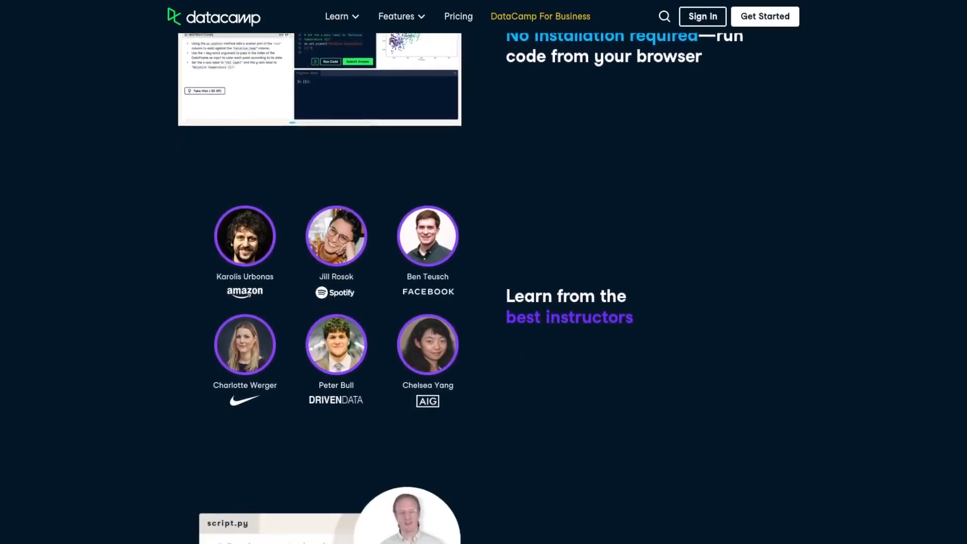
Step: Look through the DataCamp home page and the course catalog
scroll(484, 272, down, 3)
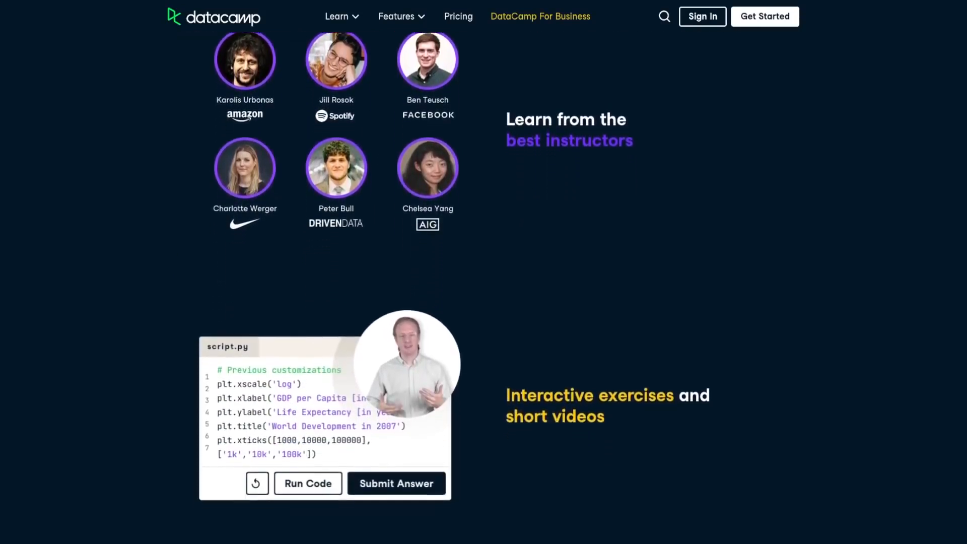
scroll(483, 272, down, 3)
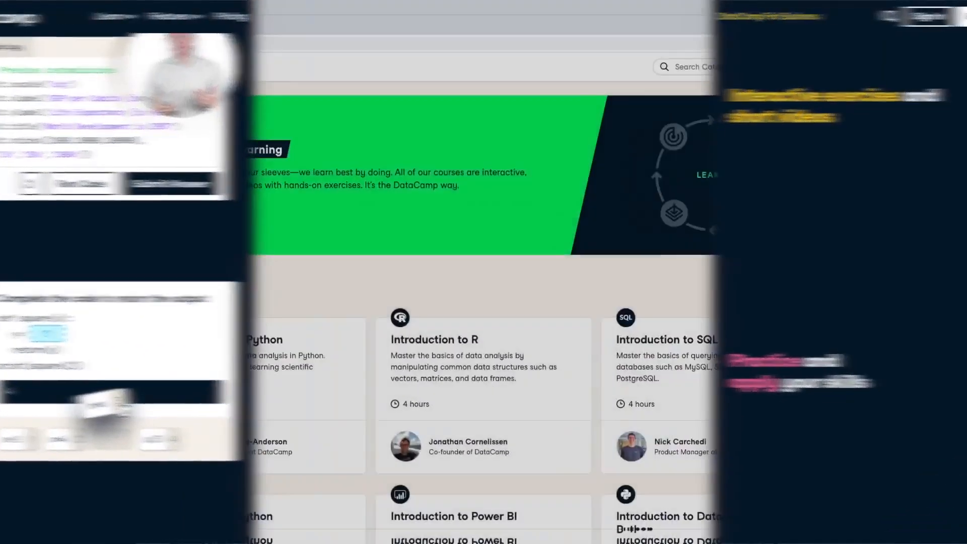
scroll(958, 9, down, 5)
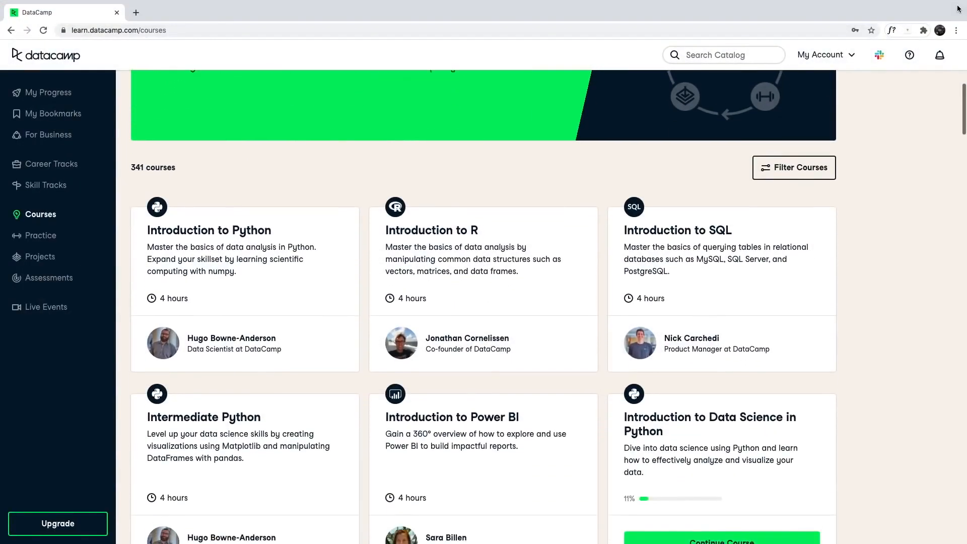
scroll(958, 8, down, 5)
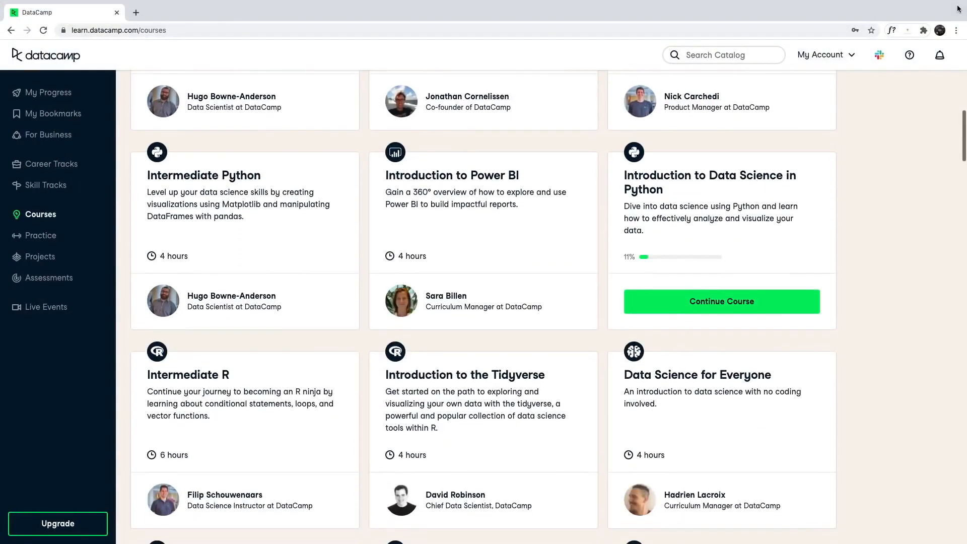
scroll(959, 8, down, 2)
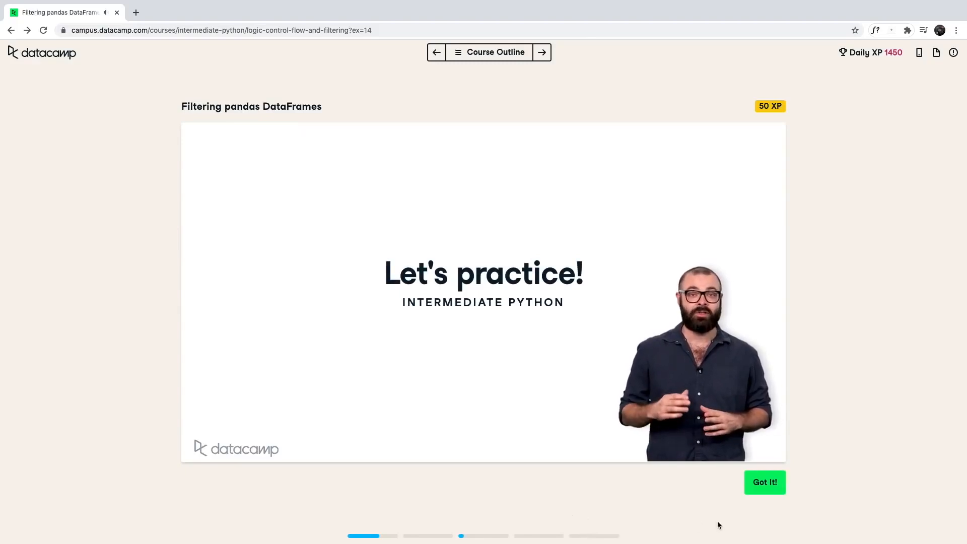
Step: Continue to the Driving right (1) exercise and extract the column with dr = cars['drives_right'] on line 6
click(765, 482)
text(dr = cars)
text(['drives_right'])
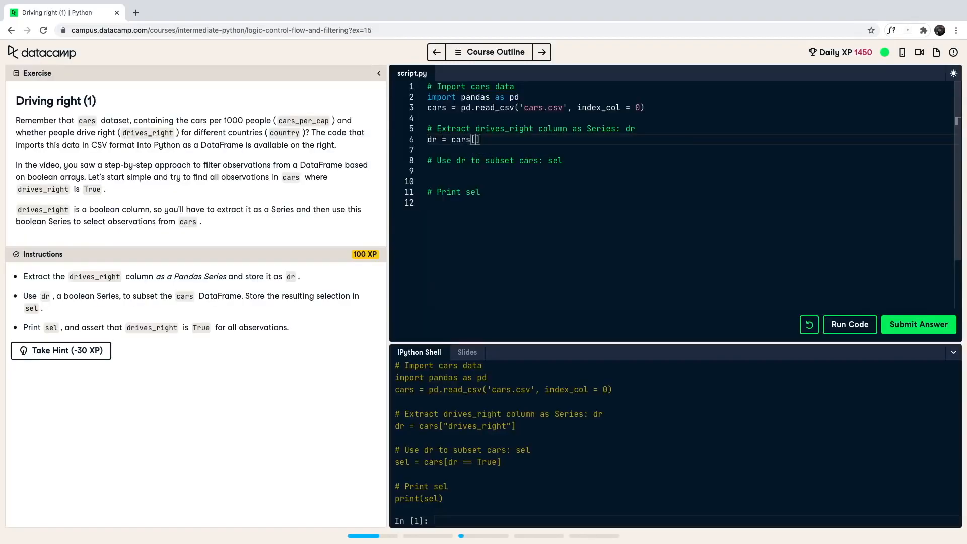
Step: Subset the cars DataFrame with sel = cars[dr == True] on line 9
key(Down)
key(Down)
key(Down)
text(sel = cars[dr == True])
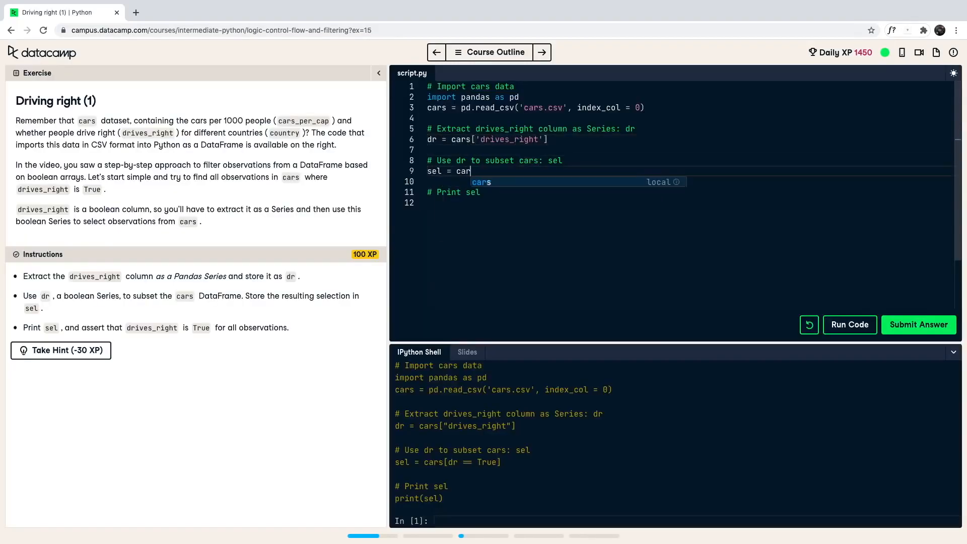
Step: Add print(sel) on line 12 of the script, and run and submit the answer
key(Down)
key(Down)
key(Down)
text(print(sel))
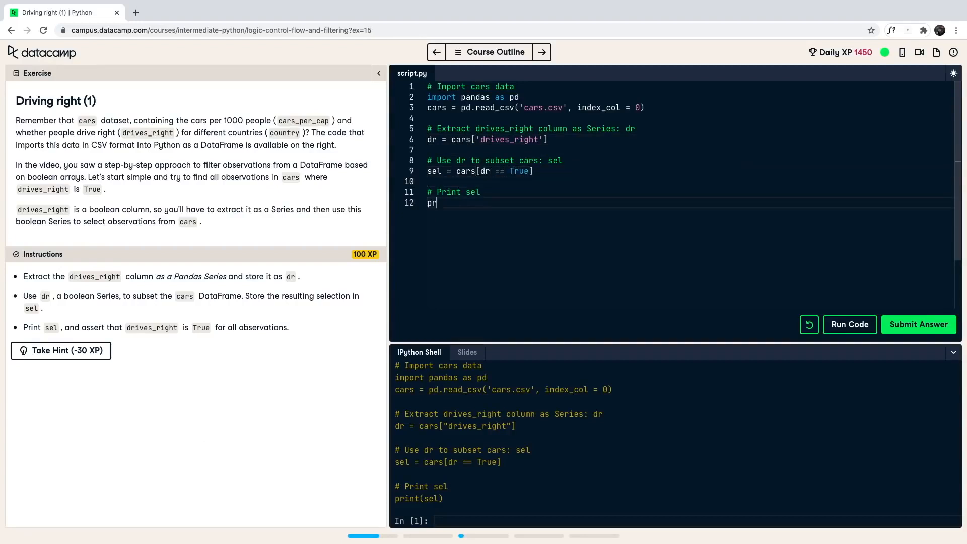
click(844, 325)
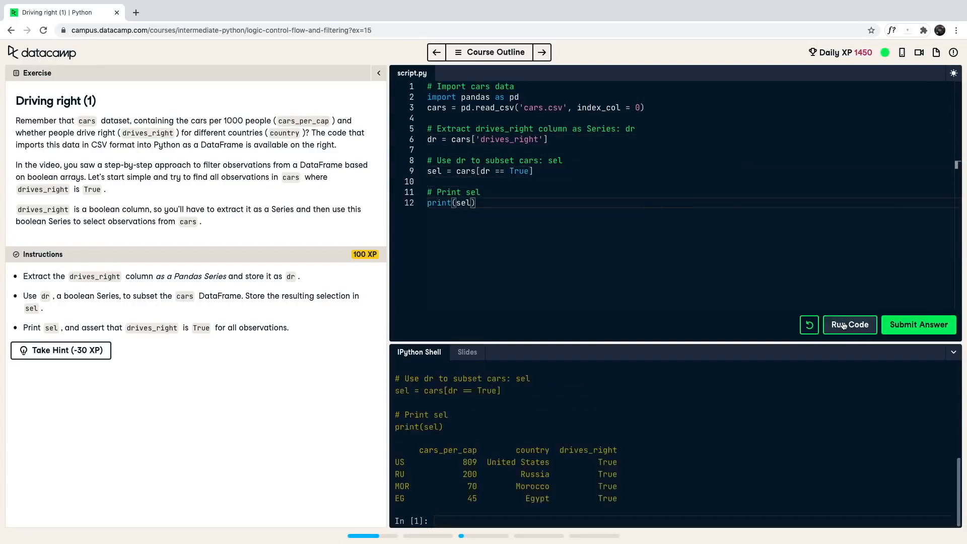
click(918, 324)
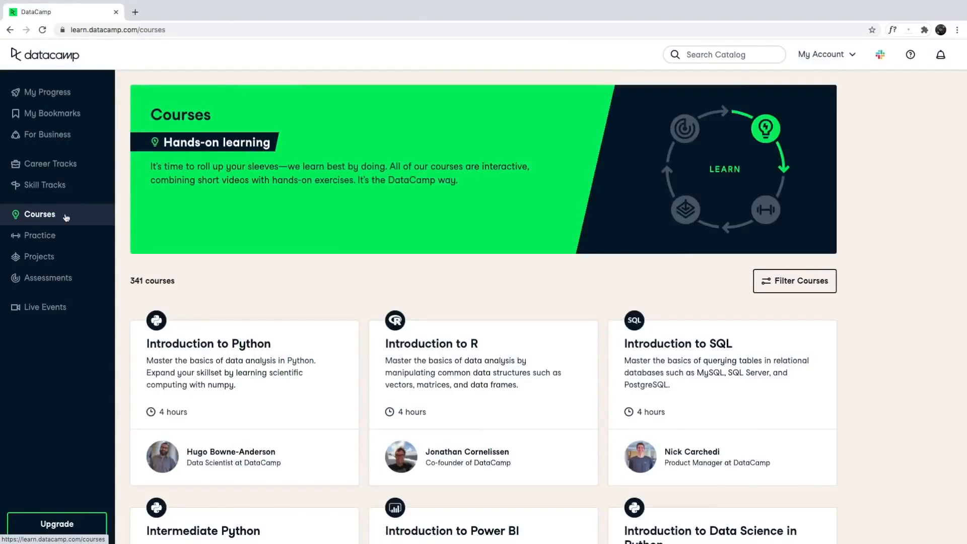
Step: View the Practice, Projects and Assessments sections of the learning site
click(68, 235)
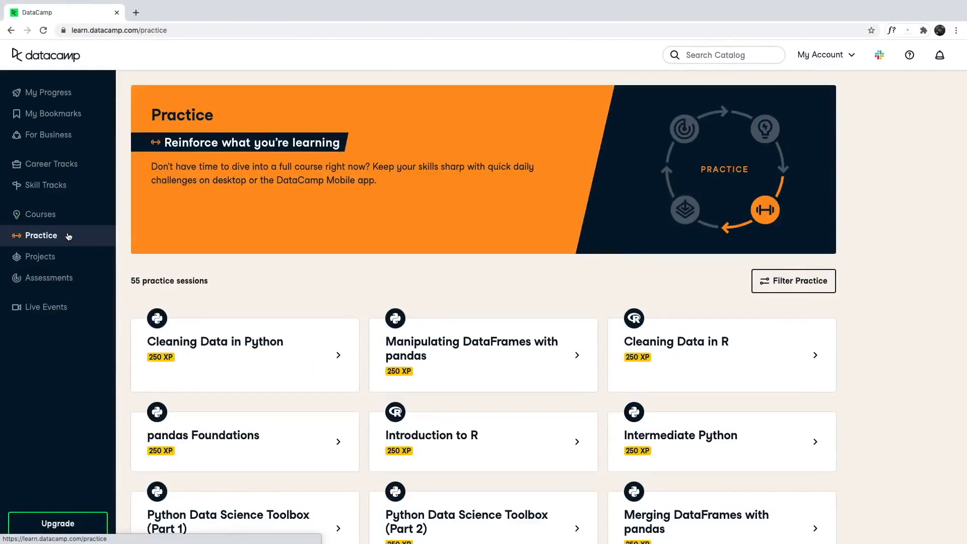
click(67, 257)
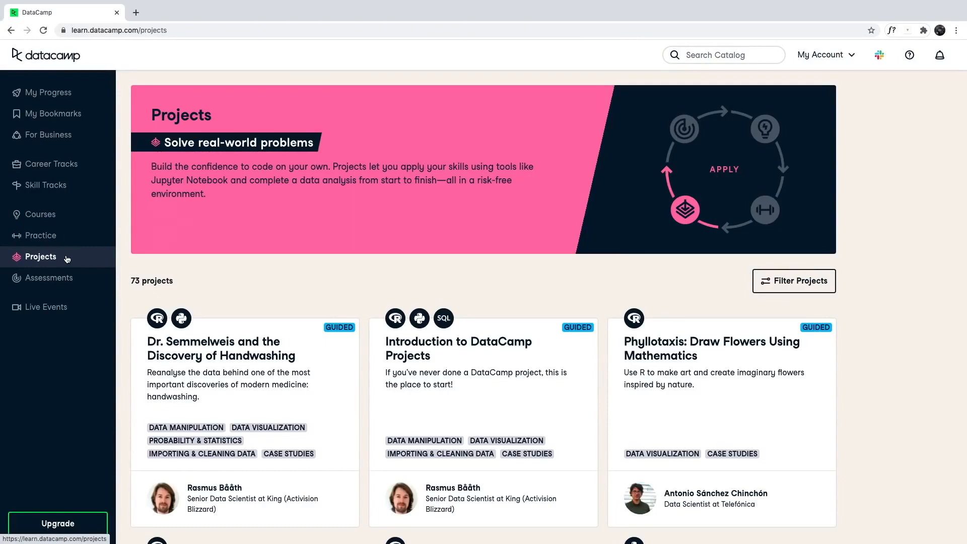
click(67, 278)
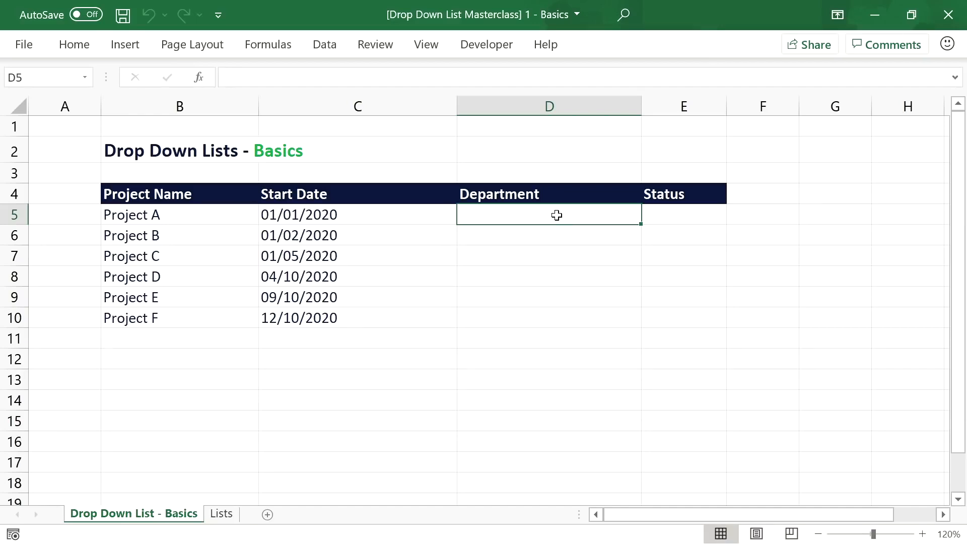
Step: In Excel, add List data validation to Department cell D5 with the source IT, HR, Marketing, Controlling, Production
click(320, 45)
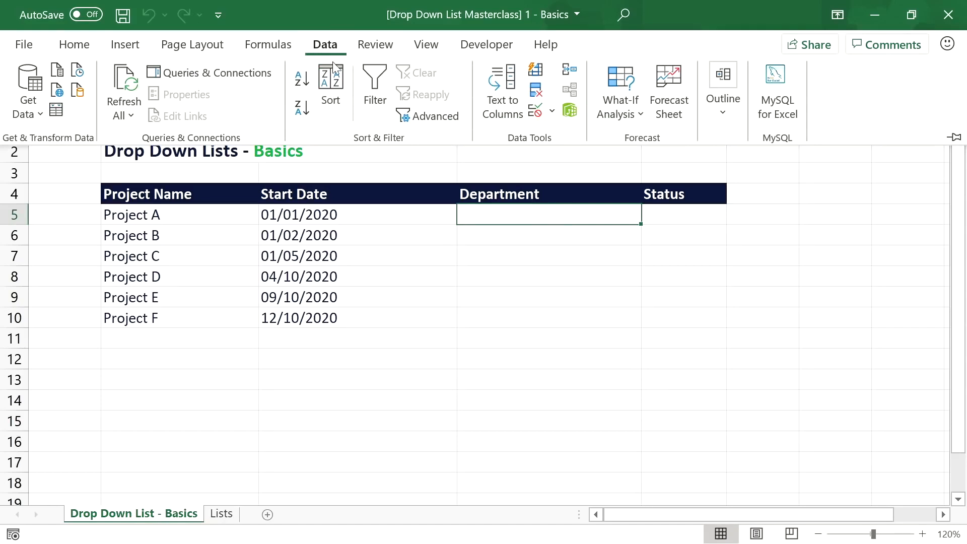
click(539, 111)
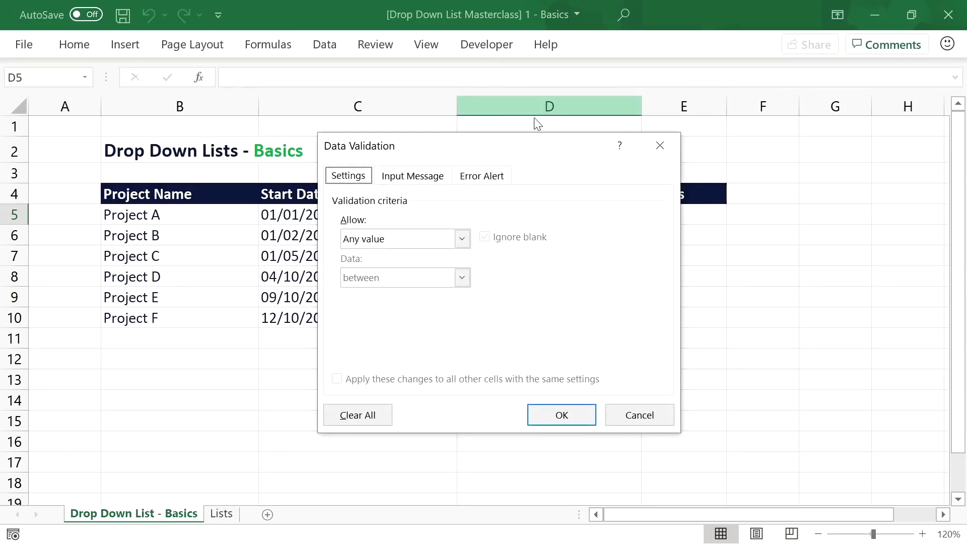
click(462, 238)
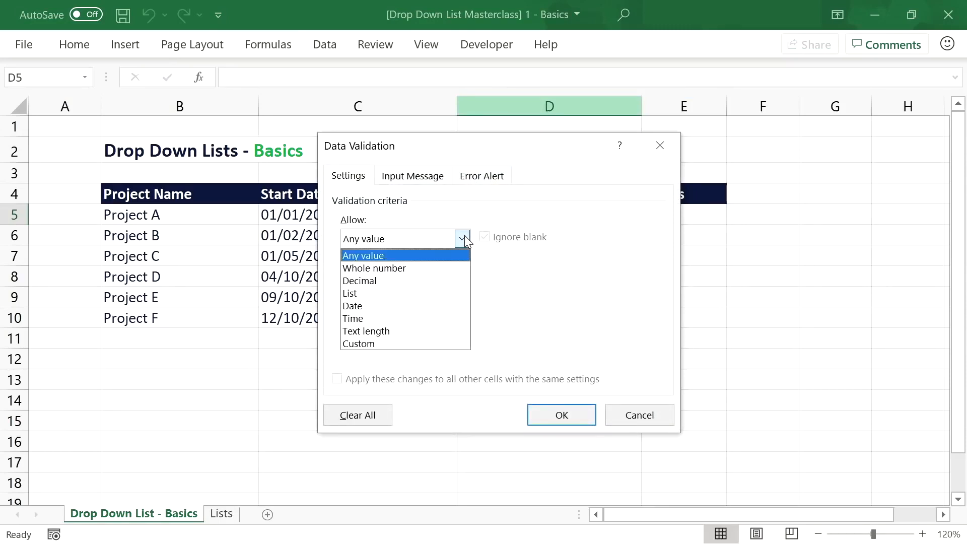
click(466, 293)
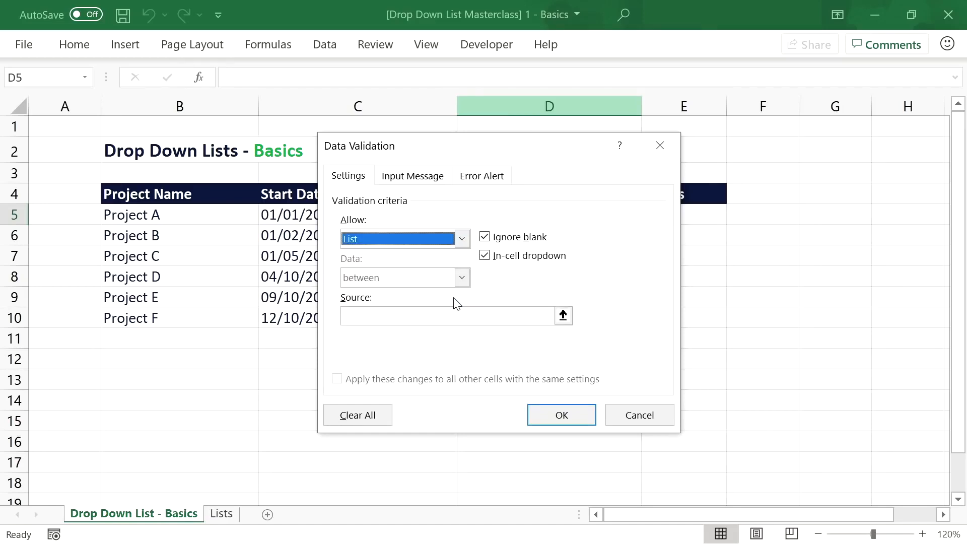
click(362, 316)
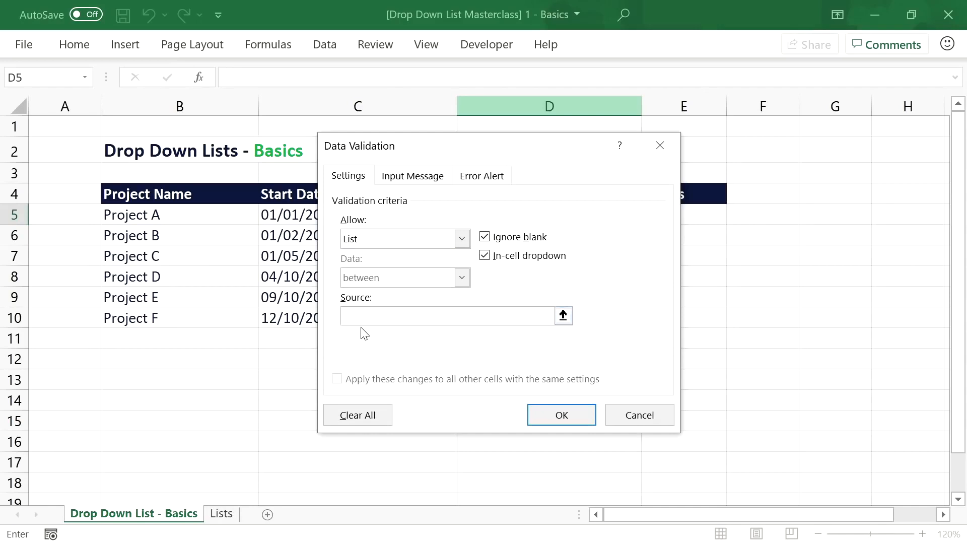
text(IT, HR, Marketing, Controlling, Production)
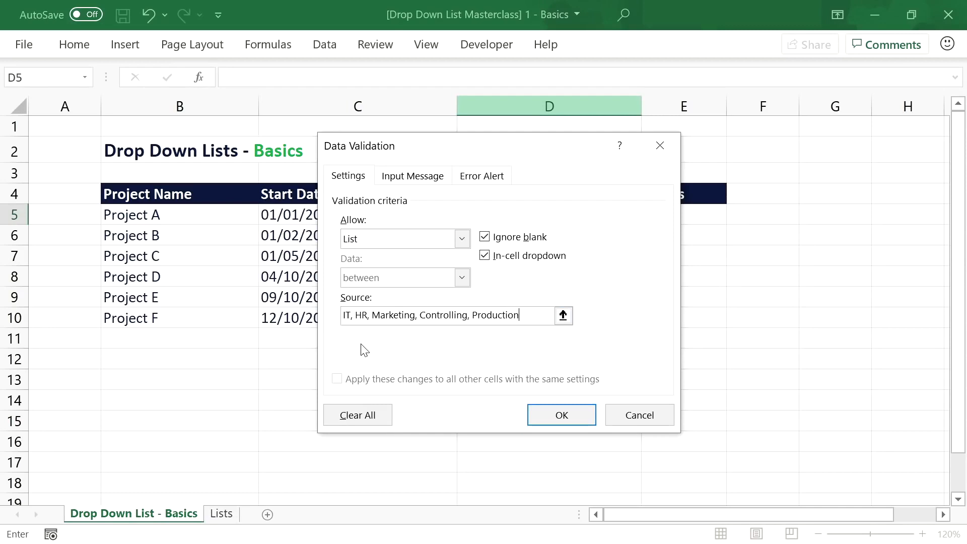
key(Return)
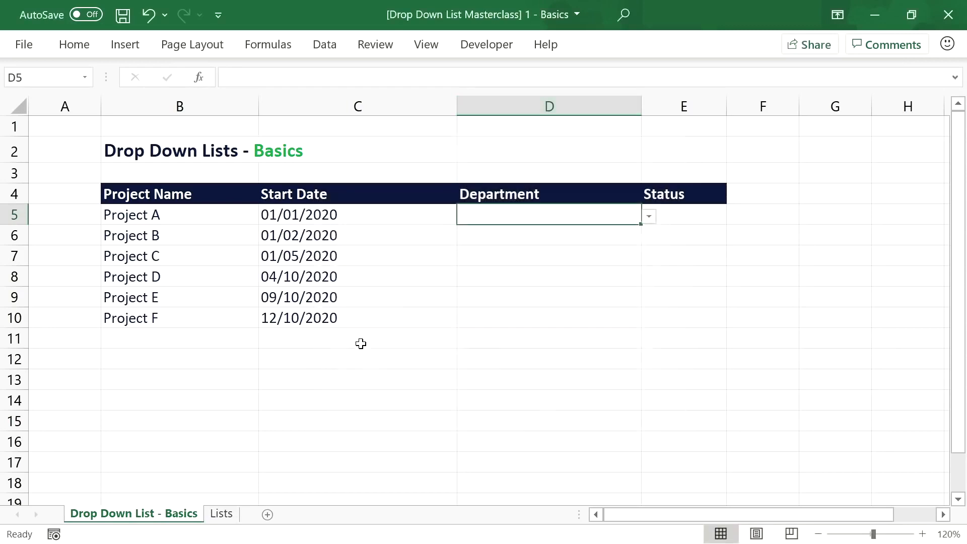
Step: Test the drop-down in D5 by choosing Marketing and Controlling, clear the cell, and reopen the list
click(648, 217)
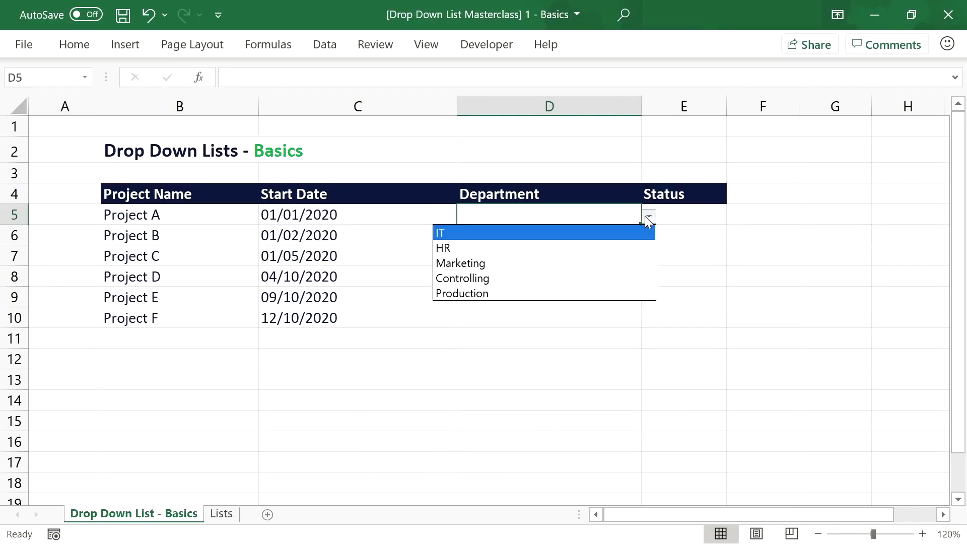
click(612, 268)
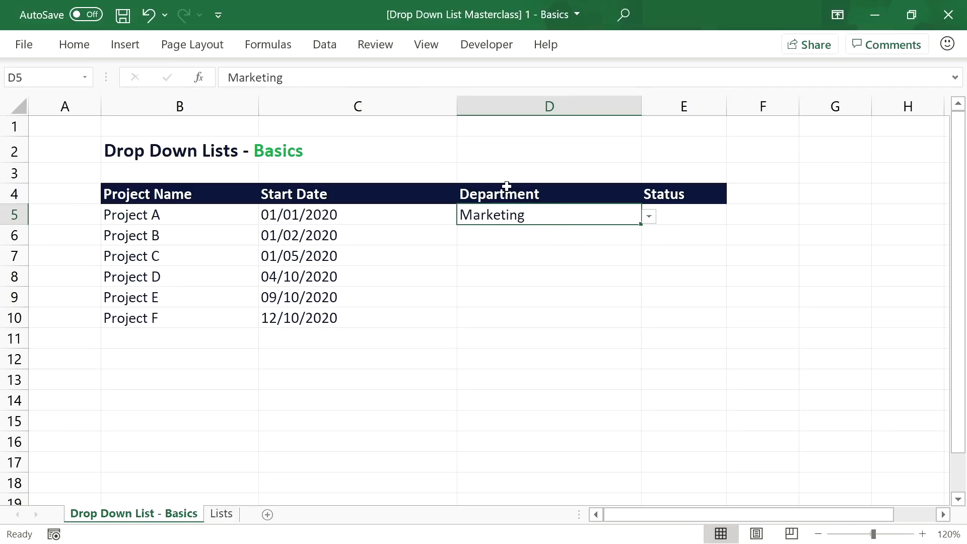
click(648, 216)
click(593, 278)
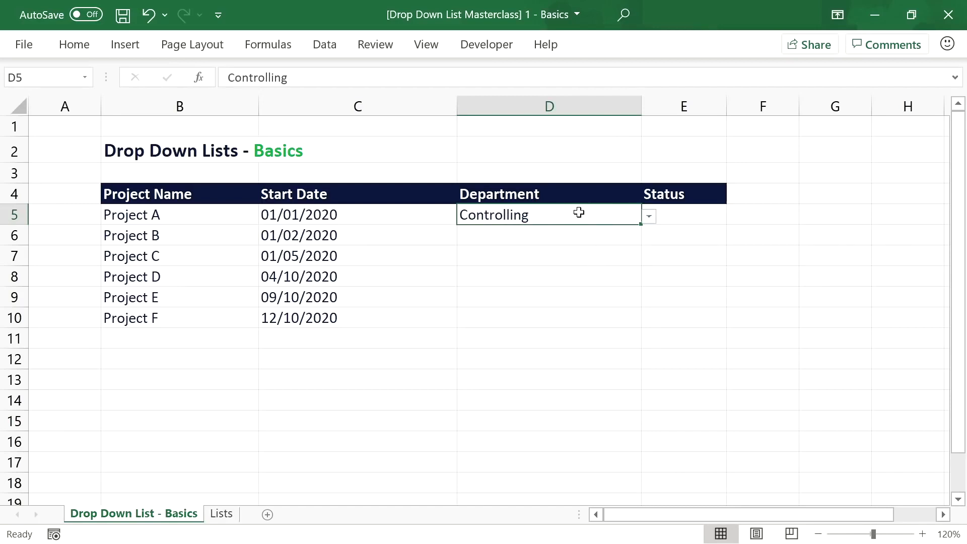
key(Delete)
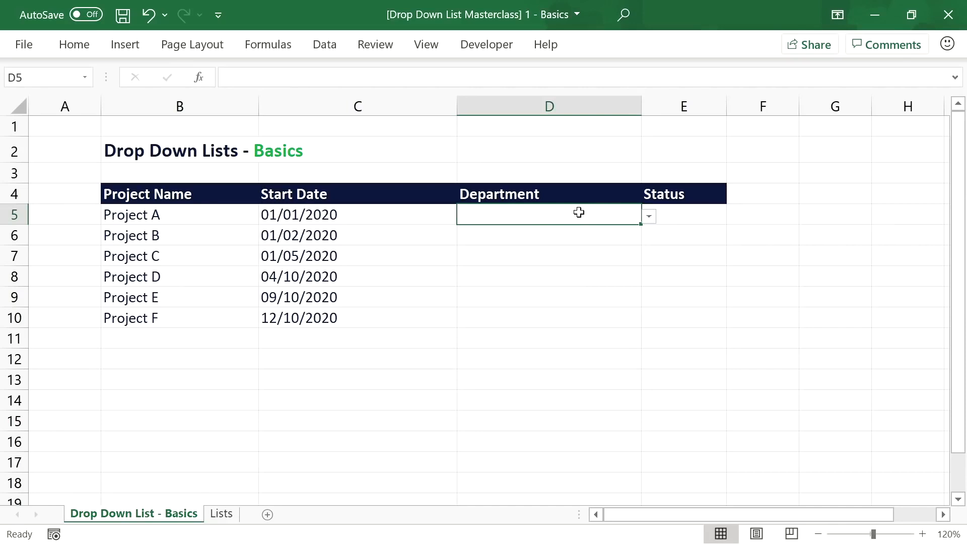
click(649, 217)
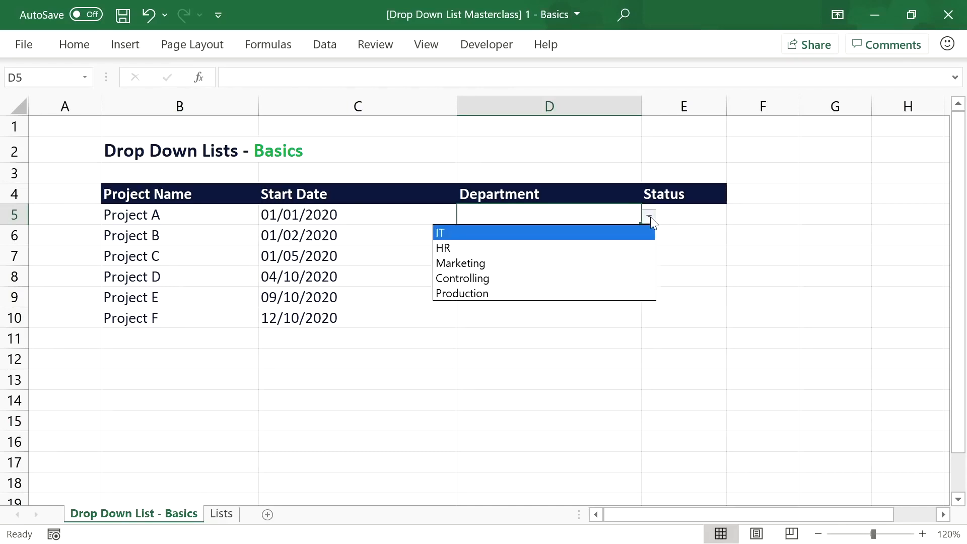
Step: Replace D5's validation source with the range =Lists!$B$5:$B$12 and choose Purchasing from the resulting drop-down
click(508, 214)
click(326, 49)
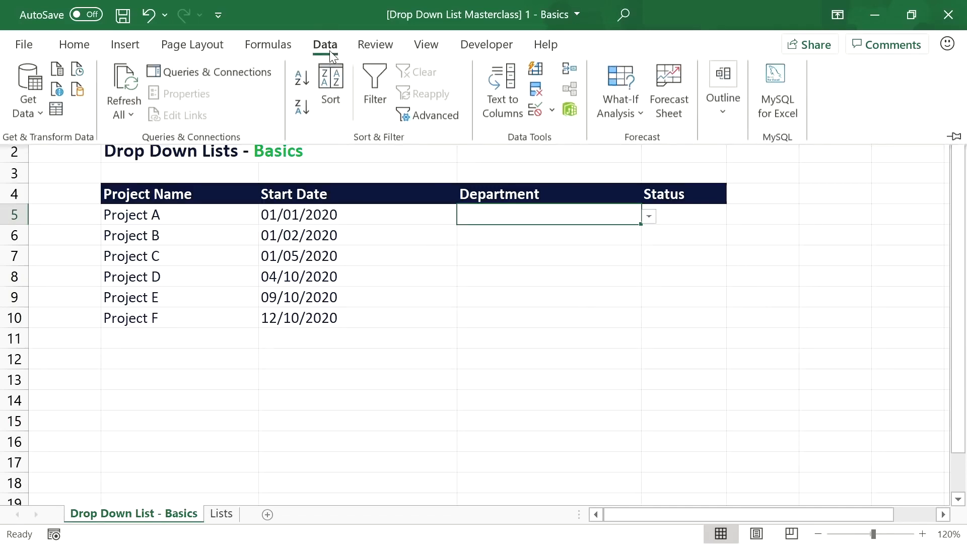
click(539, 112)
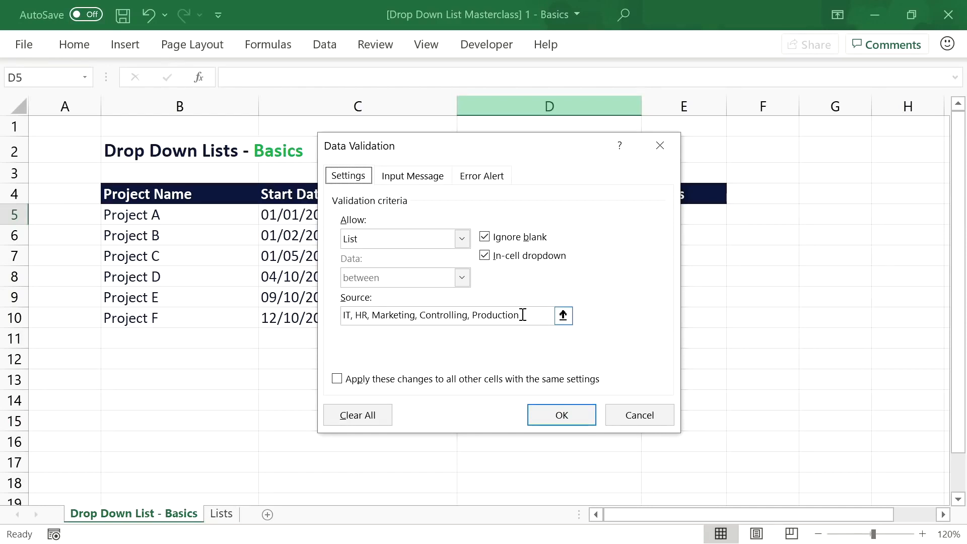
drag(523, 315, 324, 315)
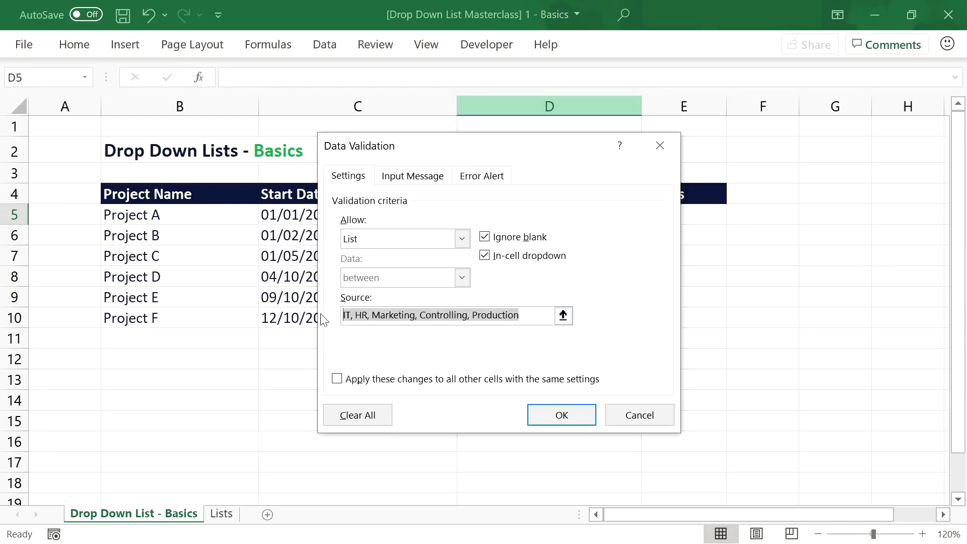
key(Delete)
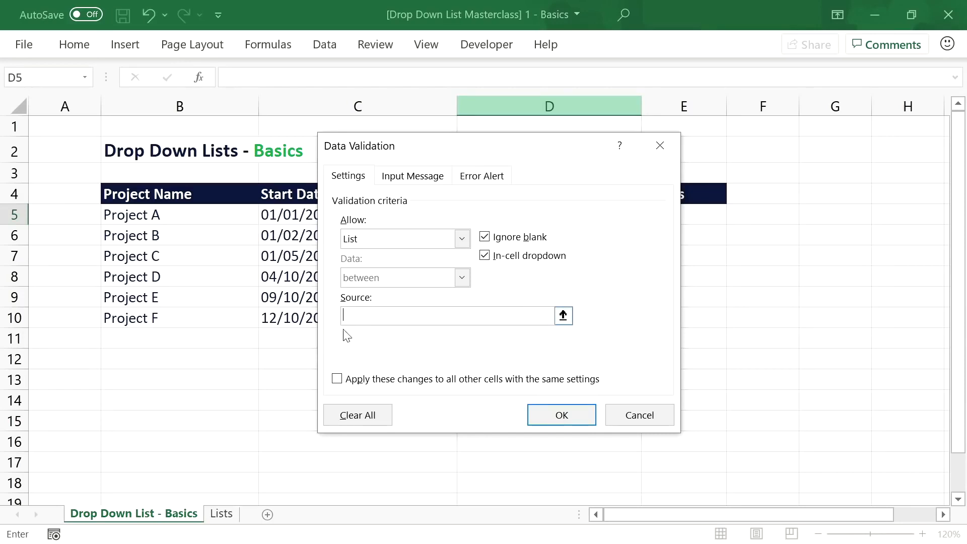
text(=)
click(222, 514)
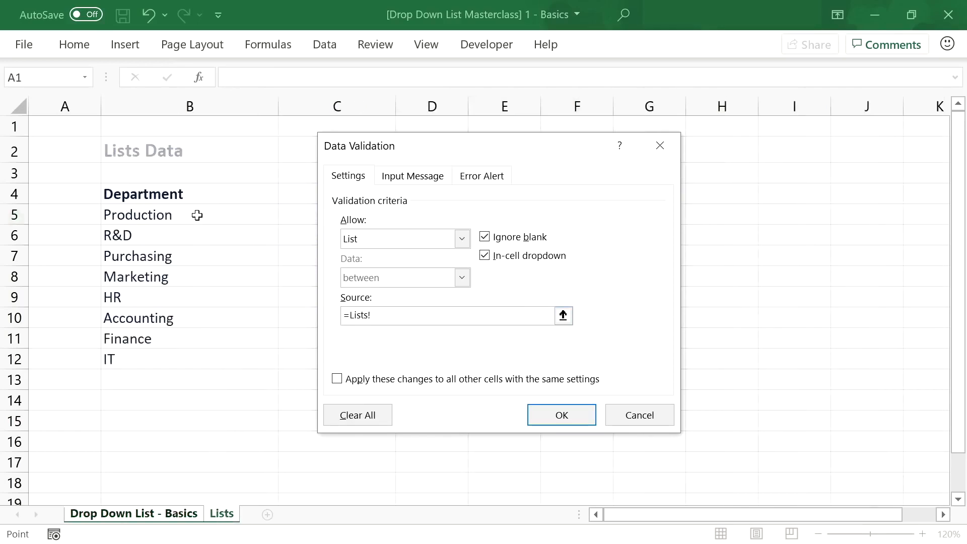
drag(197, 215, 201, 352)
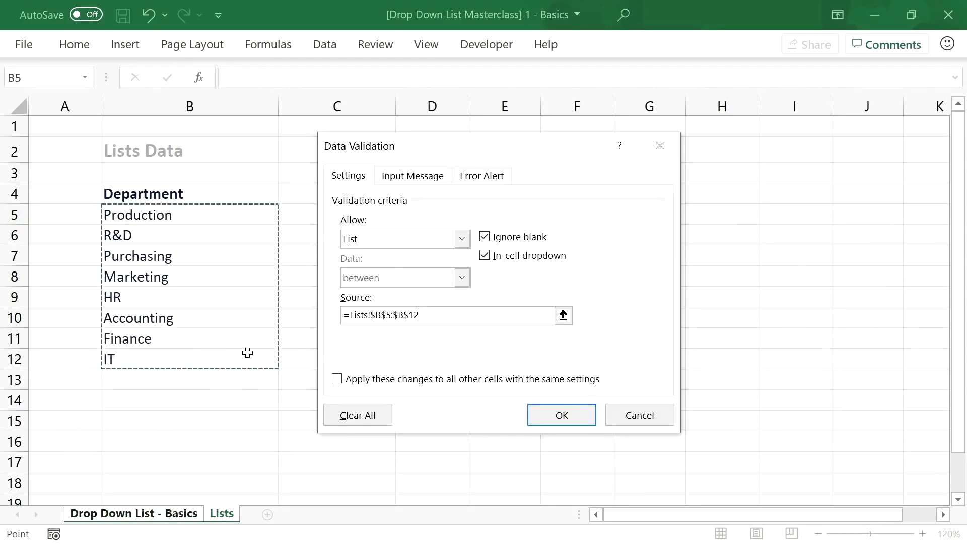
click(563, 416)
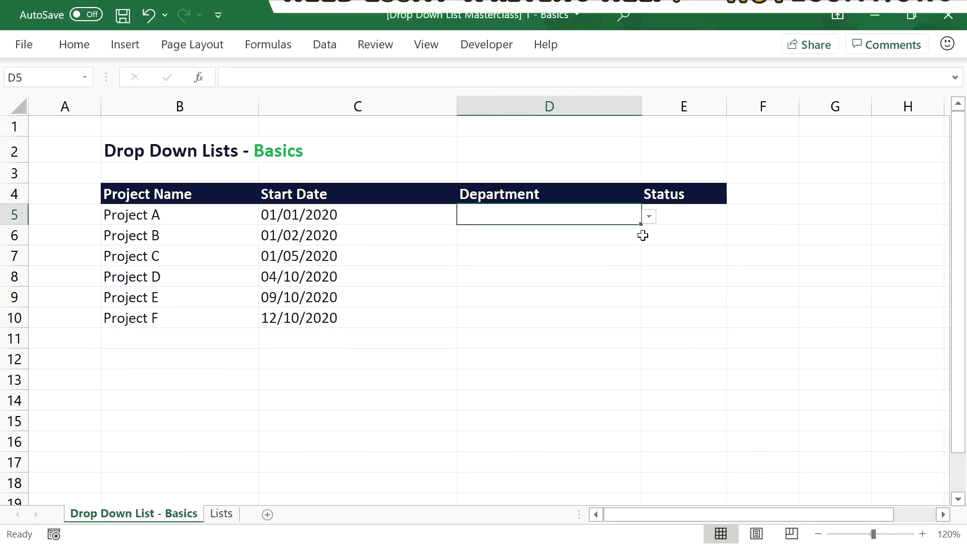
click(650, 217)
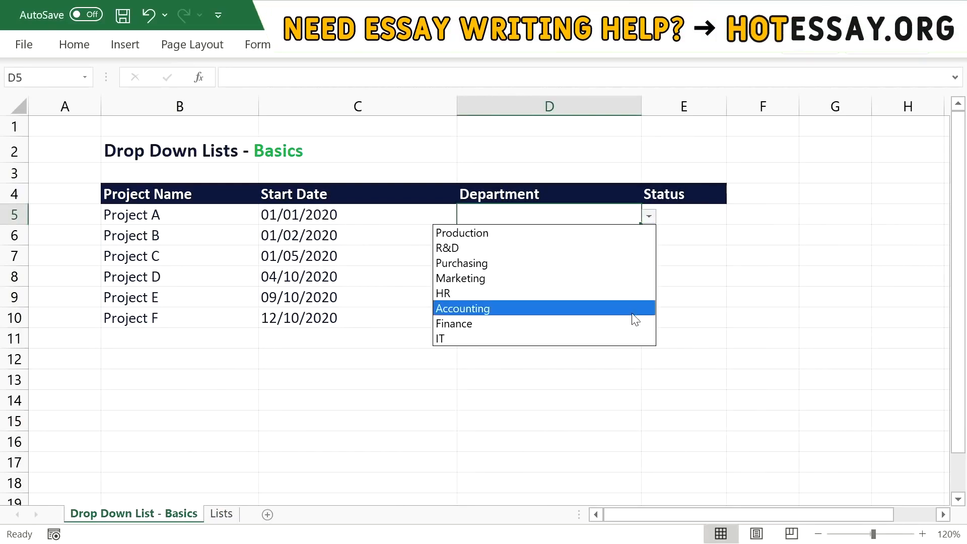
click(624, 274)
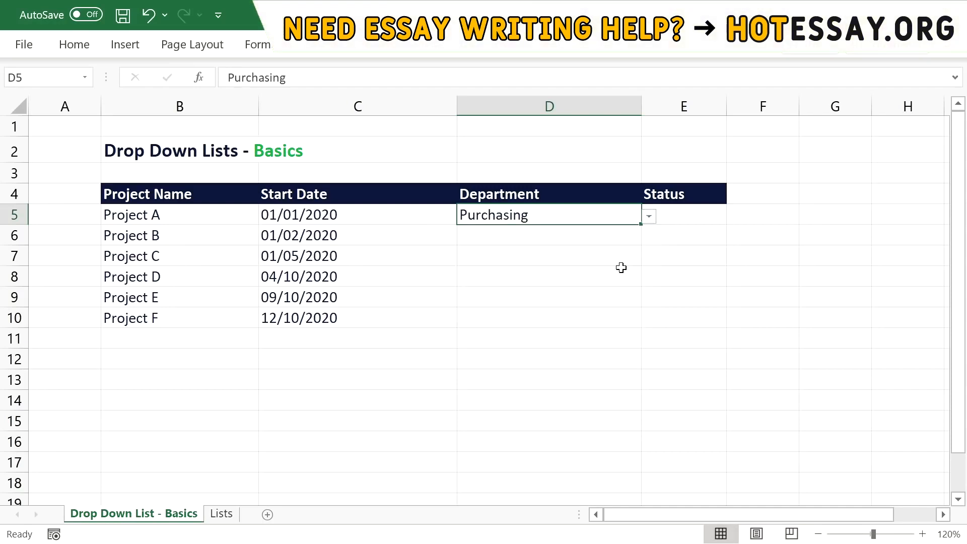
Step: On the Lists sheet, change the IT entry in cell B12 to IT Department
click(225, 513)
double_click(183, 355)
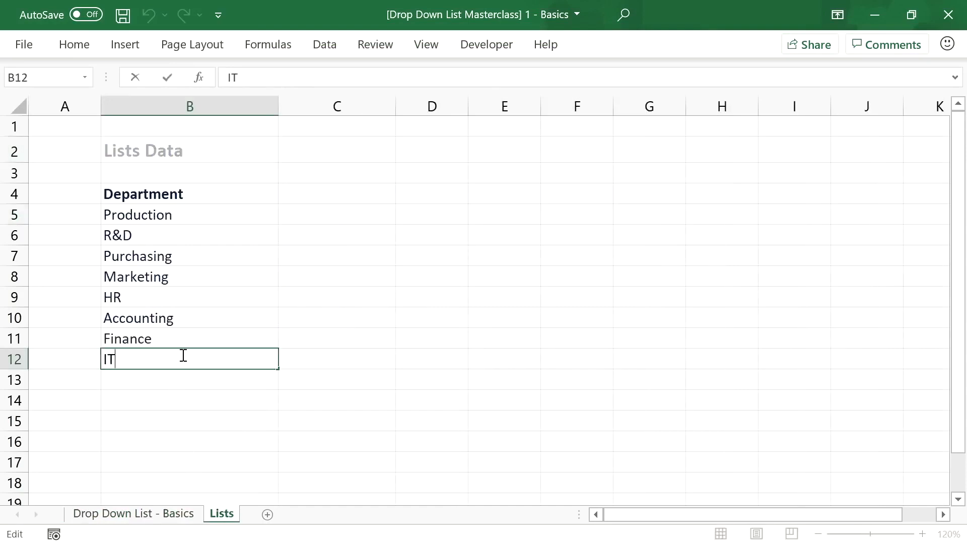
text(Department)
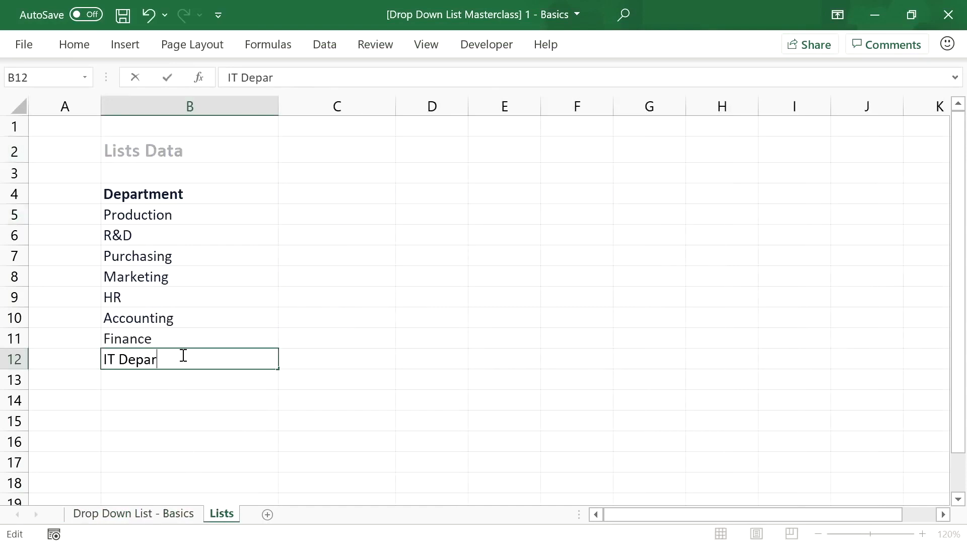
key(Return)
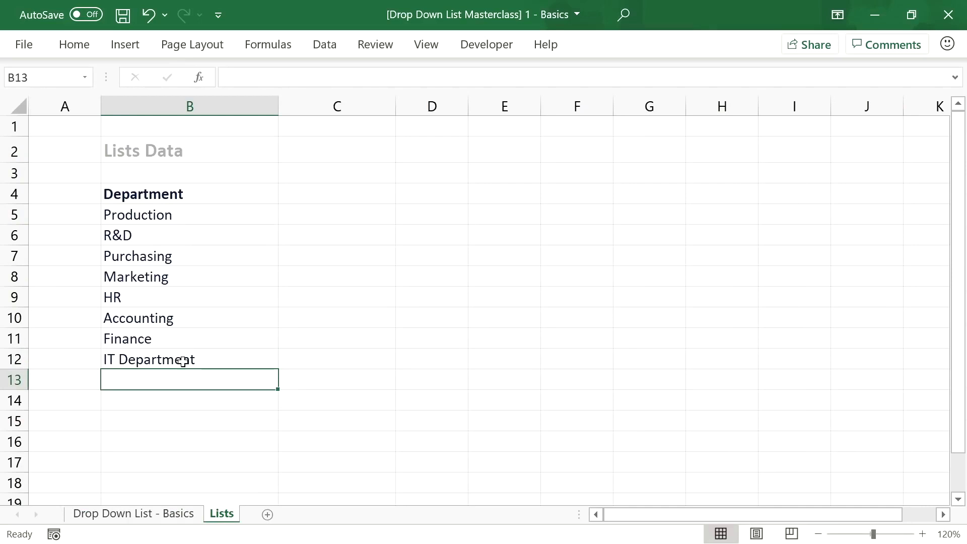
Step: Check the updated department options in D5's drop-down on the Drop Down List - Basics sheet, and clear the cell
click(174, 514)
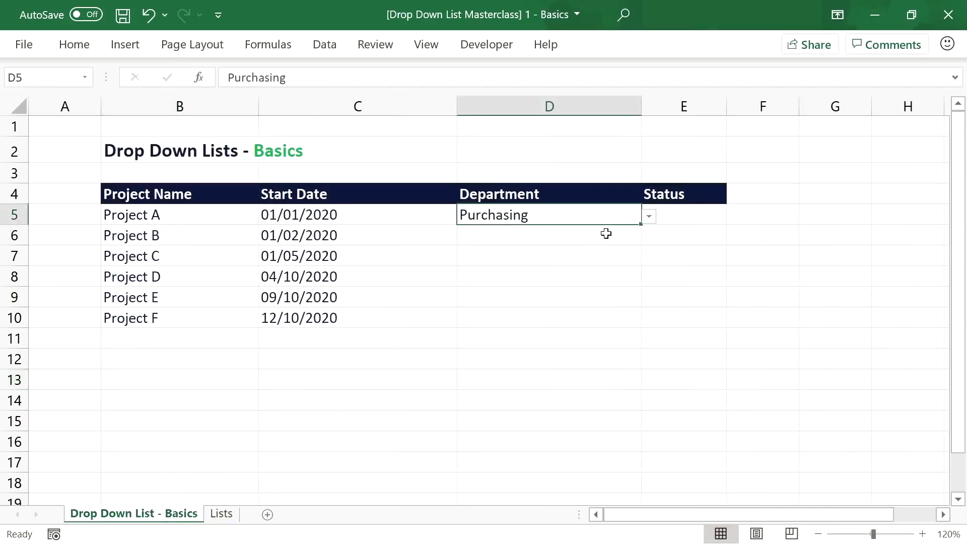
click(649, 216)
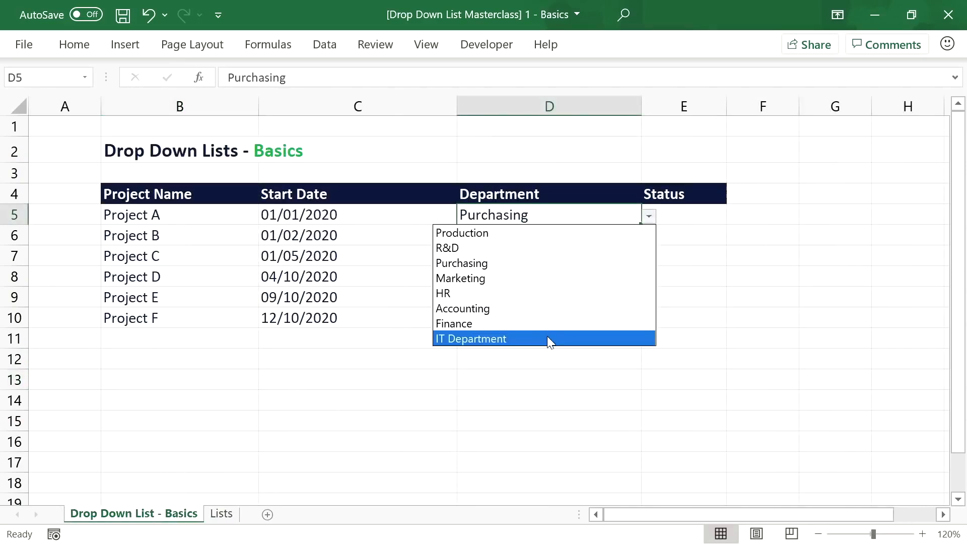
click(552, 232)
key(Delete)
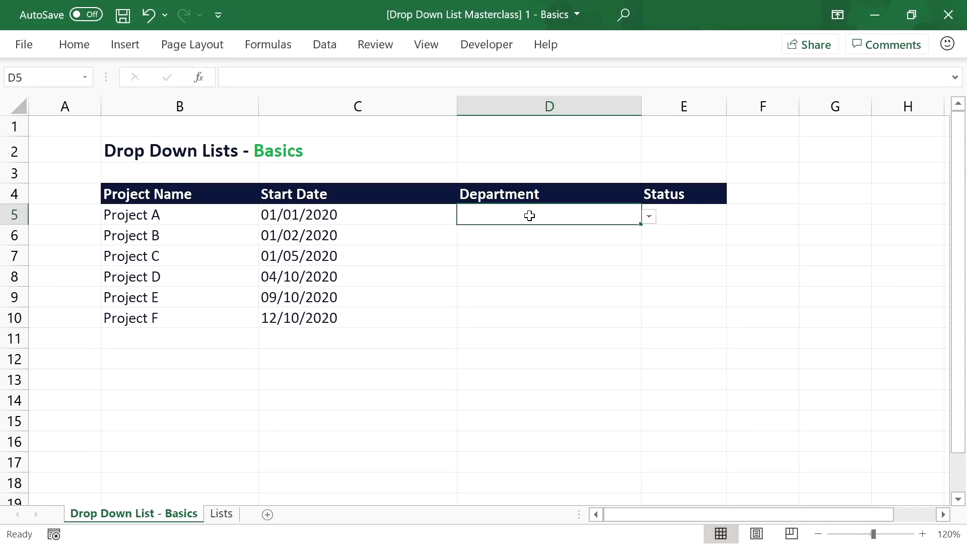
Step: Give D5's data validation an input message titled "What to select here?" reading "Please select the department that has the project lead."
click(327, 46)
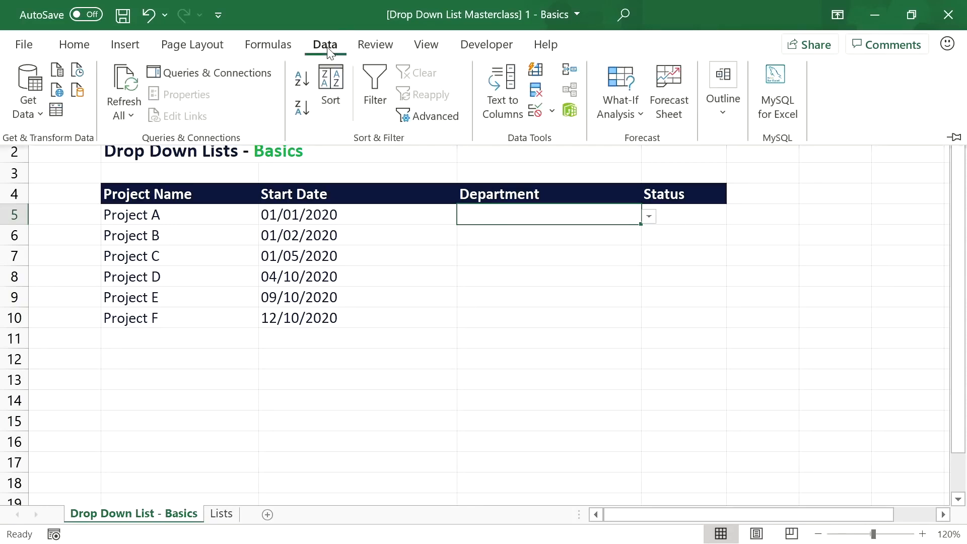
click(536, 110)
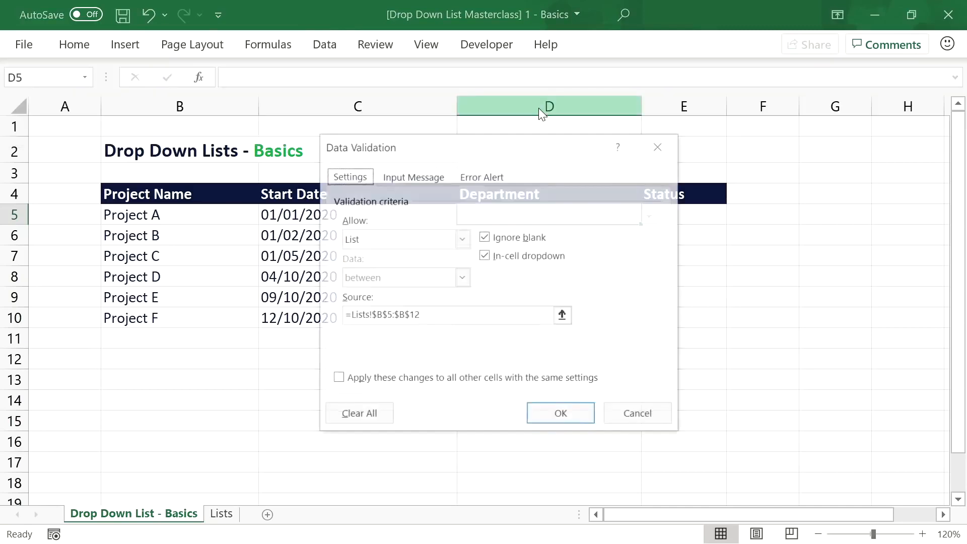
click(414, 179)
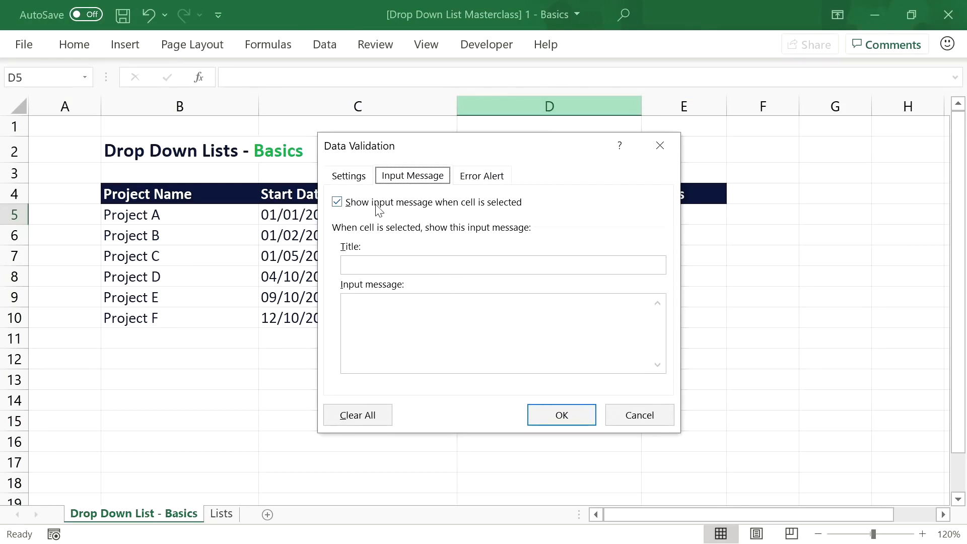
click(366, 265)
text(What to select here?)
click(366, 301)
text(Please select the department that has the project lead.)
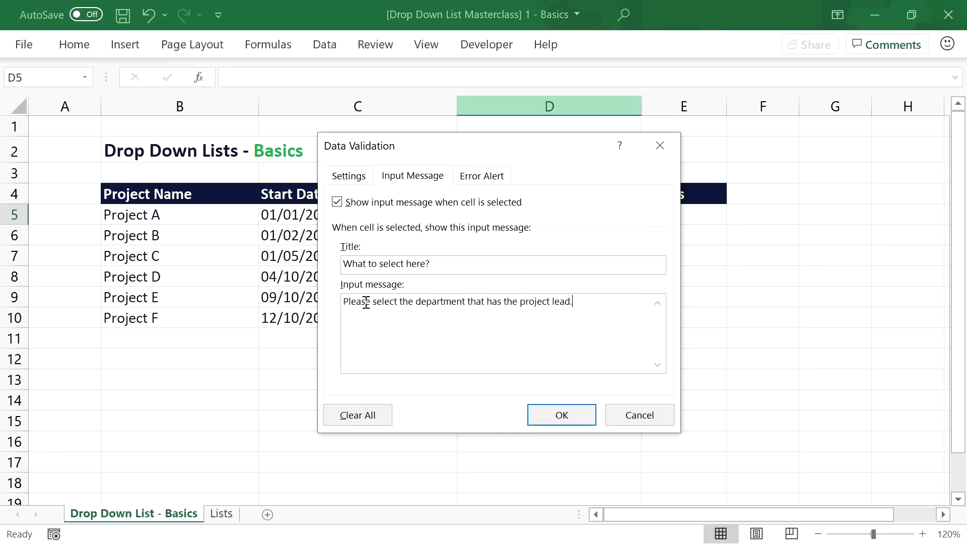
click(568, 414)
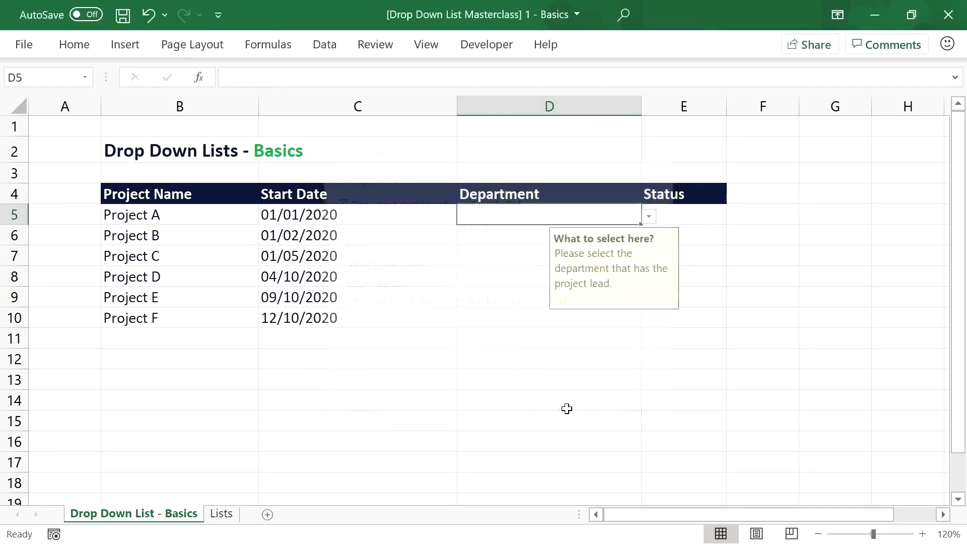
Step: Test the input message by selecting D6 and returning to D5, and choose Marketing from its drop-down
click(530, 236)
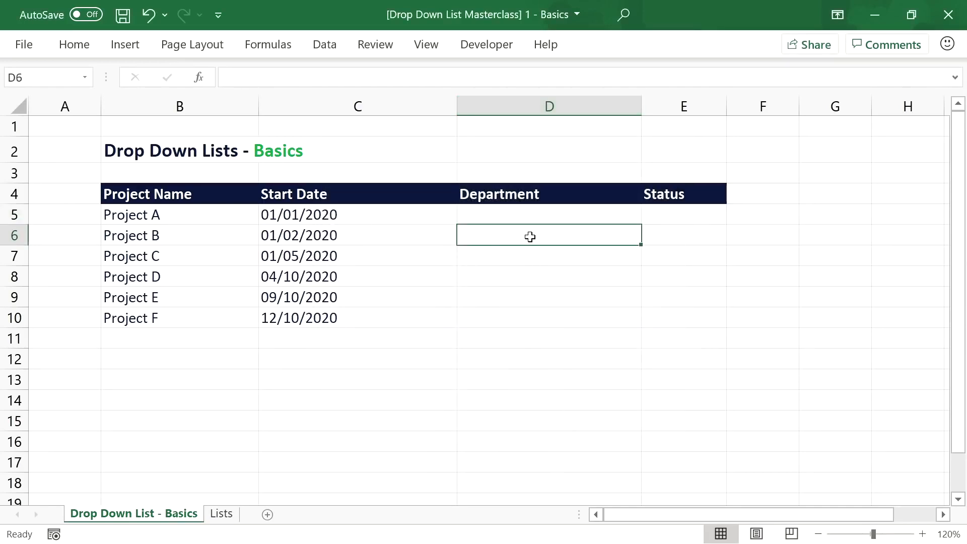
click(547, 214)
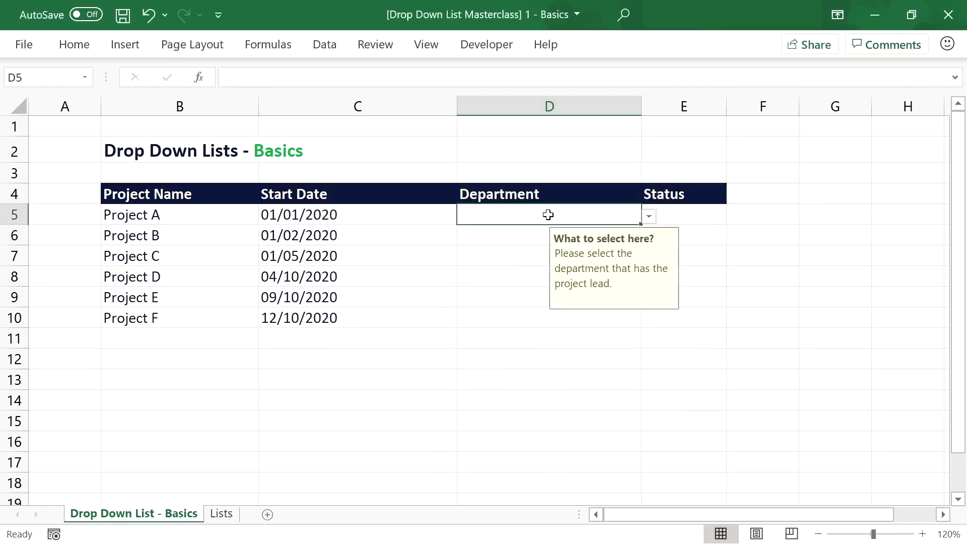
click(649, 216)
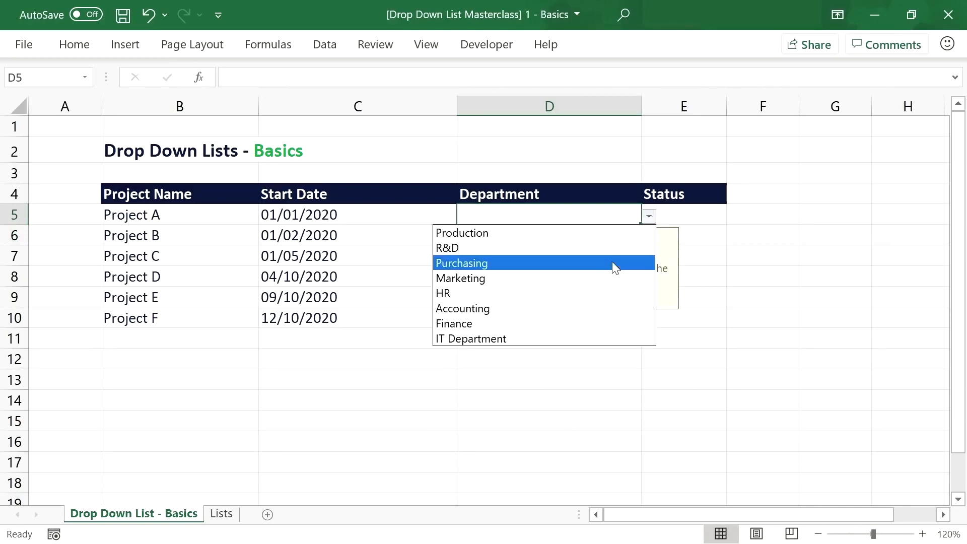
click(603, 285)
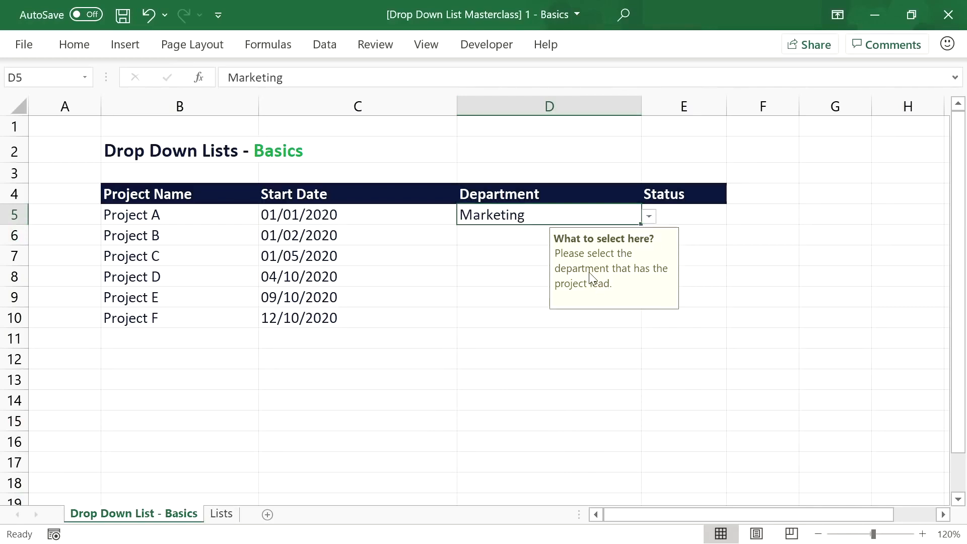
Step: Try to enter the unlisted department Sales in D5 under the Stop error alert, and cancel the entry
double_click(534, 215)
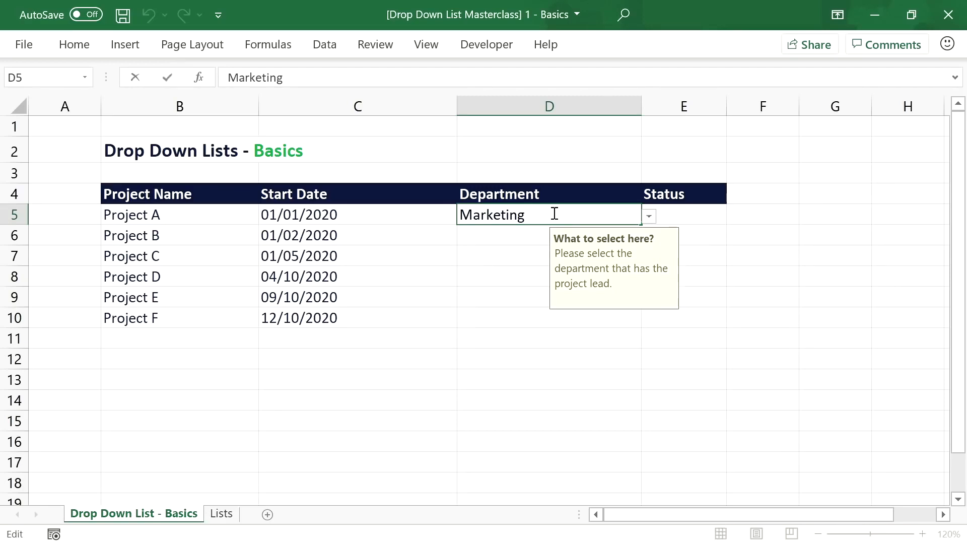
drag(563, 212, 466, 216)
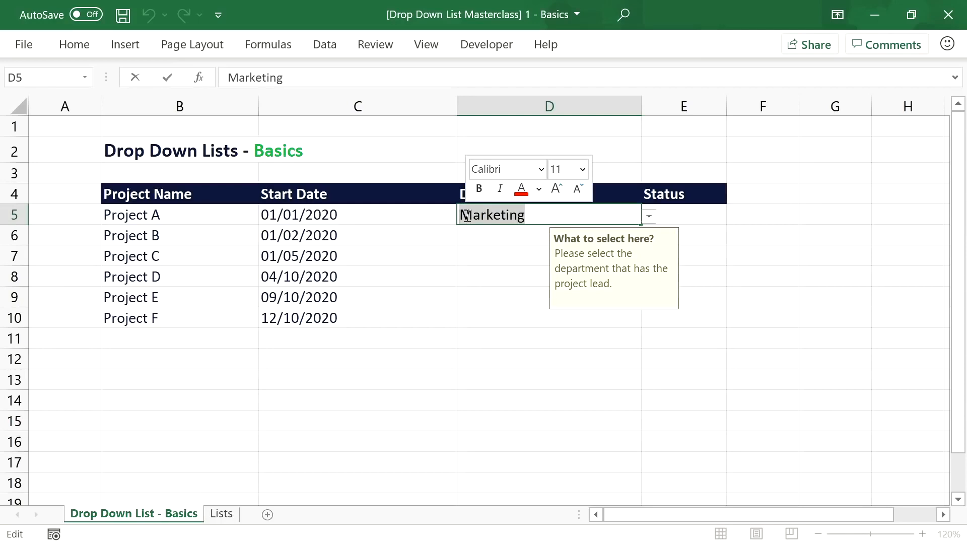
text(Sales)
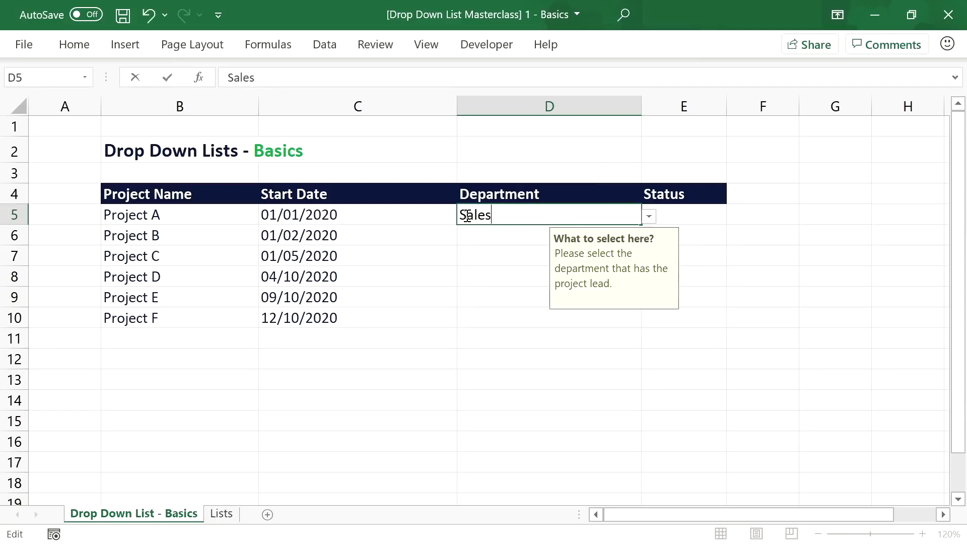
key(Return)
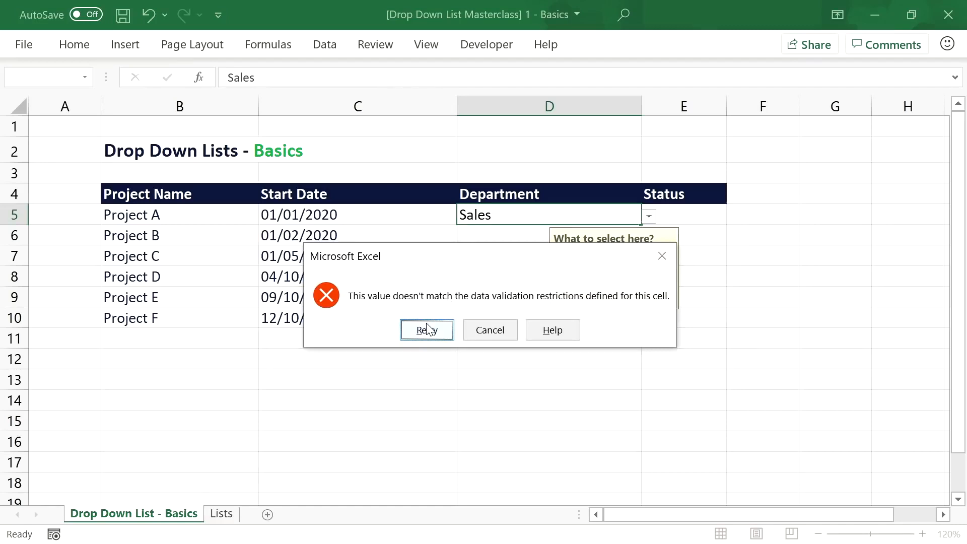
click(494, 335)
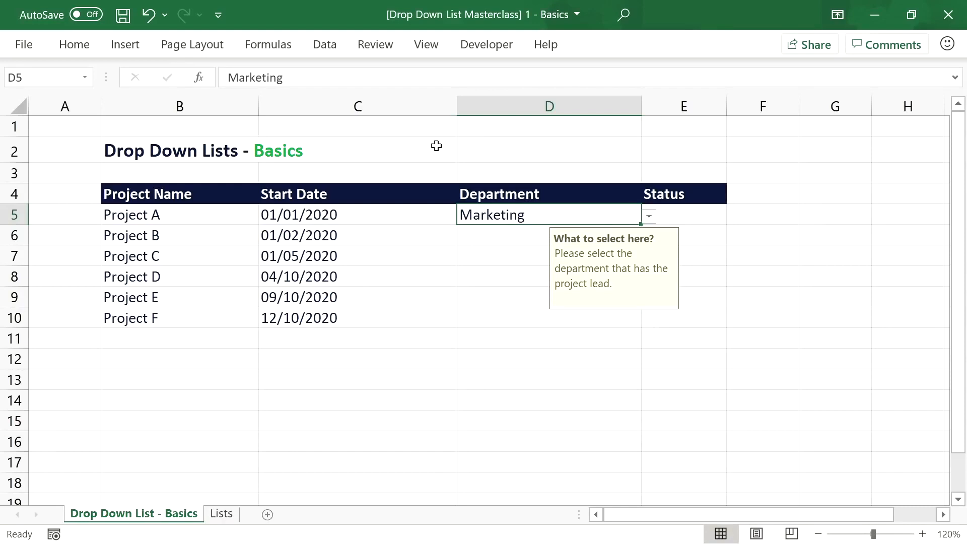
Step: Set the error alert style of D5's data validation to Warning
click(327, 46)
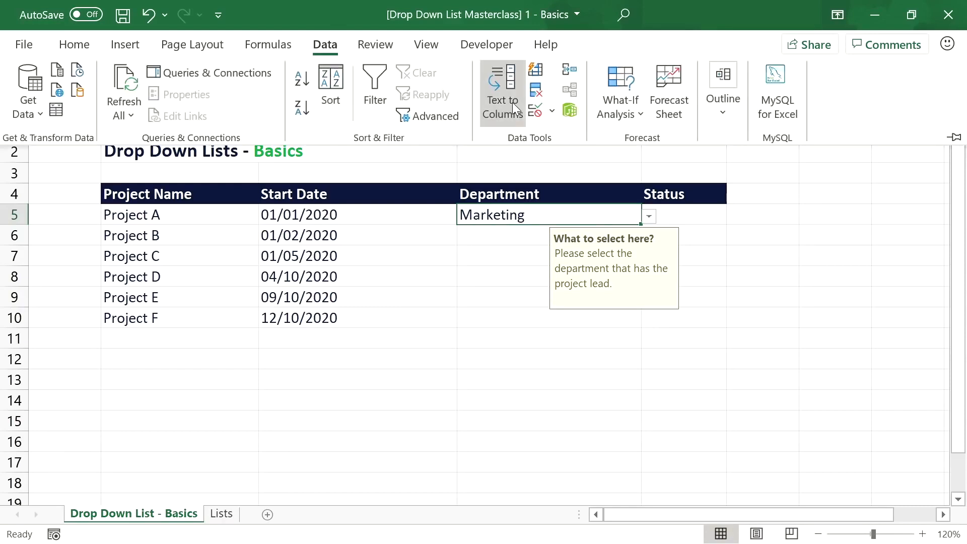
click(535, 111)
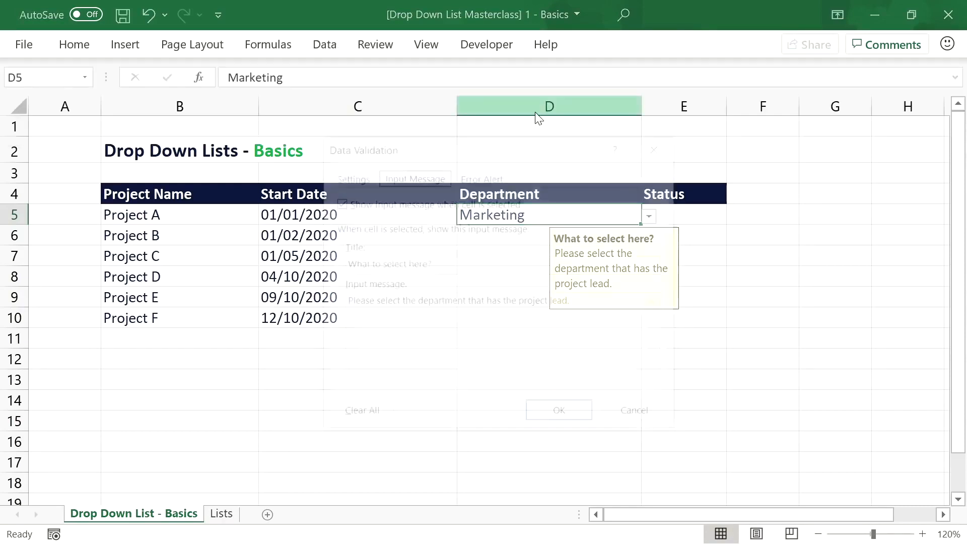
click(502, 181)
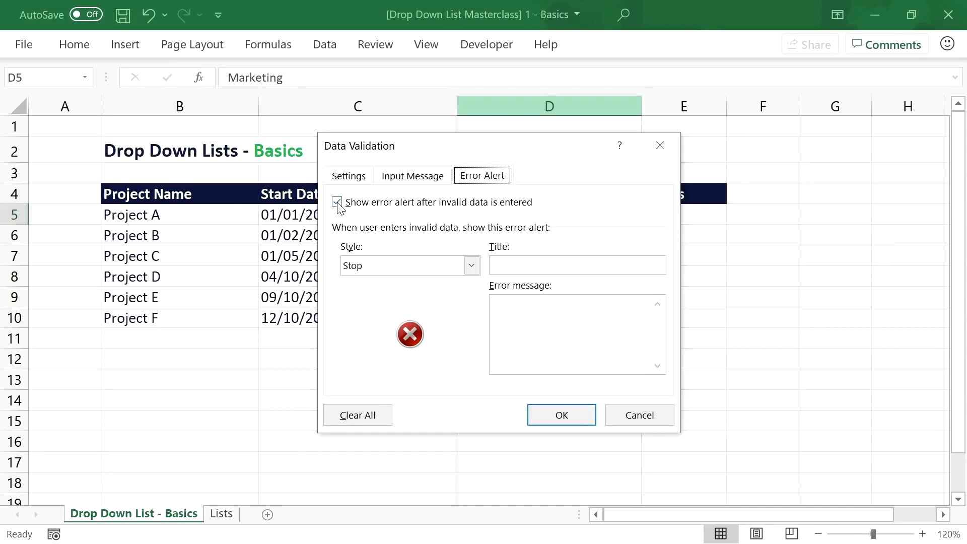
click(472, 266)
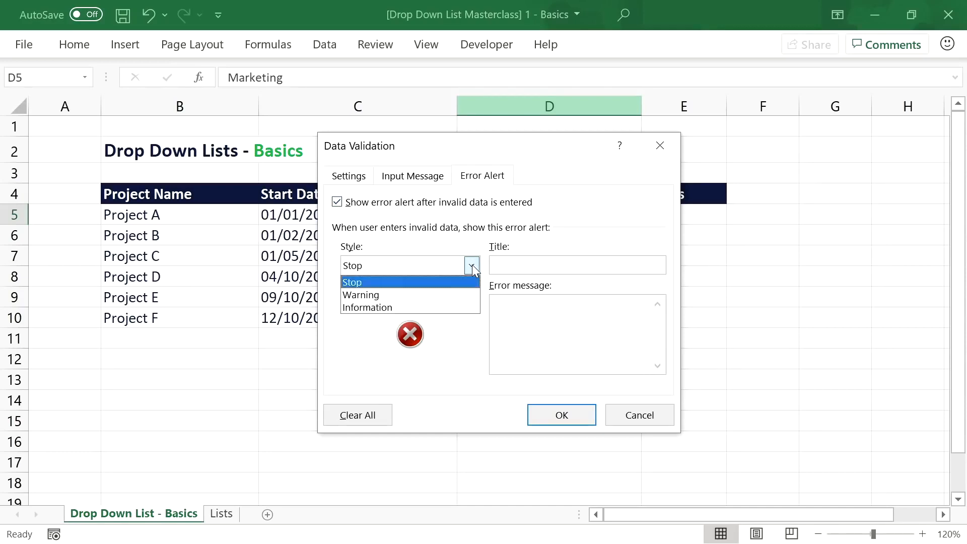
click(462, 296)
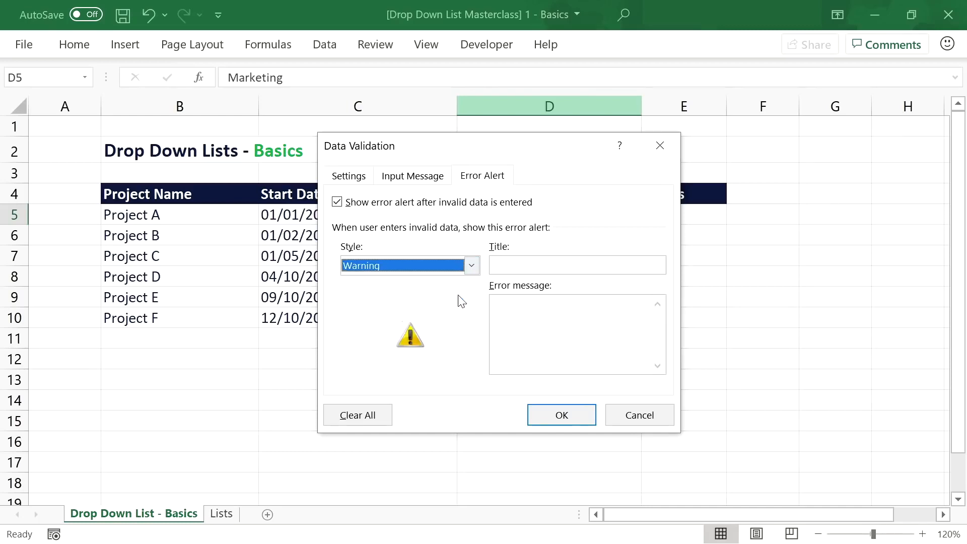
click(559, 415)
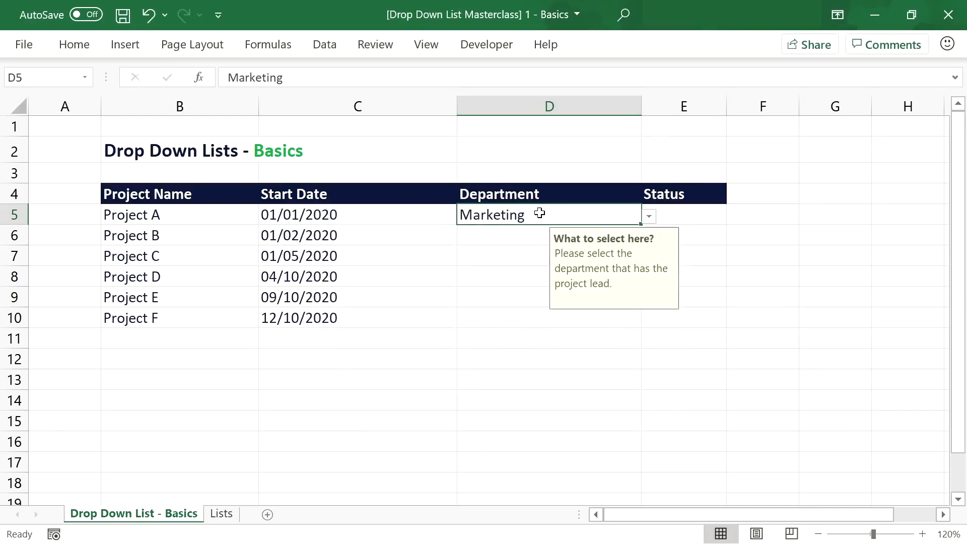
Step: Test the Warning alert by entering Sales in D5 and accepting the value, and clear the cell
double_click(540, 213)
drag(544, 214, 464, 214)
key(BackSpace)
text(Sales)
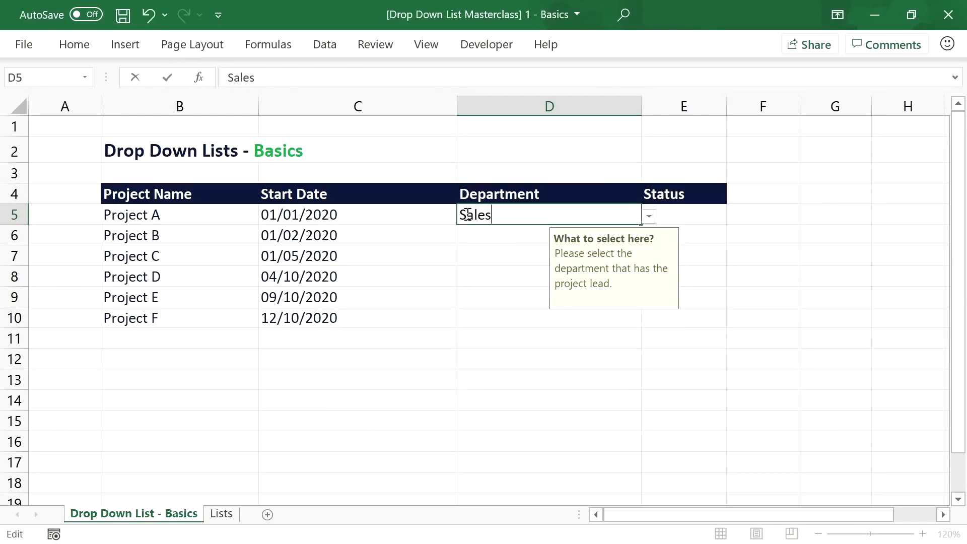
key(Return)
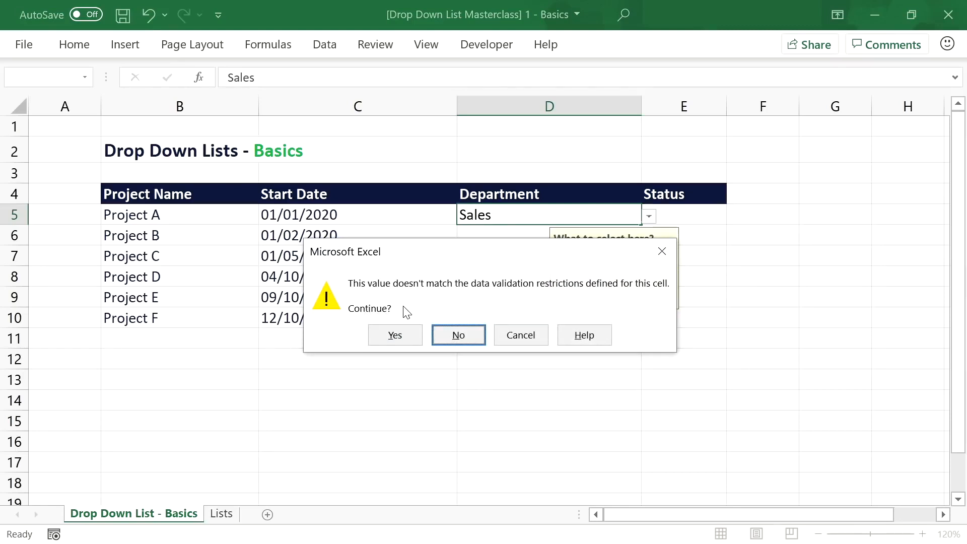
click(394, 335)
click(530, 219)
key(Delete)
Step: Change the error alert style of D5's data validation to Information
click(326, 45)
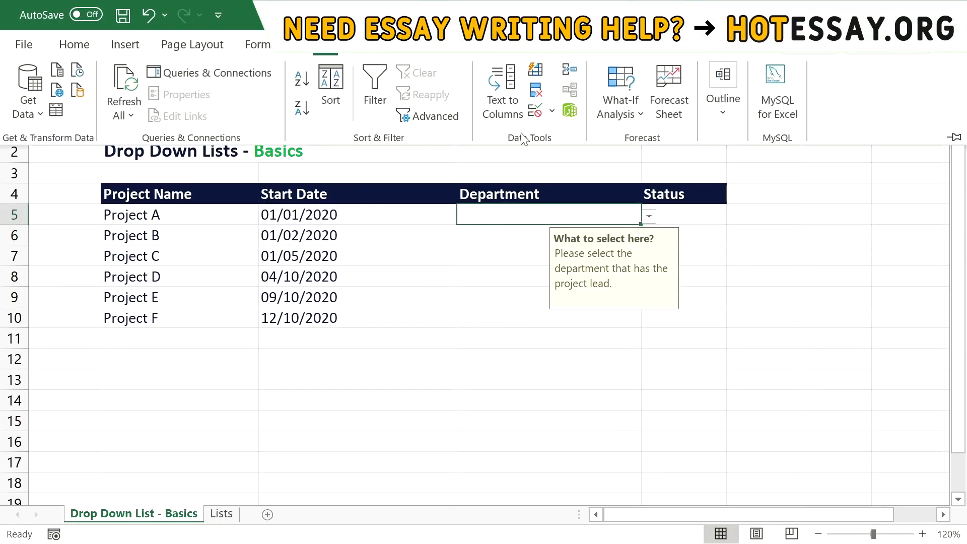
click(534, 116)
click(478, 266)
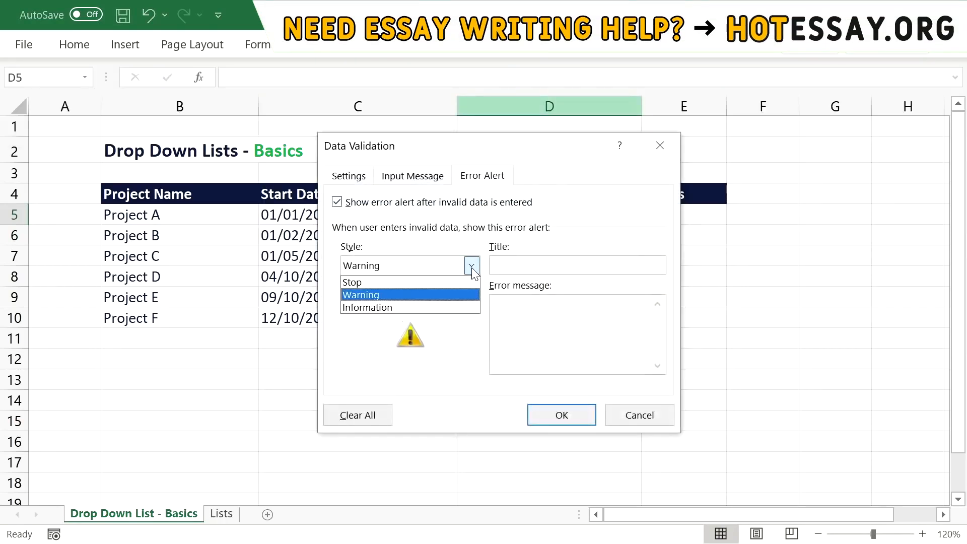
click(452, 308)
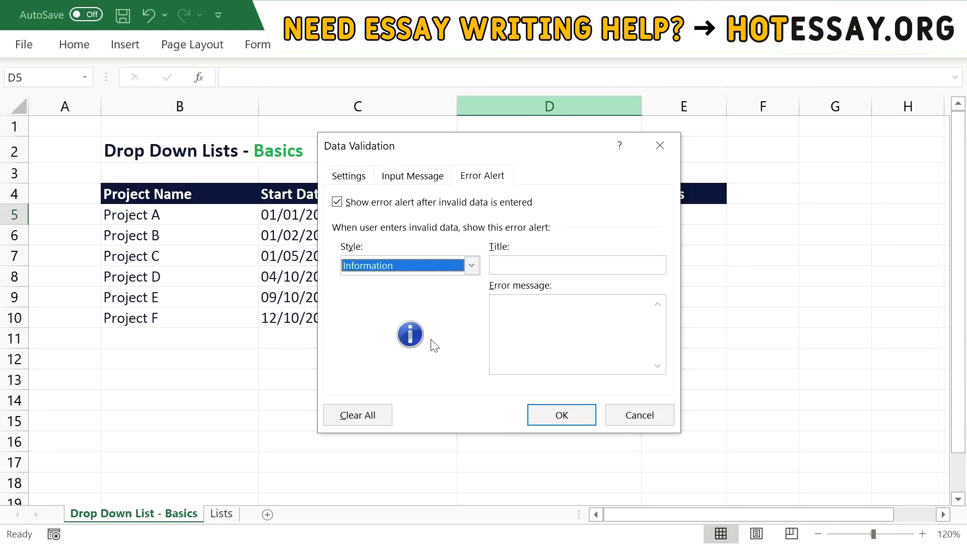
click(550, 416)
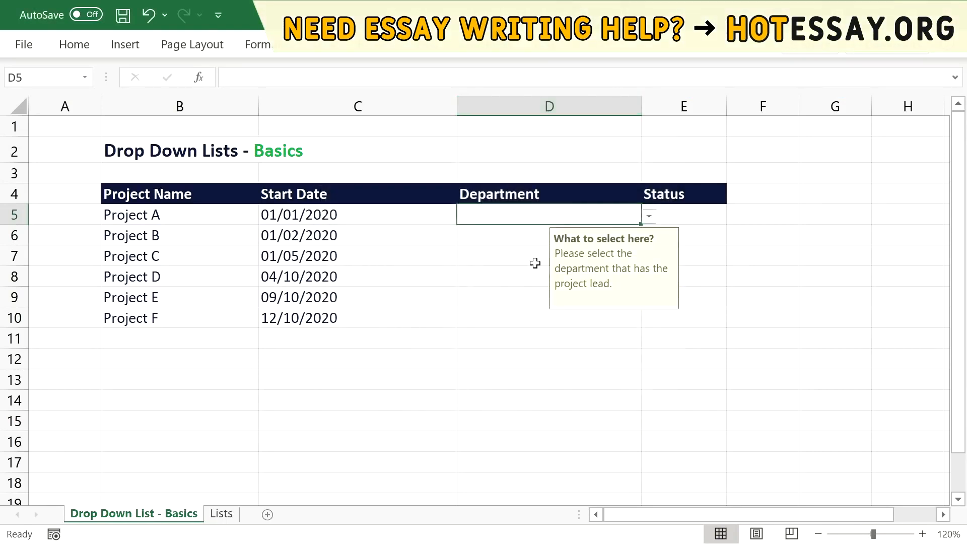
Step: Test the Information alert by entering Sales in D5 and accepting the value, and clear the cell
text(Sales)
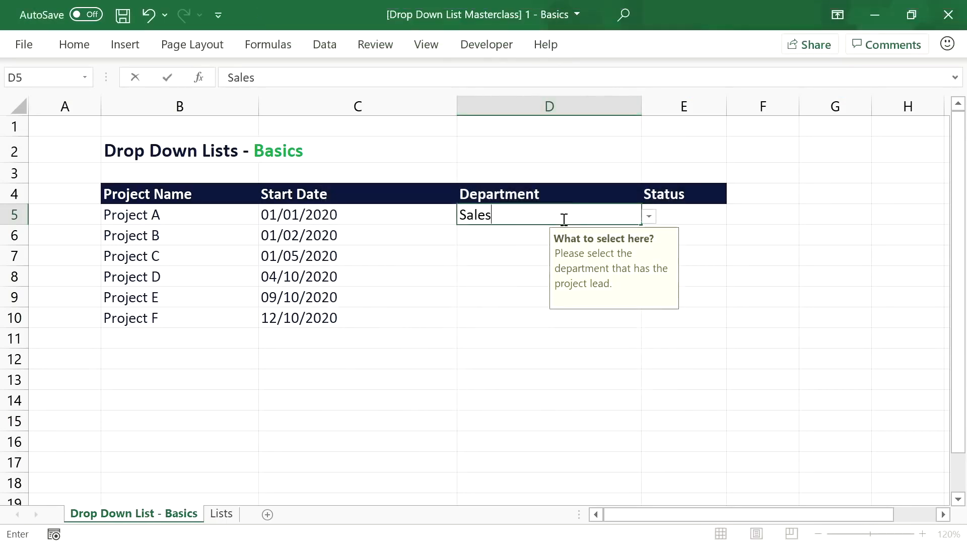
key(Return)
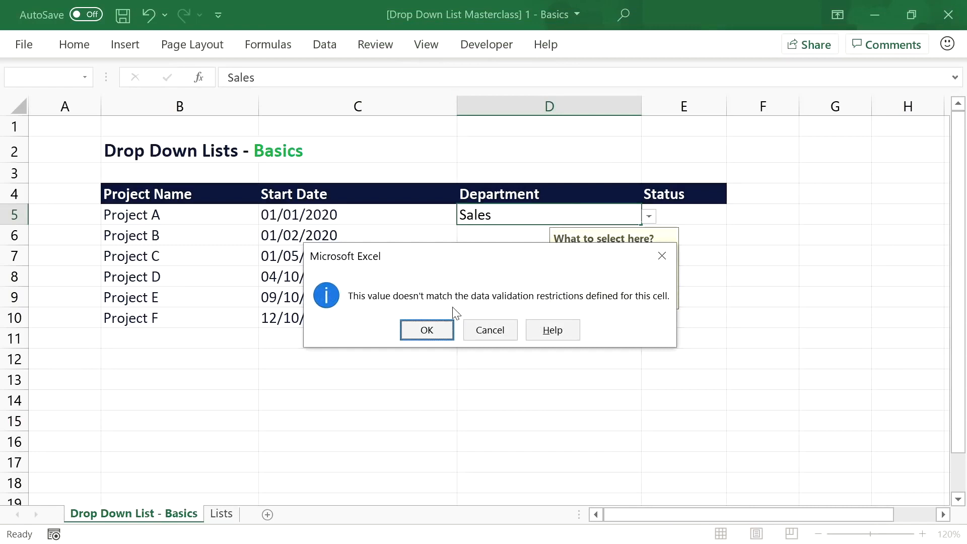
click(431, 333)
click(505, 216)
key(Delete)
Step: Change the error alert style of D5's data validation to Stop
click(325, 47)
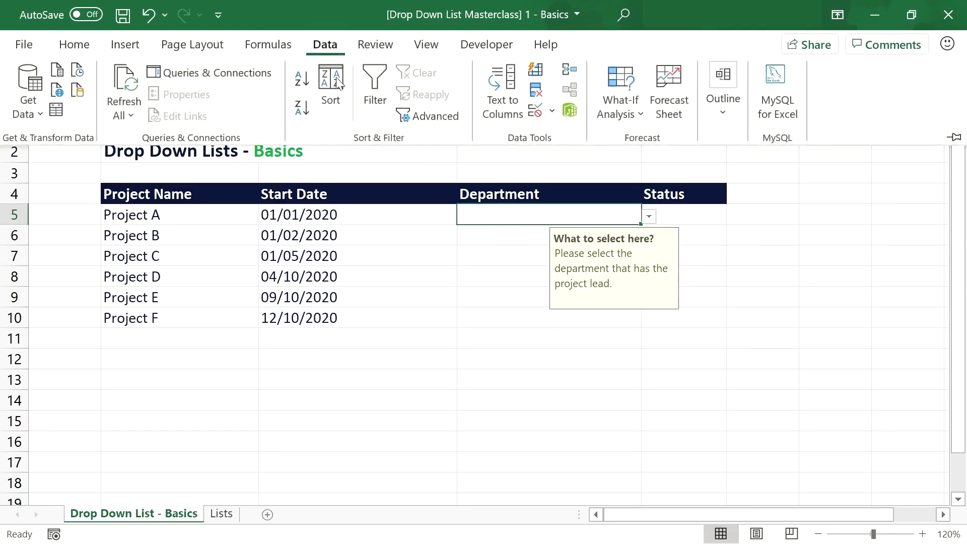
click(532, 115)
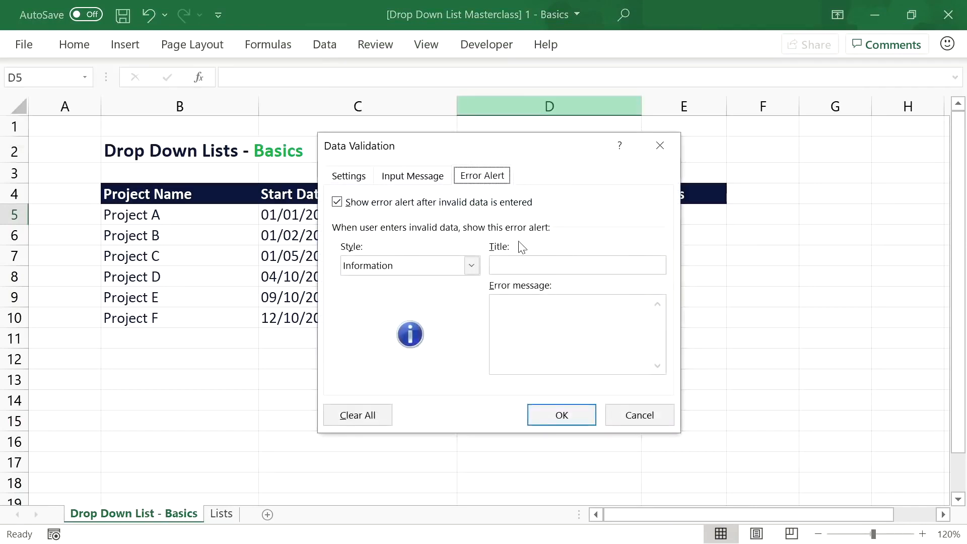
click(409, 266)
click(407, 282)
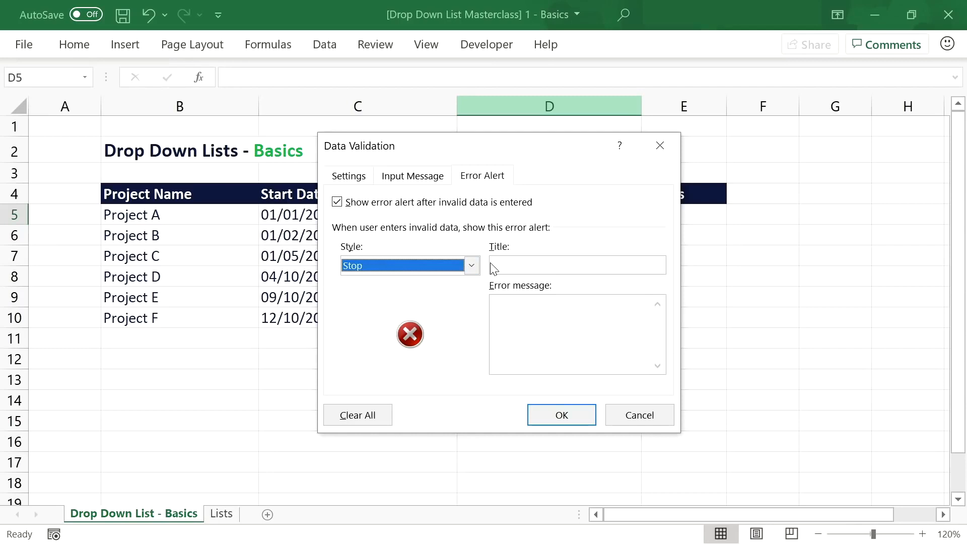
Step: Title D5's error alert "Unknown Department", set its message to "Please select a department from the list." and apply the validation
click(505, 261)
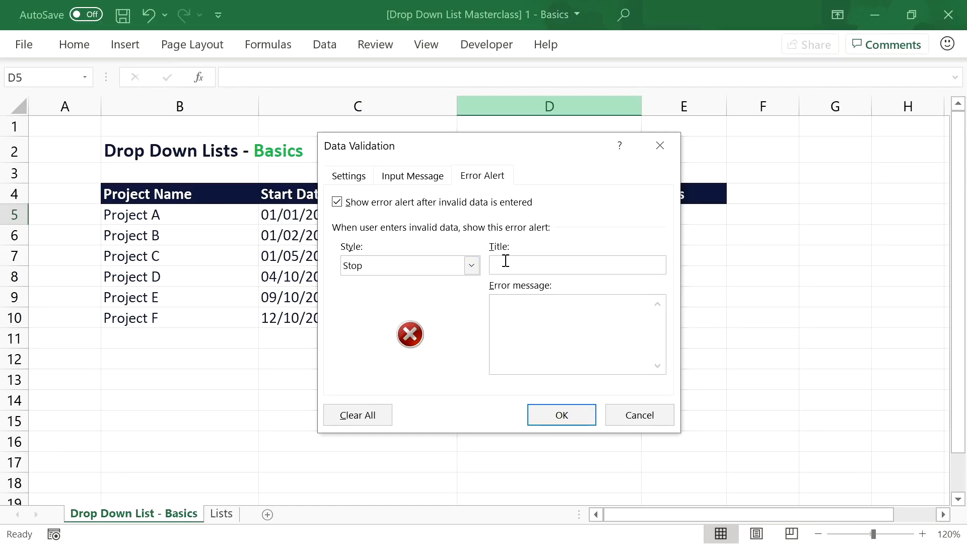
text(Unknown Department)
key(Tab)
text(Please select a )
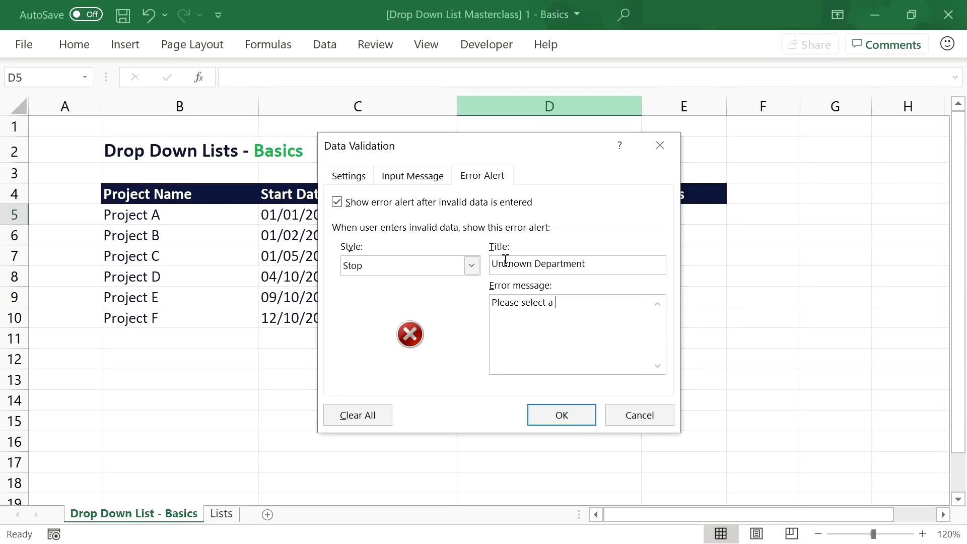
text(department from the list.)
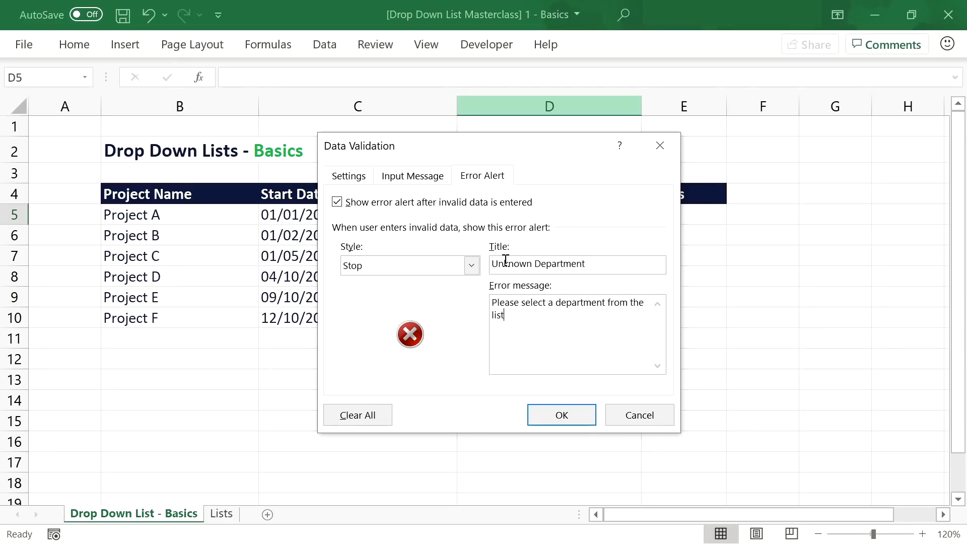
click(566, 416)
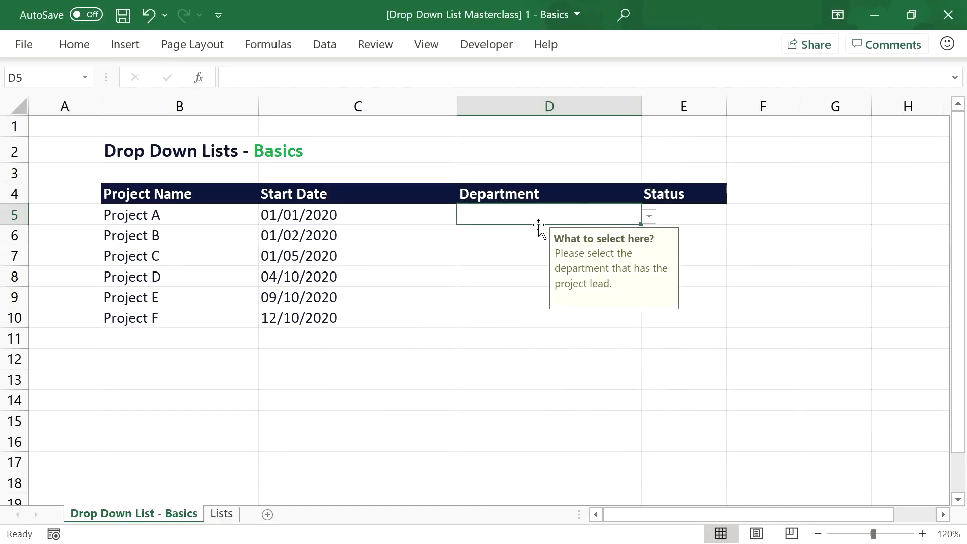
Step: Test the custom Stop alert by entering Sales in D5, and cancel the entry
text(Sales)
key(Return)
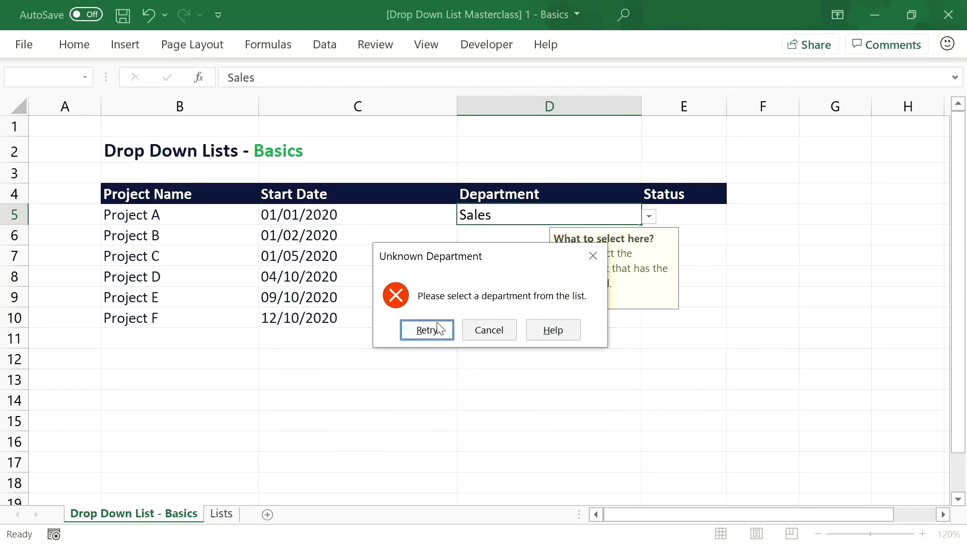
click(489, 332)
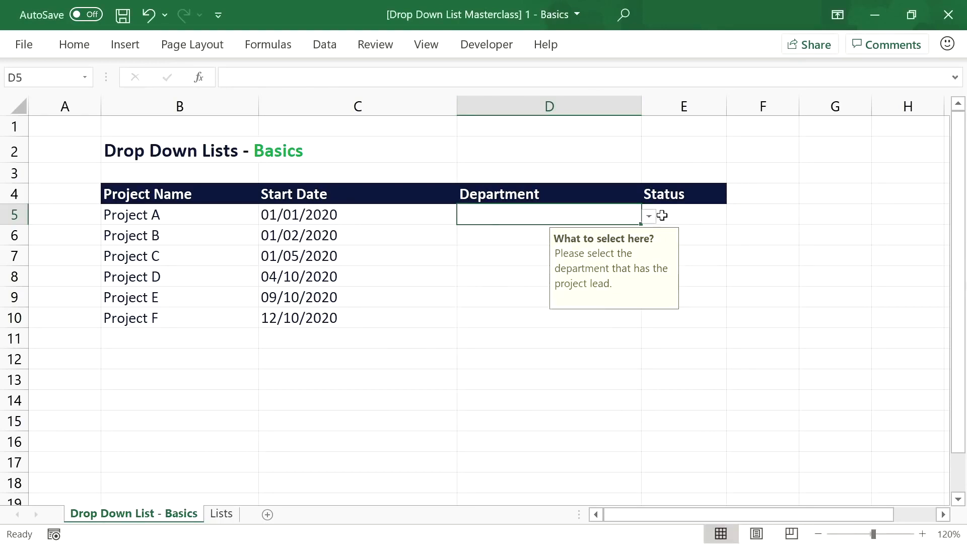
Step: Add the header Project Status in cell C4 of the Lists sheet
click(696, 212)
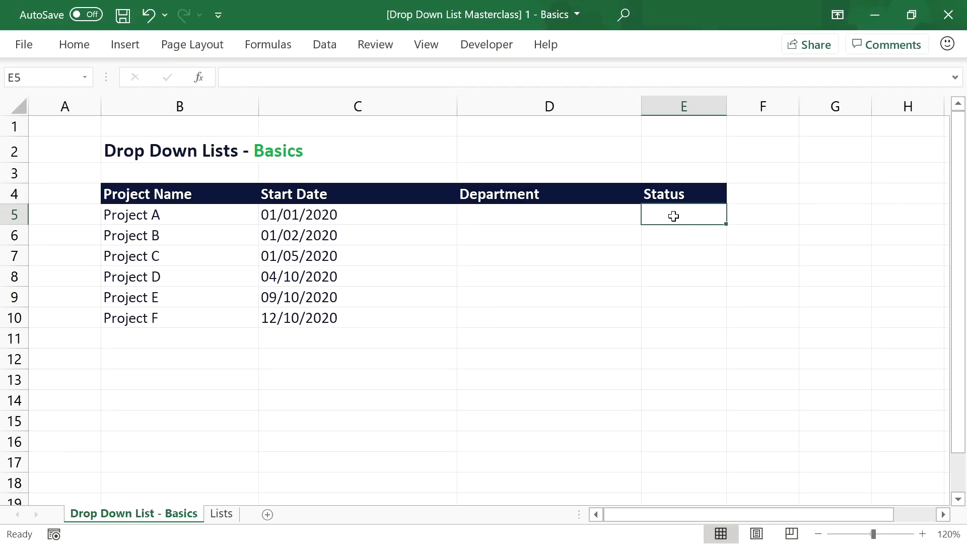
click(221, 512)
click(304, 196)
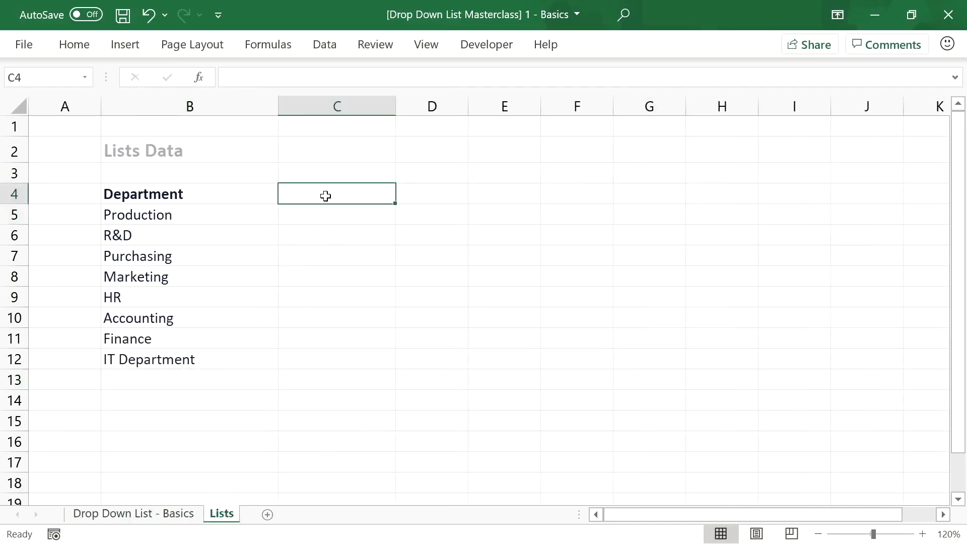
text(Project Status)
key(Return)
Step: Enter the statuses Proposed, Active, On Hold, Completed and Cancelled in C5:C9 below the Project Status header
text(Proposed)
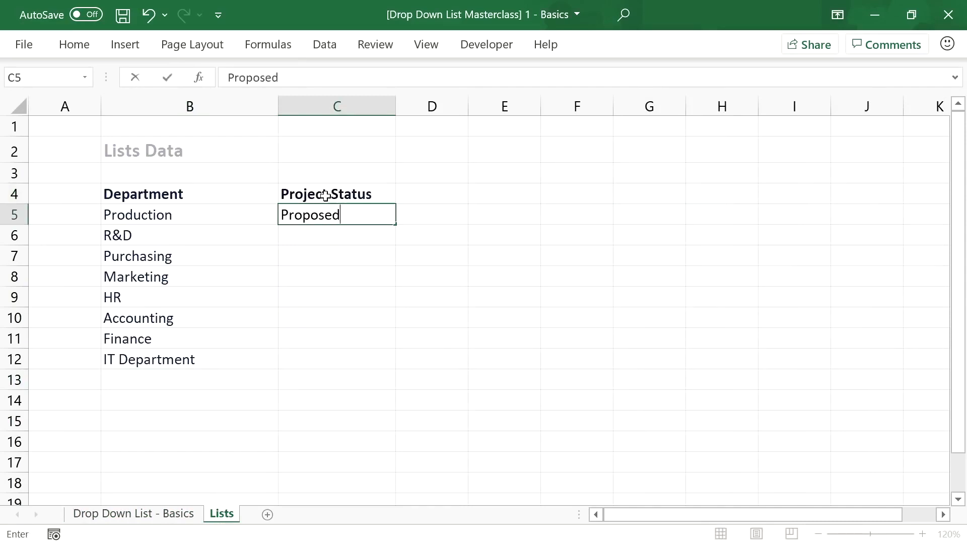
key(Return)
text(Active)
key(Return)
text(On Hold)
key(Return)
text(Completed)
key(Return)
text(Cancelled)
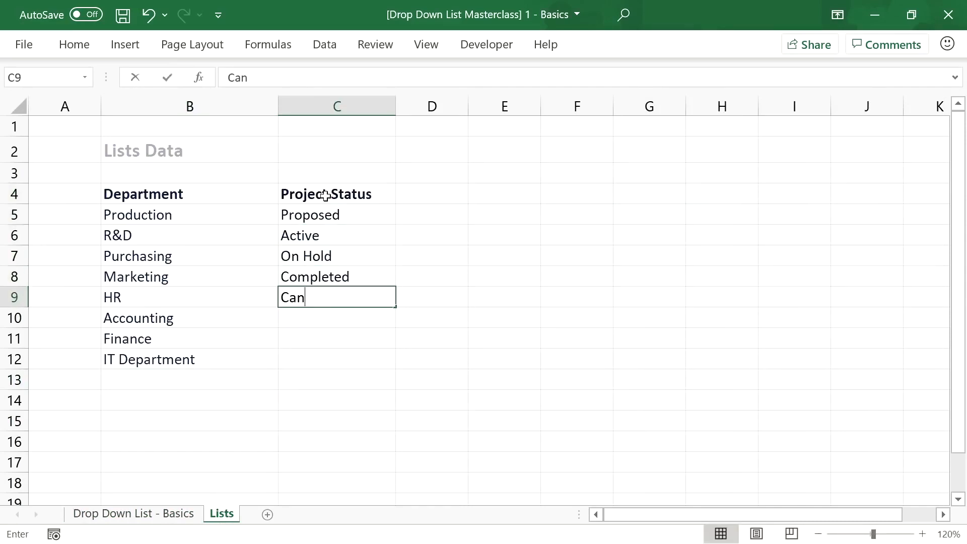
key(Return)
Step: Start a data validation for Status cell E5 on the Drop Down List - Basics sheet, allowing a List
click(197, 513)
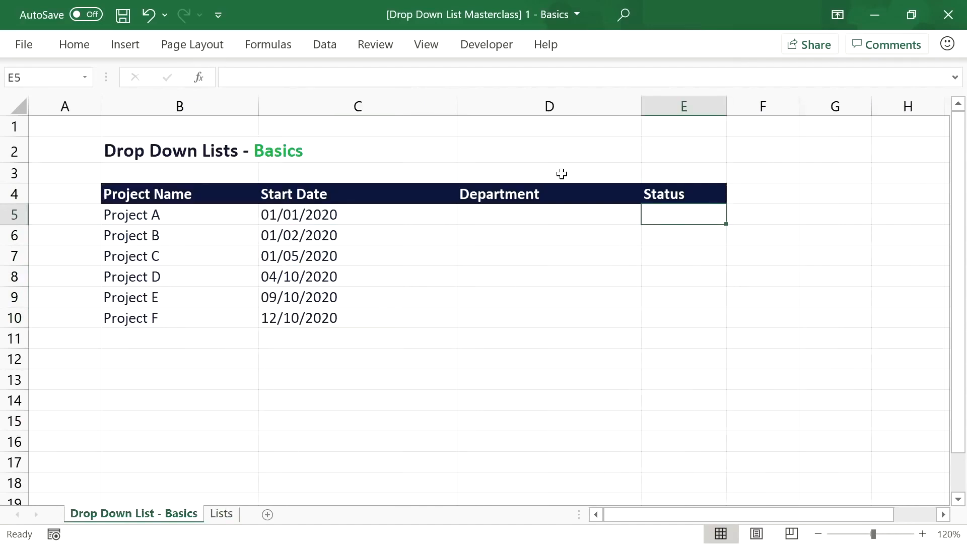
click(326, 45)
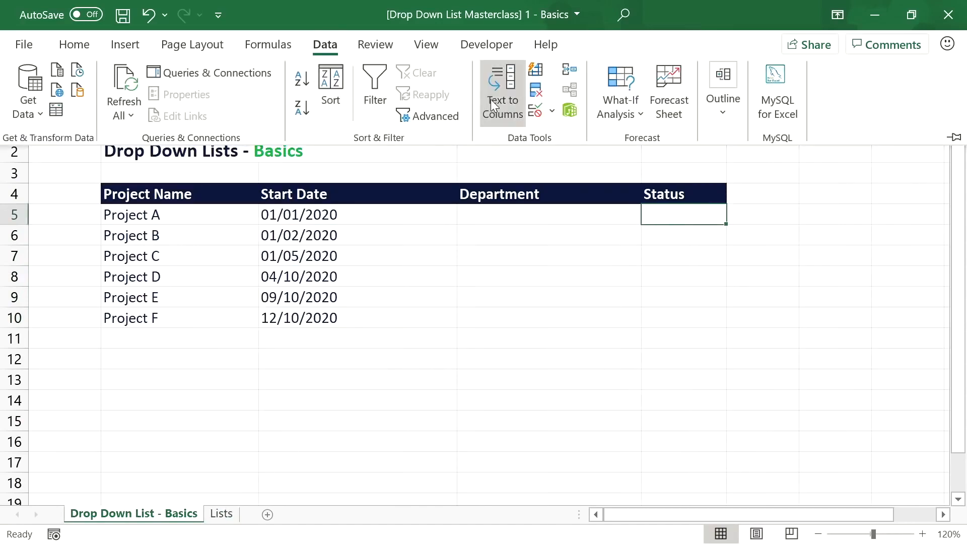
click(542, 110)
click(370, 179)
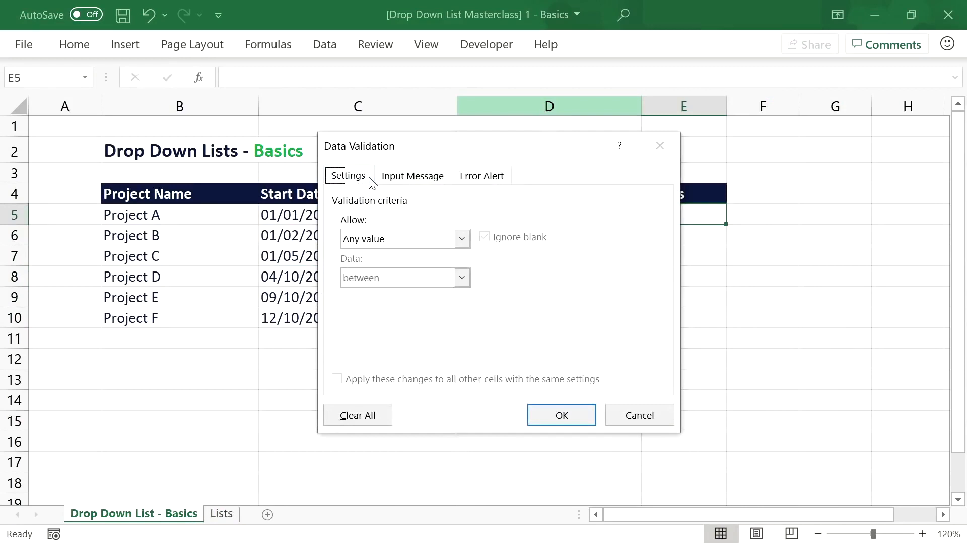
click(459, 240)
click(455, 294)
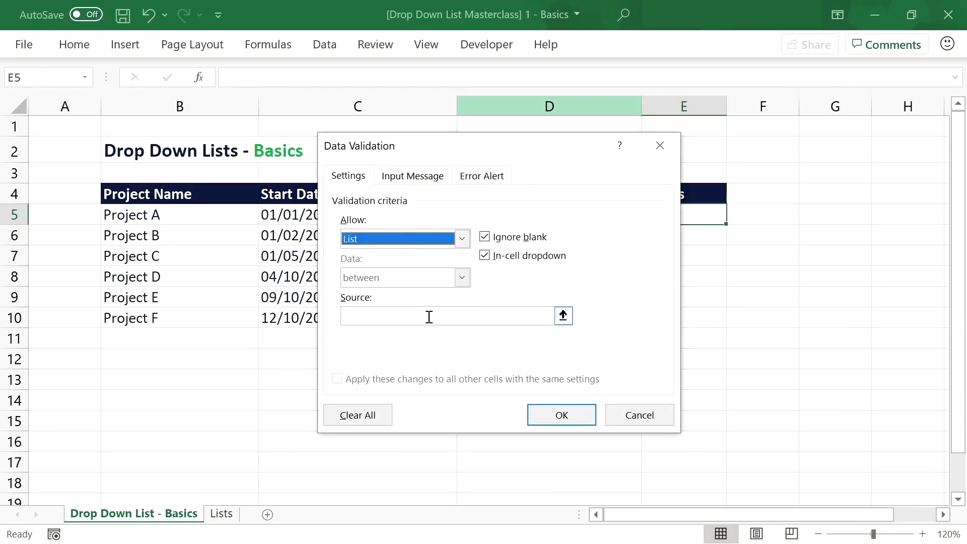
Step: Use the Project Status entries C5:C9 on the Lists sheet as the source of E5's list and apply the validation
click(421, 317)
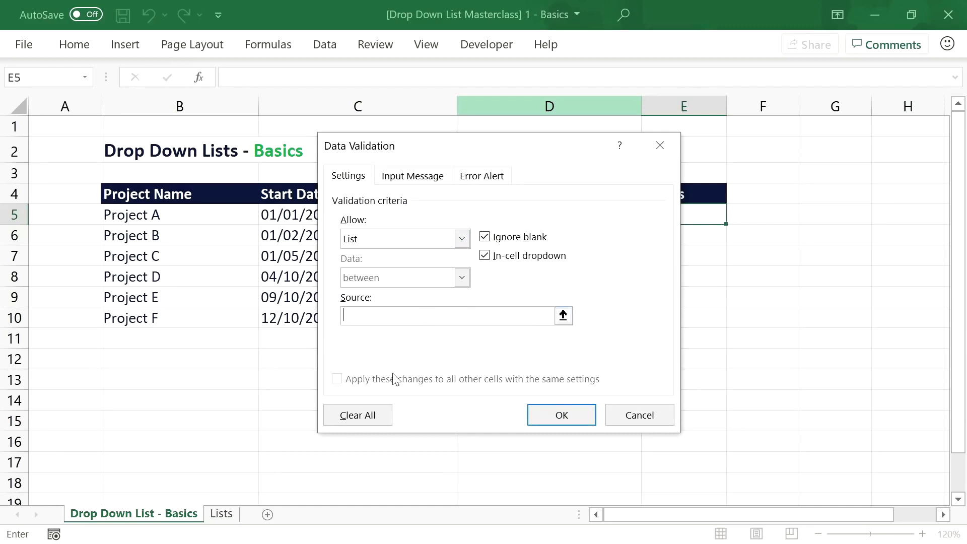
click(222, 514)
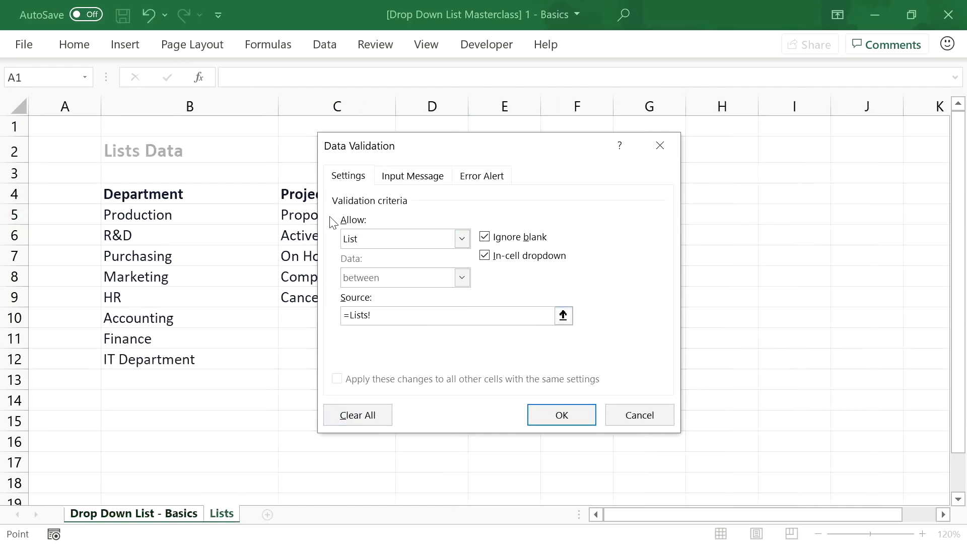
drag(398, 146, 526, 142)
drag(349, 207, 349, 297)
click(689, 411)
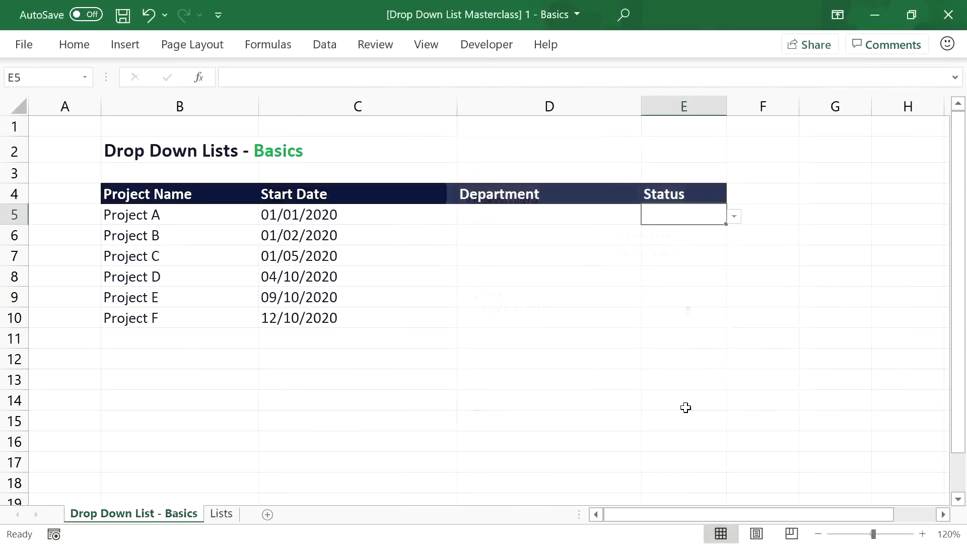
Step: Test the Status drop-down in E5 by choosing Active, and clear the cell
click(734, 217)
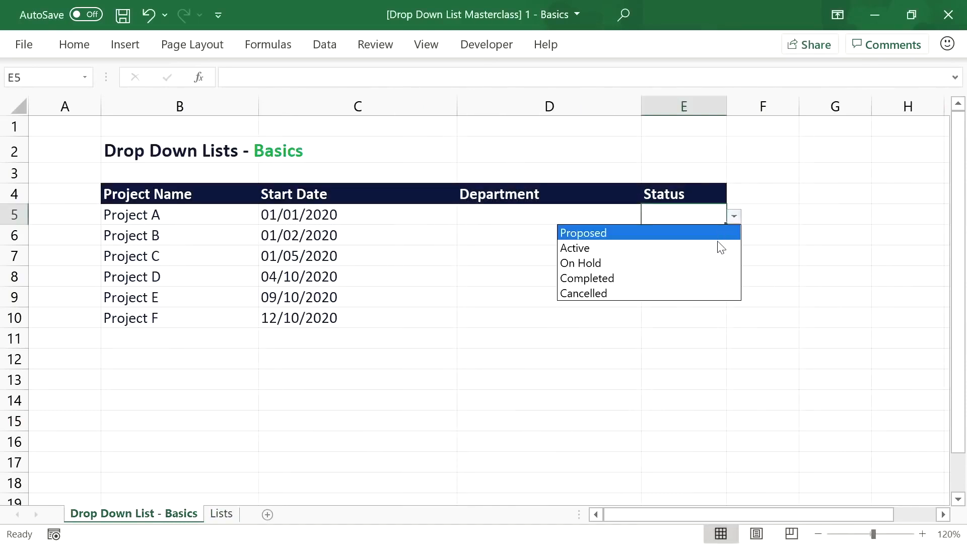
click(714, 247)
click(734, 217)
key(Escape)
key(Delete)
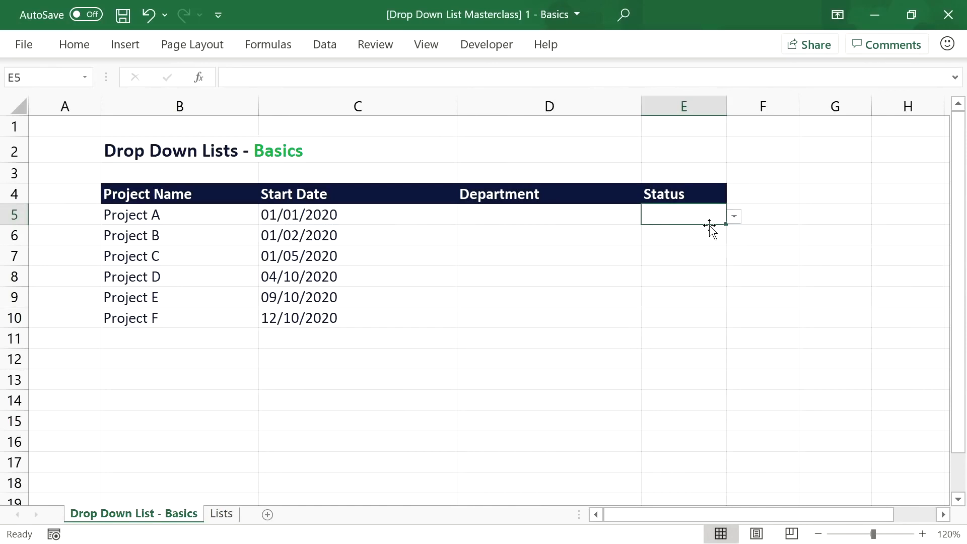
Step: Set Project A's Department in D5 to R&D and its Status in E5 to Proposed
click(596, 218)
click(649, 216)
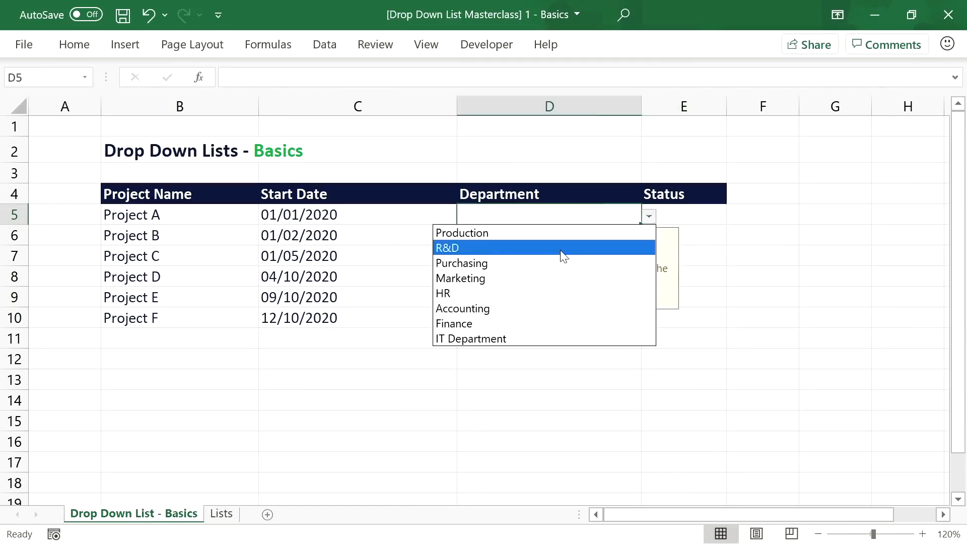
key(Escape)
text(R&D)
click(691, 221)
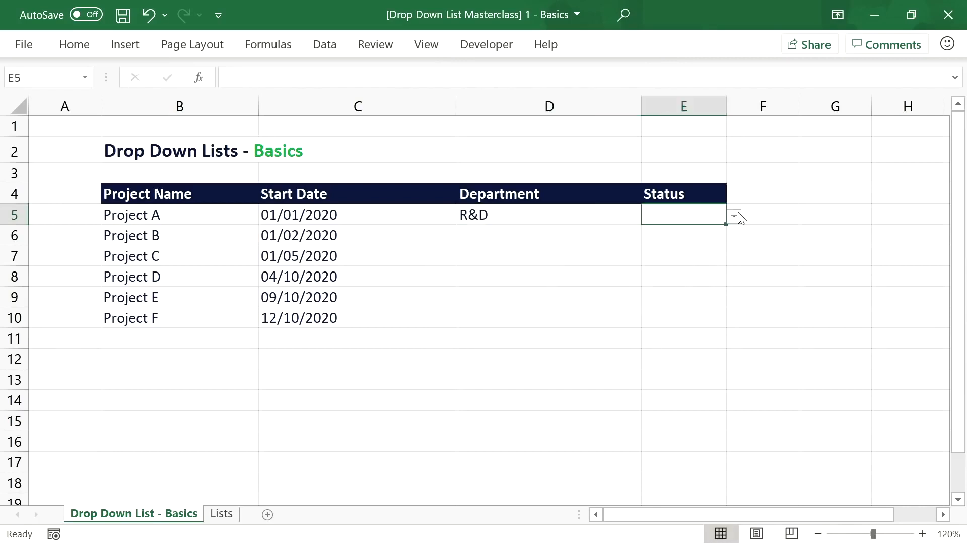
click(735, 217)
click(677, 233)
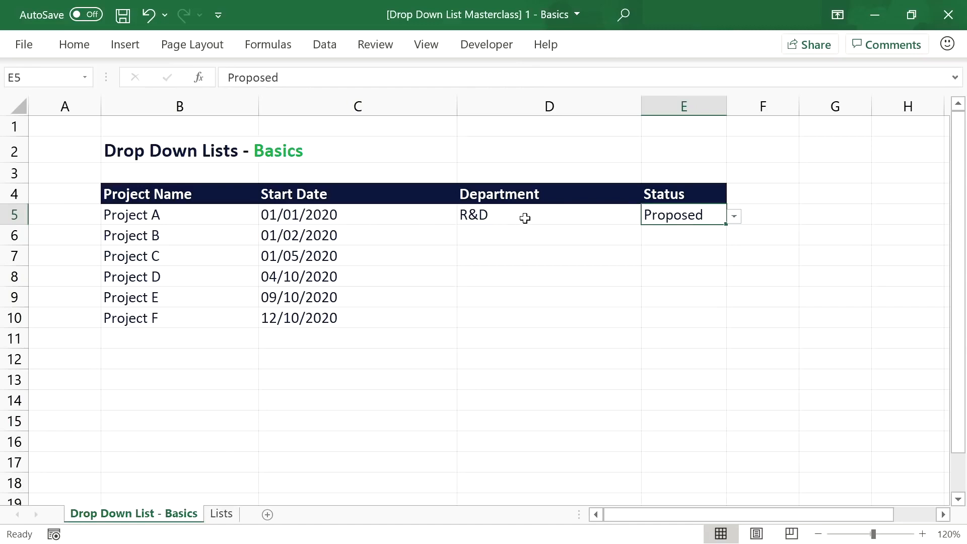
Step: Check D6 and E6 for drop-downs, and fill D5:E5 down to row 10 to copy the validation to all projects
click(525, 234)
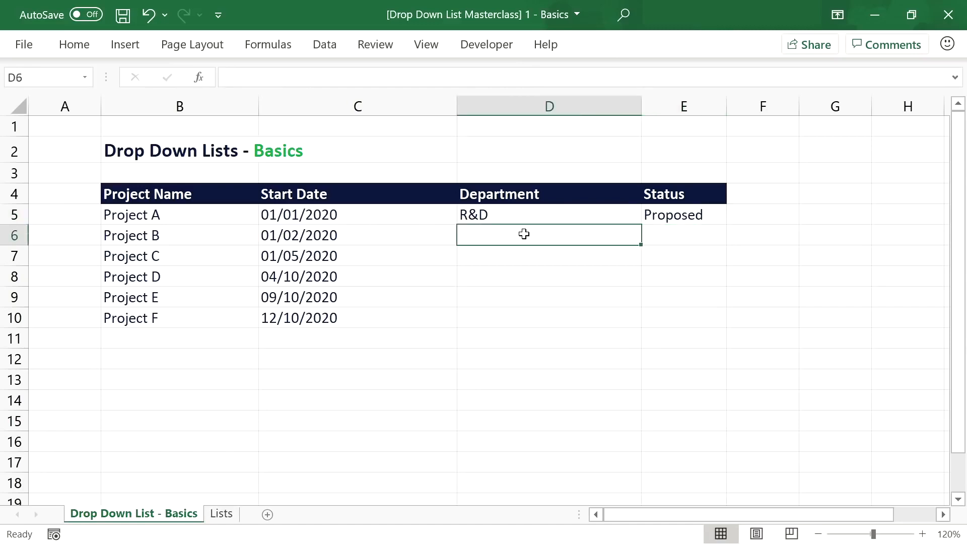
click(673, 237)
click(580, 233)
click(655, 233)
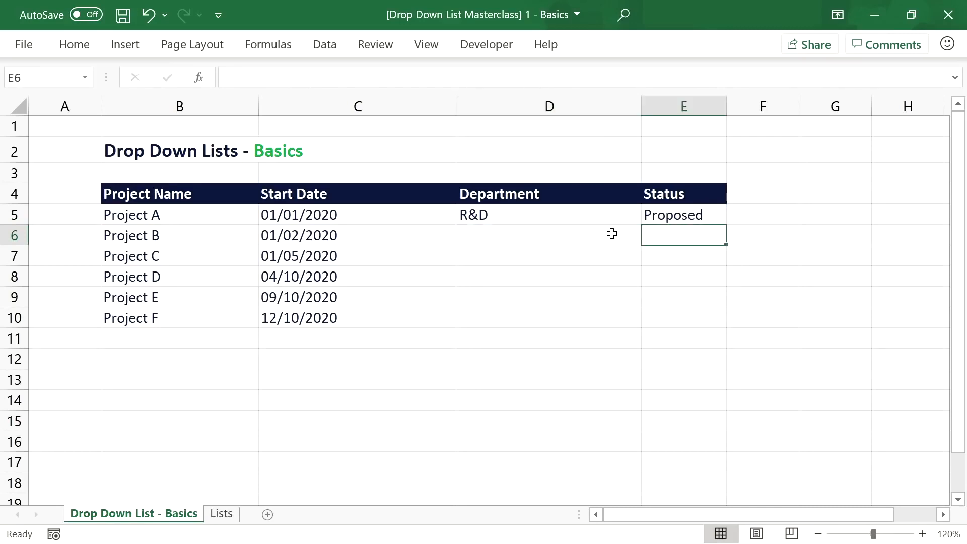
drag(591, 215, 655, 217)
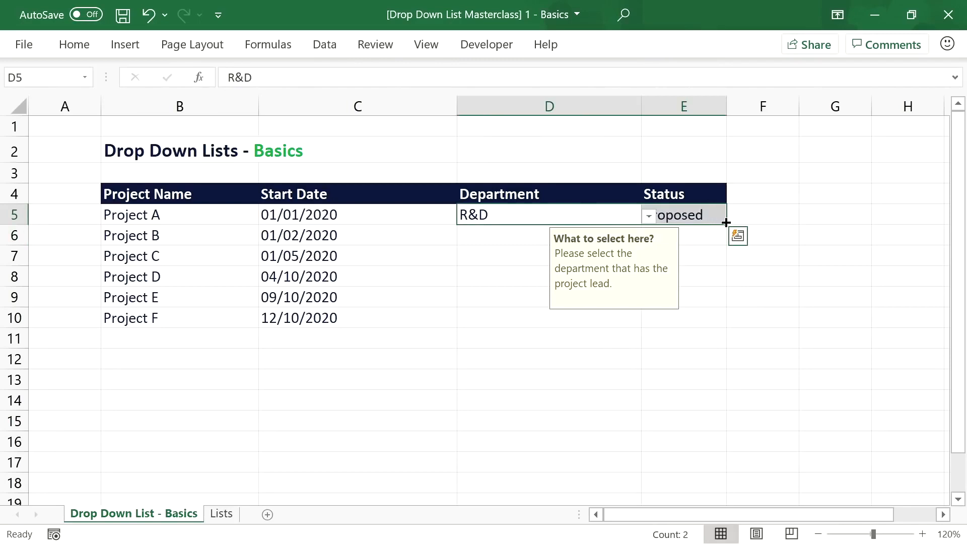
drag(726, 222, 717, 326)
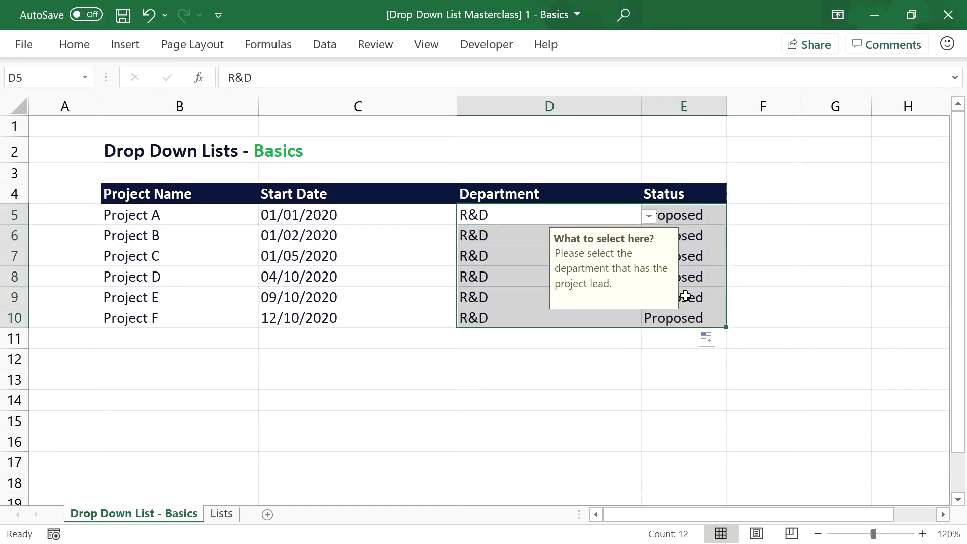
Step: Clear the copied values from D6:E10, keeping Project A's entries
click(509, 250)
click(511, 234)
drag(511, 235, 680, 318)
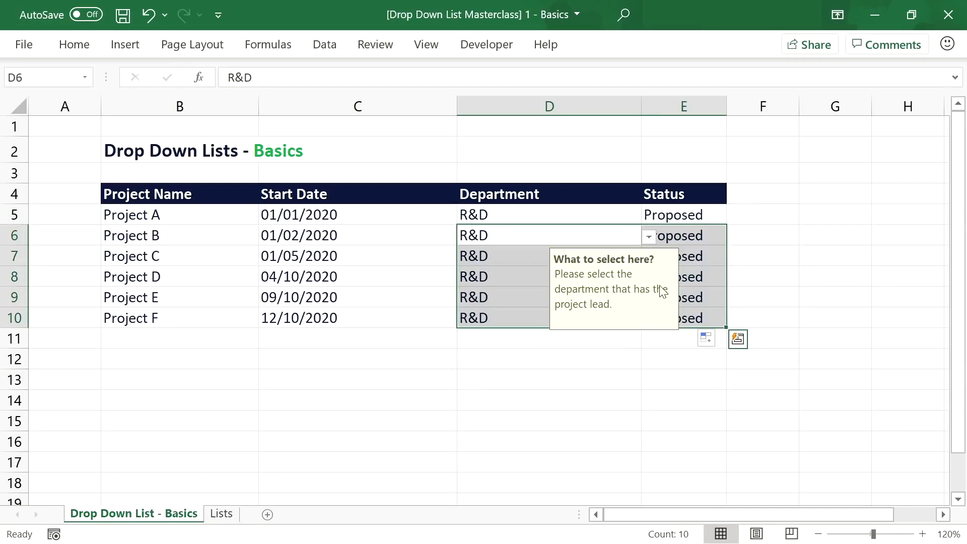
key(Delete)
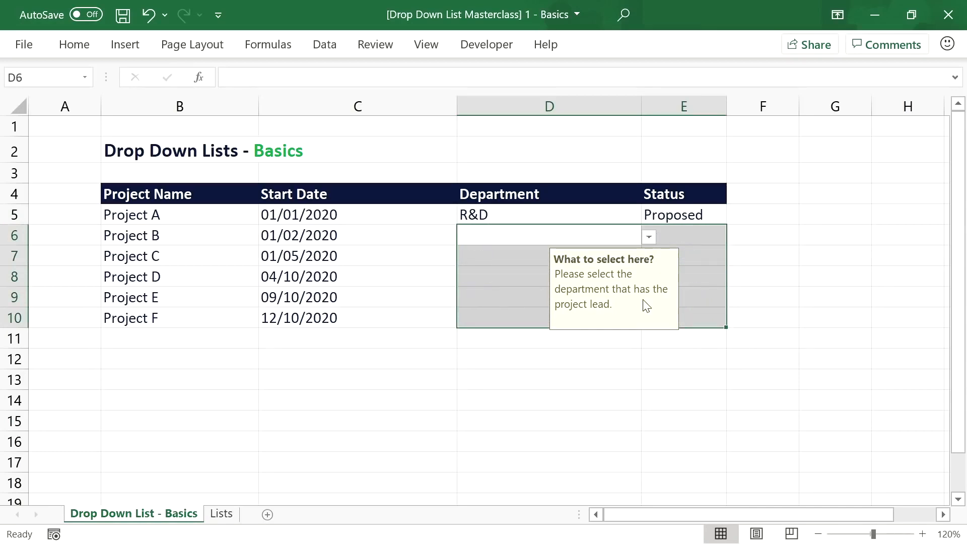
Step: Check the copied Department drop-downs by opening the lists in D6 and D10
click(585, 236)
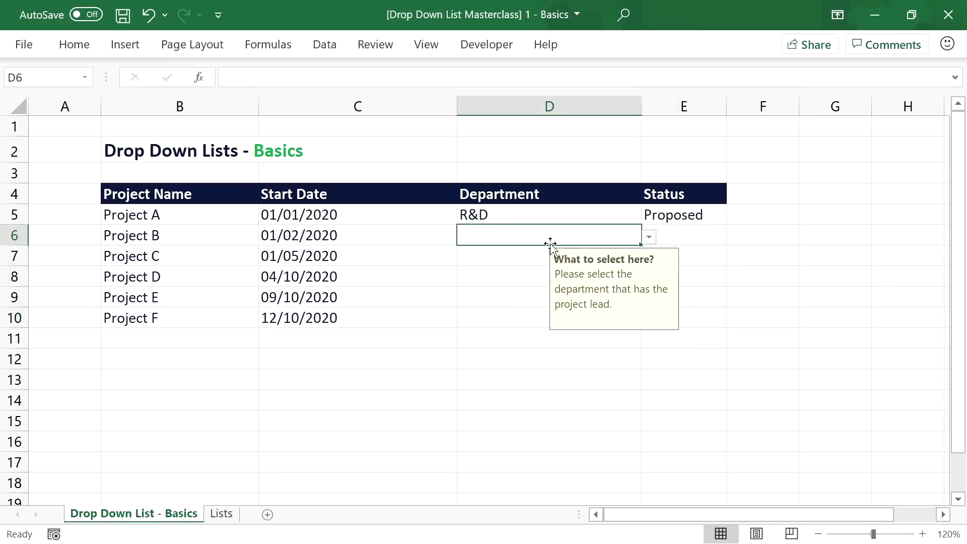
click(543, 258)
click(623, 234)
click(650, 237)
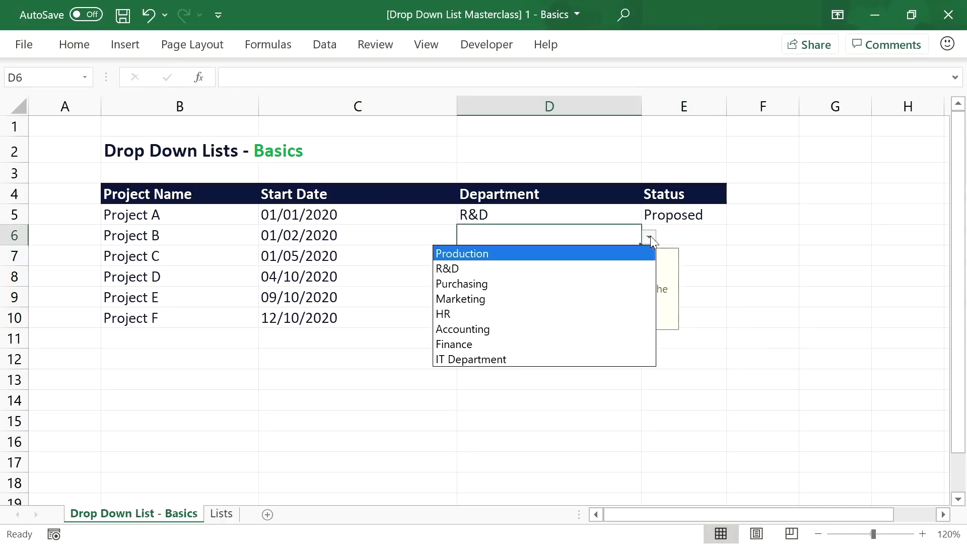
click(531, 243)
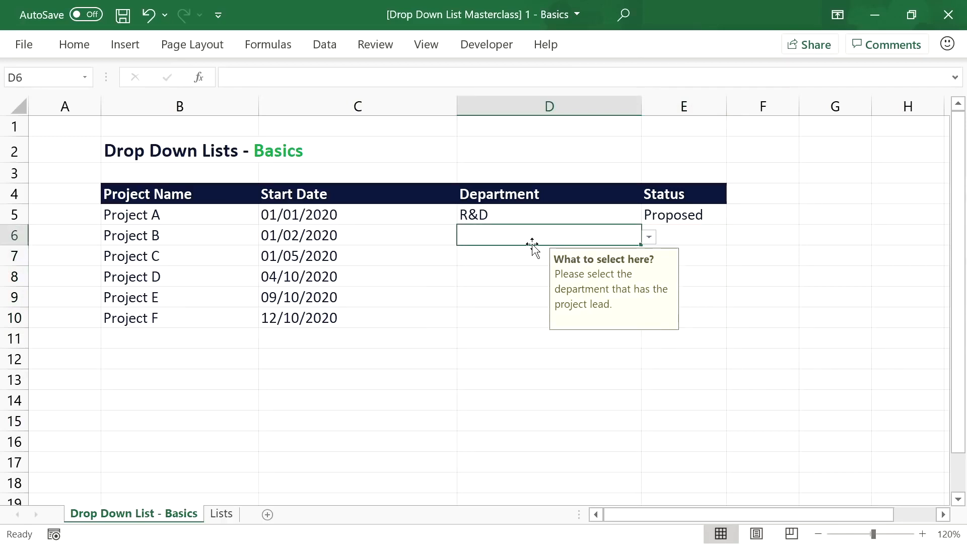
click(513, 318)
click(649, 319)
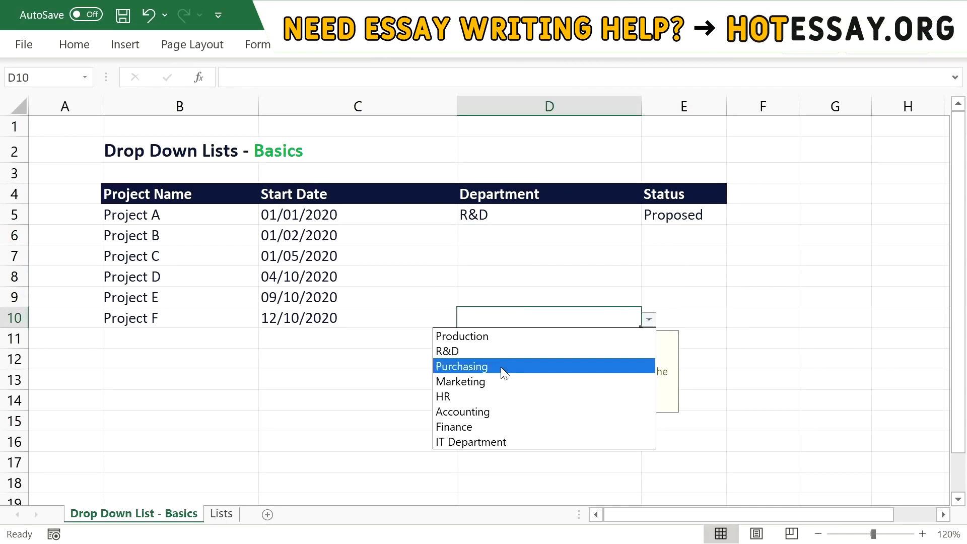
Step: Check the copied Status drop-down by opening the list in E7
click(514, 295)
click(648, 257)
click(734, 258)
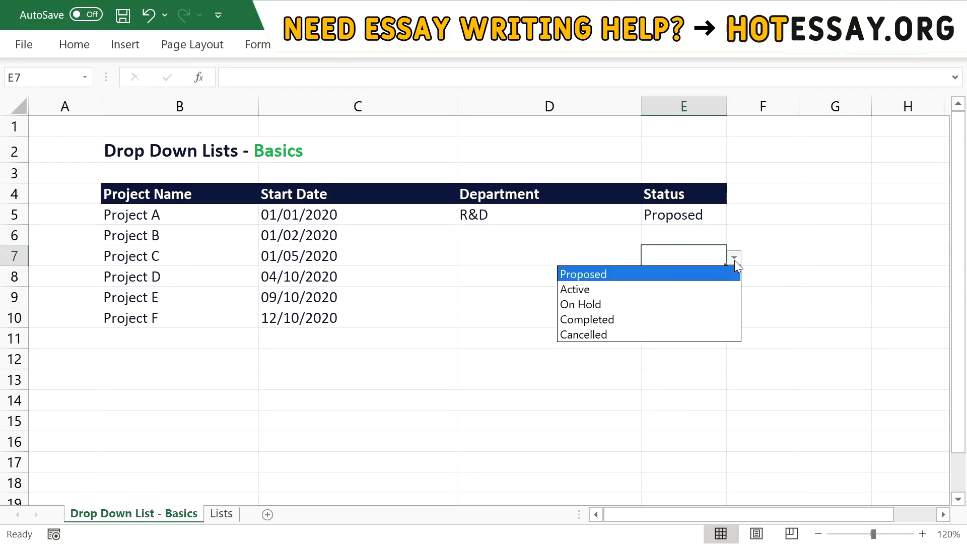
click(675, 256)
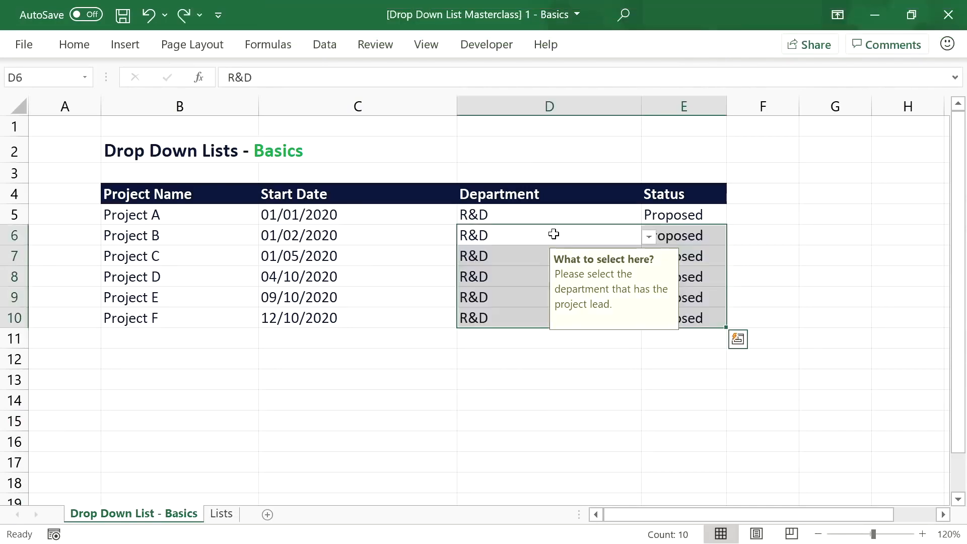
Step: Undo the fill of D6:E10 and paste only the validation from D5:E5 into that range using Paste Special
key(ctrl+z)
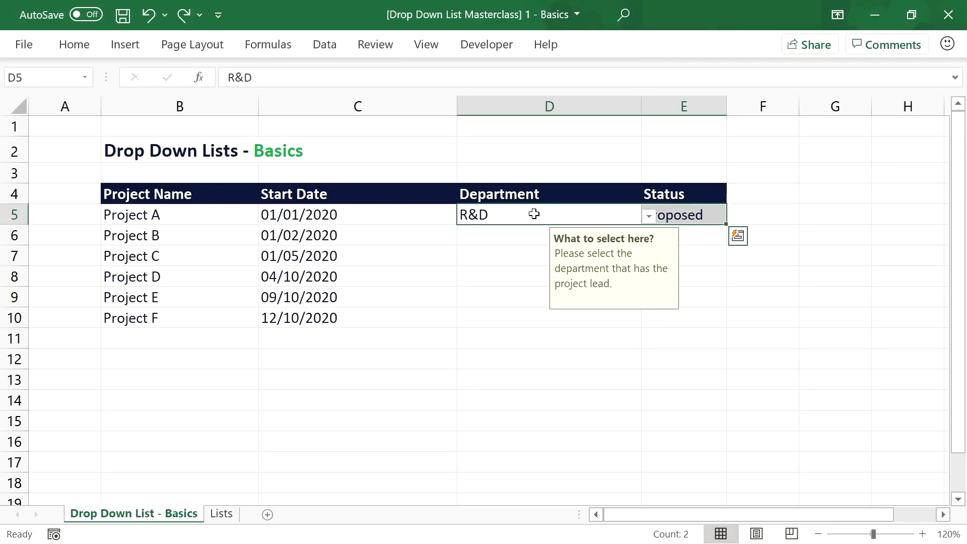
key(ctrl+c)
drag(525, 232, 708, 314)
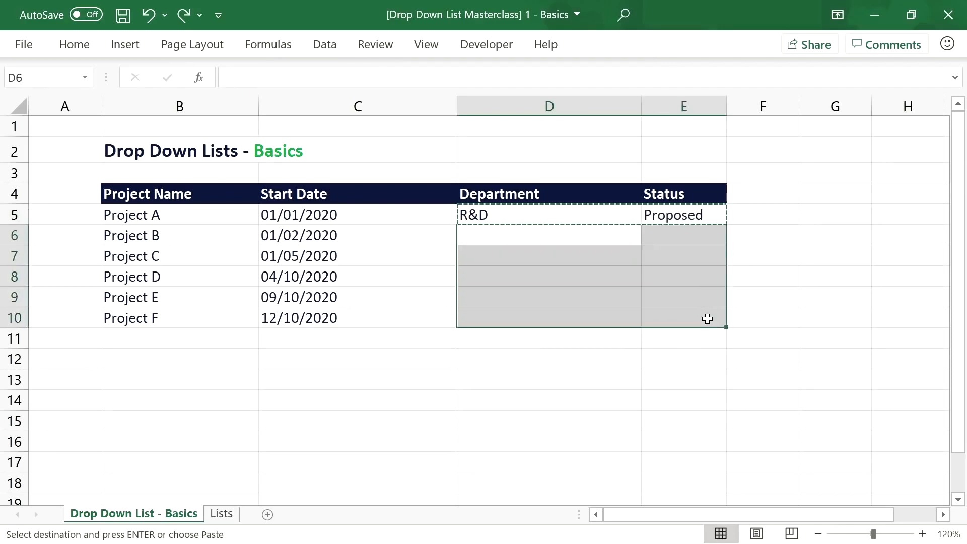
right_click(518, 263)
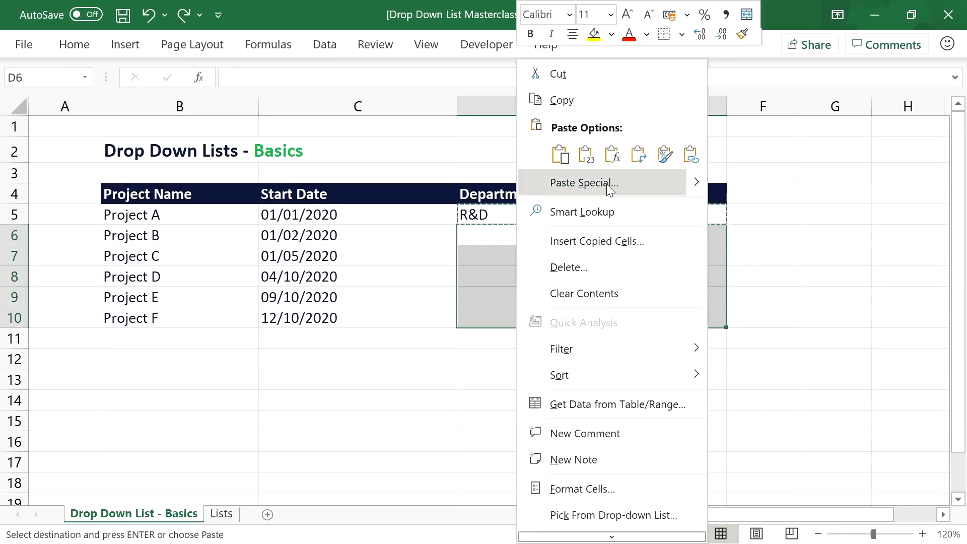
click(585, 183)
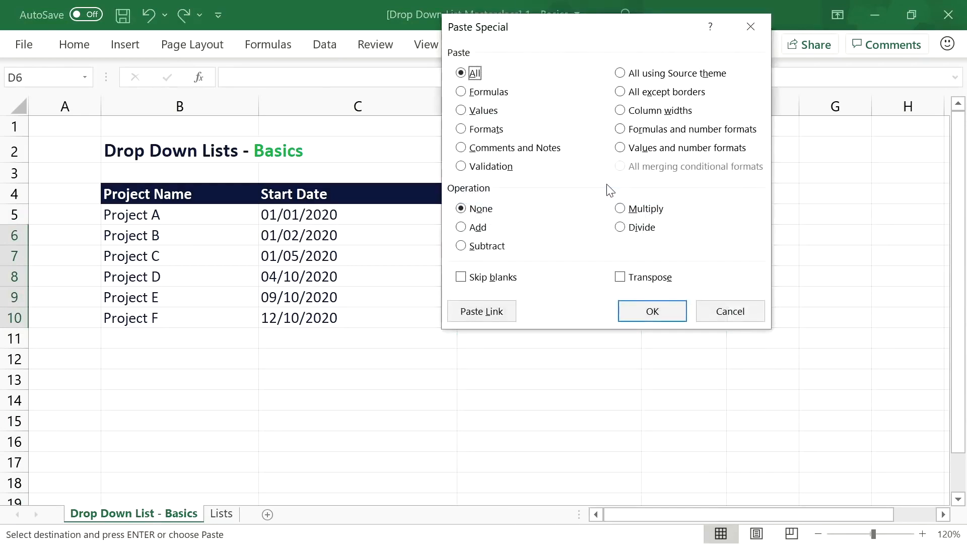
click(462, 167)
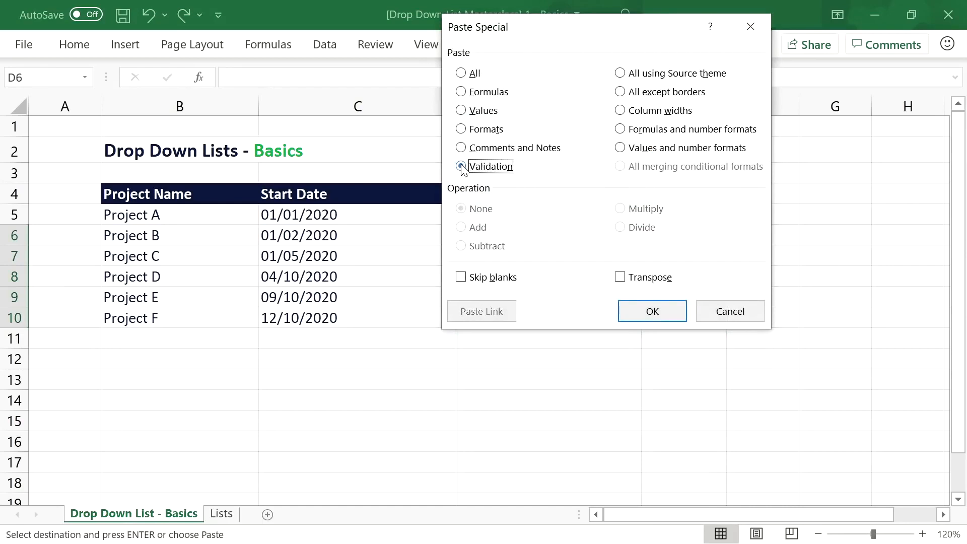
click(656, 316)
click(523, 338)
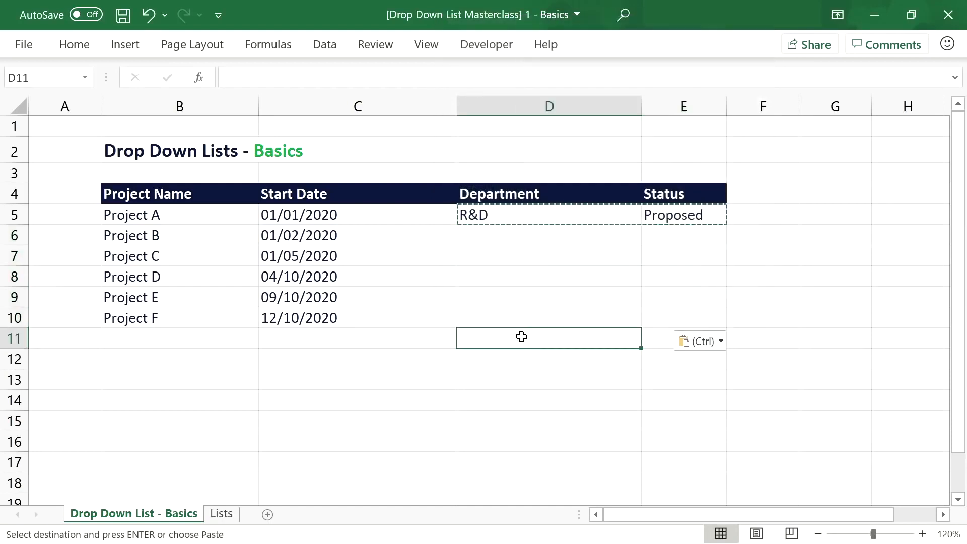
key(Escape)
Step: Set Project B's Department in D6 to Purchasing and its Status in E6 to Active
click(533, 240)
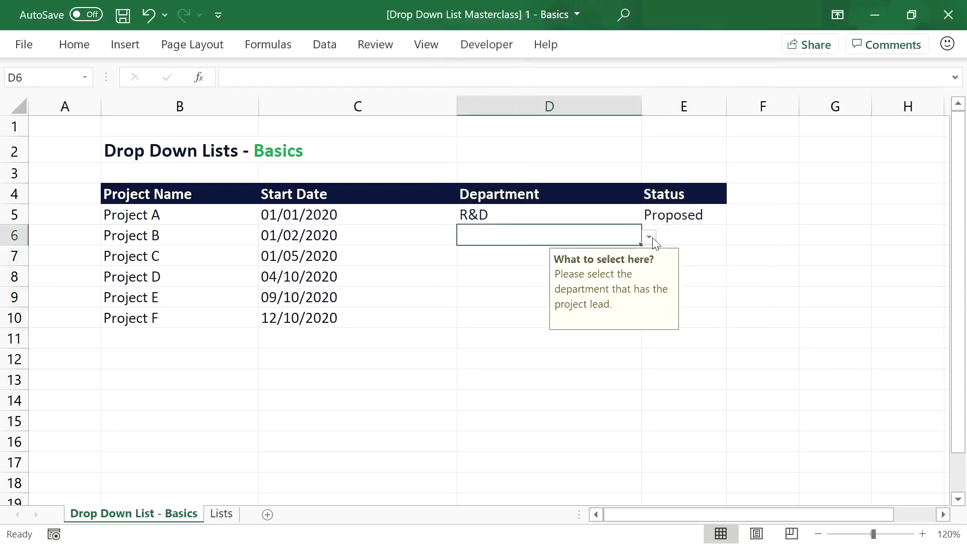
click(649, 237)
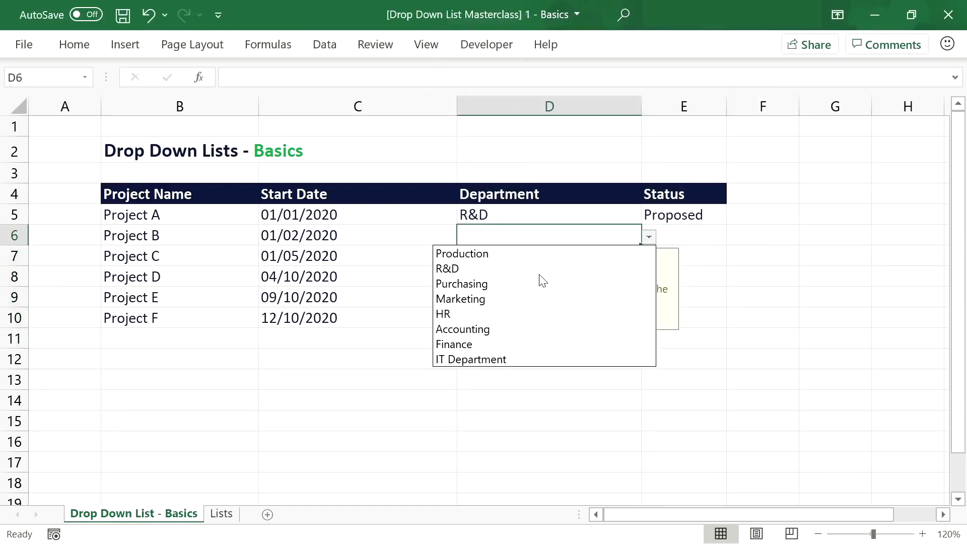
click(543, 286)
click(713, 235)
click(734, 238)
click(710, 269)
Step: Set Project C's Department in D7 to Marketing and its Status in E7 to Completed
click(578, 252)
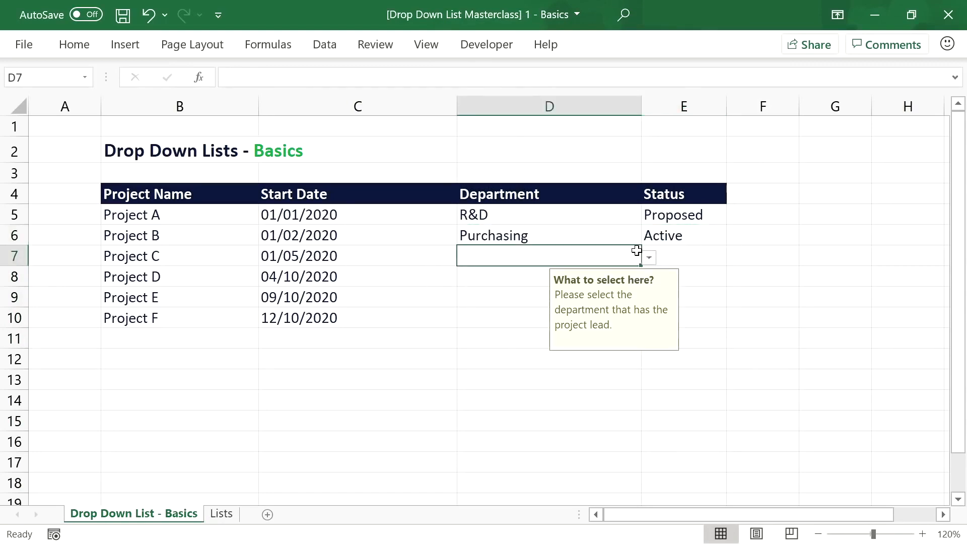
click(650, 258)
click(570, 319)
click(686, 253)
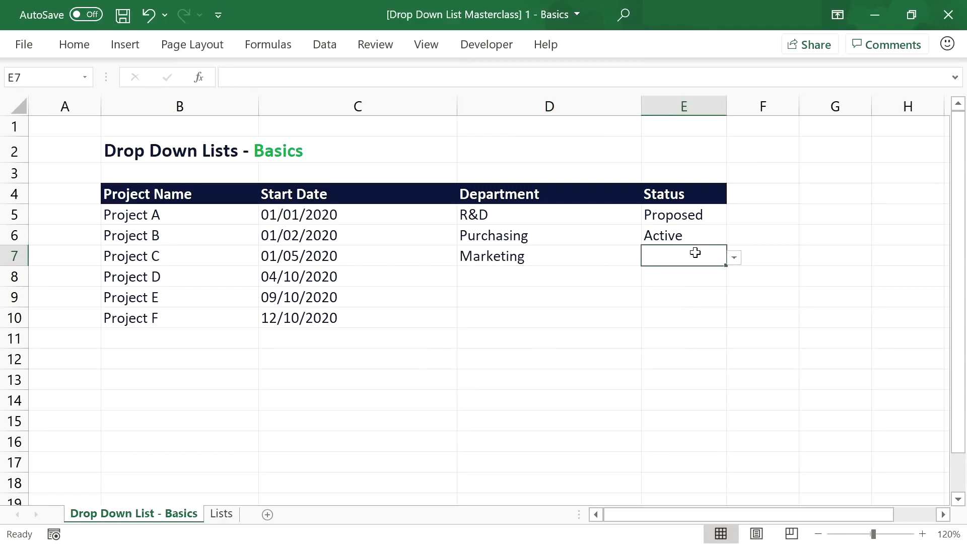
click(734, 259)
click(683, 318)
Step: Set Project D's Department in D8 to Accounting and its Status in E8 to Cancelled
click(567, 277)
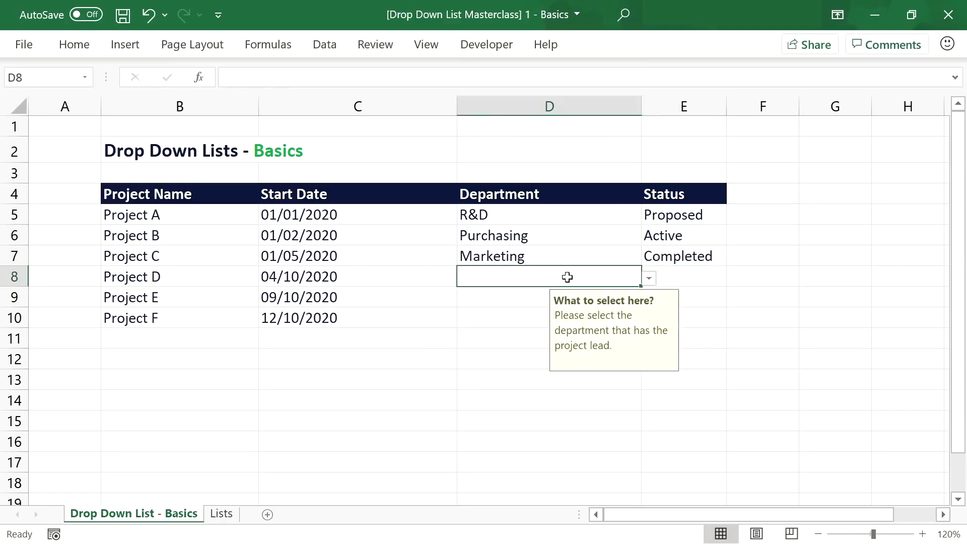
click(649, 279)
click(596, 369)
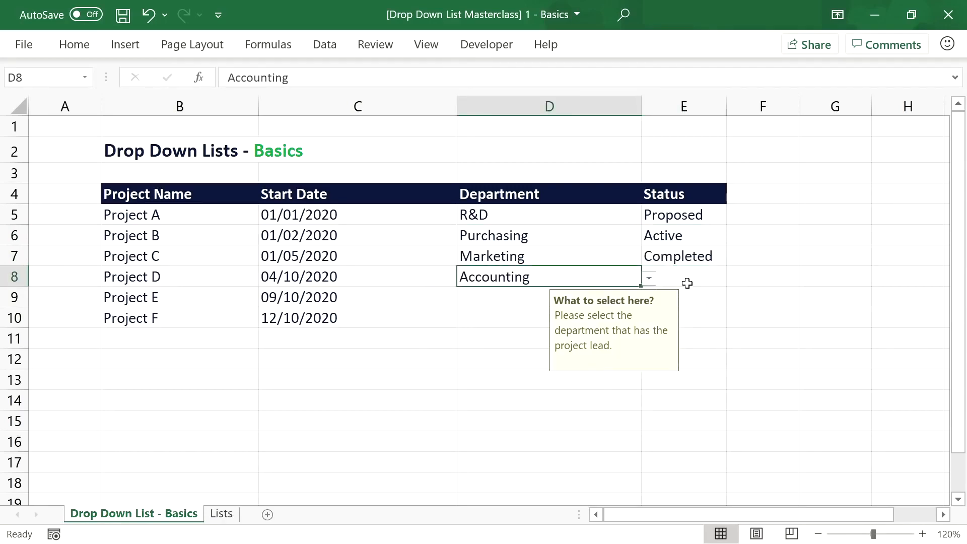
click(724, 274)
click(733, 278)
click(690, 352)
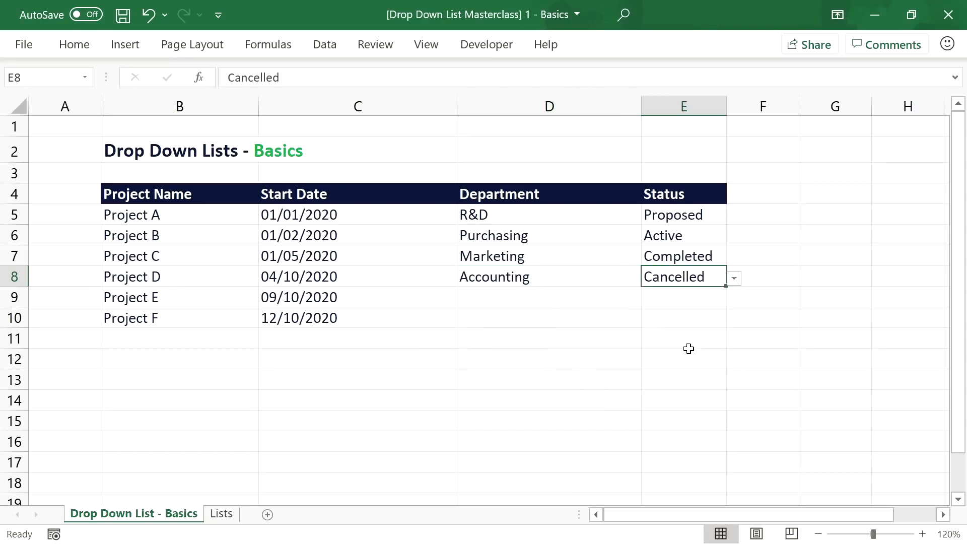
Step: Edit the data validation of D5 so its list source is B5:B10 on the Lists sheet
click(483, 296)
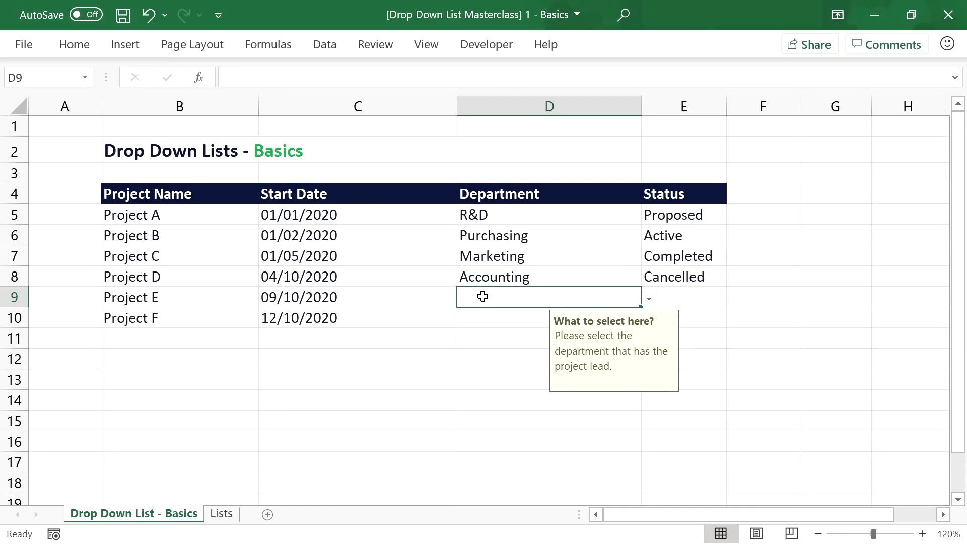
click(530, 214)
click(318, 49)
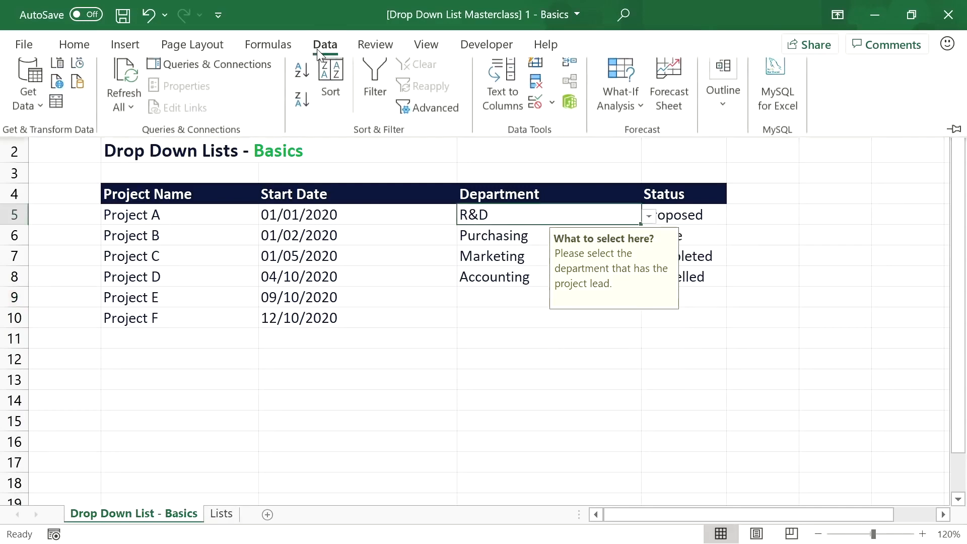
click(535, 102)
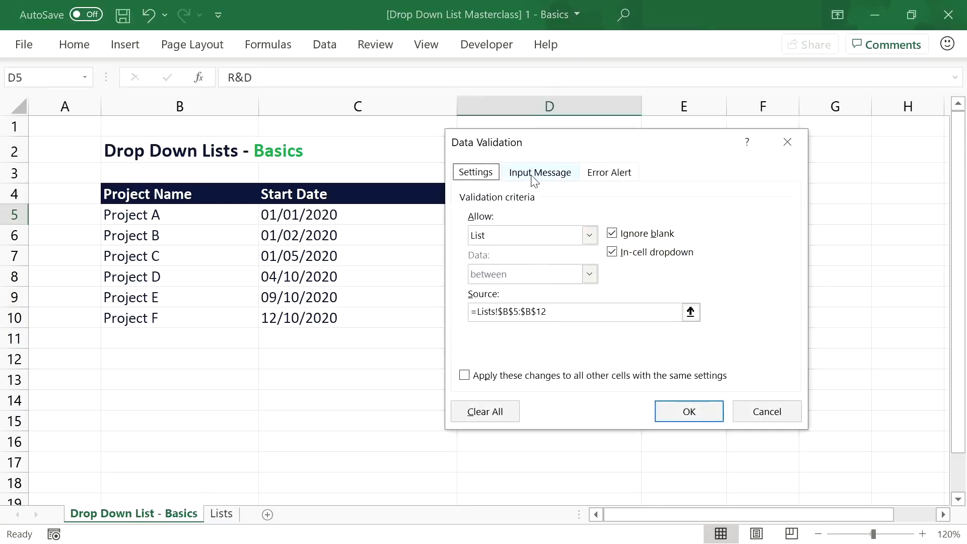
click(555, 313)
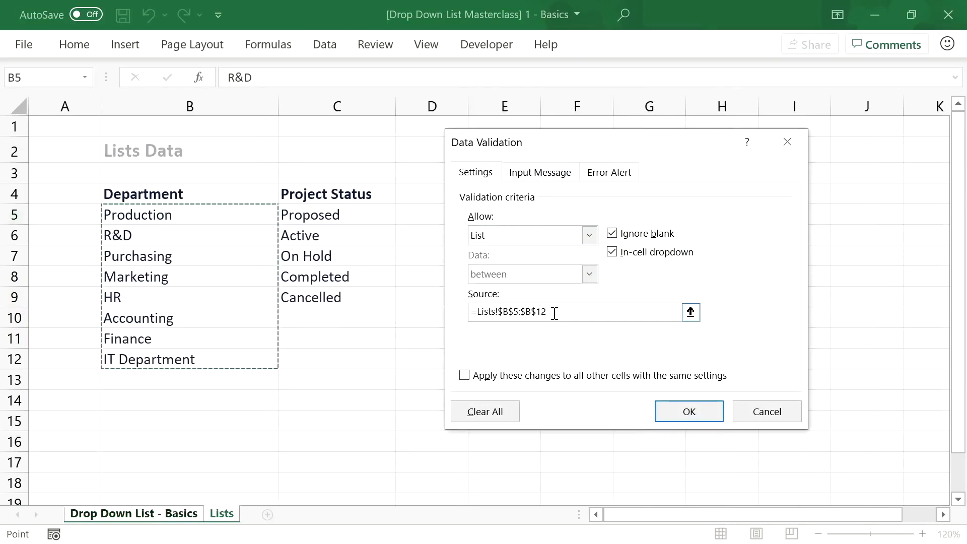
click(162, 318)
drag(163, 318, 173, 216)
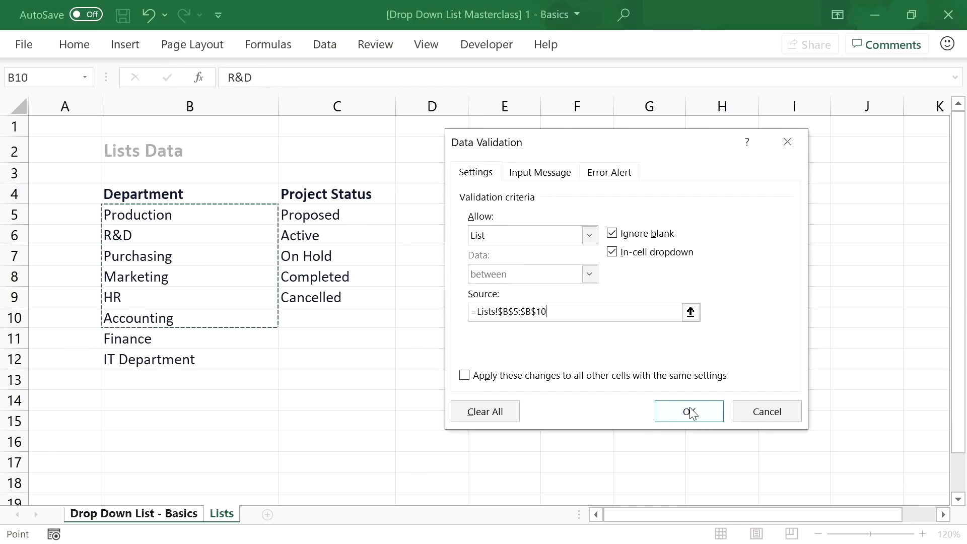
Step: Apply the changed Department validation to all other cells with the same settings and confirm it
click(465, 376)
drag(594, 148, 227, 146)
click(97, 373)
click(97, 373)
click(96, 373)
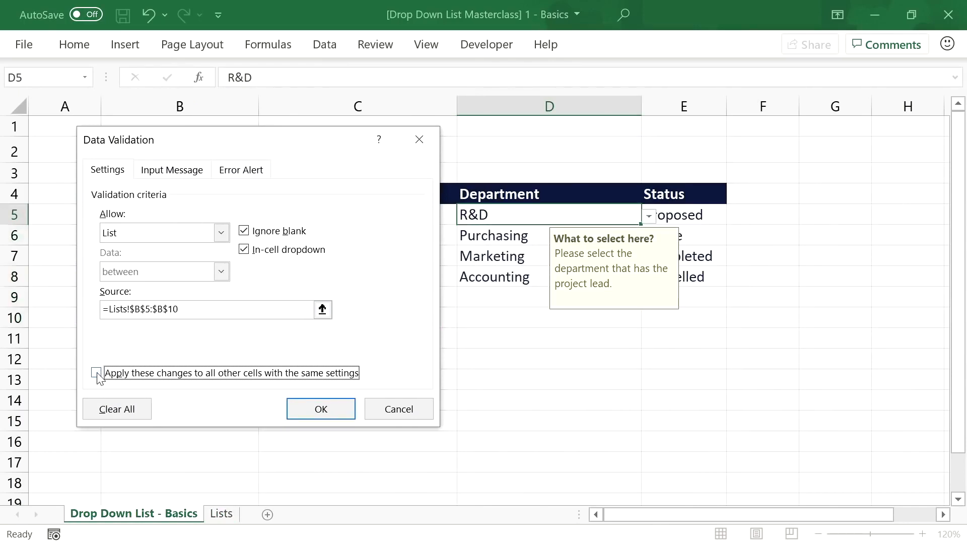
click(96, 373)
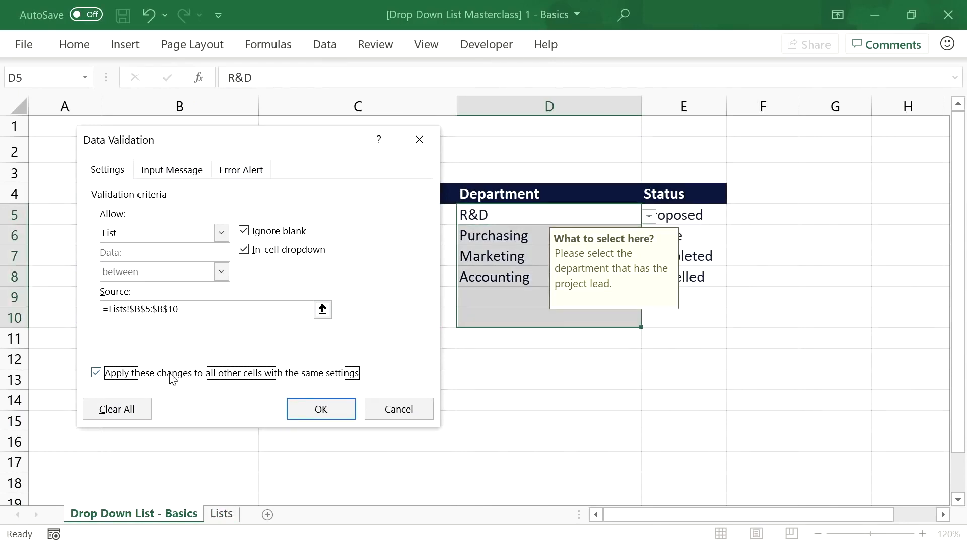
click(321, 410)
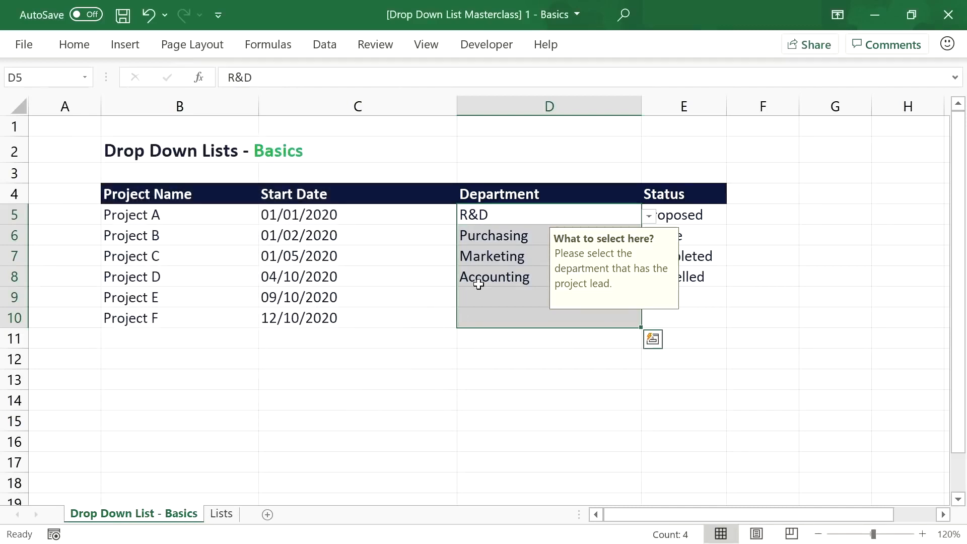
Step: Check the Department list in D5, and set Project E's Department to Marketing and its Status to Proposed
click(590, 208)
click(649, 216)
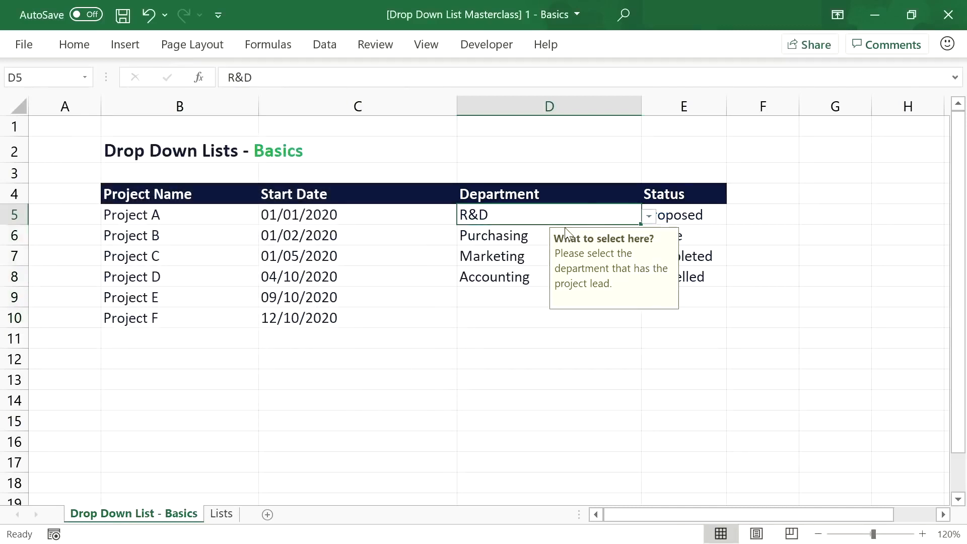
click(506, 303)
click(649, 298)
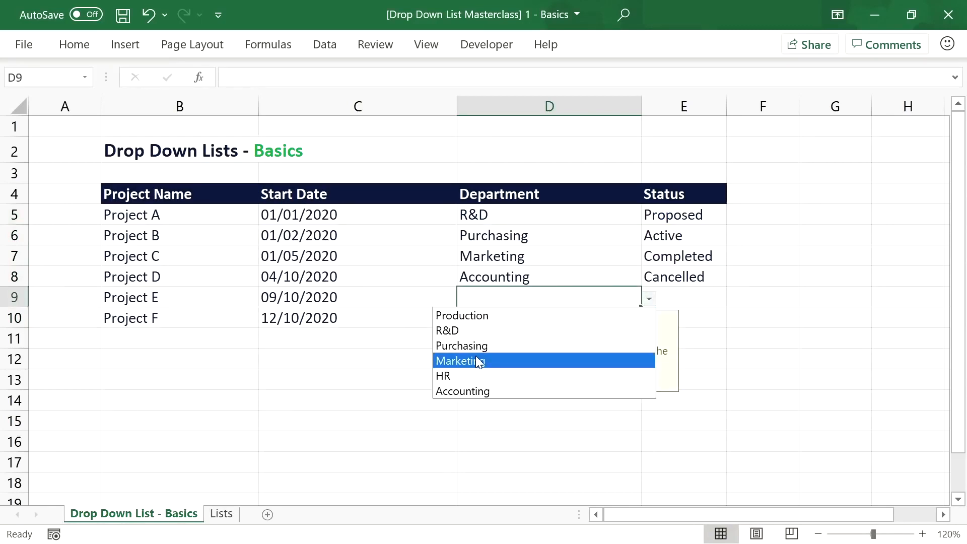
click(476, 361)
click(675, 292)
click(734, 299)
click(718, 316)
Step: Set Project F's Department in D10 to HR and choose a Status for it in E10
click(611, 315)
click(648, 319)
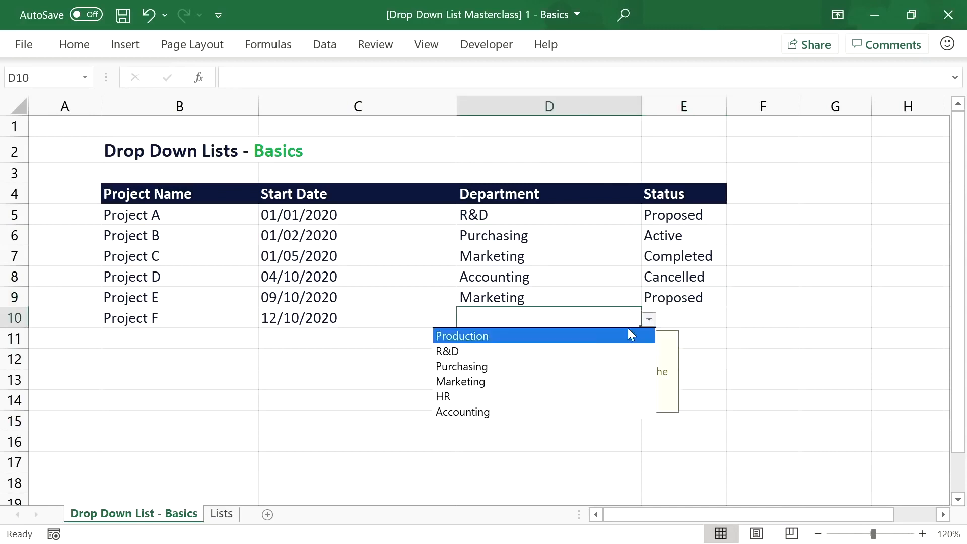
click(553, 397)
click(705, 319)
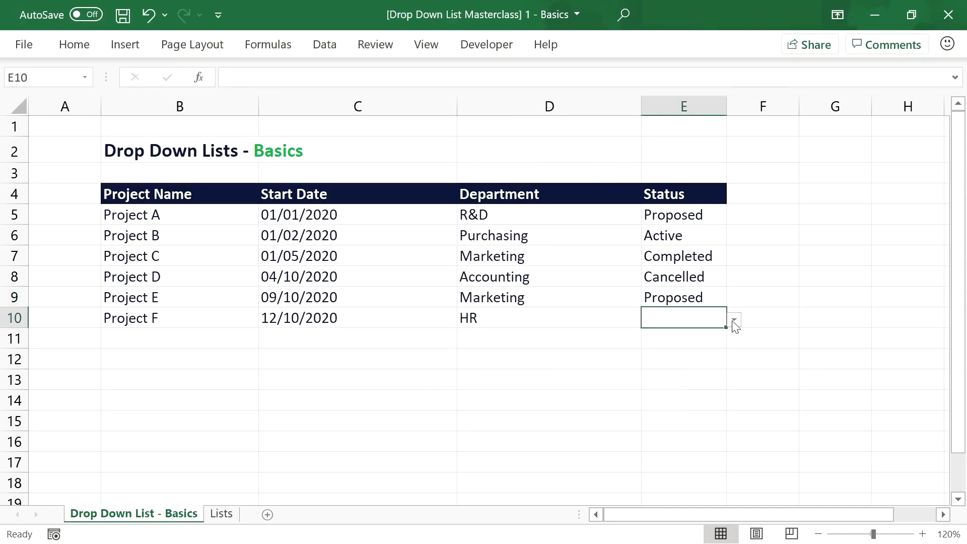
click(734, 319)
click(663, 378)
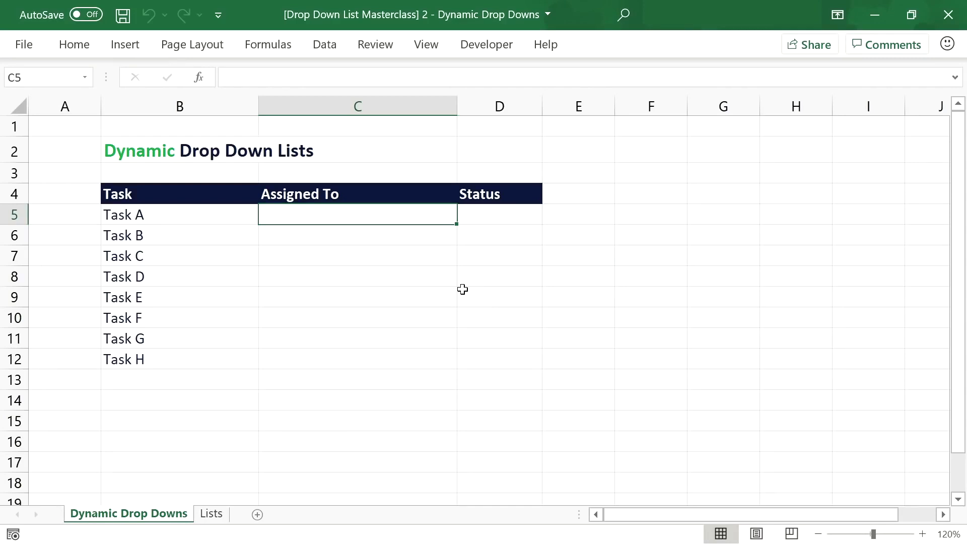
drag(199, 213, 198, 356)
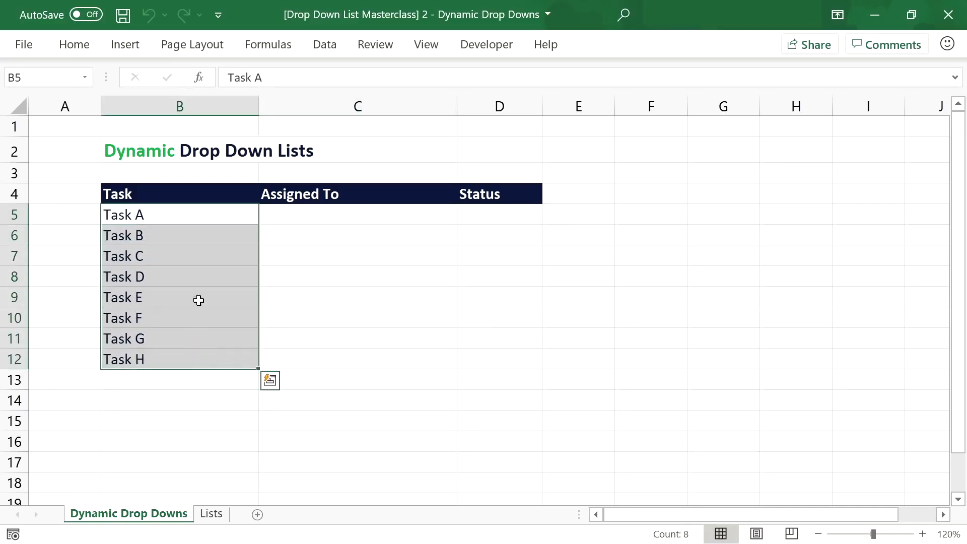
click(336, 217)
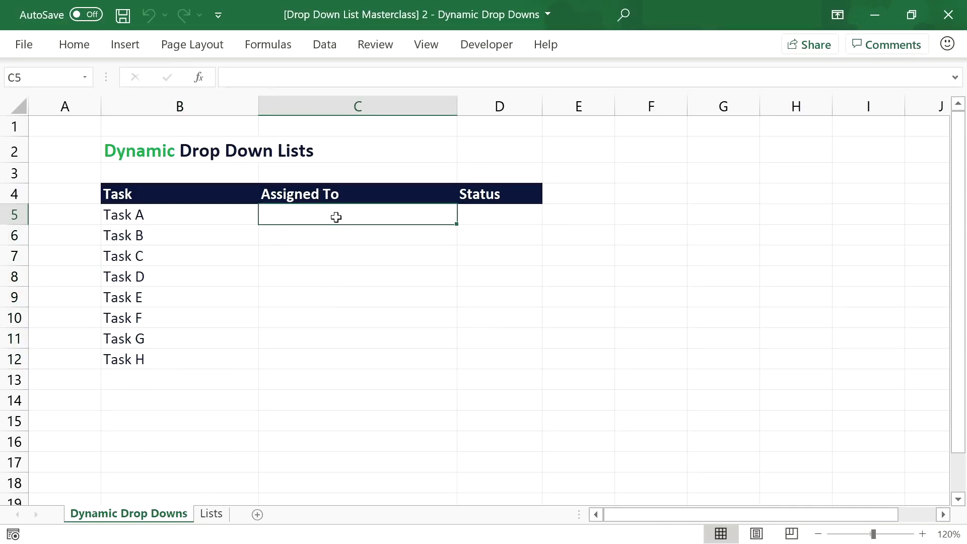
click(489, 218)
Step: Add a List data validation to the Assigned To cell C5 with the team members in Lists!B5:B11 as source
click(328, 220)
click(326, 46)
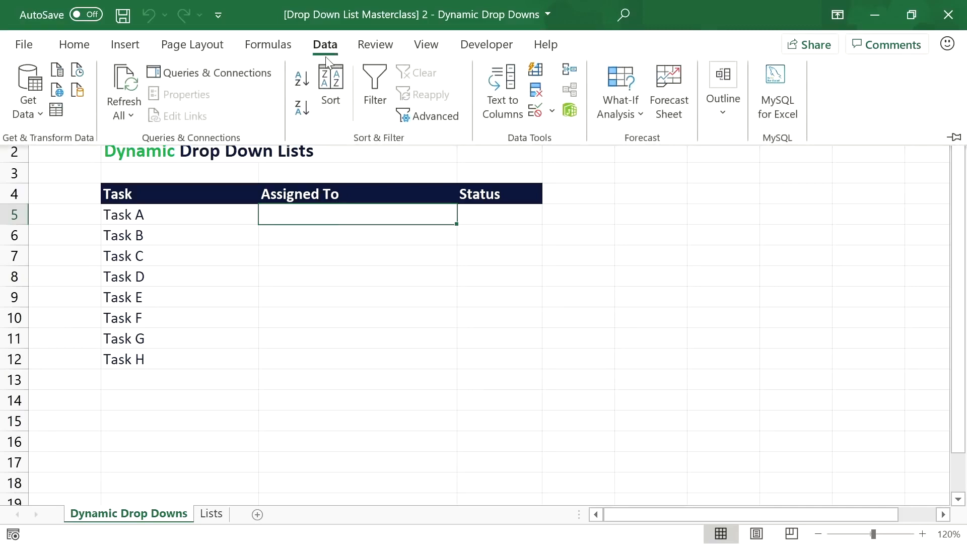
click(535, 111)
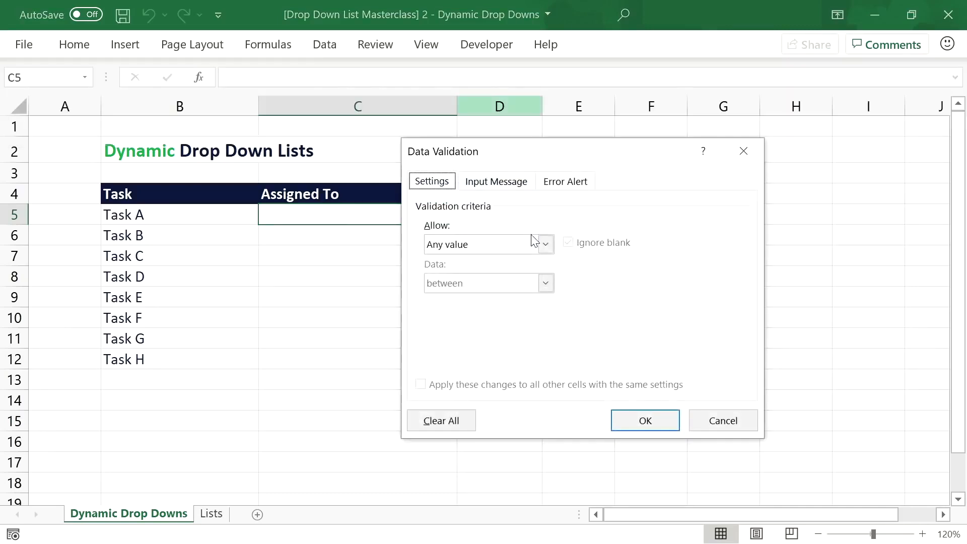
click(547, 246)
click(529, 299)
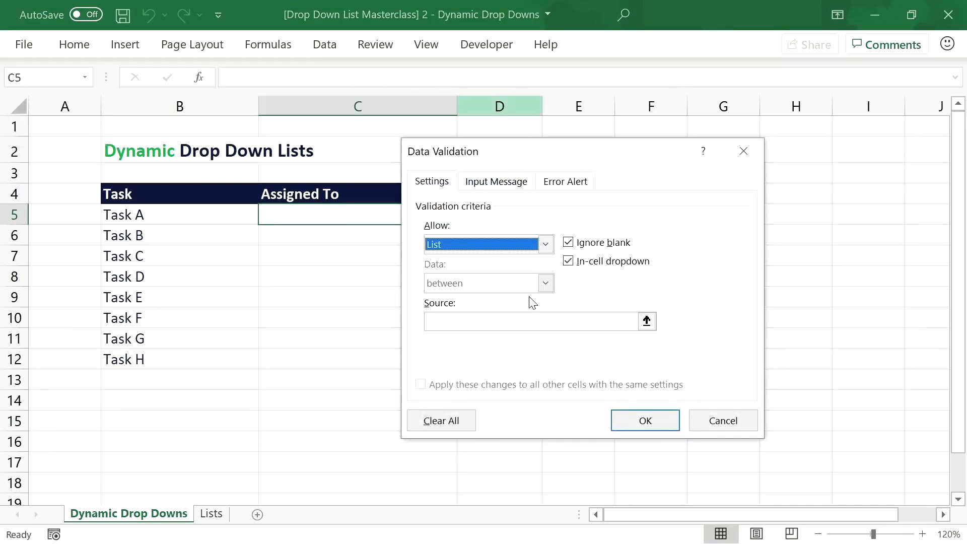
click(522, 328)
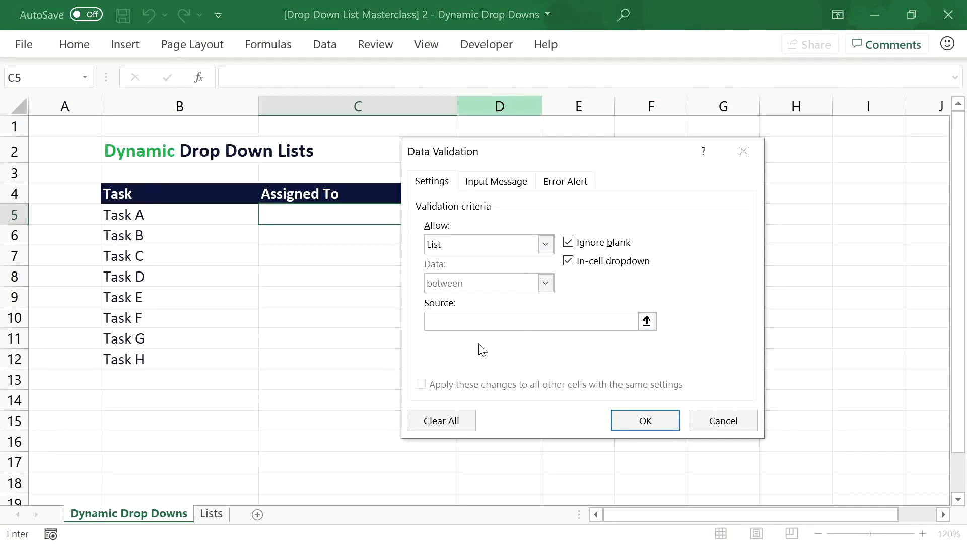
click(211, 513)
drag(156, 218, 158, 341)
click(649, 421)
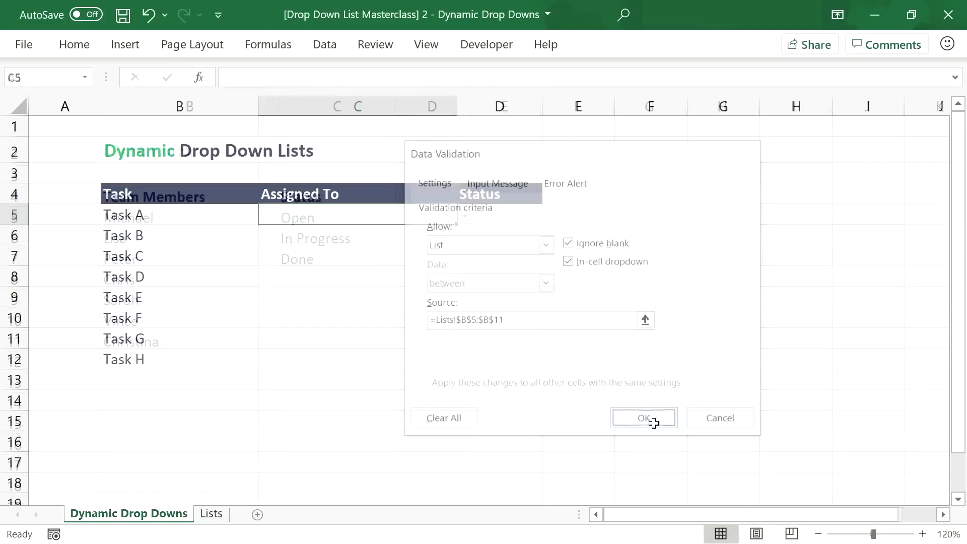
Step: Add a List data validation to Status cell D5 with source Lists!C5:C7, and fill both drop-downs from C5:D5 through row 12
click(503, 219)
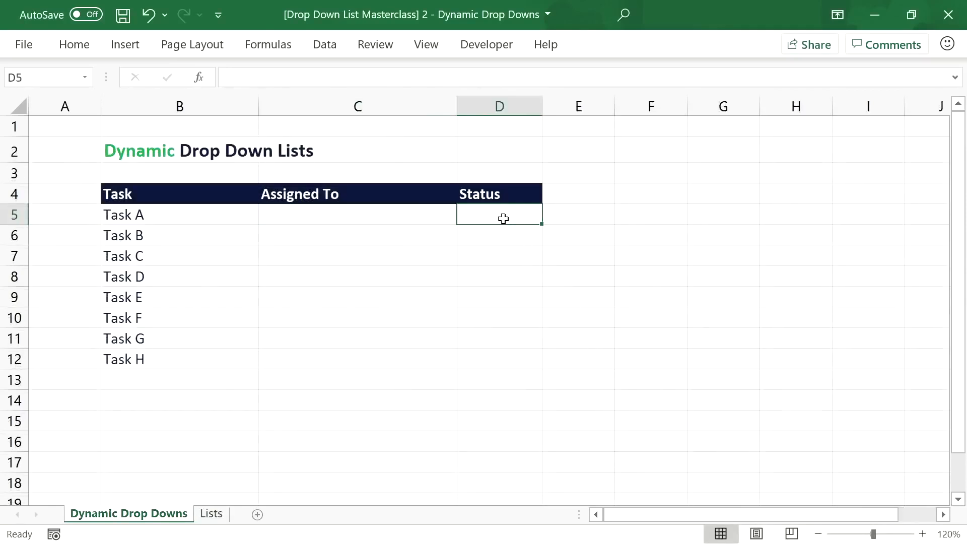
click(318, 50)
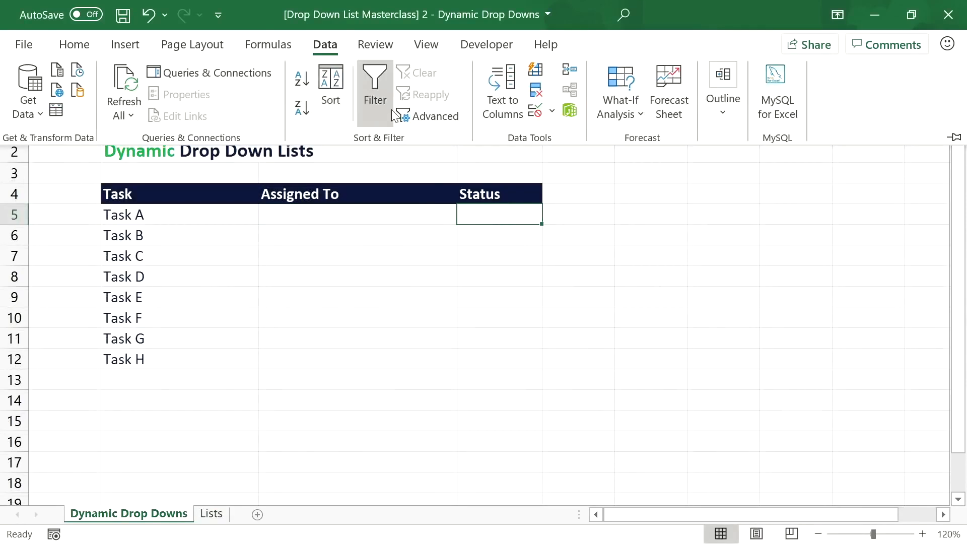
click(533, 116)
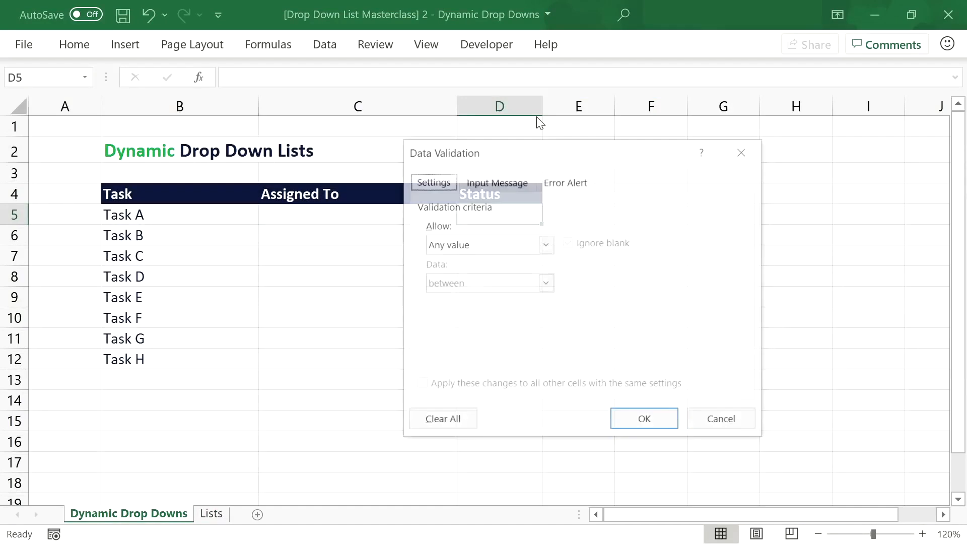
click(548, 245)
click(546, 302)
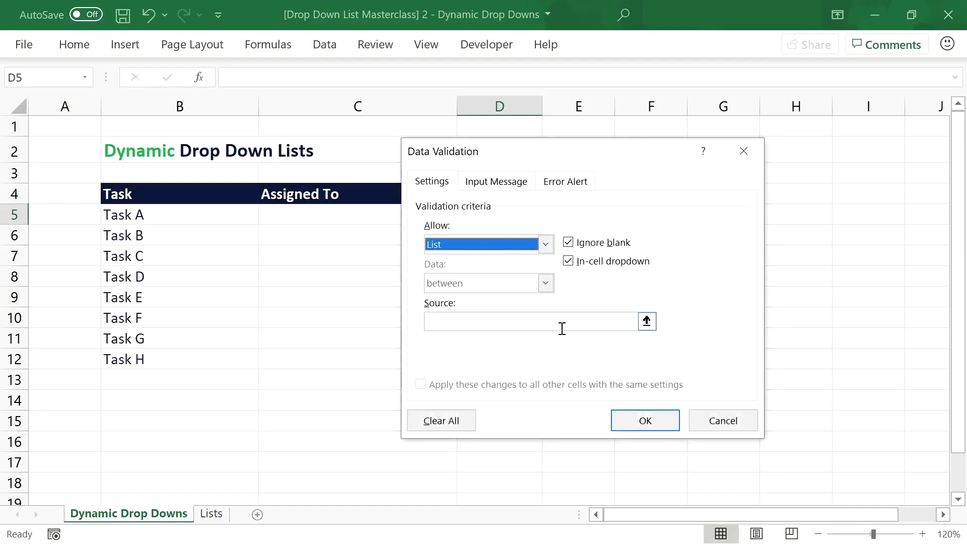
click(562, 328)
click(212, 513)
drag(309, 218, 312, 252)
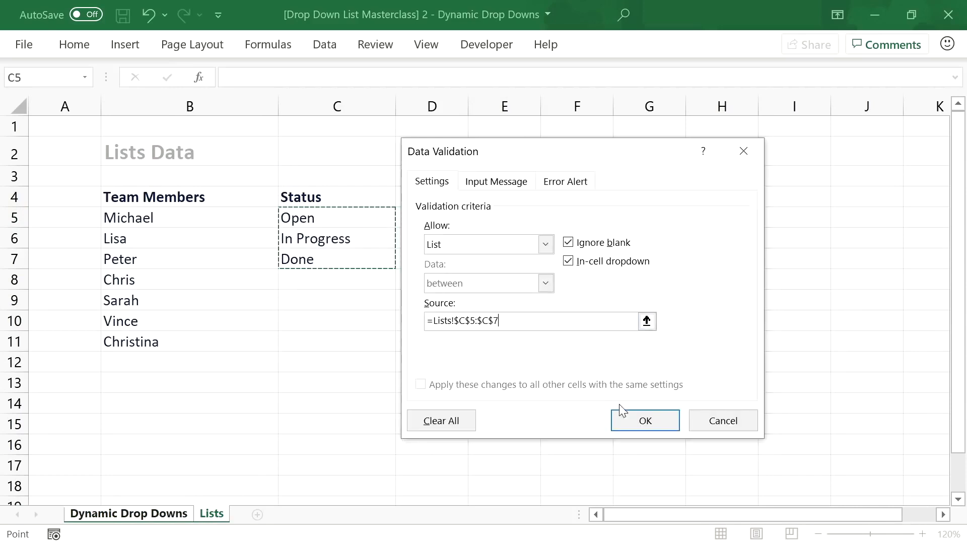
click(636, 425)
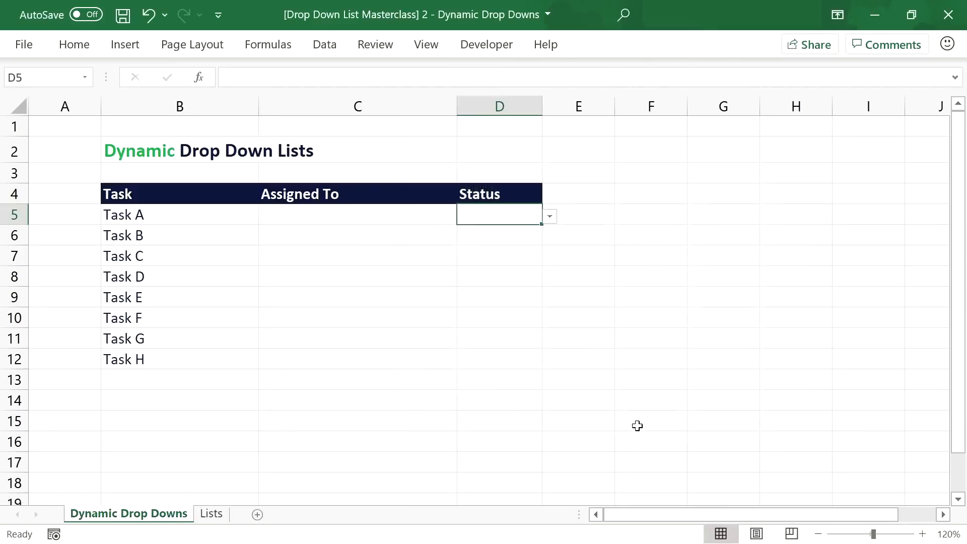
click(313, 214)
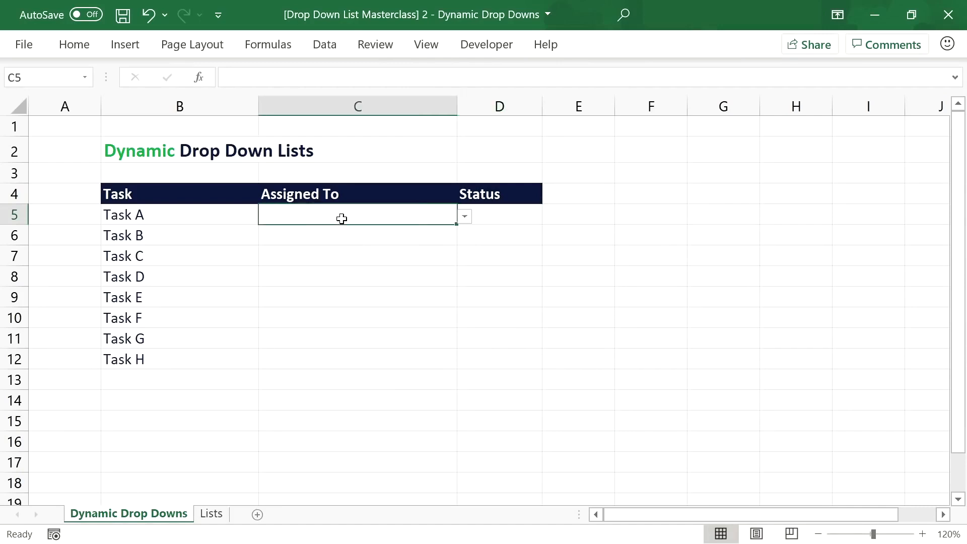
mouse_move(439, 218)
mouse_down()
mouse_move(529, 218)
mouse_move(541, 368)
mouse_up()
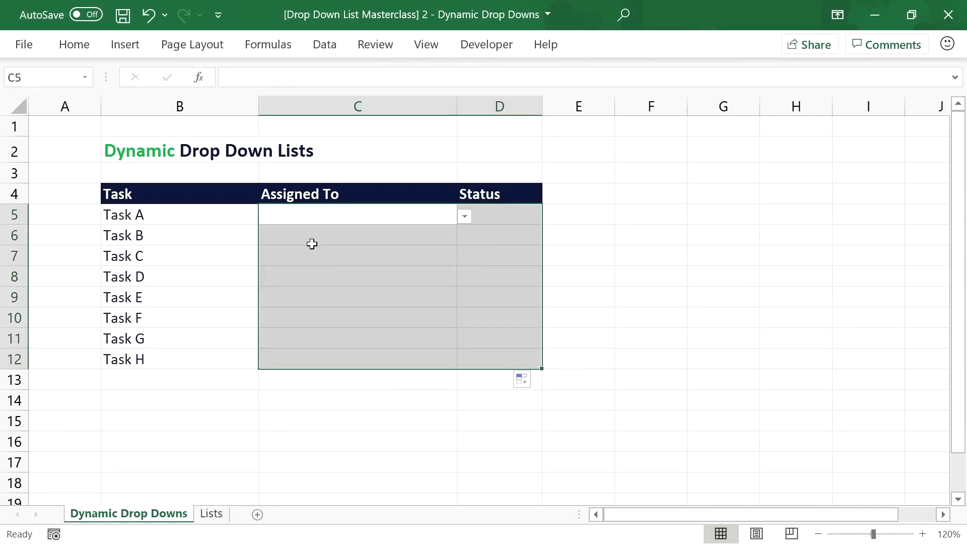
Step: Assign Task A to the second listed team member in C5 and set its Status to Open
click(324, 217)
click(464, 217)
click(394, 248)
click(521, 214)
click(550, 217)
click(550, 216)
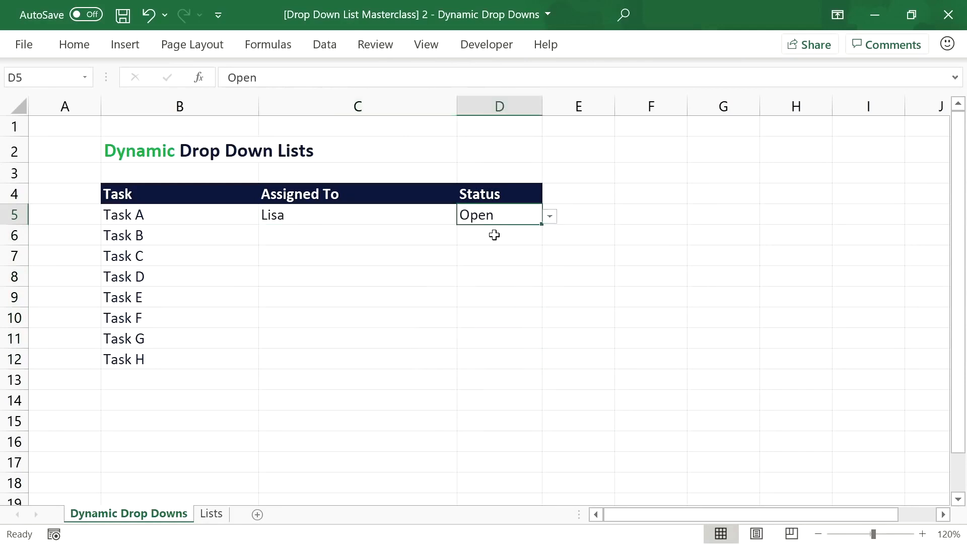
Step: Assign Task B to the third listed team member in C6 and set its Status to In Progress
click(409, 235)
click(462, 237)
click(384, 278)
click(527, 237)
click(549, 237)
click(499, 271)
Step: Assign Task C to the fifth listed team member in C7 and set its Status to Done
click(444, 255)
click(464, 257)
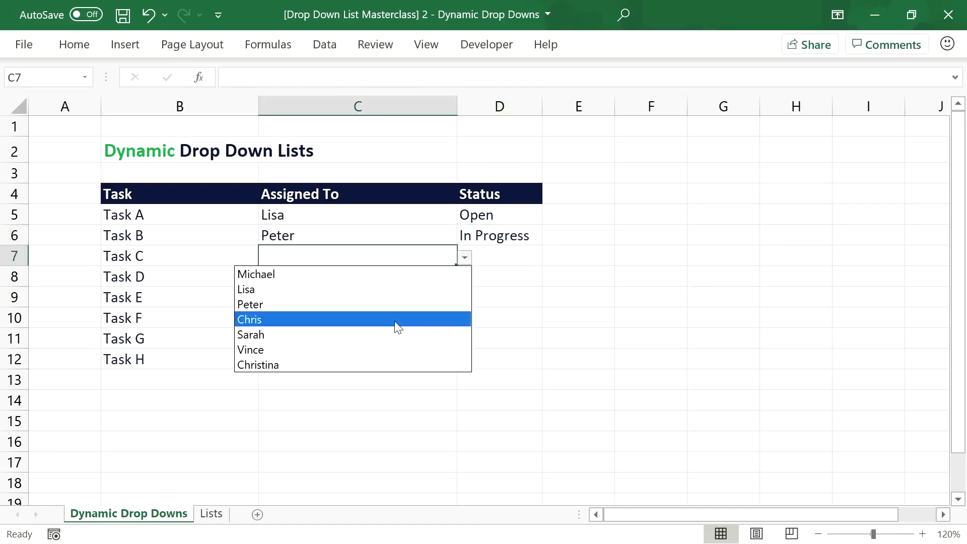
click(398, 334)
click(523, 257)
click(549, 258)
click(481, 303)
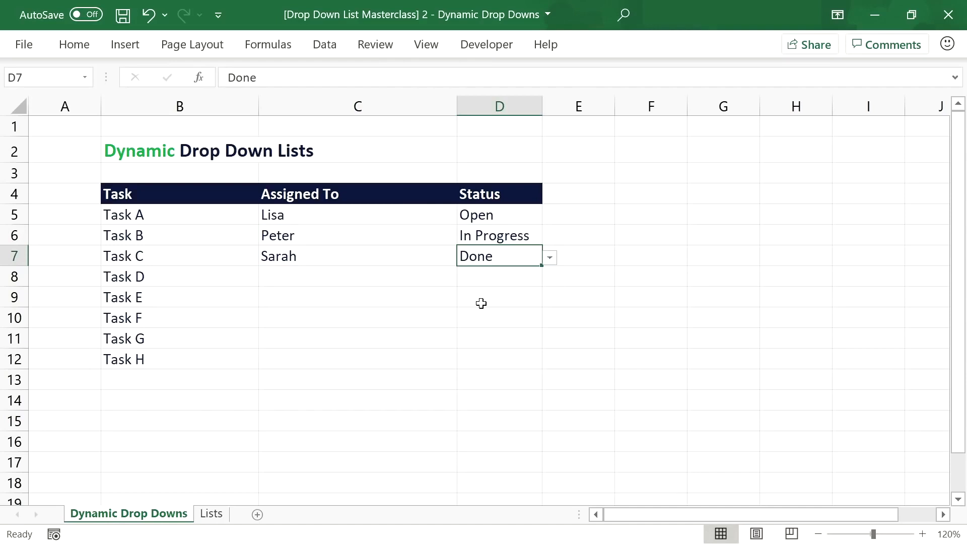
Step: Check the choices offered by Task A's Status drop-down in D5 and Assigned To drop-down in C5
click(487, 217)
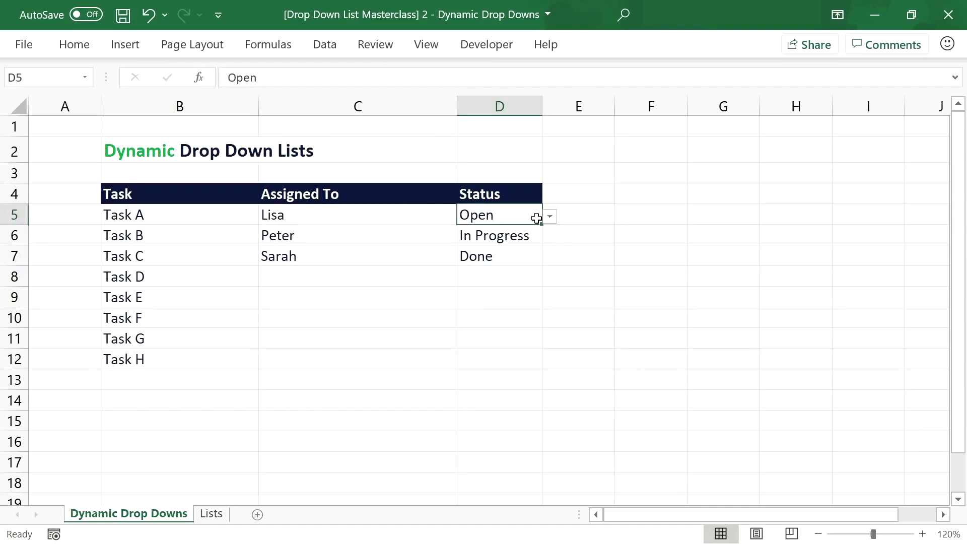
click(550, 217)
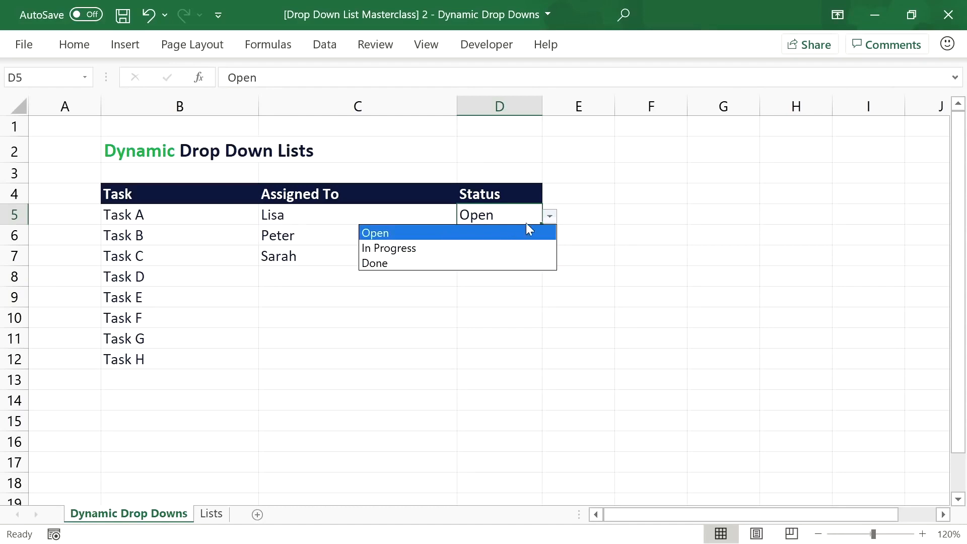
click(547, 216)
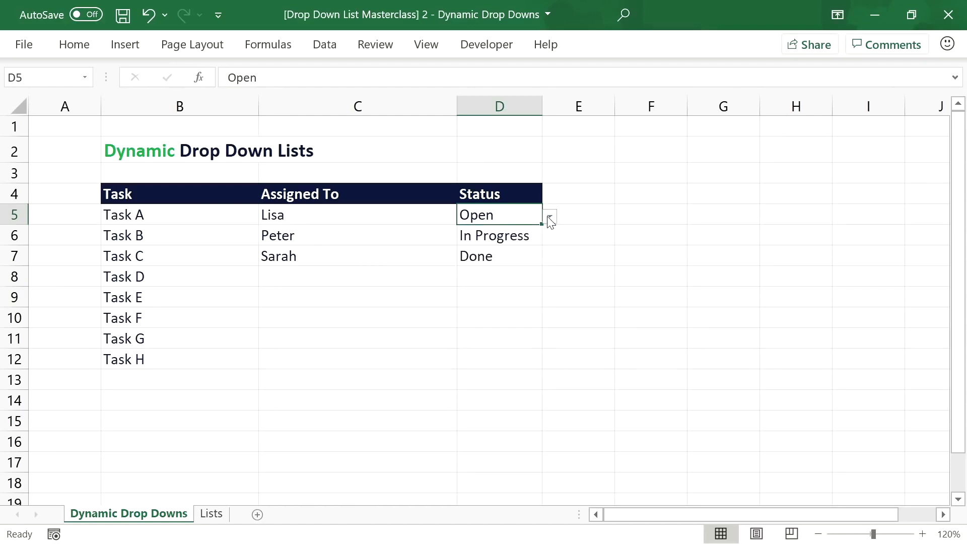
click(386, 215)
click(468, 216)
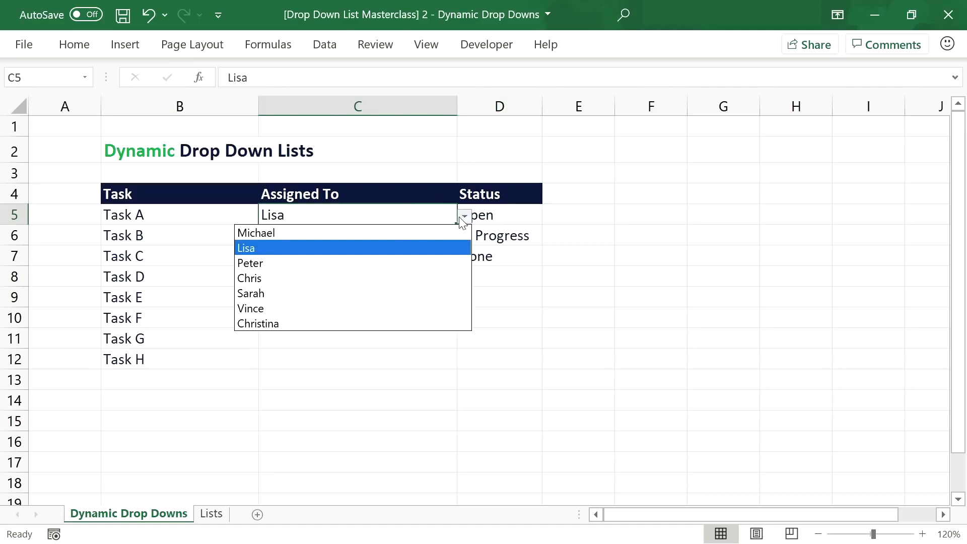
click(361, 212)
Step: Add a new team member's first name in cell B12 of the Lists sheet
click(218, 516)
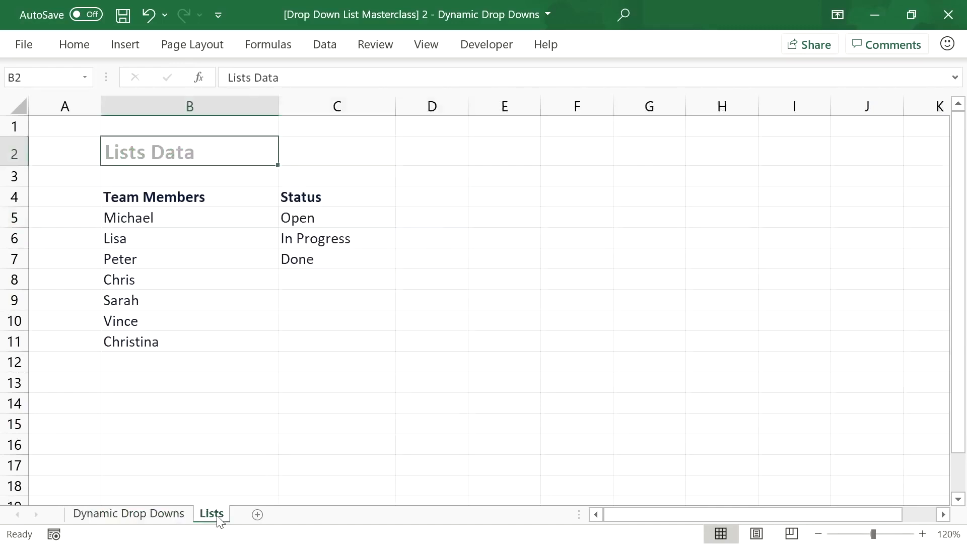
click(142, 363)
text(T)
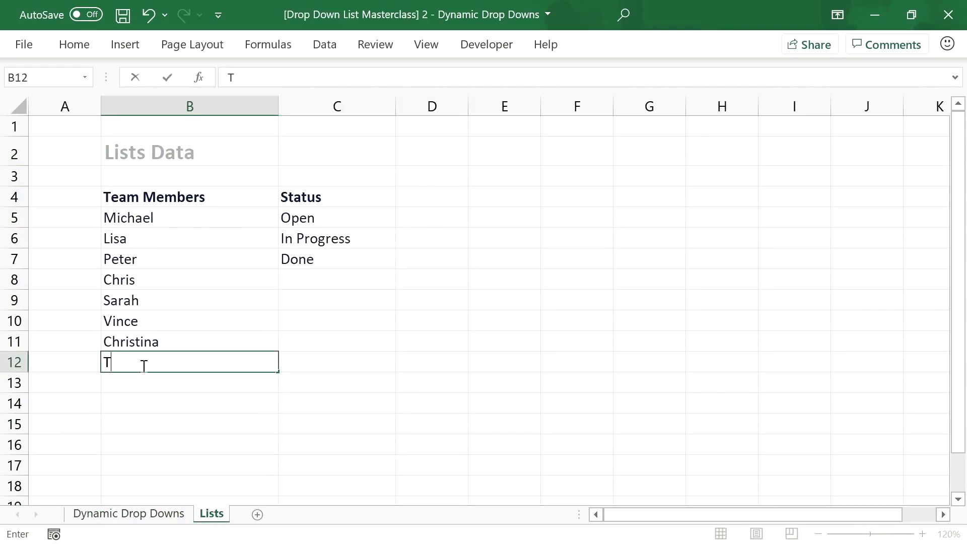
text(ina)
key(Return)
Step: Examine the Assigned To drop-down in C5 and the source range of its data validation, closing the dialog without changes
click(157, 516)
click(465, 217)
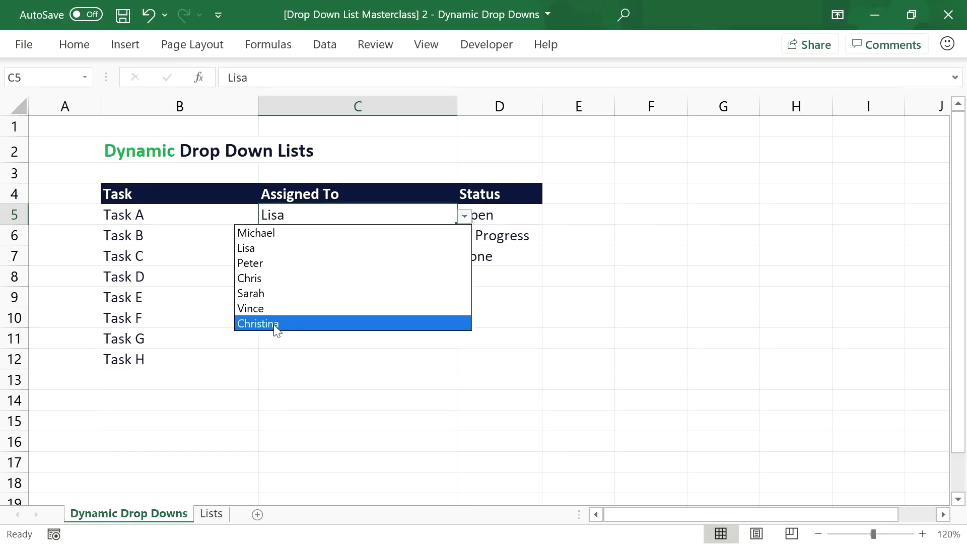
click(466, 219)
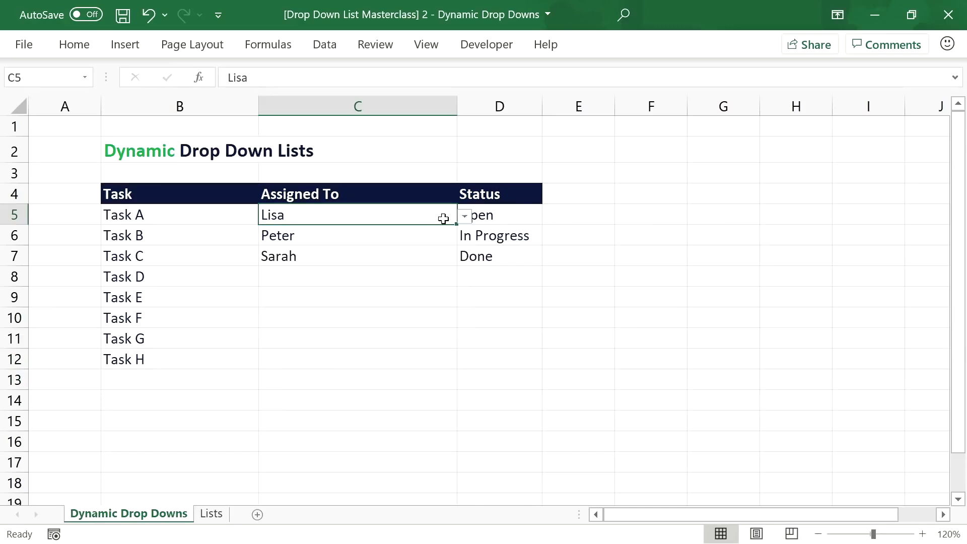
click(324, 44)
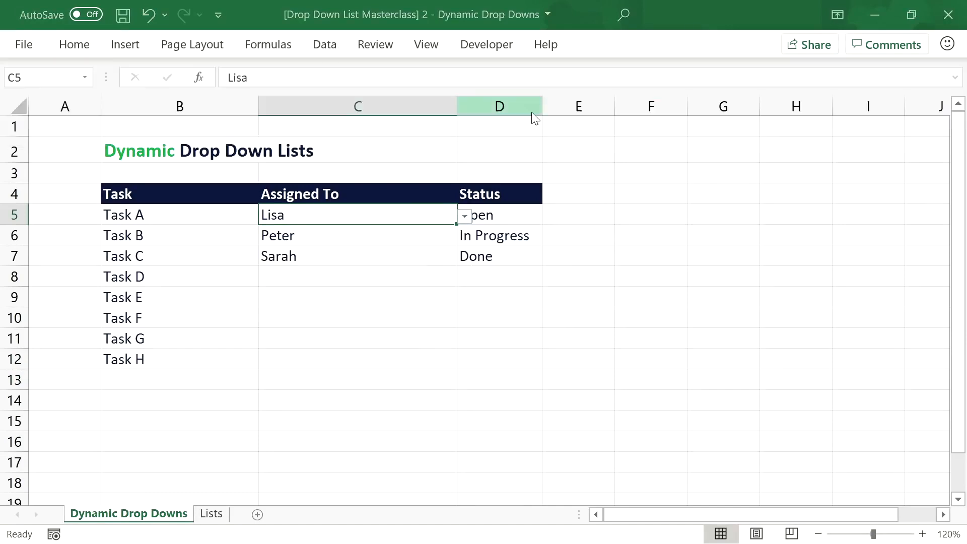
click(522, 324)
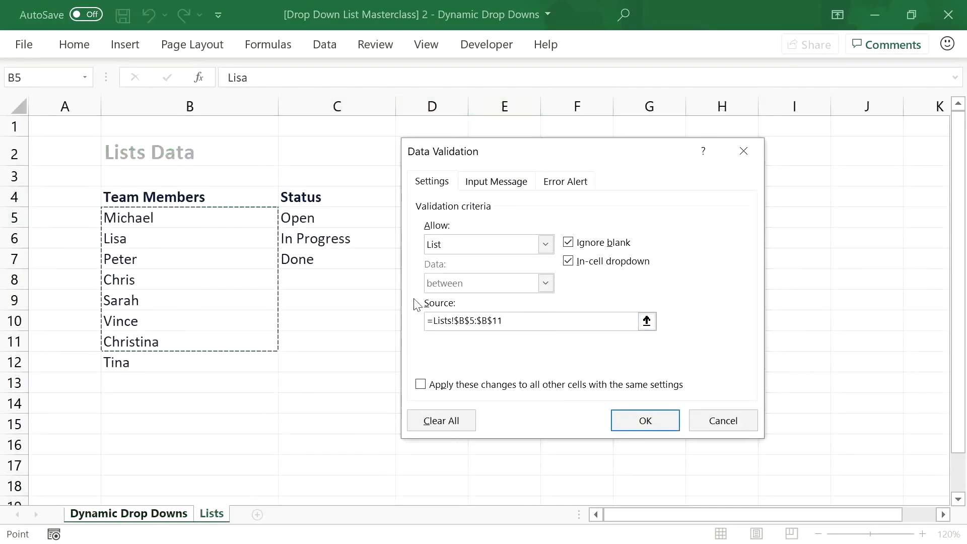
click(705, 422)
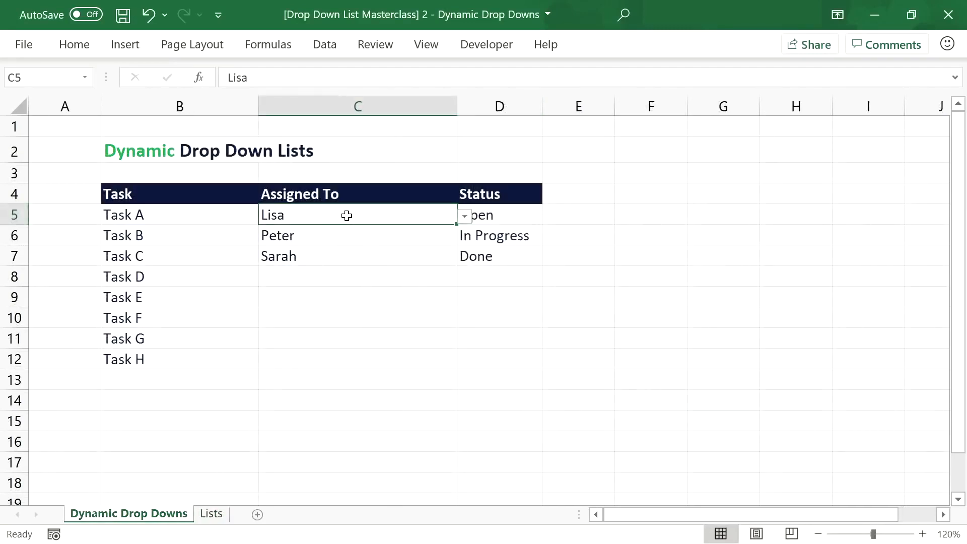
Step: Convert the Team Members list in Lists!B4:B12 into a table with headers
click(210, 514)
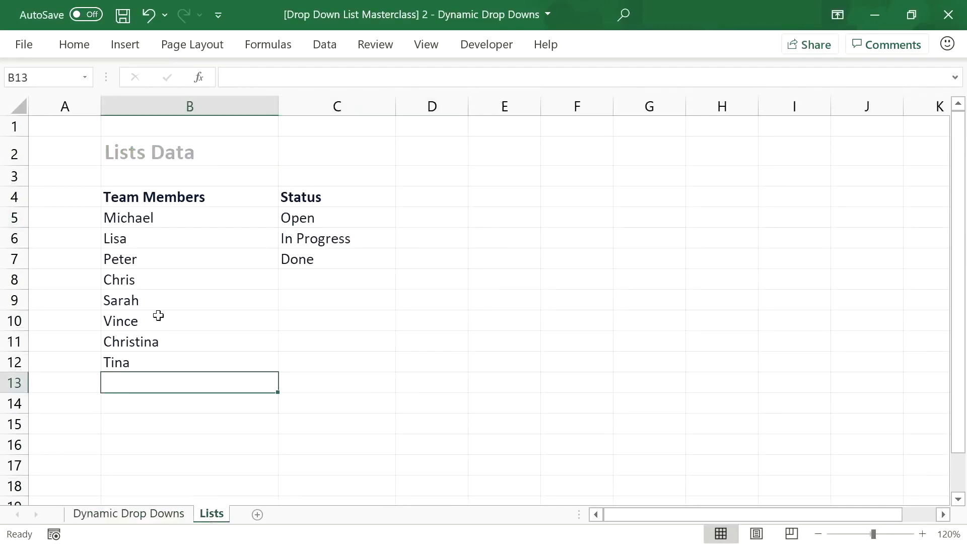
click(164, 194)
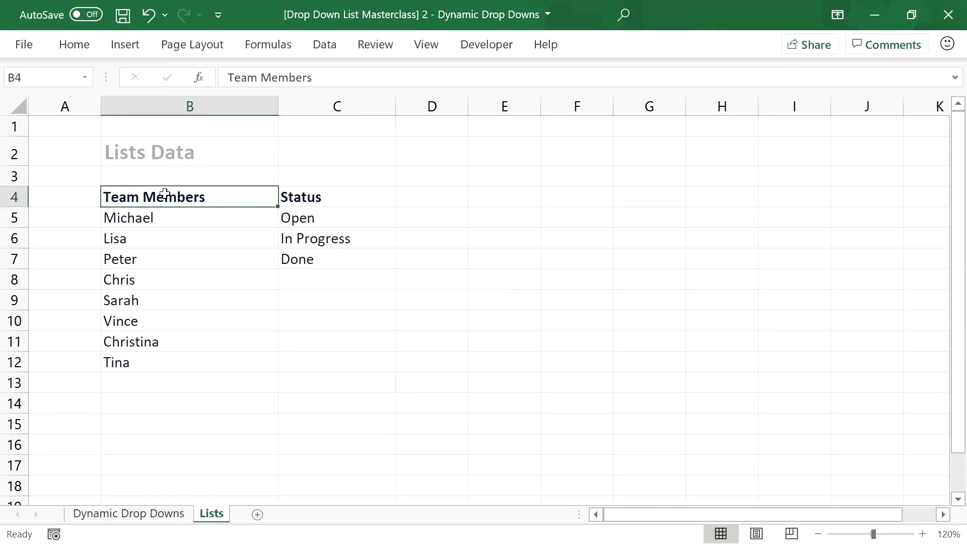
drag(164, 194, 169, 354)
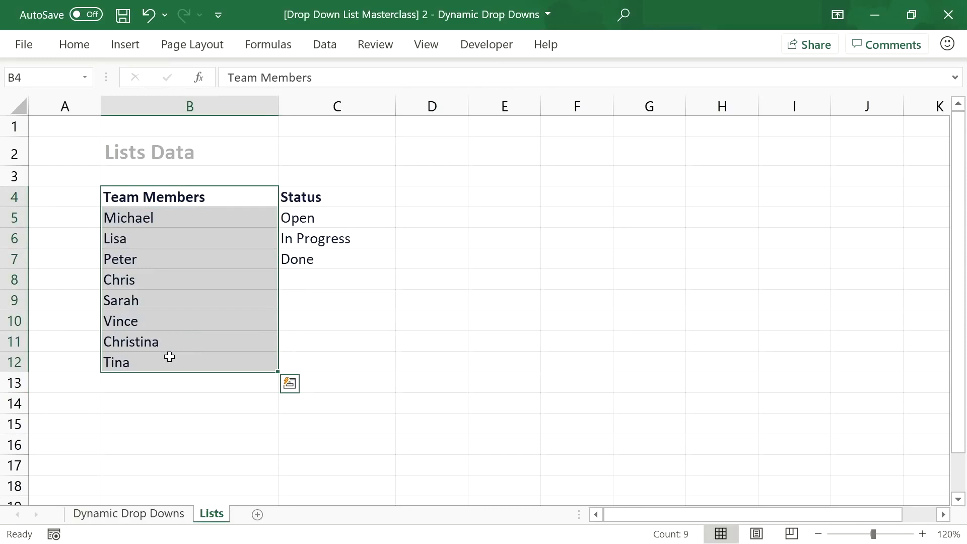
key(ctrl+t)
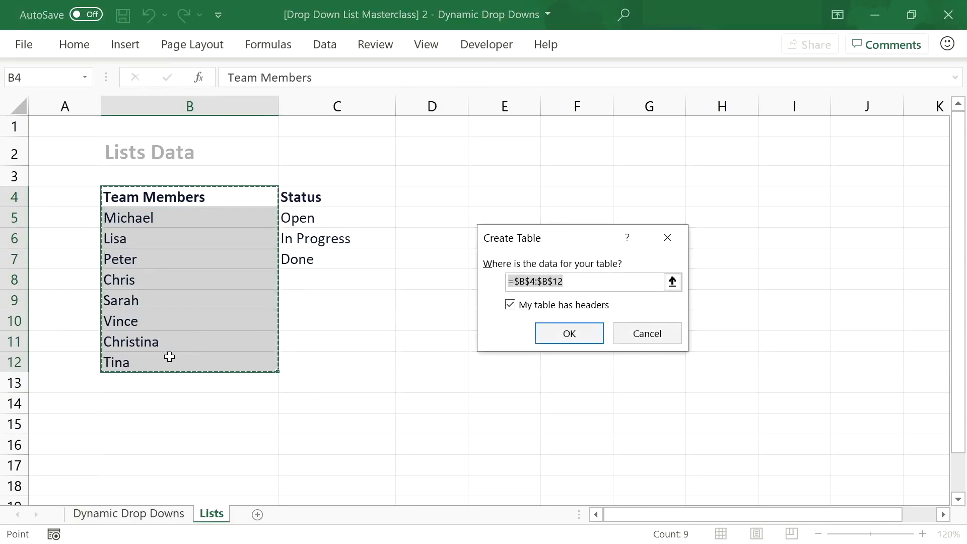
click(559, 330)
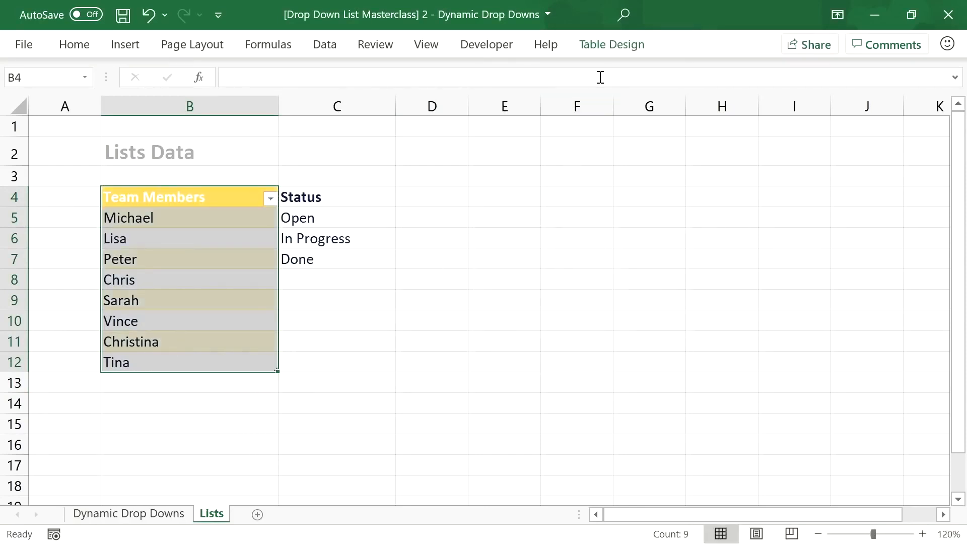
Step: Apply the first, plain Light style to the Team Members table and name the table TeamTable
click(611, 47)
click(888, 106)
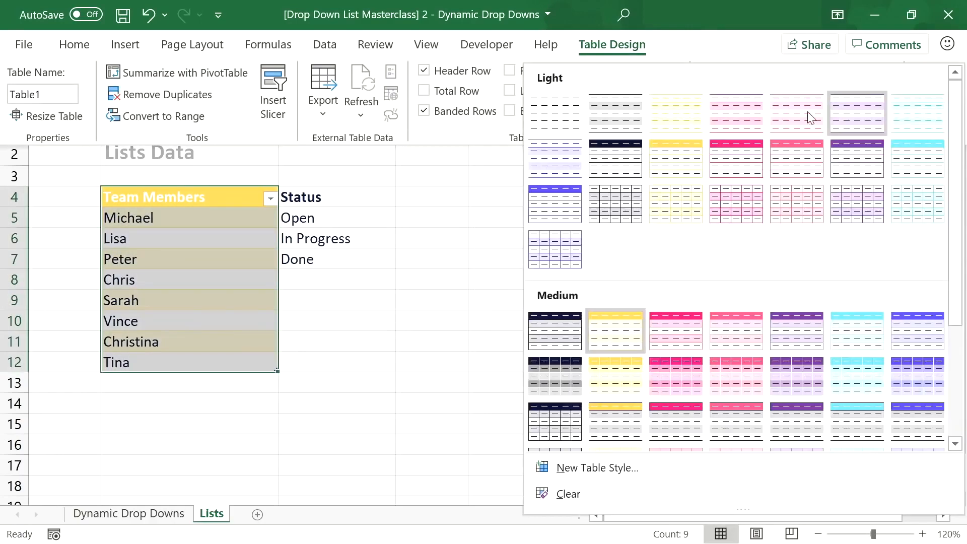
click(568, 123)
double_click(50, 92)
text(TeamTable)
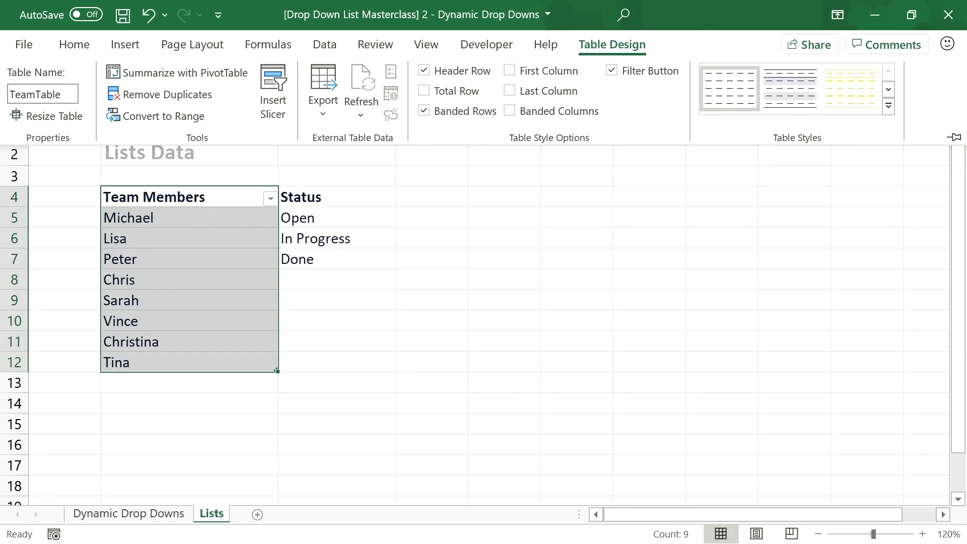
click(151, 200)
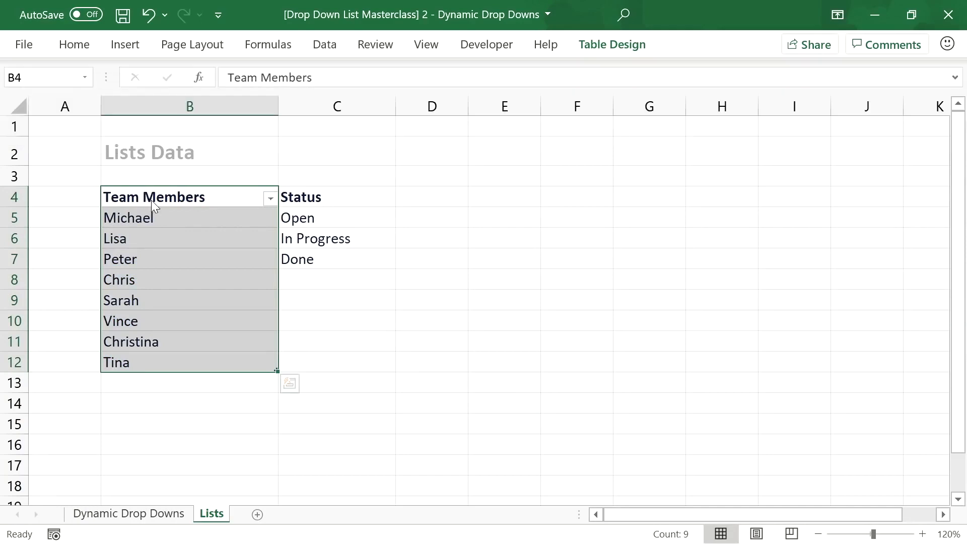
Step: Try to set the source of C5's Assigned To validation to a direct reference to the Team Members column of TeamTable
click(155, 513)
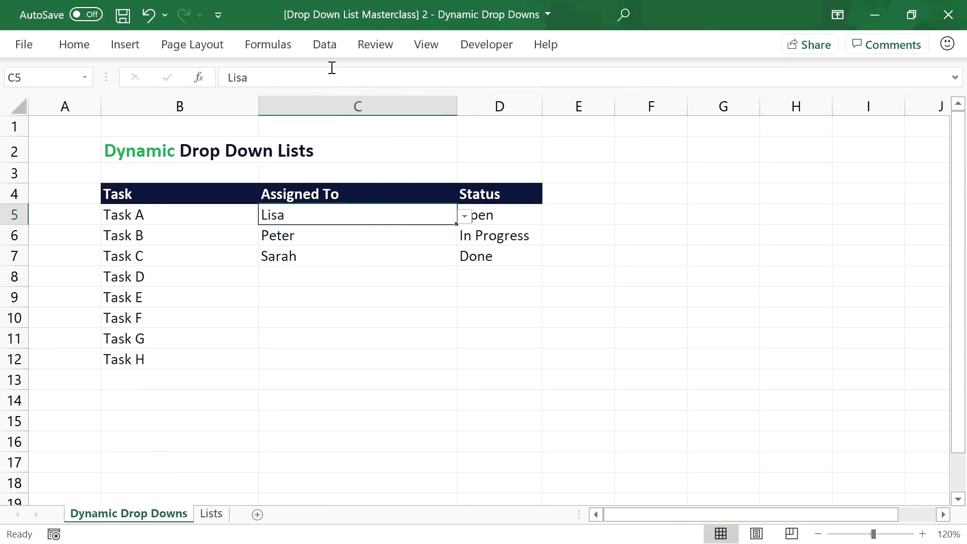
click(326, 48)
click(535, 111)
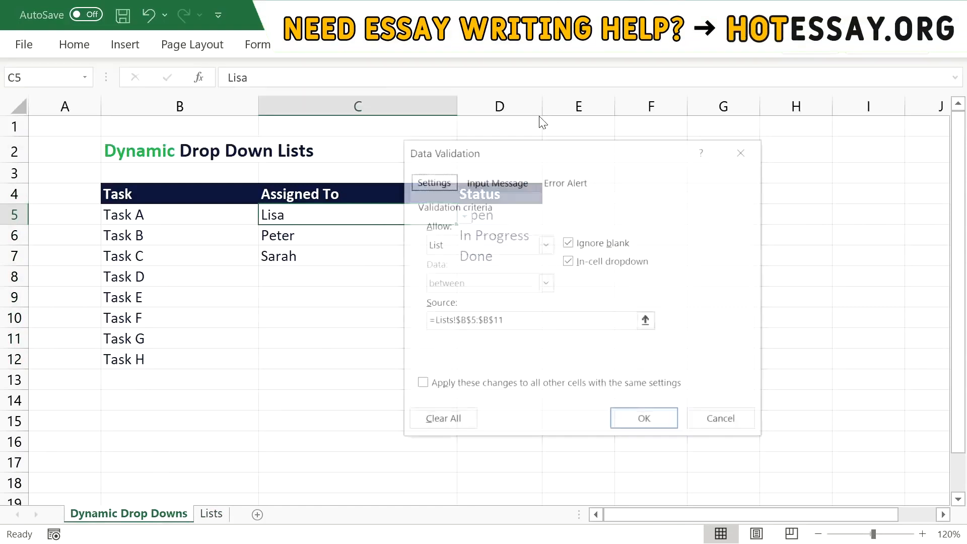
click(537, 321)
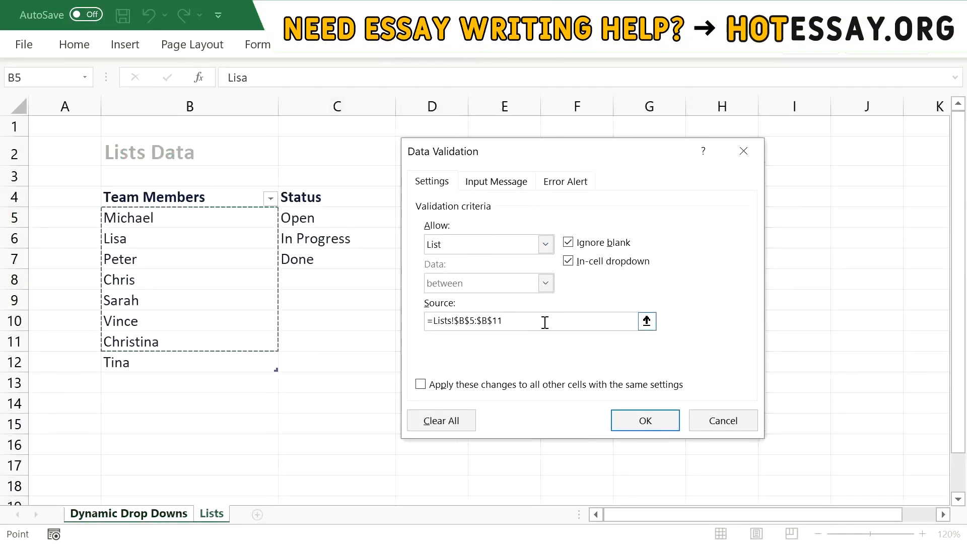
drag(545, 322, 434, 321)
text(TeamTa)
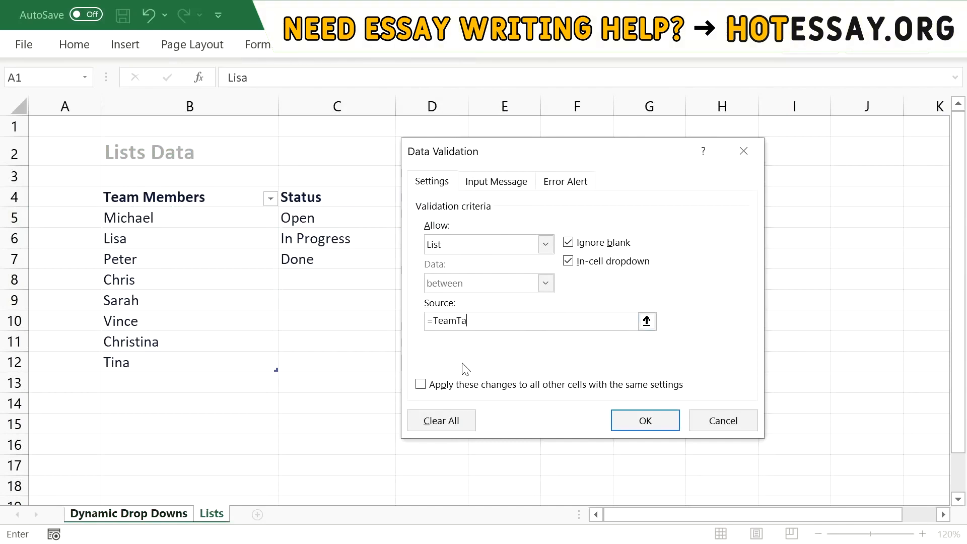
click(660, 423)
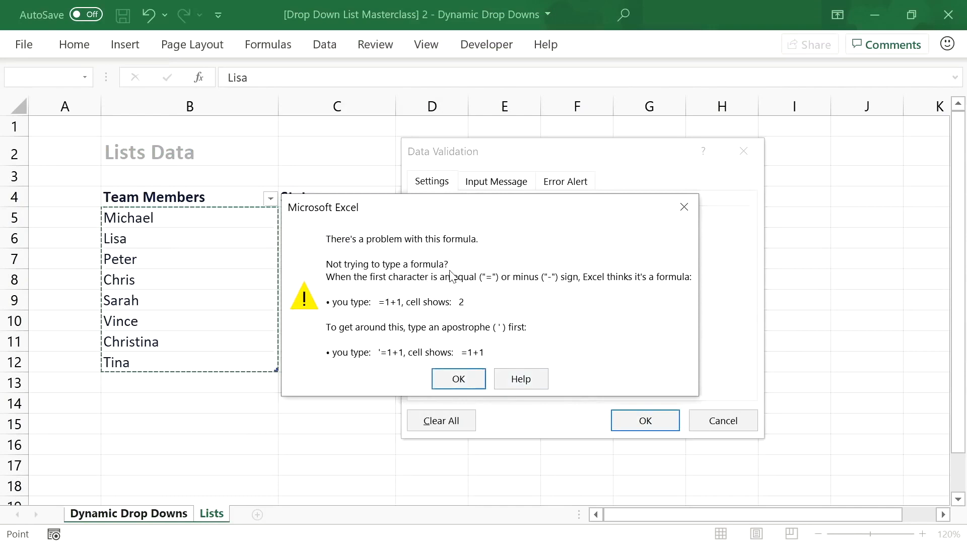
Step: Set the Assigned To validation source to =INDIRECT("TeamTable") and apply it to all other cells with the same settings
click(458, 379)
click(434, 322)
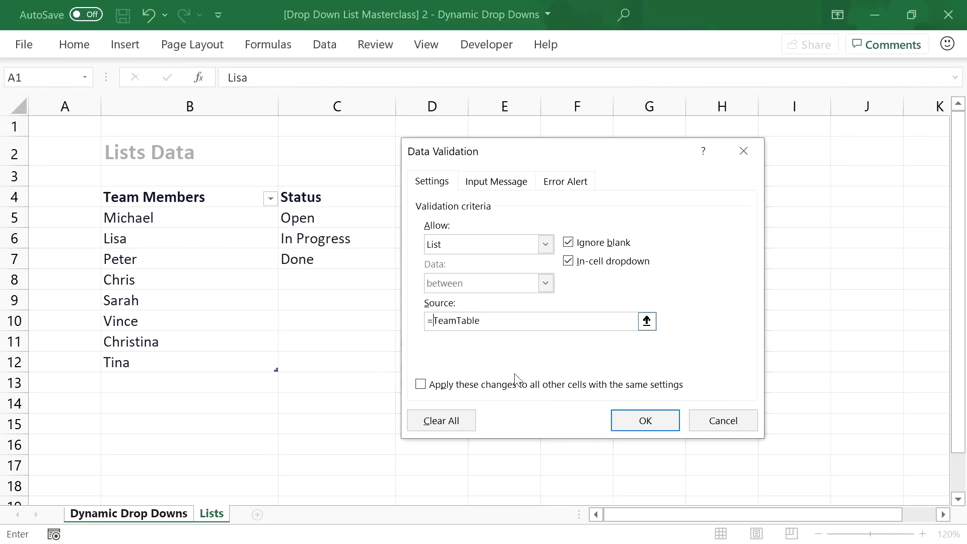
text(INDIRECT)
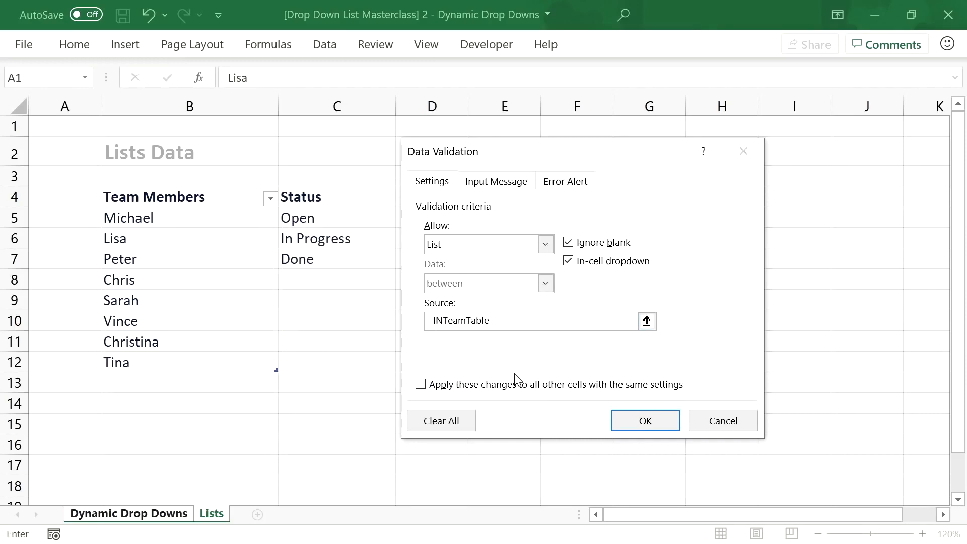
text((")
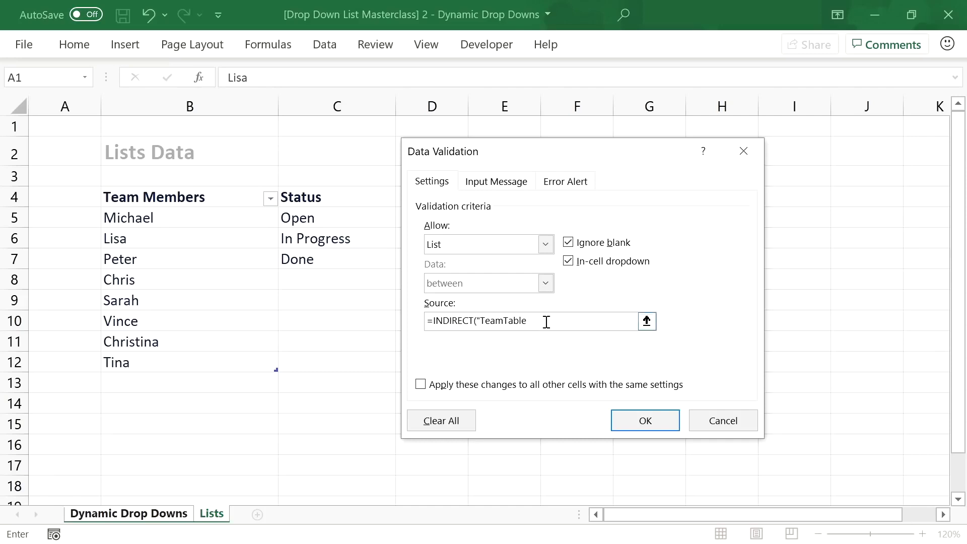
click(531, 321)
text(")
click(420, 385)
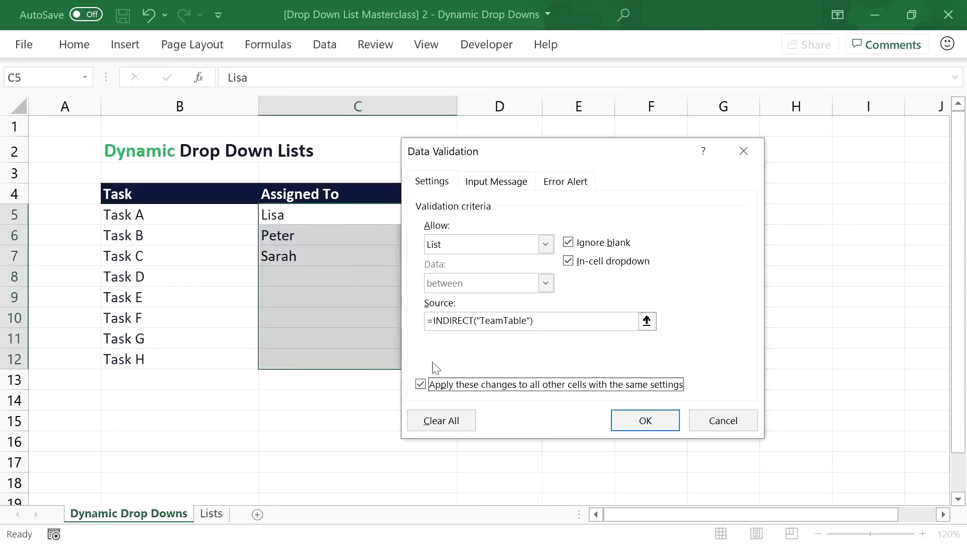
click(644, 422)
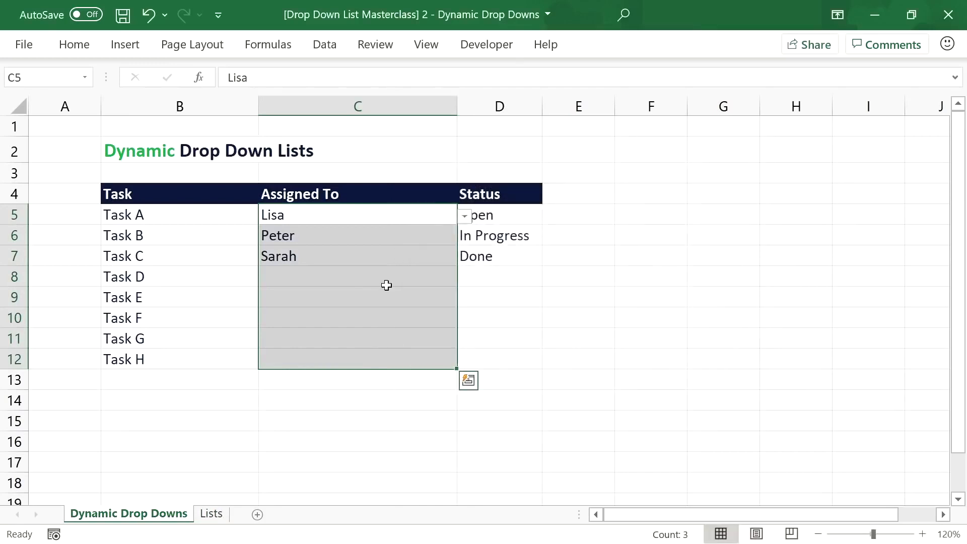
Step: Assign Task A to the last team member in the C5 drop-down and check the choices offered in C6
click(417, 214)
click(464, 217)
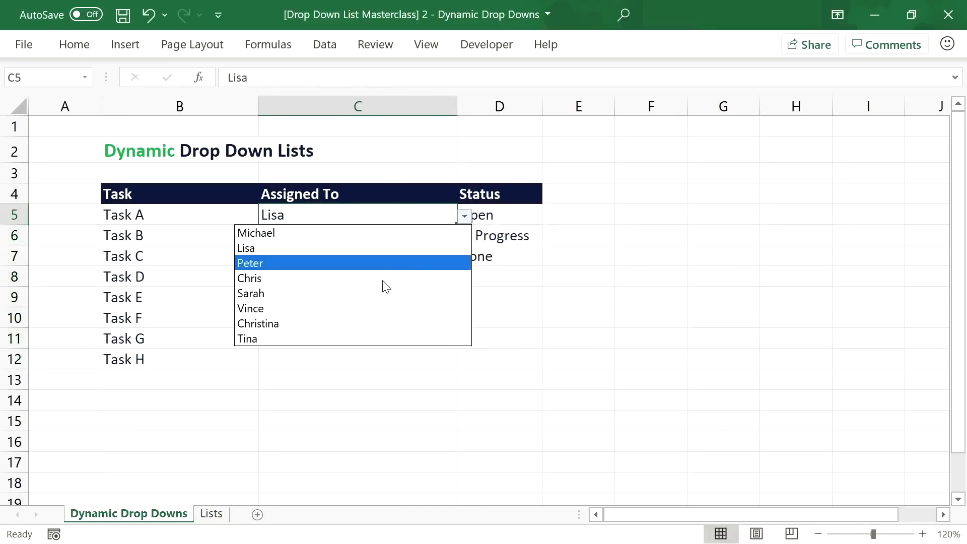
click(357, 338)
click(428, 236)
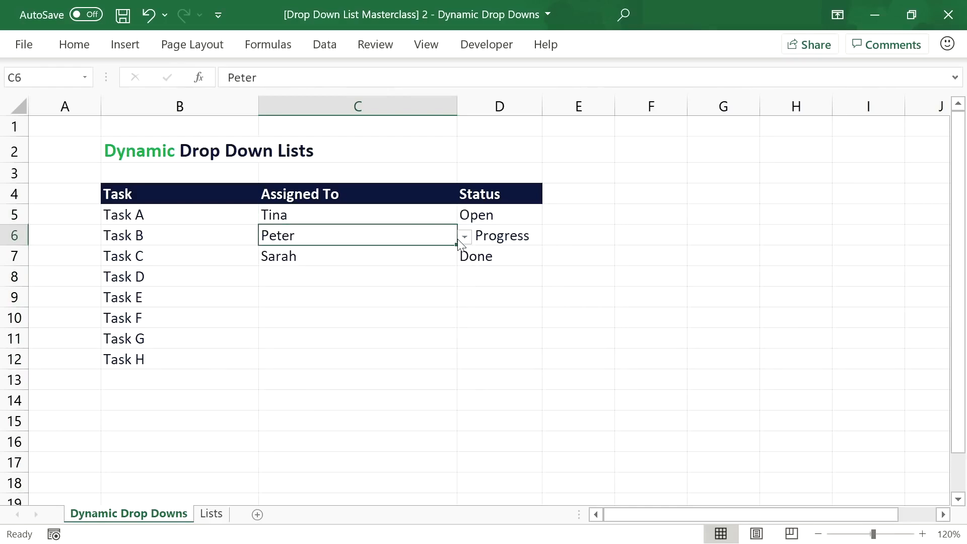
click(464, 237)
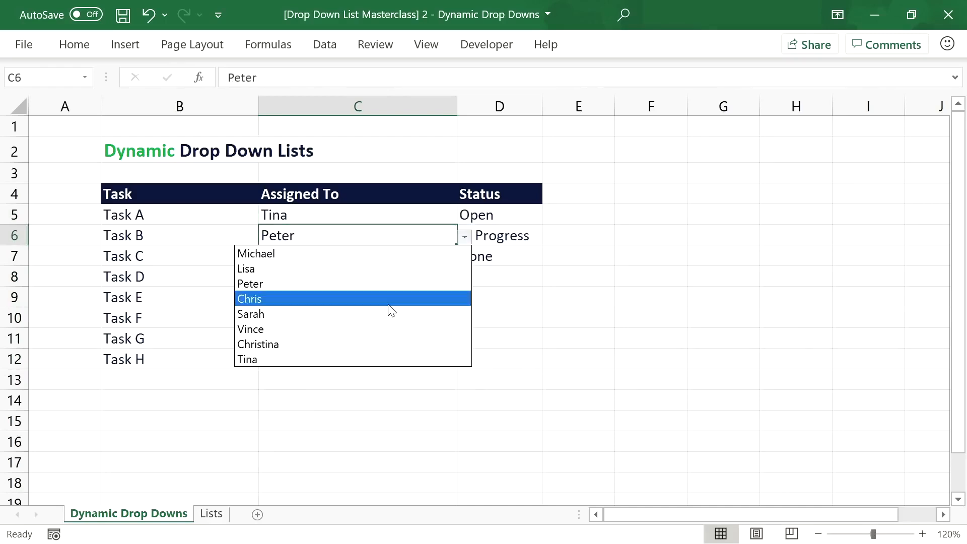
click(469, 235)
Step: Add a new team member's name in B13 on the Lists sheet, directly below the Team Members table
click(211, 513)
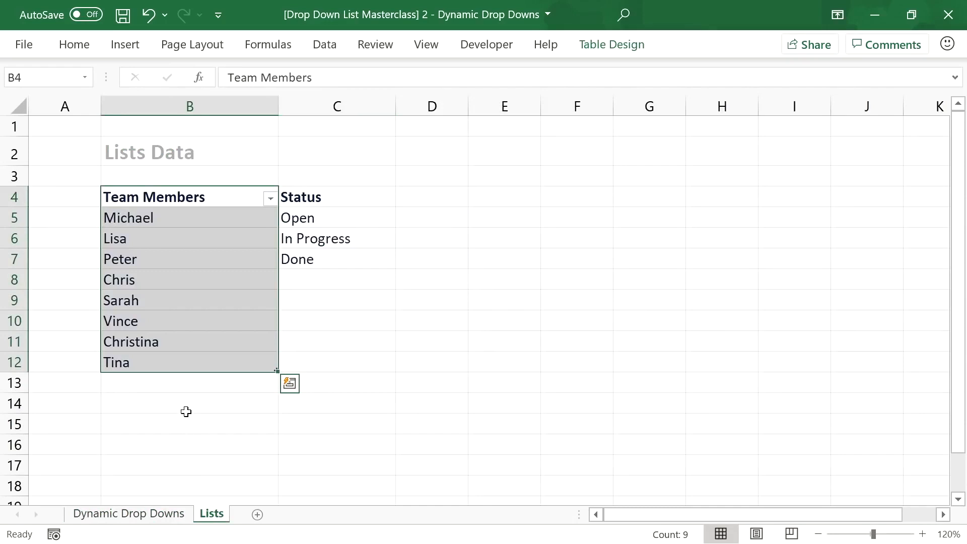
click(188, 387)
text(Thomas)
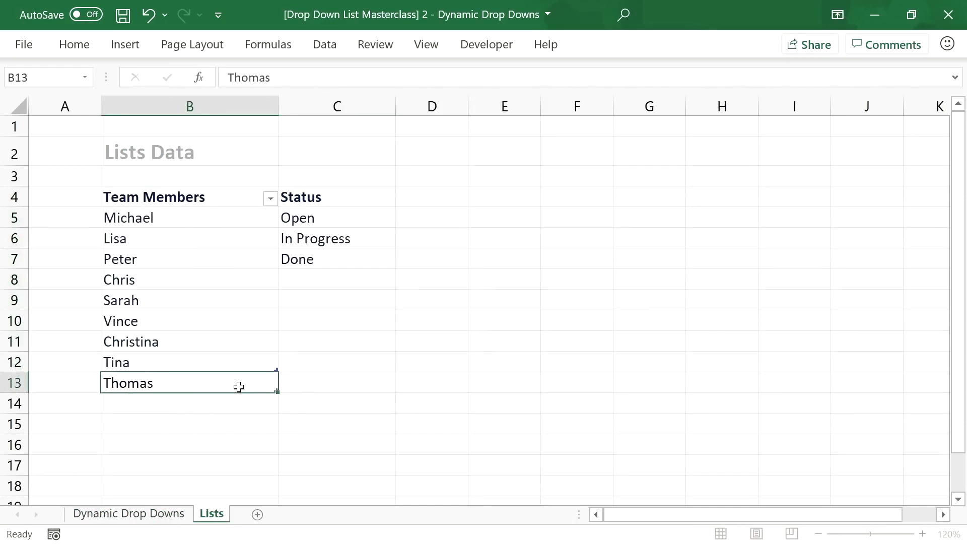
key(Return)
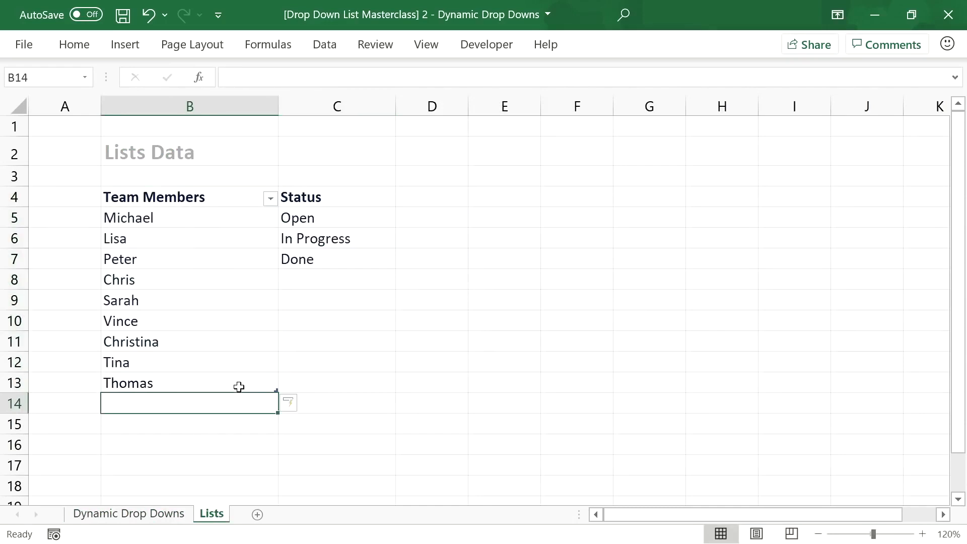
Step: Check the Assigned To drop-downs in C6 and C5 for the newly added team member, keeping the current selections
click(179, 514)
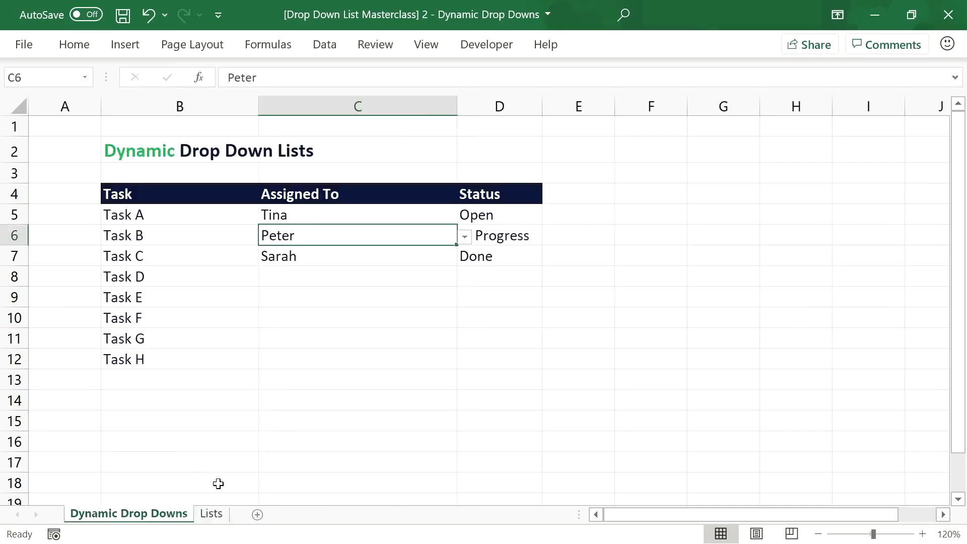
click(465, 237)
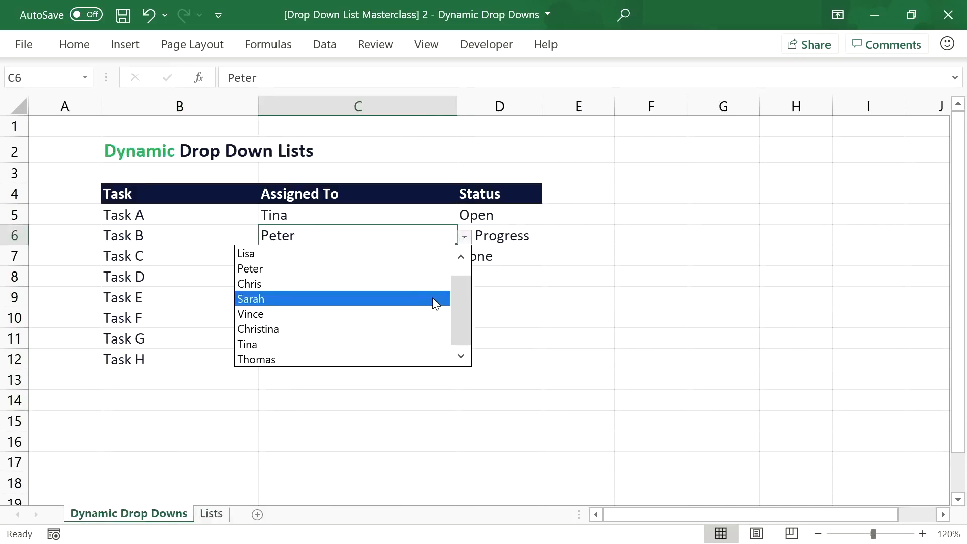
click(464, 237)
click(441, 215)
click(464, 216)
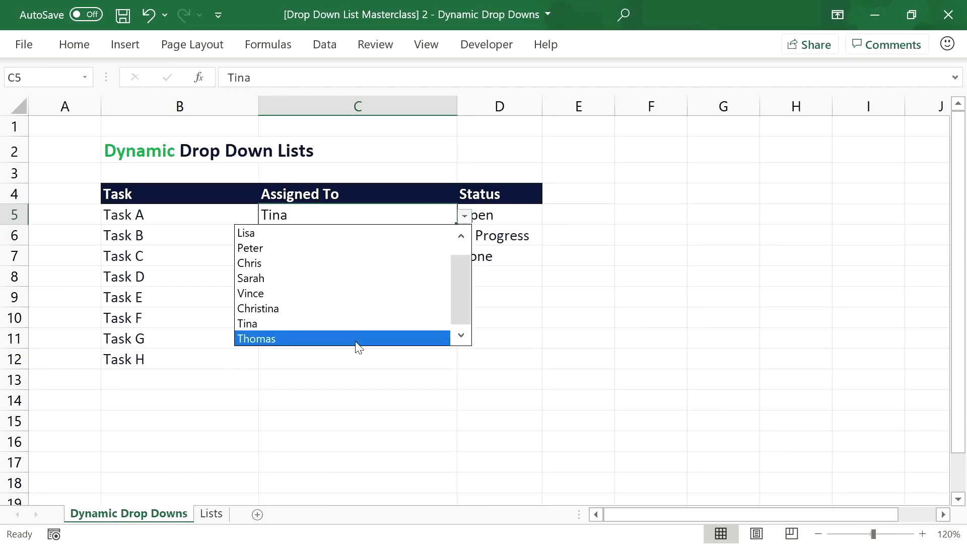
click(464, 215)
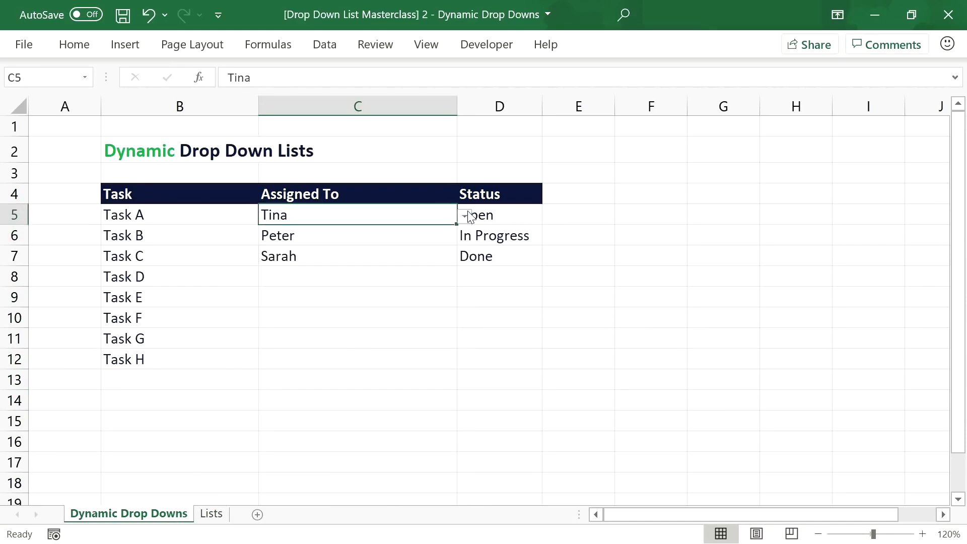
Step: Clear the last two team member names in B12:B13 on the Lists sheet
click(214, 514)
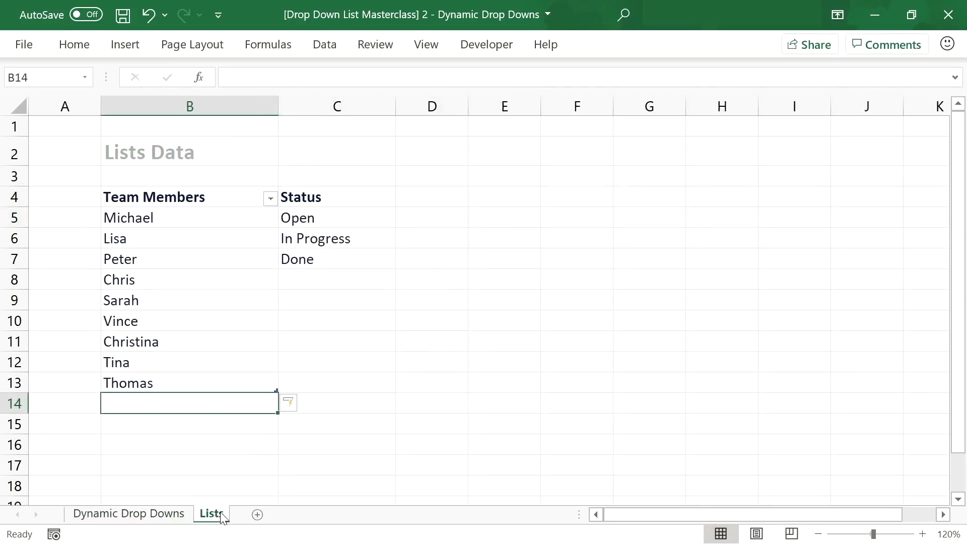
drag(213, 385, 217, 363)
key(Delete)
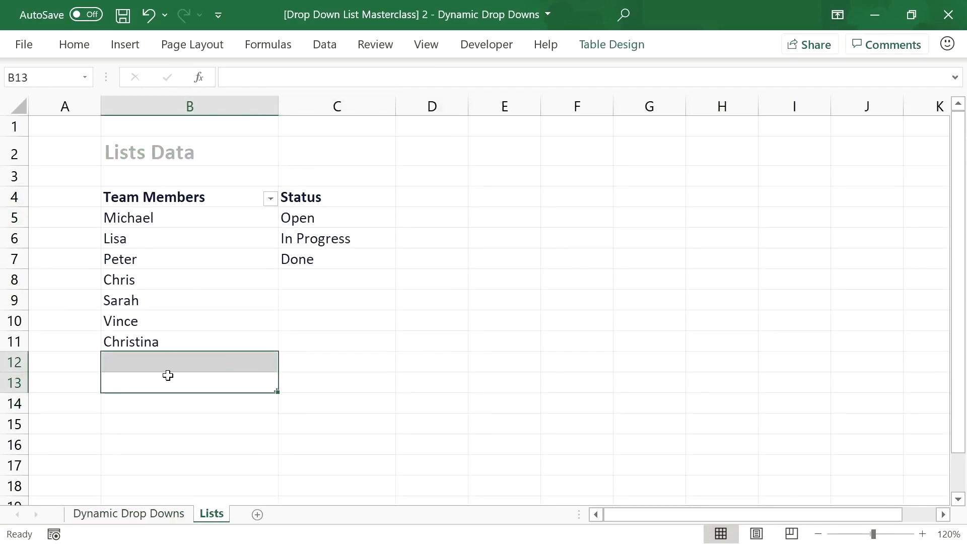
Step: Examine the end of the C5 Assigned To drop-down for blank entries, keeping the current selection
click(151, 513)
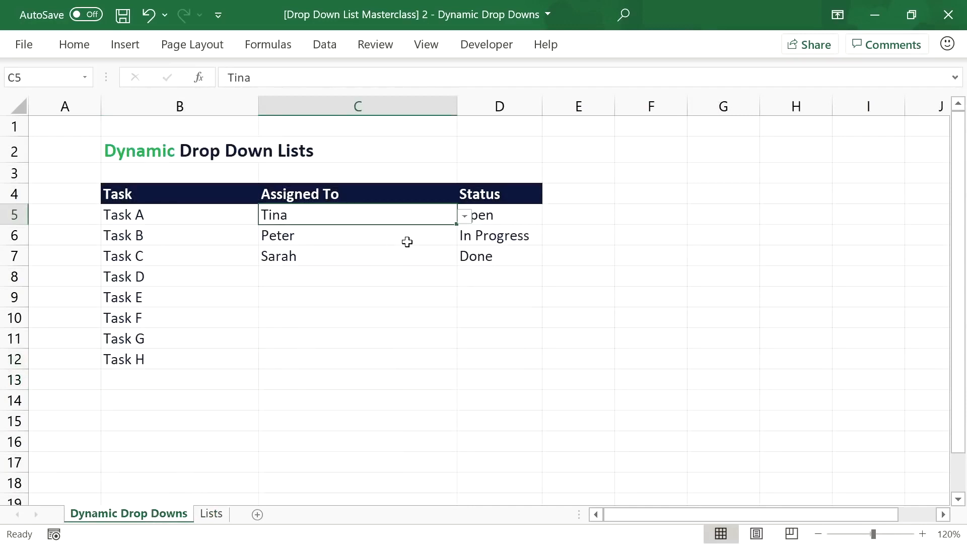
click(465, 216)
drag(456, 259, 457, 276)
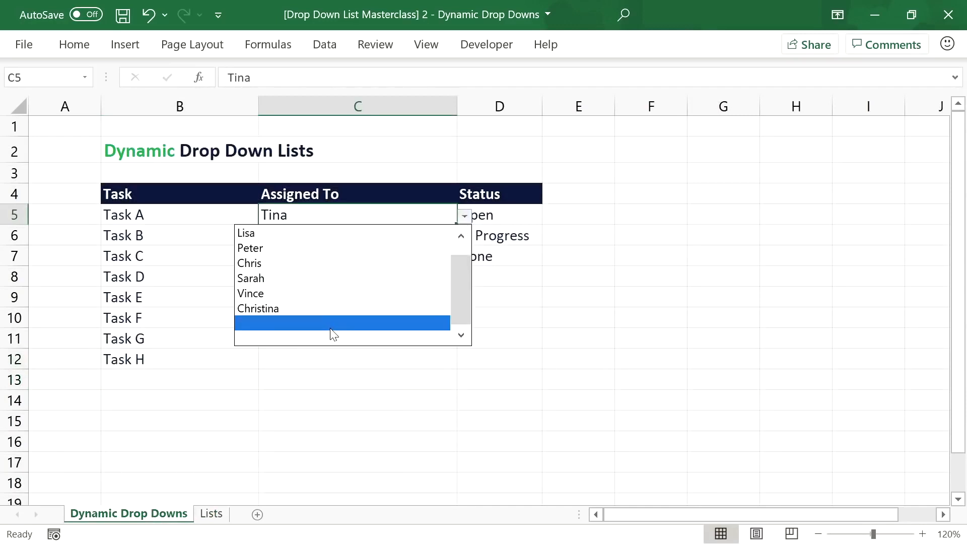
drag(458, 284, 464, 258)
click(464, 216)
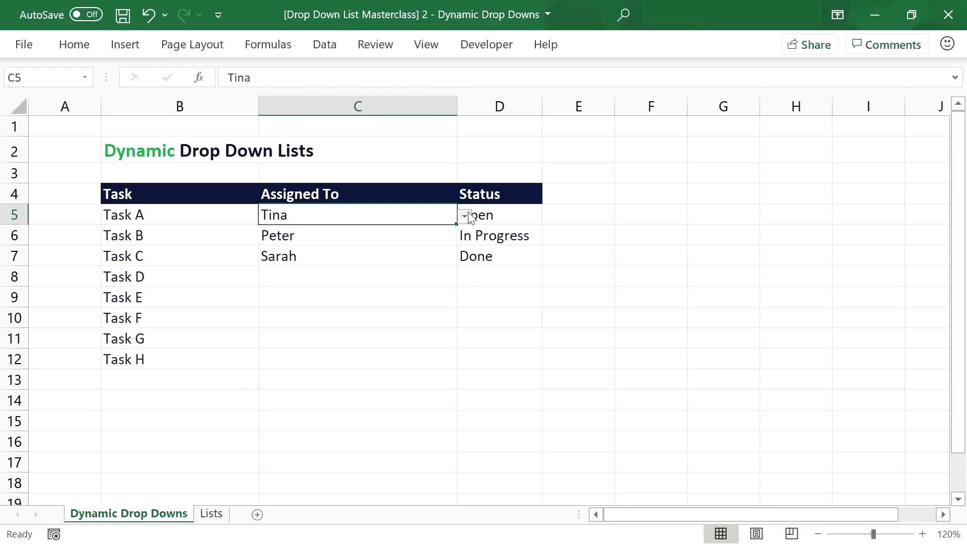
Step: Resize the Team Members table on the Lists sheet so that it ends at row 11, excluding the empty rows
click(216, 515)
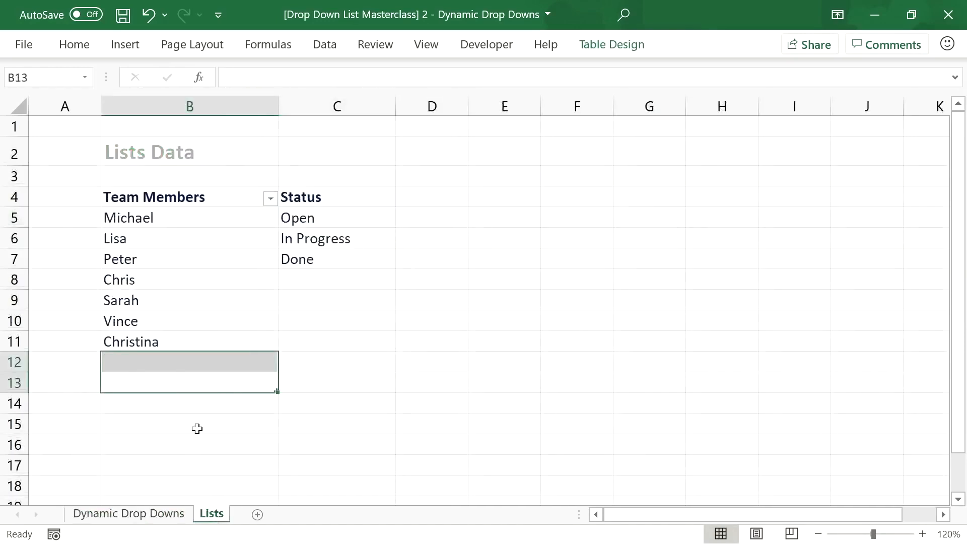
click(244, 375)
click(252, 399)
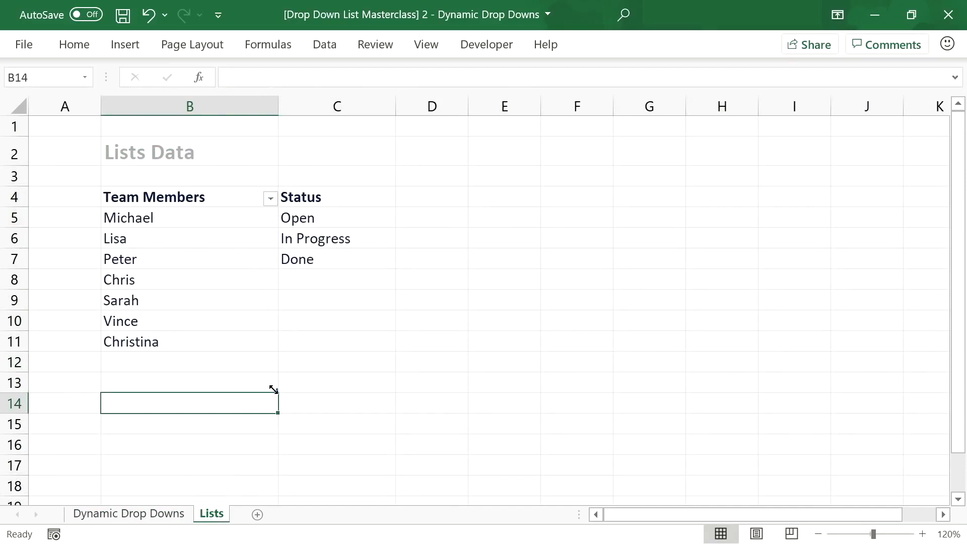
drag(276, 390, 277, 350)
click(200, 333)
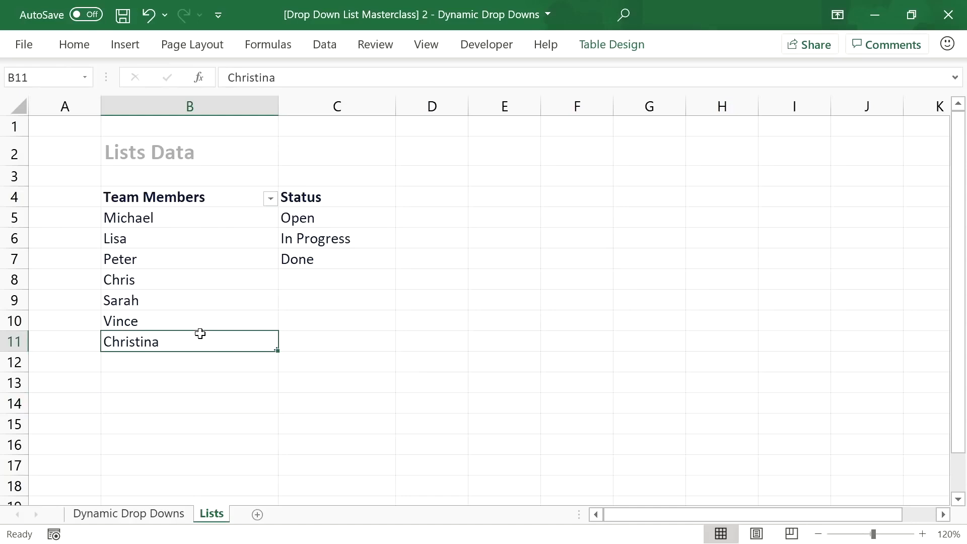
Step: Convert the Team Members table in B4:B11 back to a normal range
drag(207, 202, 200, 338)
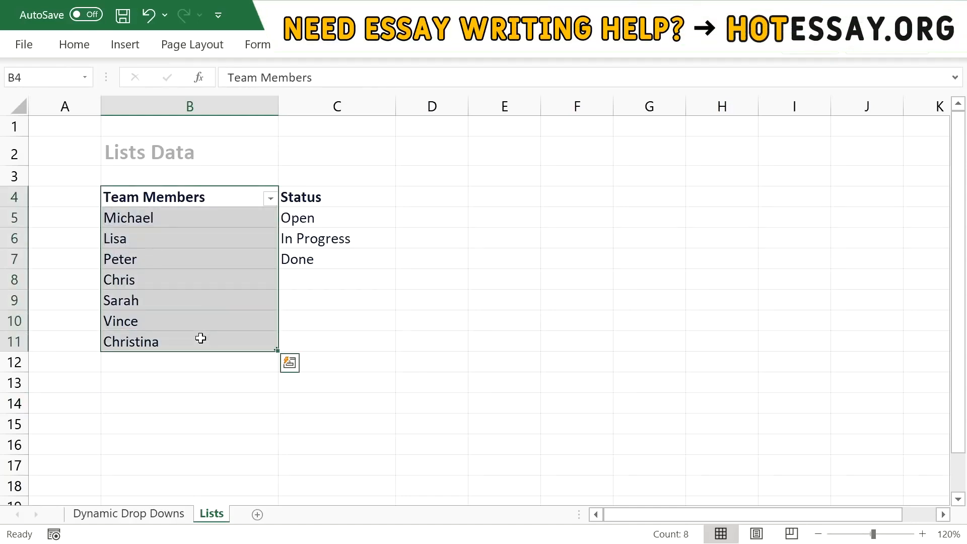
click(613, 45)
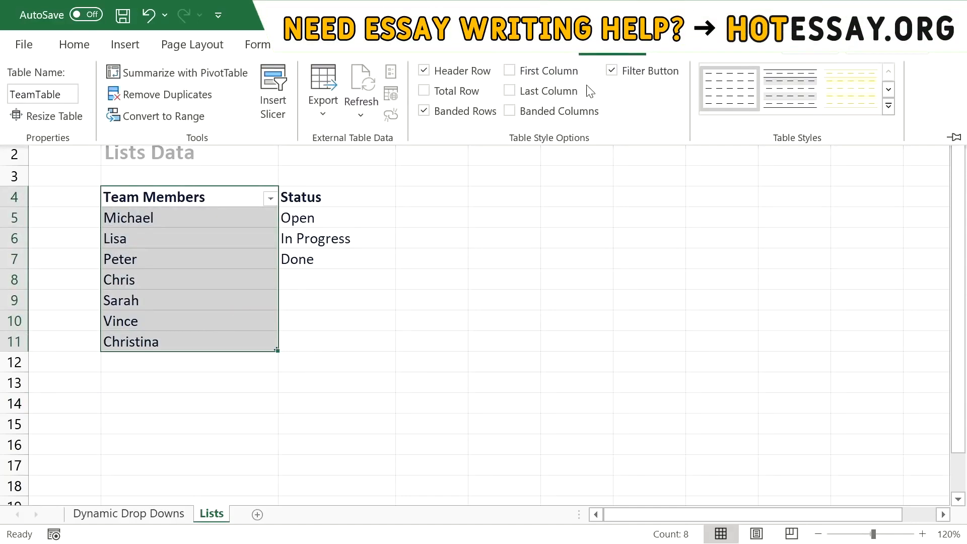
click(174, 120)
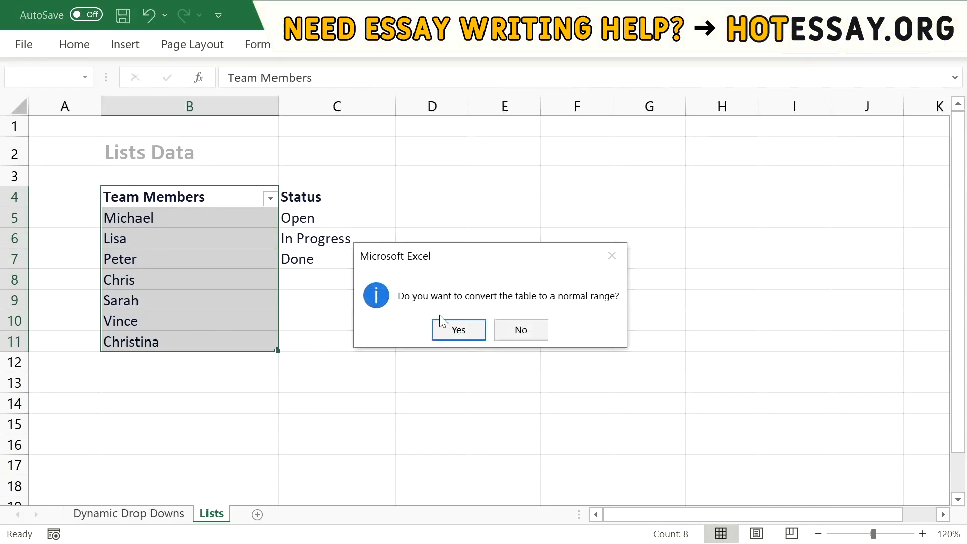
click(451, 328)
Step: Begin an OFFSET formula in E5 of the Lists sheet with $B$5 as reference and the rows and cols arguments left empty
click(491, 214)
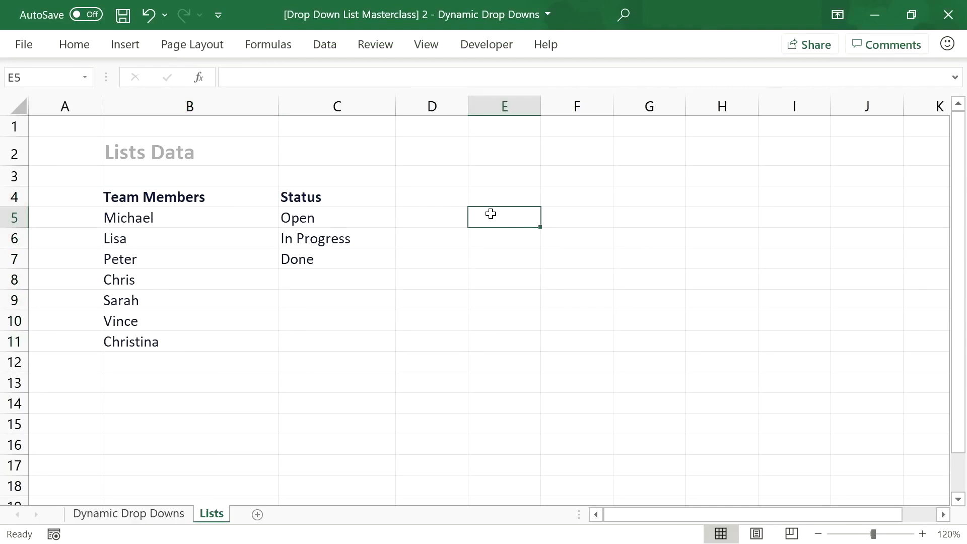
text(=OFFSET()
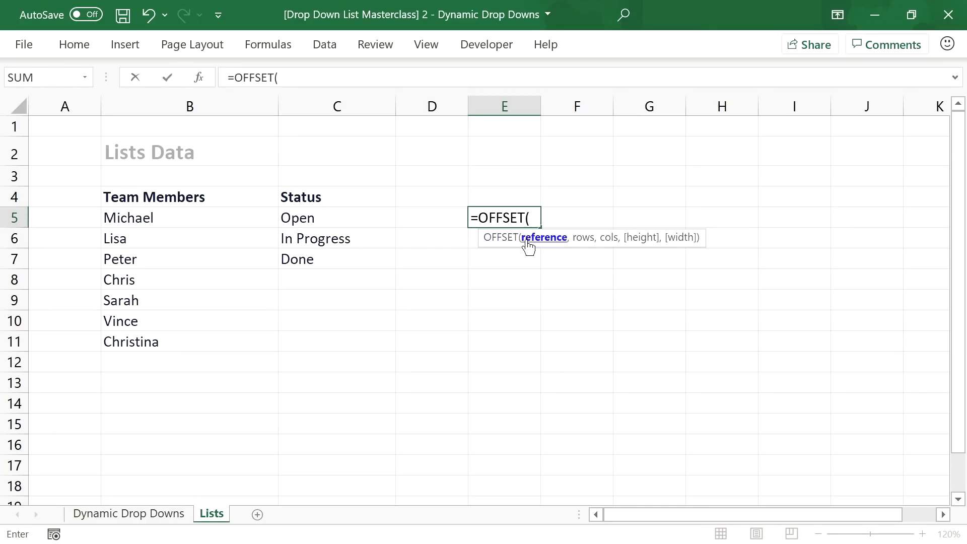
click(168, 218)
key(F4)
text(,)
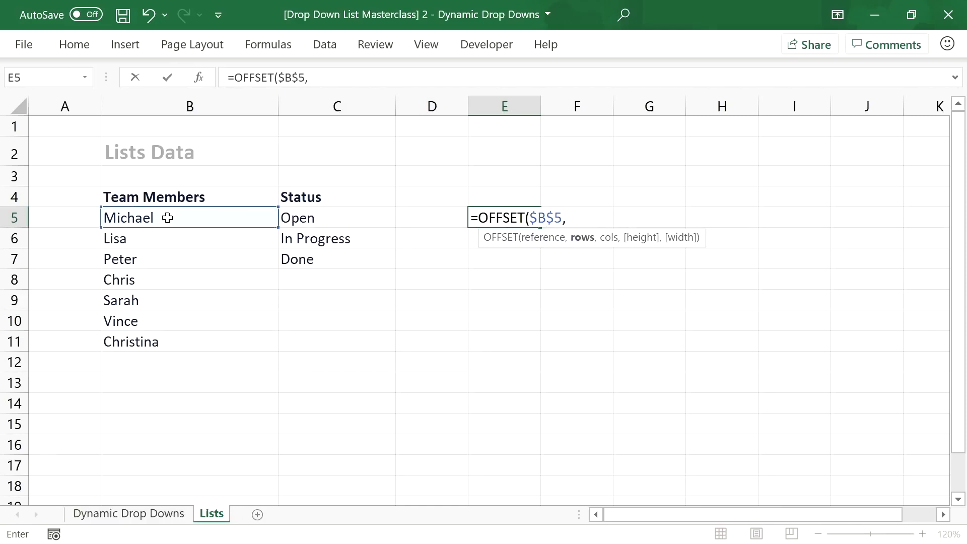
text(,,)
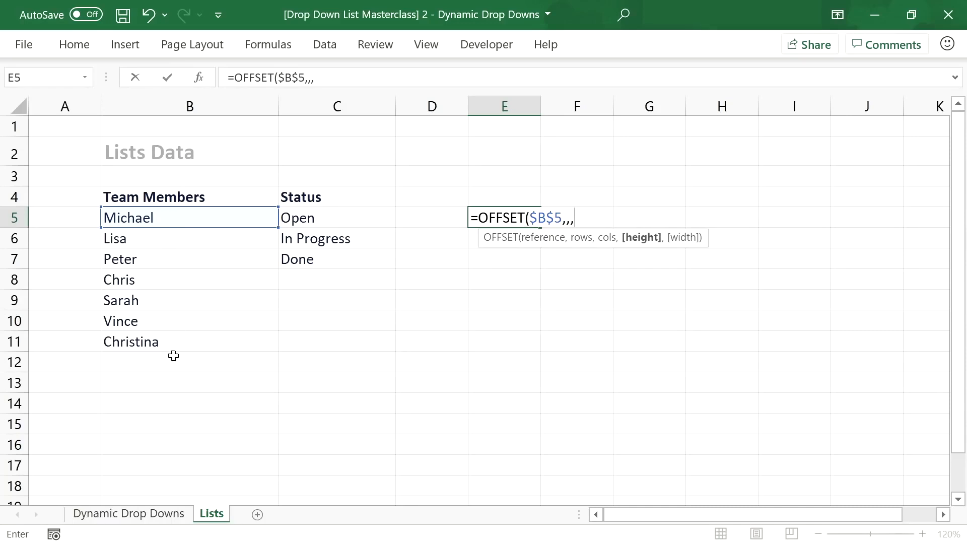
Step: Add COUNTA over B5:B104 as the height argument of the OFFSET formula in E5
text(CO)
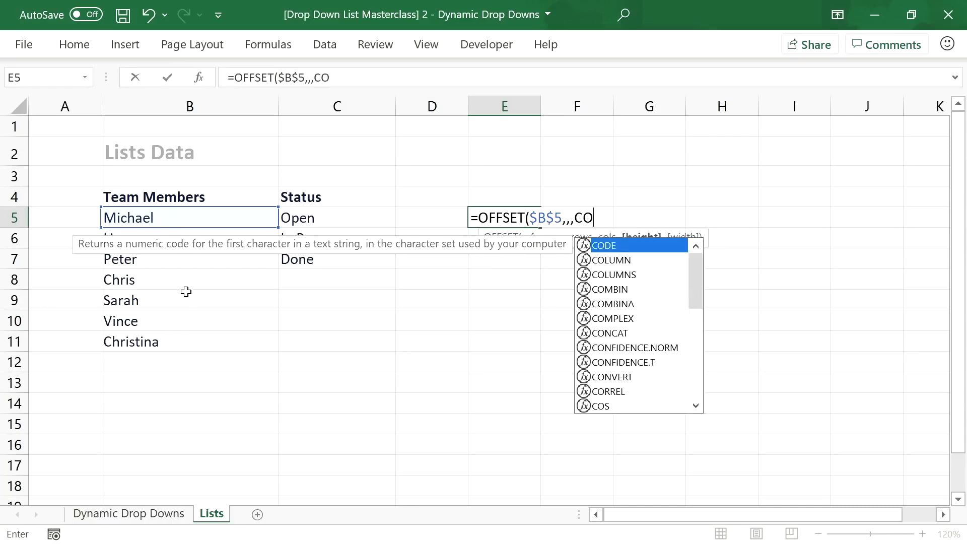
text(UNTA()
key(BackSpace)
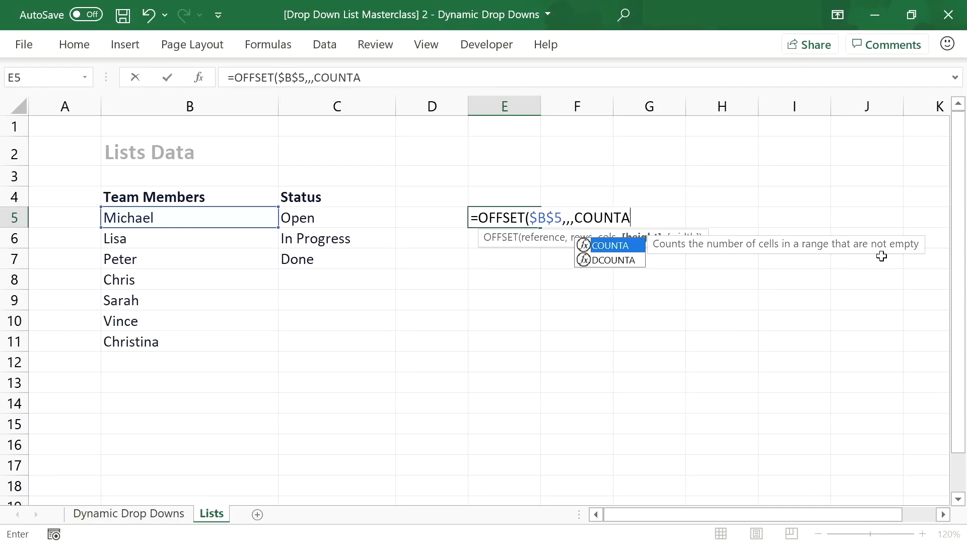
text(()
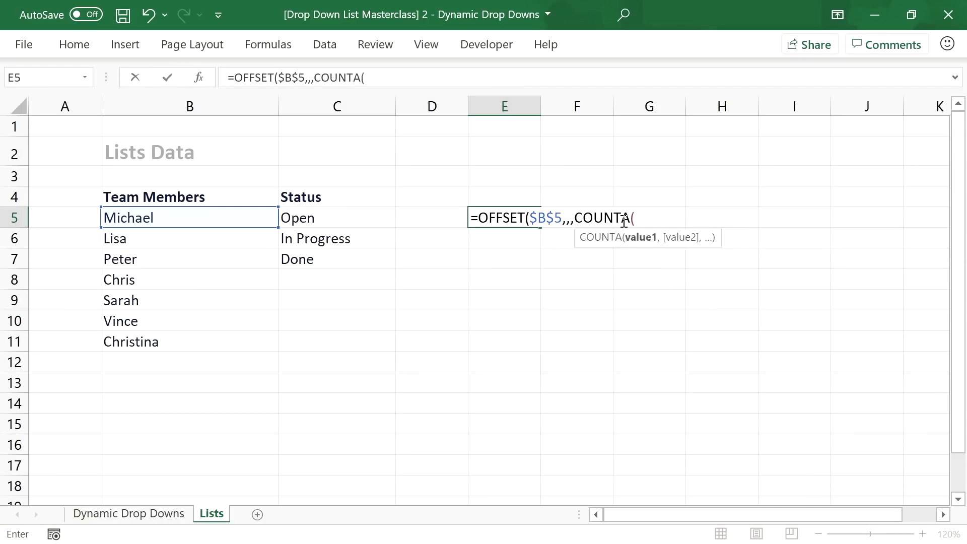
click(179, 214)
key(F8)
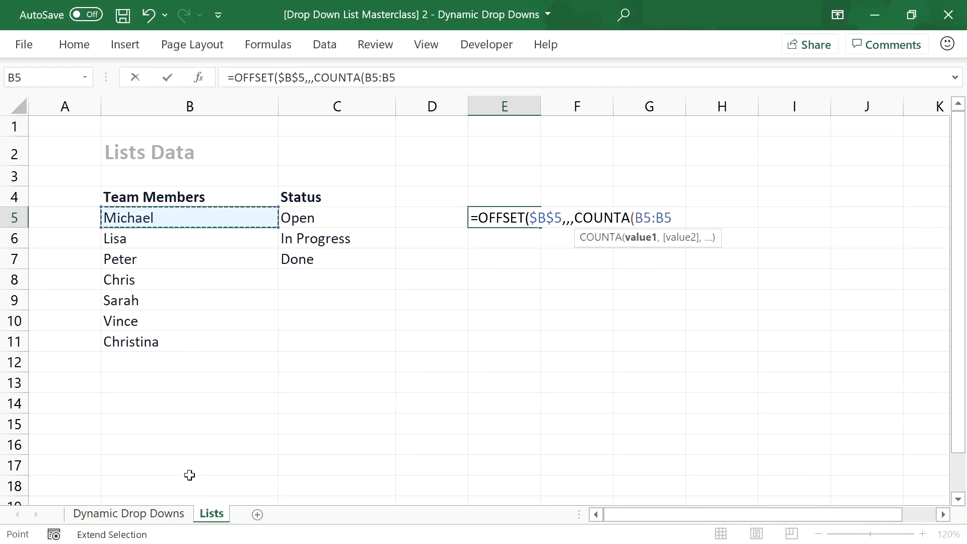
click(673, 220)
key(BackSpace)
text(104)
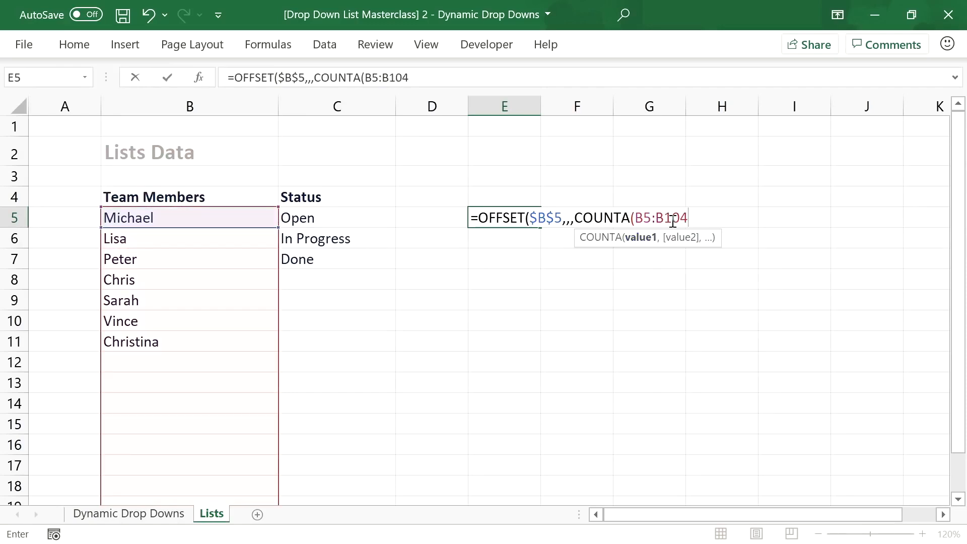
Step: Make the COUNTA range absolute as $B$5:$B$104, complete the OFFSET formula in E5 and check the names it returns
click(643, 218)
key(F4)
click(695, 217)
key(F4)
click(731, 215)
text()))
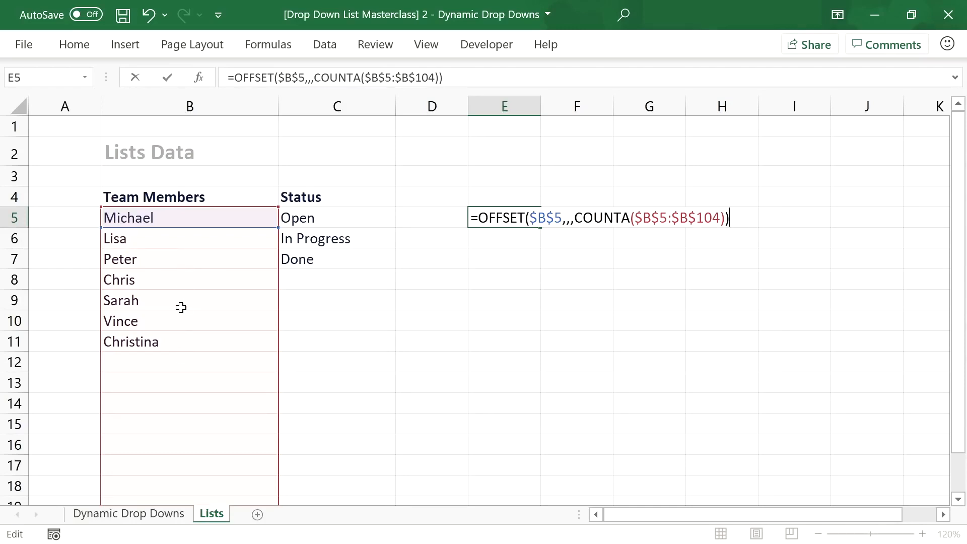
key(Return)
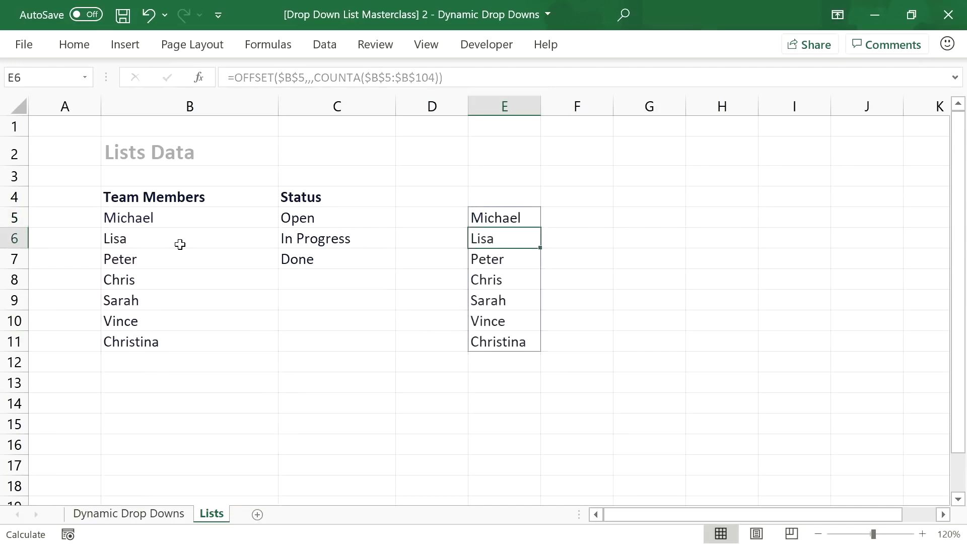
click(509, 217)
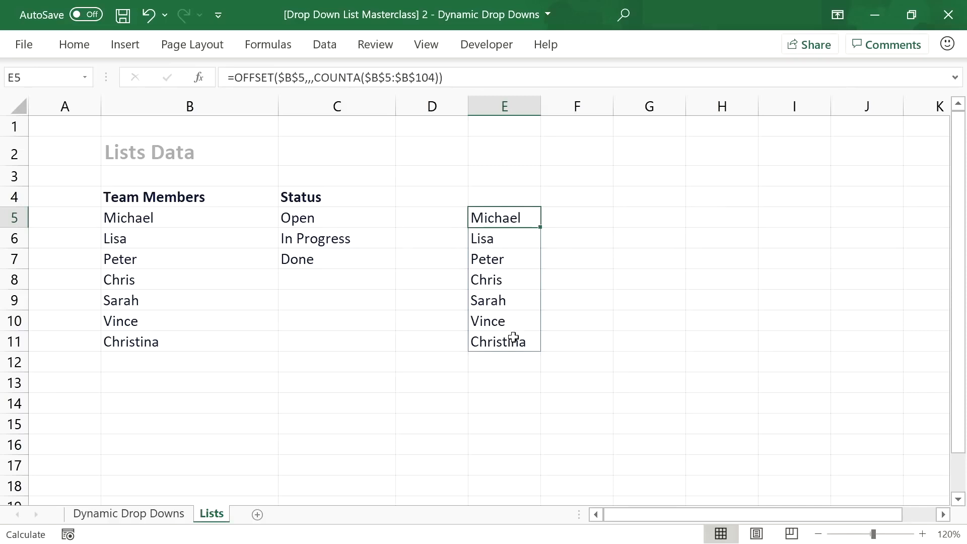
Step: Add another team member's first name in B12 and check the list returned by the E5 formula
click(186, 357)
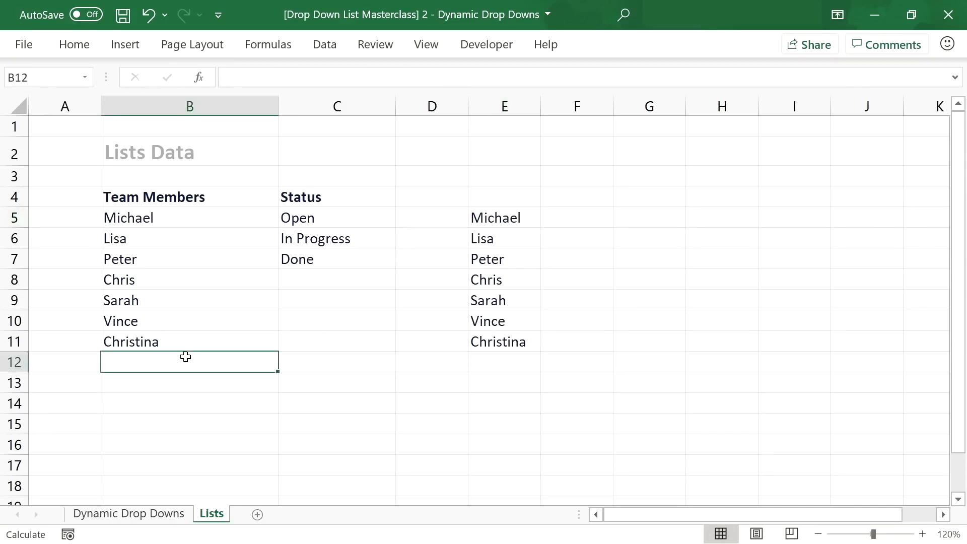
text(tina)
key(BackSpace)
key(BackSpace)
key(BackSpace)
key(BackSpace)
text(Tin)
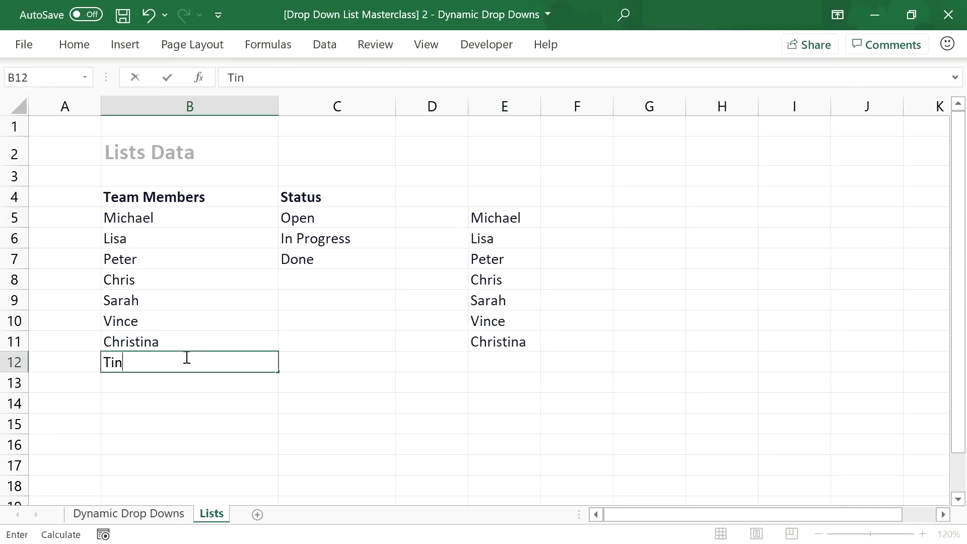
text(a)
key(Return)
click(497, 214)
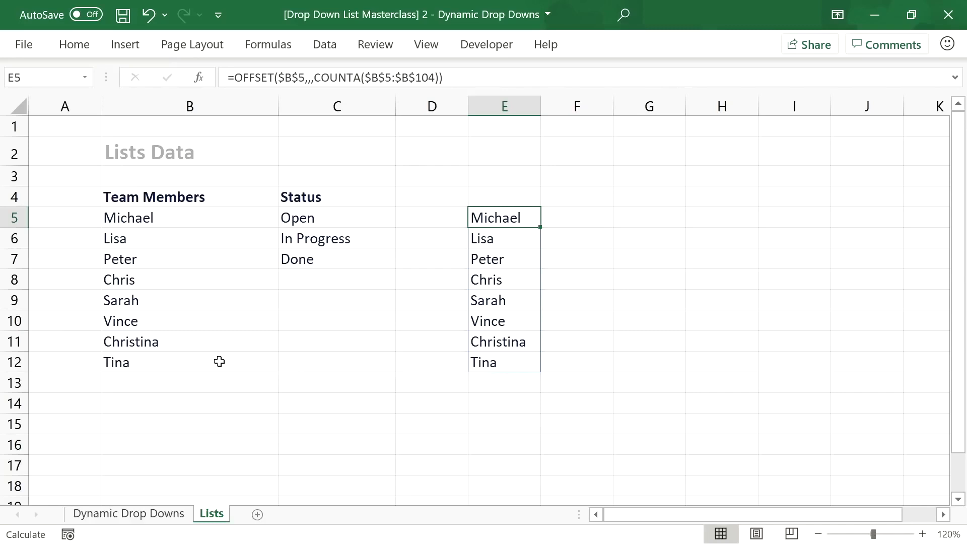
Step: Clear the last two team member names in B11:B12 and remove the test OFFSET formula from E5
drag(219, 362, 220, 345)
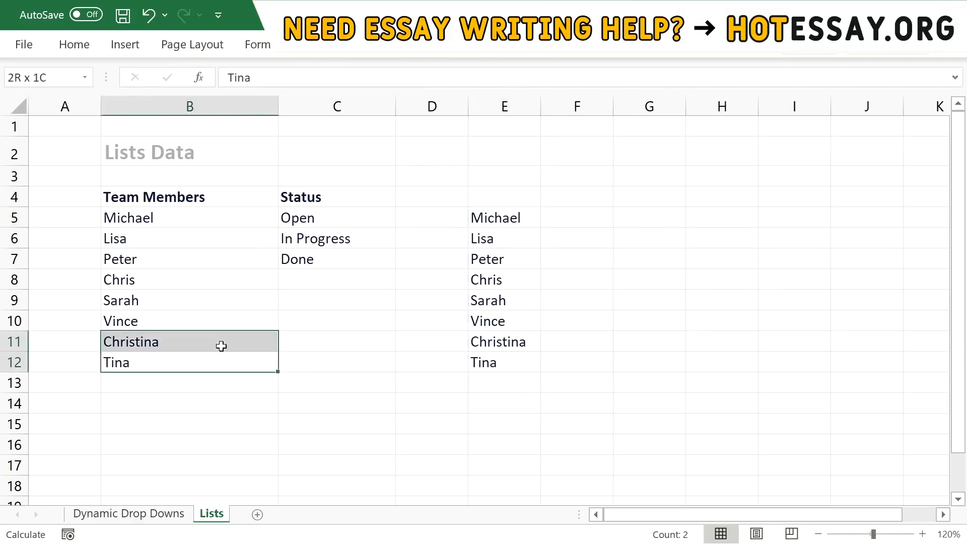
key(Delete)
click(476, 314)
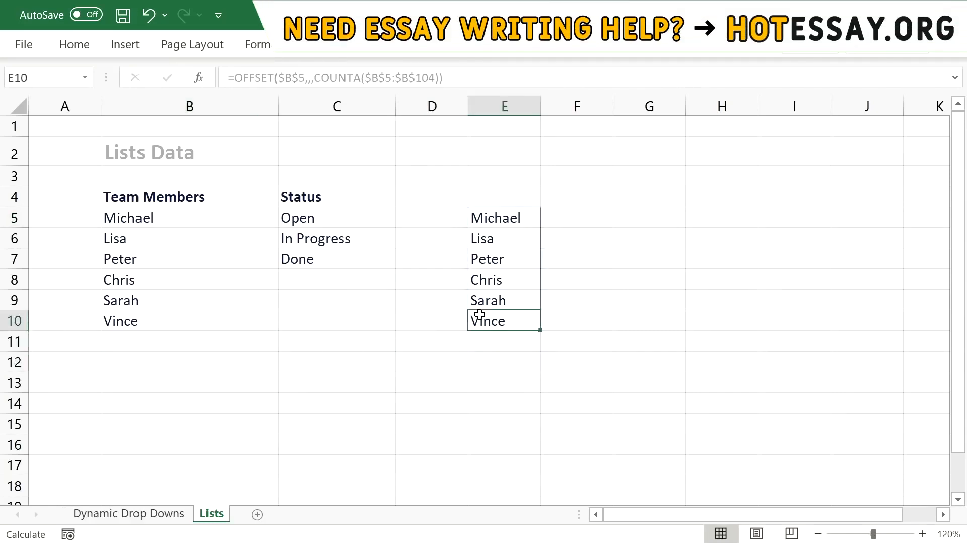
click(501, 218)
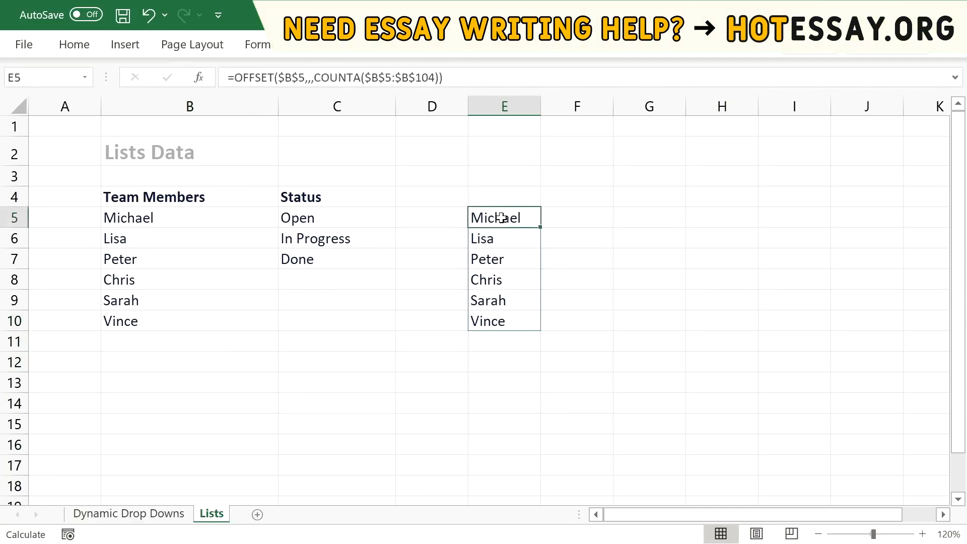
key(Delete)
Step: Start replacing the C5 list validation source with =OFFSET(Lists!$B$5,,, and apply the change to all cells with the same settings
click(162, 514)
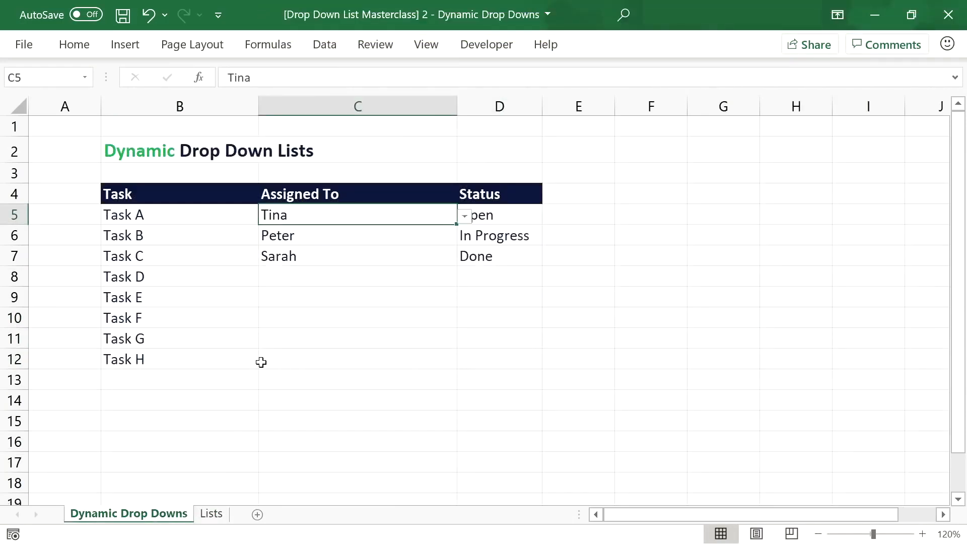
click(325, 45)
click(533, 112)
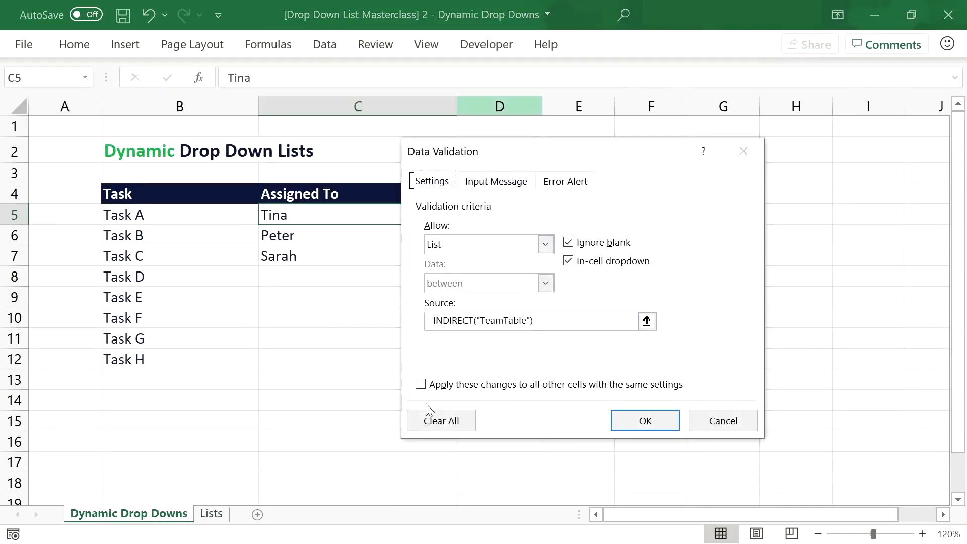
click(421, 385)
drag(548, 324, 435, 324)
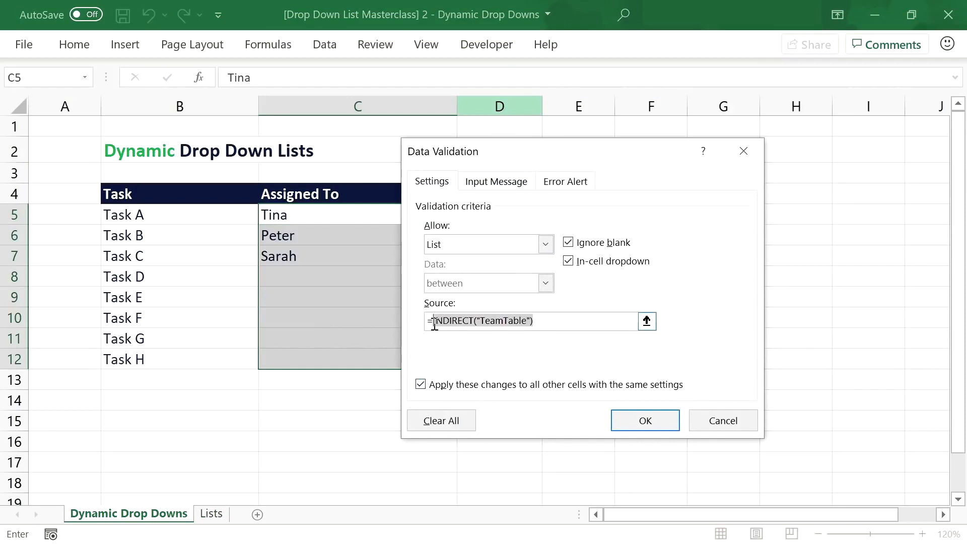
text(OFFSET()
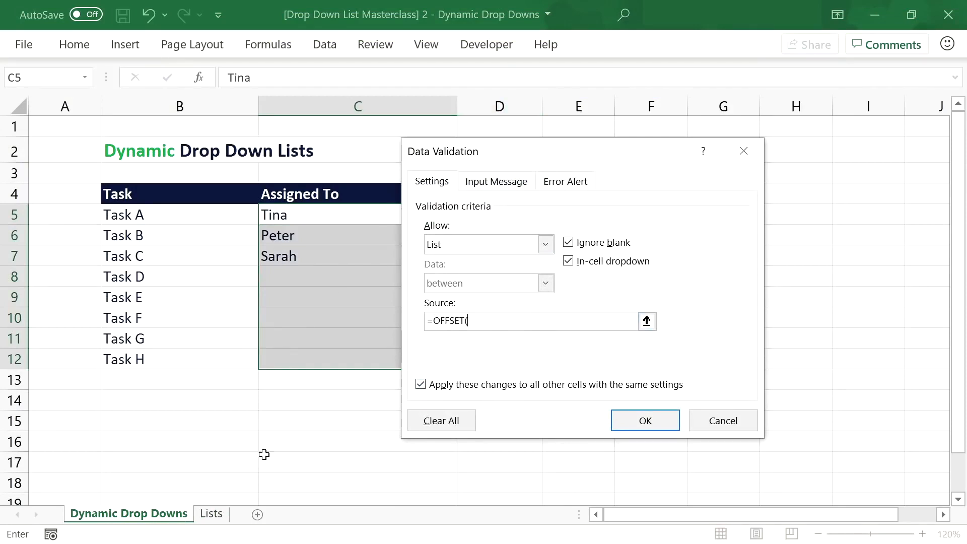
click(212, 514)
click(190, 218)
text(,,,)
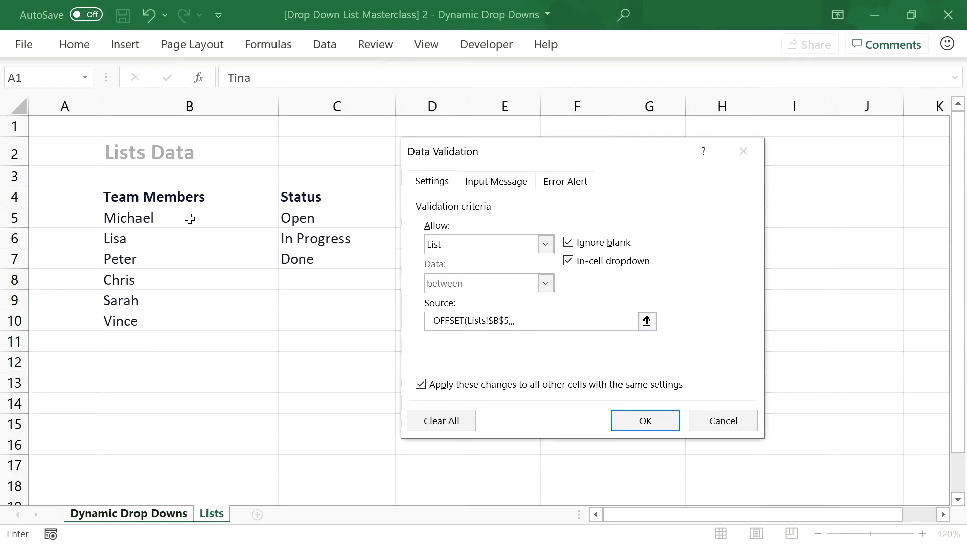
Step: Complete the validation source with COUNTA(Lists!$B$5:$B$104)) as the OFFSET height and apply it
text(COUNTA()
click(187, 217)
shift+click(184, 217)
click(621, 321)
key(BackSpace)
text(104)))
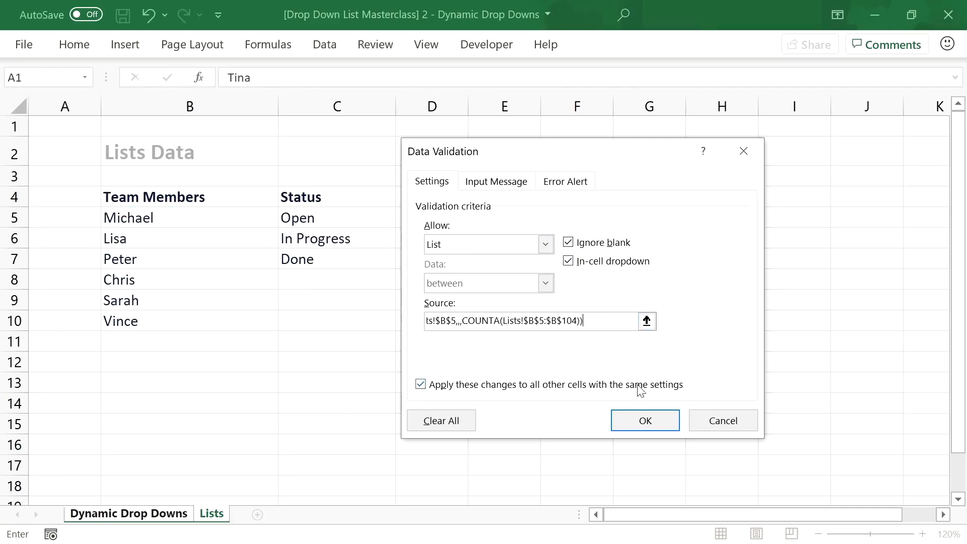
click(644, 421)
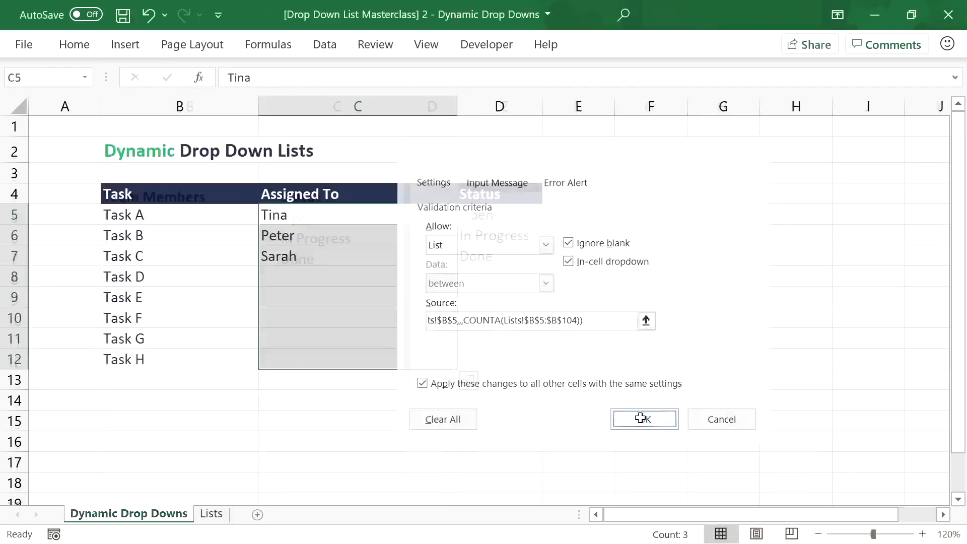
Step: Check the entries offered by the Assigned To drop-downs in C5 and C6, keeping the current selections
click(386, 215)
click(464, 216)
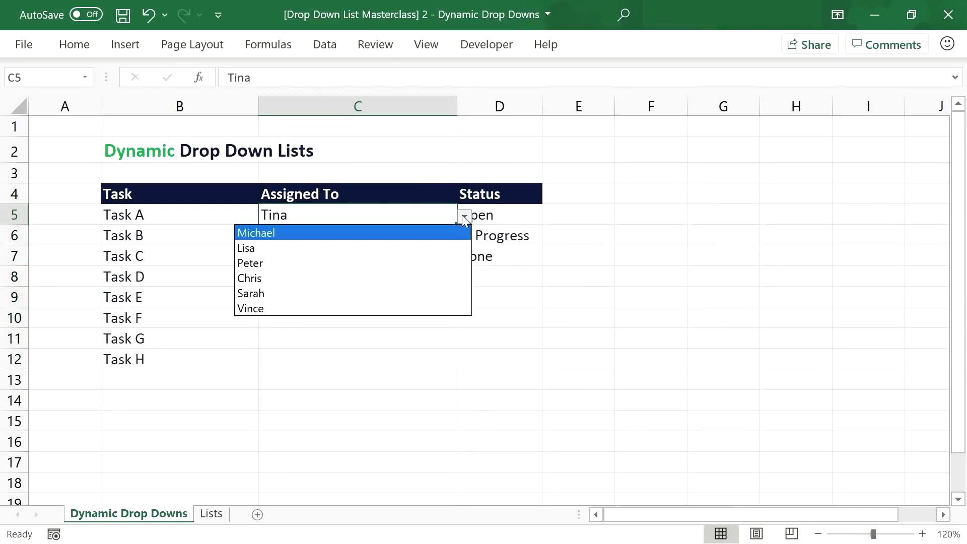
click(464, 216)
click(443, 230)
click(464, 236)
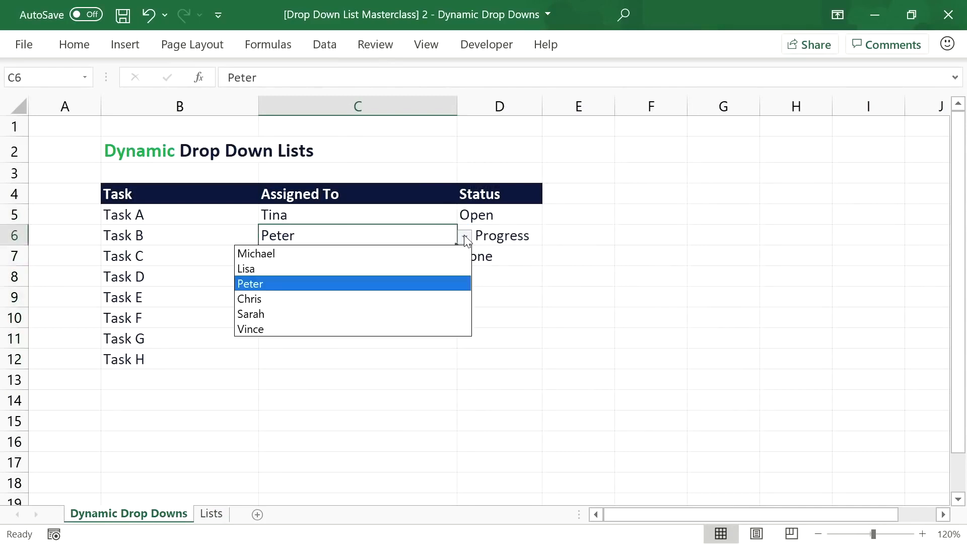
click(466, 239)
Step: Add a new team member's first name in B11 of the Lists sheet and check the C6 drop-down for it
click(212, 515)
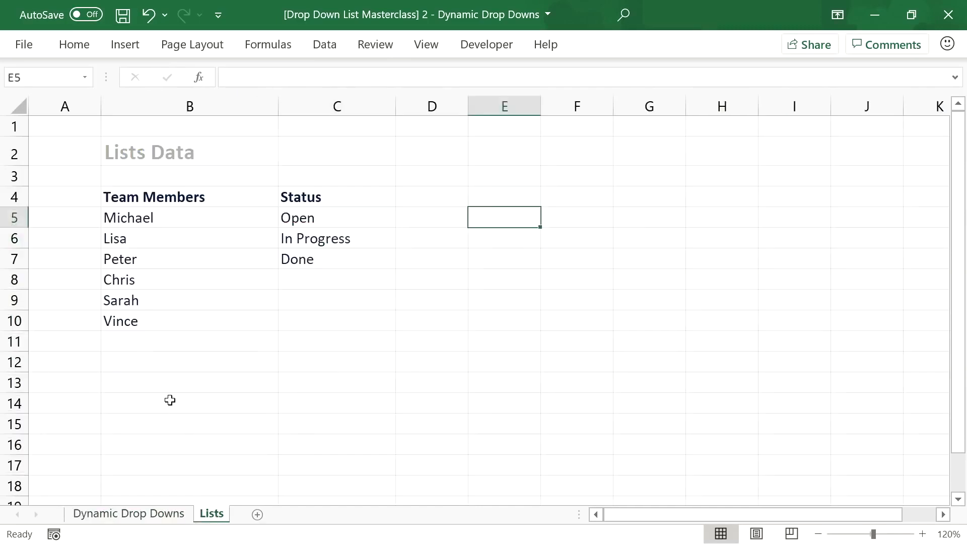
click(170, 336)
text(Thomas)
key(Return)
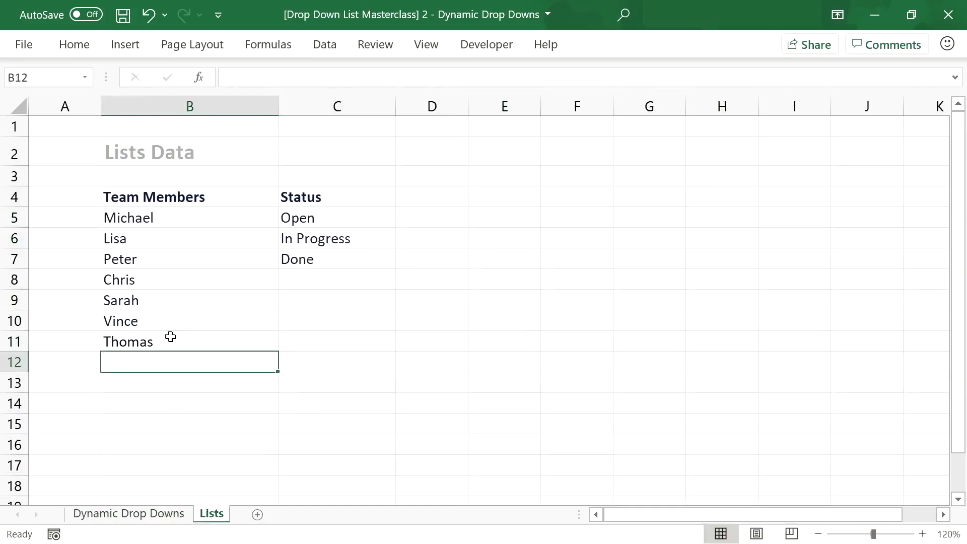
click(176, 514)
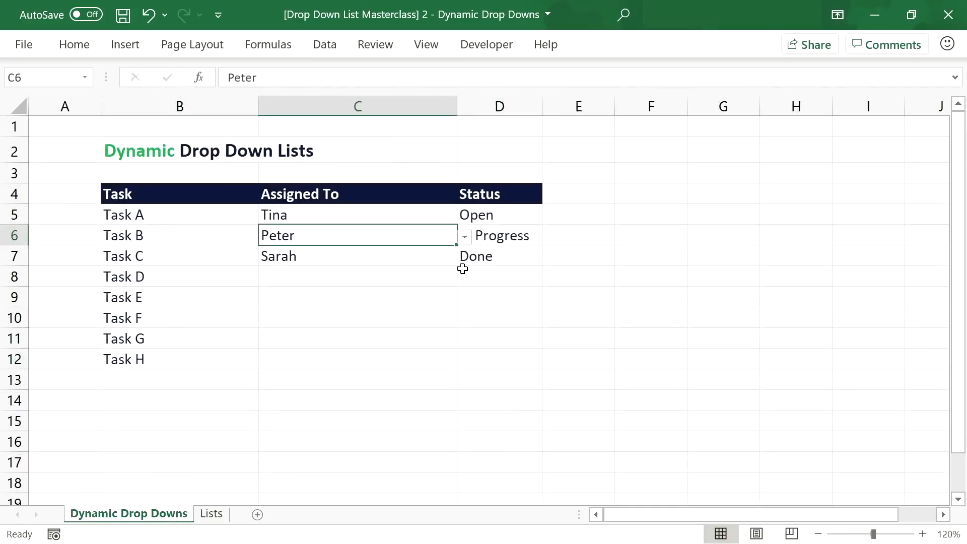
click(464, 239)
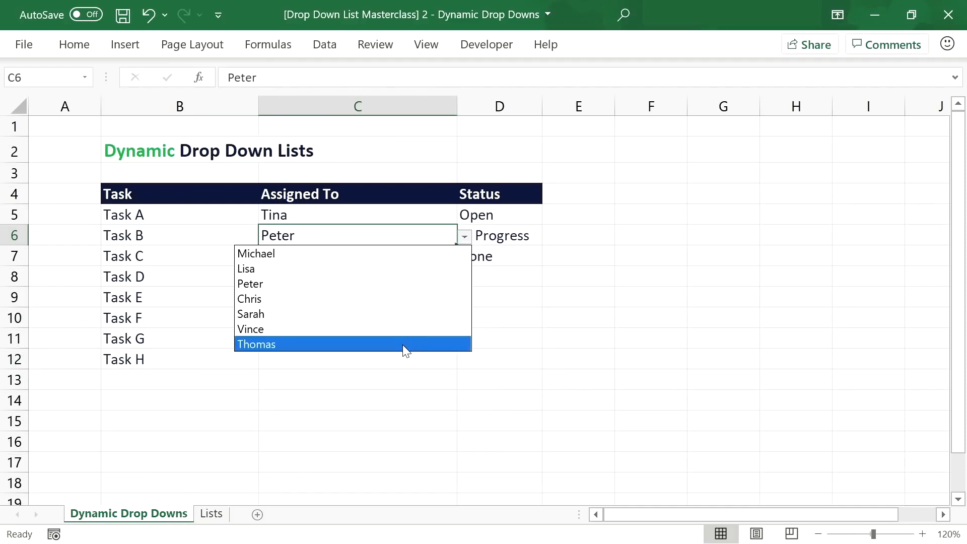
click(466, 235)
Step: Clear the team member names in B9:B11 of the Lists sheet and check the entries in the C6 drop-down
click(223, 513)
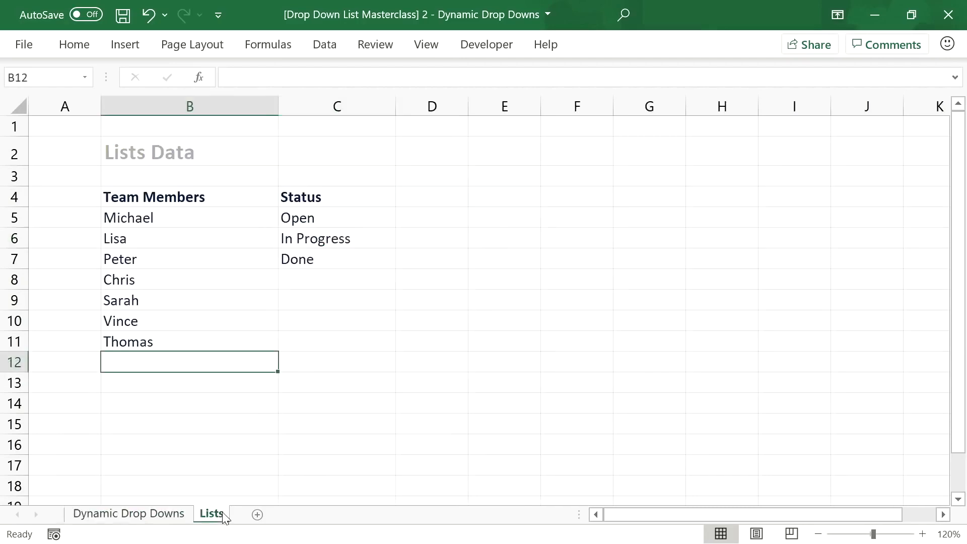
drag(161, 302, 166, 336)
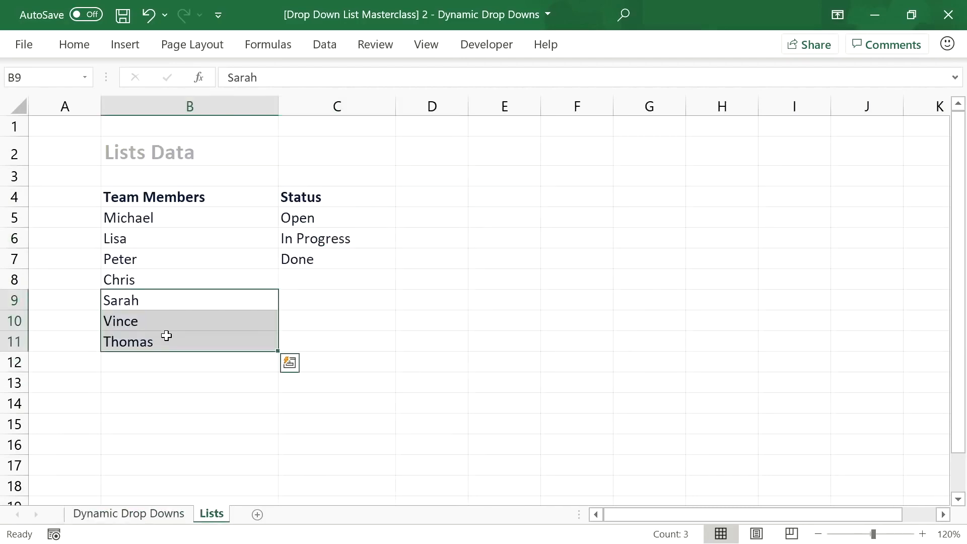
key(Delete)
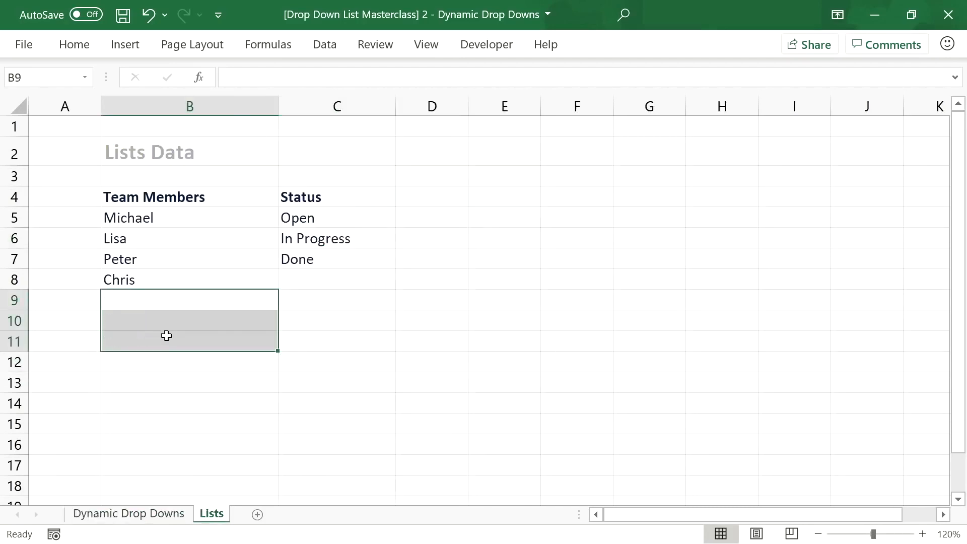
click(139, 515)
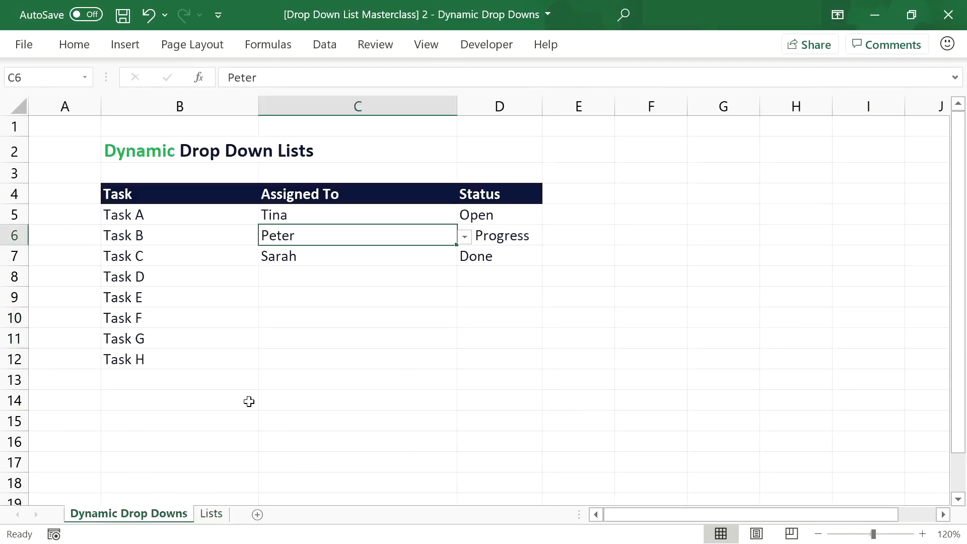
click(464, 237)
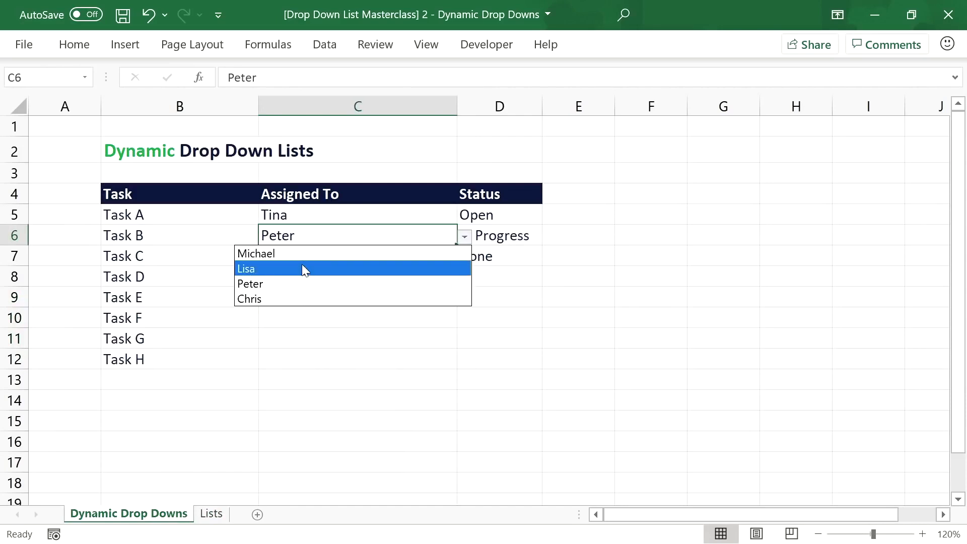
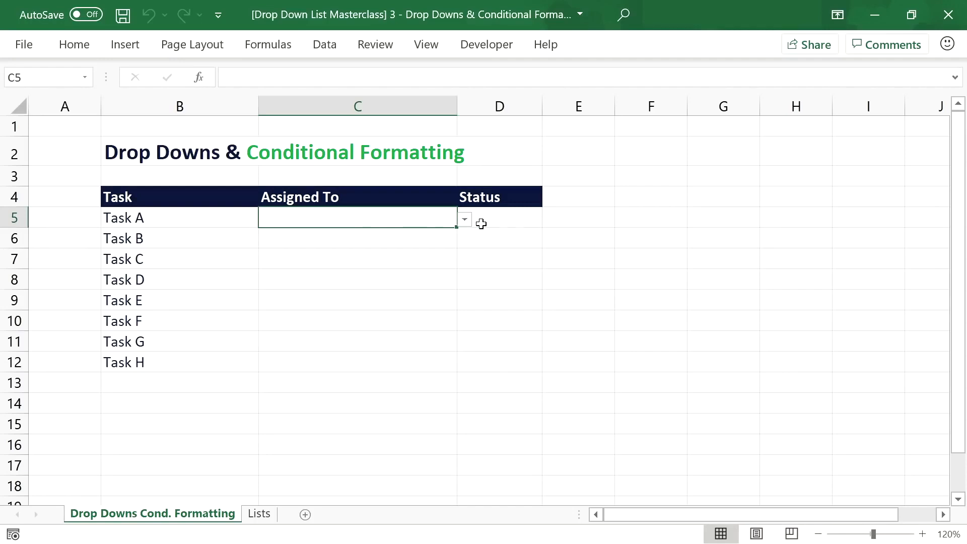
Step: Check the options offered by the Status drop-down in D5 without choosing one
click(497, 215)
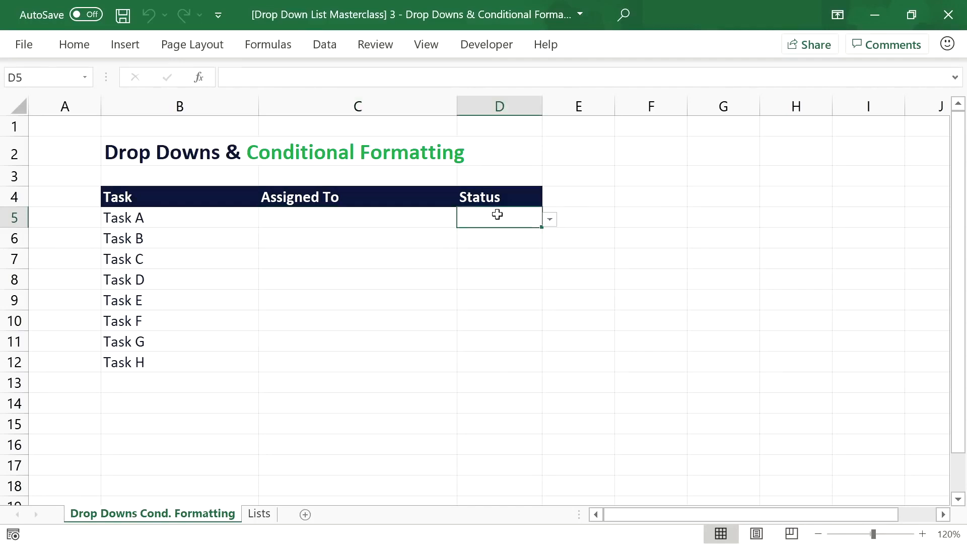
click(550, 220)
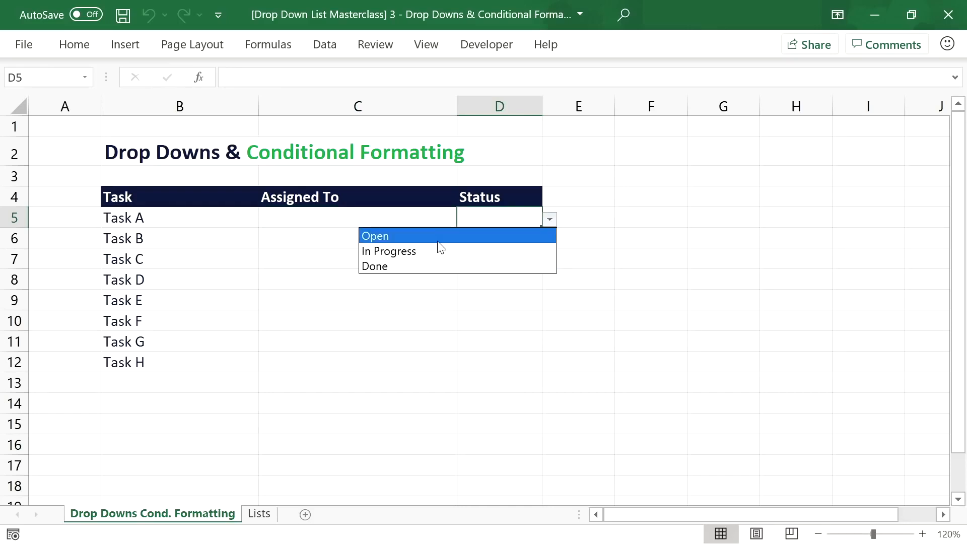
click(552, 224)
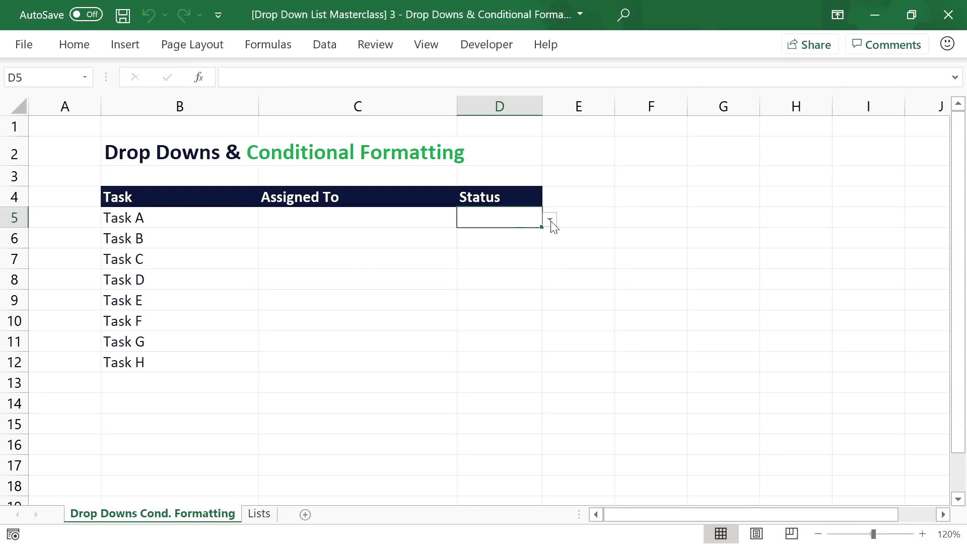
Step: Start a formula-based conditional formatting rule for the Status cells D5:D12 with the formula =$D5="Done"
drag(513, 217, 499, 361)
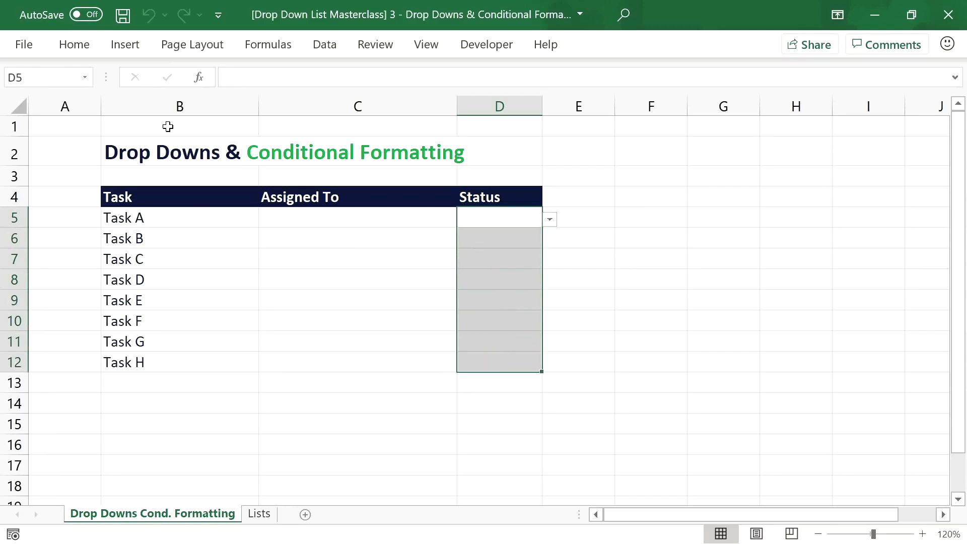
click(76, 47)
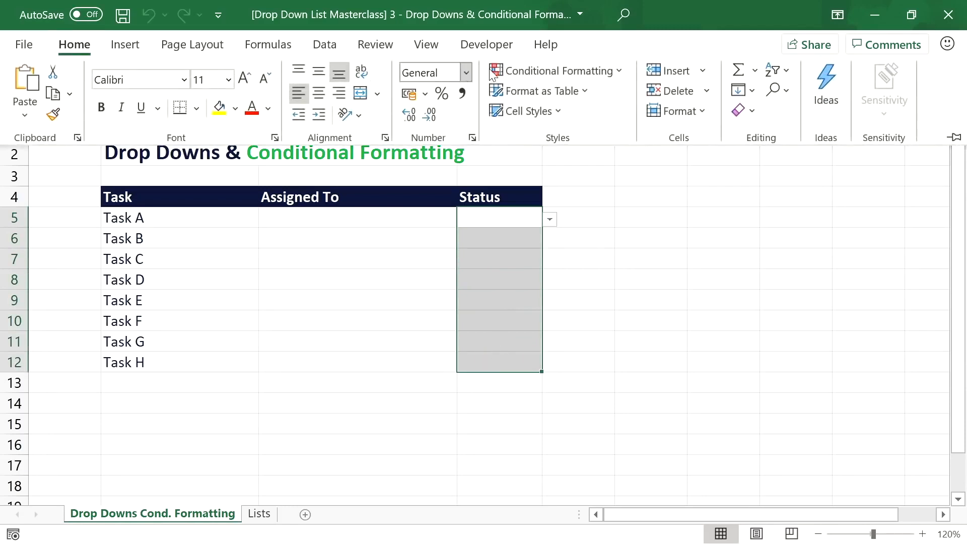
click(550, 69)
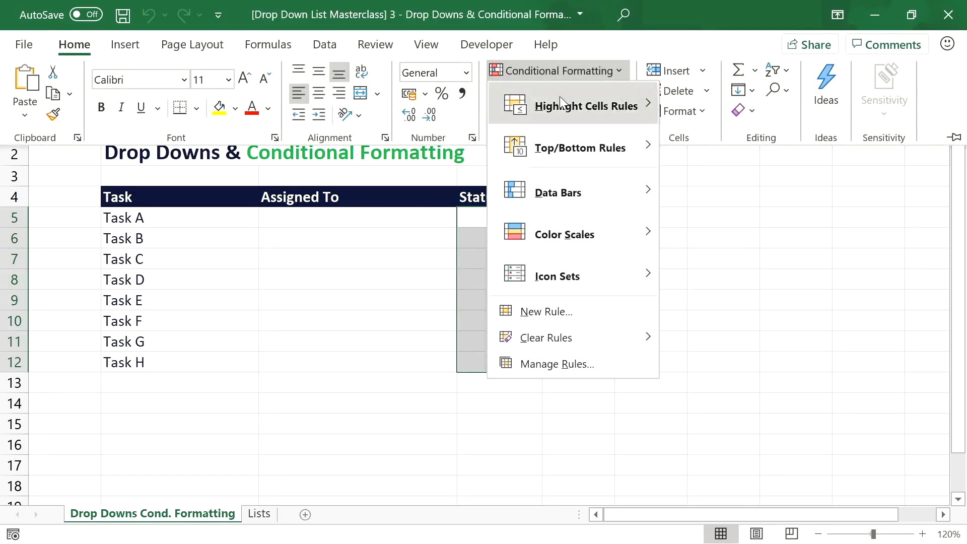
click(580, 311)
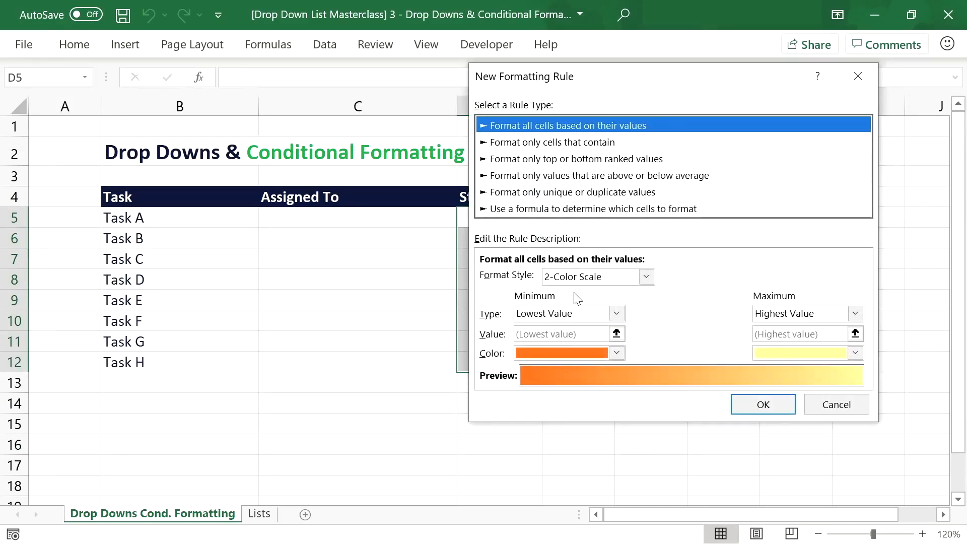
click(561, 208)
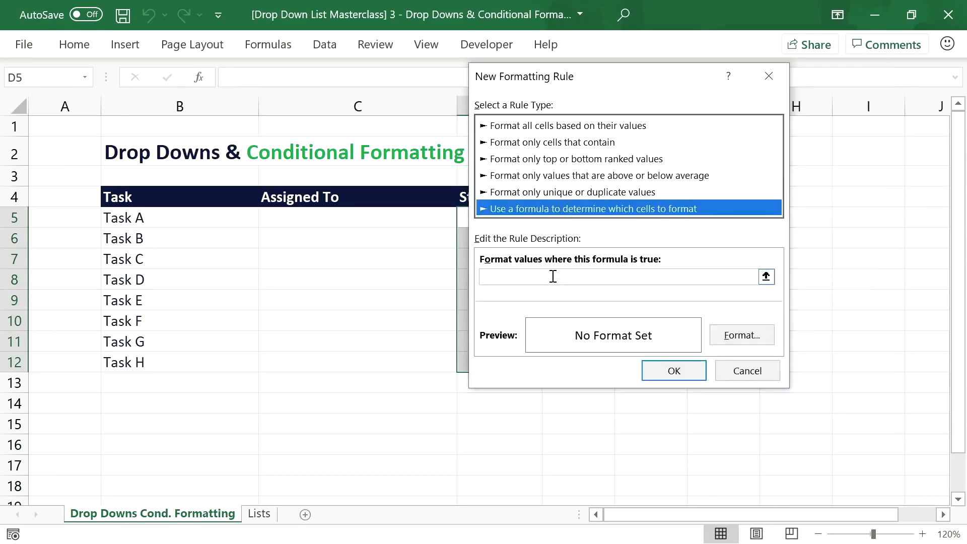
click(553, 277)
drag(600, 86, 697, 86)
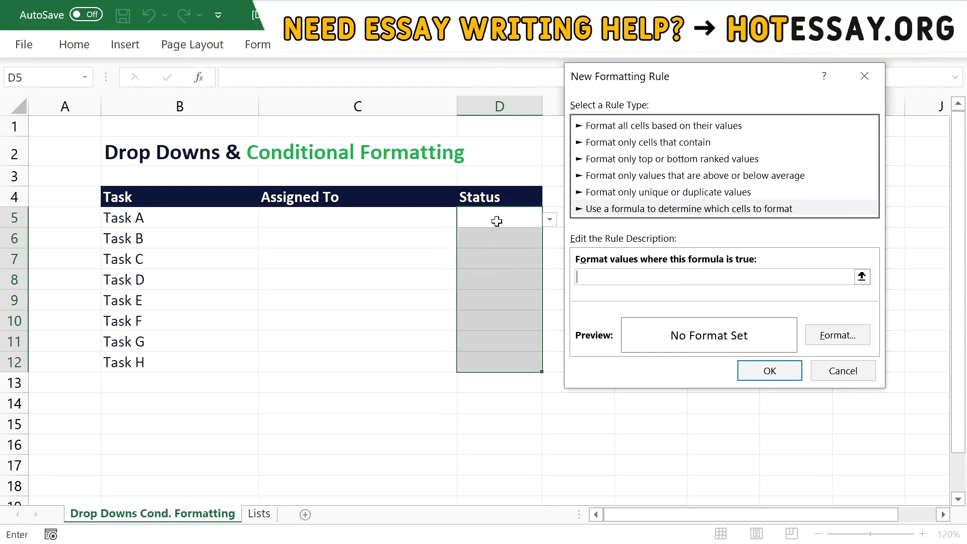
text(=)
click(496, 221)
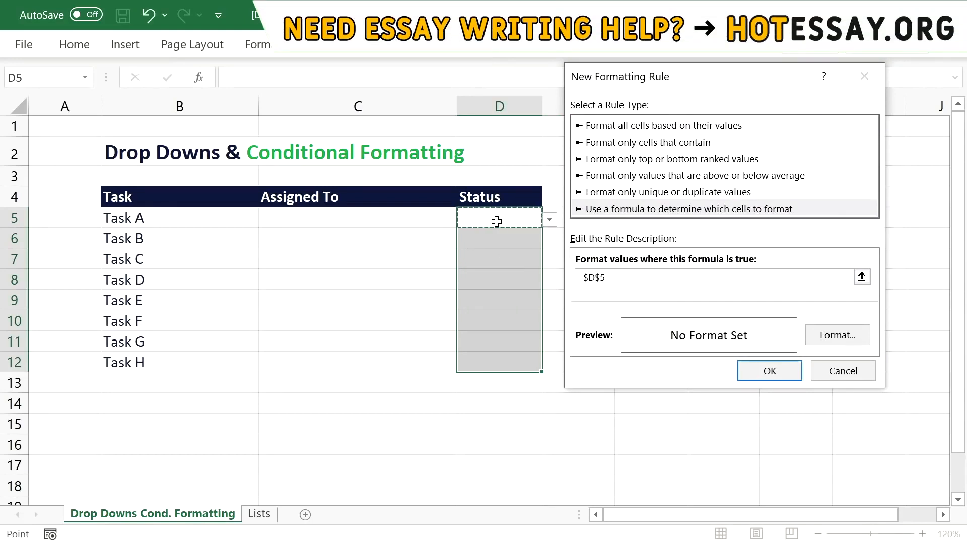
key(F4)
key(F4)
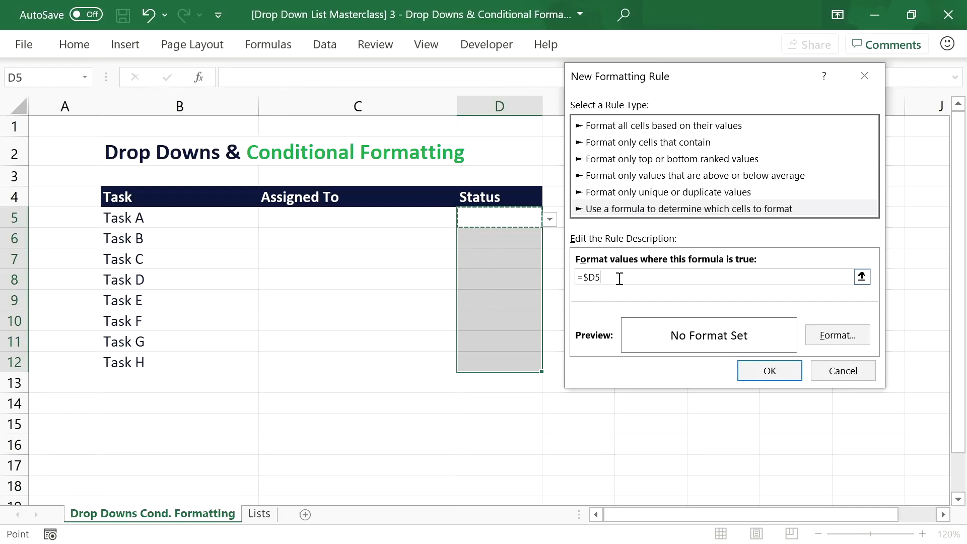
text(="Done)
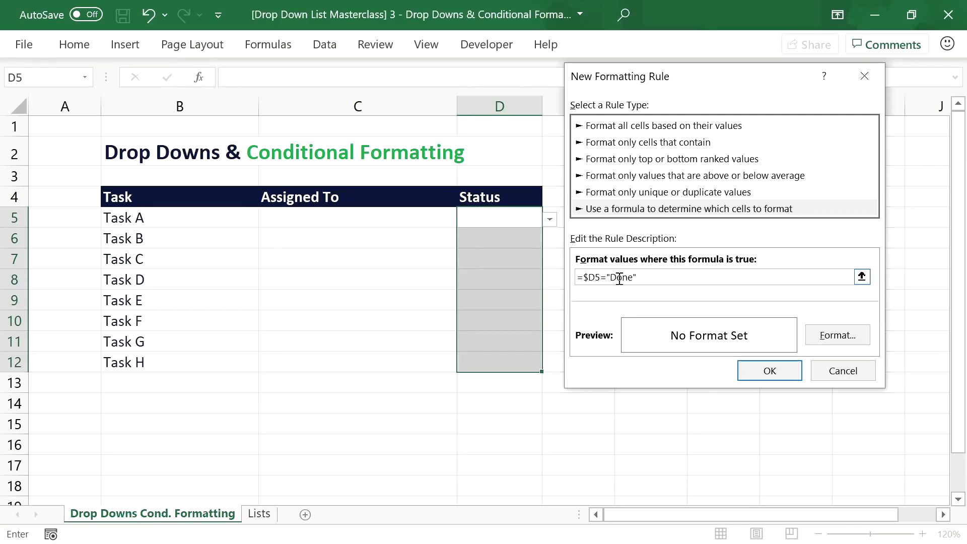
Step: Give the Done rule a green fill with a white font and apply it
click(821, 336)
click(625, 43)
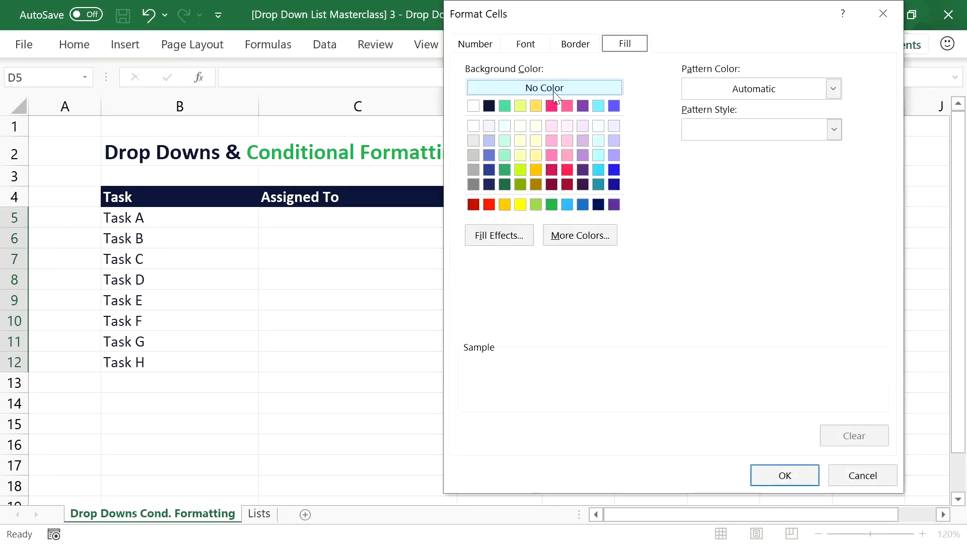
click(552, 205)
click(527, 45)
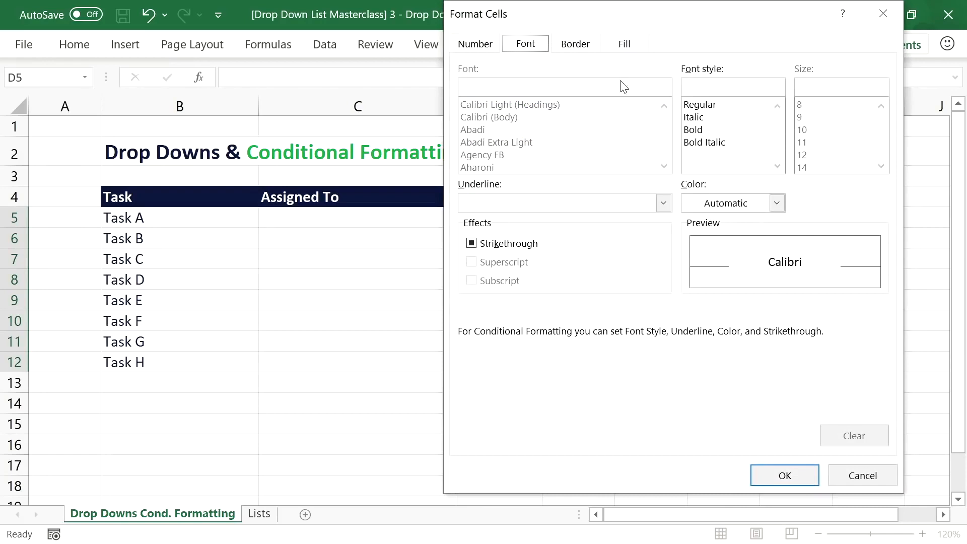
click(777, 203)
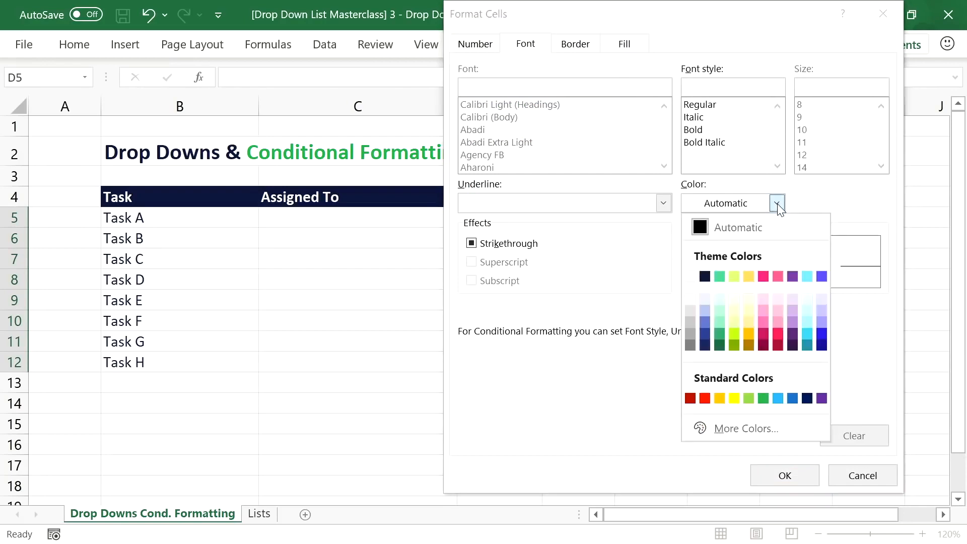
click(690, 277)
click(784, 474)
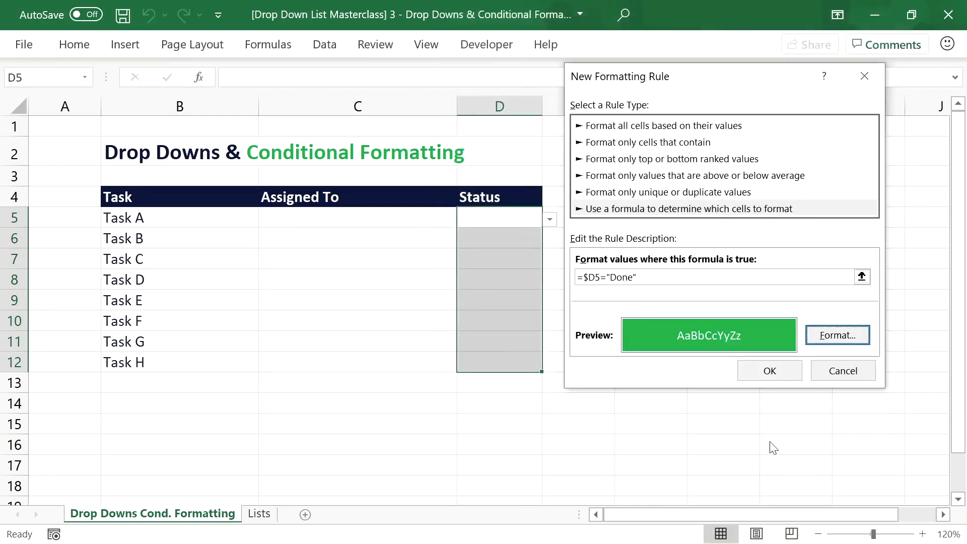
click(768, 372)
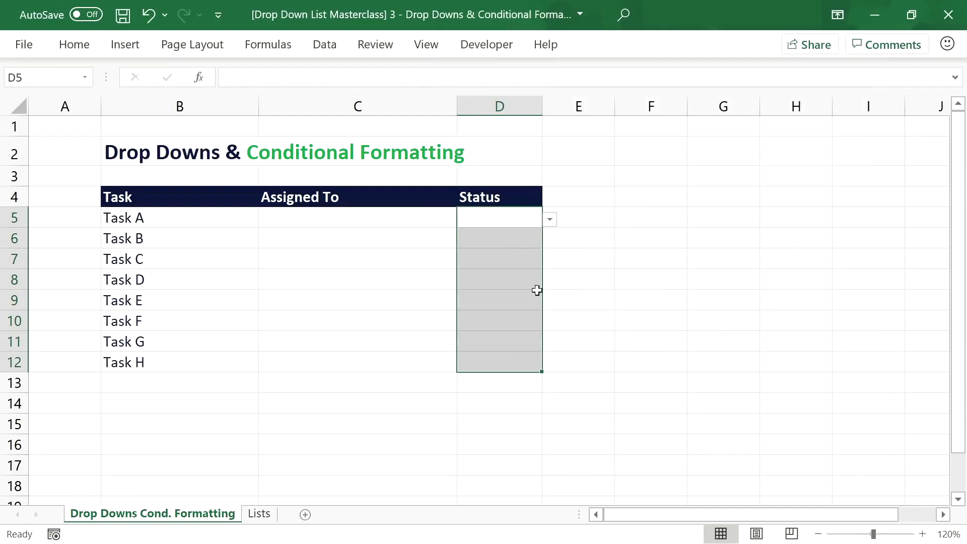
Step: Test the Done rule by choosing Done in D5 and Done and Open in D6, and clear both cells
click(524, 217)
click(550, 219)
click(485, 266)
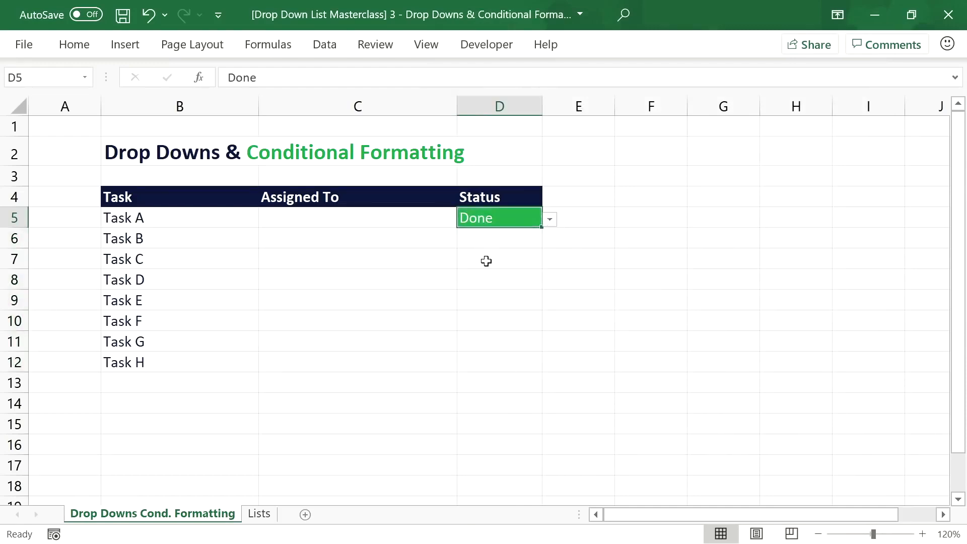
click(504, 244)
click(550, 240)
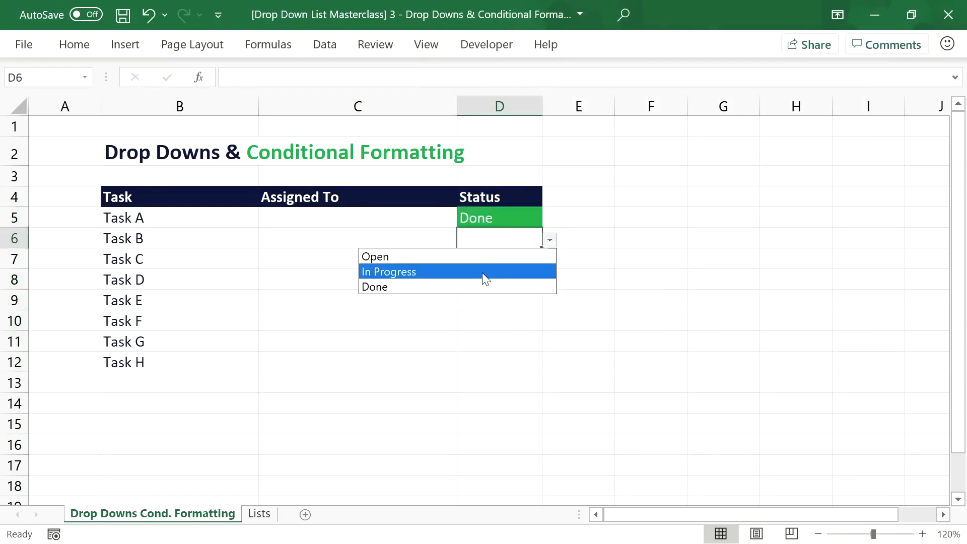
click(467, 286)
click(549, 240)
click(491, 256)
key(Delete)
click(494, 216)
key(Delete)
Step: Start another formula-based conditional formatting rule for D5:D12 with the formula =$D5="In Progress"
drag(494, 216, 497, 361)
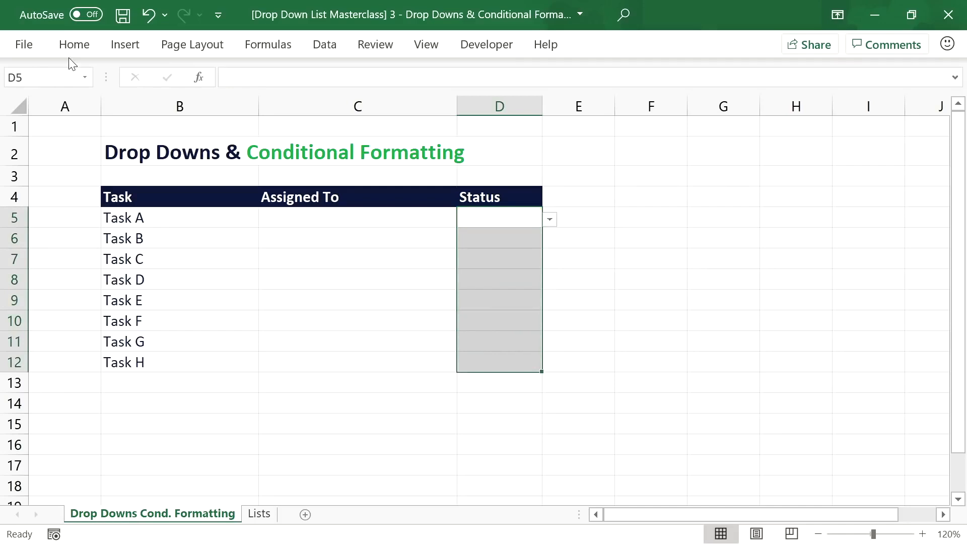
click(74, 44)
click(521, 65)
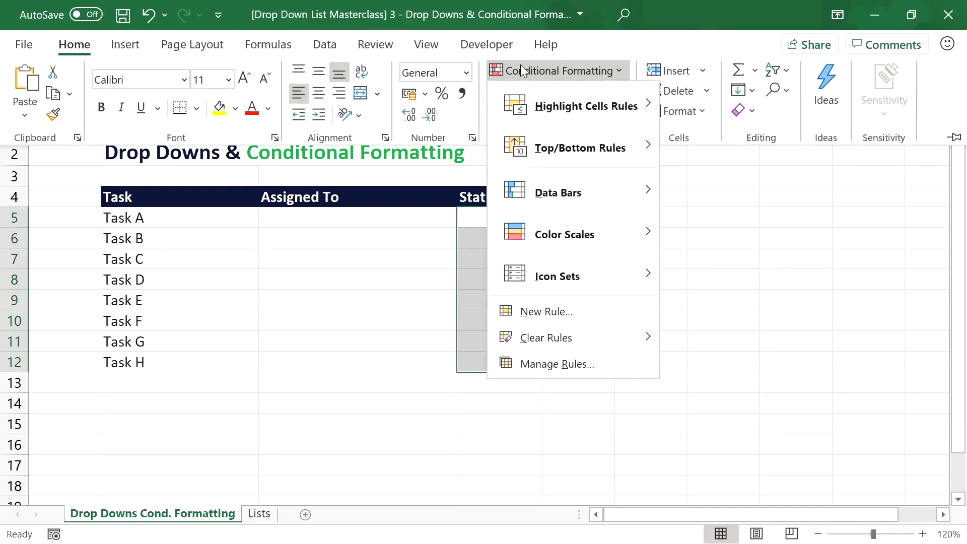
click(571, 313)
click(580, 193)
click(572, 261)
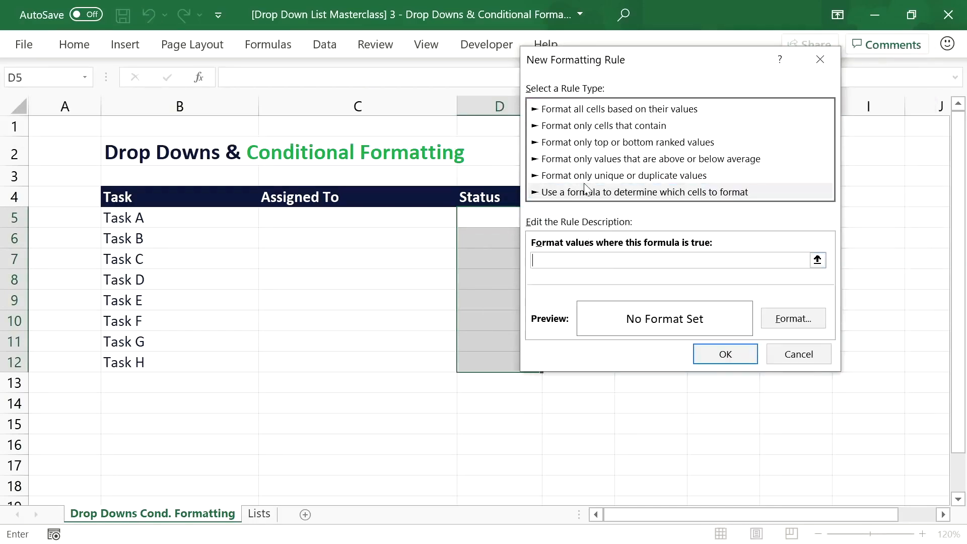
drag(611, 70, 631, 80)
click(509, 216)
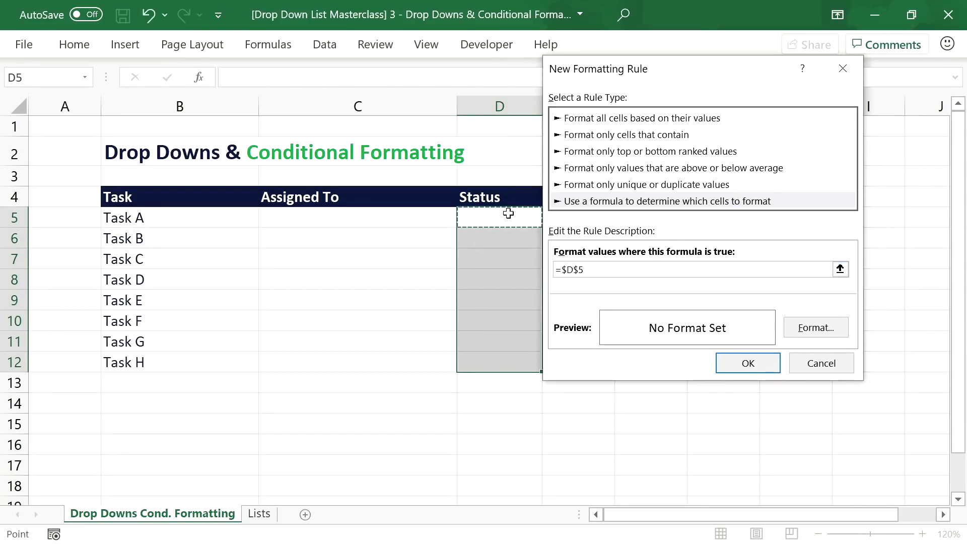
key(F4)
key(F4)
text(=)
text("In Progress")
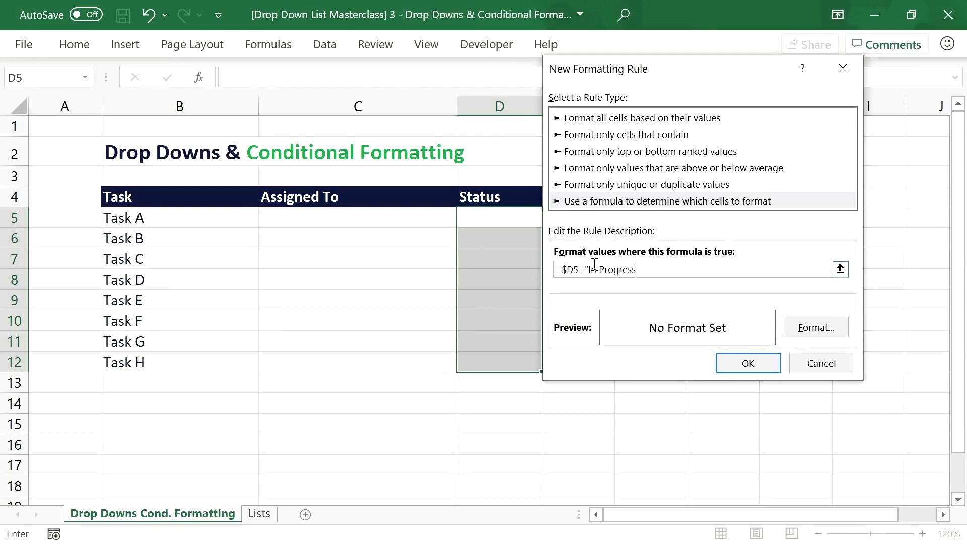
Step: Give the In Progress rule a grey fill with a white font and apply it
click(812, 327)
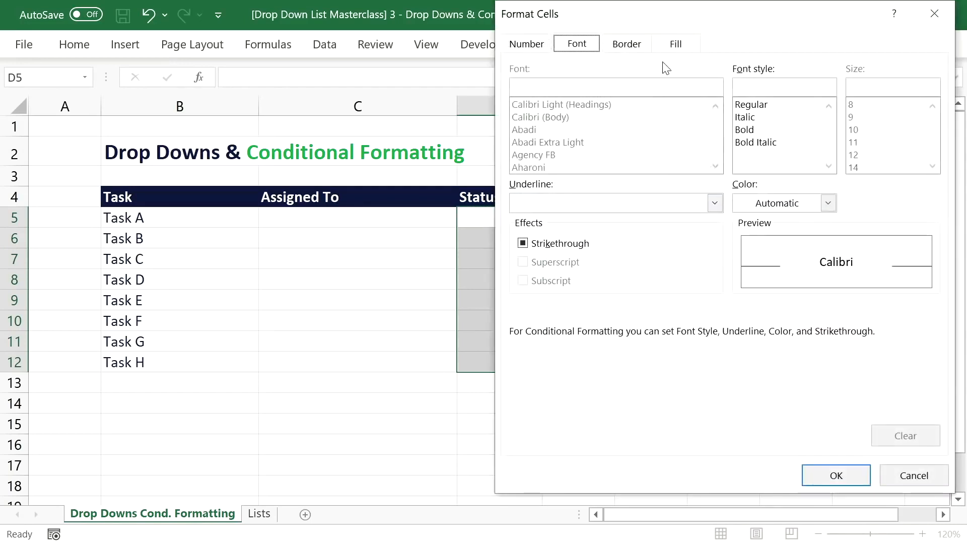
click(670, 51)
click(522, 158)
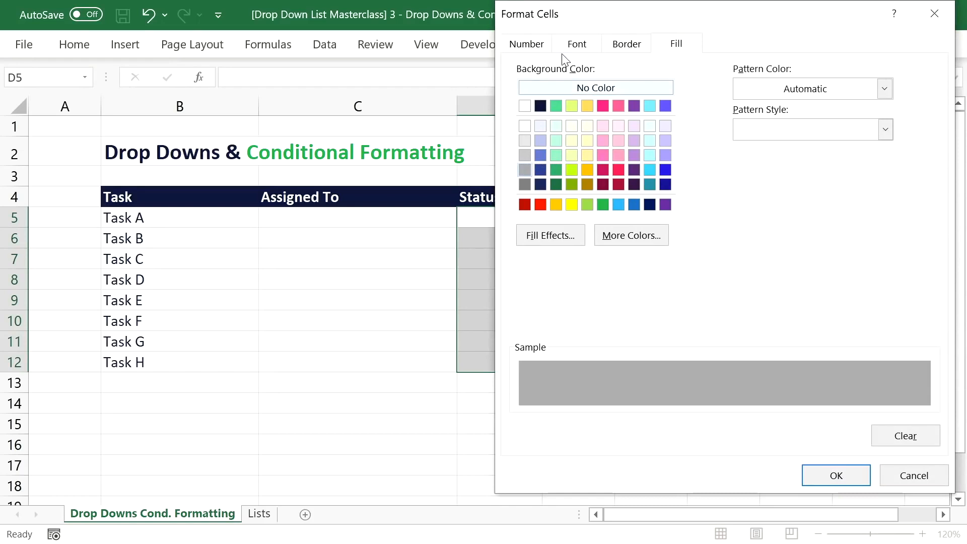
click(577, 50)
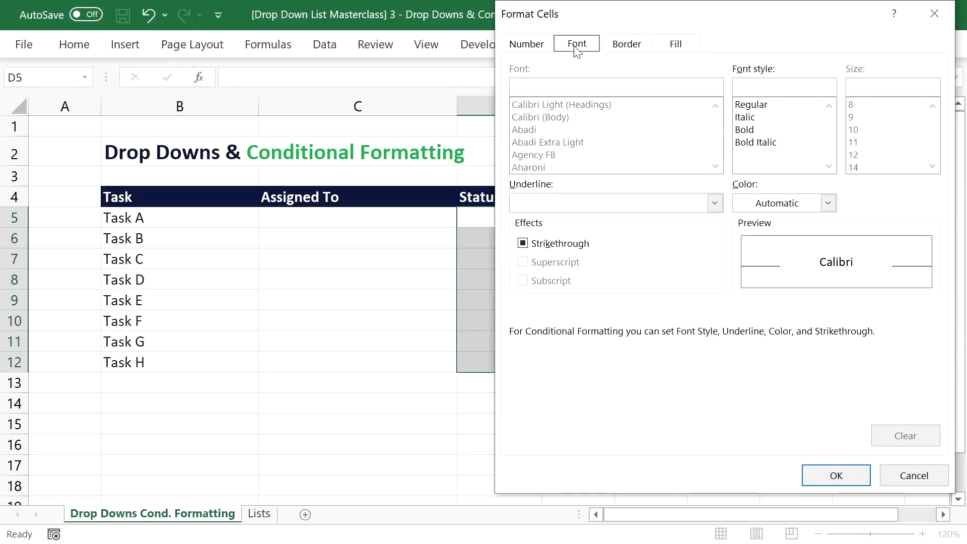
click(828, 203)
click(741, 276)
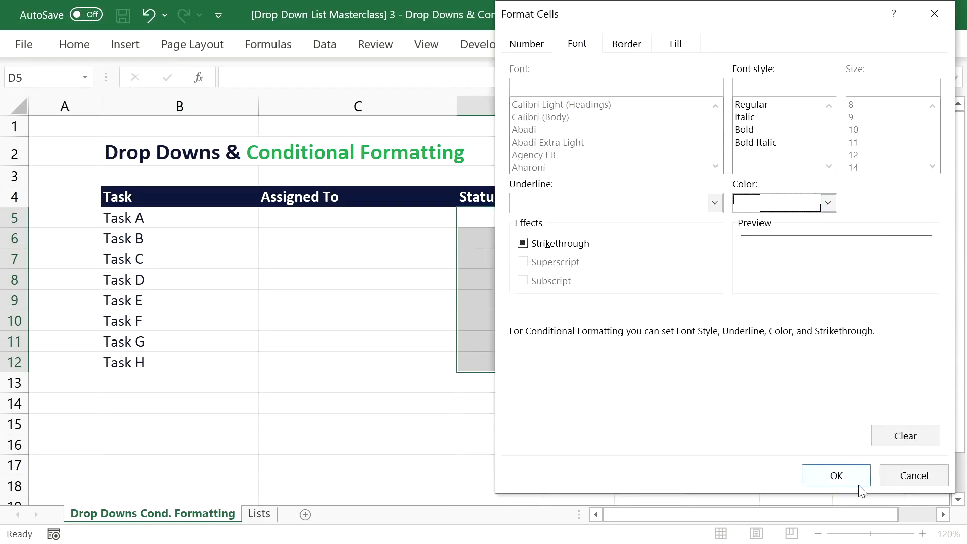
click(856, 481)
click(756, 366)
Step: Set the status of Task A to In Progress, Task B to Done and Task C to Open
click(511, 220)
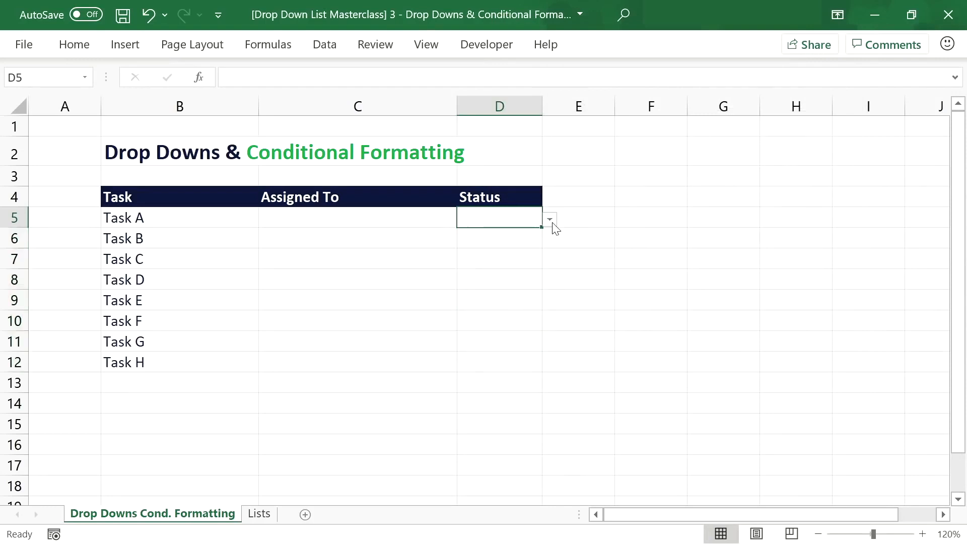
click(549, 220)
click(534, 251)
click(533, 240)
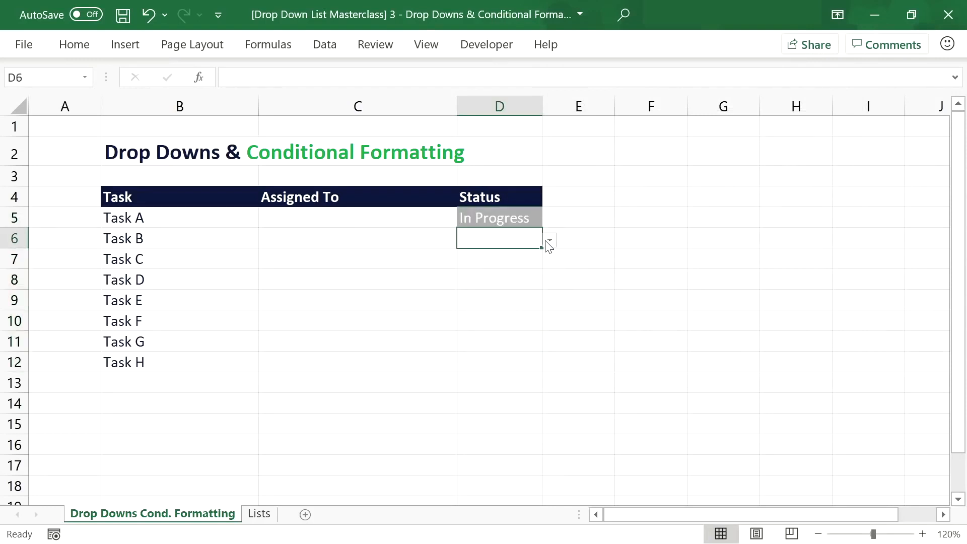
click(549, 240)
click(534, 286)
click(529, 257)
click(550, 260)
click(527, 274)
Step: Set the status of Task D to In Progress and Task E to Done
click(530, 278)
click(549, 280)
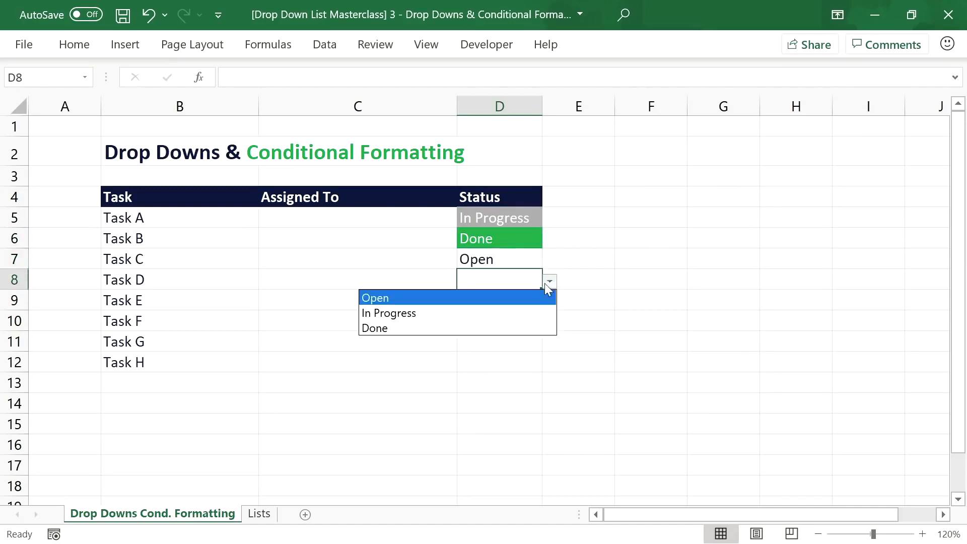
click(513, 307)
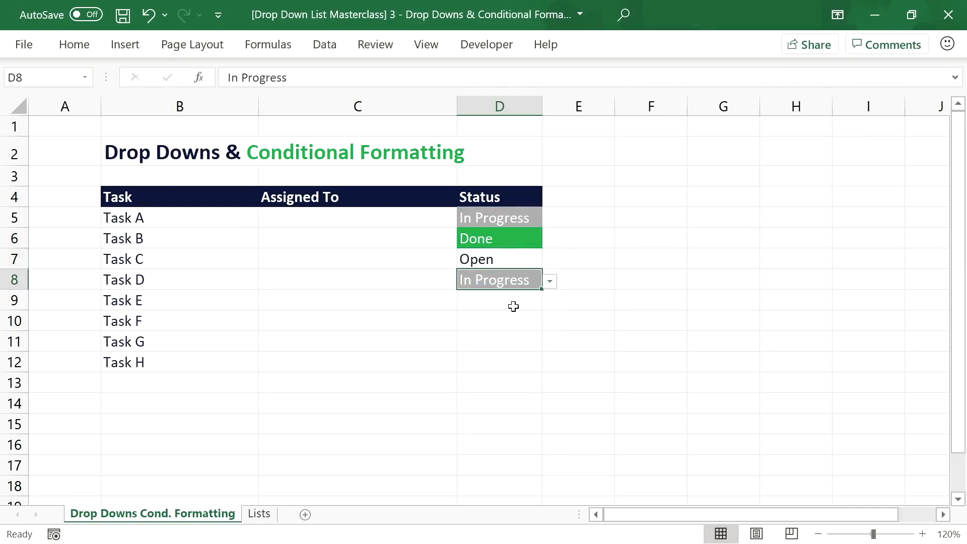
click(513, 307)
click(549, 301)
click(515, 344)
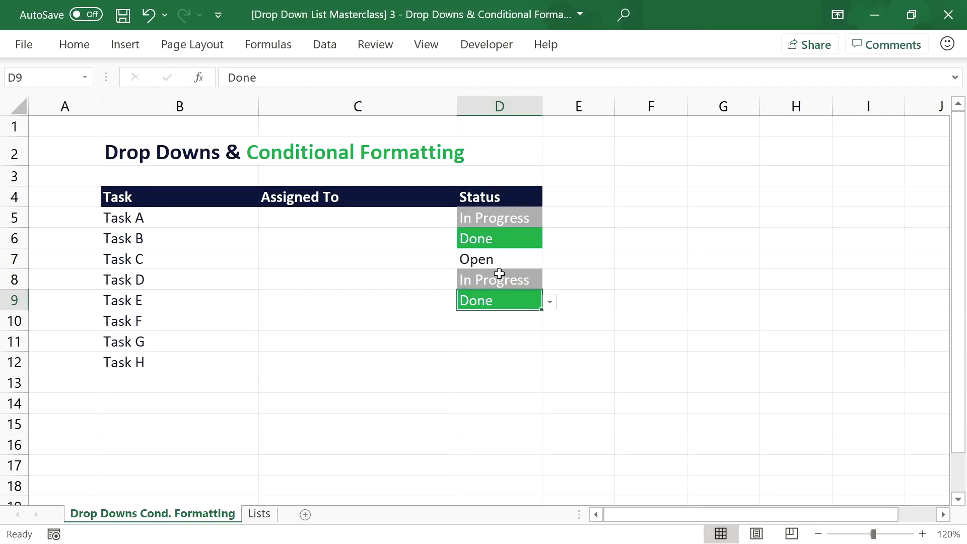
Step: Check the names offered by the Assigned To drop-down in C5 without choosing one
click(377, 217)
click(463, 220)
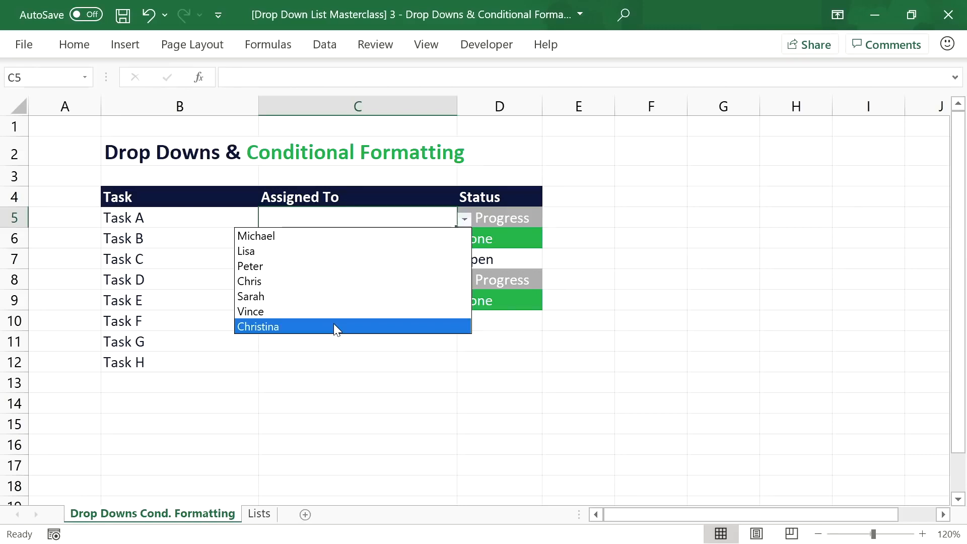
click(346, 217)
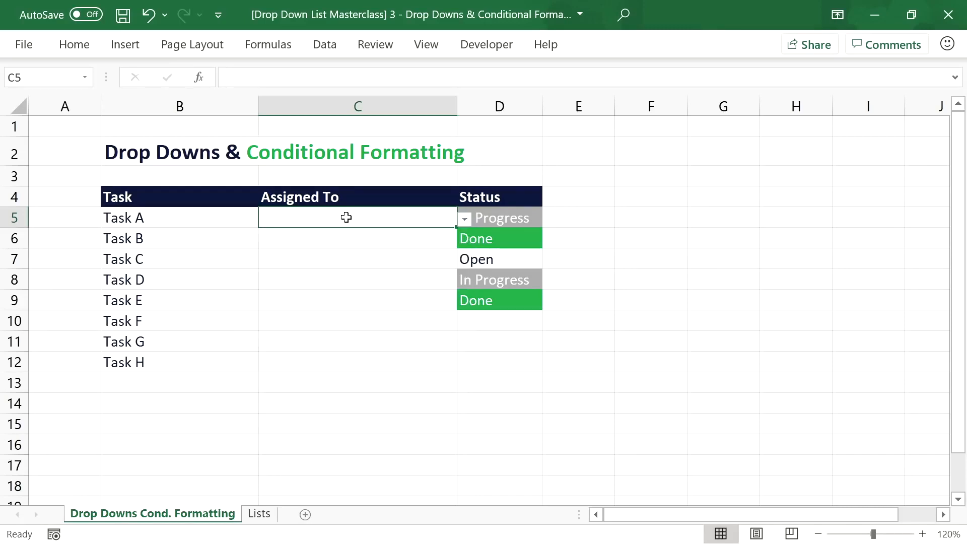
Step: Insert a blank column before the Assigned To column and shrink it to a narrow strip
click(356, 105)
right_click(354, 105)
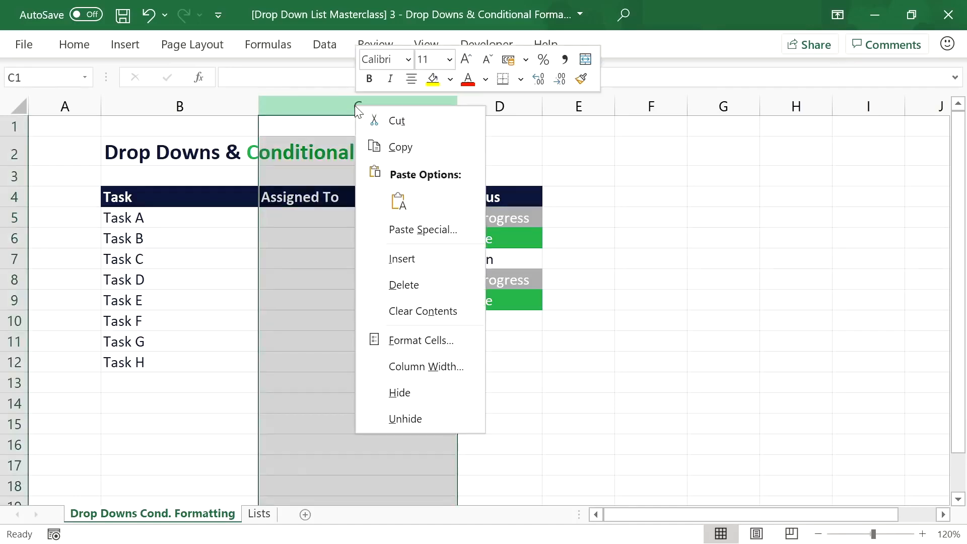
click(401, 258)
drag(419, 109, 270, 127)
click(265, 218)
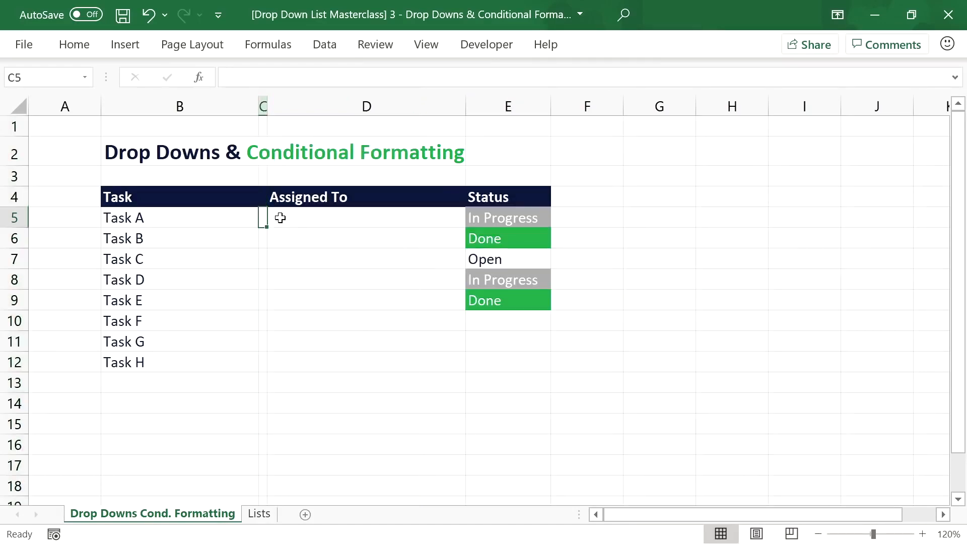
click(284, 218)
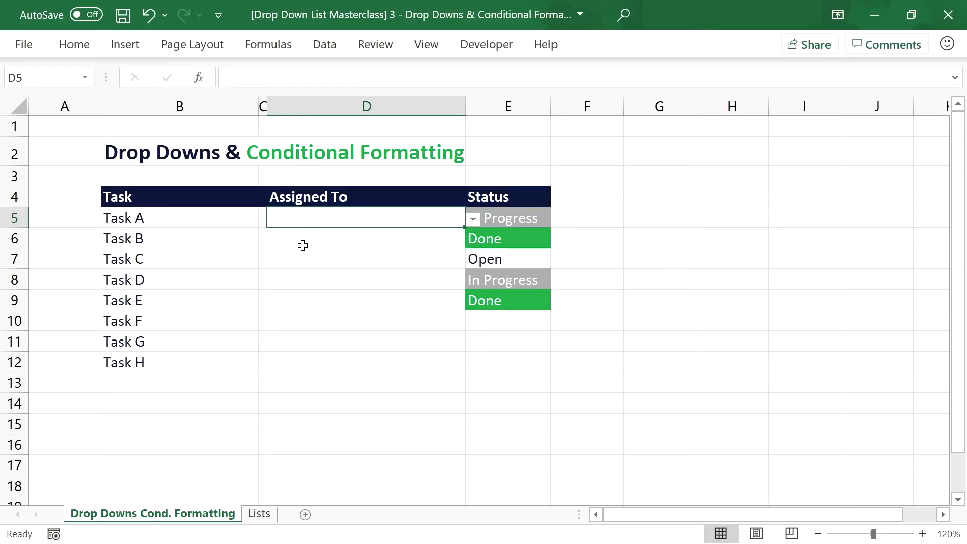
Step: On the Lists sheet, insert two blank columns before Status, making the first very narrow and the second moderately narrow
click(260, 515)
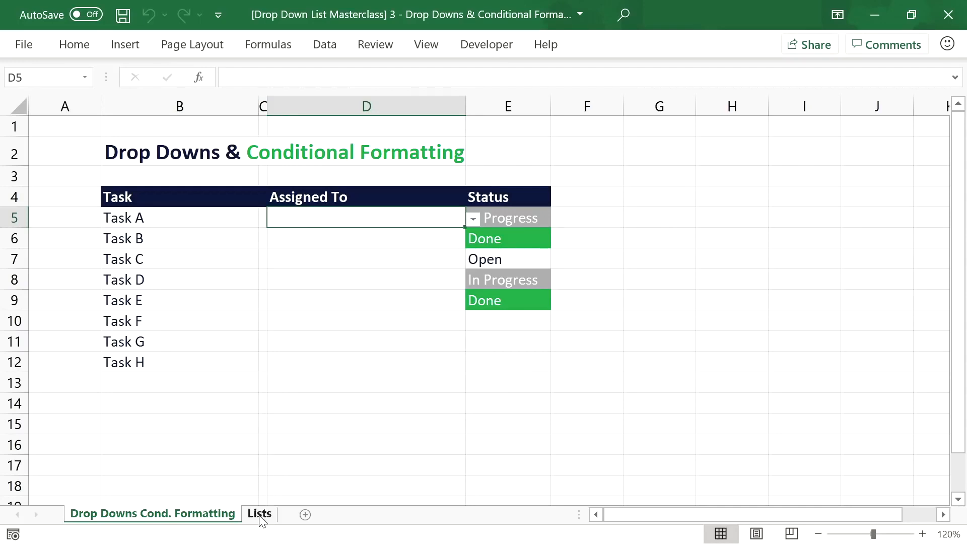
click(315, 106)
right_click(313, 107)
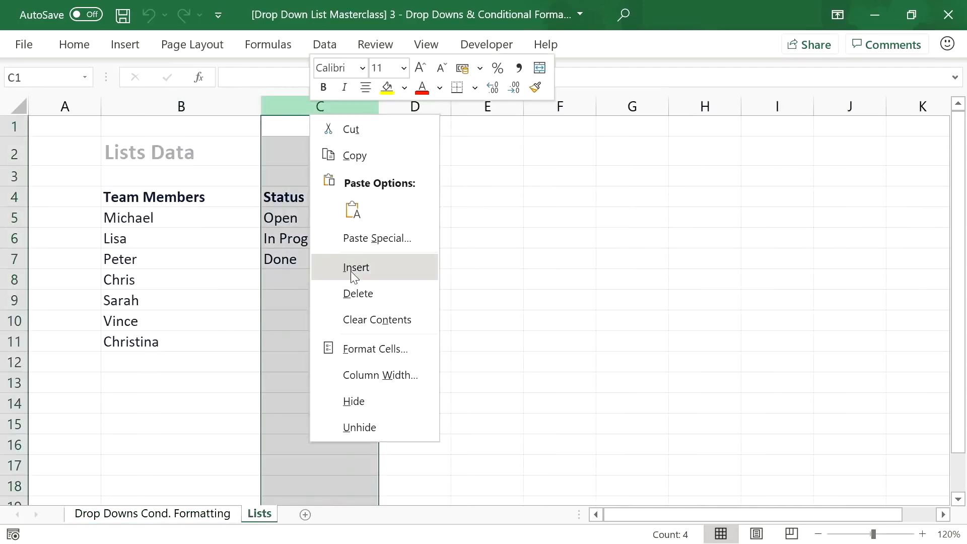
click(351, 267)
right_click(397, 105)
key(Escape)
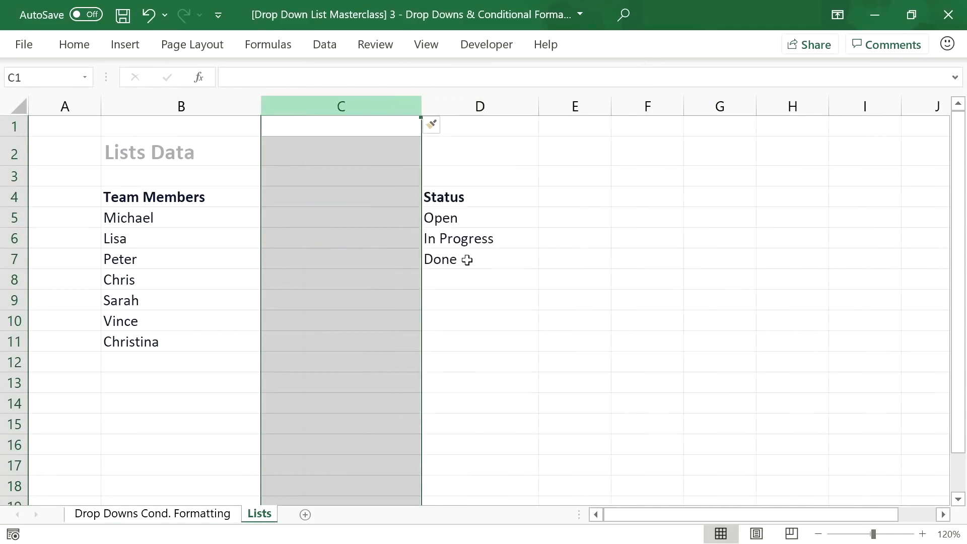
drag(422, 106, 276, 123)
drag(409, 112, 353, 120)
Step: Add a border line along the top of cells B5:C5, beneath the Team Members heading
click(191, 222)
drag(245, 223, 269, 218)
click(74, 43)
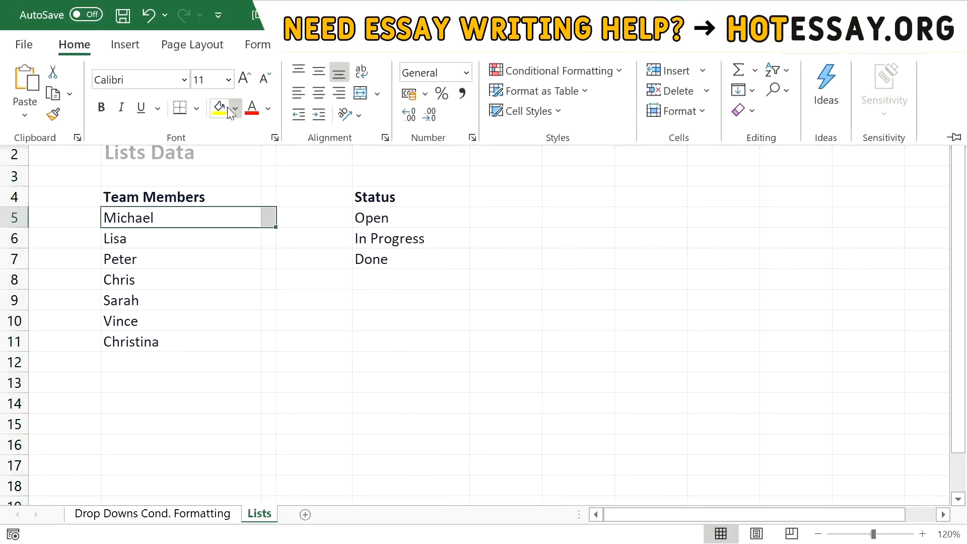
click(196, 108)
click(232, 212)
Step: Add a bottom border to cells B12:C12 and select the team member range B5:B12
click(208, 363)
drag(208, 364, 265, 360)
click(76, 45)
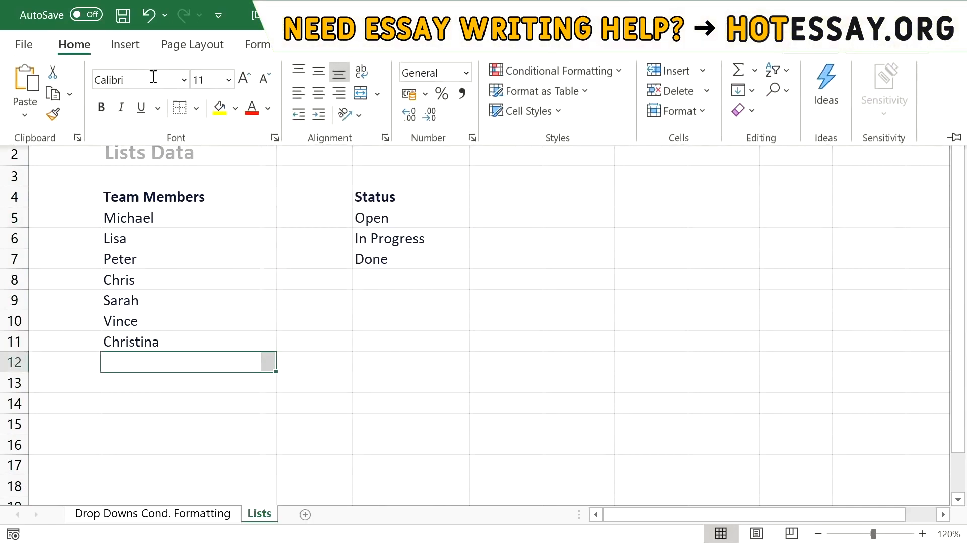
click(192, 111)
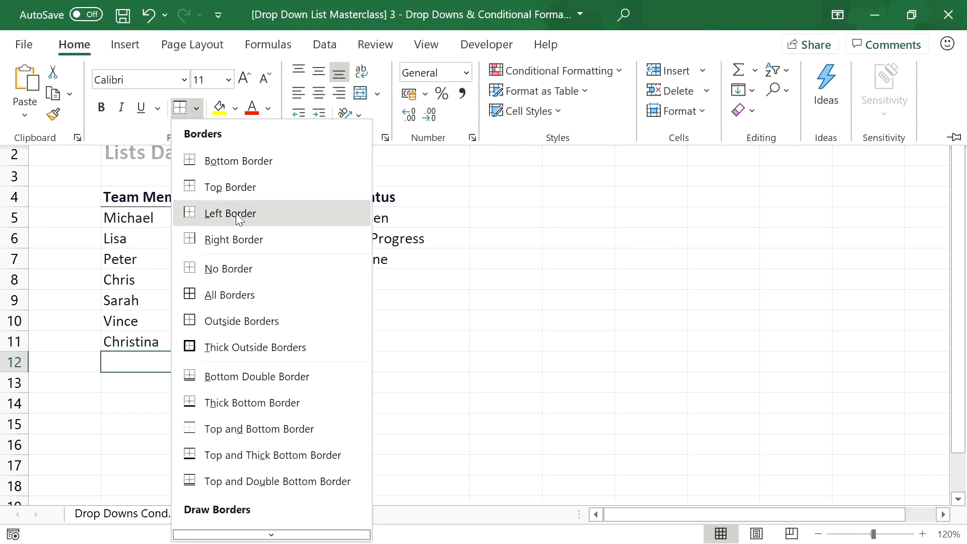
click(225, 162)
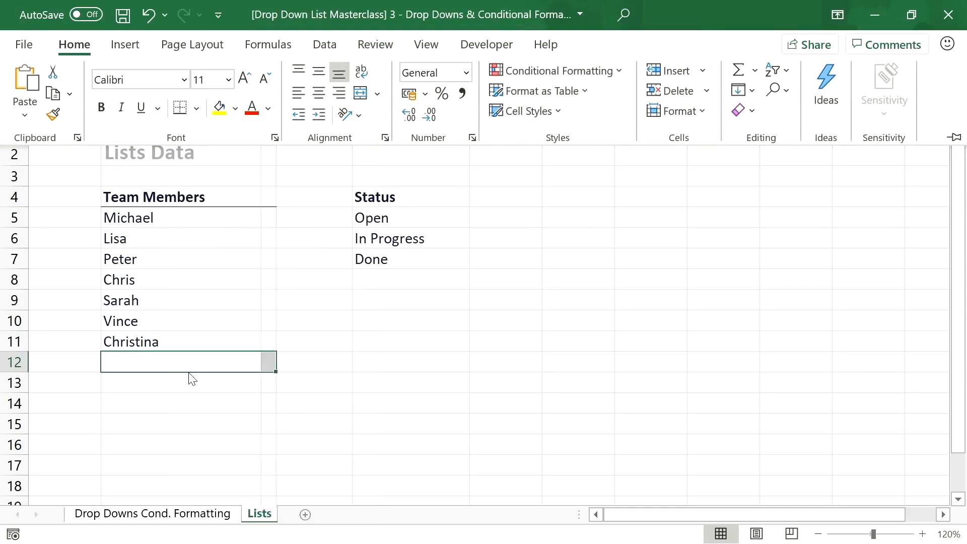
drag(179, 368, 181, 226)
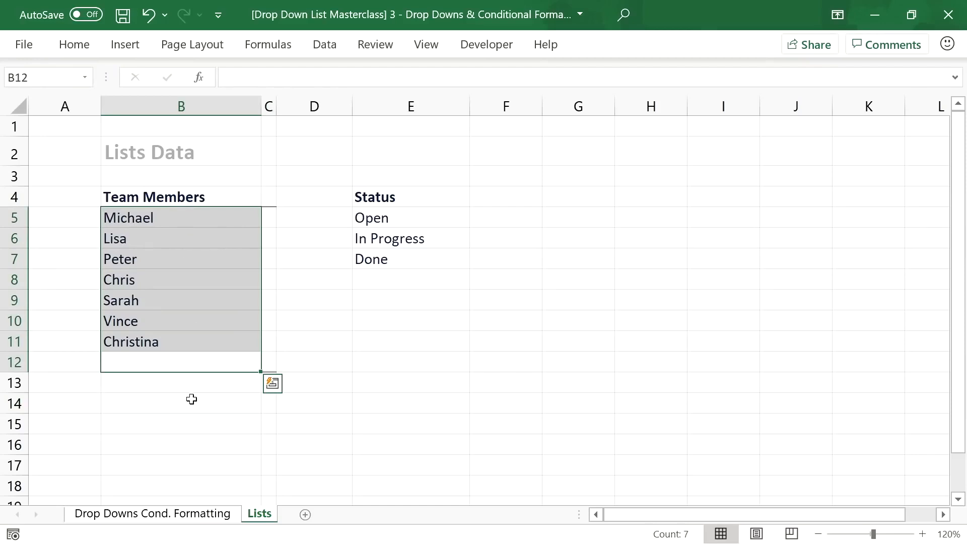
Step: On the Drop Downs Cond. Formatting sheet, start a formula-based conditional formatting rule for cells C5:C12
click(192, 521)
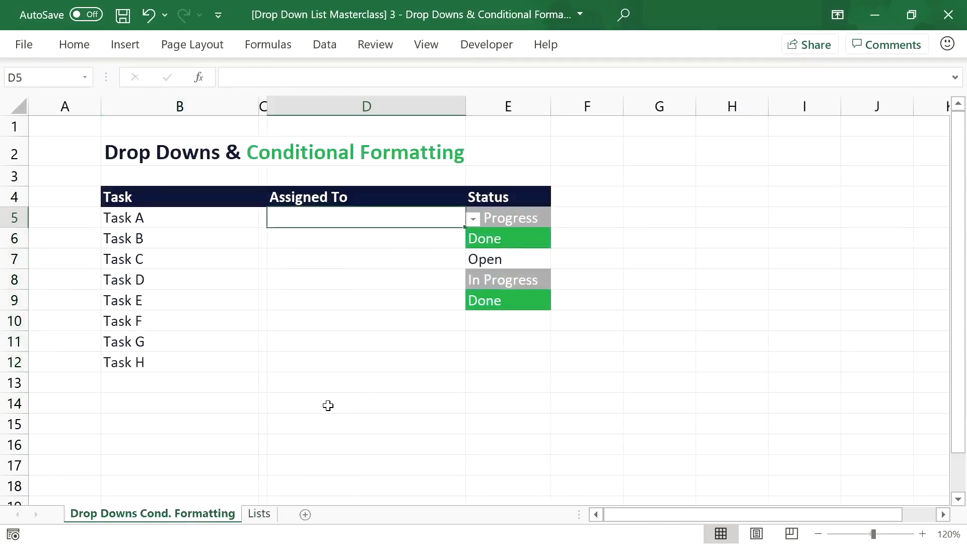
drag(262, 217, 267, 375)
click(73, 45)
click(545, 71)
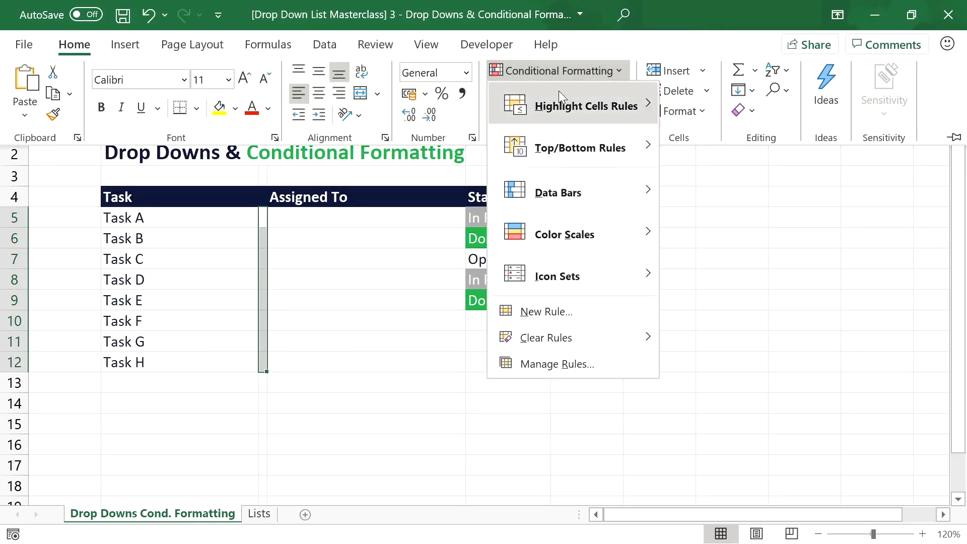
click(570, 312)
click(552, 168)
click(539, 237)
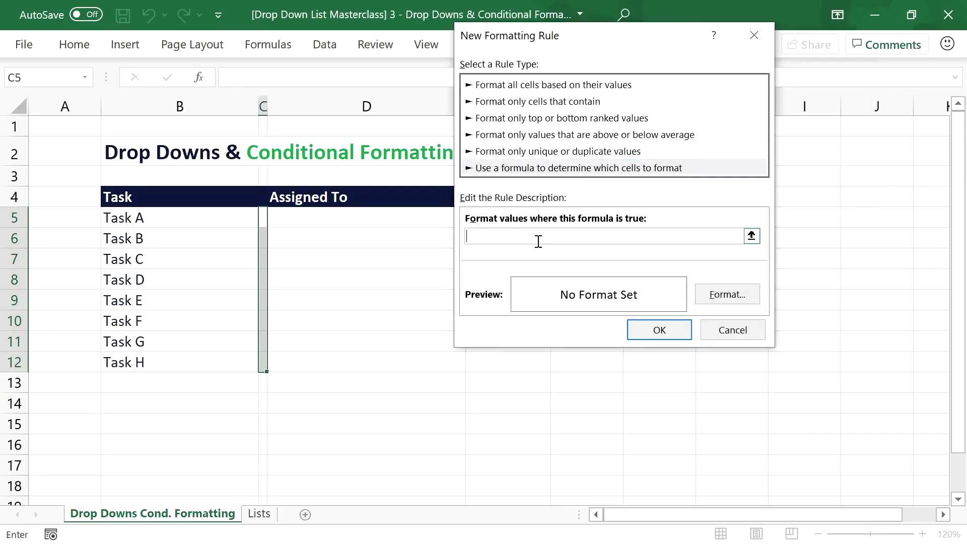
Step: Begin the rule formula with a column-locked, row-relative reference to the first Assigned To cell, =$D5
text(=)
click(311, 223)
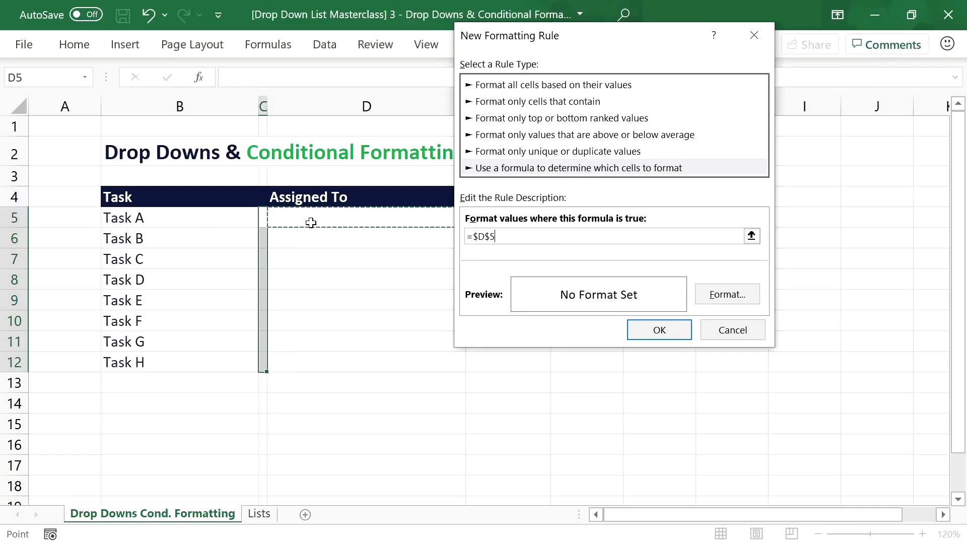
key(F4)
key(F4)
click(492, 240)
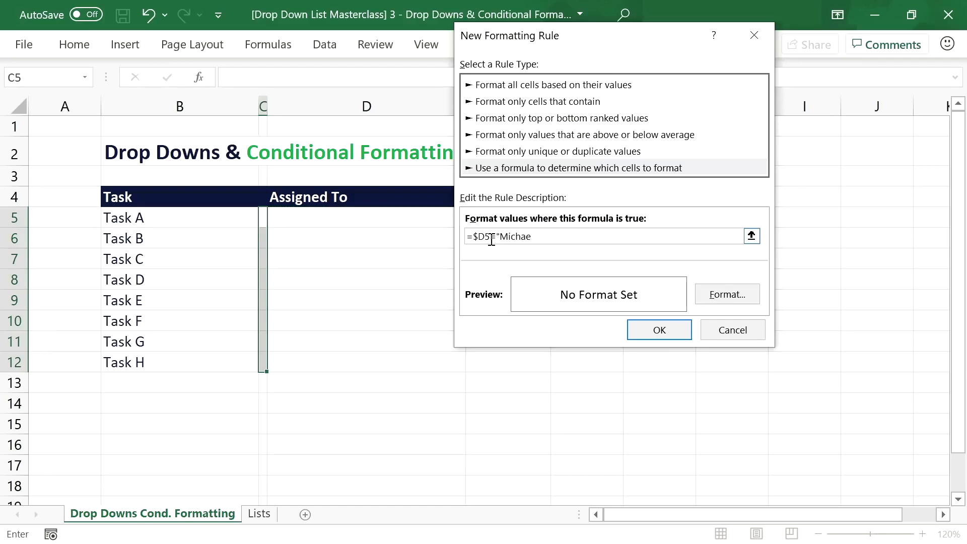
key(BackSpace)
key(BackSpace)
key(BackSpace)
key(BackSpace)
key(BackSpace)
key(BackSpace)
key(BackSpace)
Step: Complete the rule formula as =$D5=Lists!$B$5 and give it a light green fill
click(266, 520)
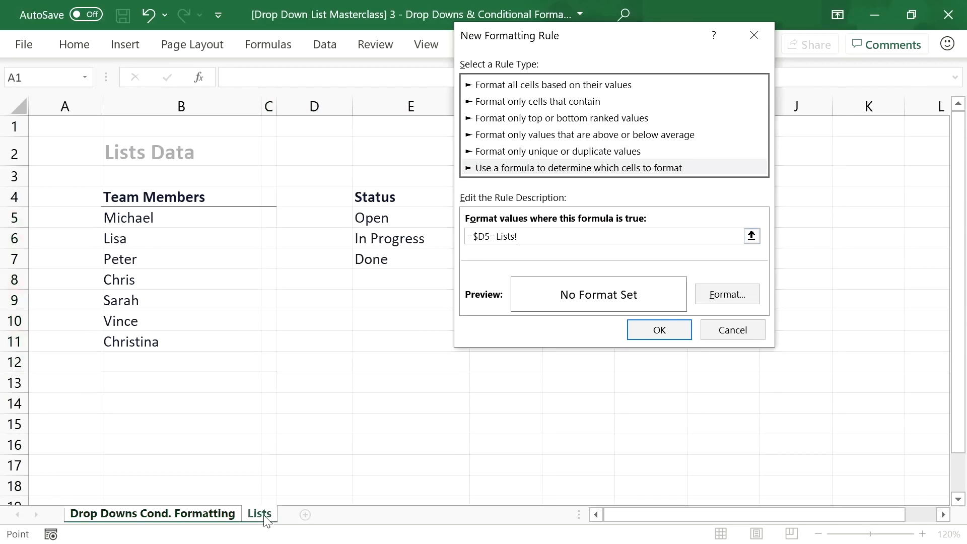
click(132, 219)
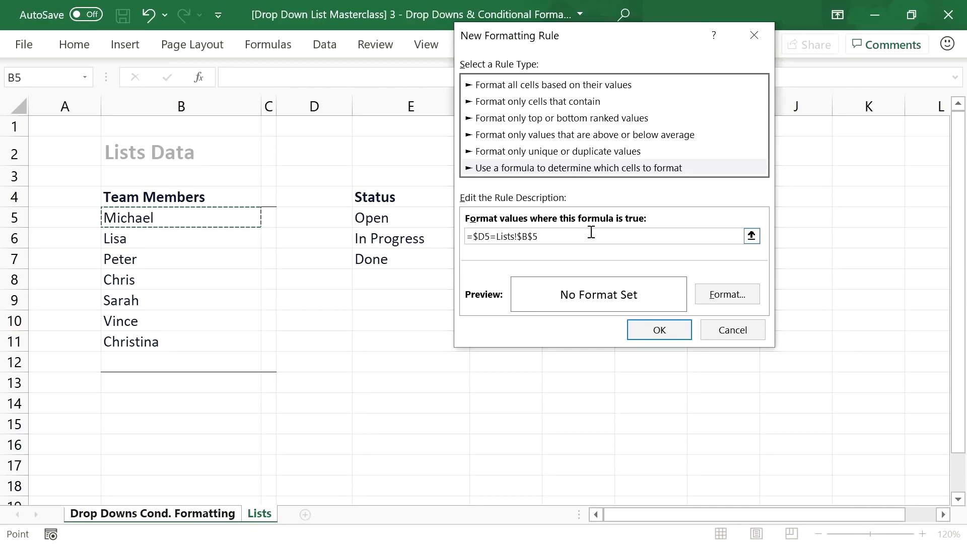
click(701, 295)
click(607, 47)
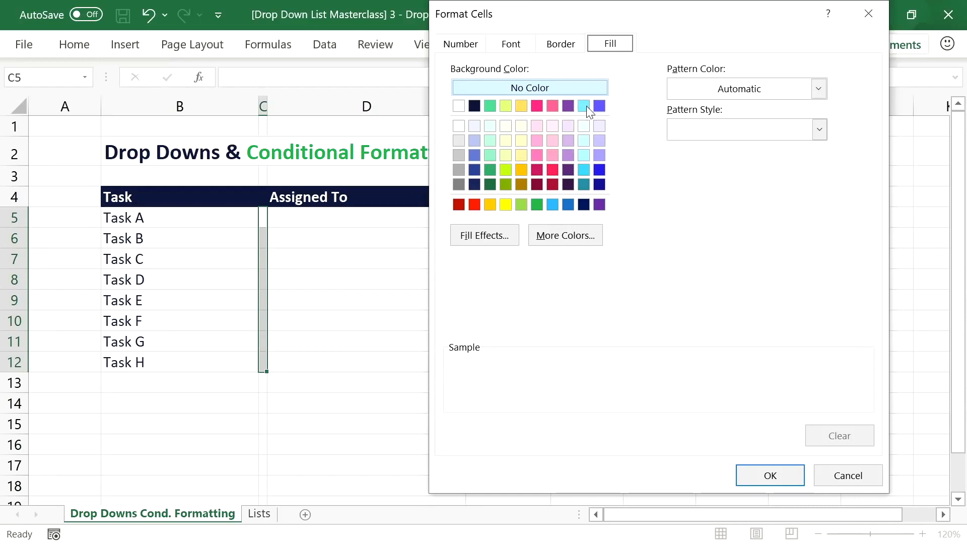
click(495, 104)
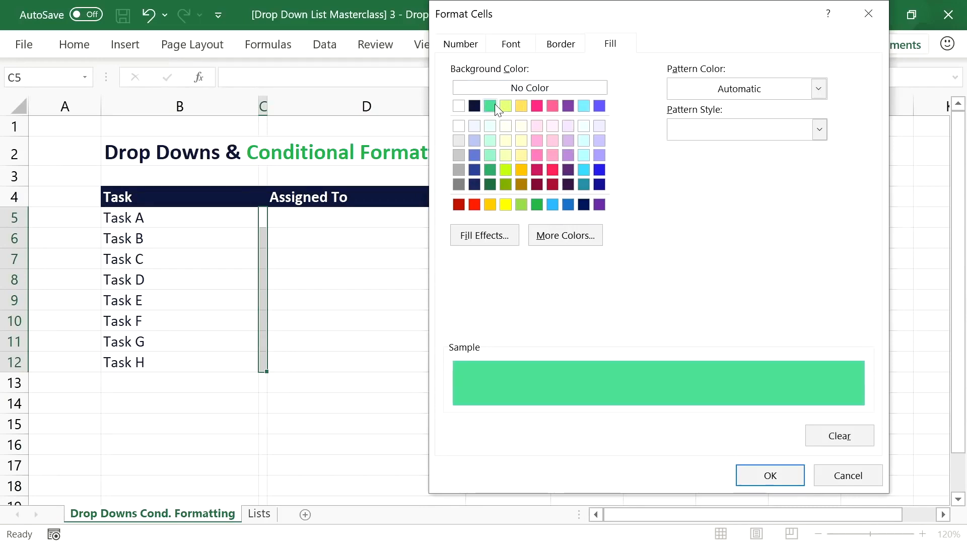
click(766, 476)
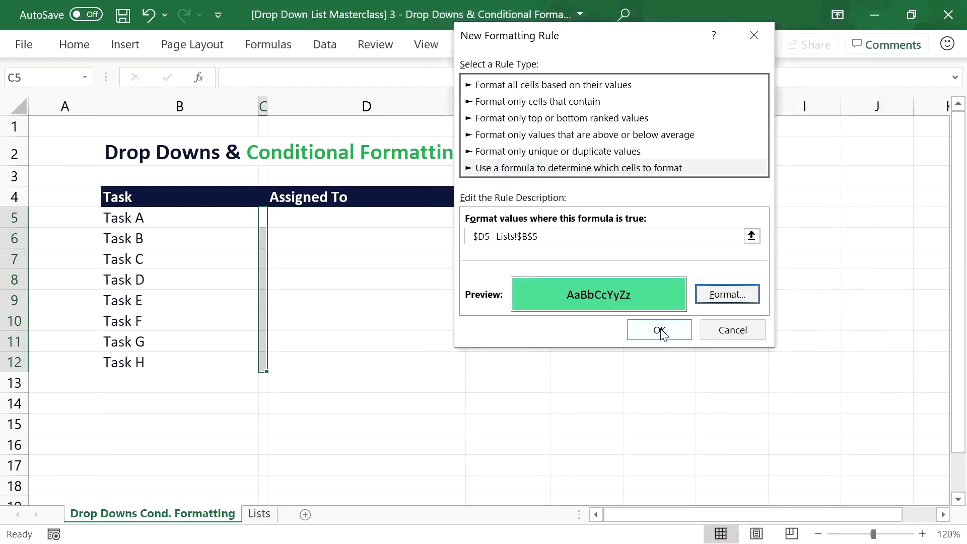
Step: Copy the formula =$D5=Lists!$B$5 for reuse and save the rule
drag(570, 236, 450, 235)
key(ctrl+c)
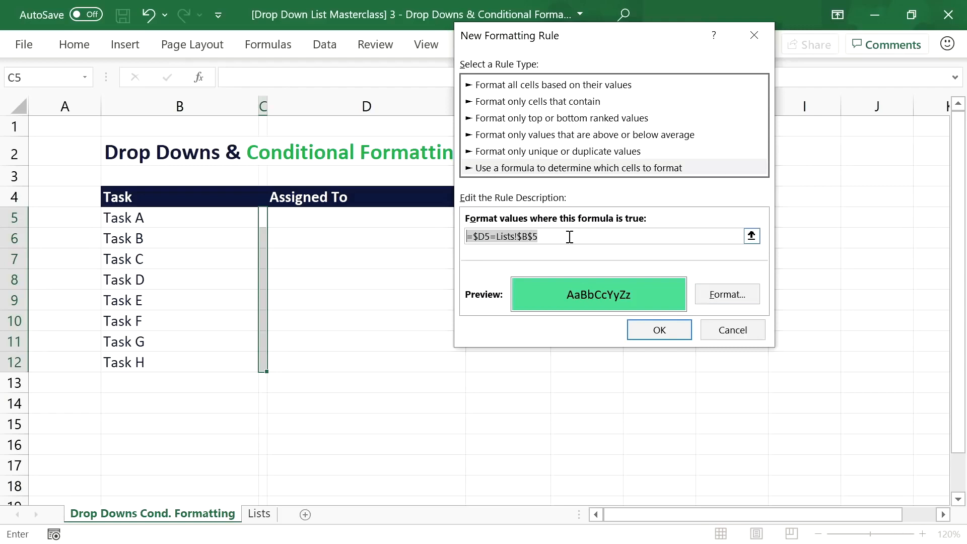
click(659, 330)
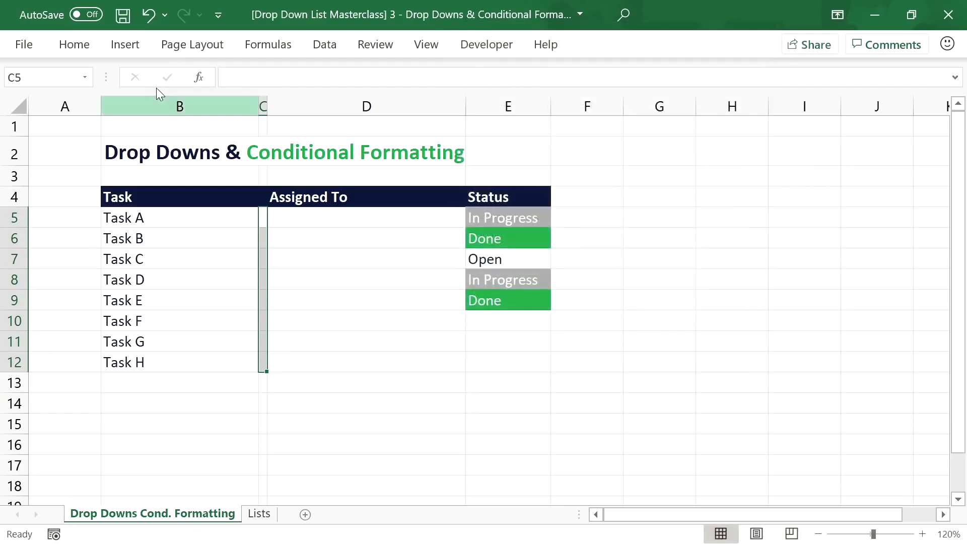
Step: Open the Conditional Formatting Rules Manager for the selected cells C5:C12 and reposition its window over the sheet
click(74, 44)
click(515, 70)
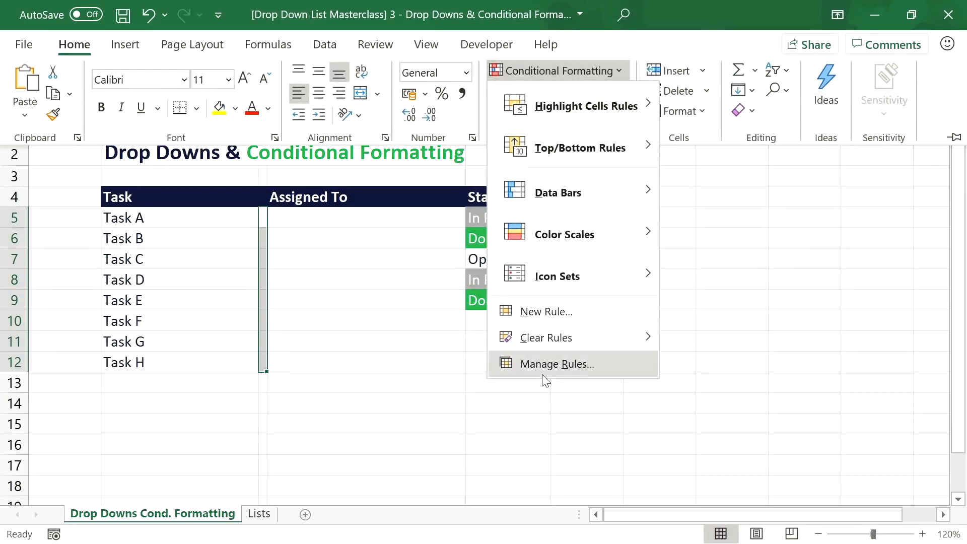
click(538, 370)
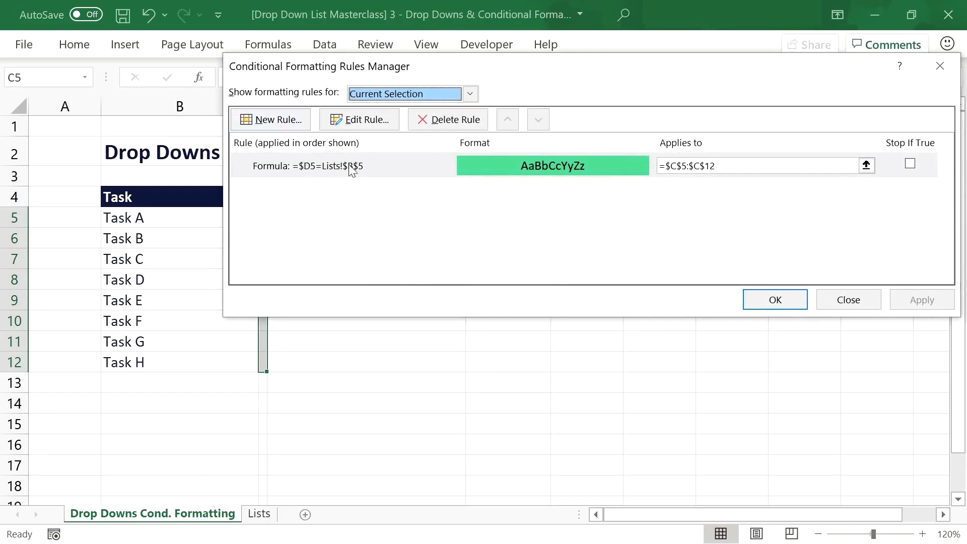
drag(408, 67, 512, 86)
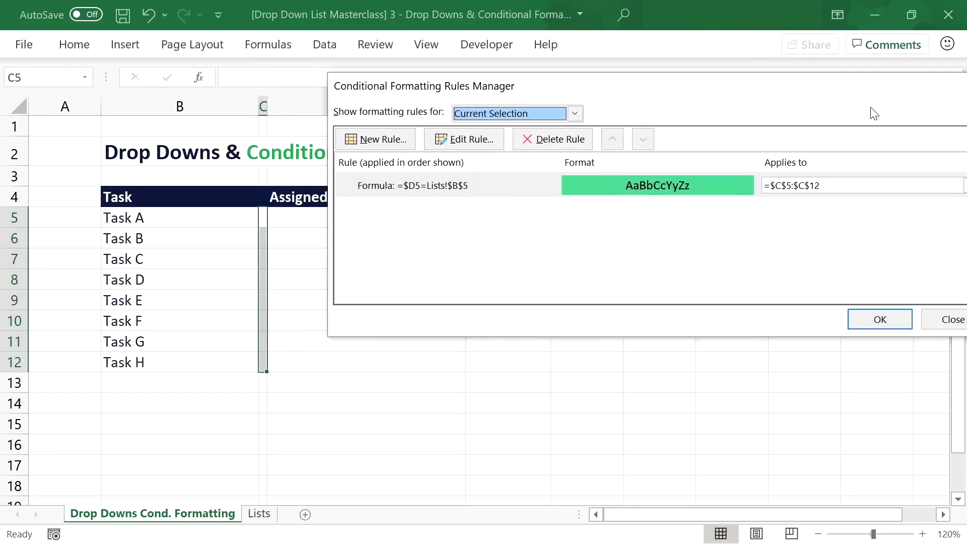
drag(857, 85, 765, 105)
drag(842, 113, 731, 132)
drag(669, 129, 688, 128)
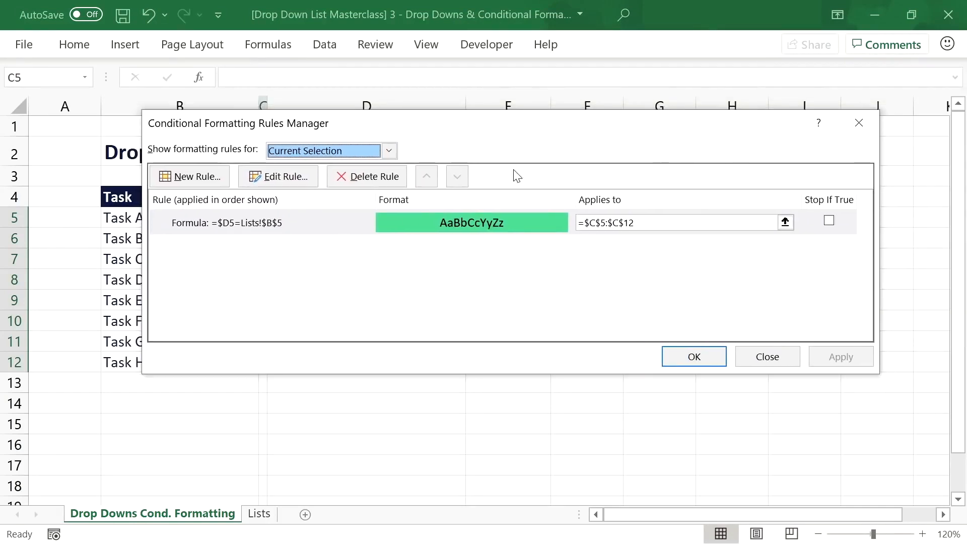
Step: Add a second formula rule, =$D5=Lists!$B$6, with a yellow-green fill
click(223, 180)
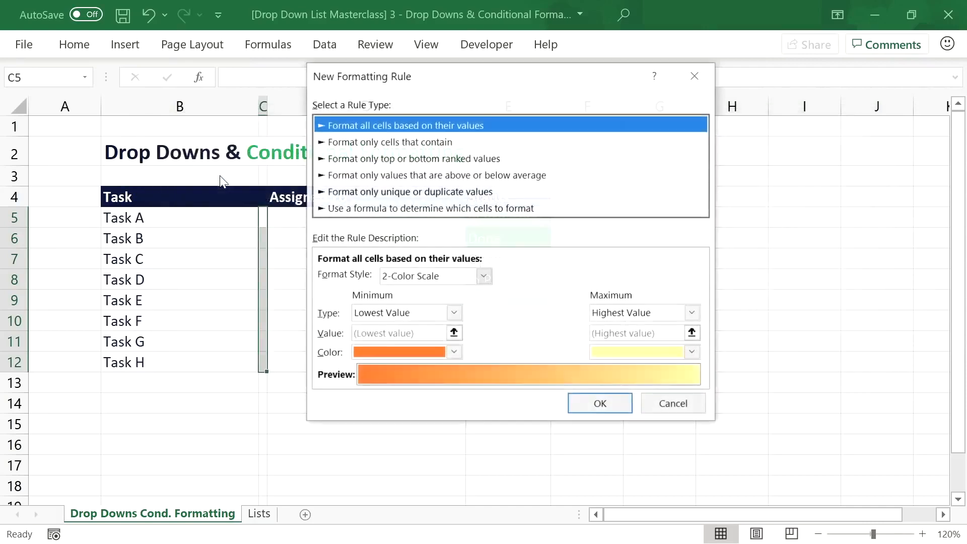
click(396, 211)
click(392, 277)
key(ctrl+v)
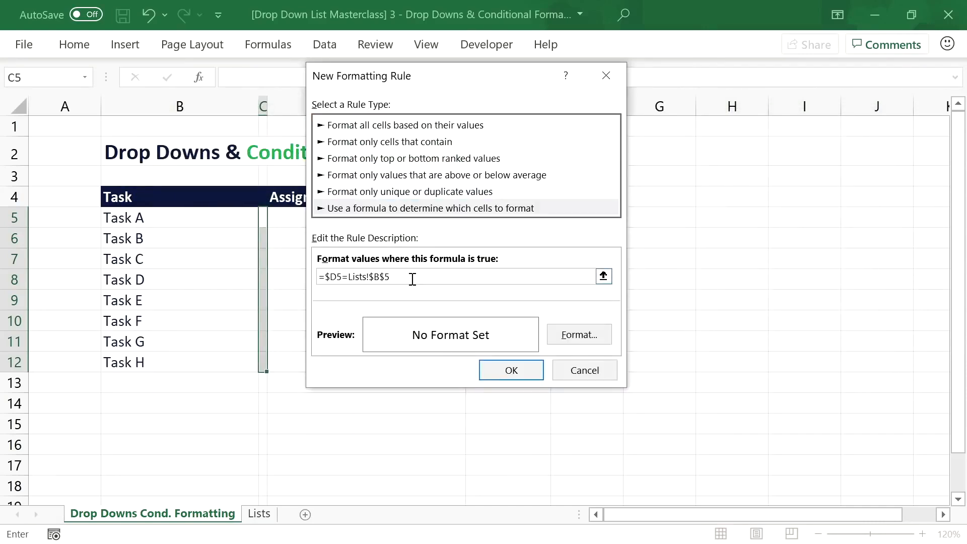
click(571, 332)
click(357, 105)
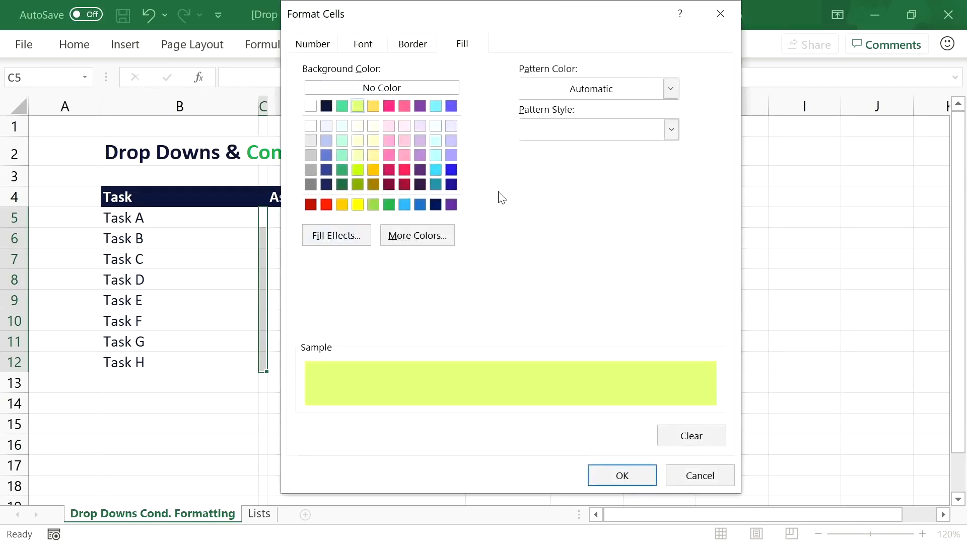
click(613, 476)
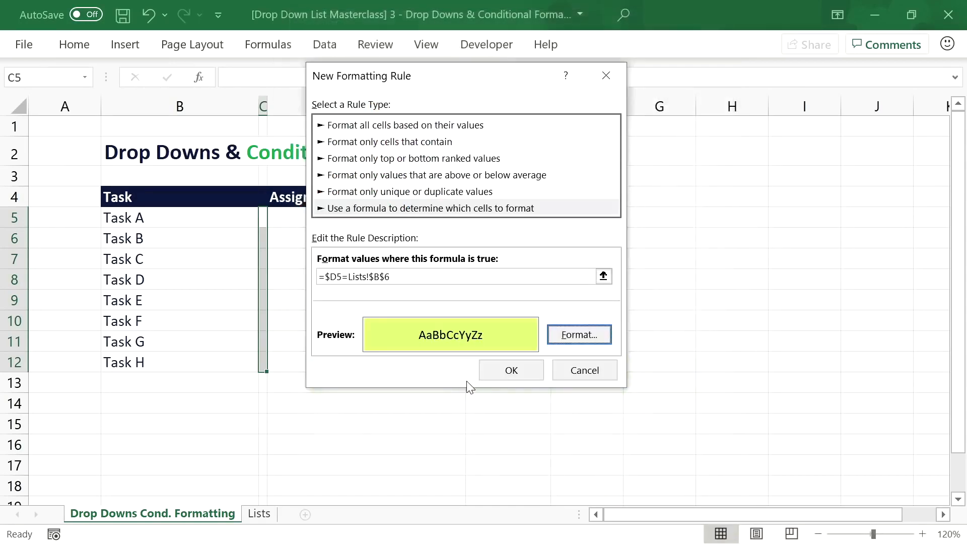
click(510, 366)
Step: Add a third formula rule, =$D5=Lists!$B$7, with a golden yellow fill
click(208, 183)
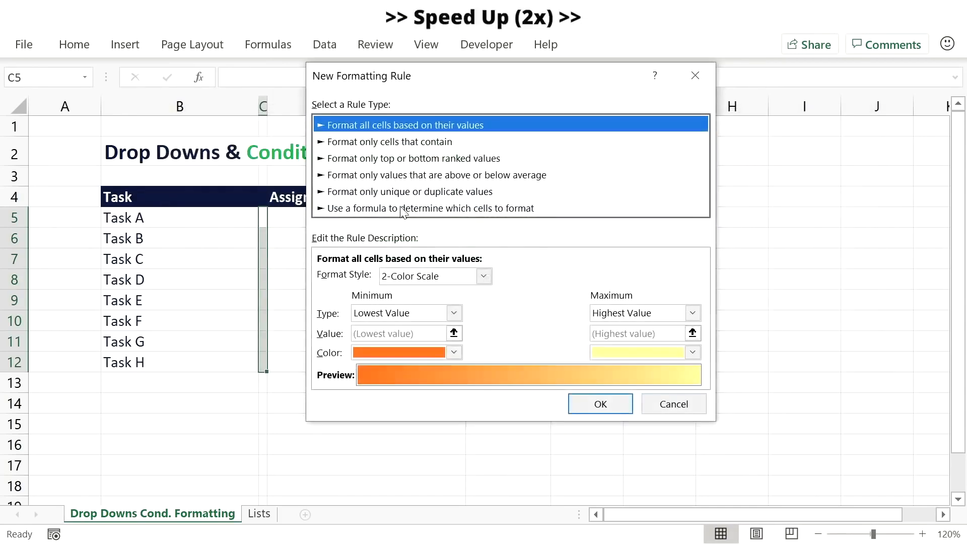
click(403, 208)
click(393, 276)
text(=$D5=Lists!$B$5)
key(BackSpace)
text(6)
click(580, 334)
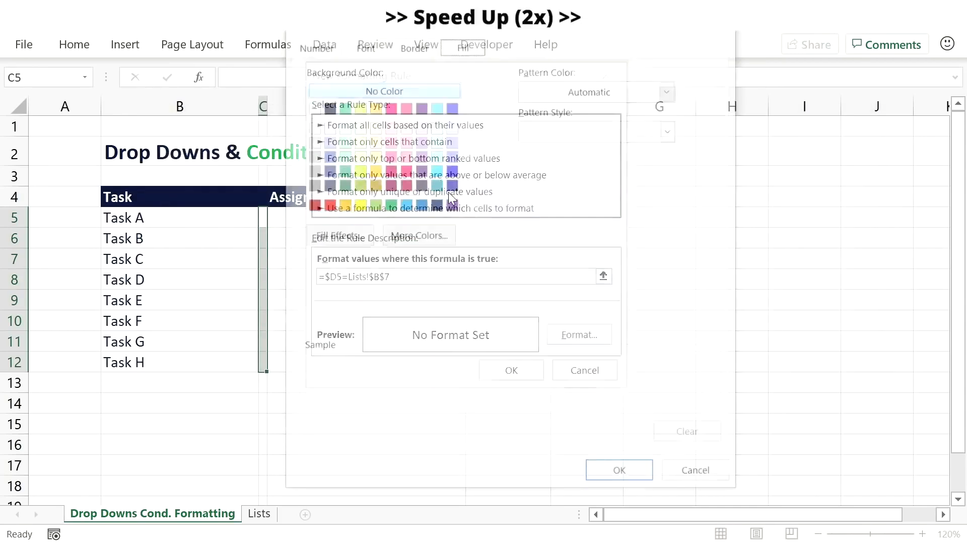
click(373, 106)
click(613, 476)
click(512, 371)
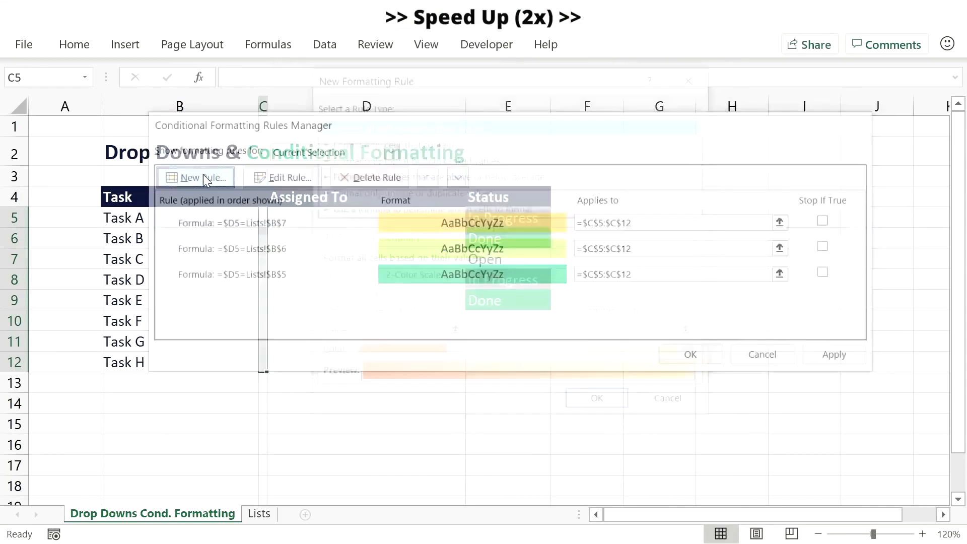
Step: Add a fourth formula rule, =$D5=Lists!$B$8, with a bright pink fill
click(204, 175)
click(403, 208)
click(400, 275)
text(=$D5=Lists!$B$5)
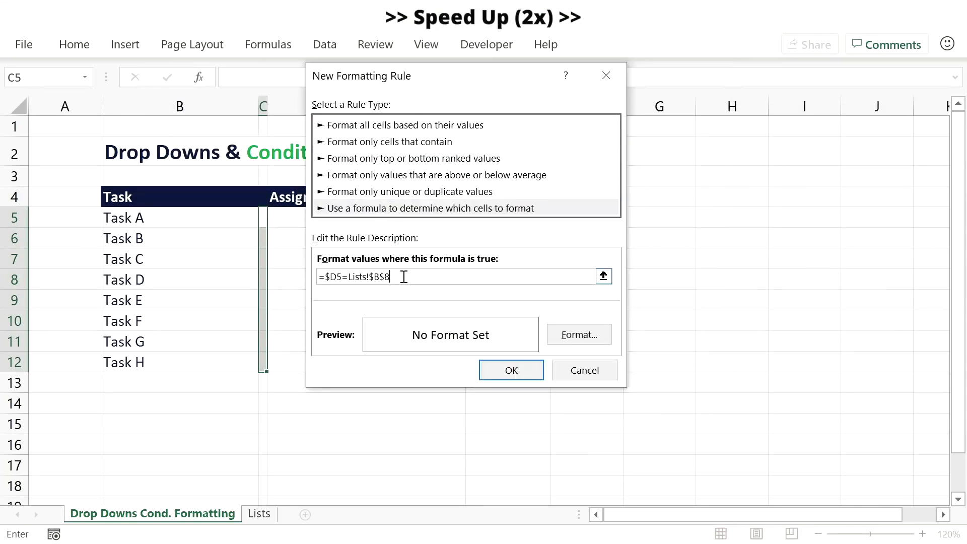
click(579, 335)
click(398, 105)
click(617, 474)
click(511, 370)
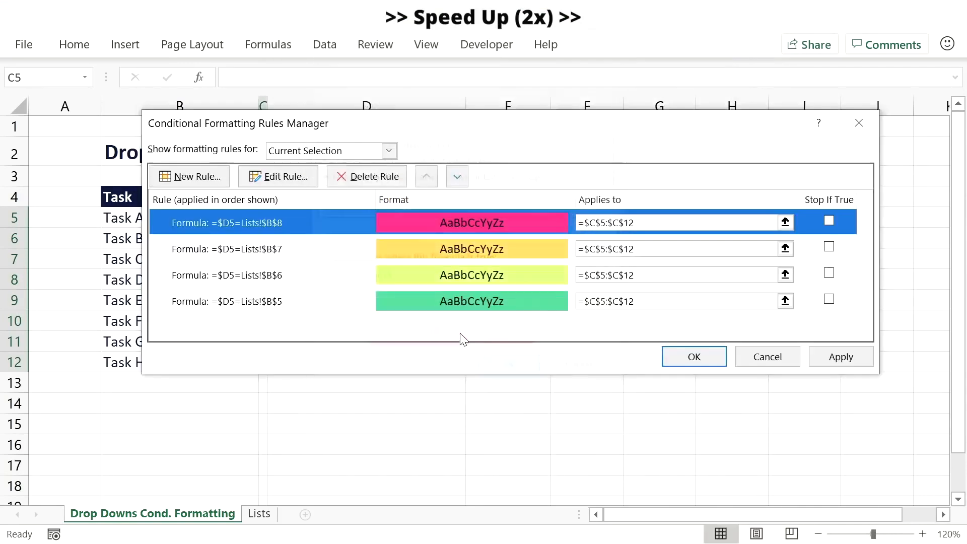
Step: Add a fifth formula rule, =$D5=Lists!$B$9, with a lighter pink fill
click(222, 178)
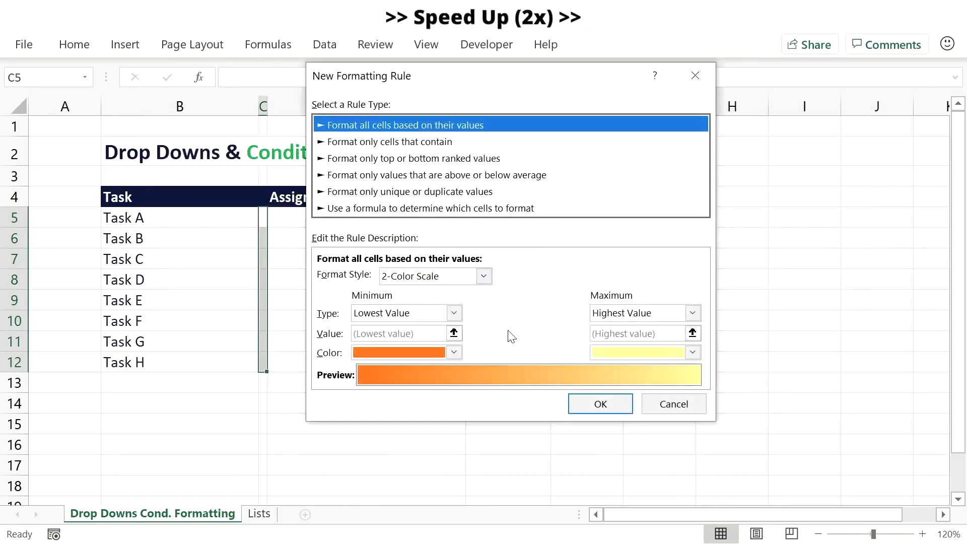
click(489, 208)
click(465, 279)
key(ctrl+v)
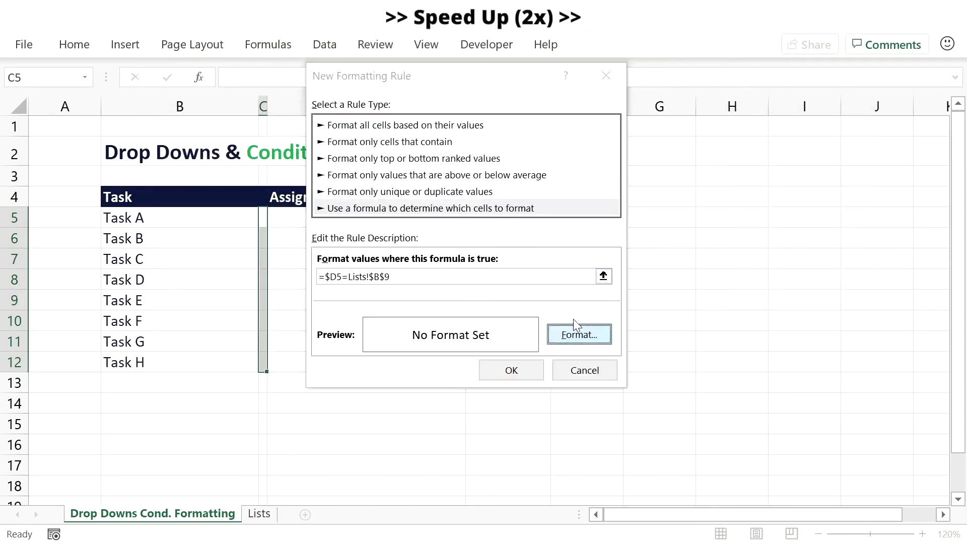
click(579, 334)
click(405, 106)
click(622, 476)
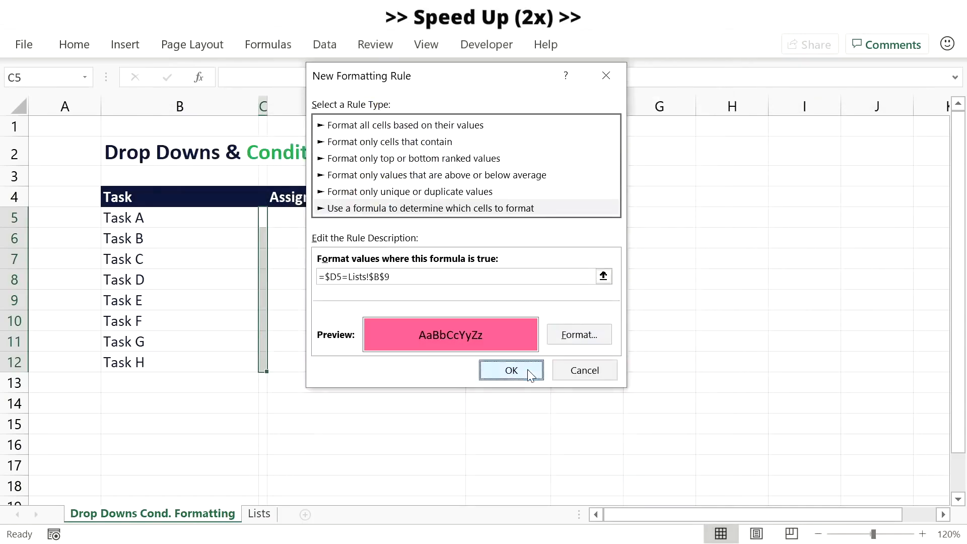
click(510, 309)
Step: Add a sixth formula rule, =$D5=Lists!$B$10, with a purple fill
click(201, 175)
click(431, 208)
click(441, 281)
key(ctrl+v)
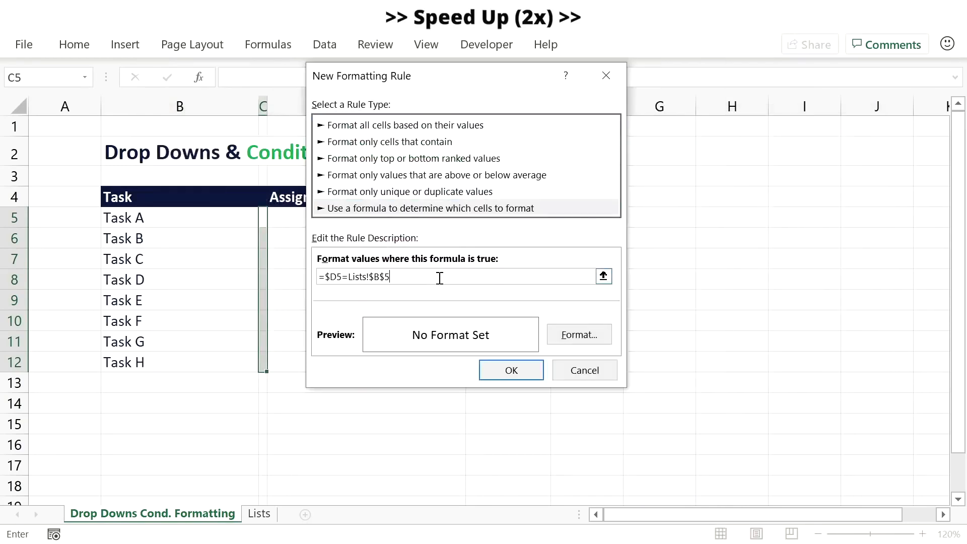
text(10)
click(579, 334)
click(418, 106)
click(623, 476)
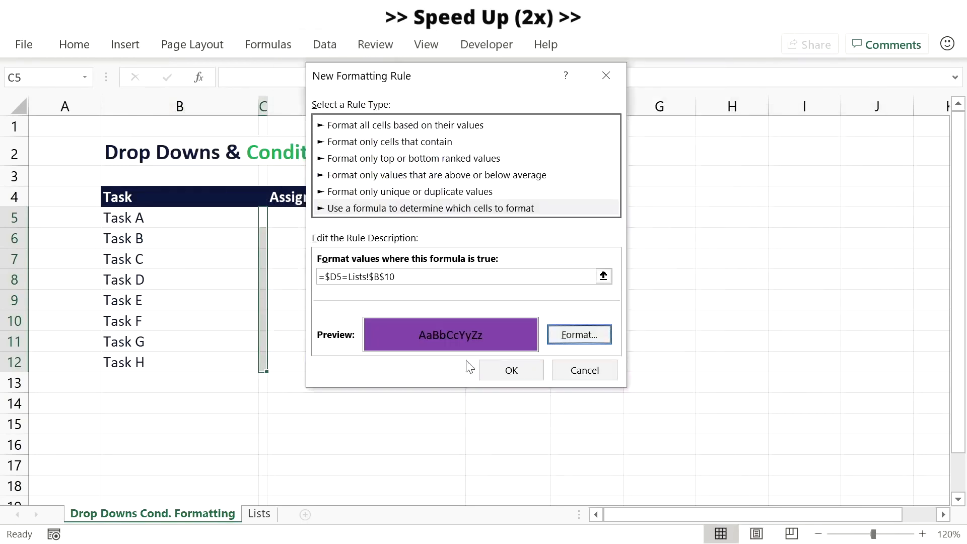
click(512, 370)
Step: Add a seventh formula rule, =$D5=Lists!$B$11, with a light cyan fill
click(211, 179)
click(431, 208)
click(478, 277)
key(ctrl+v)
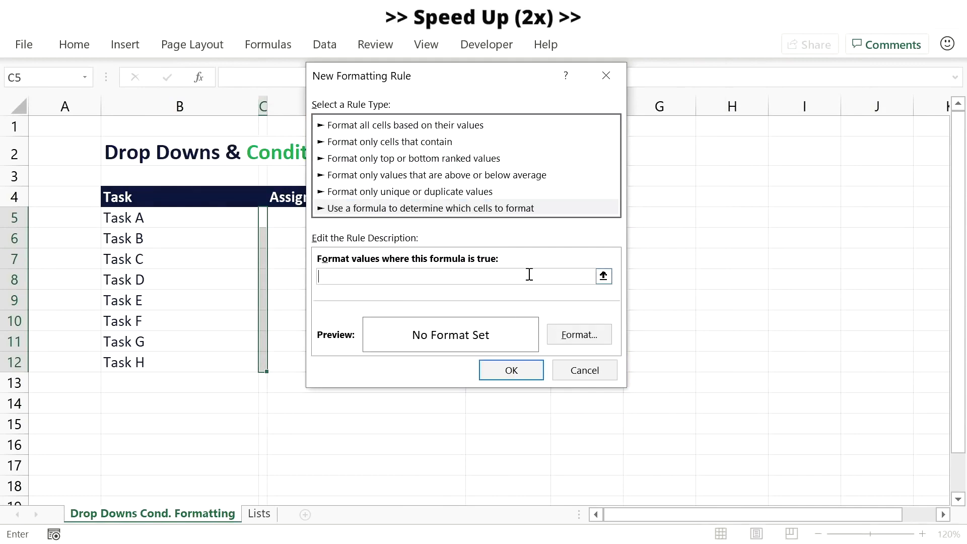
text(11)
click(579, 335)
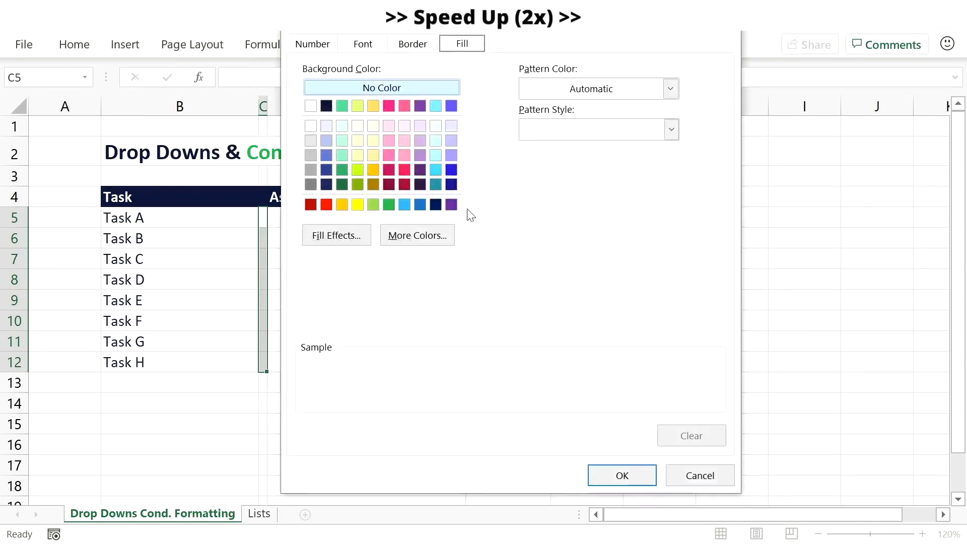
click(436, 106)
click(602, 473)
click(506, 369)
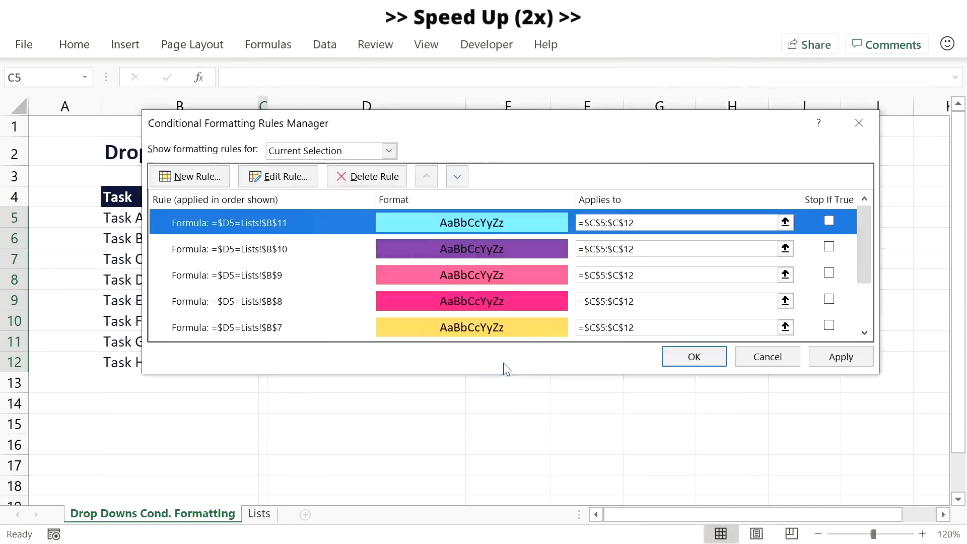
Step: Add an eighth formula rule, =$D5=Lists!$B$12, with a blue-violet fill, and apply all the rules to the sheet
click(201, 175)
click(431, 208)
click(519, 277)
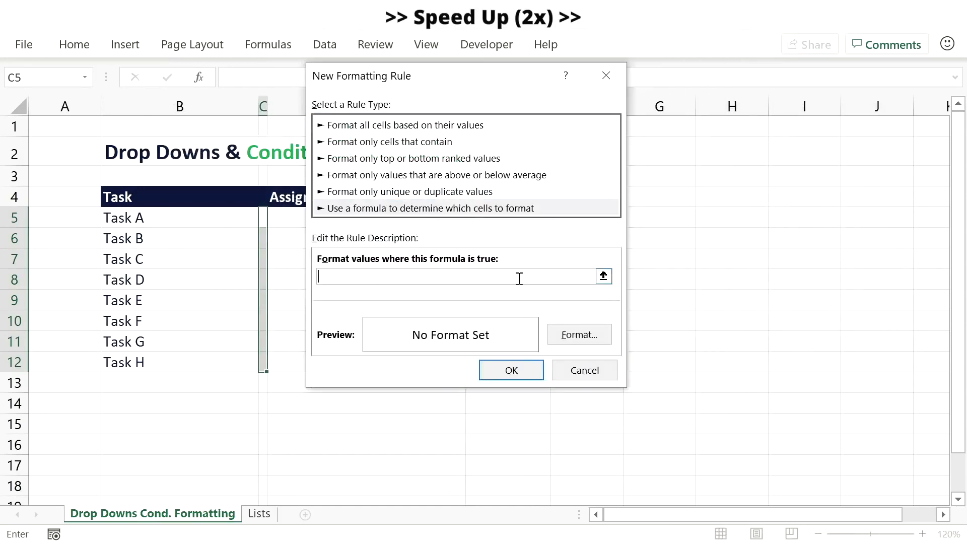
text(=$D5=Lists!$B$)
text(12)
click(579, 334)
click(436, 142)
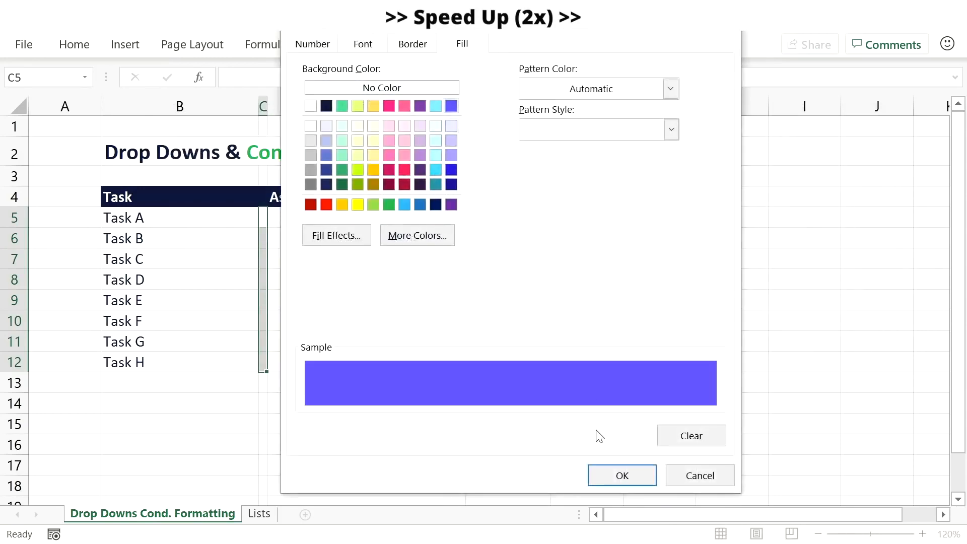
click(602, 474)
click(508, 369)
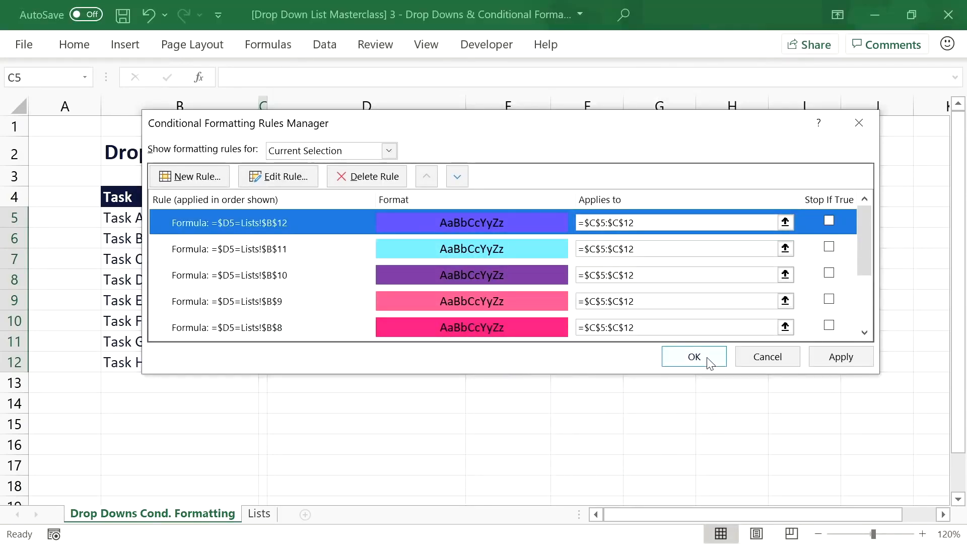
click(709, 360)
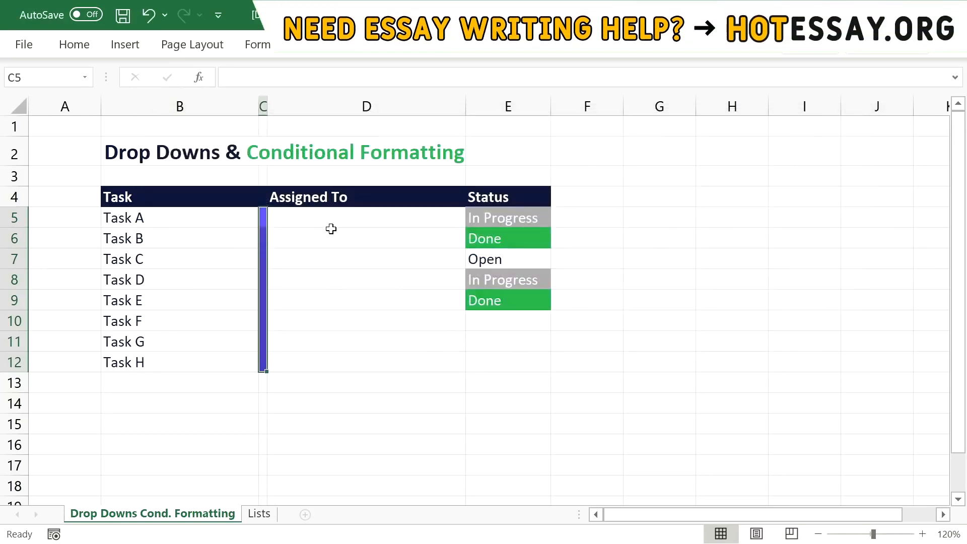
Step: Assign Task A and Task C to the first team member offered in the Assigned To drop-down lists
click(334, 221)
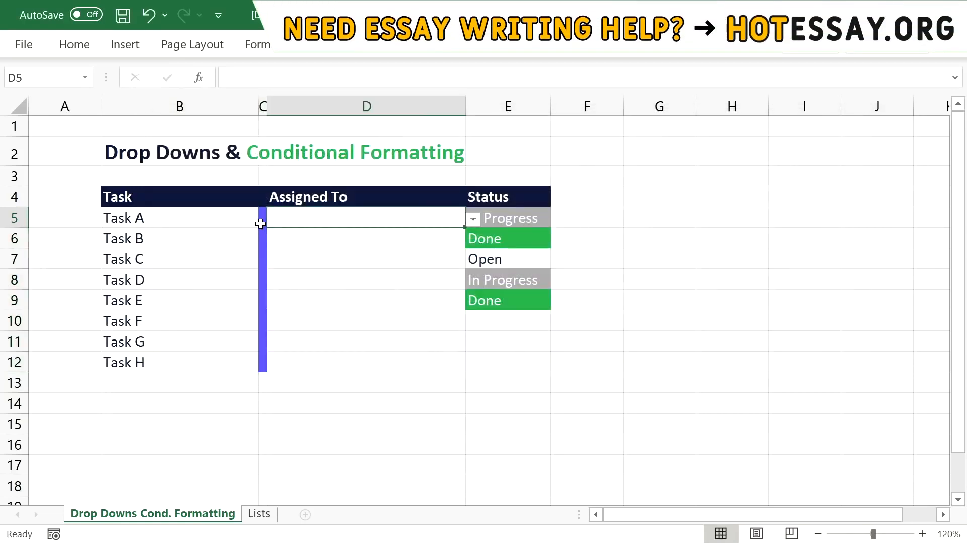
drag(261, 217, 264, 371)
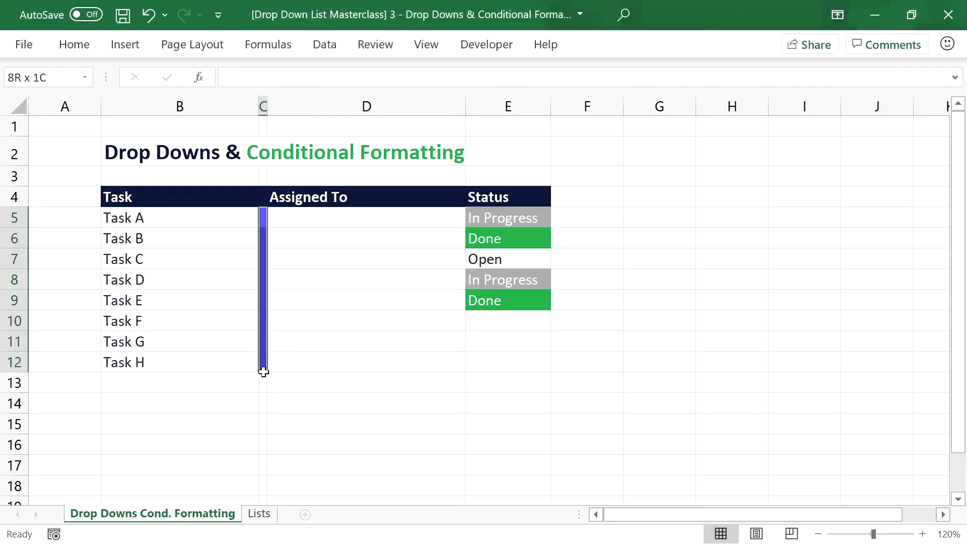
click(310, 224)
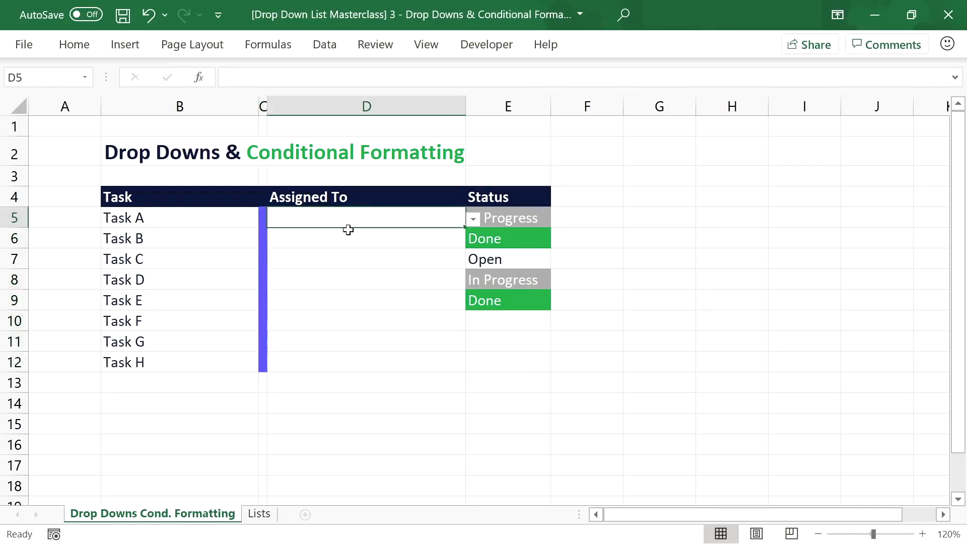
click(474, 219)
click(343, 232)
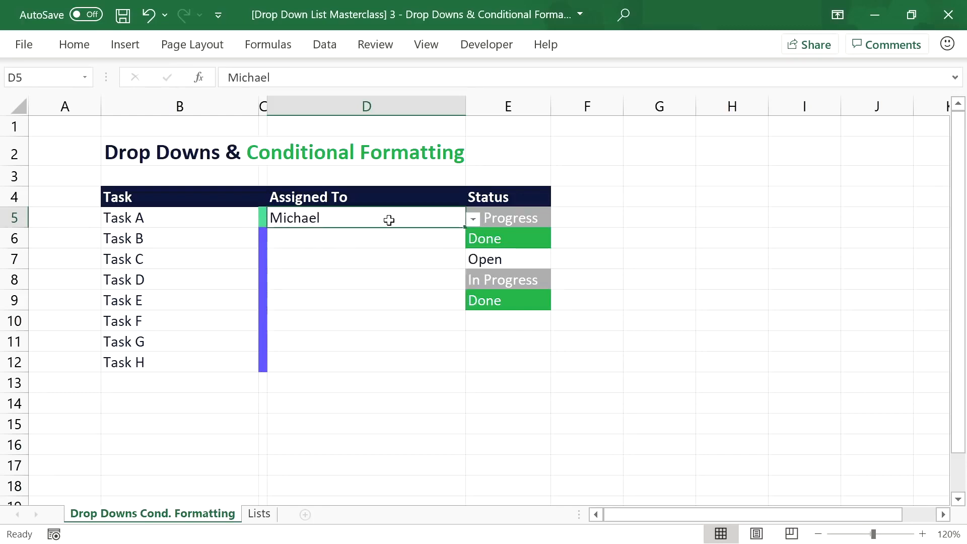
click(449, 257)
click(474, 261)
click(438, 278)
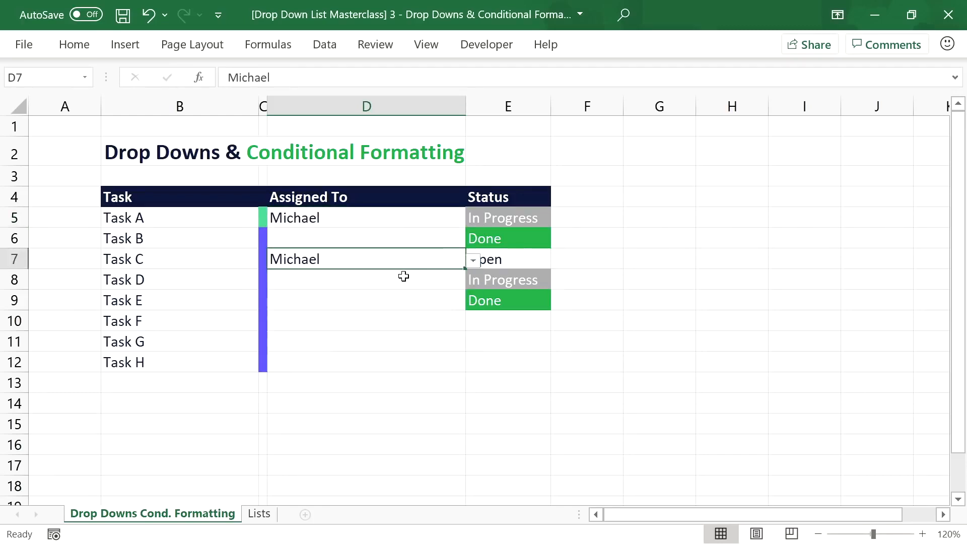
Step: Assign Task D to the third team member and Task B to the fifth team member in the drop-down lists
click(434, 286)
click(474, 281)
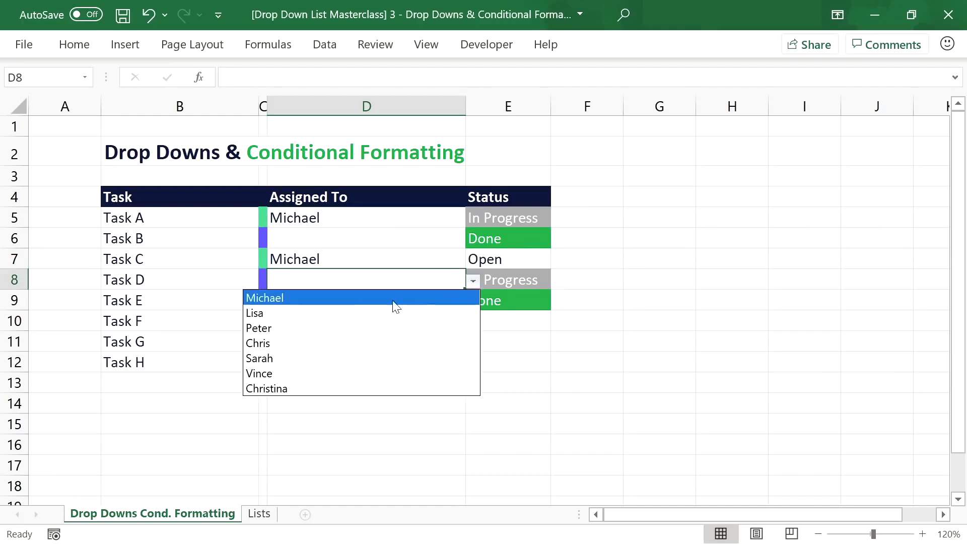
click(346, 326)
click(451, 240)
click(474, 240)
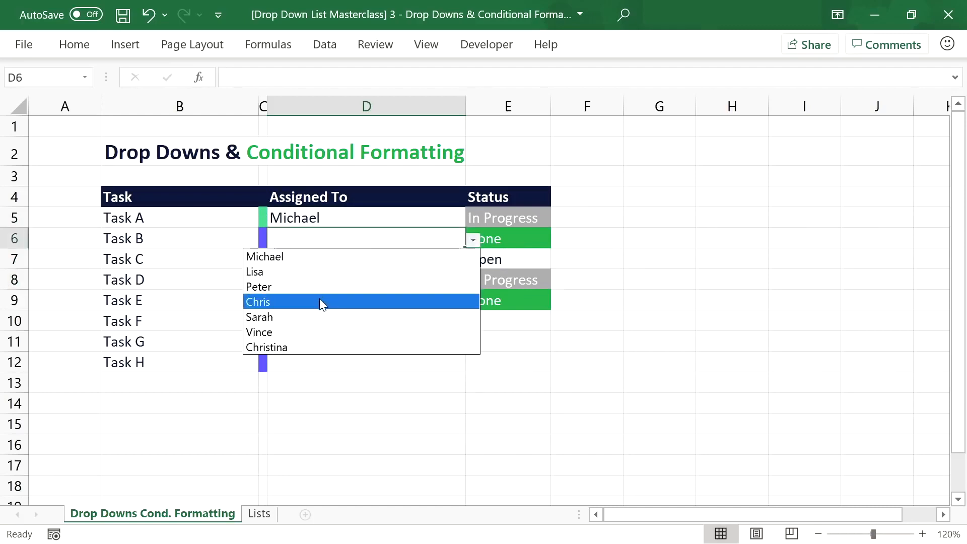
click(313, 317)
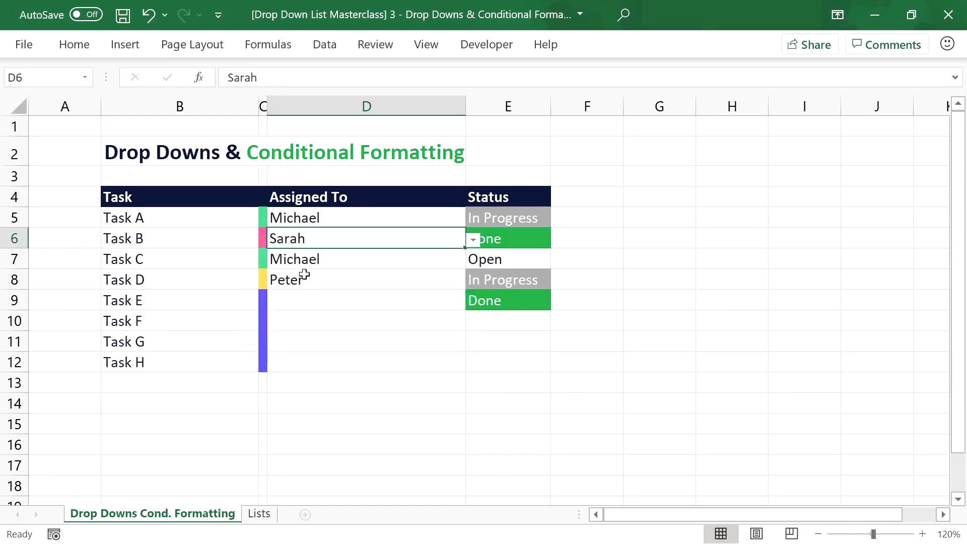
Step: Open the Conditional Formatting Rules Manager for the colour column cells C5:C12
click(281, 215)
drag(263, 218, 262, 369)
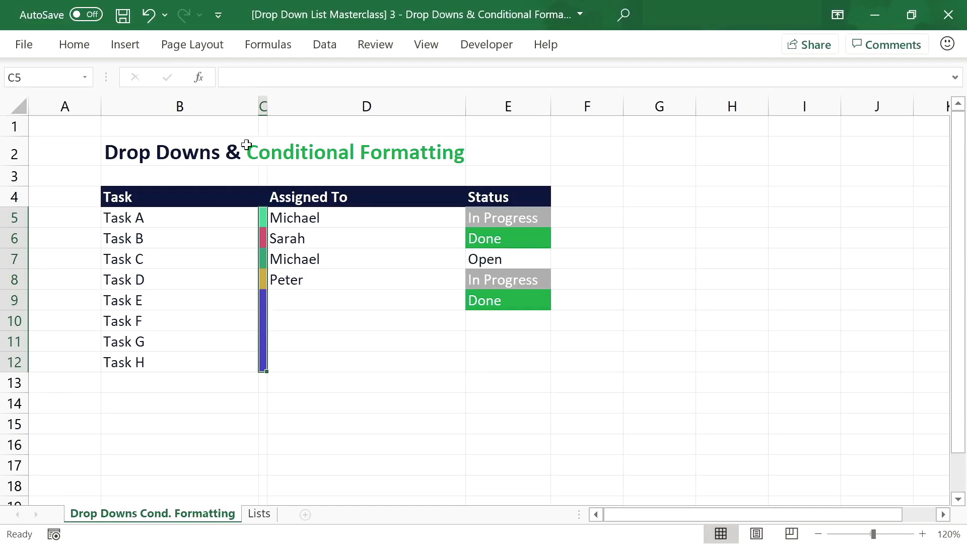
click(80, 47)
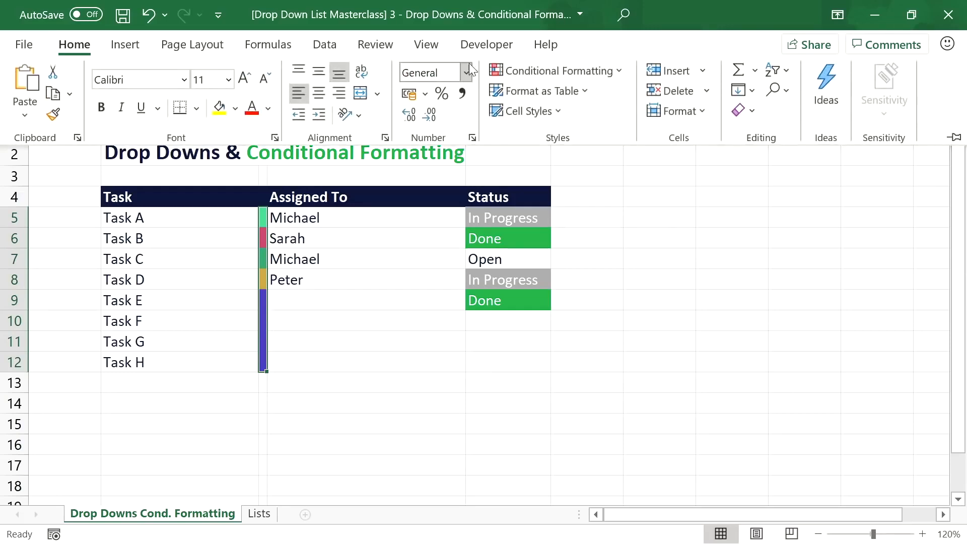
click(568, 71)
click(598, 358)
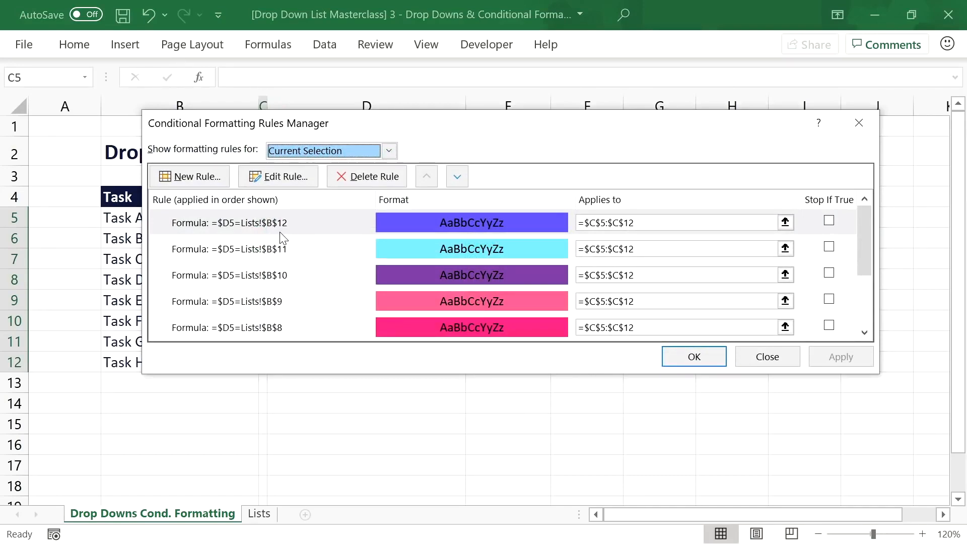
Step: Add a formula rule, =$D5="", for blank assignments without setting any format
click(188, 176)
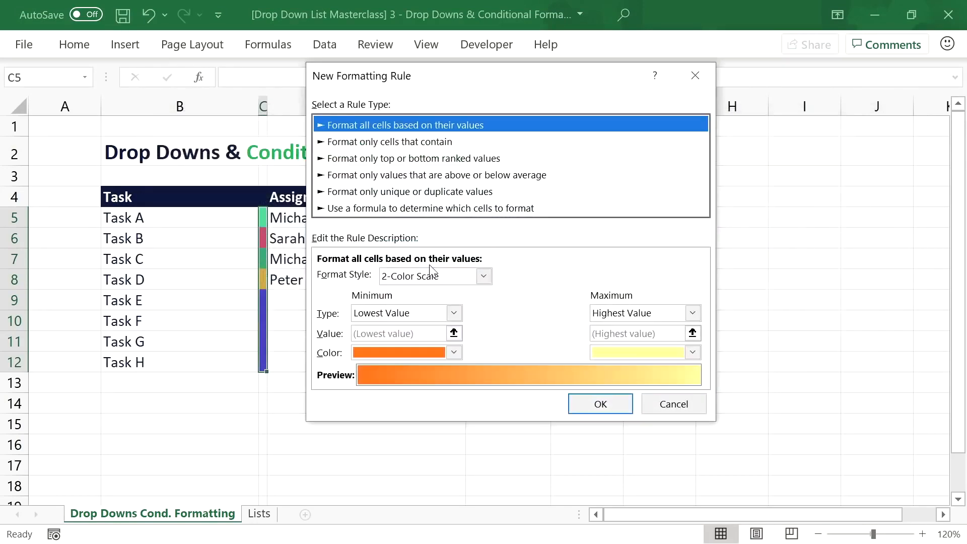
click(424, 211)
click(430, 276)
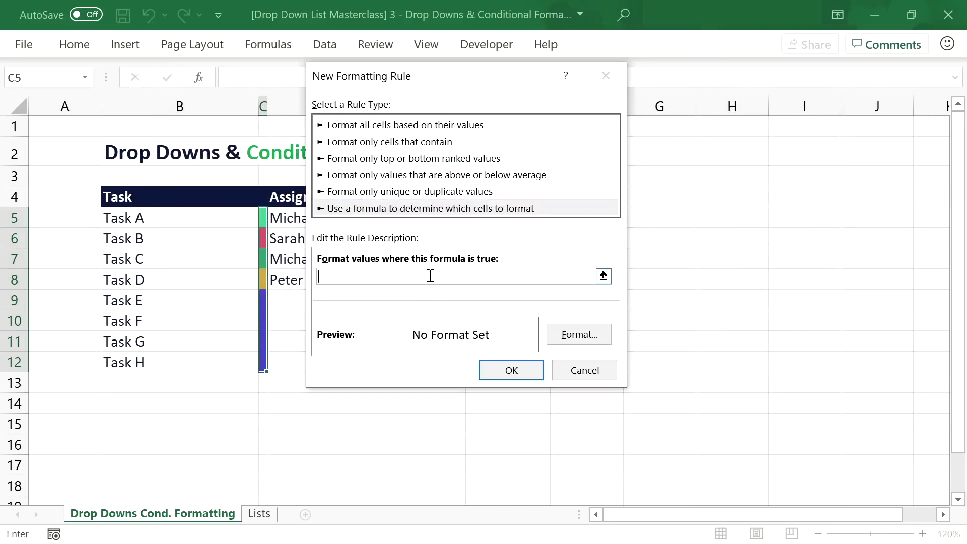
drag(446, 82, 703, 99)
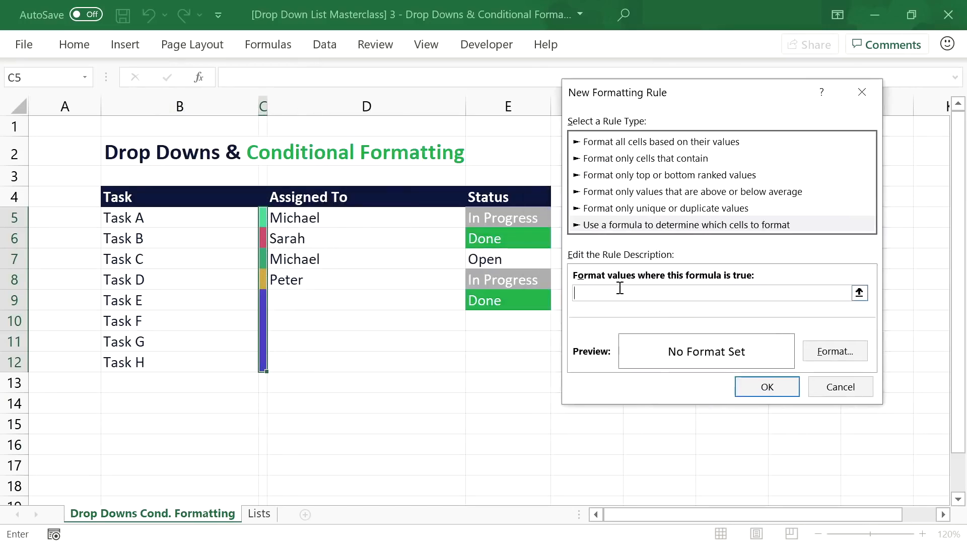
text(=)
click(367, 222)
key(F4)
key(F4)
text(=)
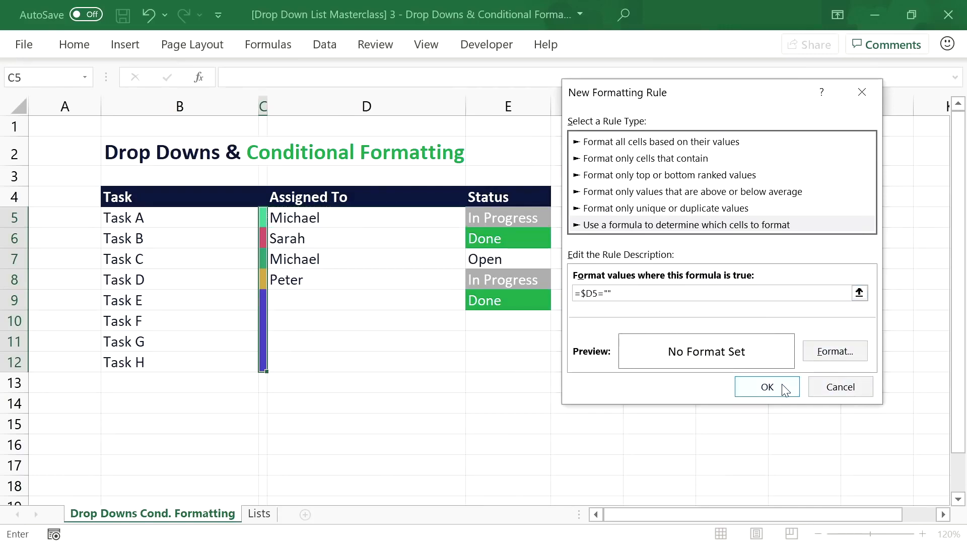
click(767, 387)
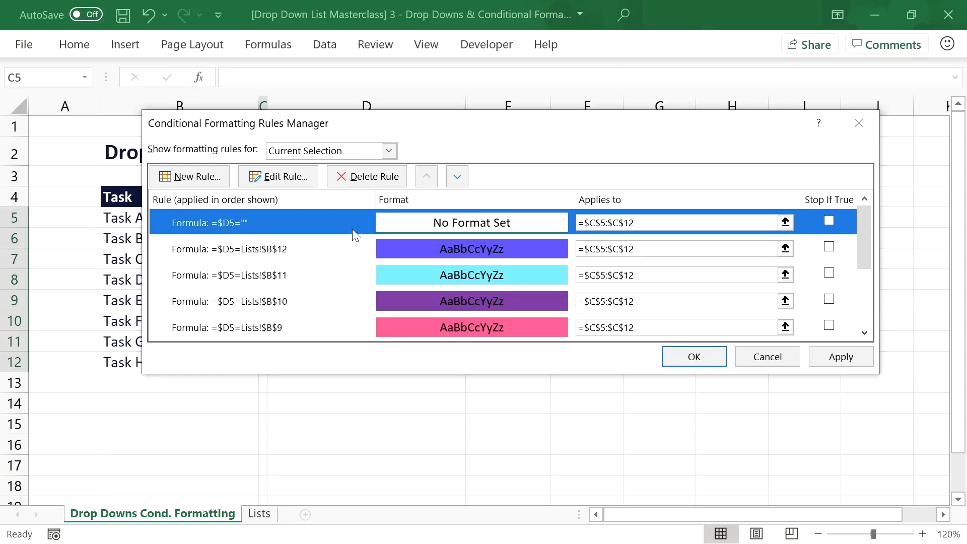
Step: Enable Stop If True for the =$D5="" rule and apply the rules to the sheet
click(829, 223)
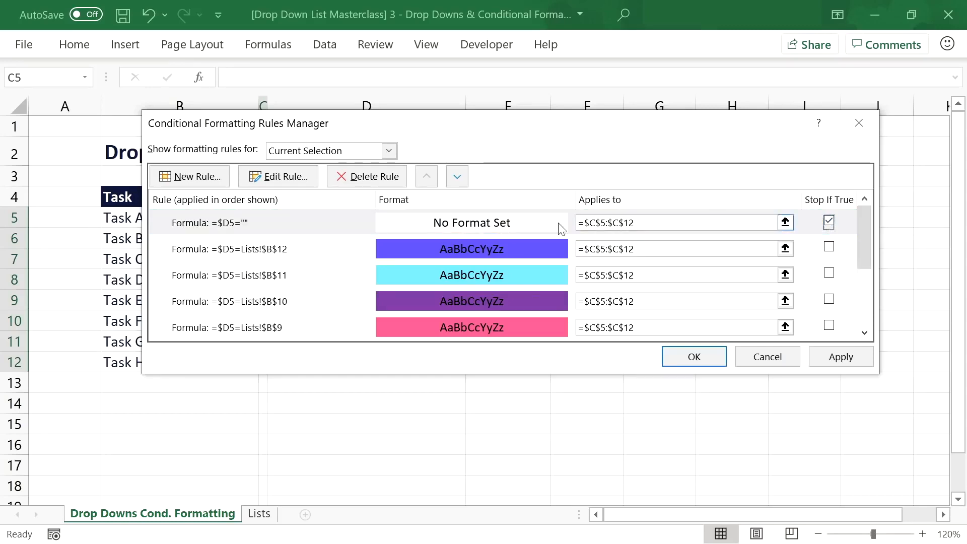
drag(464, 135, 675, 134)
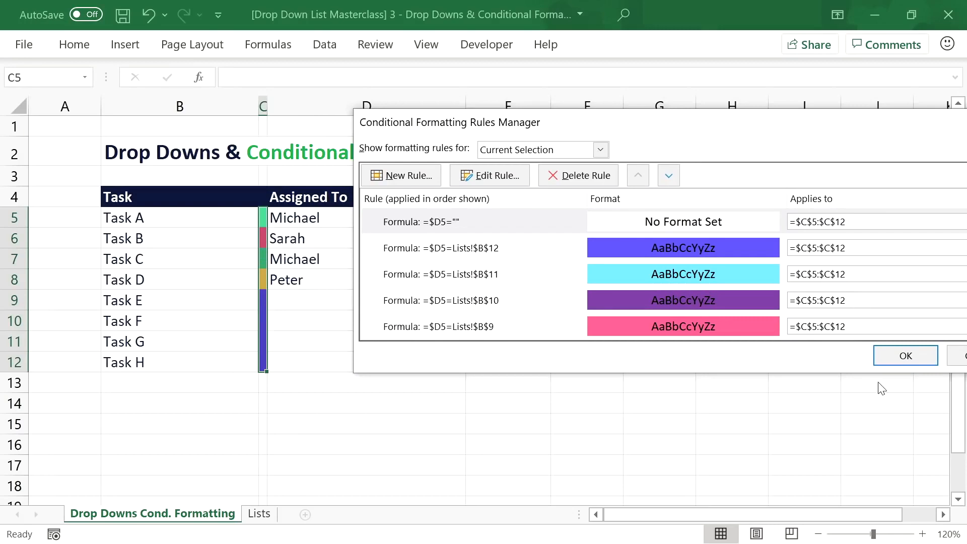
drag(820, 133, 637, 137)
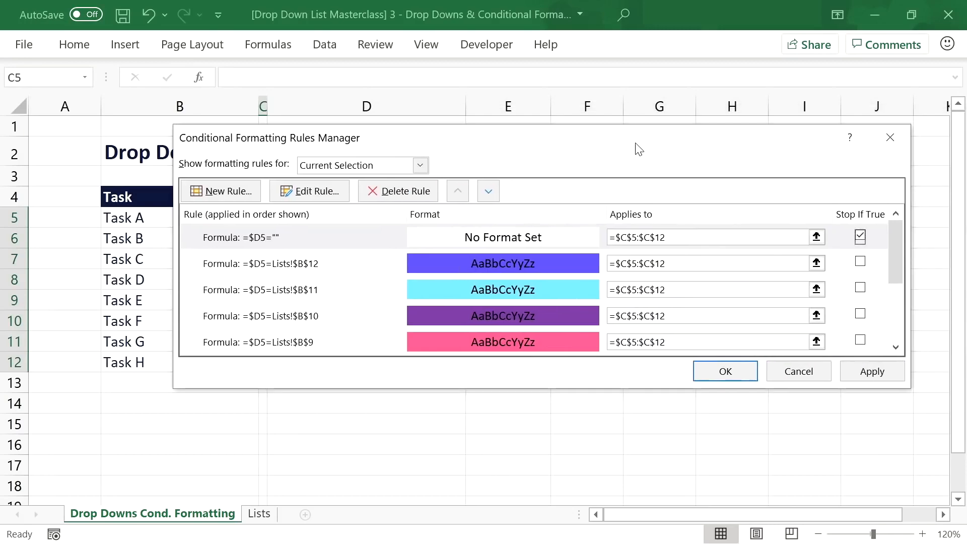
click(729, 367)
click(287, 317)
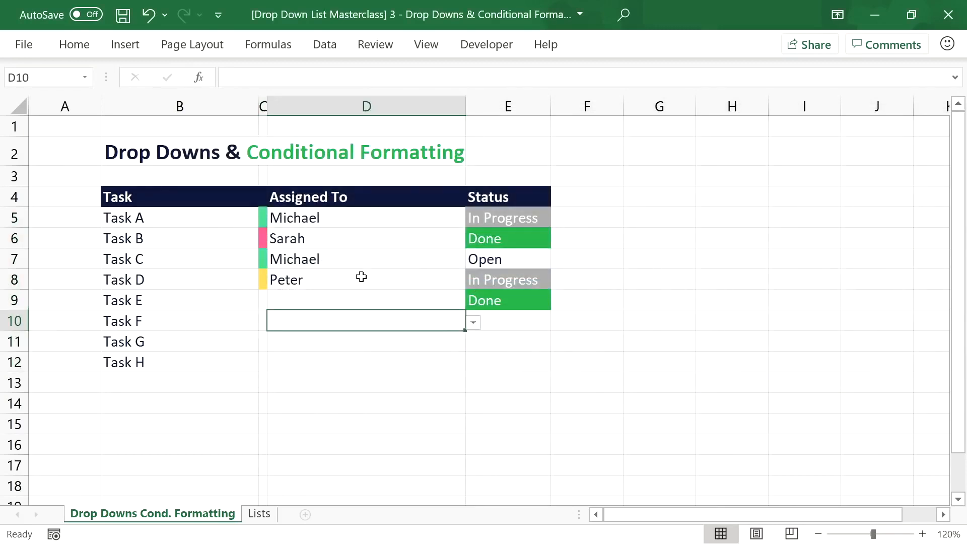
click(363, 275)
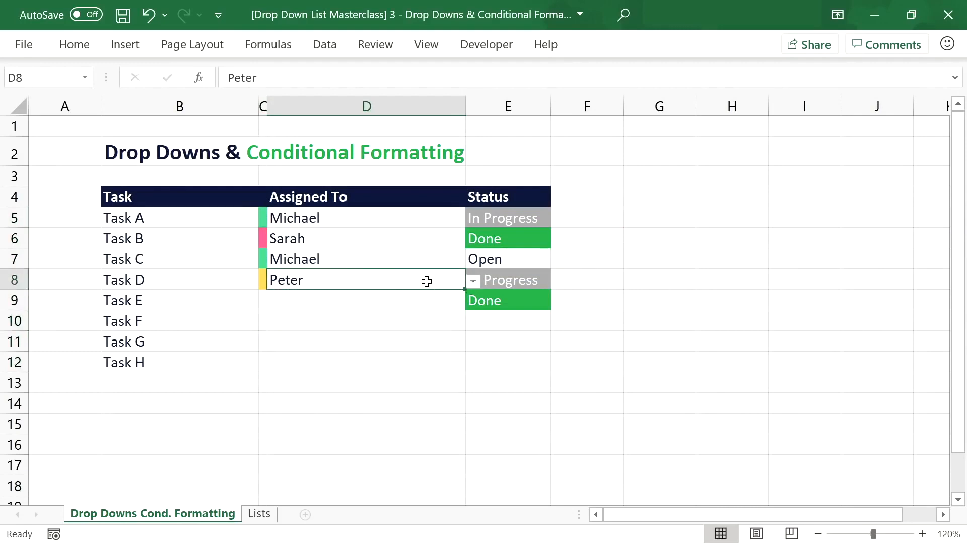
Step: Reassign Task D to the fourth team member, and clear the assignments of Tasks A to D
key(Delete)
click(476, 281)
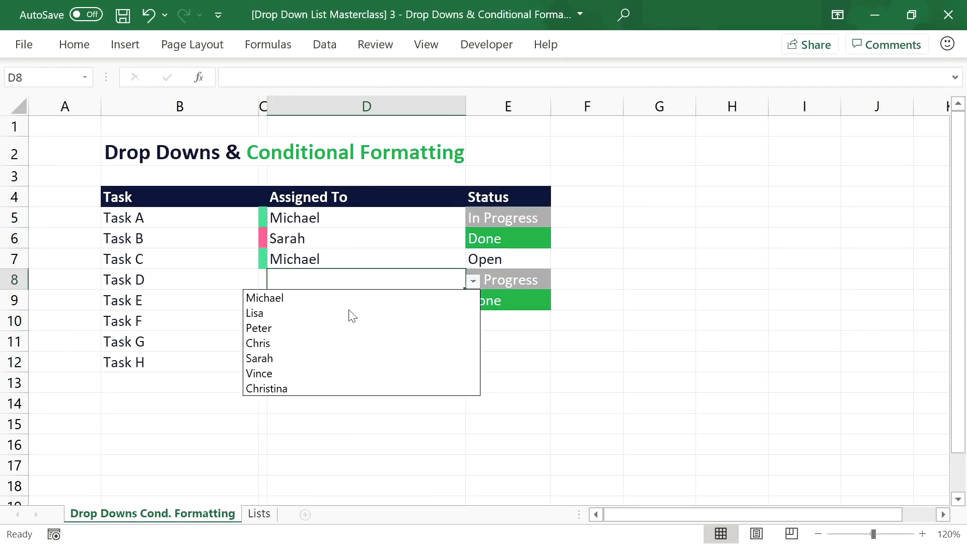
click(313, 343)
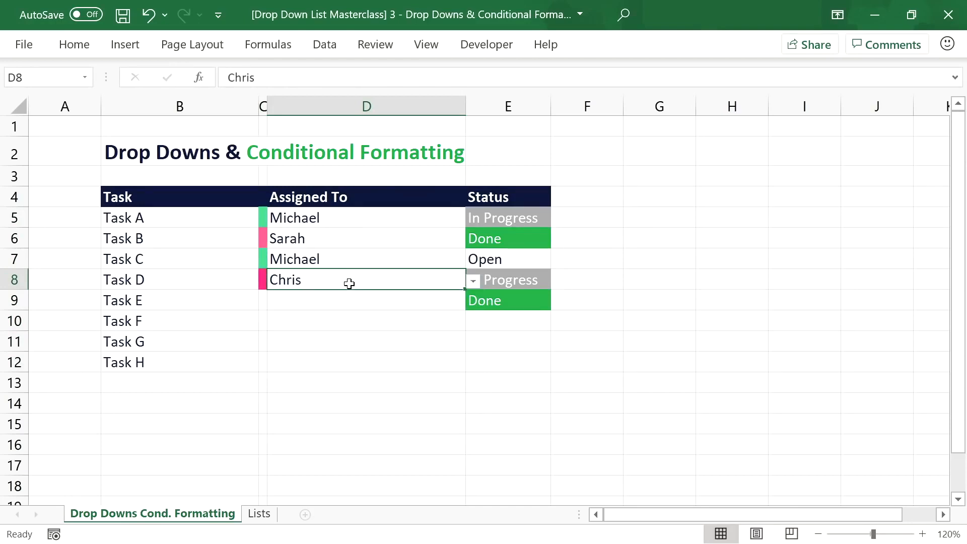
drag(348, 280, 348, 219)
key(Delete)
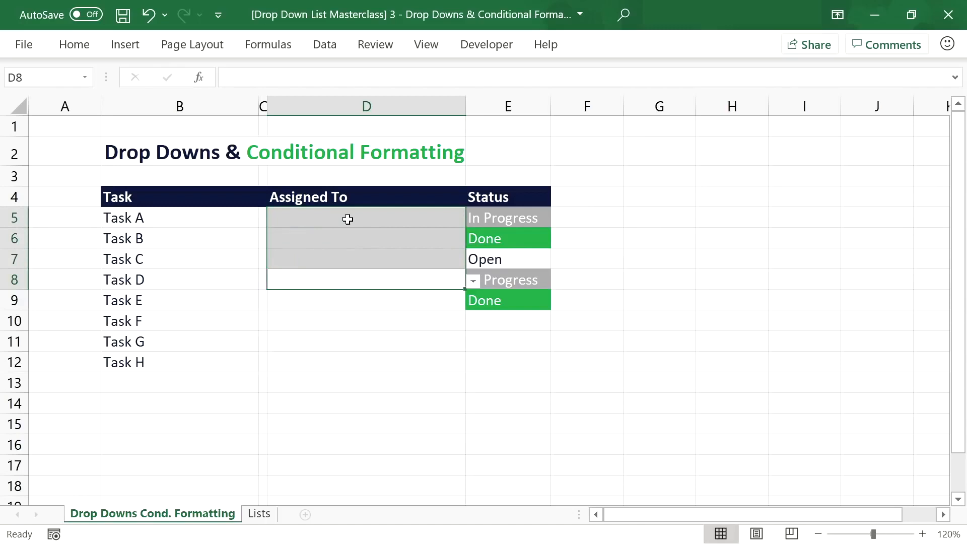
Step: Delete the third to seventh team members from cells B7:B11 on the Lists sheet
click(258, 514)
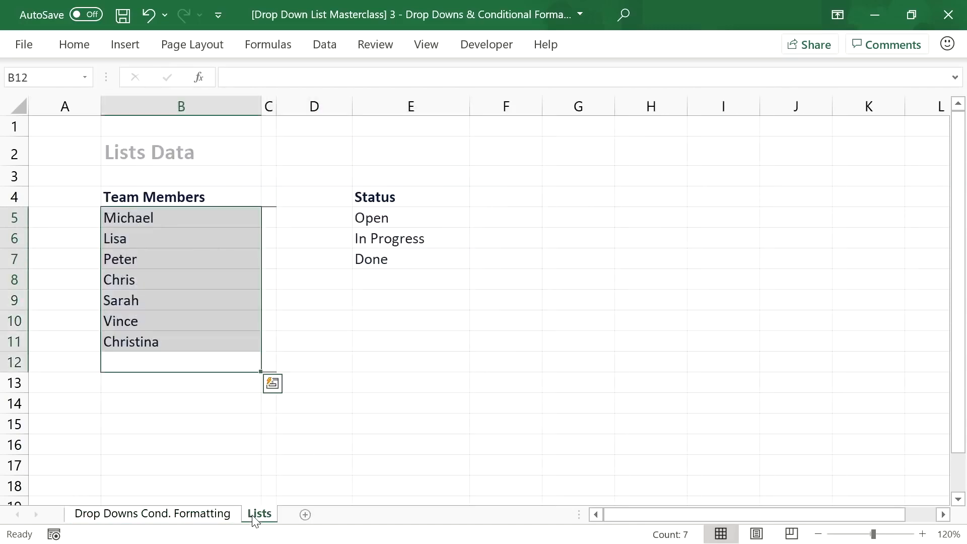
click(173, 254)
drag(173, 236, 165, 343)
key(Delete)
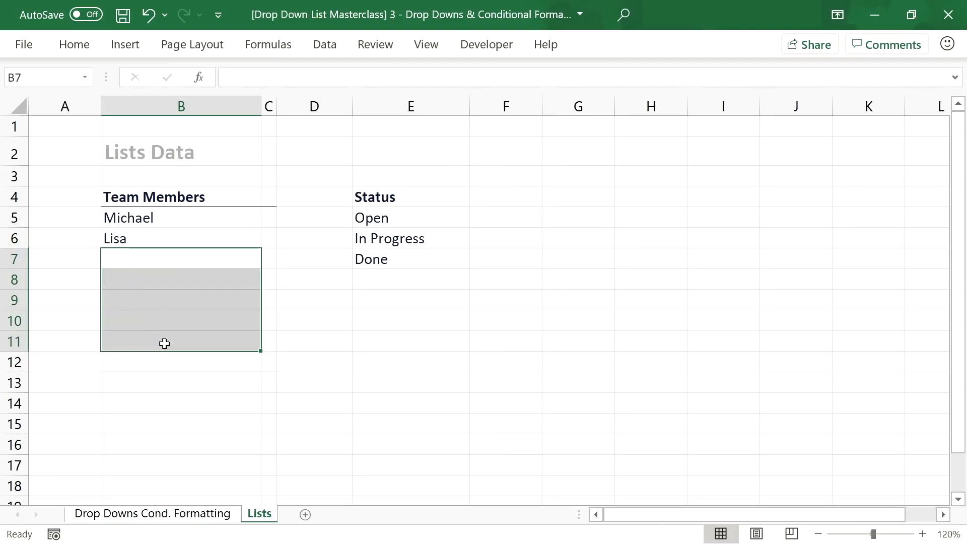
Step: On the task sheet, assign Task A to the second team member and Tasks B and C to the first
click(174, 514)
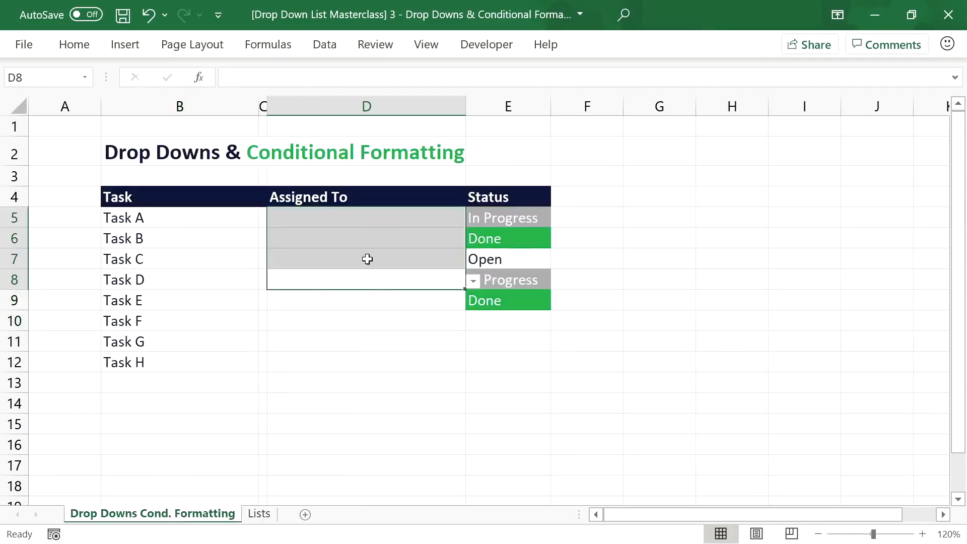
click(365, 223)
click(473, 220)
click(328, 249)
click(456, 237)
click(475, 240)
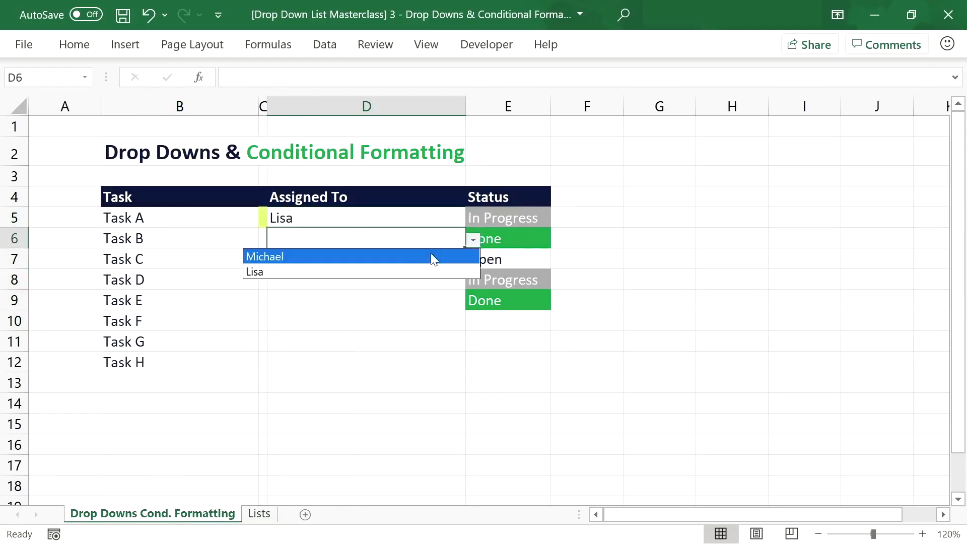
click(387, 256)
click(443, 251)
click(473, 260)
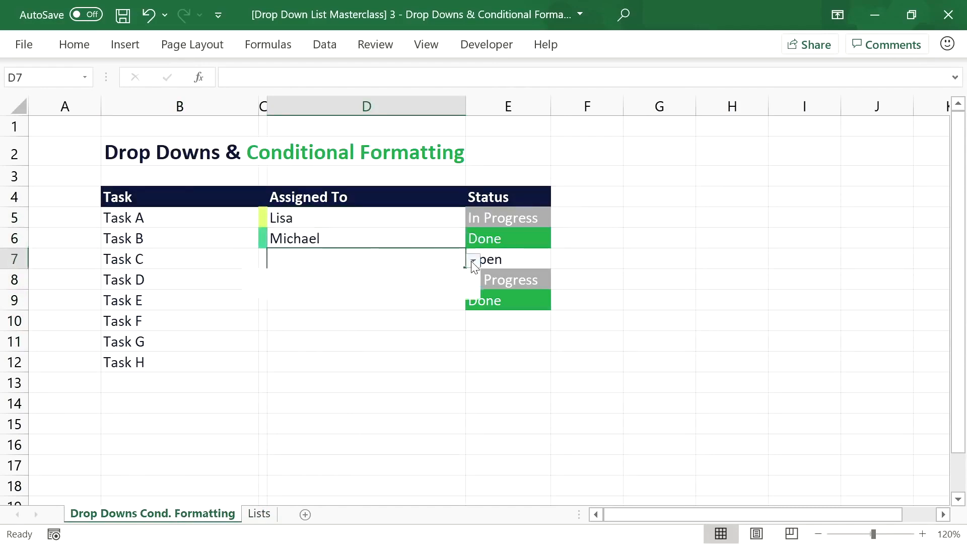
click(401, 279)
Step: Enter three new team members' first names in cells B7:B9 on the Lists sheet
click(255, 513)
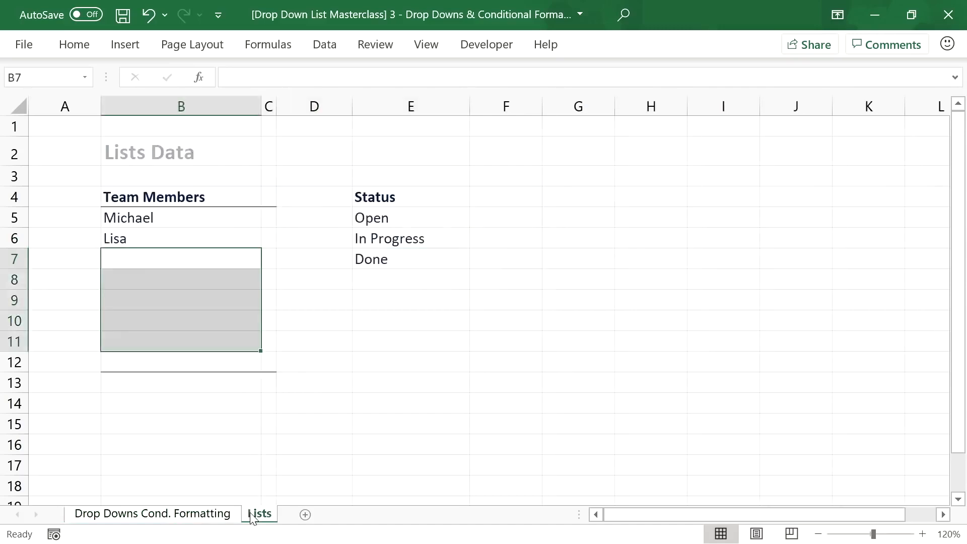
click(169, 260)
text(Tion)
key(BackSpace)
key(BackSpace)
text(na)
key(Return)
text(Thomas)
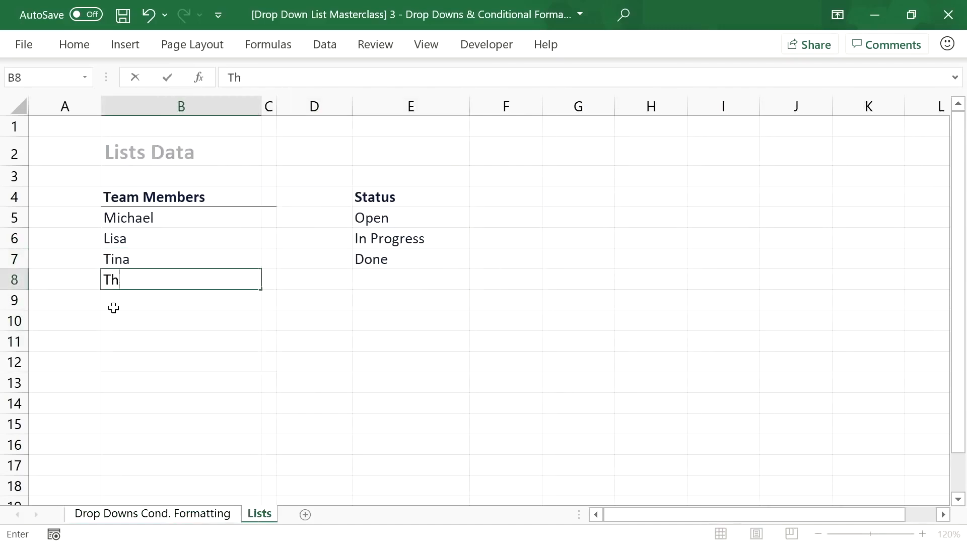
key(Return)
text(Chris)
key(Return)
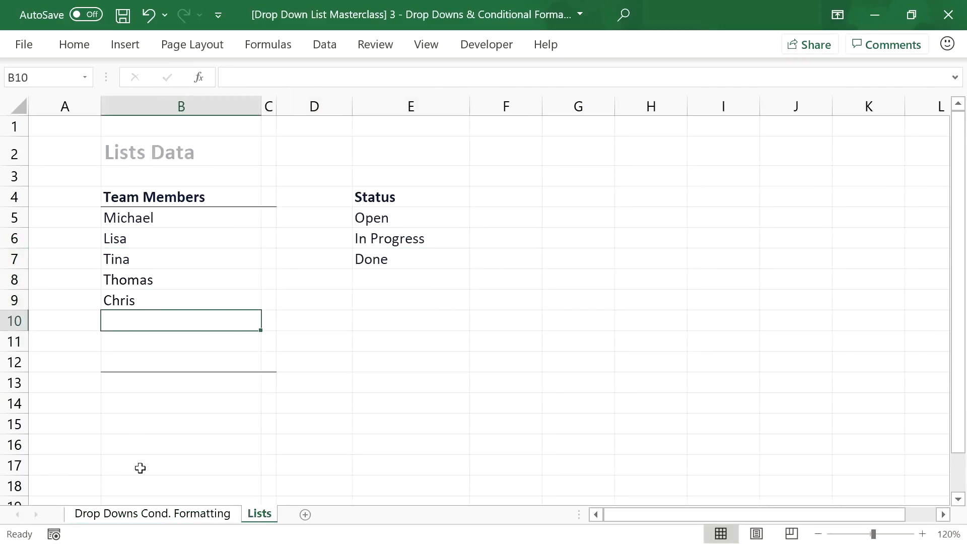
Step: On the task sheet, assign Task D to the third team member and Task E to the fourth
click(141, 514)
click(425, 293)
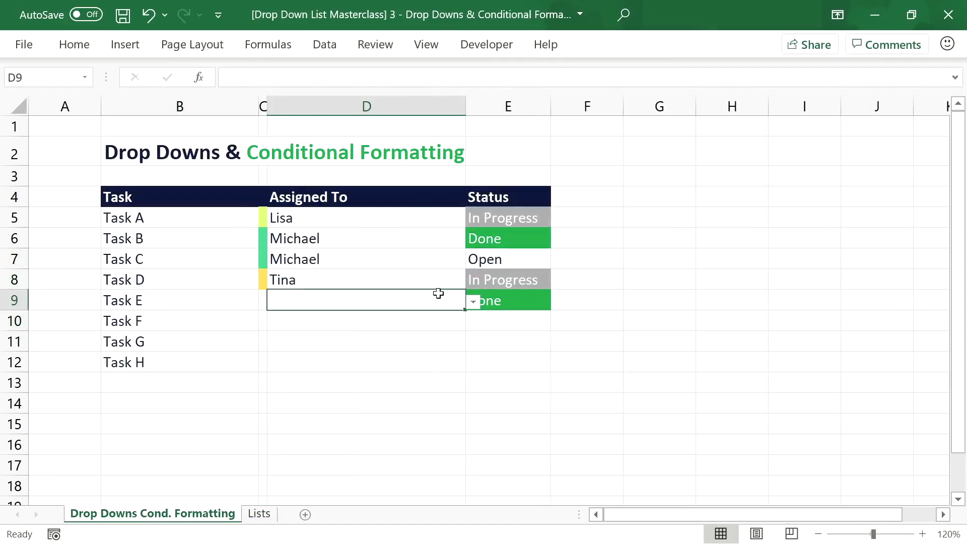
click(473, 302)
click(324, 363)
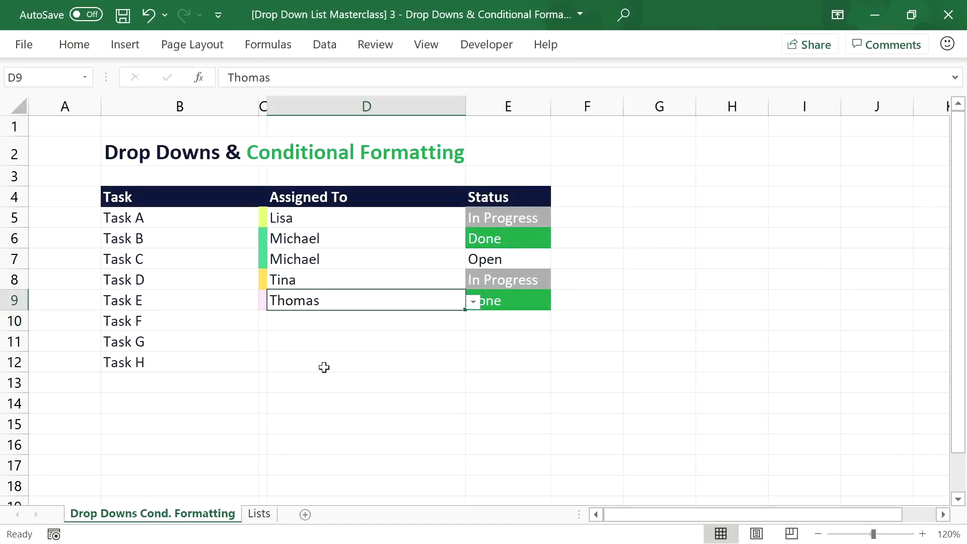
Step: Assign Task F to the fifth team member and clear that assignment again
click(343, 319)
click(474, 323)
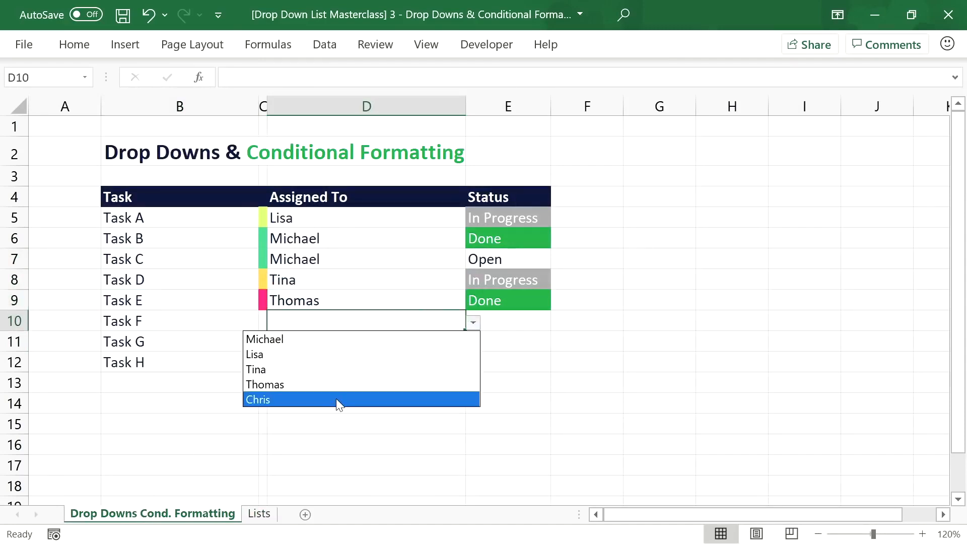
click(335, 400)
click(473, 323)
click(388, 357)
key(Delete)
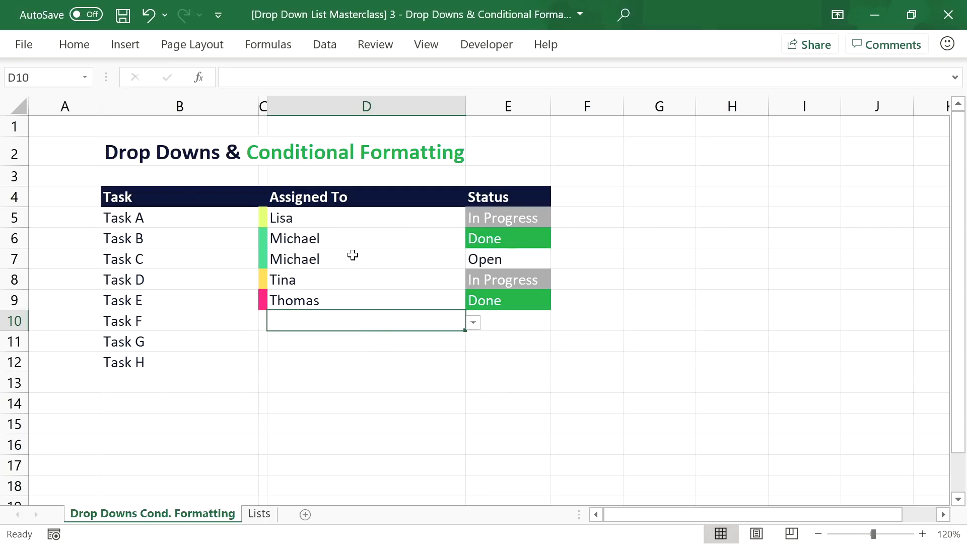
Step: Fill cell C5 beside the first team member on the Lists sheet with the green theme colour
click(350, 219)
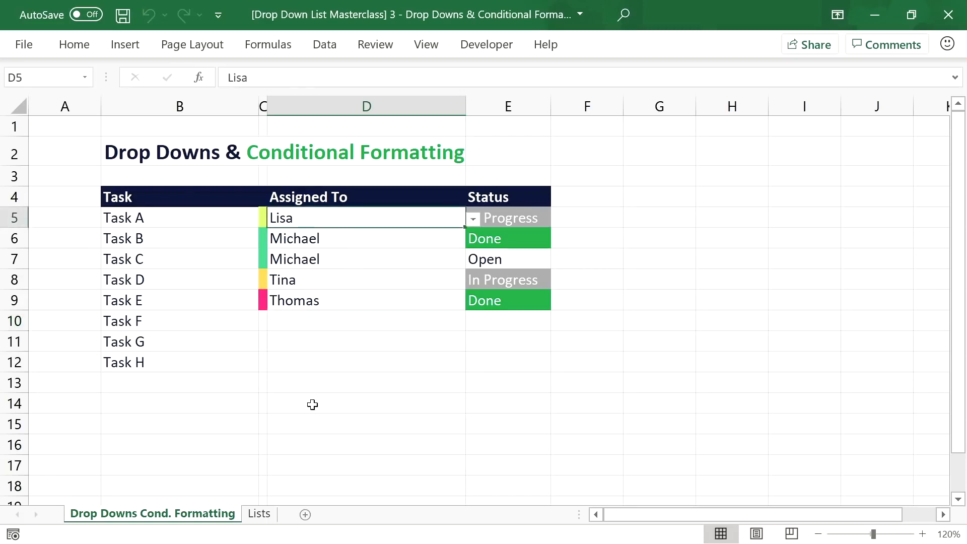
click(270, 514)
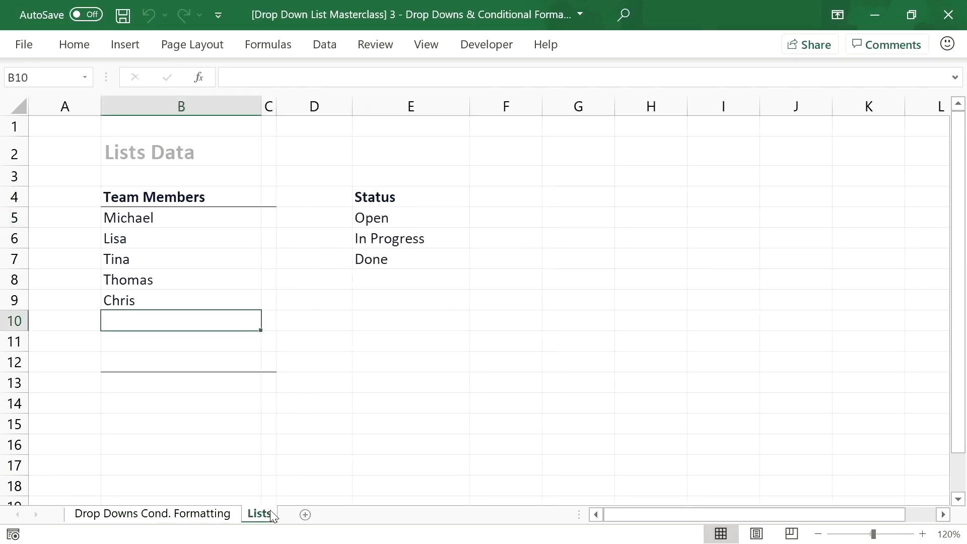
click(266, 213)
drag(269, 213, 270, 363)
click(181, 220)
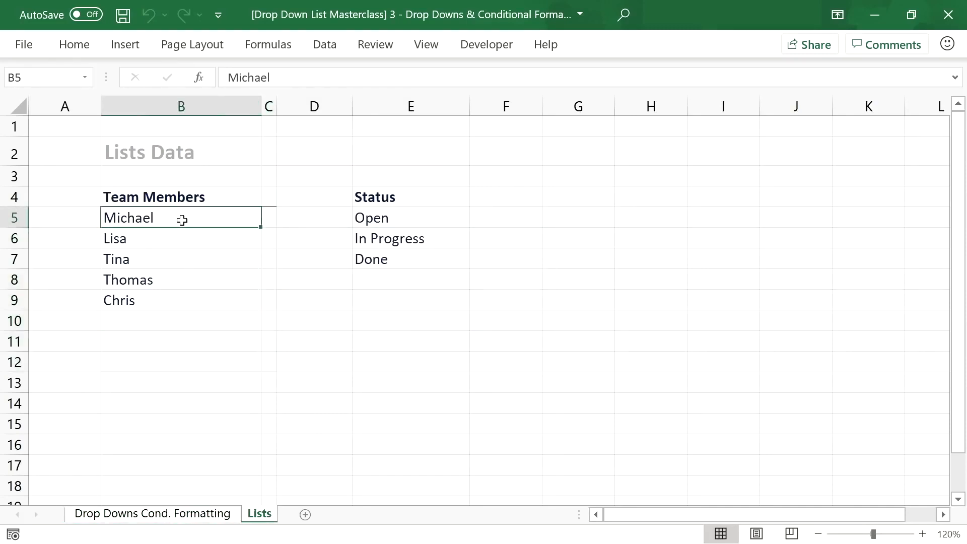
click(270, 217)
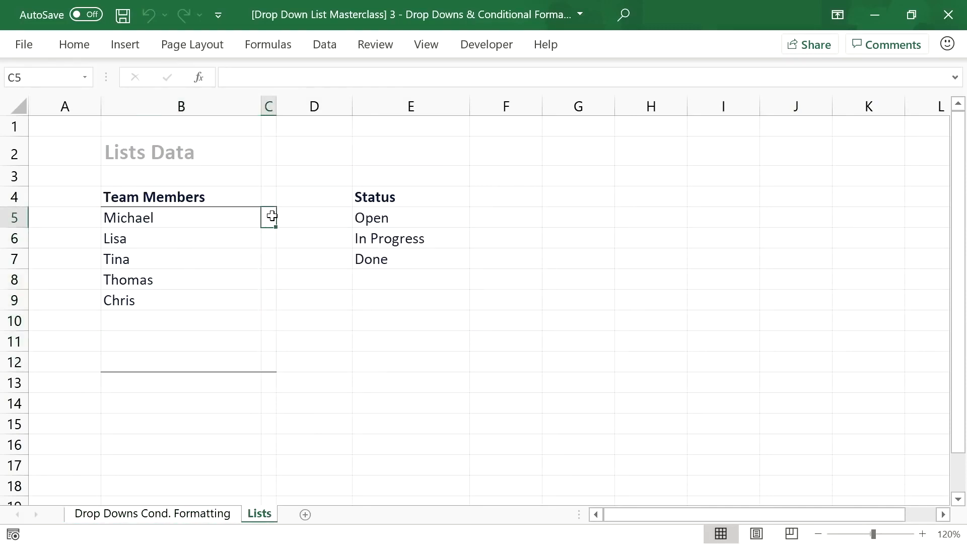
click(74, 46)
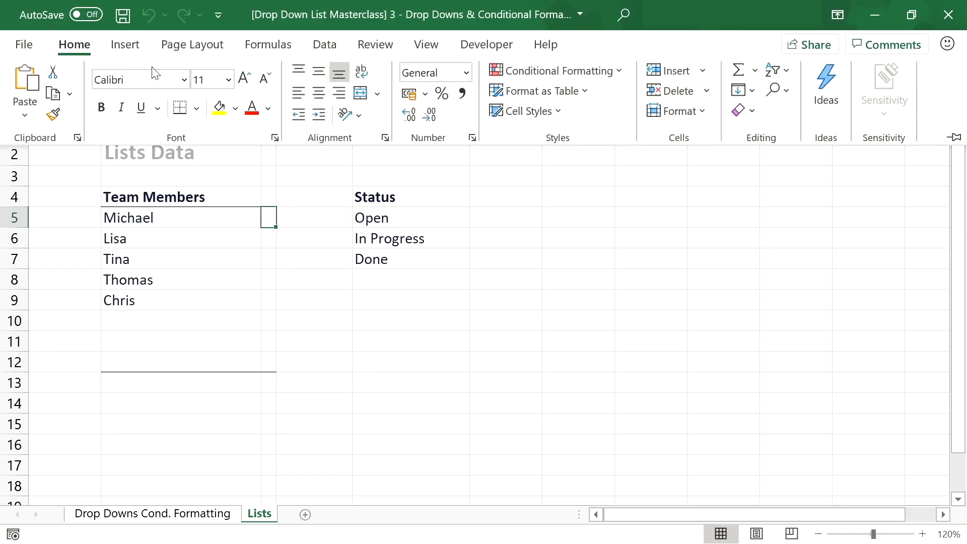
click(235, 108)
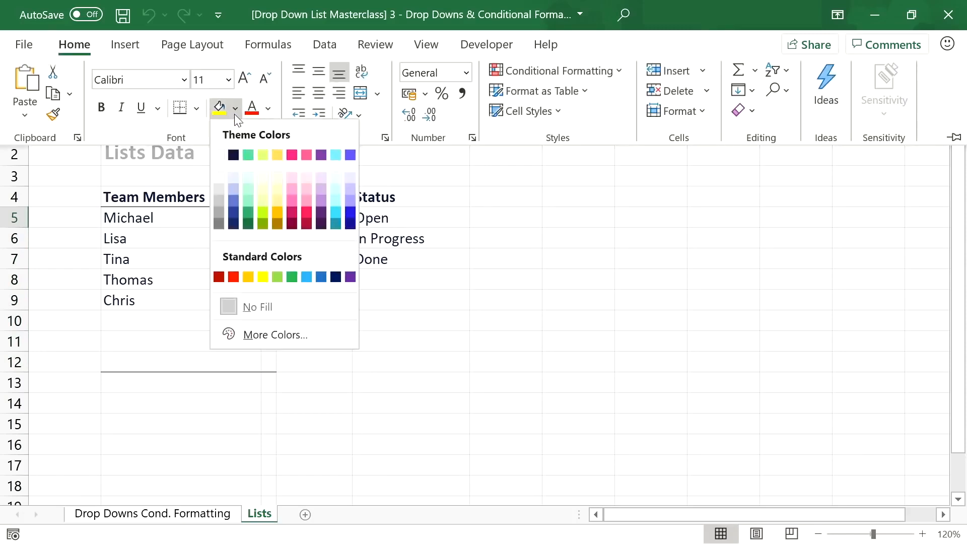
click(248, 155)
click(269, 241)
click(270, 241)
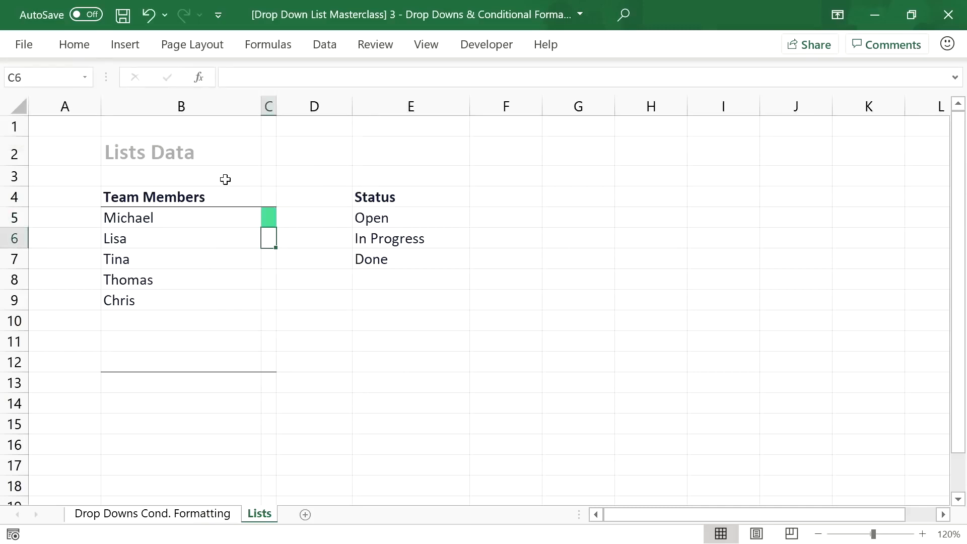
Step: Try a manual theme colour fill in cell C6 and undo the fills in C5 and C6
click(74, 45)
click(235, 108)
click(263, 163)
click(271, 257)
key(ctrl+z)
key(ctrl+z)
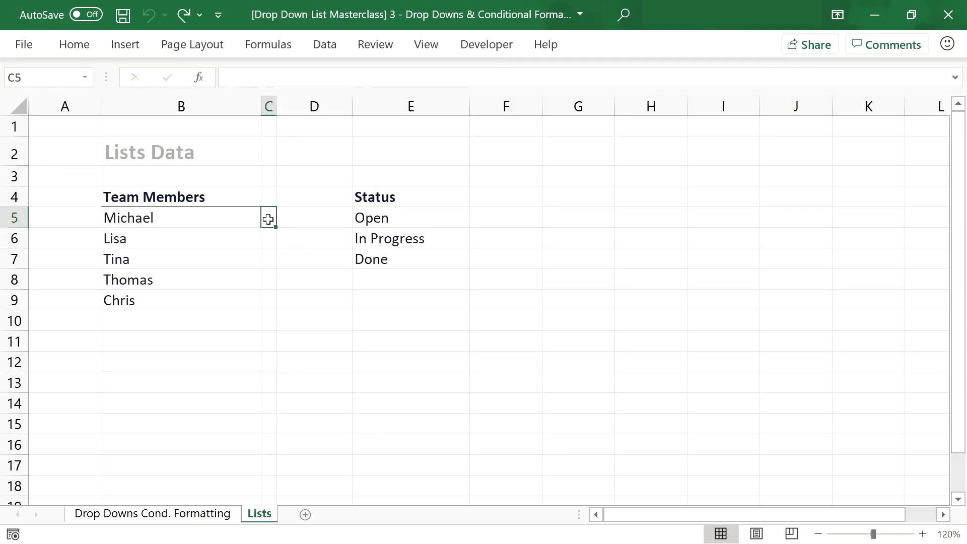
Step: Start a formula-based conditional formatting rule for cell C5 on the Lists sheet with =NOT($B$5="")
drag(268, 219, 270, 361)
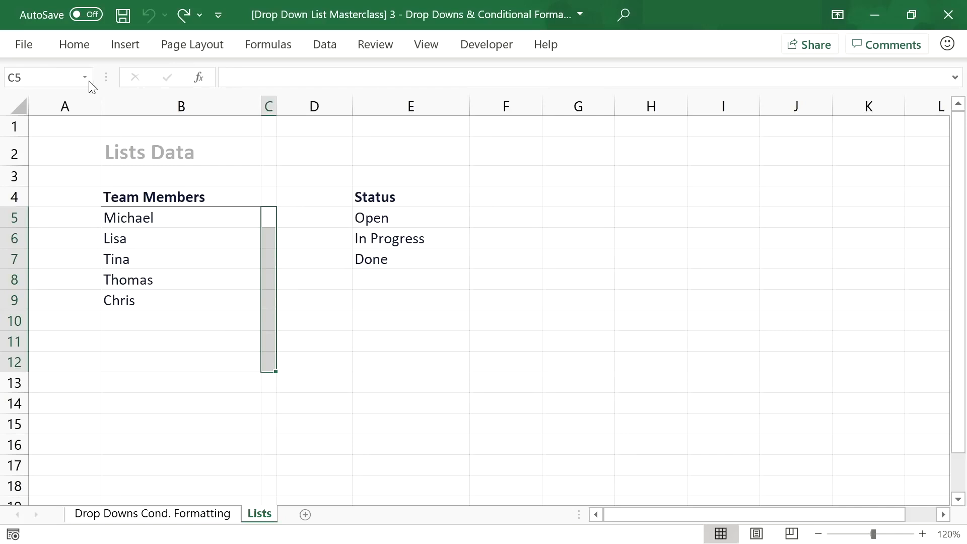
click(267, 217)
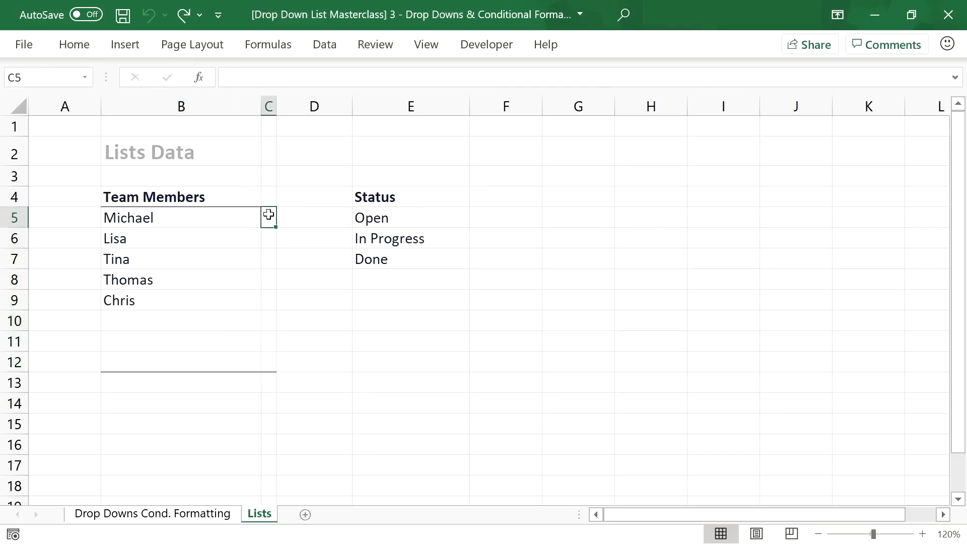
click(125, 49)
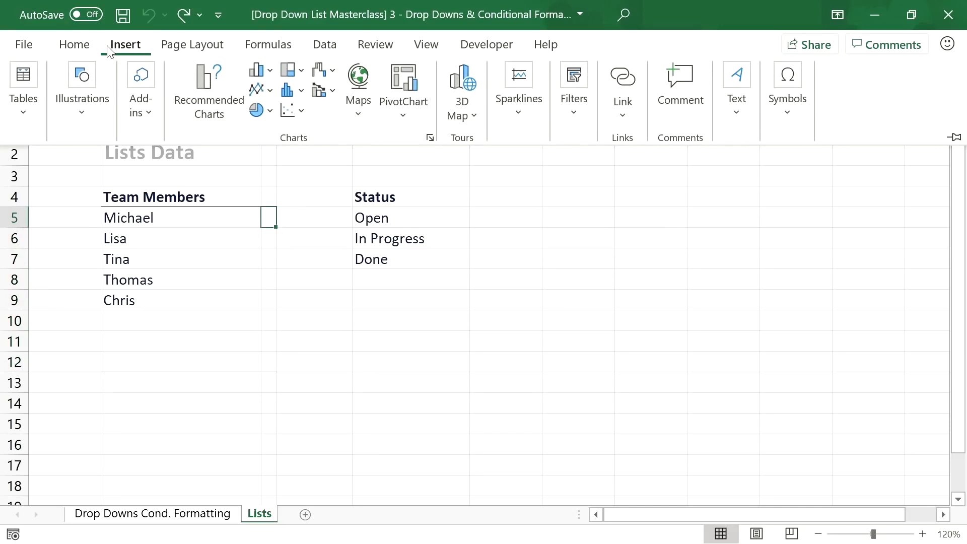
click(74, 45)
click(514, 72)
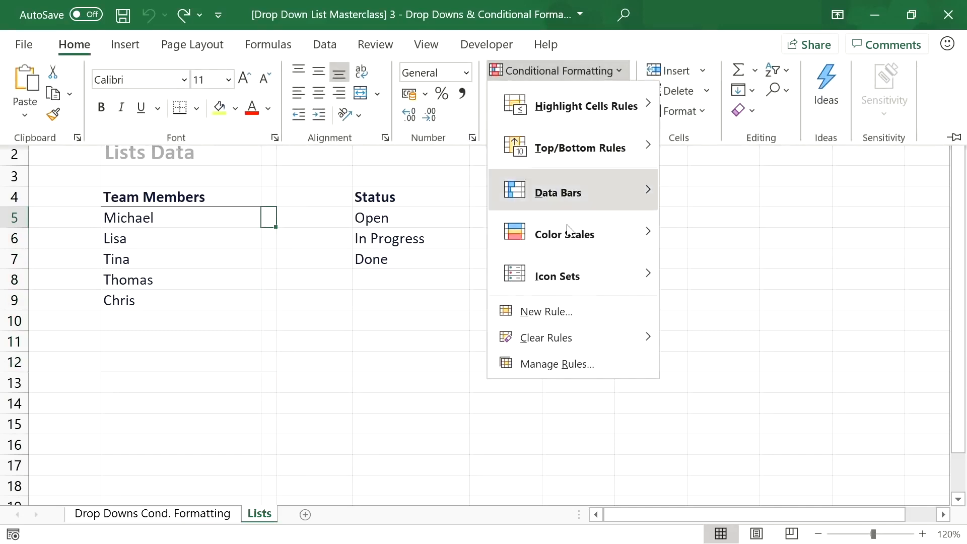
click(576, 311)
click(378, 202)
click(352, 274)
text(=NOT()
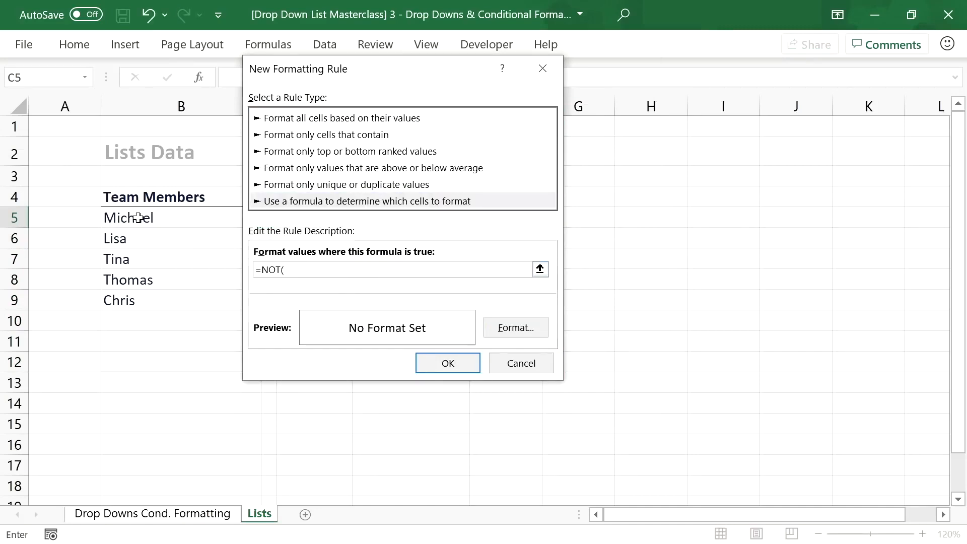
drag(350, 76, 473, 93)
text(NOT()
click(193, 217)
text(=")
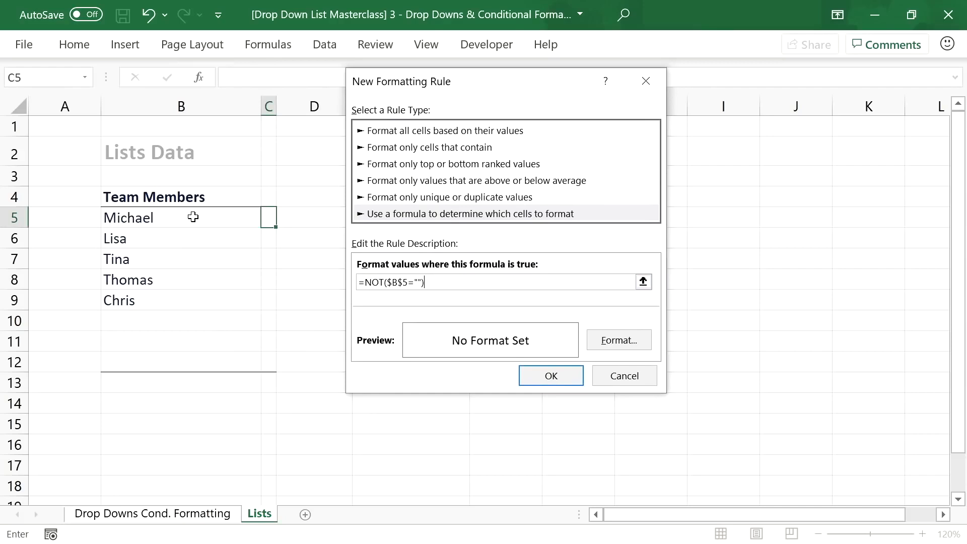
Step: Give the C5 rule a green background fill, copy its formula and create the rule
click(619, 340)
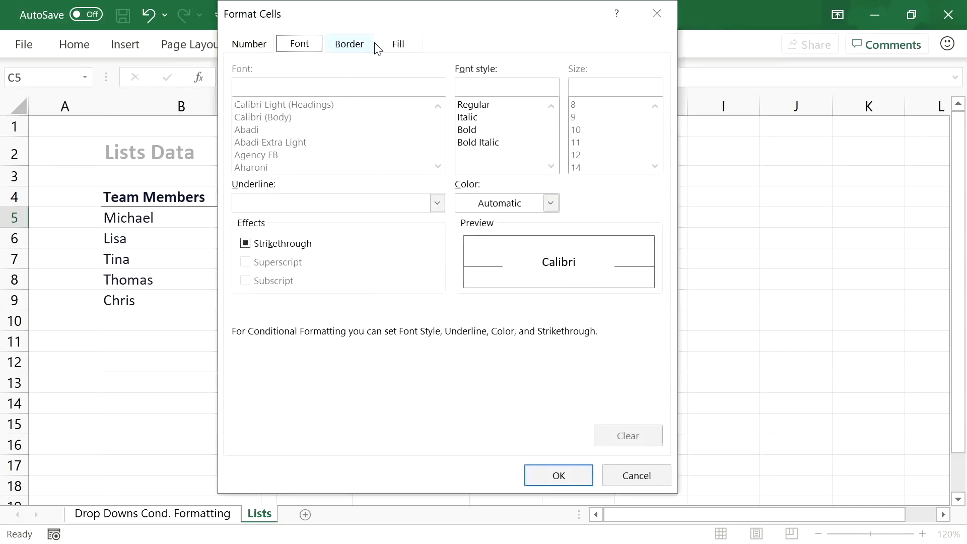
click(398, 43)
click(279, 105)
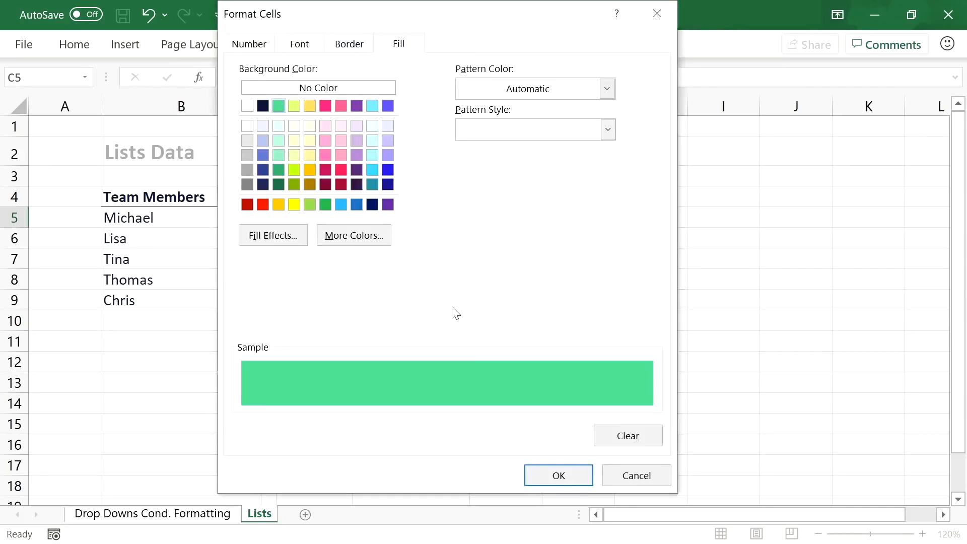
click(557, 475)
drag(438, 278, 358, 282)
key(ctrl+c)
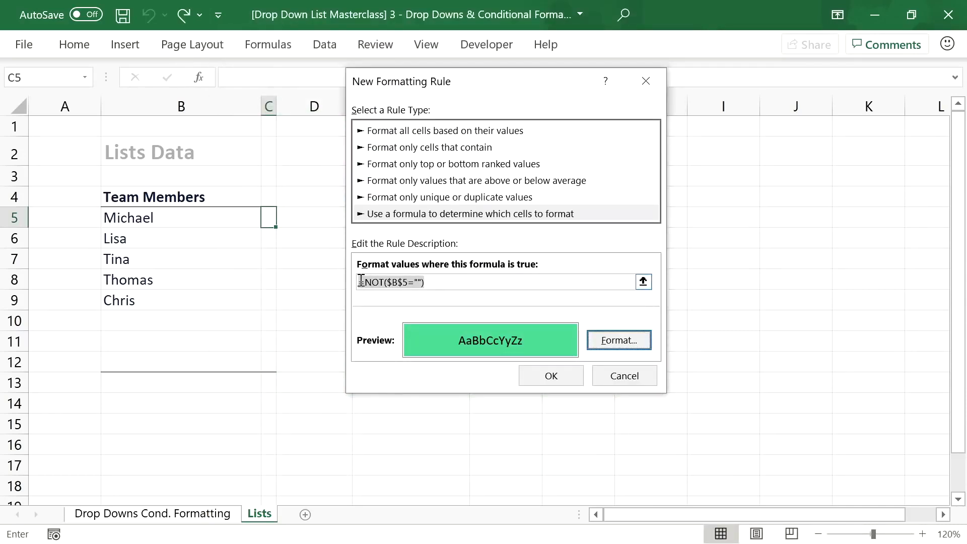
click(563, 380)
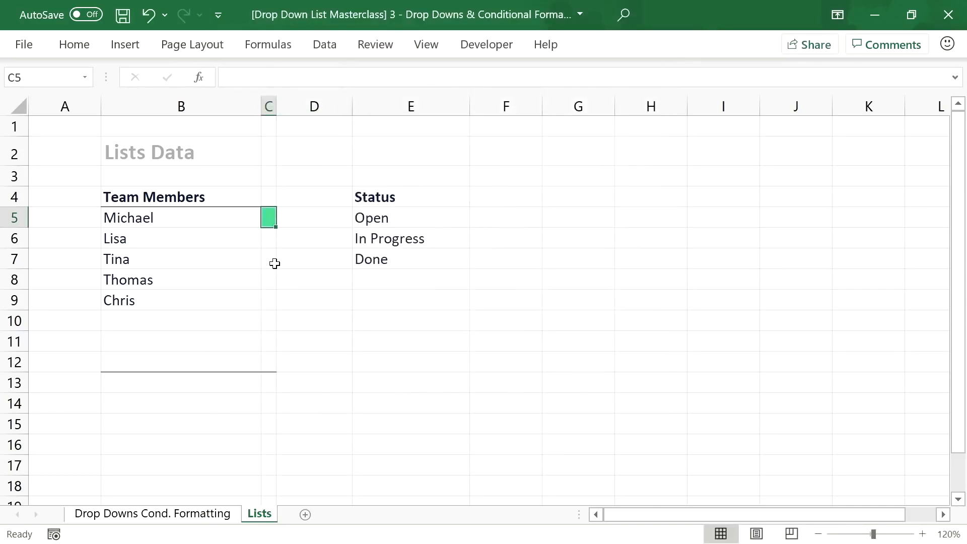
Step: Start a formula-based formatting rule for cell C6, reusing the copied formula as =NOT($B$6="")
click(269, 238)
click(74, 44)
click(554, 69)
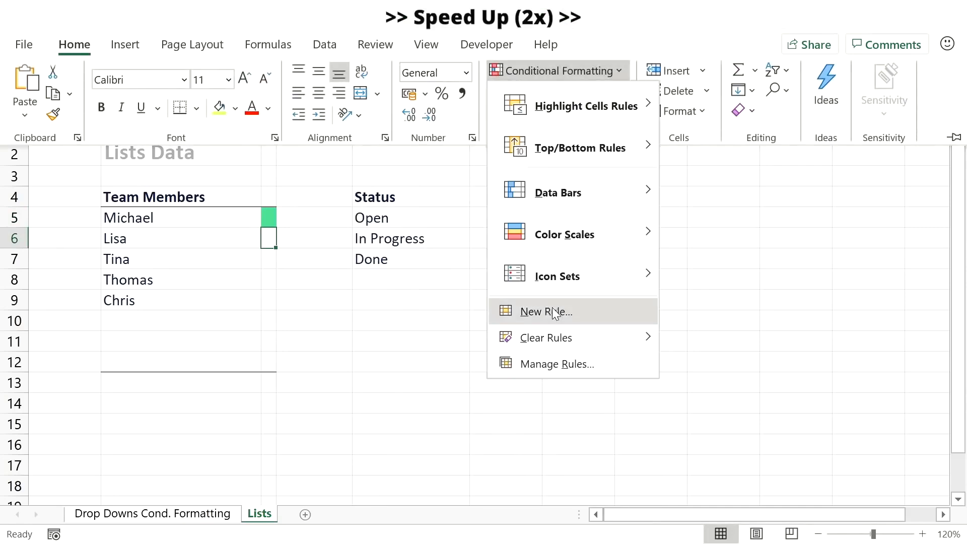
click(553, 310)
click(385, 197)
click(385, 264)
key(ctrl+v)
click(366, 265)
key(BackSpace)
text(6)
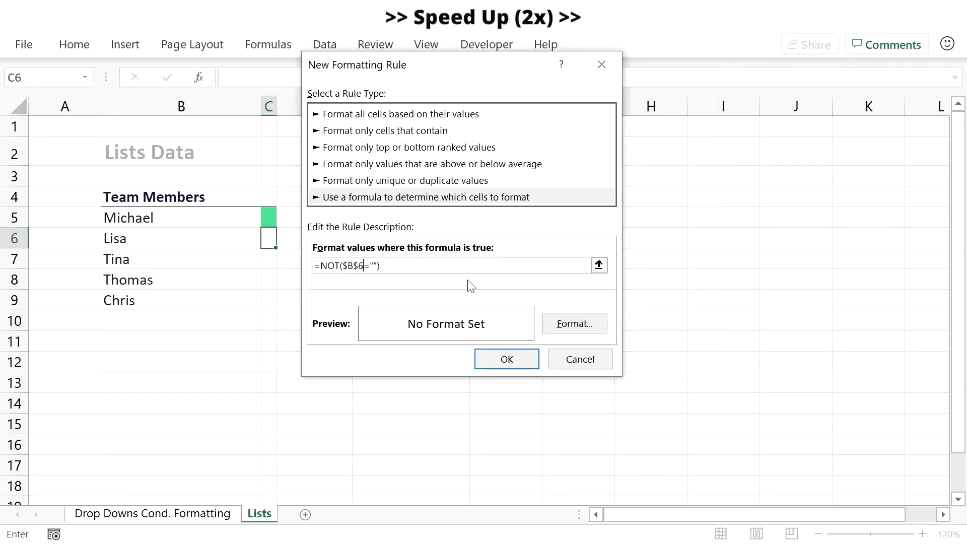
Step: Give the C6 rule a yellow-green background fill and create the rule
click(573, 324)
click(353, 106)
click(618, 476)
click(563, 379)
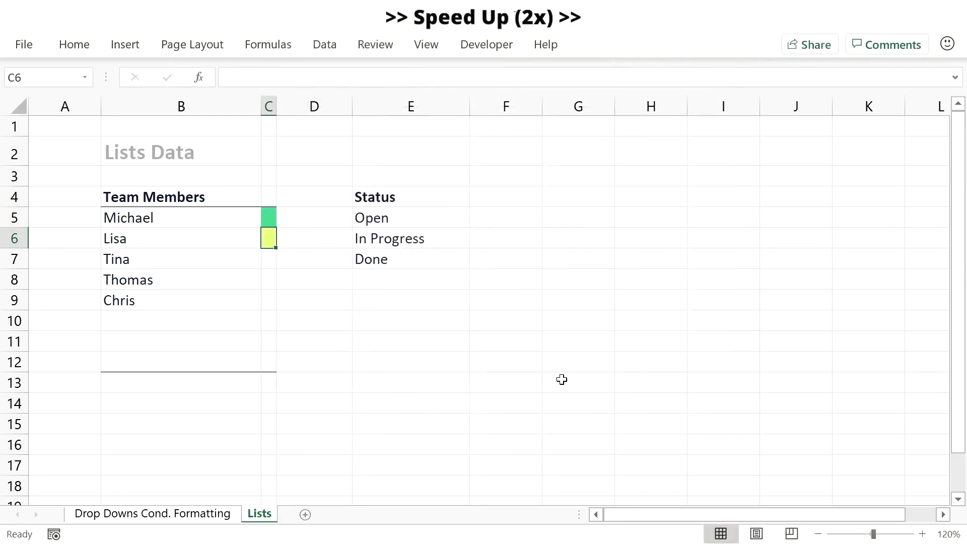
Step: Start a formula-based formatting rule for cell C7, reusing the copied formula as =NOT($B$7="")
click(269, 259)
click(80, 46)
click(555, 69)
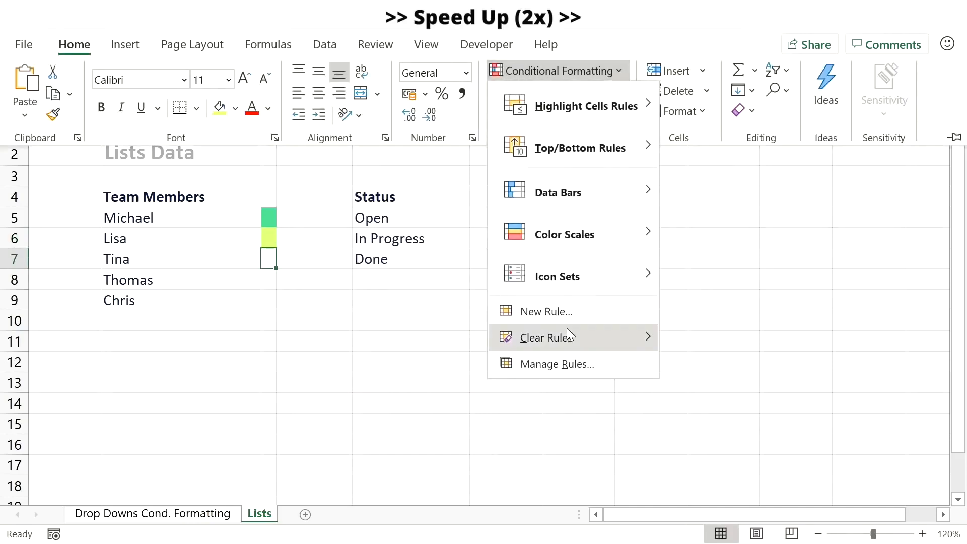
click(549, 310)
click(386, 180)
click(346, 249)
key(ctrl+v)
click(321, 249)
key(BackSpace)
text(7)
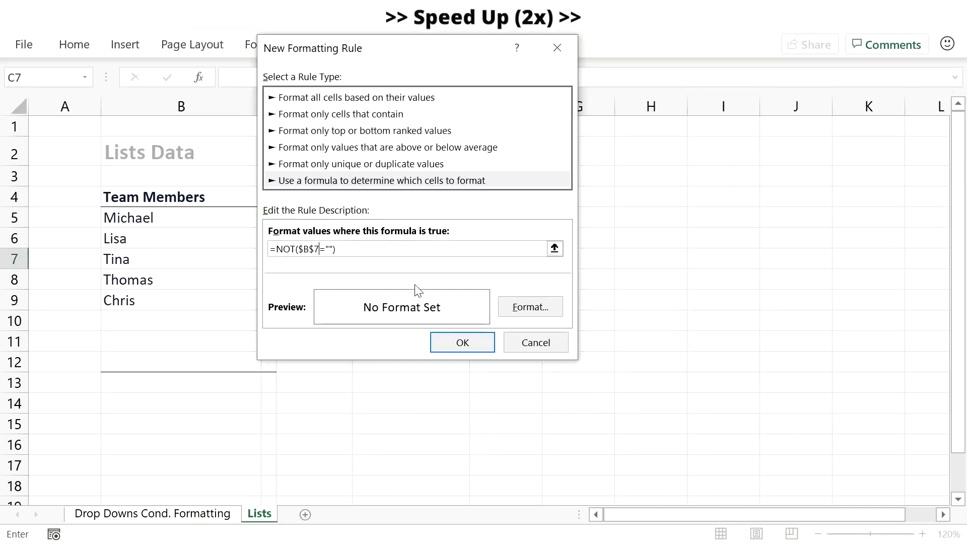
Step: Give the C7 rule a yellow-orange background fill and create the rule
click(530, 307)
click(325, 105)
click(573, 475)
click(563, 379)
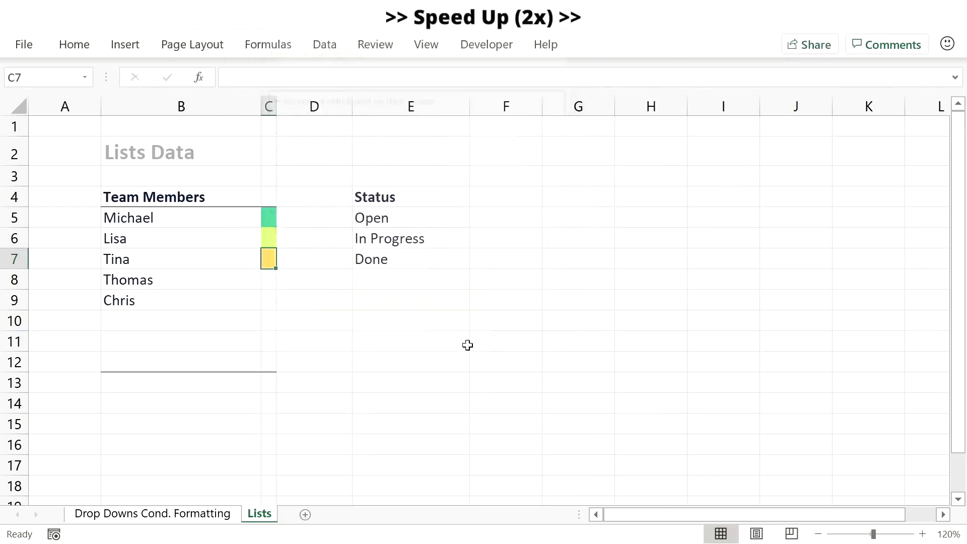
Step: Start a formula-based formatting rule for cell C8, reusing the copied formula as =NOT($B$8="")
click(269, 280)
click(75, 45)
click(551, 71)
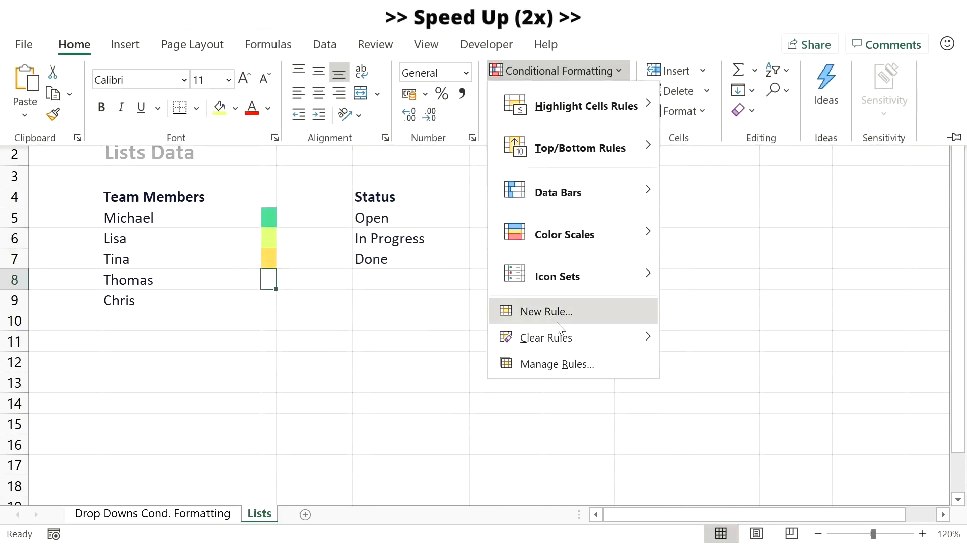
click(554, 312)
click(337, 164)
click(322, 233)
key(ctrl+v)
click(275, 232)
key(BackSpace)
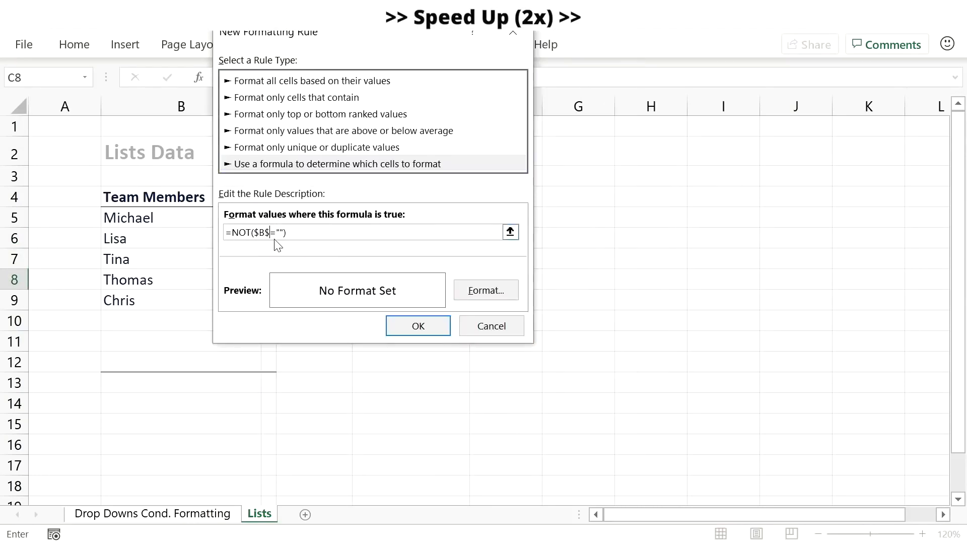
text(8)
Step: Give the C8 rule a bright magenta-pink background fill and create the rule
click(491, 294)
click(296, 106)
click(529, 475)
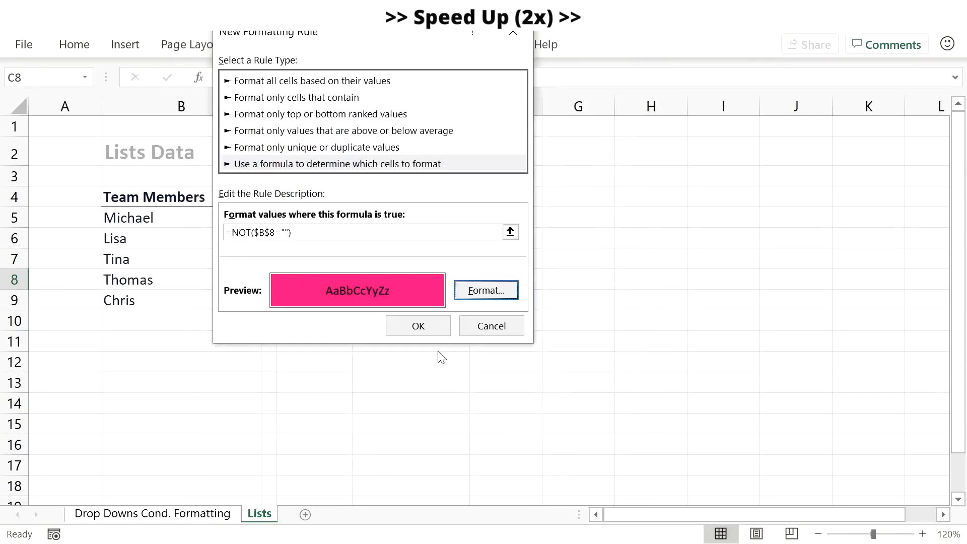
click(417, 326)
Step: Start a formula-based formatting rule for cell C9, reusing the copied formula as =NOT($B$9="")
click(274, 299)
click(75, 45)
click(526, 74)
click(538, 311)
click(321, 142)
click(237, 218)
key(ctrl+v)
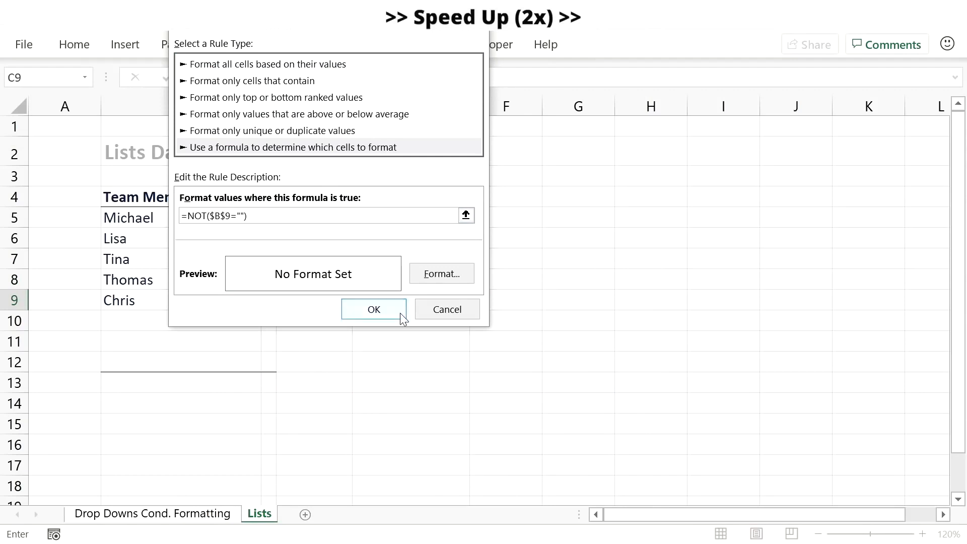
Step: Give the C9 rule a lighter pink background fill and create the rule
click(442, 273)
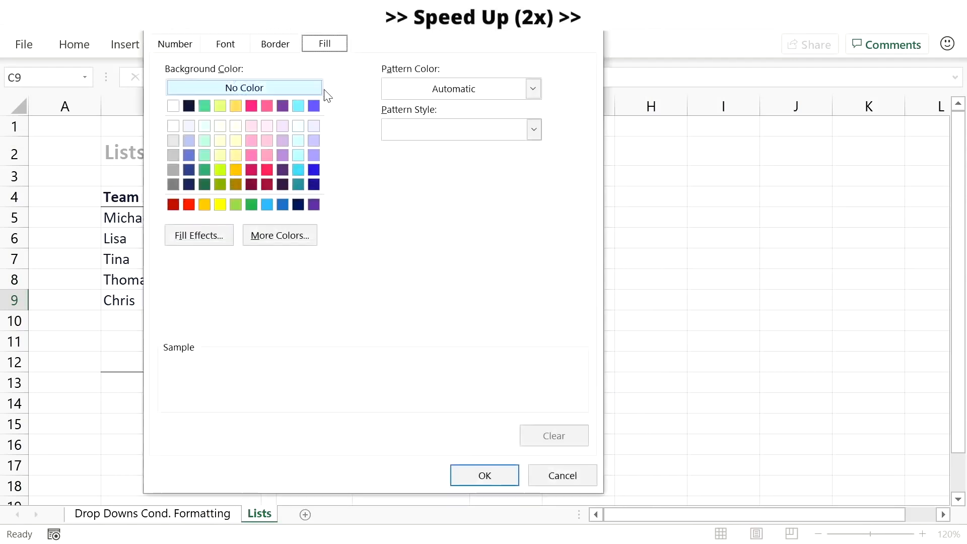
click(267, 106)
click(475, 473)
click(371, 309)
Step: Start a formula-based formatting rule for cell C10, reusing the copied formula as =NOT($B$10="")
click(262, 323)
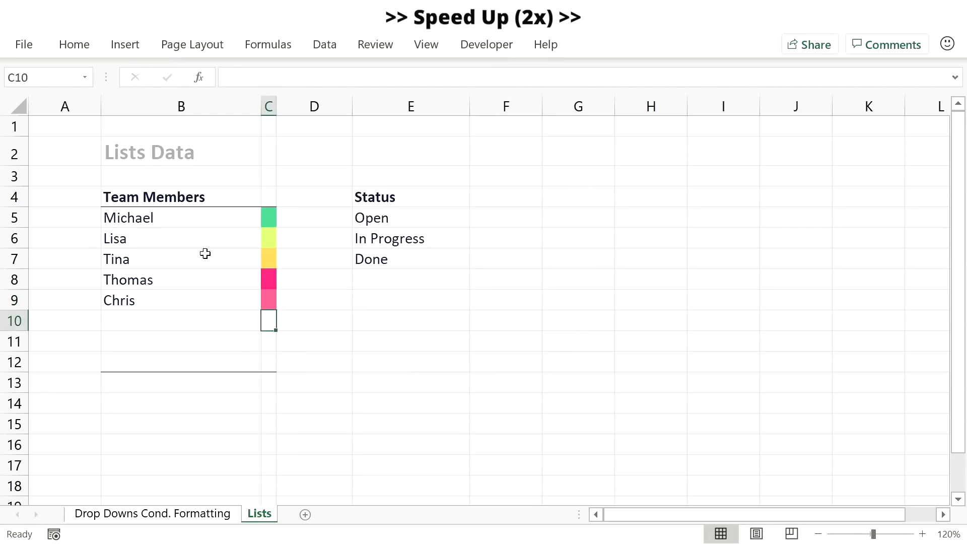
click(74, 44)
click(551, 71)
click(542, 310)
click(236, 147)
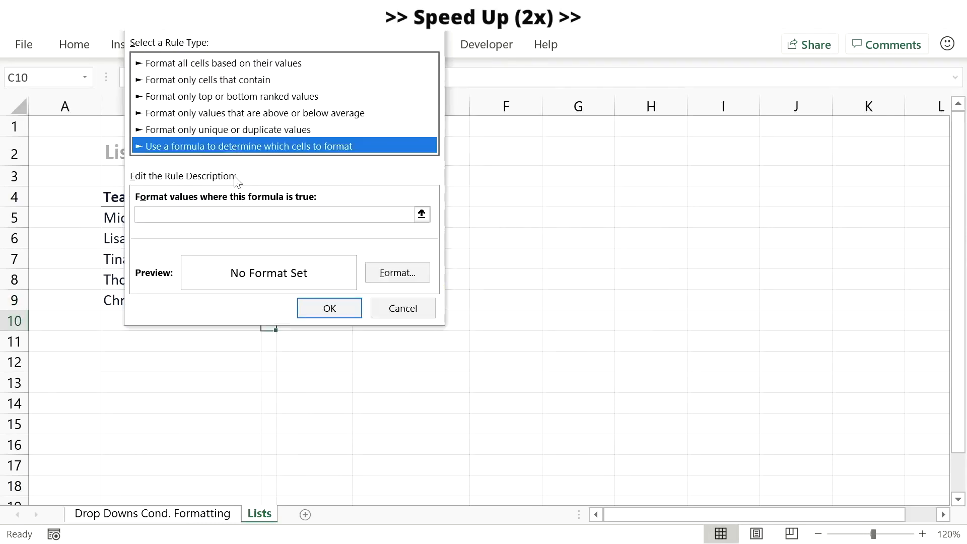
click(235, 215)
key(ctrl+v)
text(0)
Step: Give the C10 rule a purple background fill and create the rule
click(397, 272)
click(267, 205)
click(437, 473)
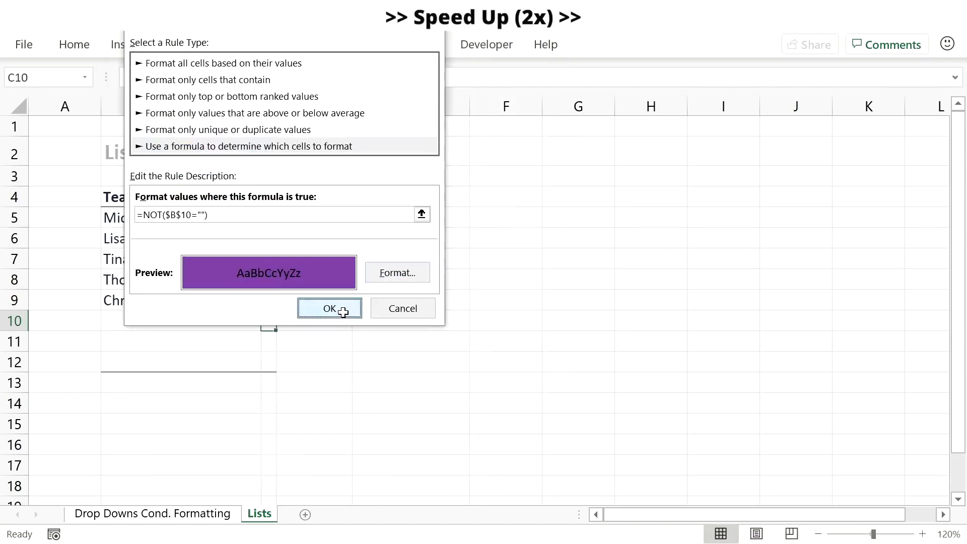
click(331, 309)
Step: Start a formula-based formatting rule for cell C11, reusing the copied formula as =NOT($B$11="")
click(268, 345)
click(73, 45)
click(545, 71)
click(555, 309)
click(207, 146)
click(234, 215)
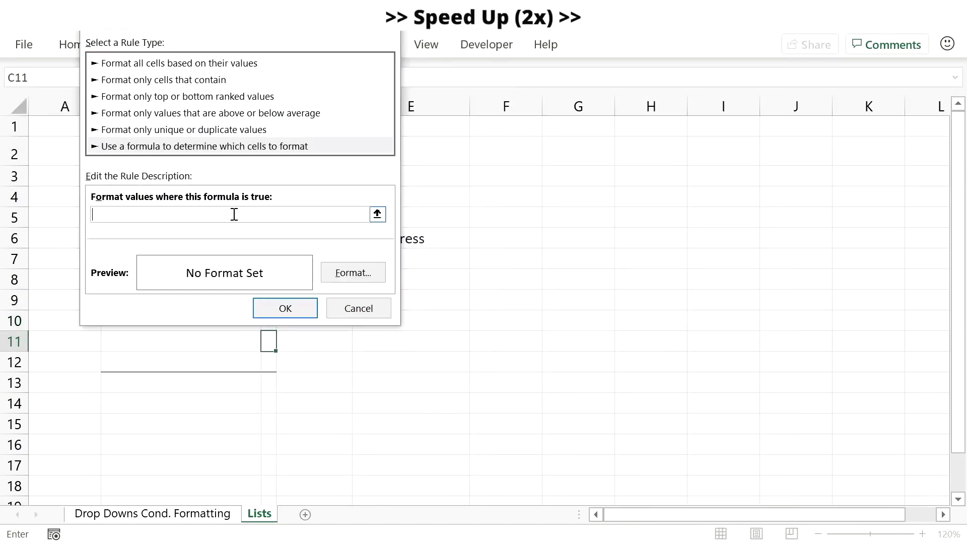
text(=NOT($B$1=""))
click(142, 215)
text(1)
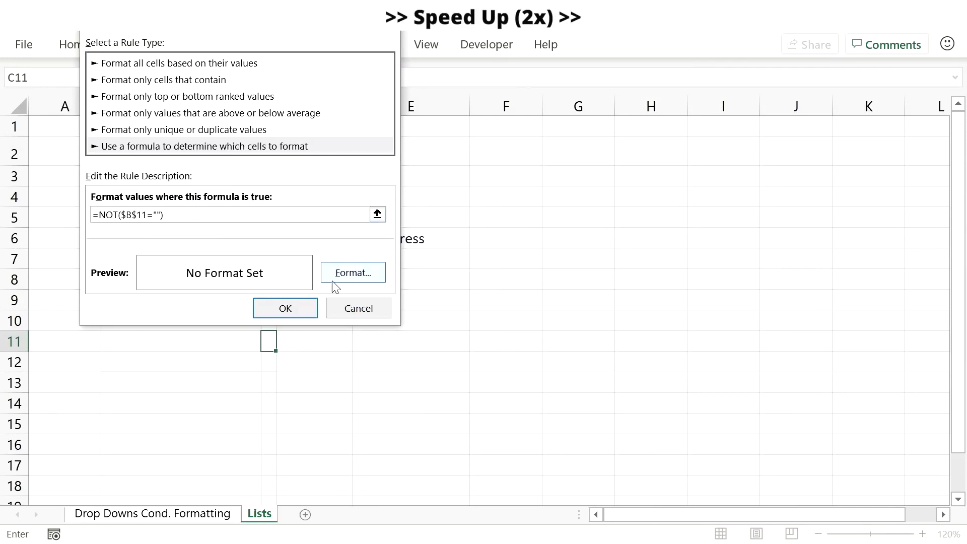
Step: Give the C11 rule a light cyan background fill and create the rule
click(353, 273)
click(220, 126)
click(397, 475)
click(285, 308)
Step: Start a formula-based formatting rule for cell C12, reusing the copied formula as =NOT($B$12="")
key(Return)
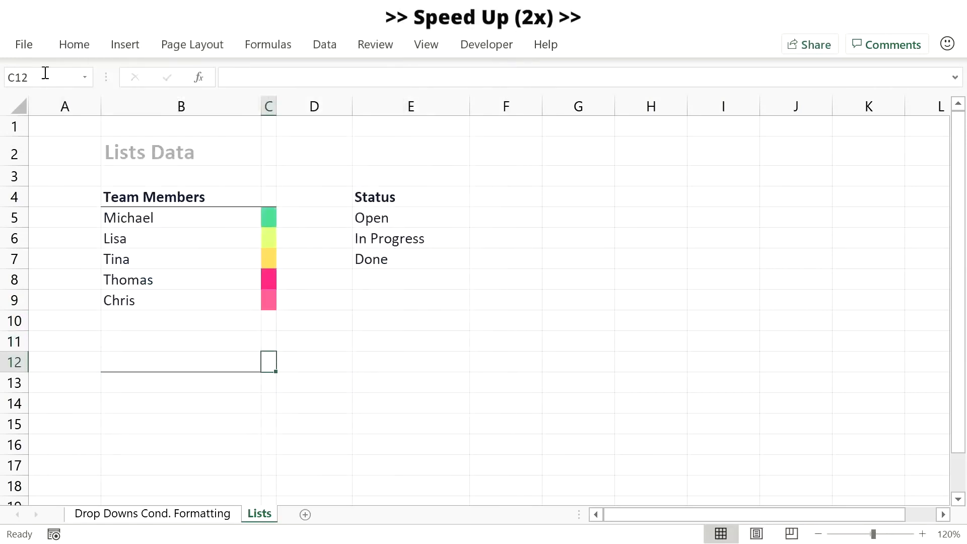
click(73, 45)
click(518, 69)
click(543, 310)
click(160, 147)
click(177, 213)
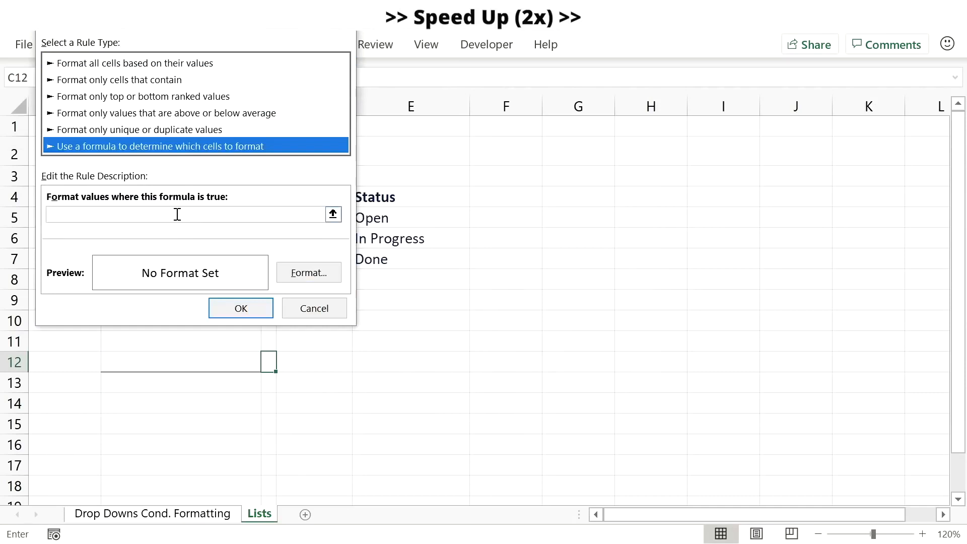
text(=NOT($B$1=""))
click(99, 214)
text(2)
Step: Give the C12 rule its own background fill colour and create the rule
click(292, 276)
click(168, 112)
click(350, 475)
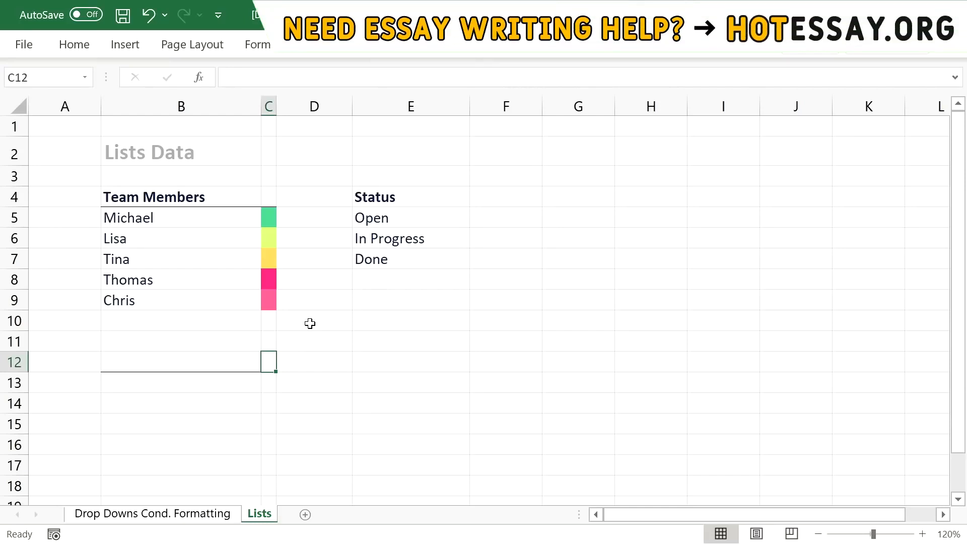
Step: Clear the team member names from cells B9 and B8 to test the colour legend
click(129, 300)
key(Delete)
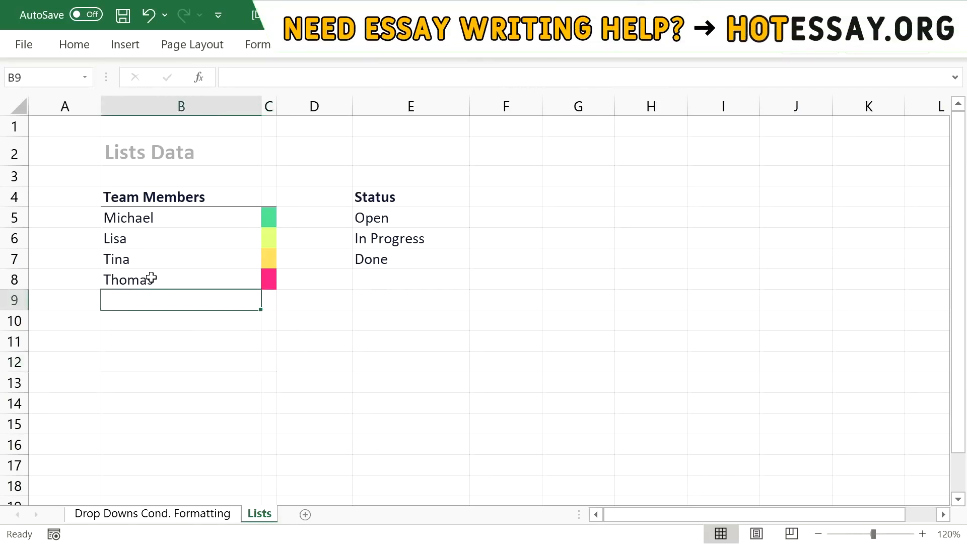
click(151, 277)
key(Delete)
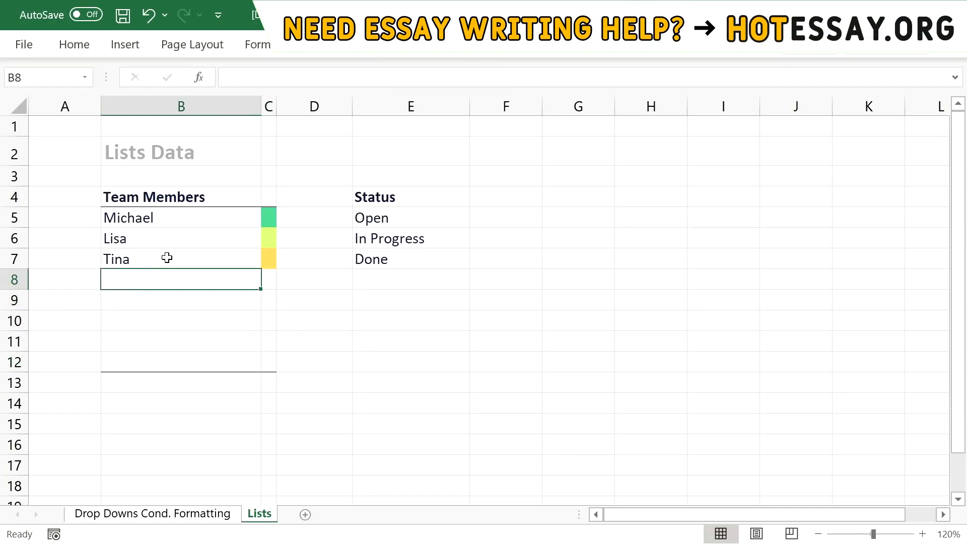
Step: Enter four team member first names in cells B8 to B11 of the Team Members list
text(Thomas)
key(Return)
text(Eva)
key(Return)
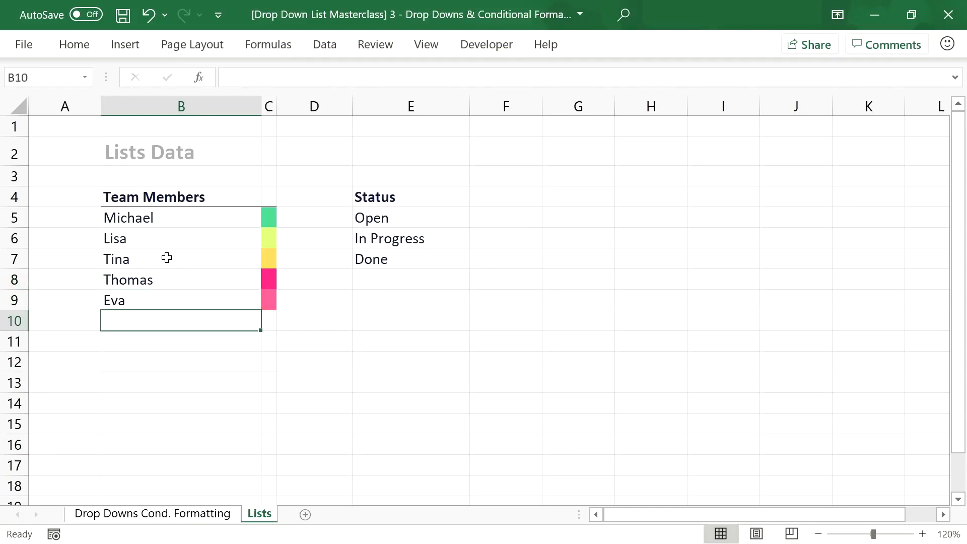
text(Nina)
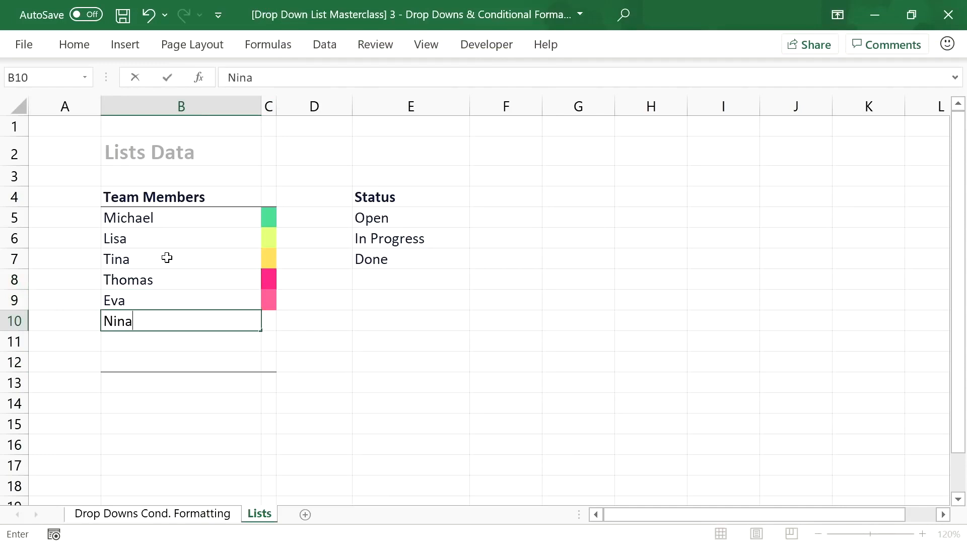
key(Return)
text(Tina)
key(Return)
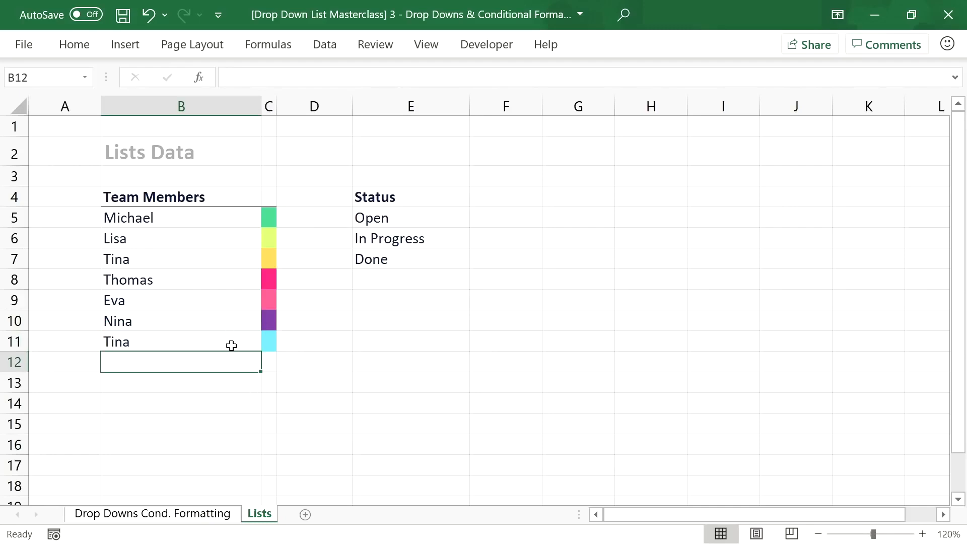
Step: Clear all assignees from cells D5 to D9 on the Drop Downs Cond. Formatting sheet
click(225, 510)
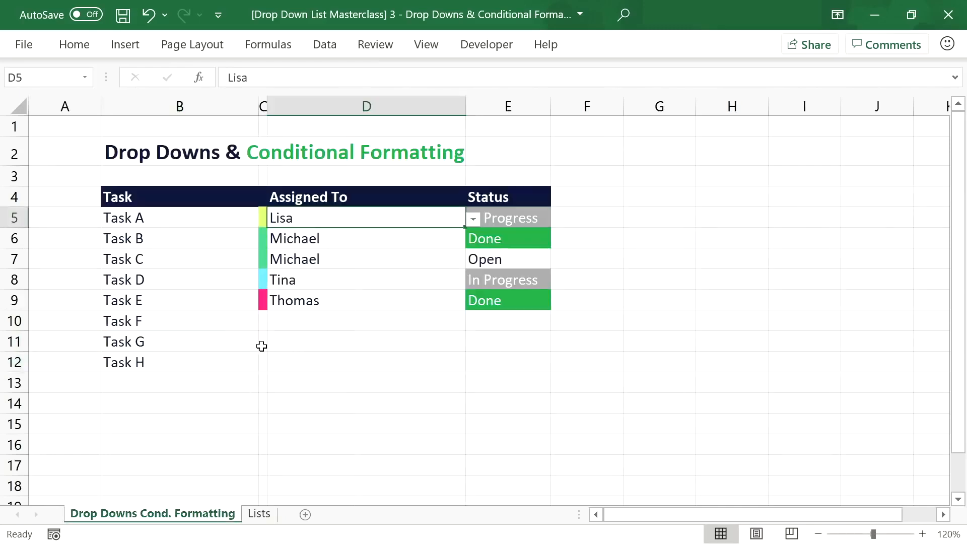
drag(328, 209, 331, 301)
key(Delete)
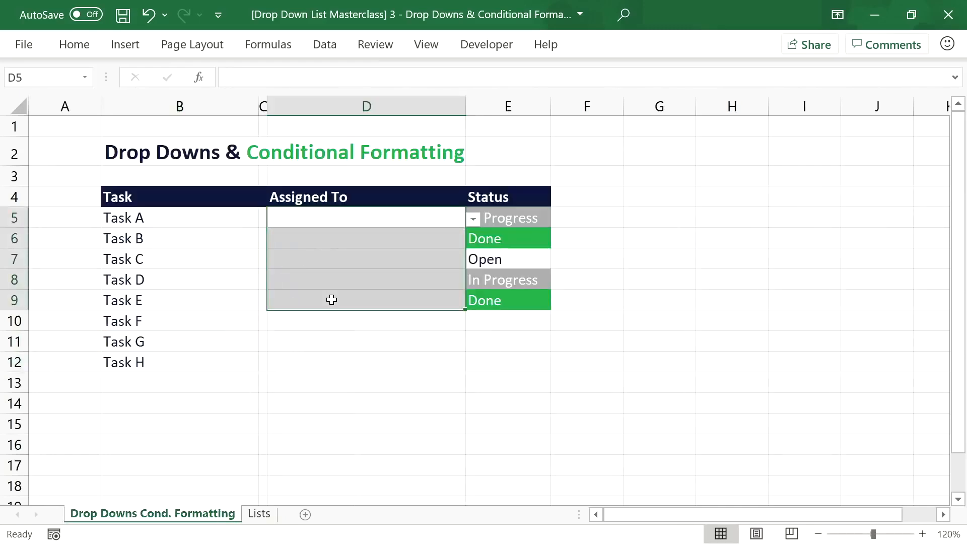
Step: Assign Task A to the sixth team member and Task B to the last team member in the drop-down lists
click(450, 221)
click(474, 221)
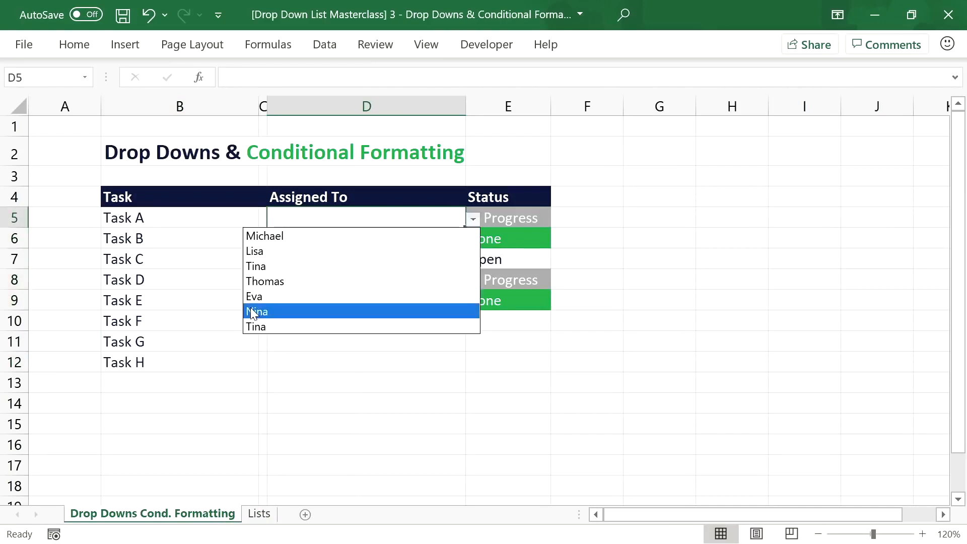
key(Escape)
click(276, 312)
click(329, 240)
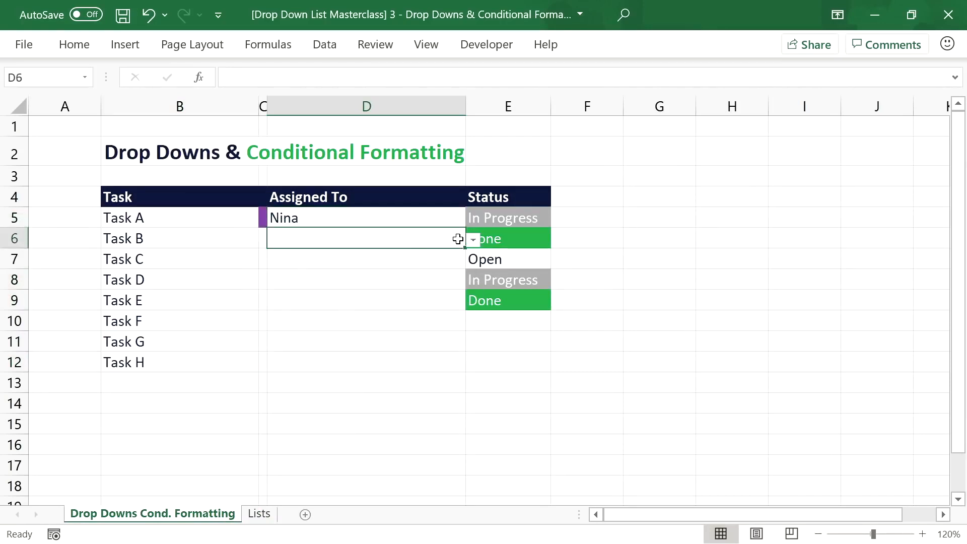
click(474, 242)
click(299, 347)
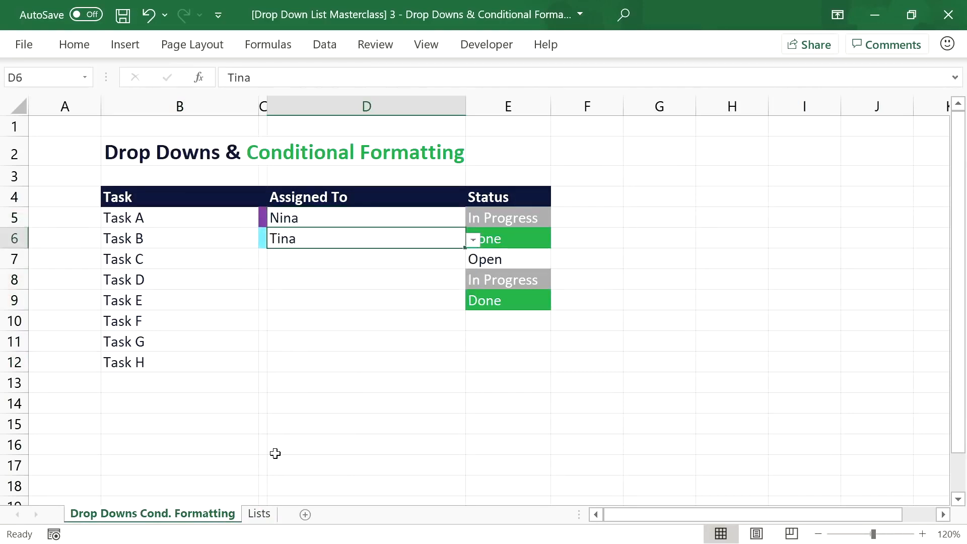
Step: Compare the colours with the legend on the Lists sheet and choose a team member for Task C in cell D7
click(259, 513)
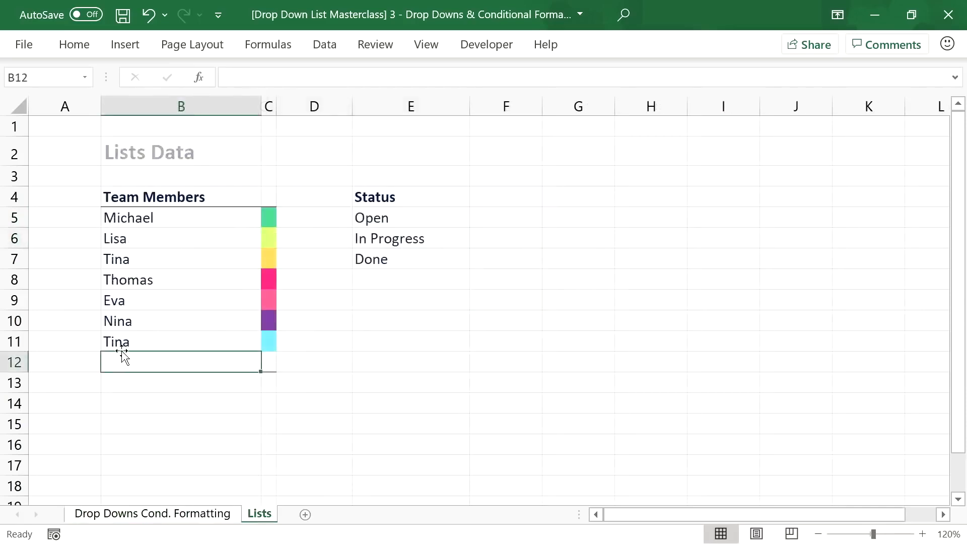
click(186, 519)
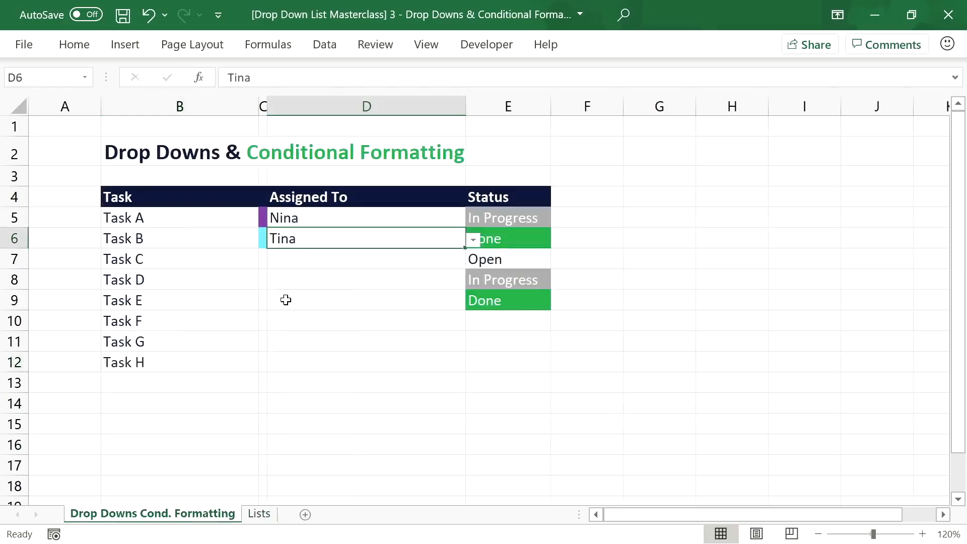
click(344, 257)
click(473, 262)
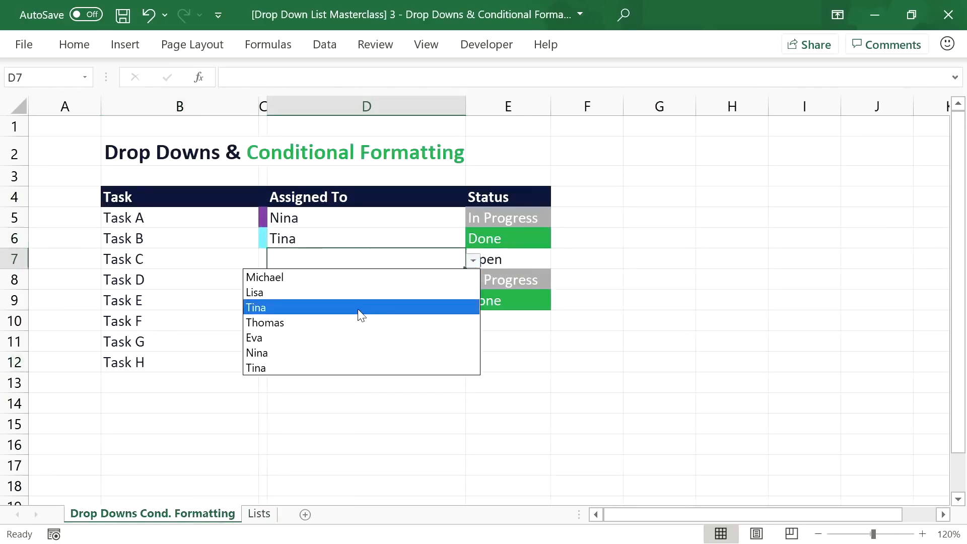
click(349, 319)
click(406, 277)
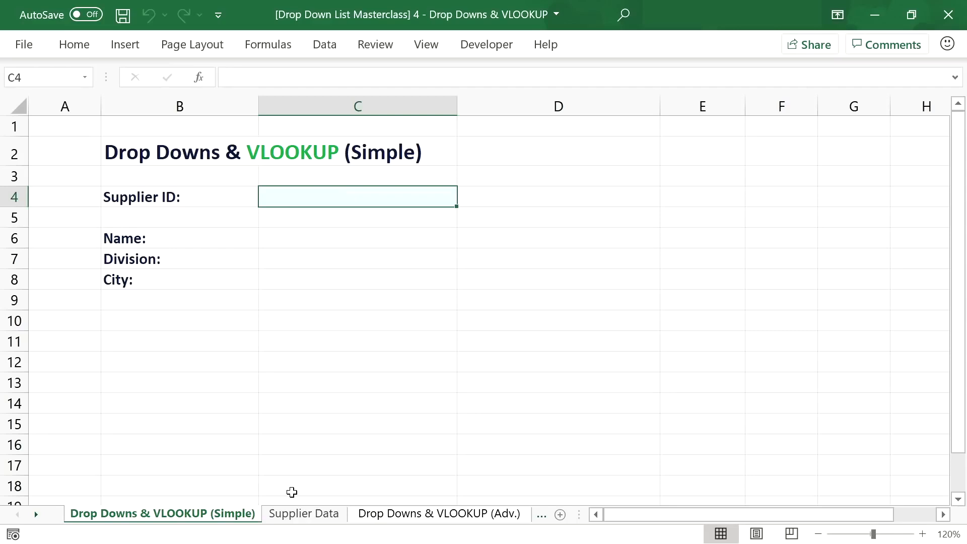
Step: Examine the Supplier Data sheet of the Drop Downs & VLOOKUP workbook, covering the Supplier ID column and the Name, Division and City headers
click(310, 517)
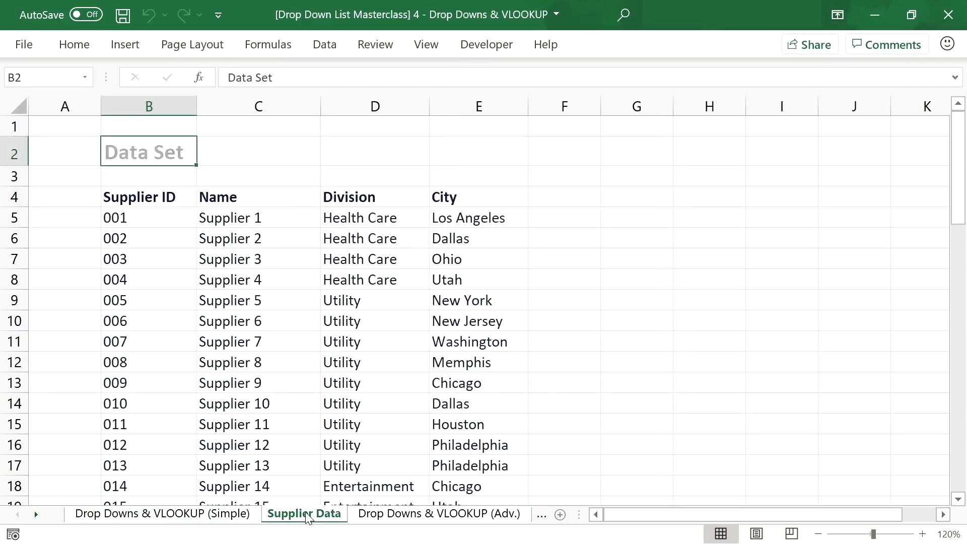
click(151, 196)
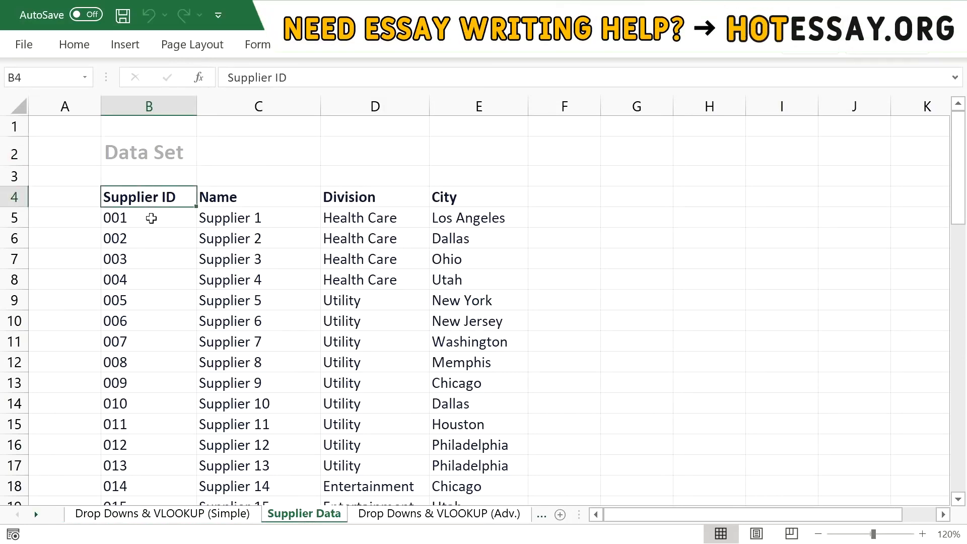
click(151, 217)
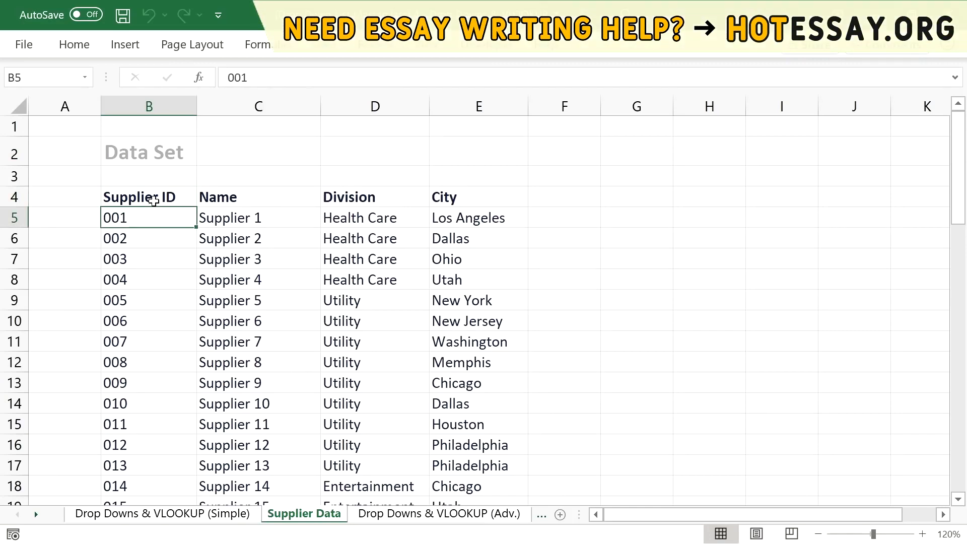
click(247, 195)
drag(247, 195, 436, 198)
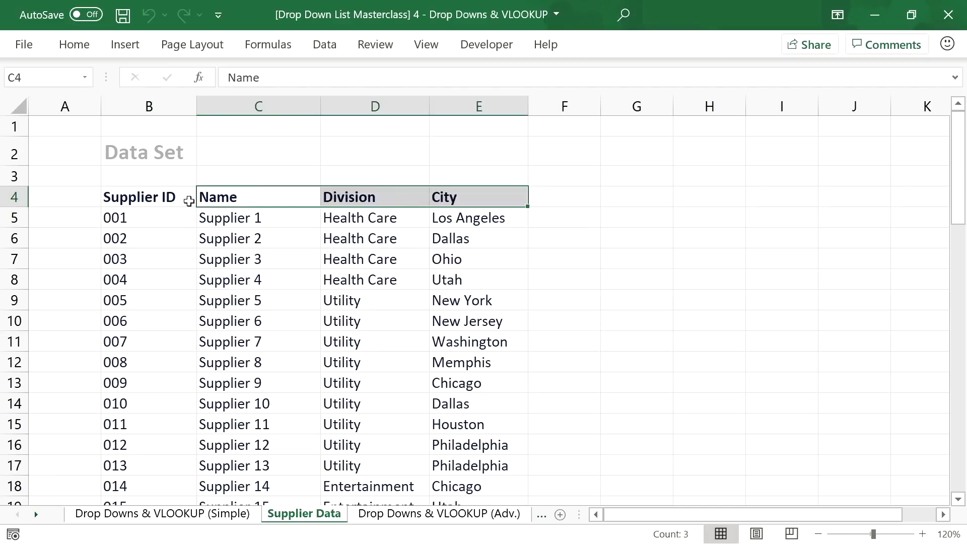
Step: Set data validation of the Supplier ID cell C4 on the Drop Downs & VLOOKUP (Simple) sheet to allow a list
click(175, 157)
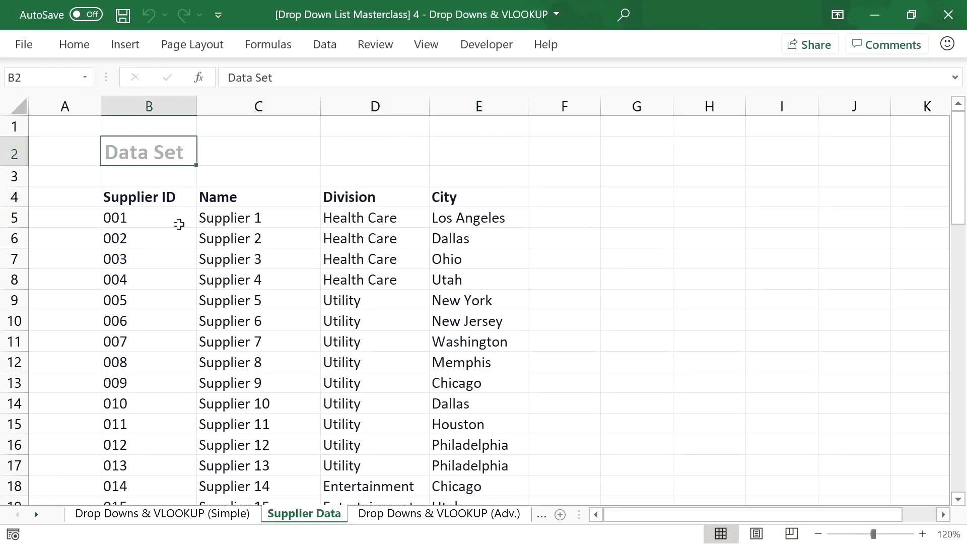
click(202, 515)
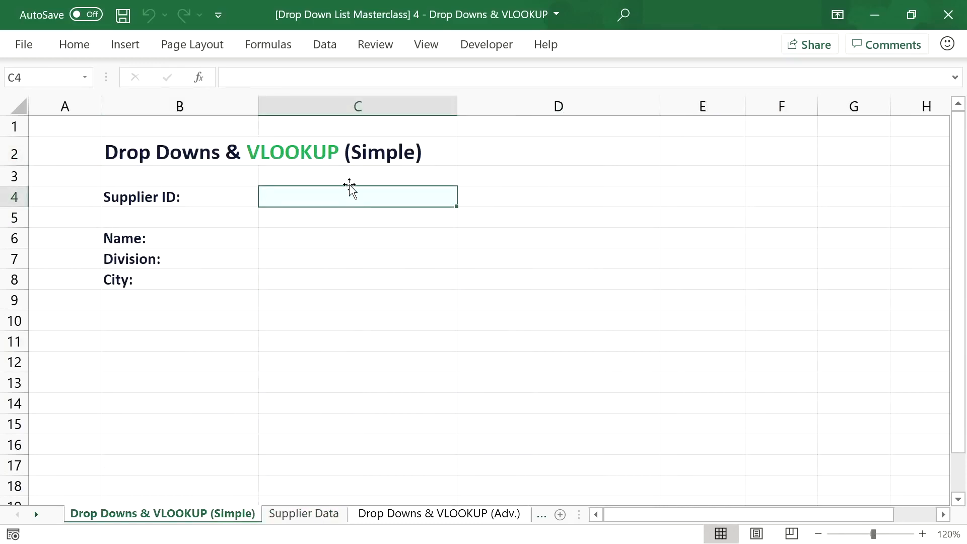
click(331, 56)
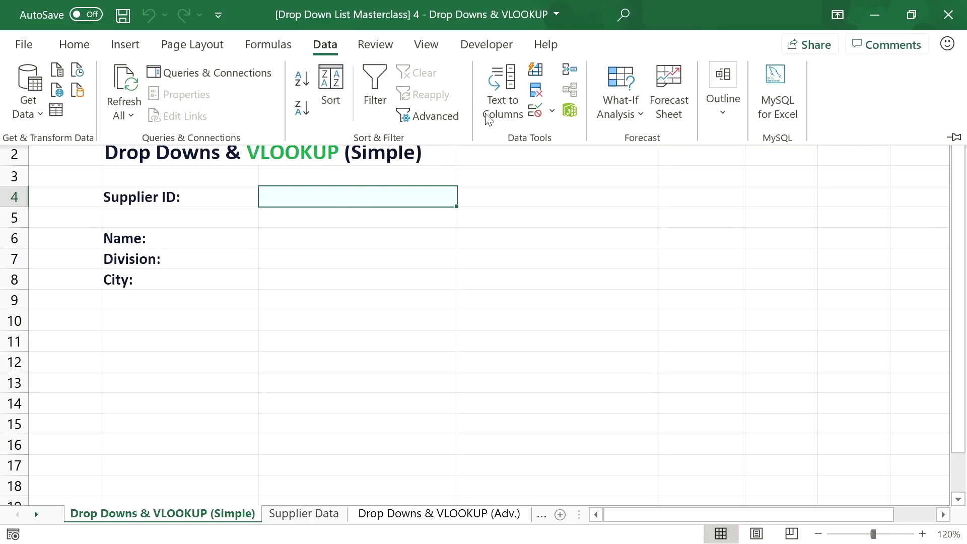
click(535, 111)
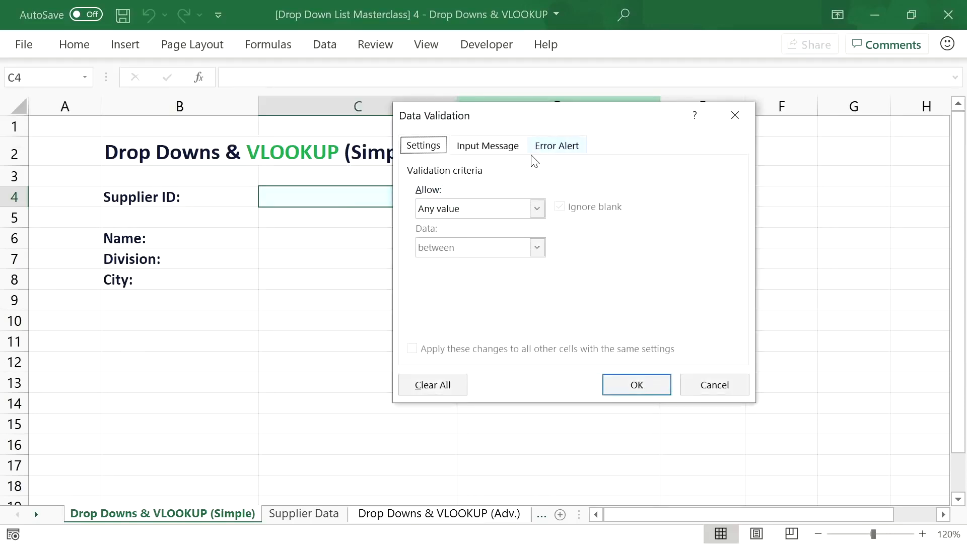
click(537, 208)
click(523, 263)
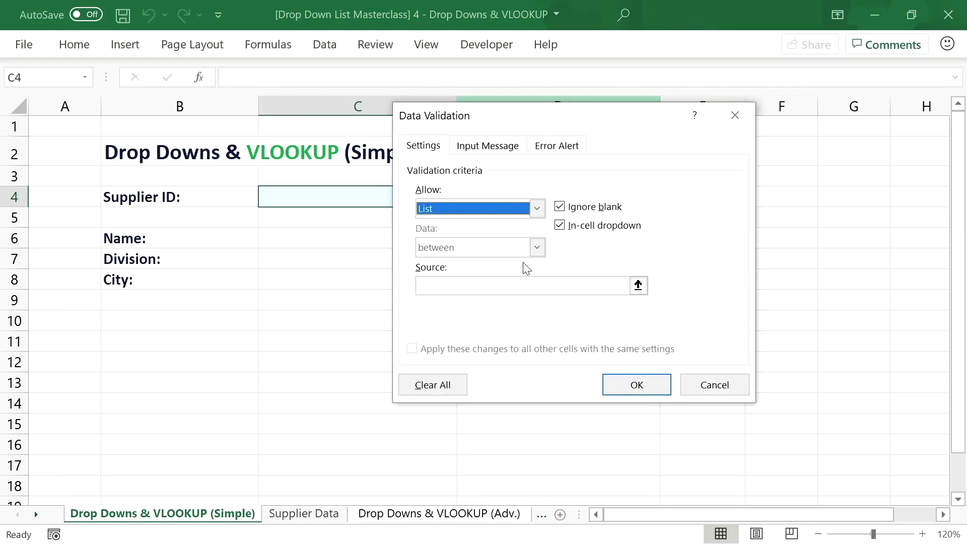
Step: Set the list source to =OFFSET('Supplier Data'!$B$5,,,COUNTA('Supplier Data'!$B$5:$B$100000)) and apply the validation
click(523, 285)
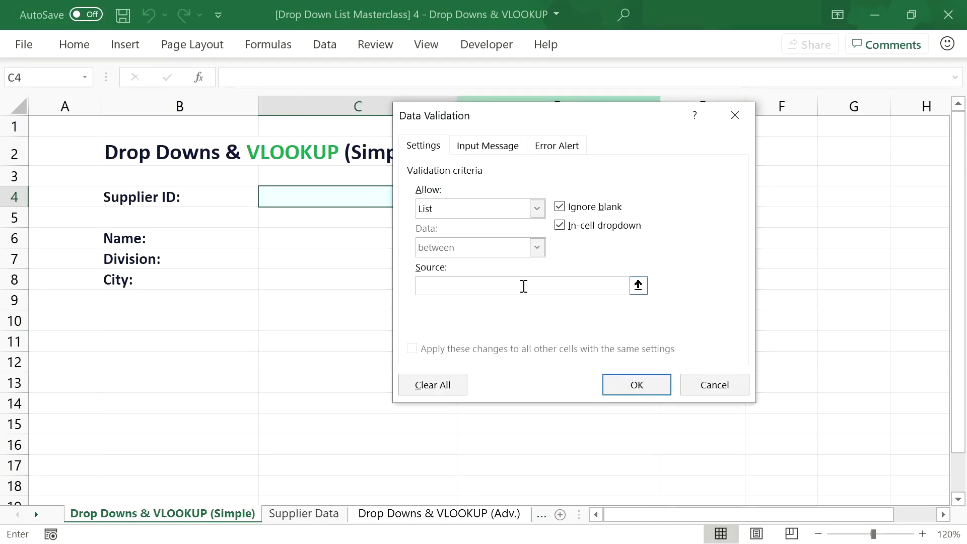
text(=OFFSET()
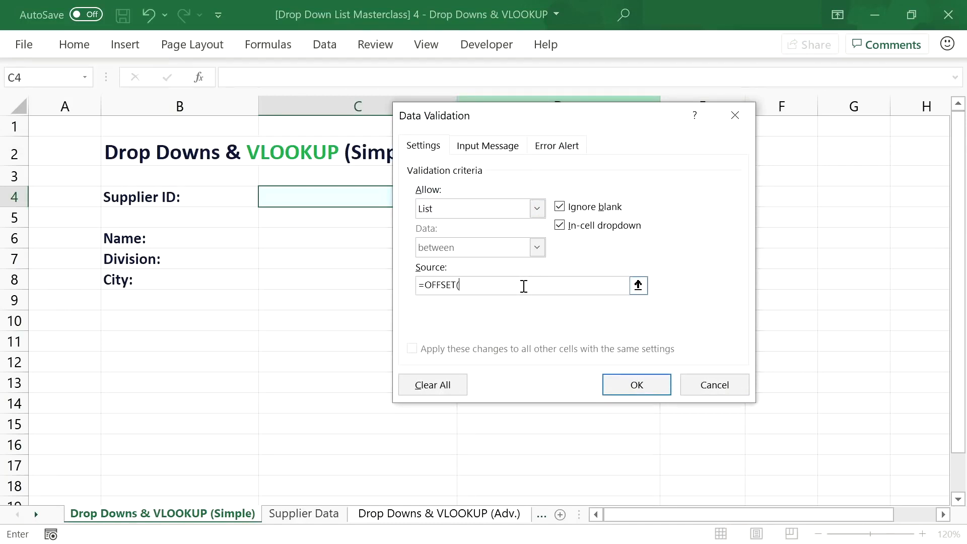
click(332, 520)
click(143, 217)
click(552, 283)
text(,,,COUNTA()
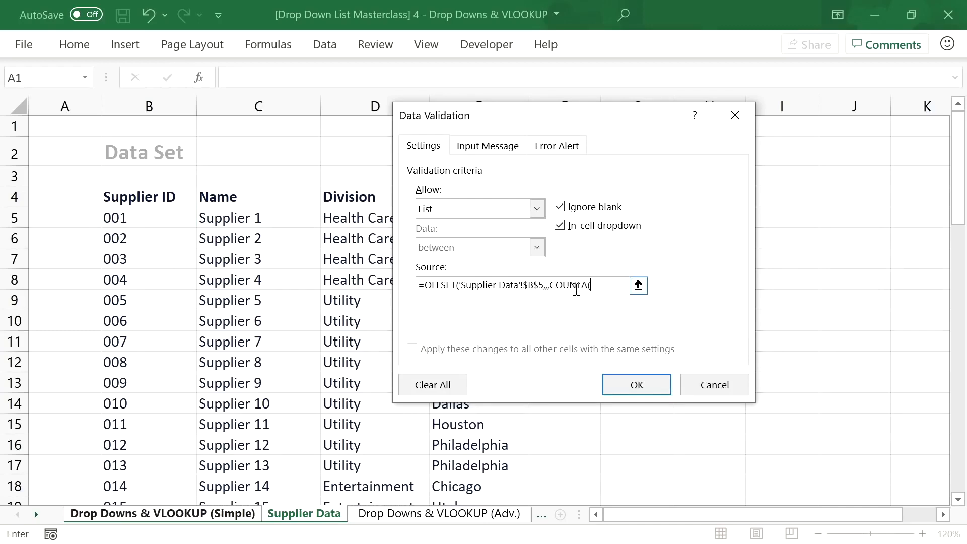
click(131, 215)
key(F8)
click(612, 285)
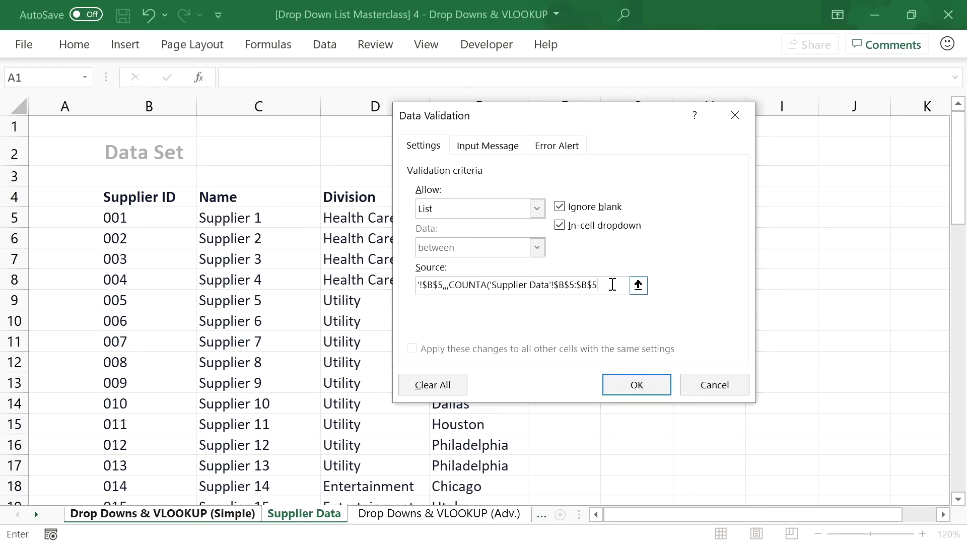
key(BackSpace)
text(100000)))
drag(622, 285, 362, 288)
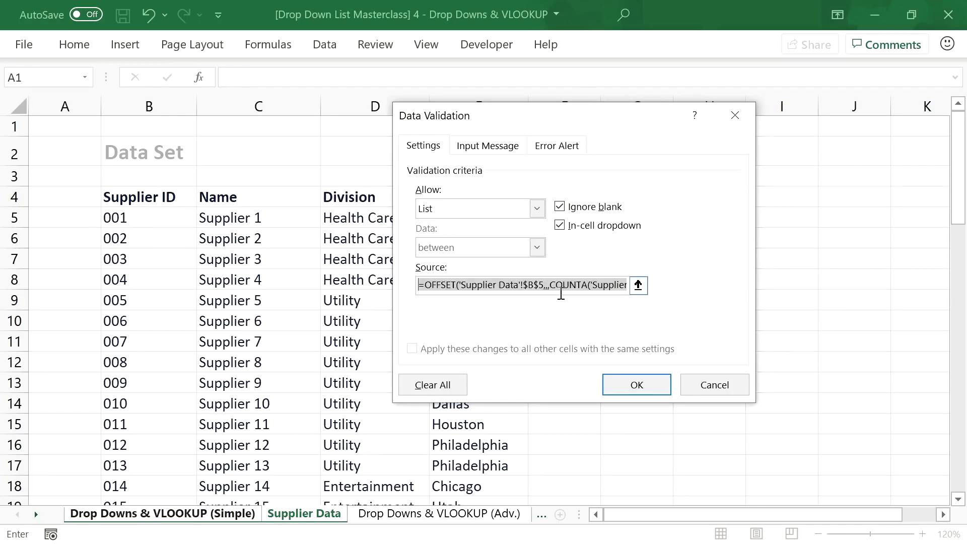
click(663, 388)
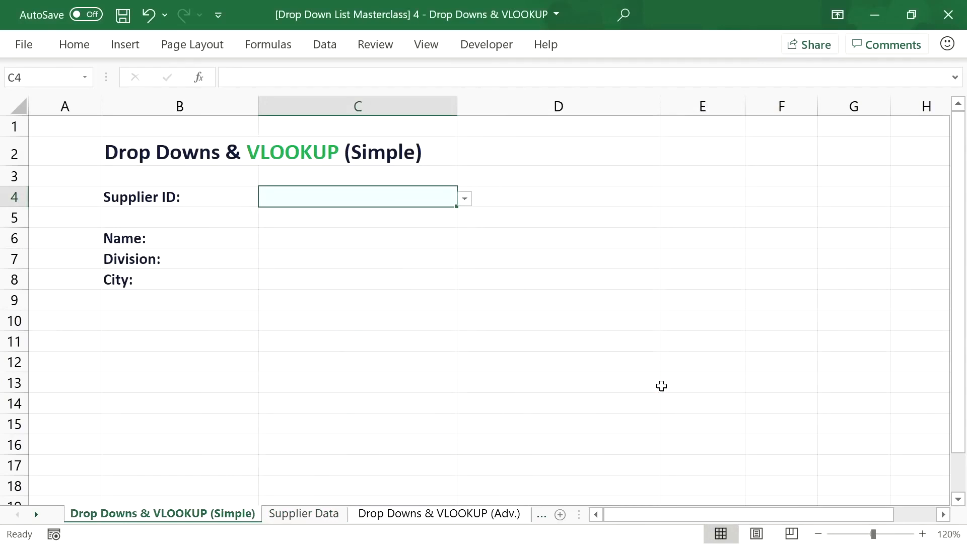
Step: Test the Supplier ID drop-down in C4 by choosing 001 and 004, and clear the cell
click(466, 200)
drag(468, 234, 450, 226)
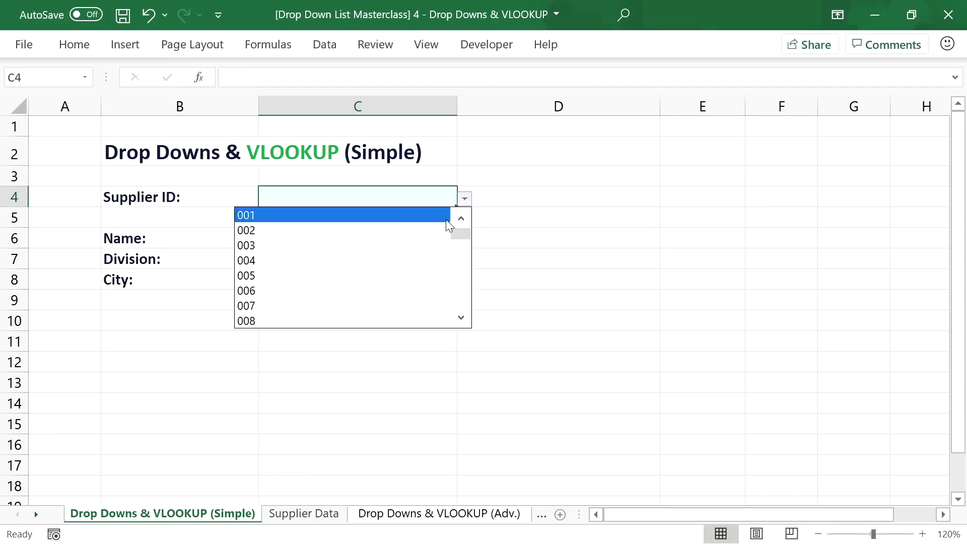
click(367, 218)
click(467, 200)
click(403, 261)
click(466, 200)
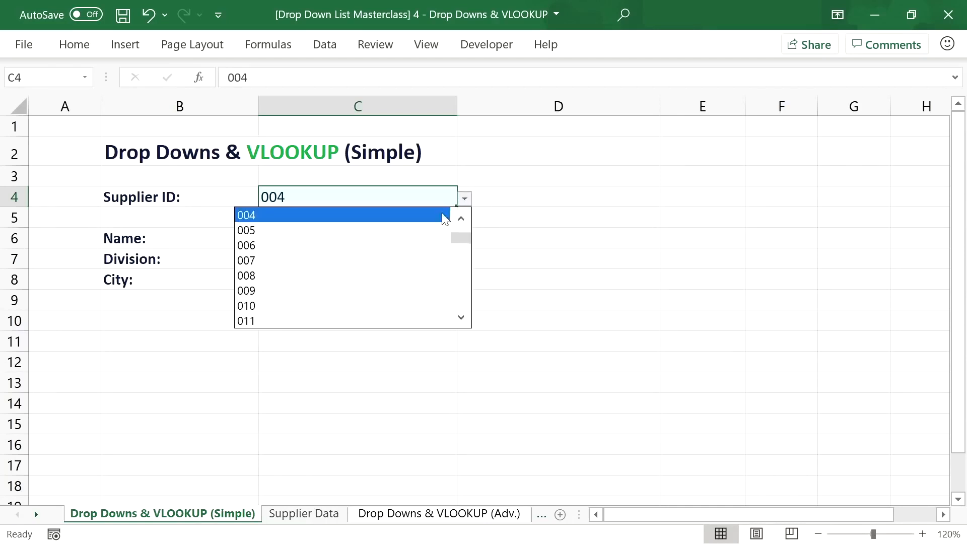
click(416, 202)
key(Delete)
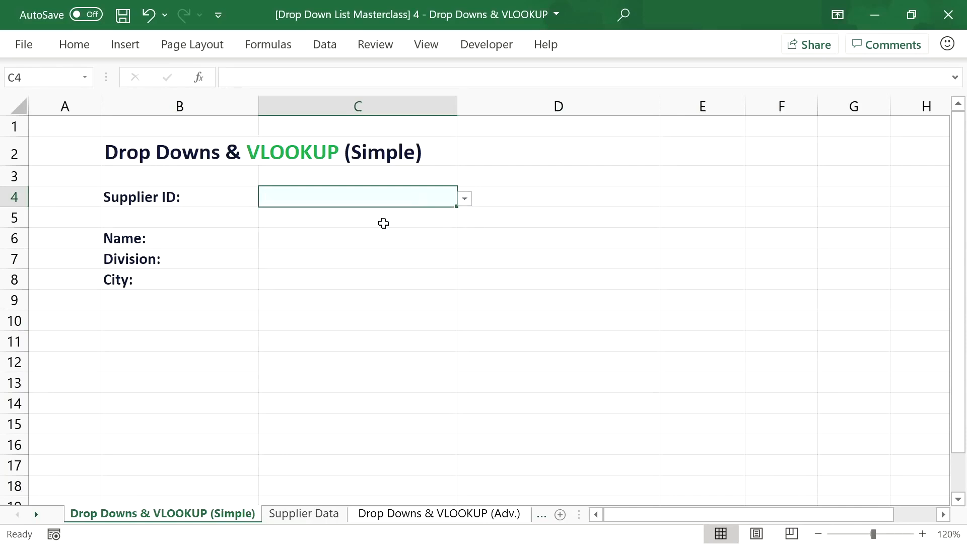
Step: Begin a VLOOKUP formula in the Name cell C6 with the Supplier ID cell C4 as the lookup value
click(368, 236)
text(=VO)
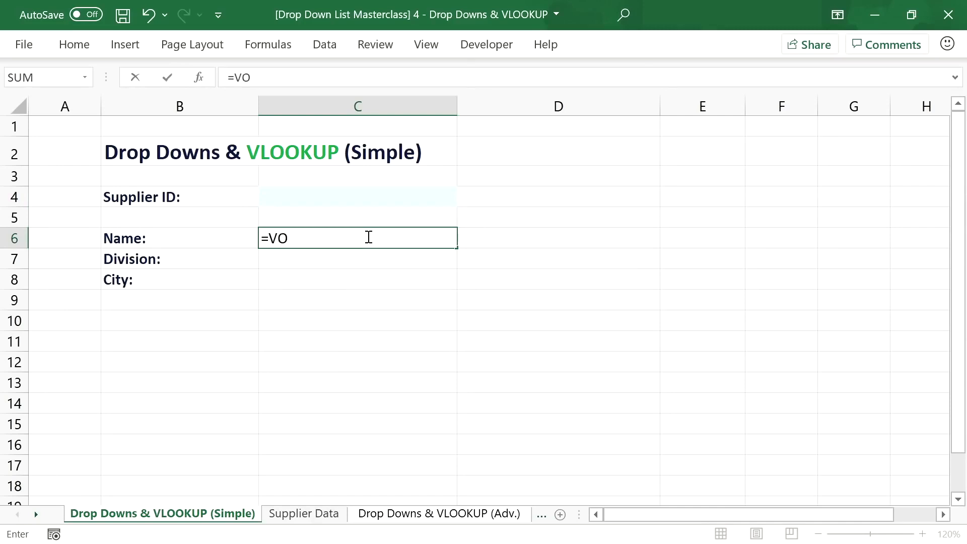
key(BackSpace)
text(LOOKUP()
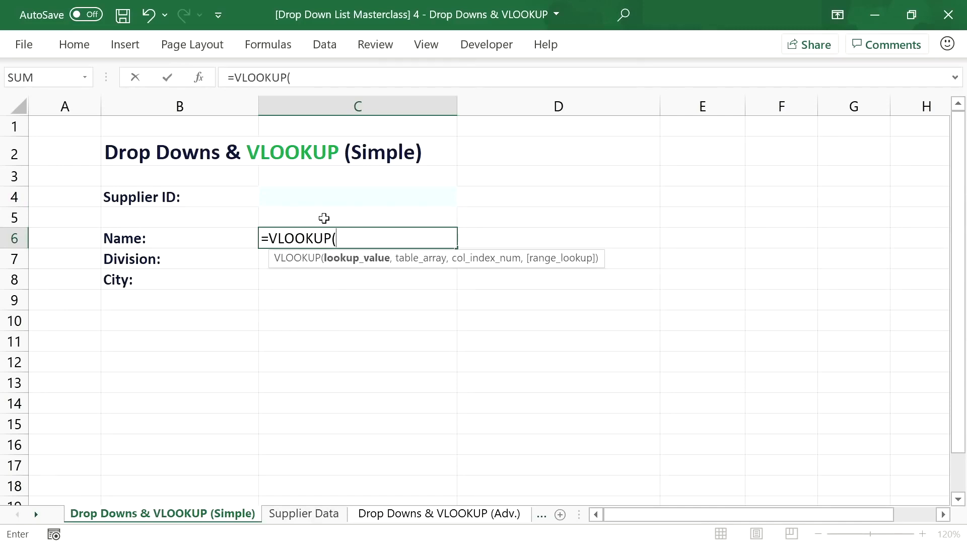
click(344, 195)
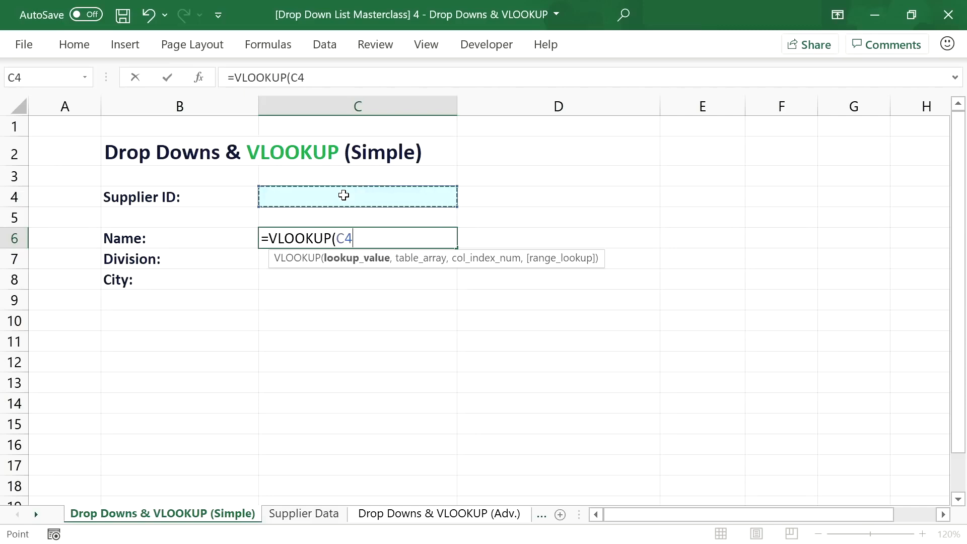
text(,)
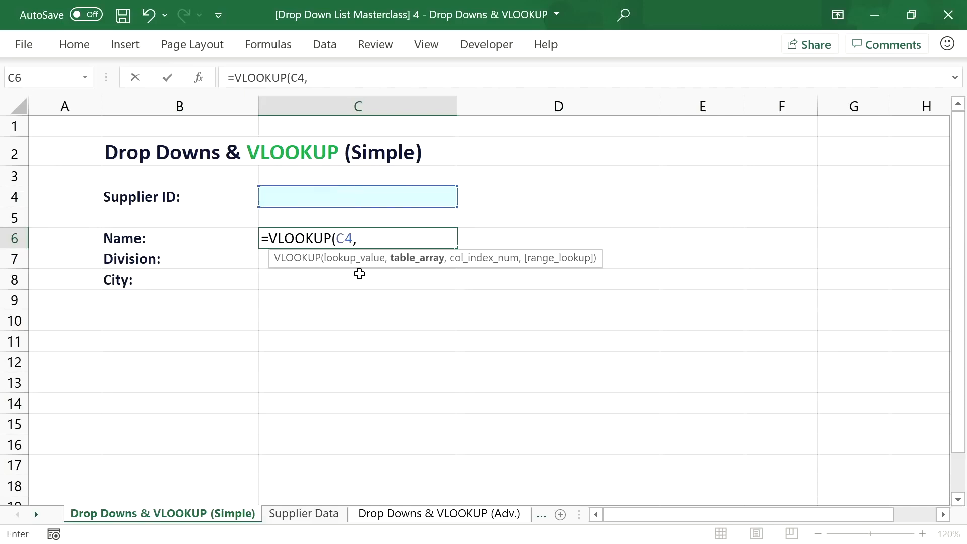
Step: Set the VLOOKUP table array to 'Supplier Data'!B4:E100000
click(296, 512)
click(165, 198)
key(shift+Right)
key(shift+Right)
key(shift+Right)
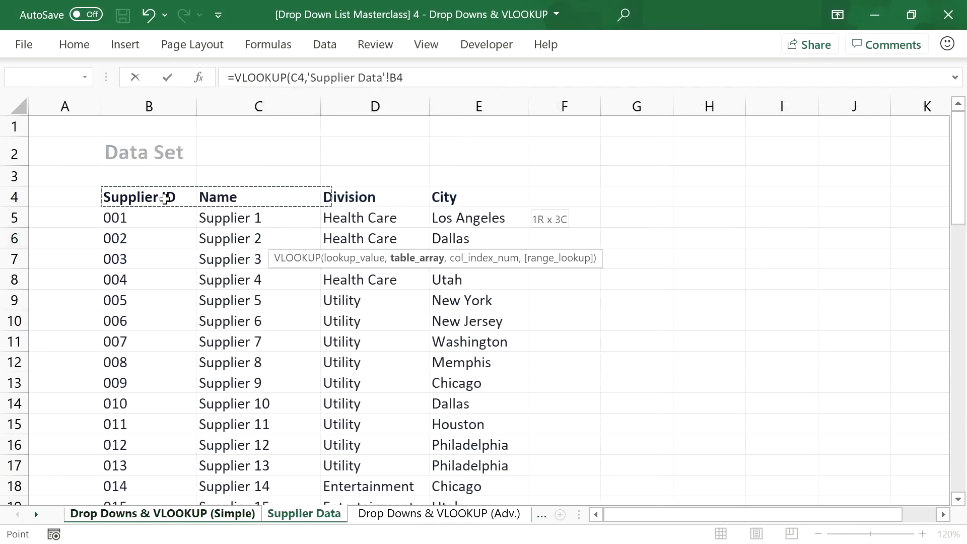
click(424, 76)
key(BackSpace)
text(1000)
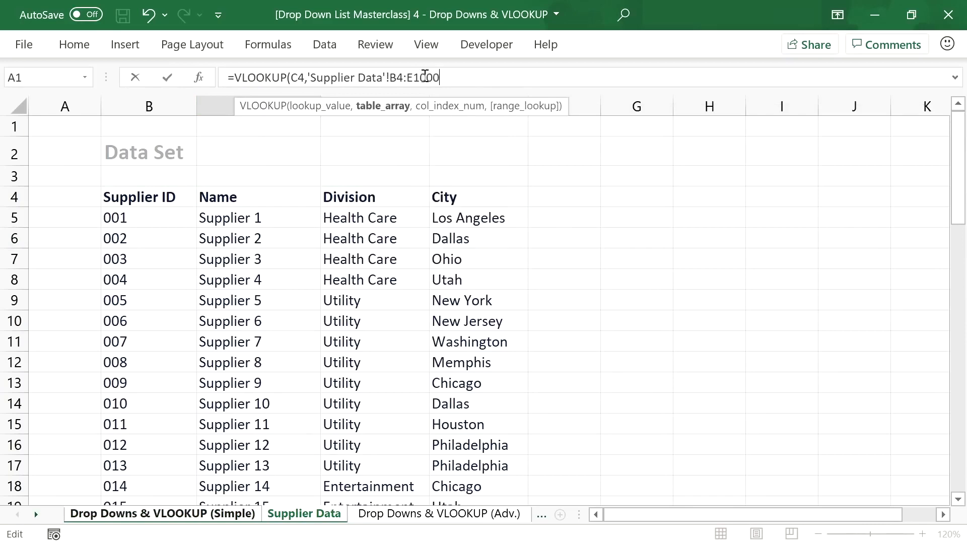
text(00,)
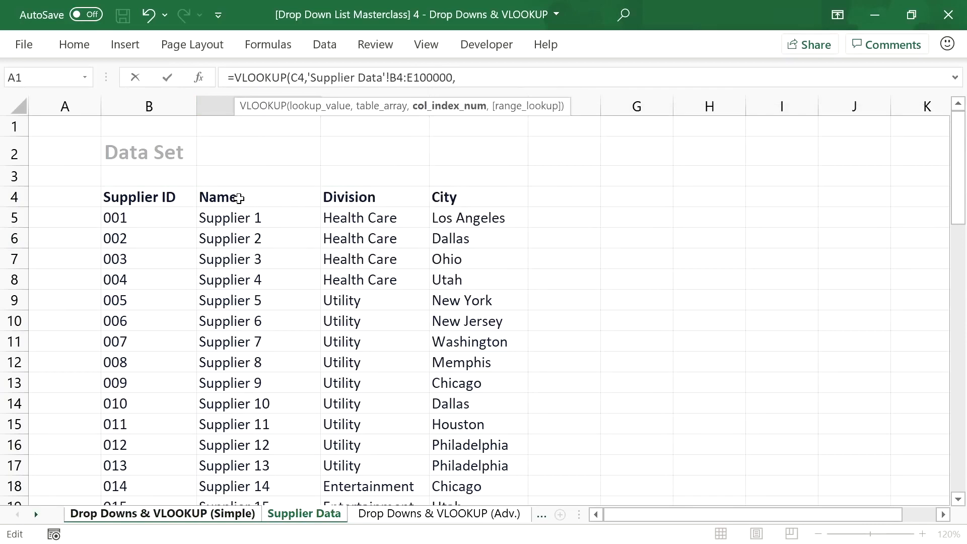
Step: Complete the Name lookup with column index 2 and FALSE for an exact match
text(2,)
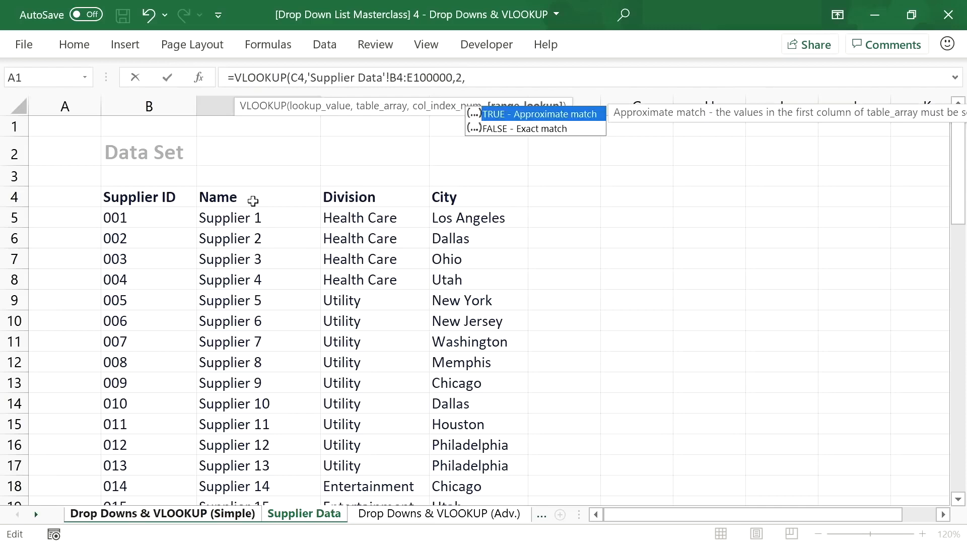
text(FALSE))
key(Return)
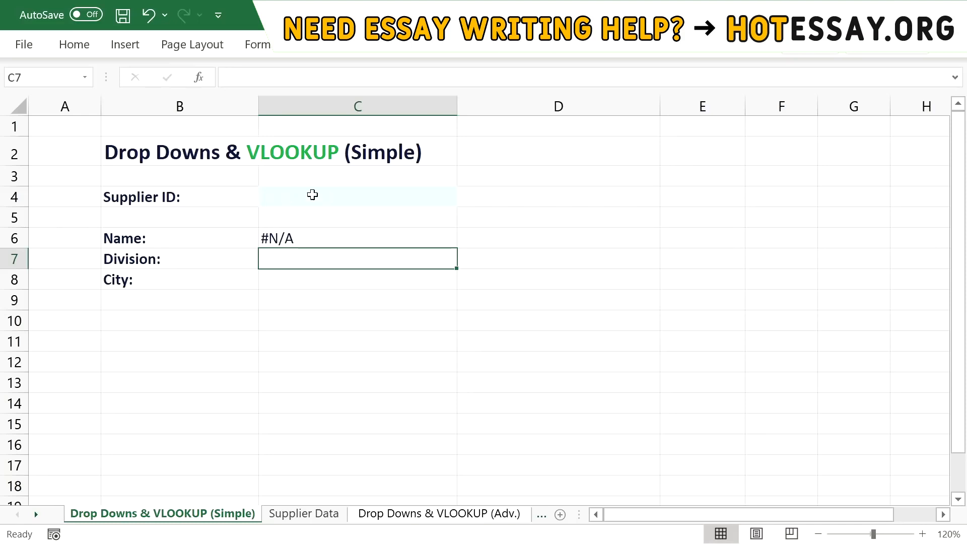
Step: Wrap the VLOOKUP in C6 in an IFNA function that returns "No Data" when no match is found
click(341, 241)
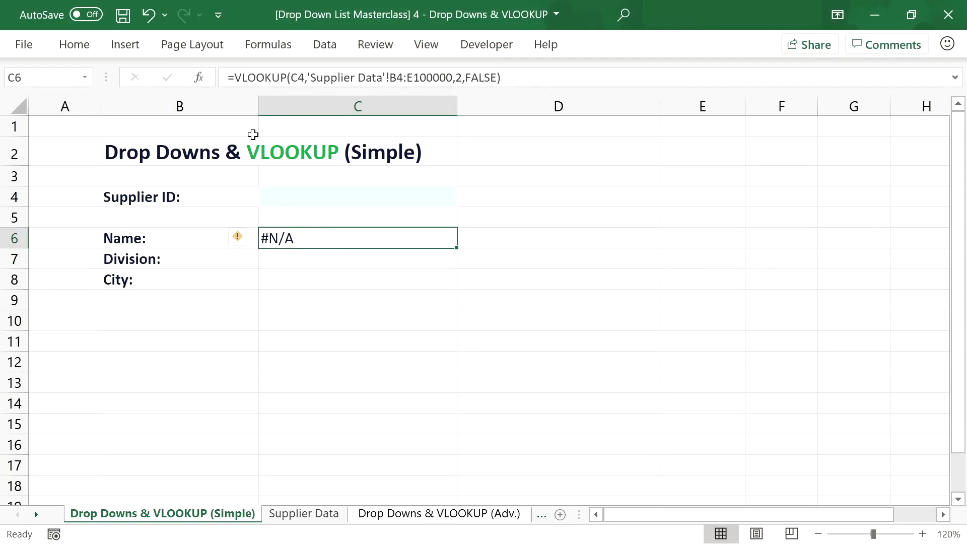
click(237, 77)
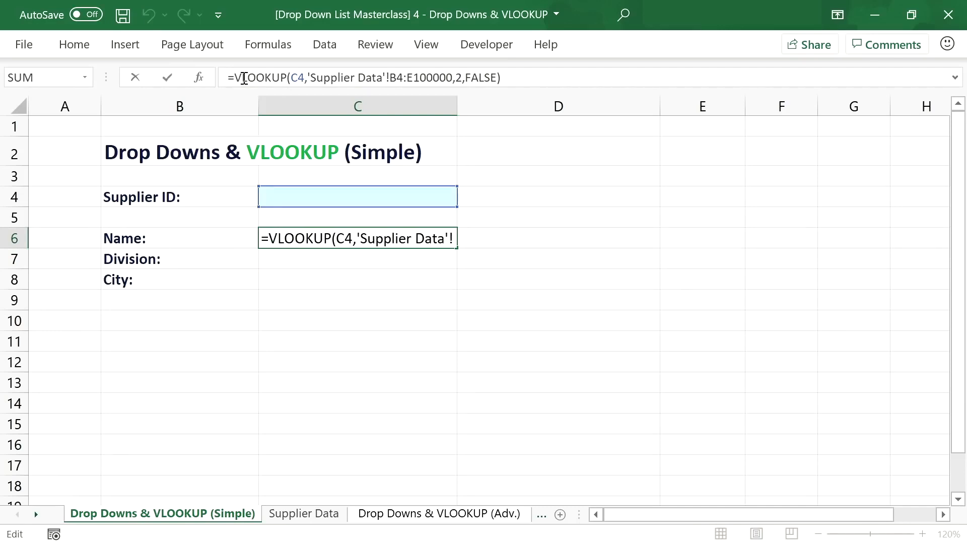
text(I)
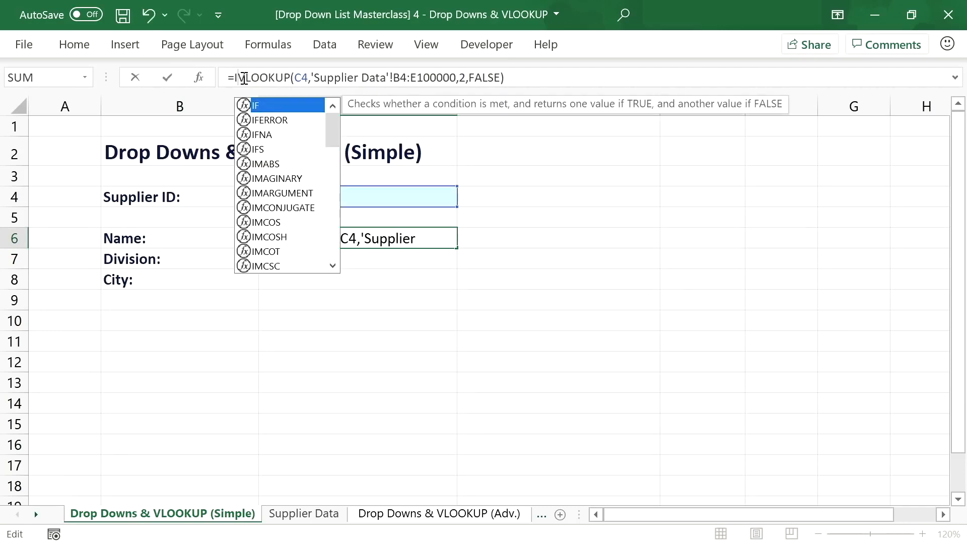
text(FNA()
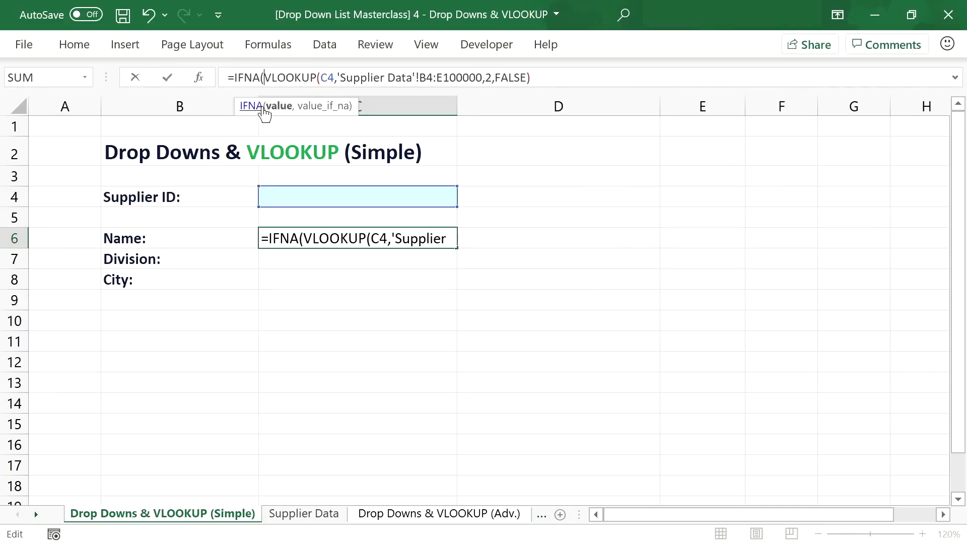
click(544, 73)
text(,)
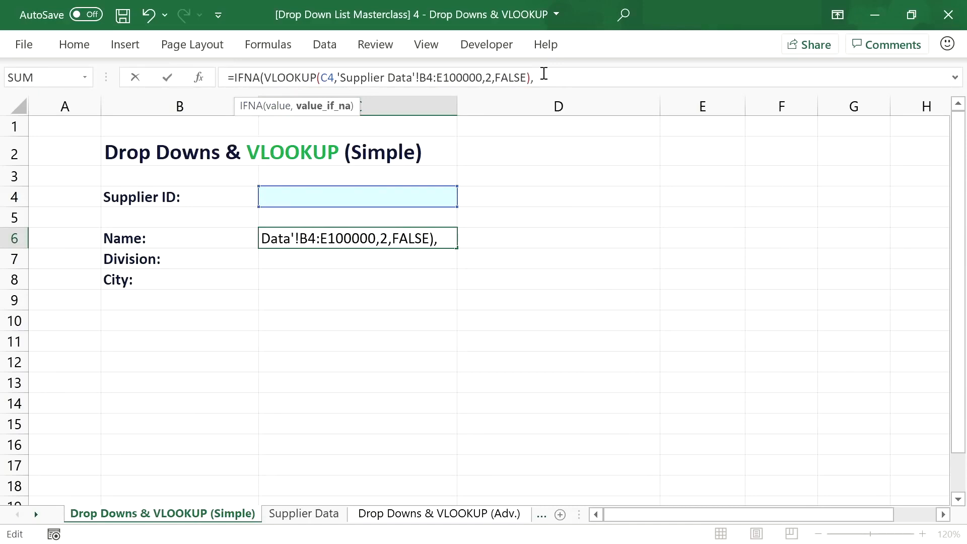
text("No Da)
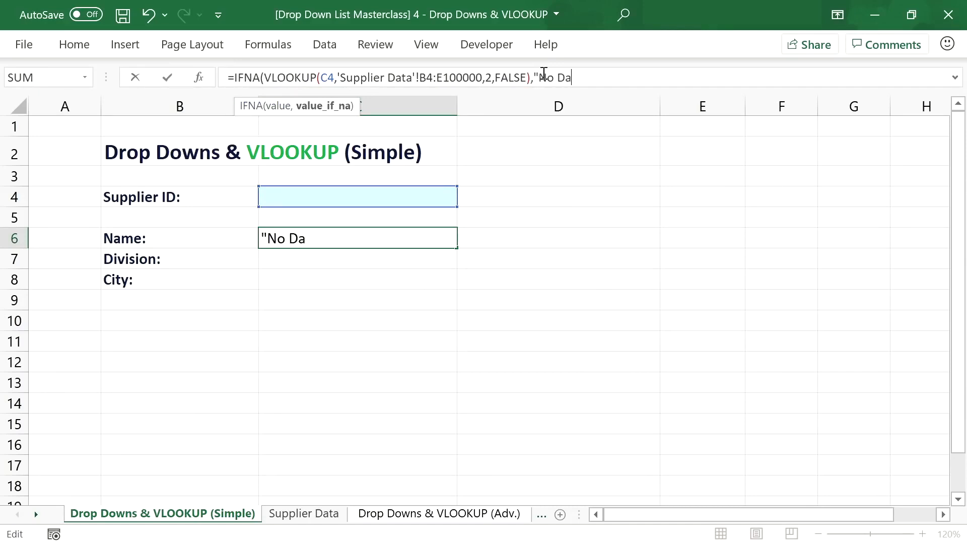
text(ta"))
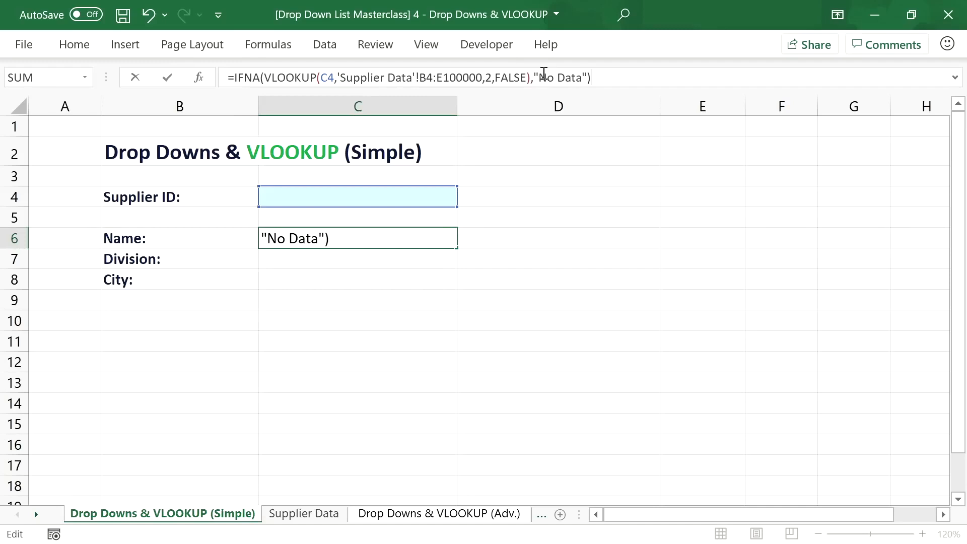
key(Return)
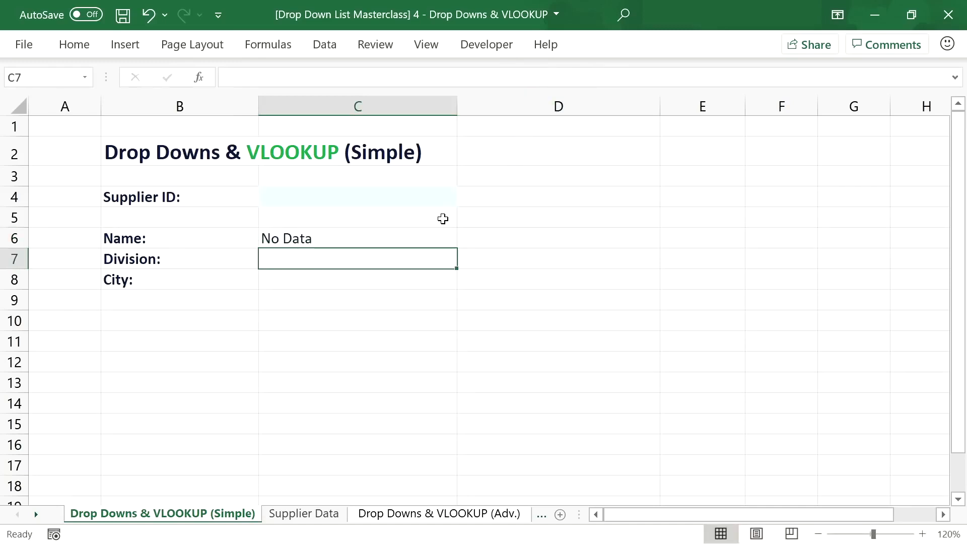
Step: Copy the C6 lookup formula into the Division cell C7 and set its column index to 3
click(414, 244)
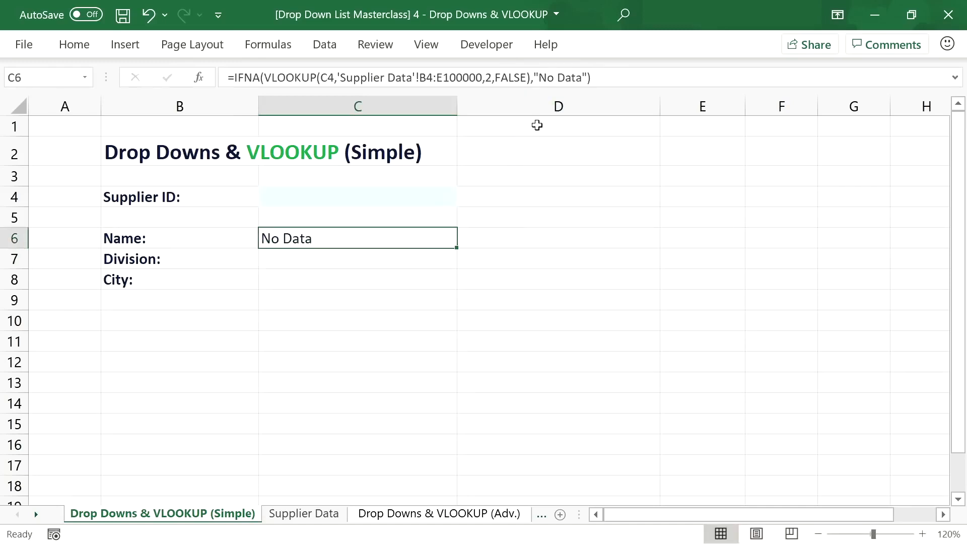
click(619, 79)
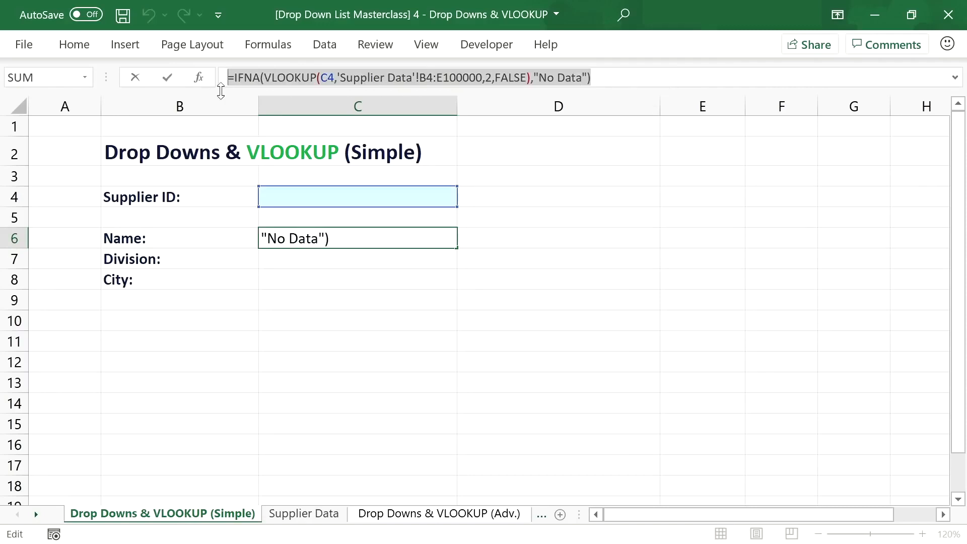
click(329, 256)
click(329, 75)
key(ctrl+v)
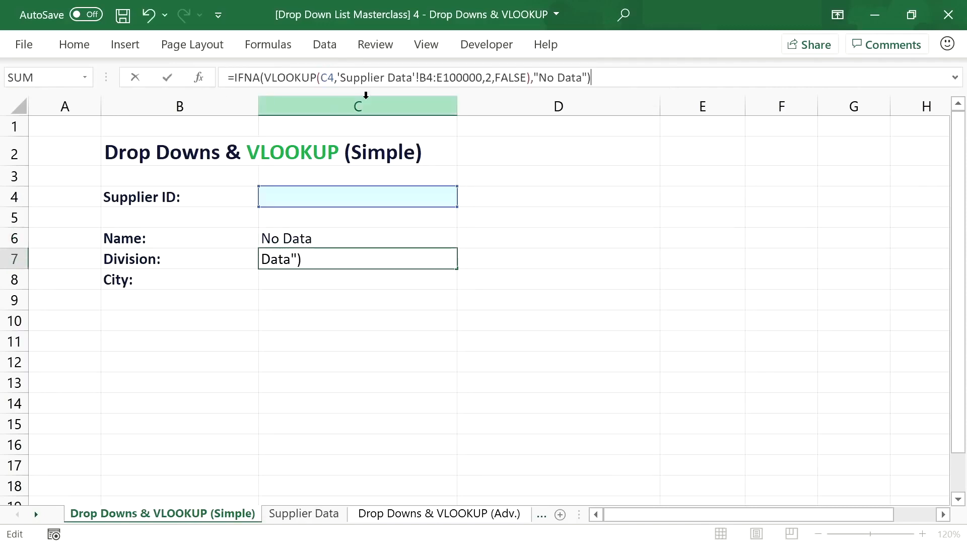
click(489, 78)
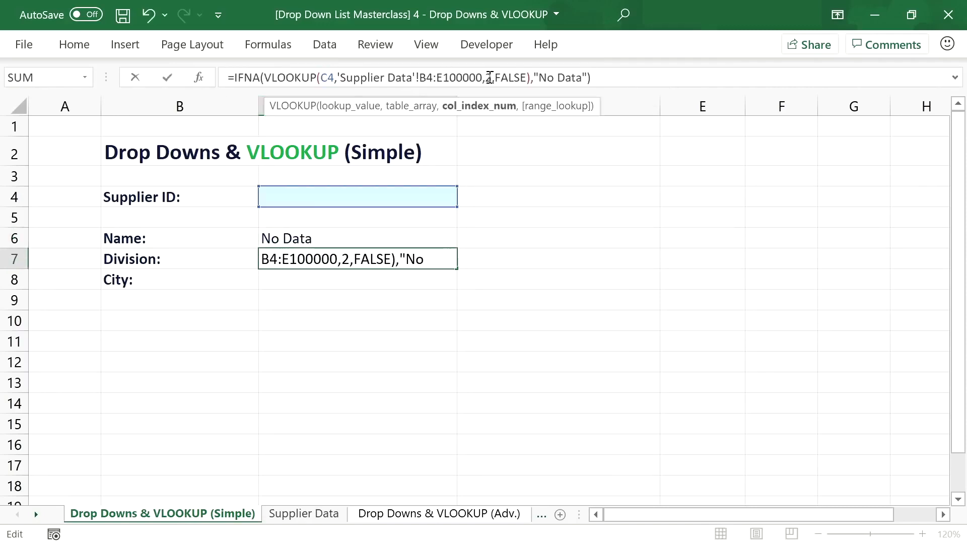
key(BackSpace)
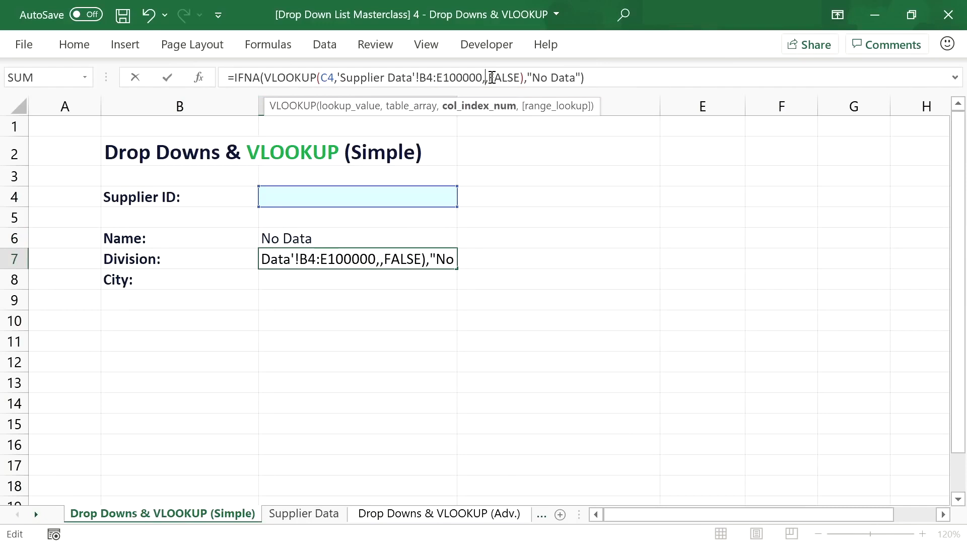
text(3)
key(Return)
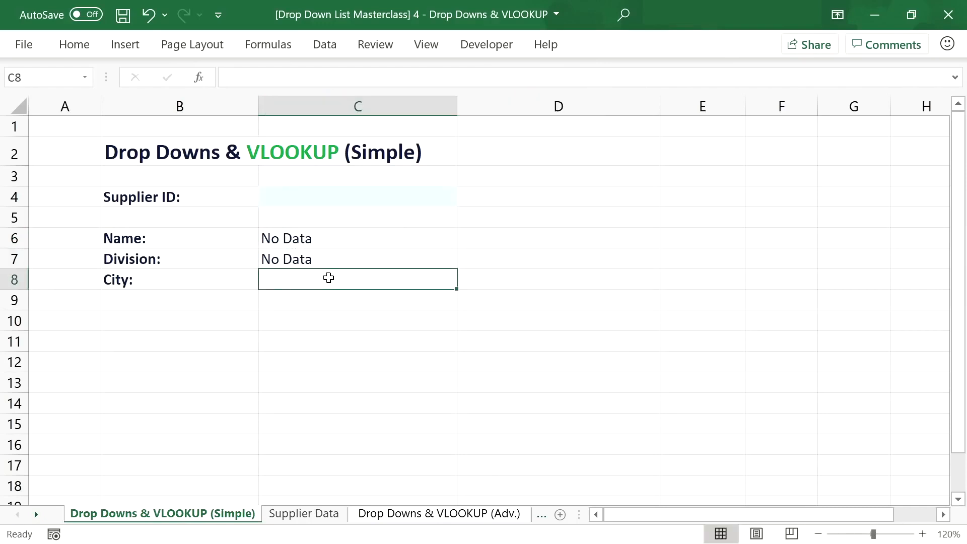
Step: Paste the same lookup formula into the City cell C8 and set its column index to 4
click(278, 80)
key(ctrl+v)
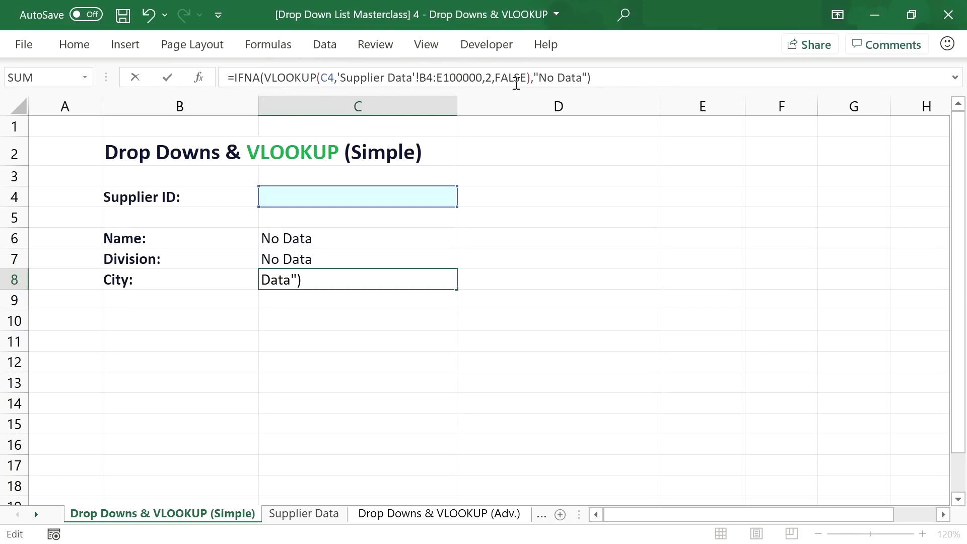
click(493, 77)
key(BackSpace)
text(4)
key(Return)
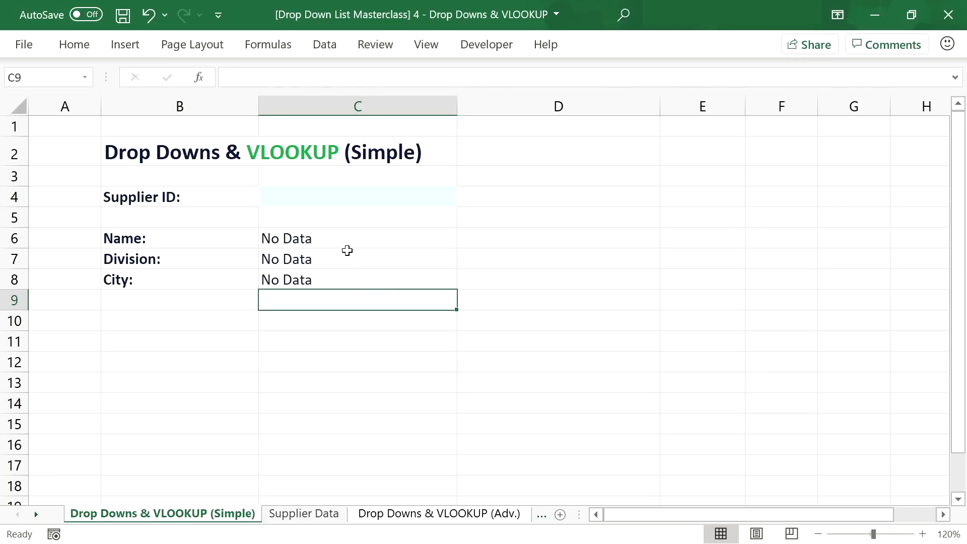
Step: Test the lookups by choosing Supplier IDs 014, 019 and 025 in turn from the C4 drop-down
click(364, 198)
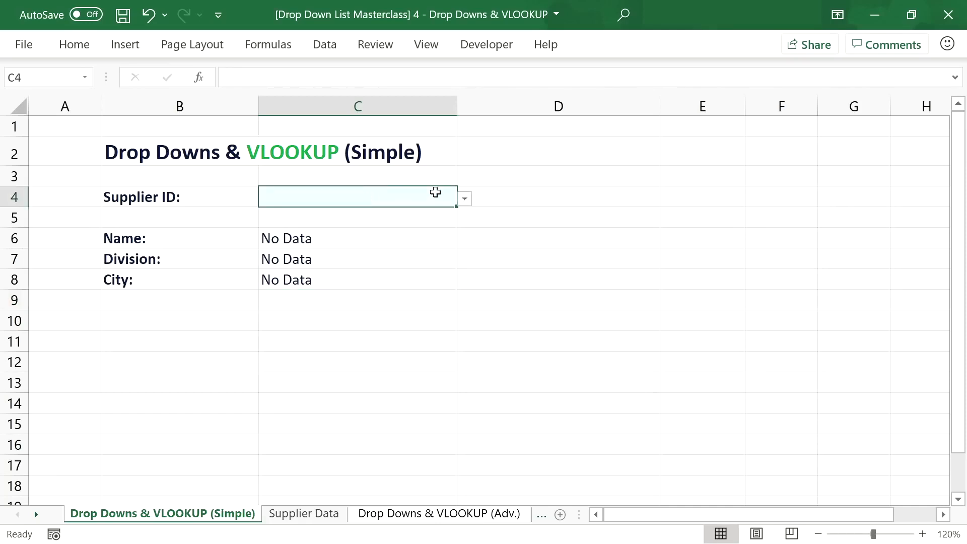
click(469, 198)
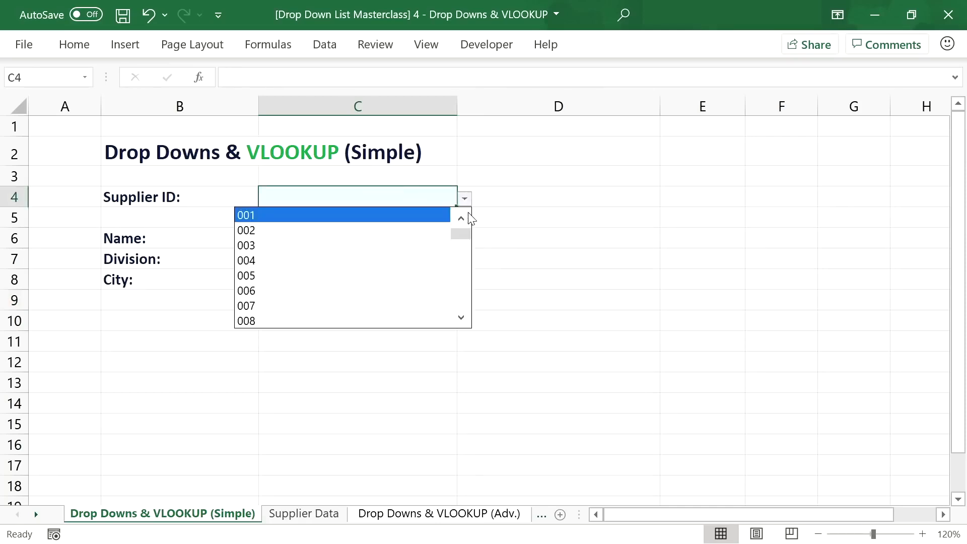
mouse_move(464, 231)
mouse_down()
mouse_move(461, 276)
mouse_move(462, 247)
mouse_up()
click(409, 251)
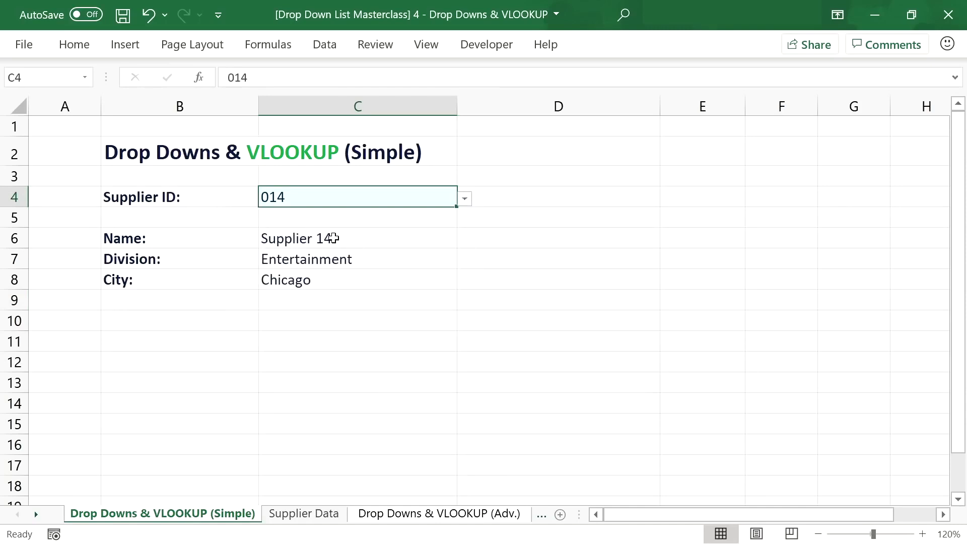
click(464, 200)
click(411, 290)
click(464, 198)
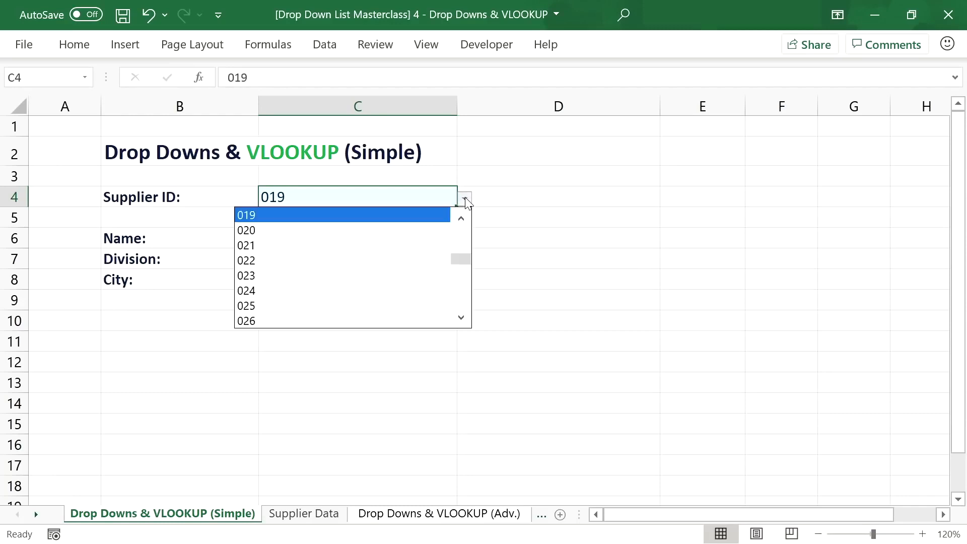
click(402, 307)
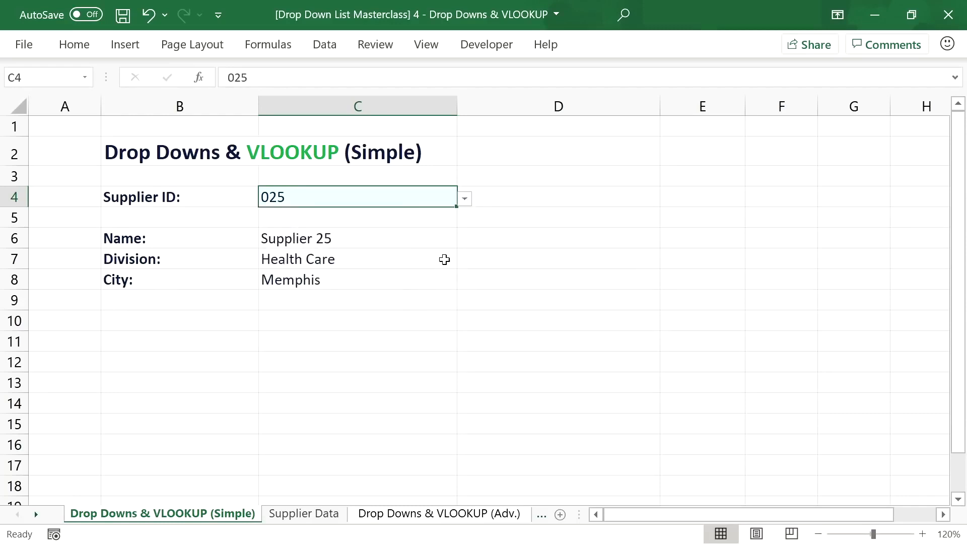
Step: Continue testing the Supplier ID drop-down with 040 and finally set it to 052
click(464, 200)
drag(467, 268, 462, 281)
click(395, 306)
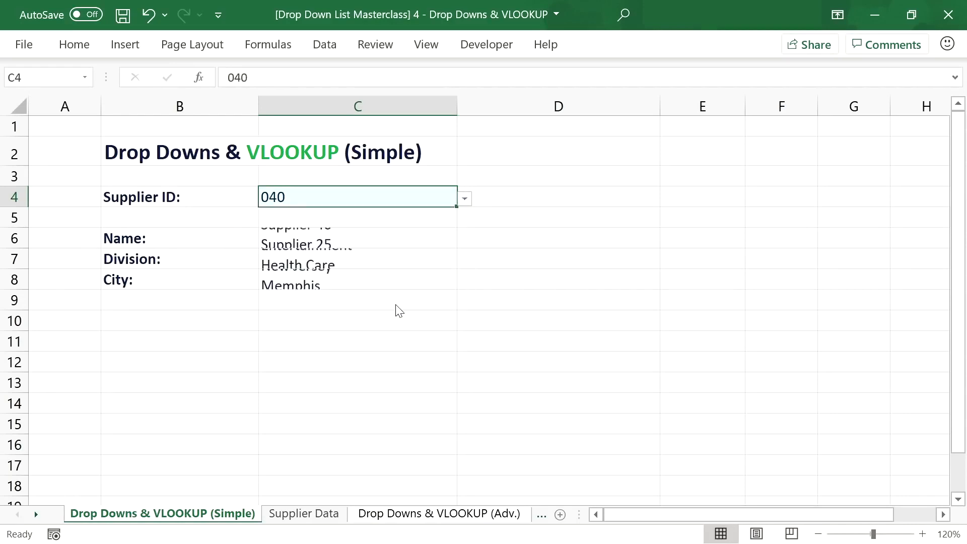
click(465, 199)
drag(456, 294, 457, 297)
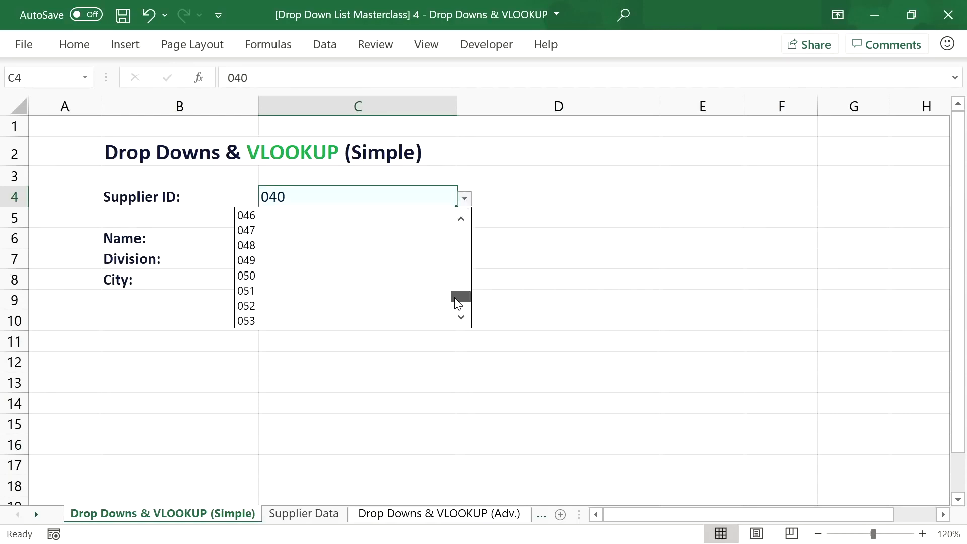
click(374, 304)
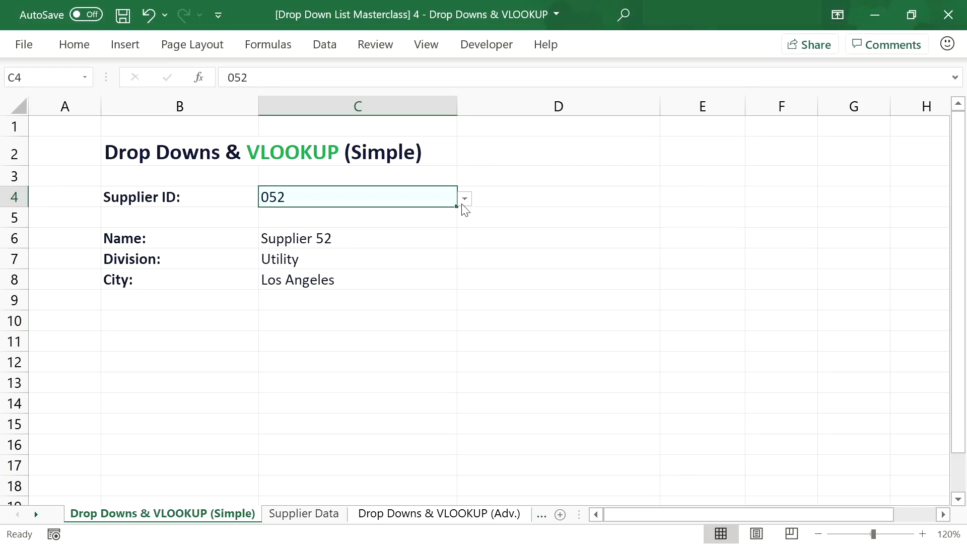
Step: View the Drop Downs & VLOOKUP (Adv.) sheet, then examine the column headers of the data set on the Revenue Data sheet
click(460, 514)
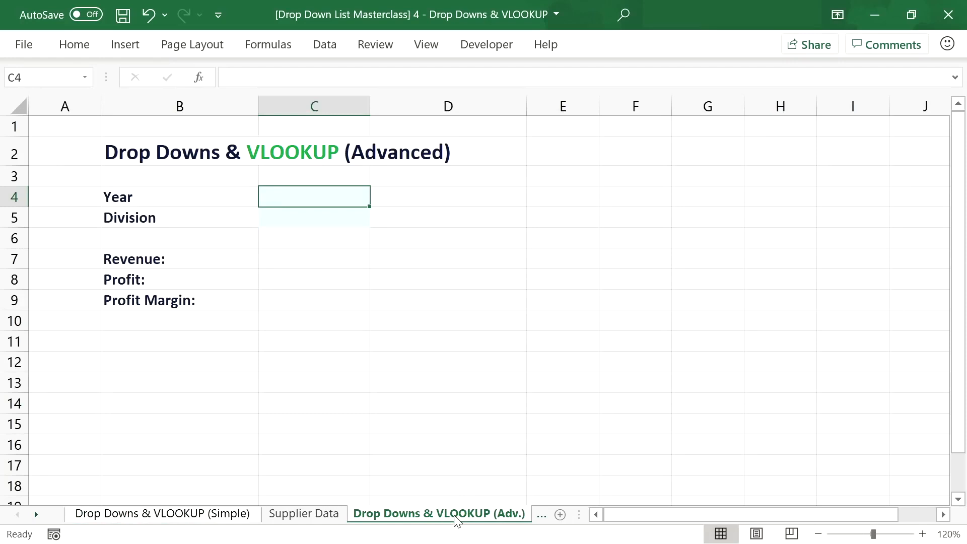
click(543, 514)
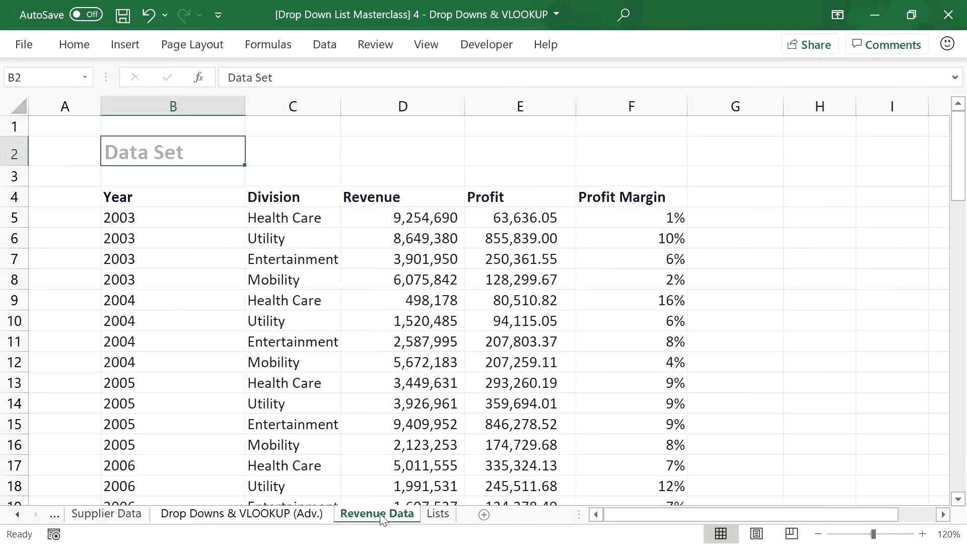
click(167, 196)
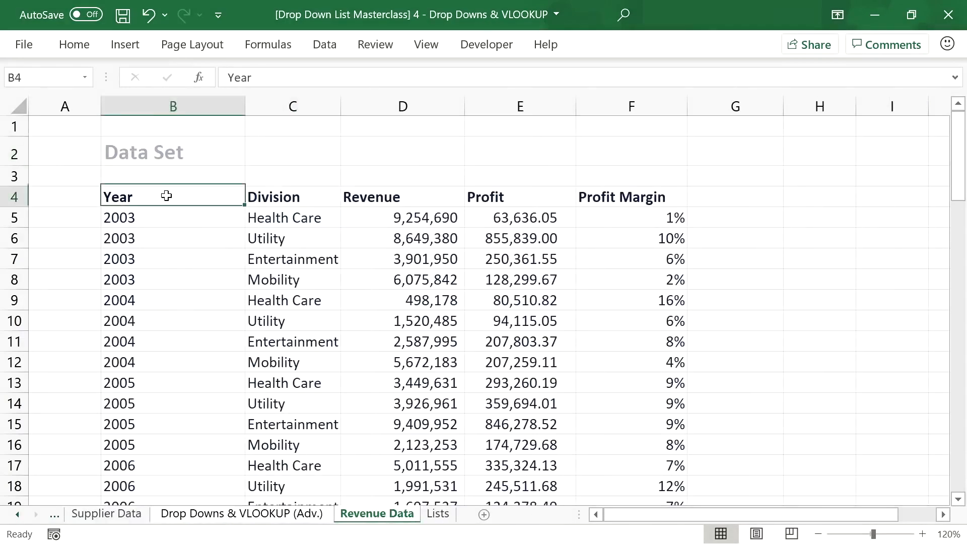
click(273, 195)
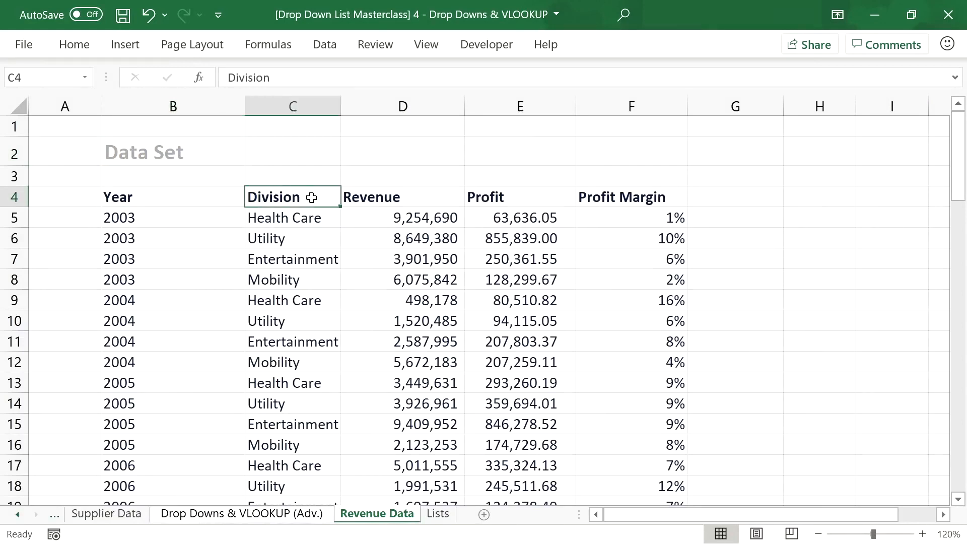
drag(370, 197, 592, 199)
drag(164, 189, 272, 198)
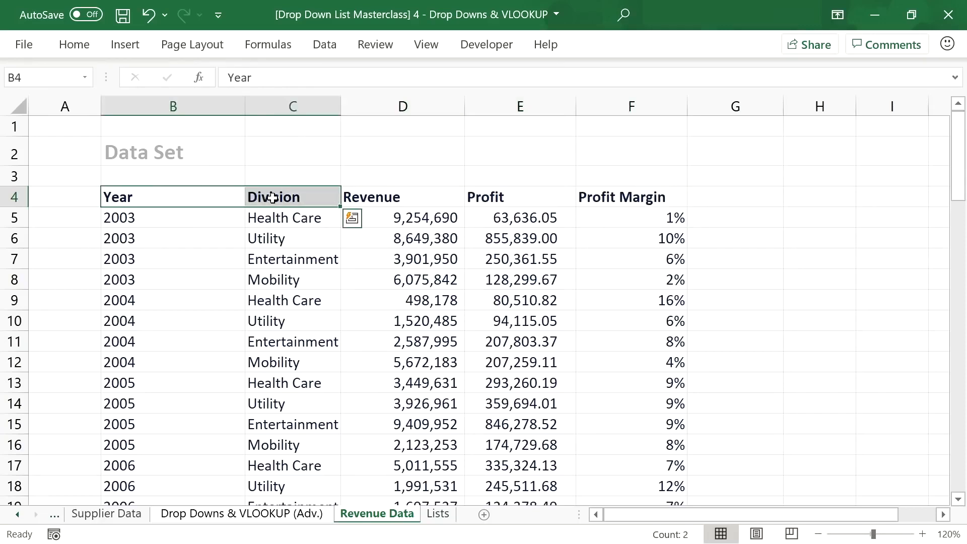
Step: Examine the Year and Division values in the first data rows, both separately and as combined pairs
click(202, 199)
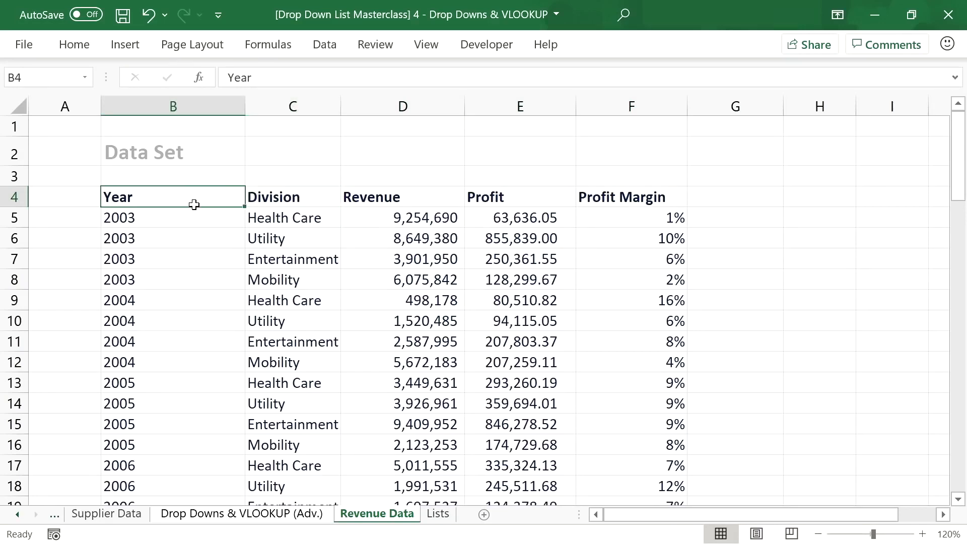
drag(183, 218, 181, 287)
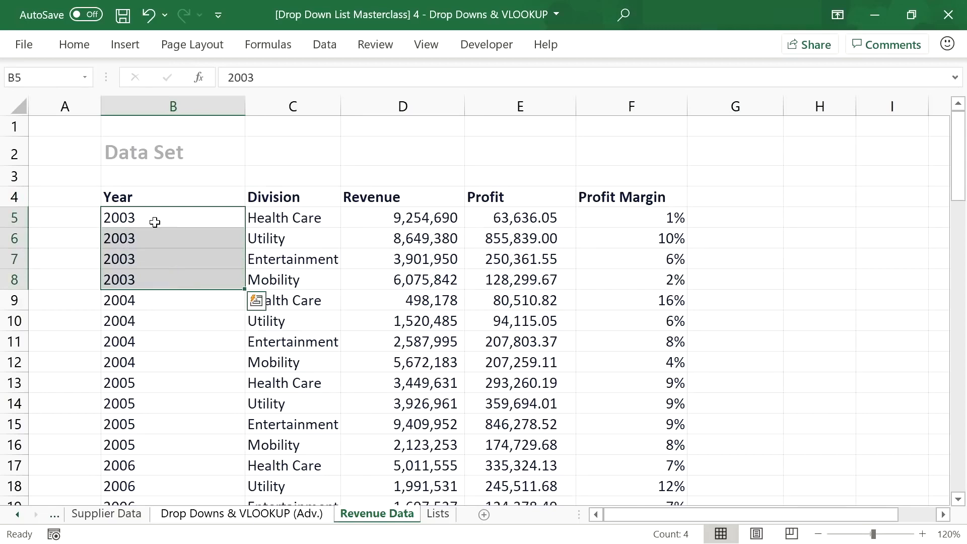
drag(276, 218, 285, 298)
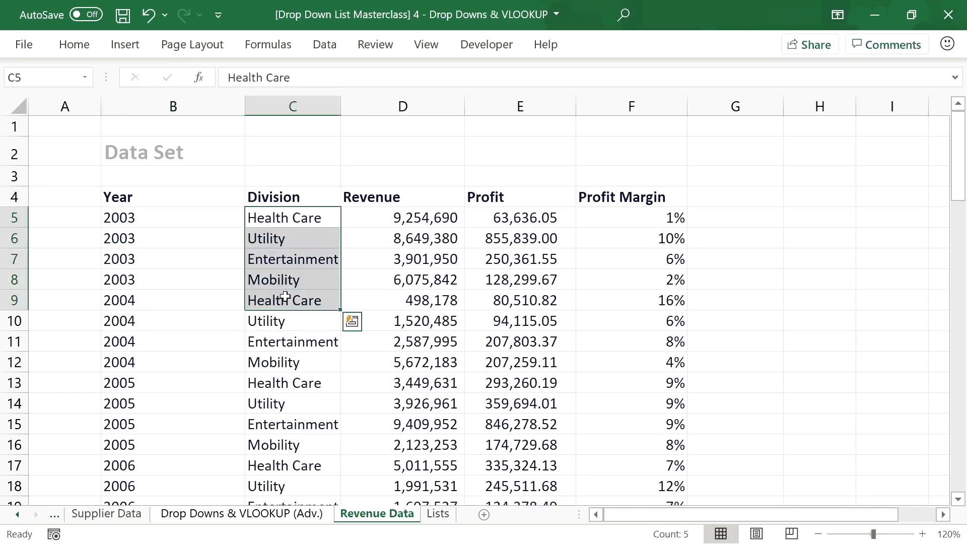
click(283, 218)
click(281, 300)
click(280, 381)
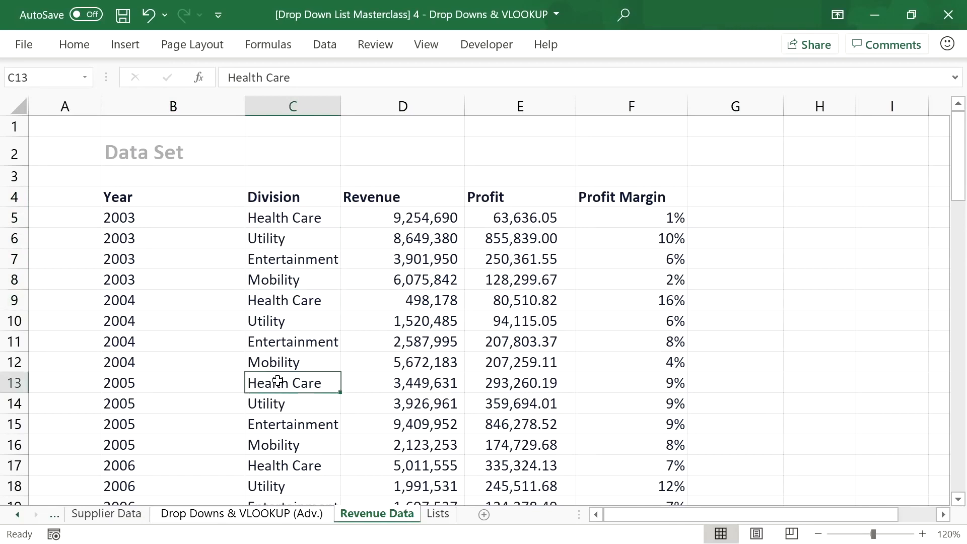
click(291, 242)
click(294, 219)
click(201, 219)
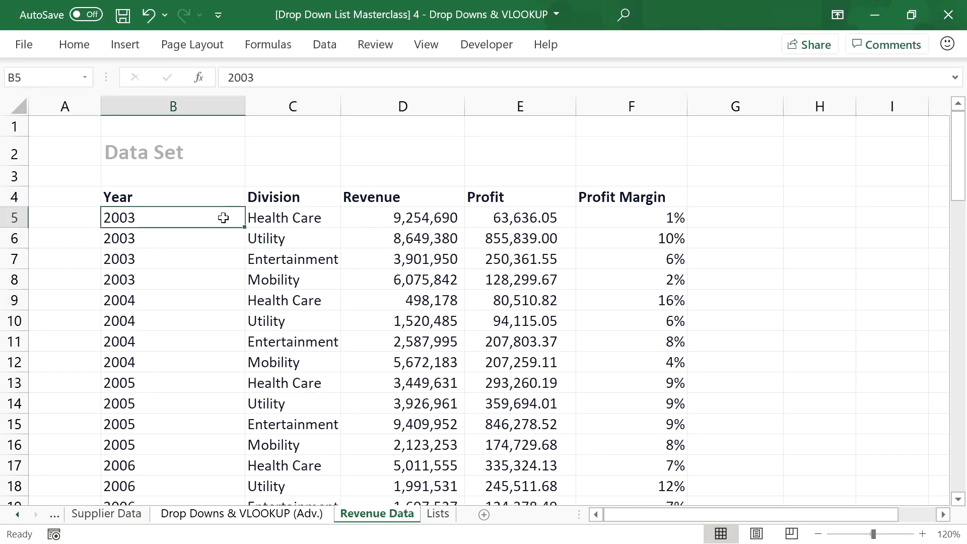
drag(190, 216, 280, 217)
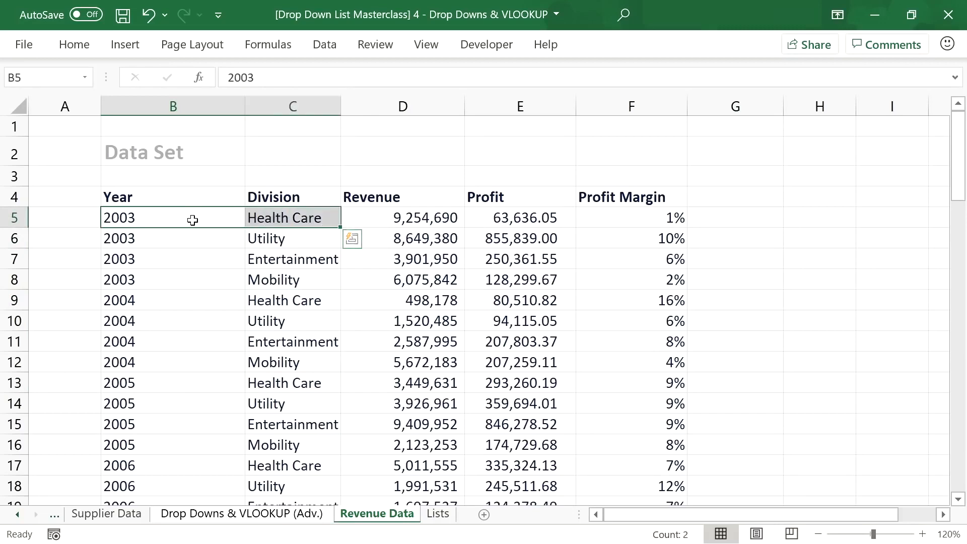
drag(177, 240, 262, 239)
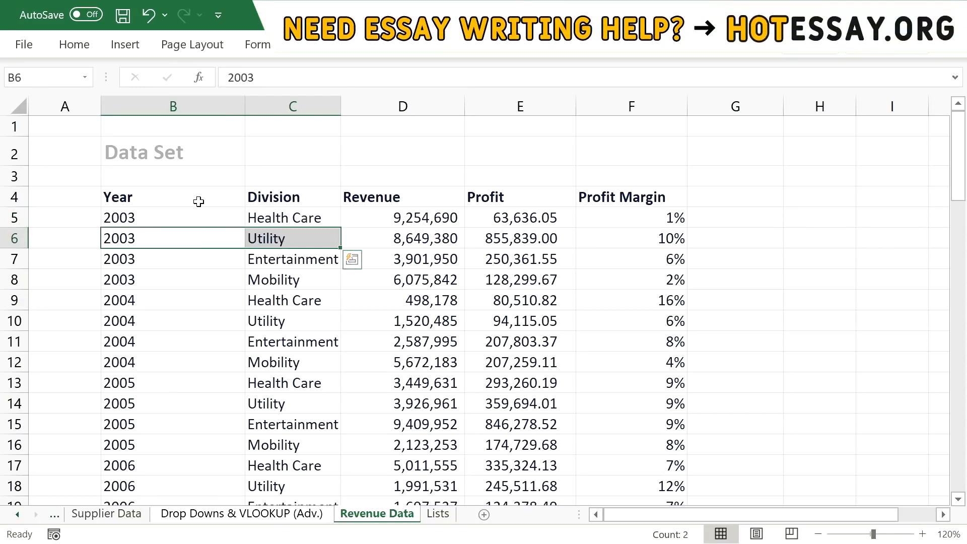
Step: Move the entire data table from B4 to C4, freeing column B for a new key column
click(199, 202)
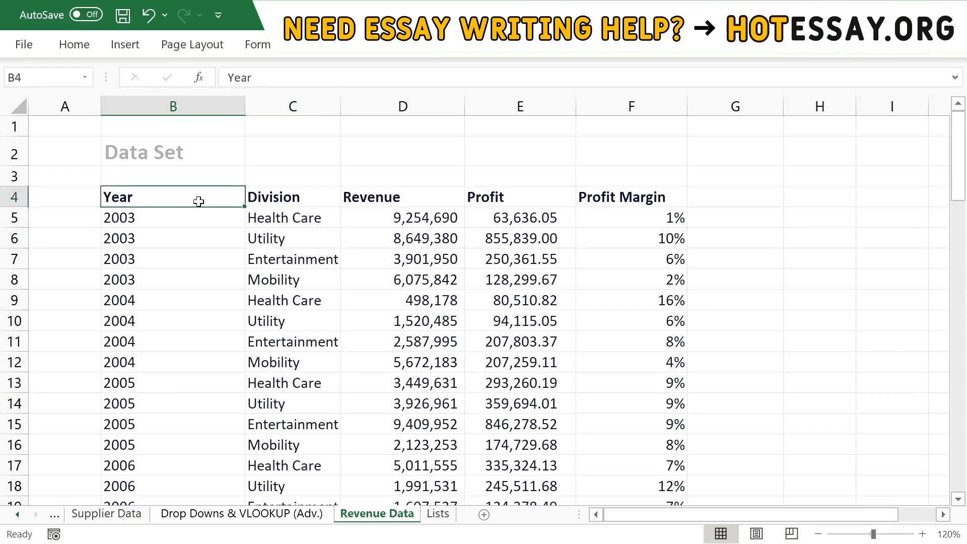
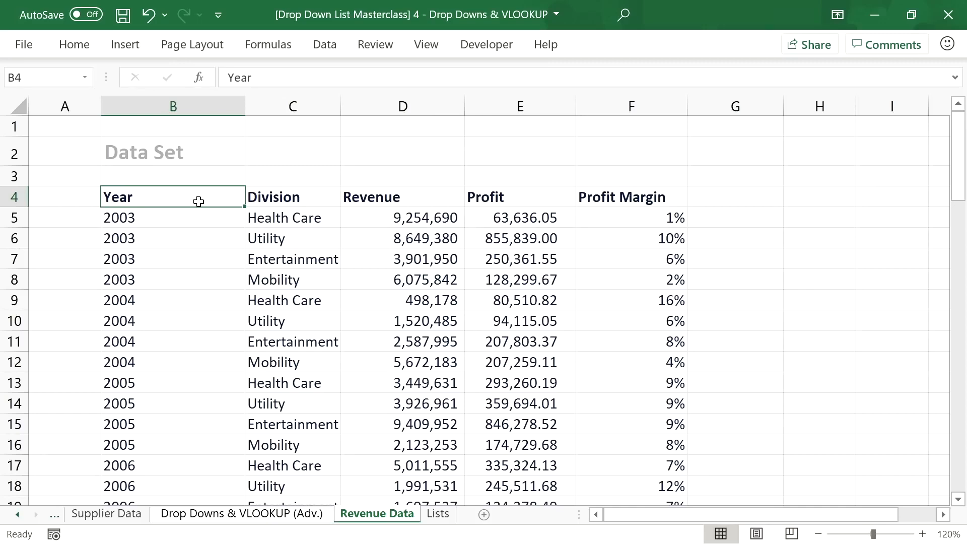
key(ctrl+shift+Right)
key(ctrl+shift+Down)
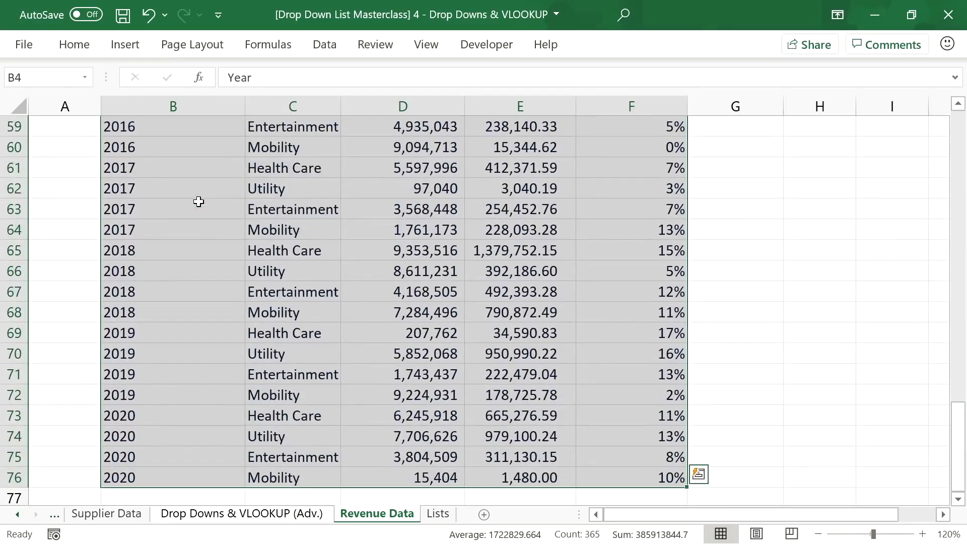
key(ctrl+c)
scroll(227, 211, up, 19)
click(253, 197)
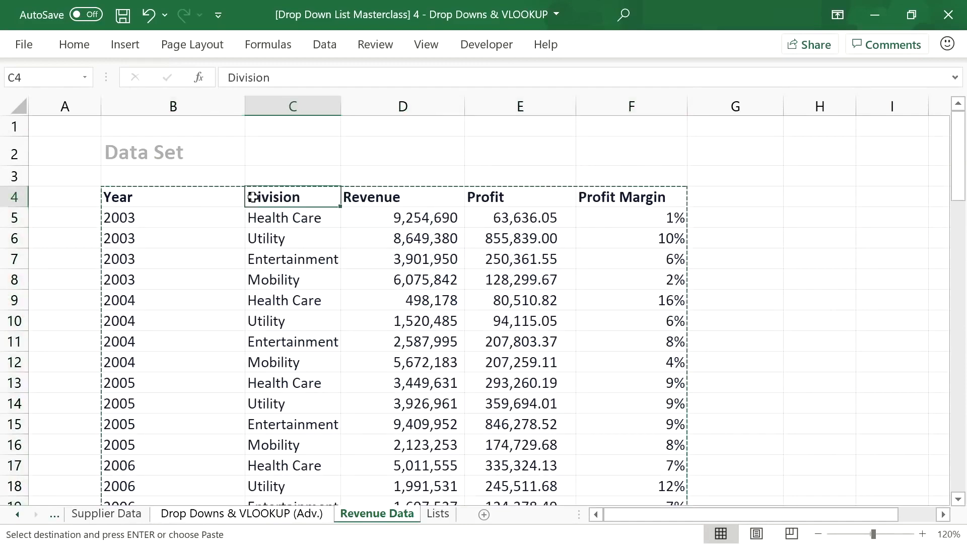
key(Return)
Step: Enter the header "Composed Key" in cell B4 of the Revenue Data sheet
click(217, 198)
text(C)
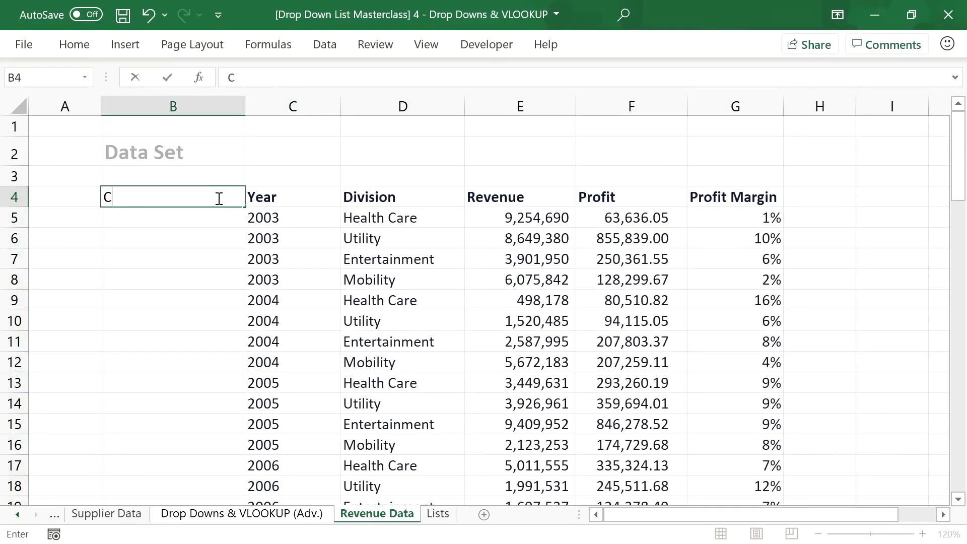
text(omposed Key)
key(Return)
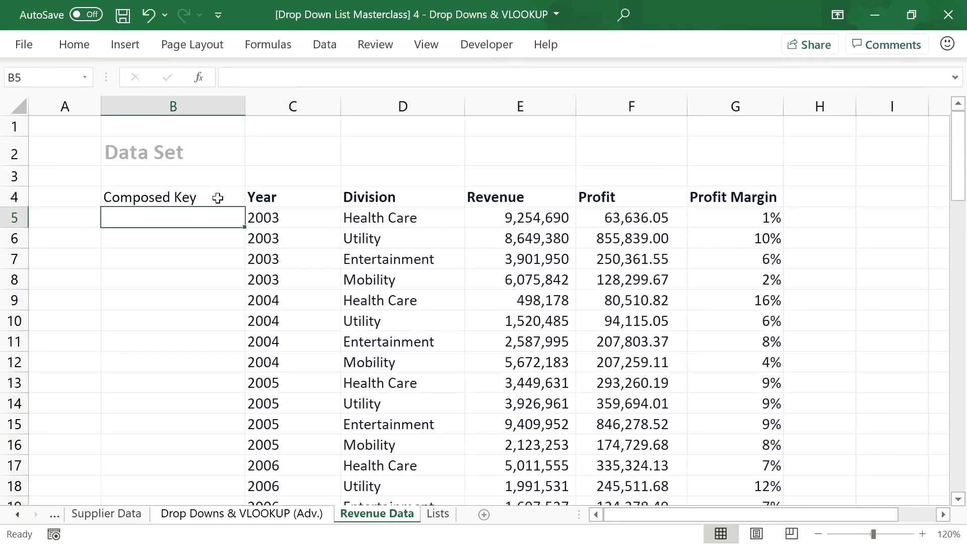
Step: Make the Composed Key header in cell B4 of the Revenue Data sheet bold
click(218, 198)
click(74, 44)
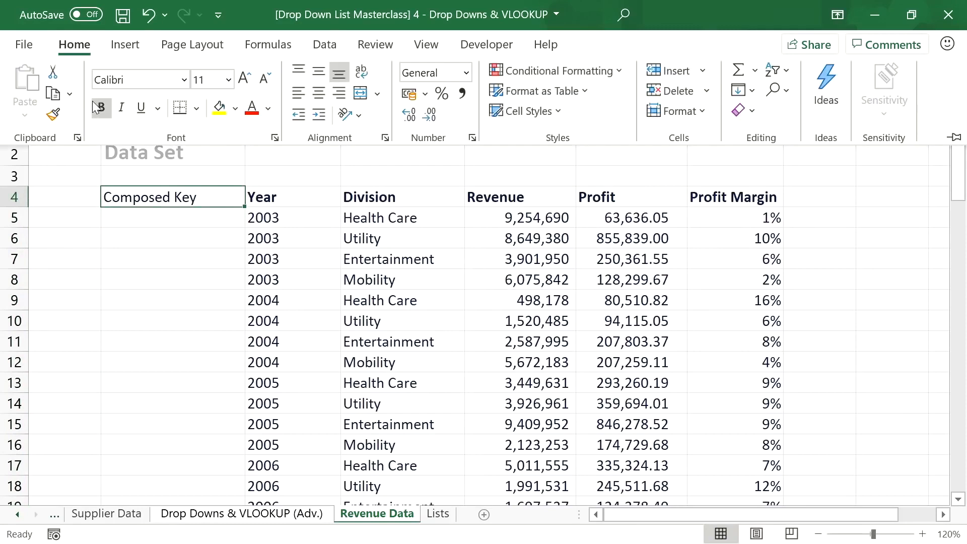
click(96, 107)
Step: Enter the formula =C5&D5 in cell B5 to join the Year and Division into a composed key
click(203, 221)
click(206, 227)
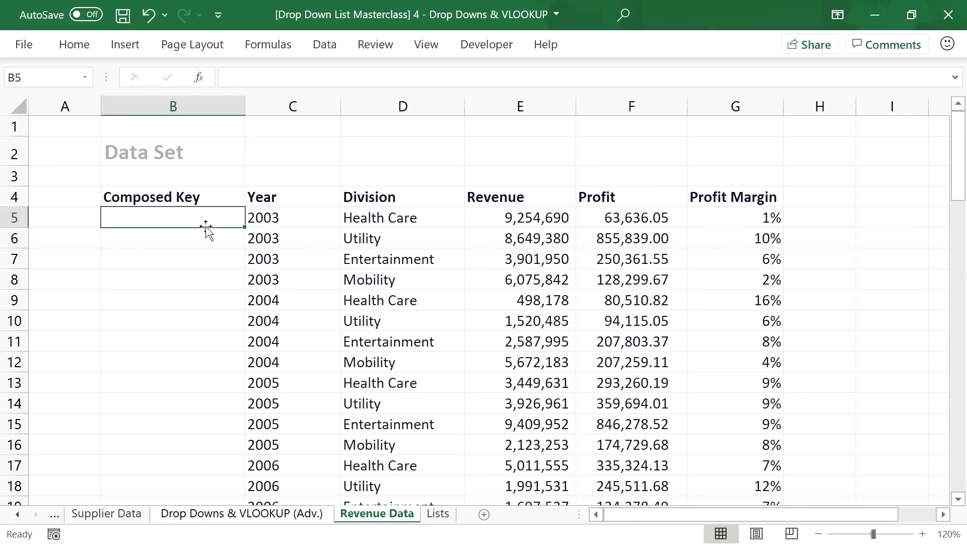
text(=)
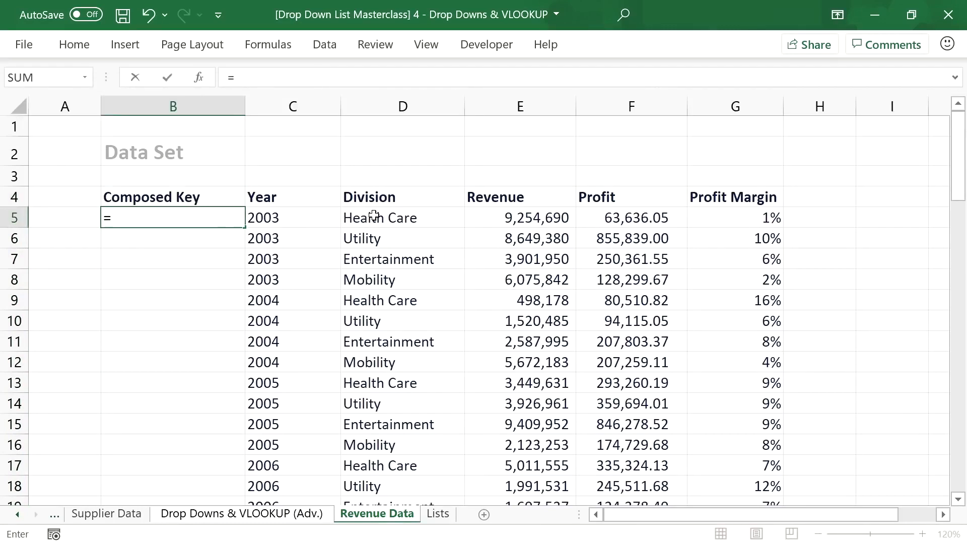
click(268, 220)
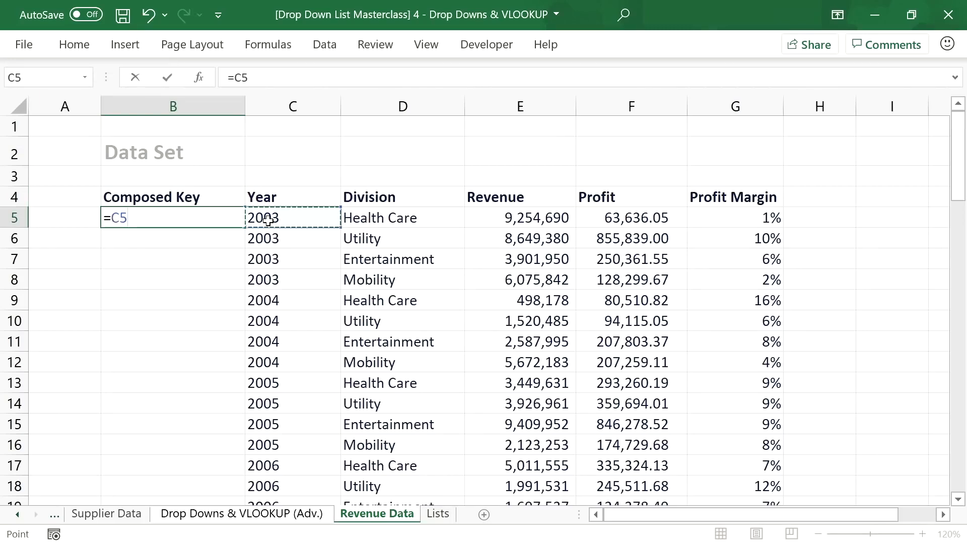
text(&)
click(367, 222)
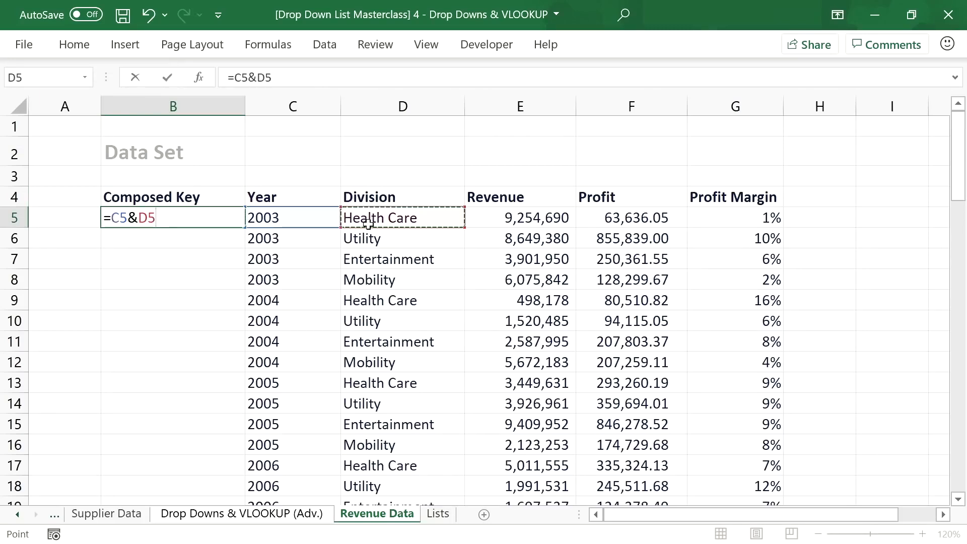
key(Return)
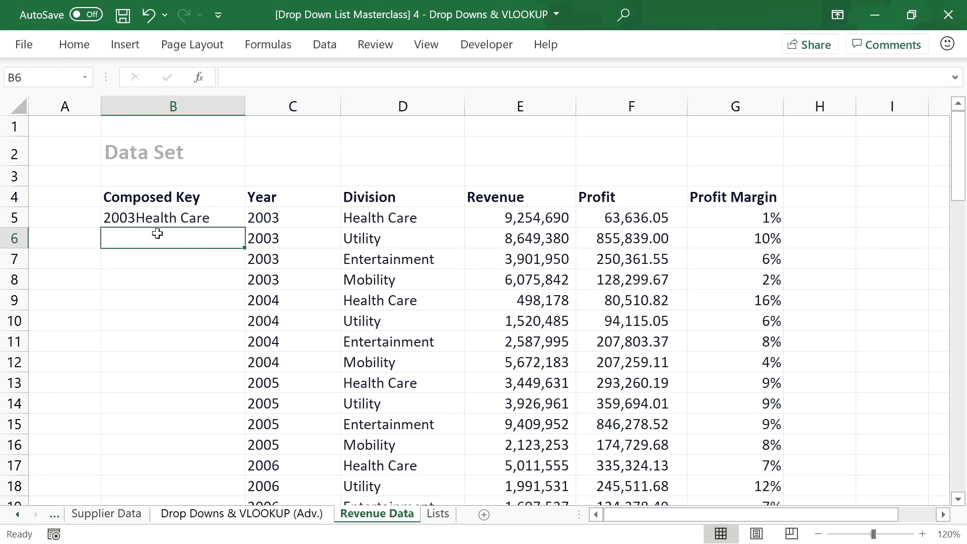
Step: Fill the composed key formula from B5 down to the last data row and check the column
click(152, 217)
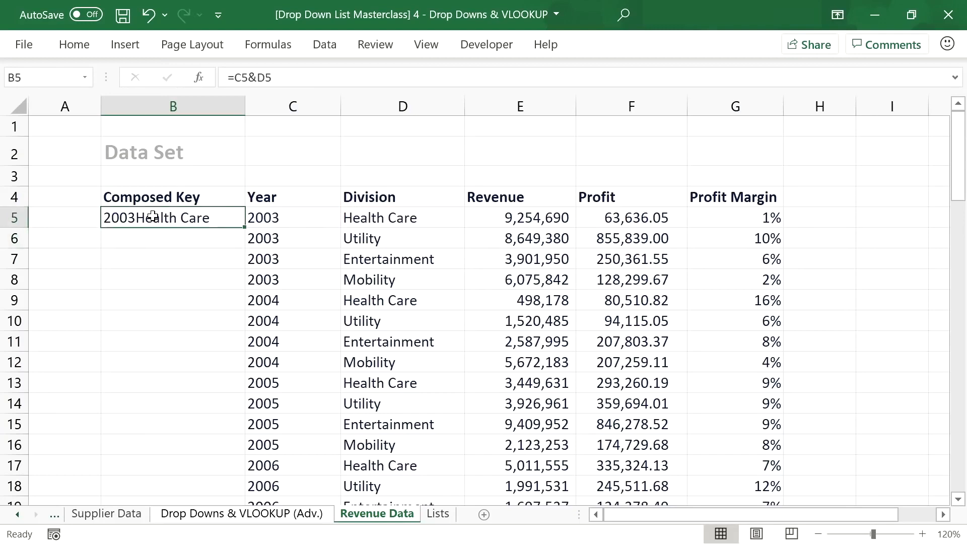
double_click(244, 226)
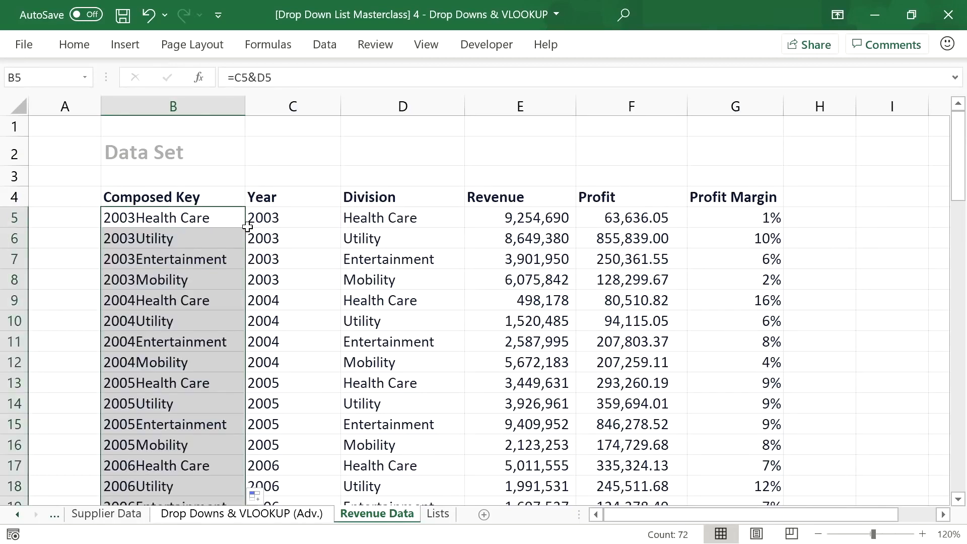
scroll(248, 227, down, 20)
scroll(249, 238, up, 20)
click(217, 200)
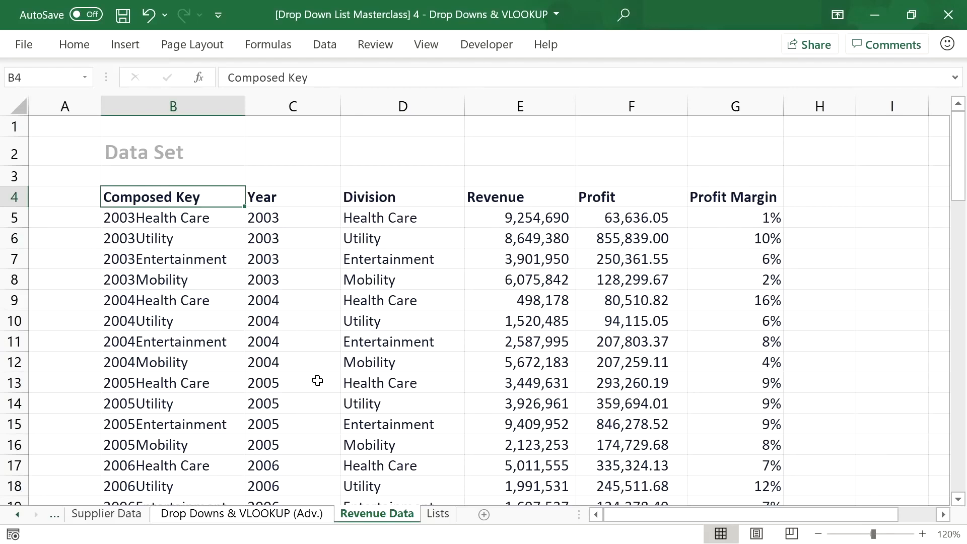
Step: View the Drop Downs & VLOOKUP (Adv.) sheet, then examine the repeated Year values in column C of Revenue Data
click(308, 516)
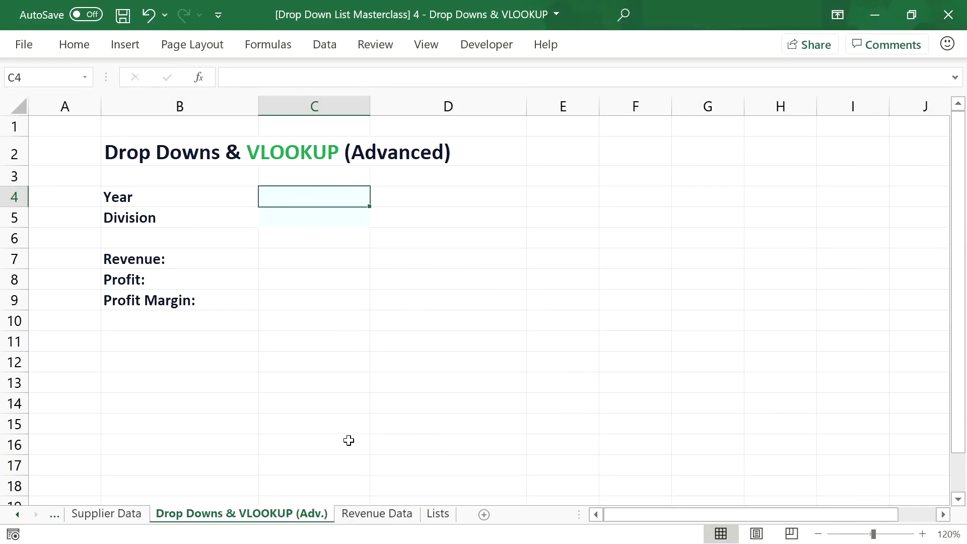
click(393, 513)
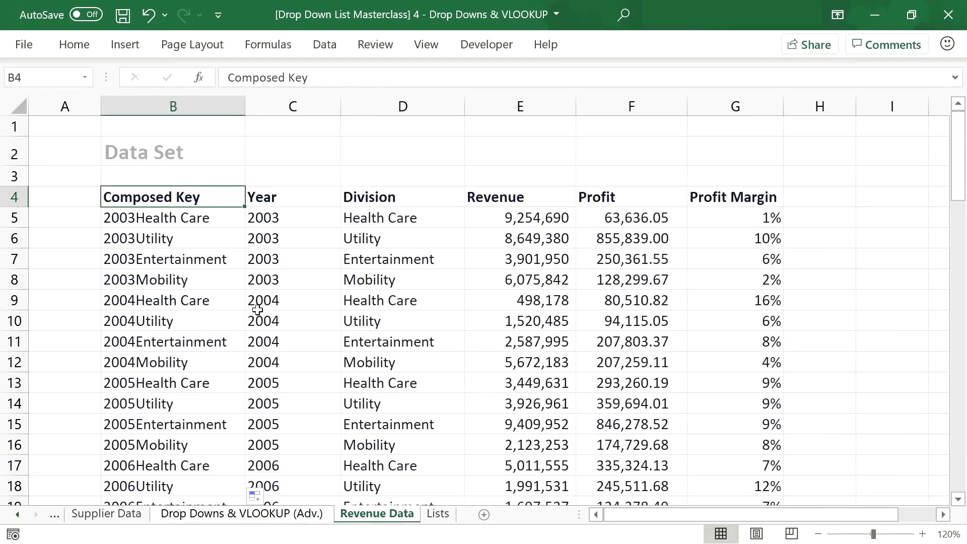
click(269, 221)
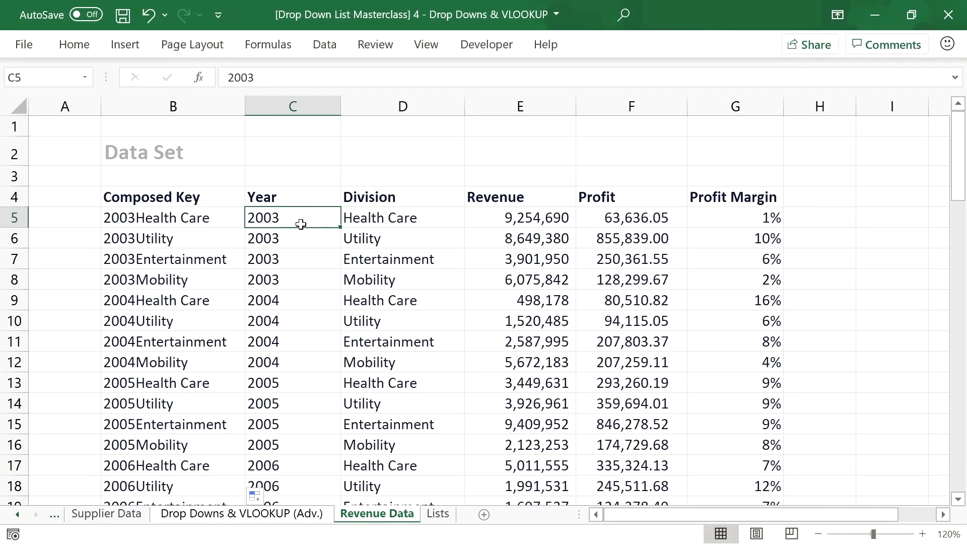
drag(299, 221, 301, 362)
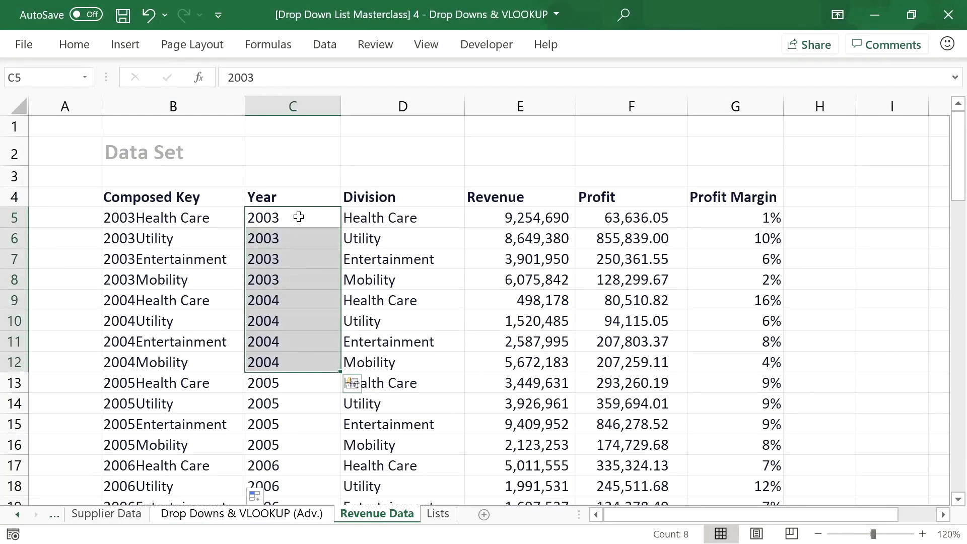
click(299, 217)
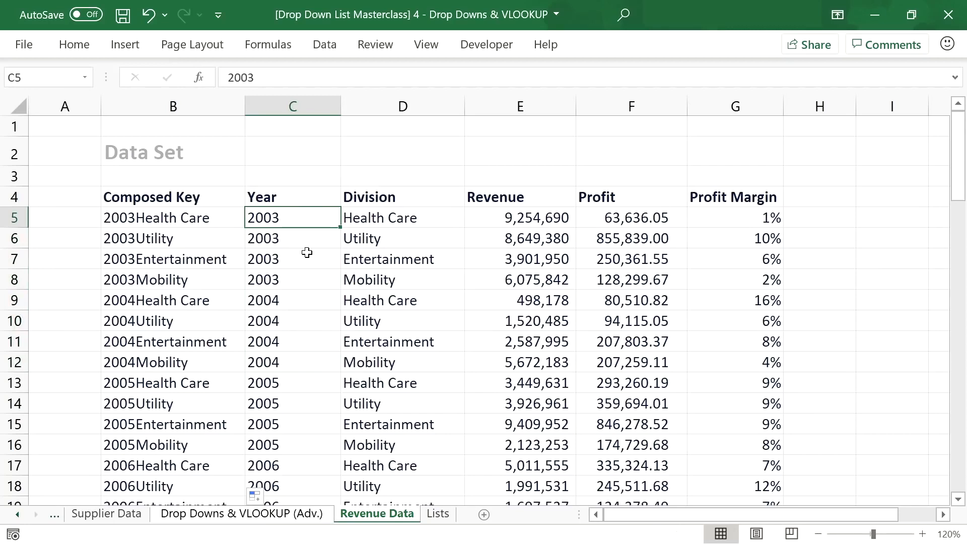
Step: In B5 of the Lists sheet, start a =UNIQUE(OFFSET( formula with 'Revenue Data'!$C$5 as its reference
click(439, 514)
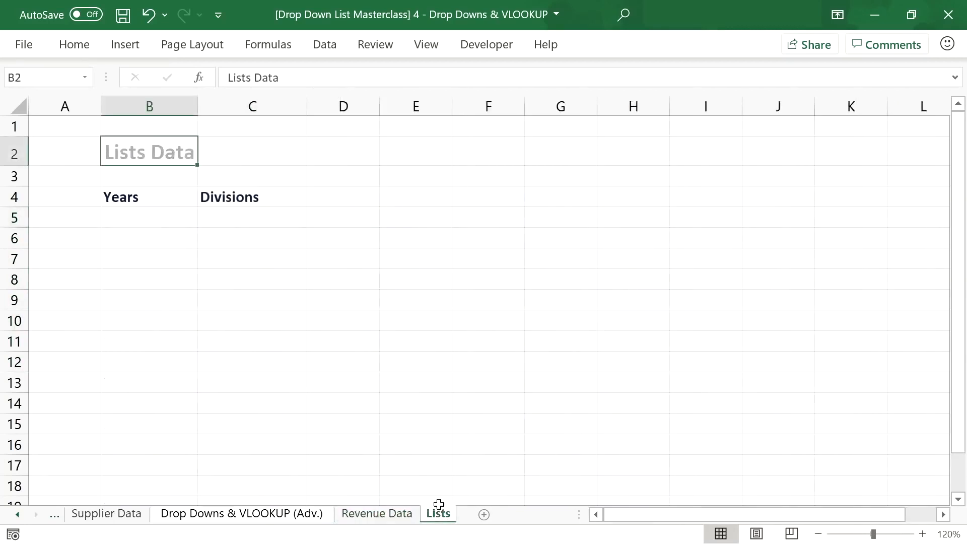
click(150, 221)
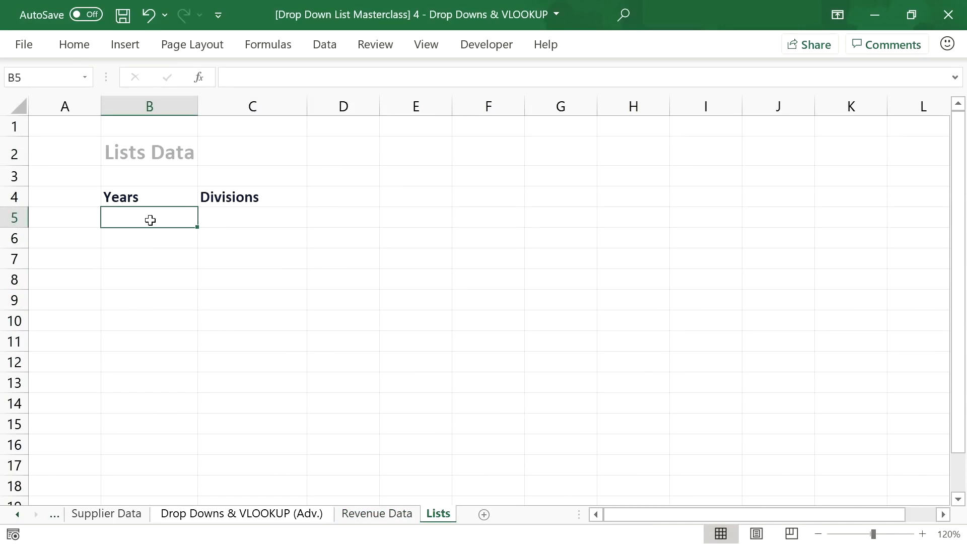
text(=UNIQUE()
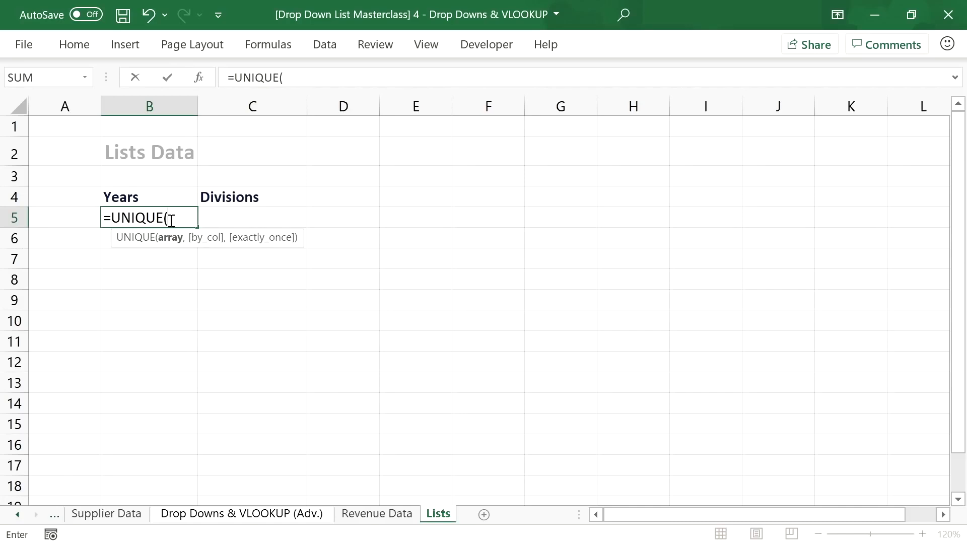
text(OFFSET()
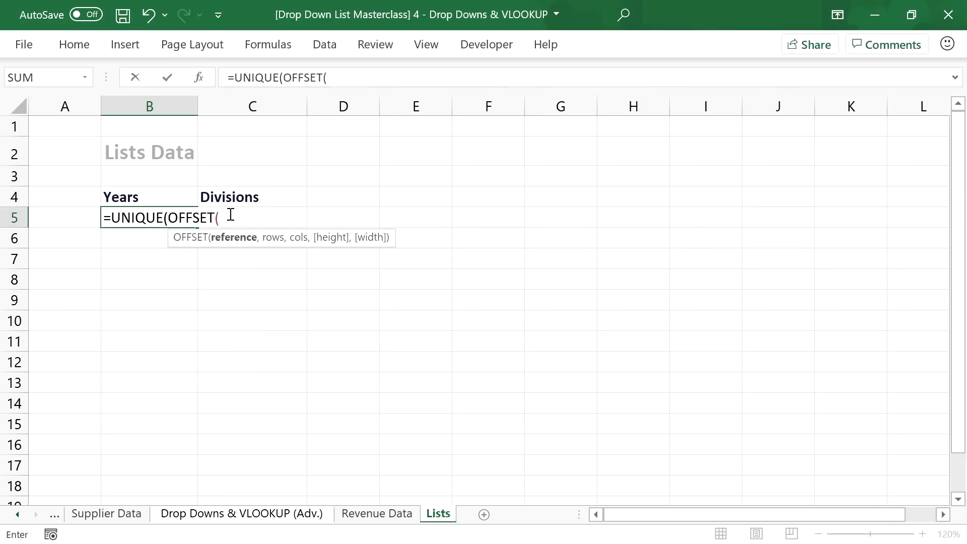
click(353, 513)
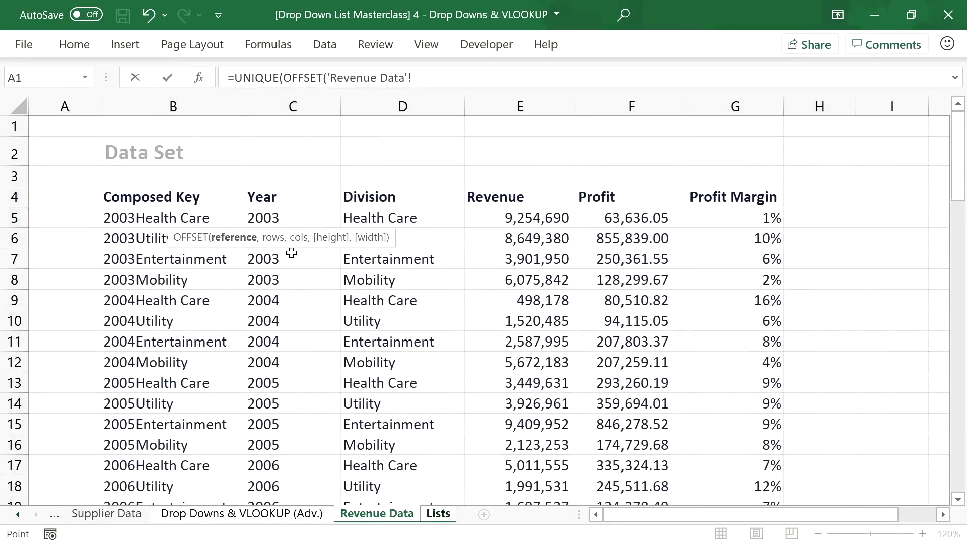
click(282, 219)
key(F4)
click(456, 76)
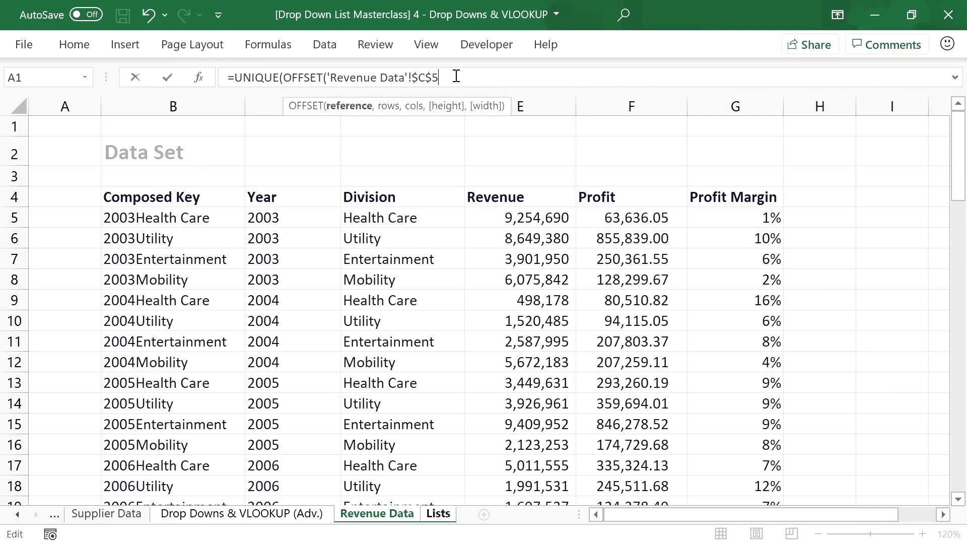
Step: Leave the OFFSET rows and columns empty, set its height to COUNTA('Revenue Data'!C5:C100000), and close all parentheses
text(,,,COUNTA()
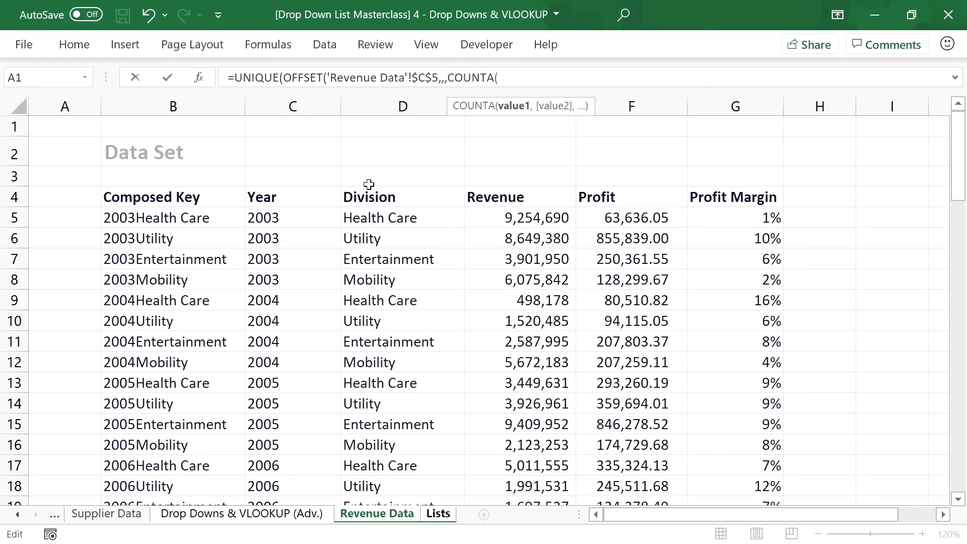
click(302, 222)
key(F8)
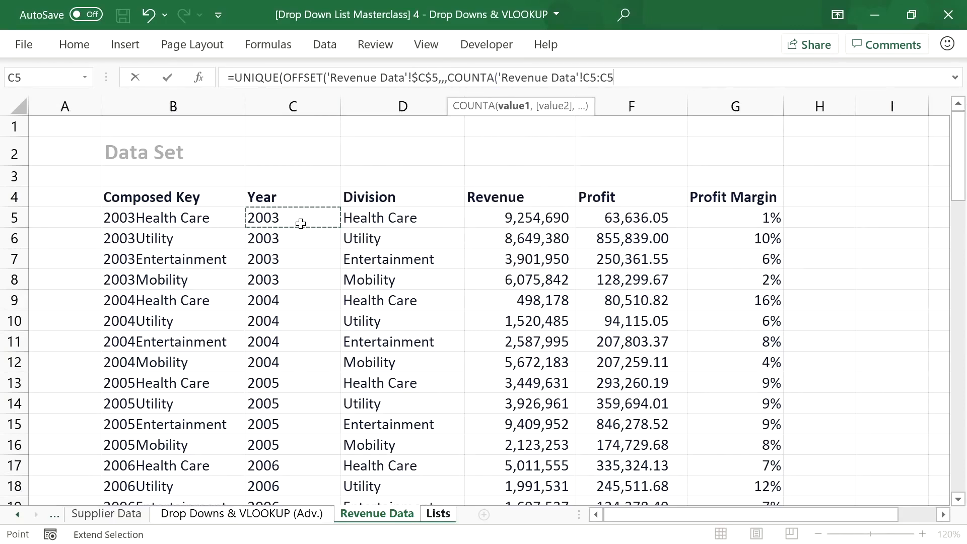
click(618, 82)
key(BackSpace)
text(1000)
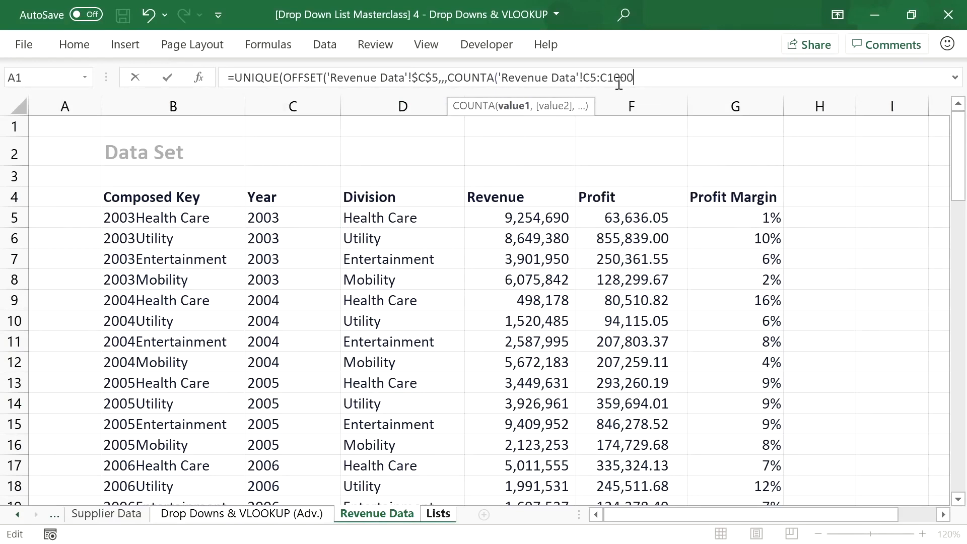
text(00))))
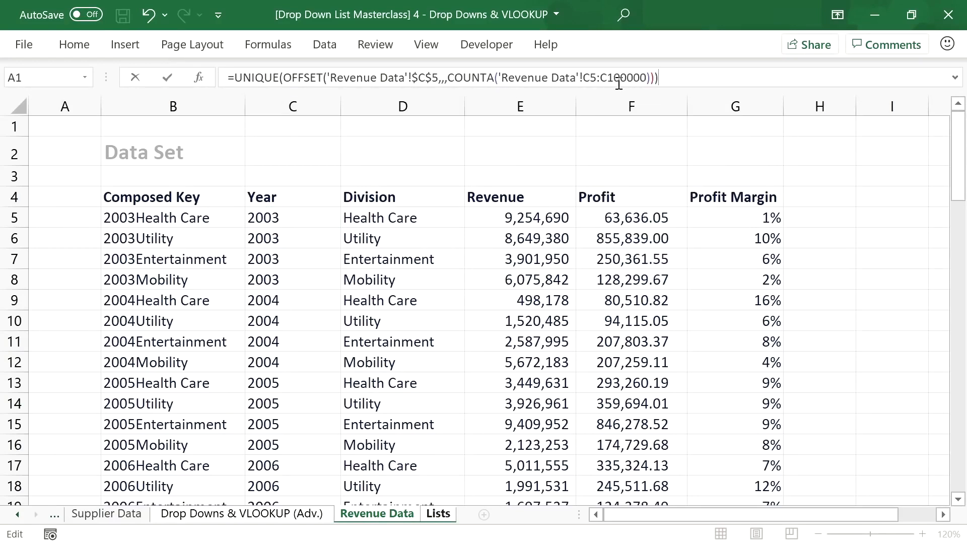
Step: Make the COUNTA range absolute as $C$5:$C$100000, commit the Years formula, and check the resulting list
click(590, 81)
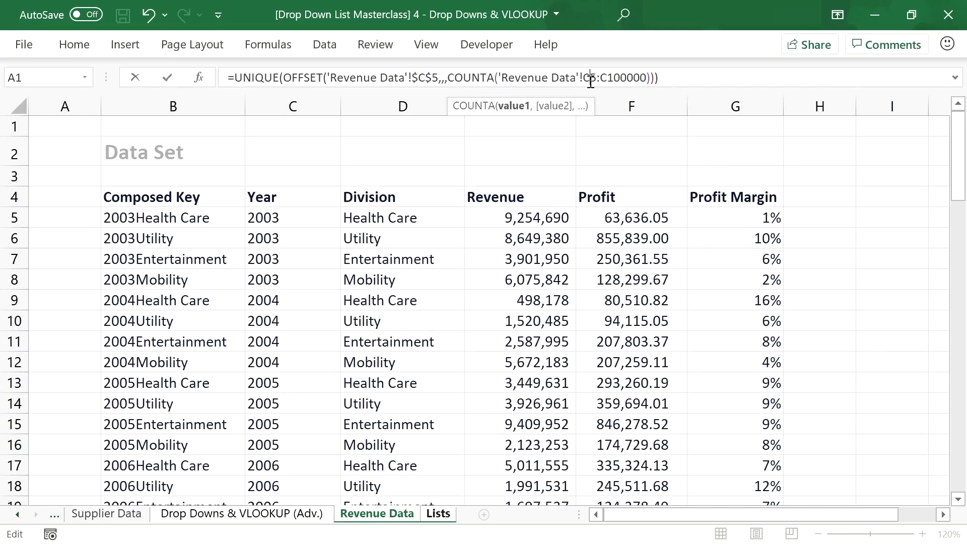
key(F4)
click(646, 78)
key(F4)
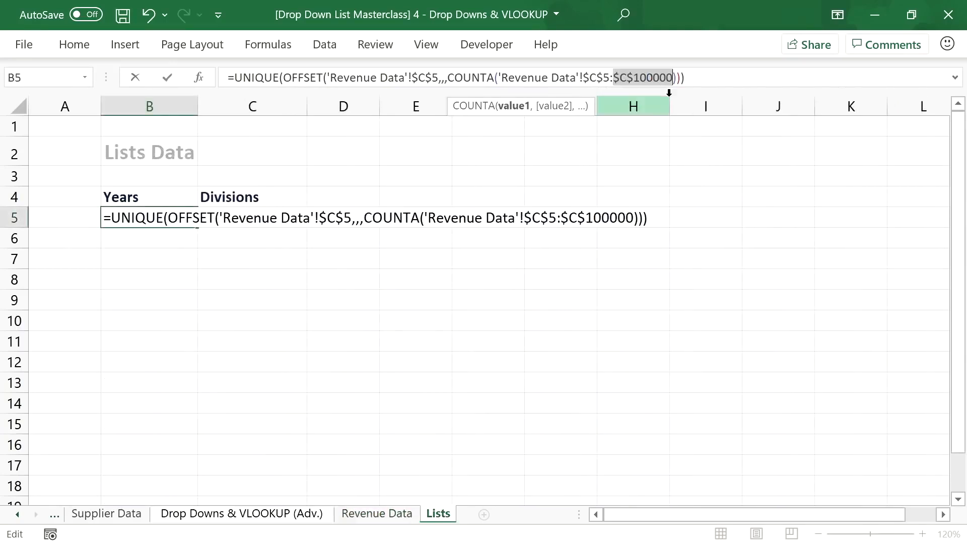
key(Return)
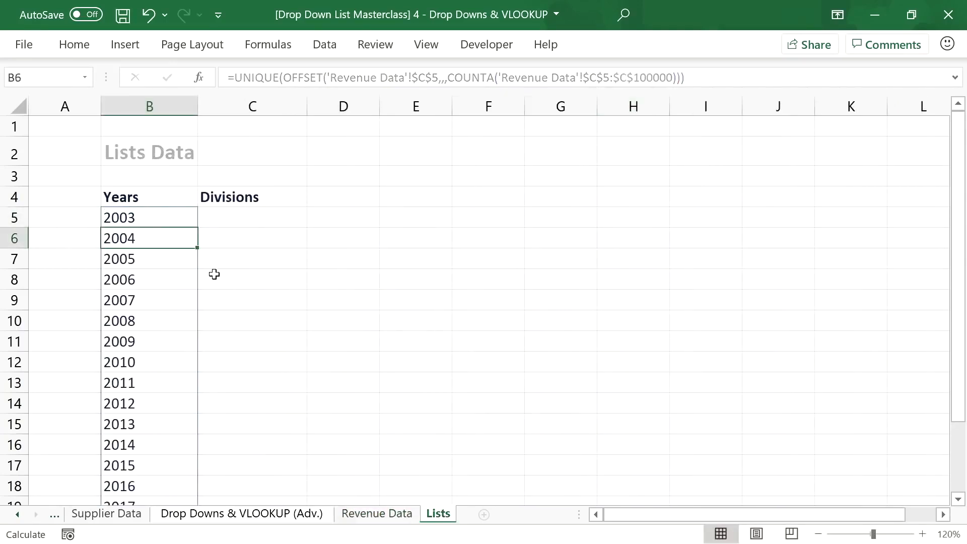
scroll(179, 262, down, 1)
scroll(179, 262, down, 1)
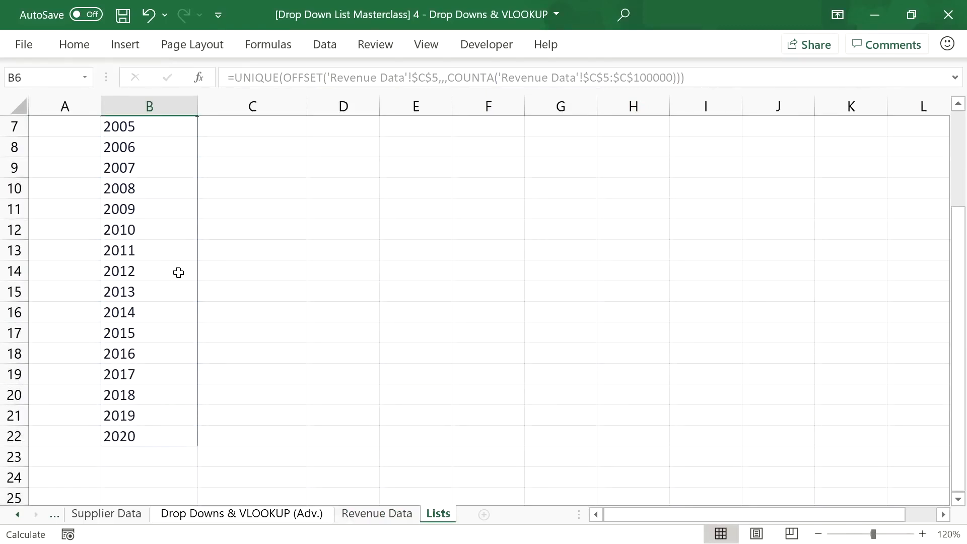
Step: Copy the full Years formula text from B5 into cell C5 under Divisions
scroll(179, 272, up, 1)
click(179, 147)
drag(687, 77, 209, 81)
key(ctrl+c)
key(Escape)
click(245, 149)
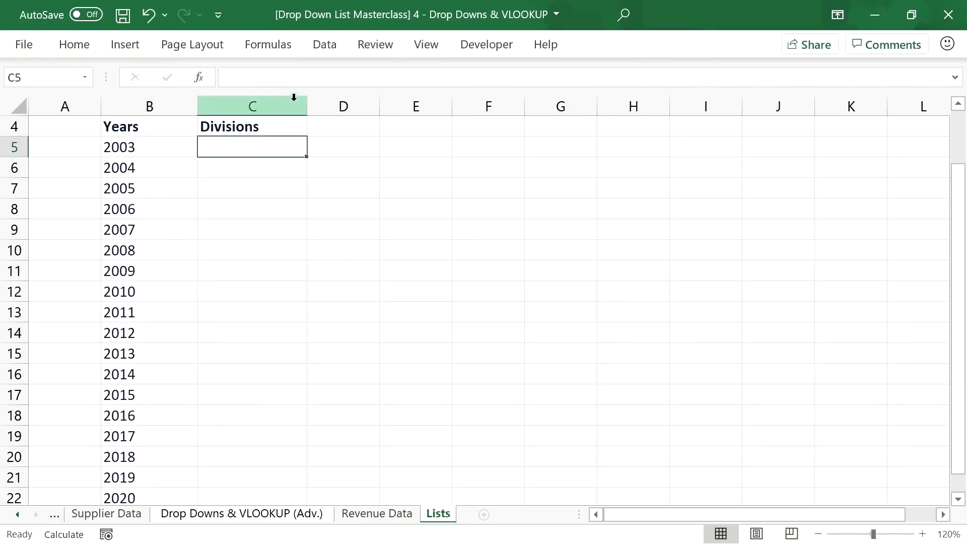
click(302, 80)
key(ctrl+v)
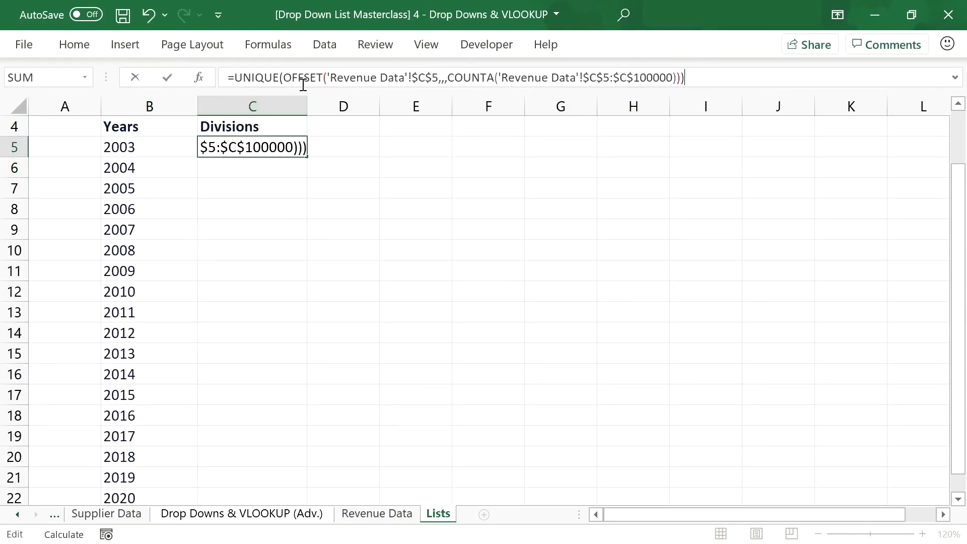
Step: Change the Divisions formula's references to column D, using $D$5 for OFFSET and $D$5:$D$100000 for COUNTA, and commit it
click(423, 77)
key(BackSpace)
text(D)
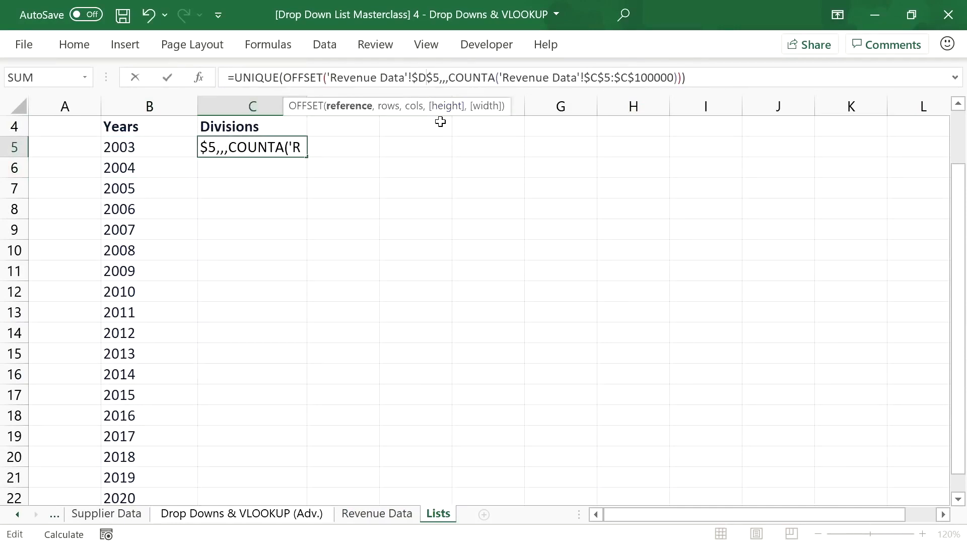
click(597, 77)
key(BackSpace)
text(d)
key(BackSpace)
text(D)
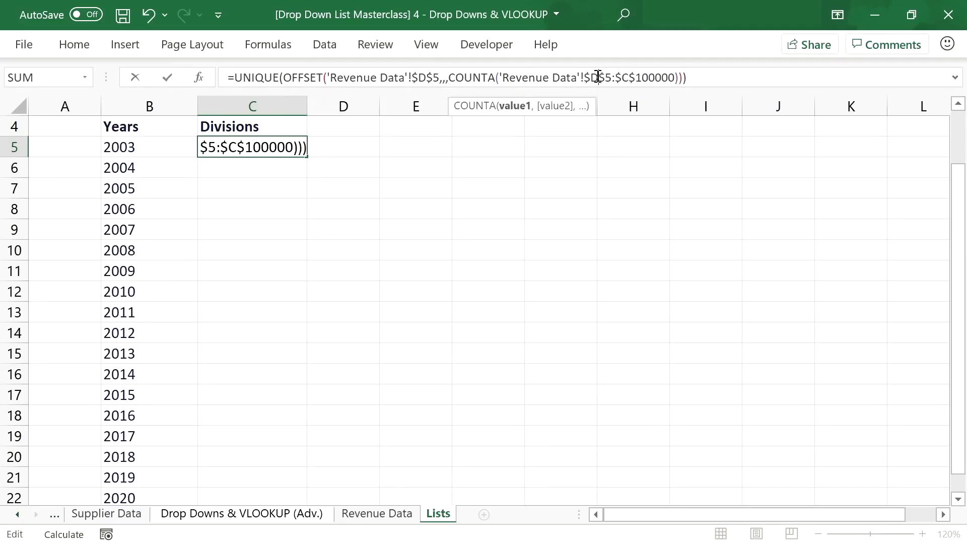
key(BackSpace)
text(D)
key(Return)
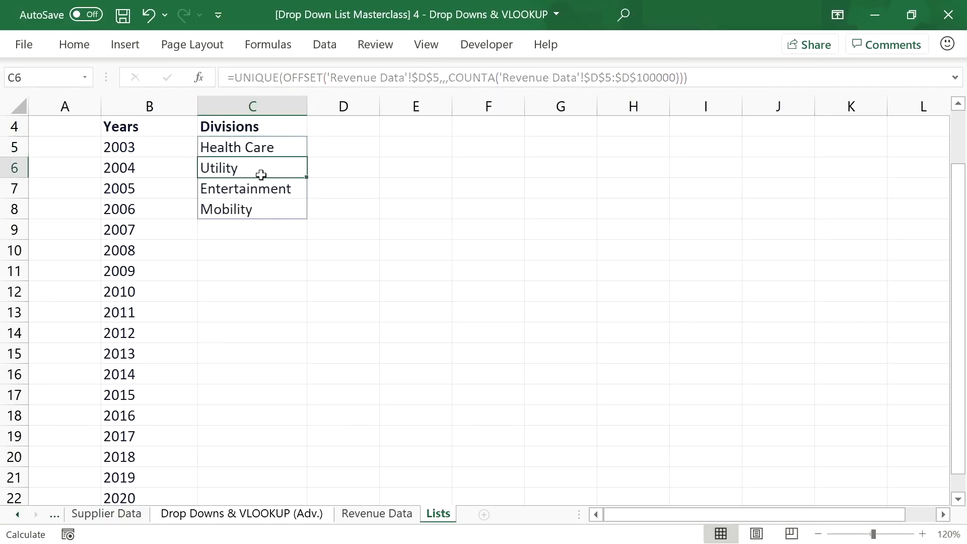
Step: Review the Divisions and Years lists, then return to the Drop Downs & VLOOKUP (Adv.) sheet
scroll(322, 172, up, 1)
click(272, 217)
drag(271, 217, 259, 281)
click(156, 220)
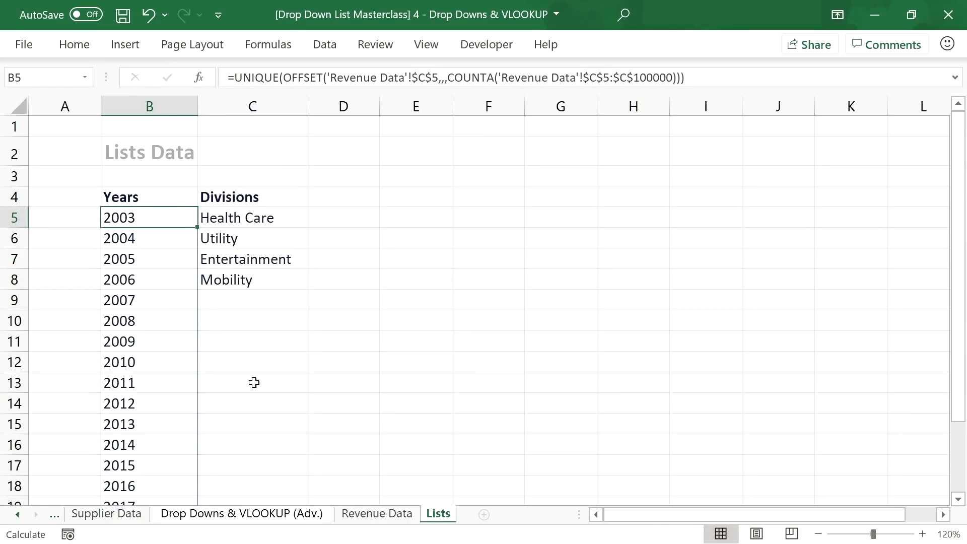
click(312, 515)
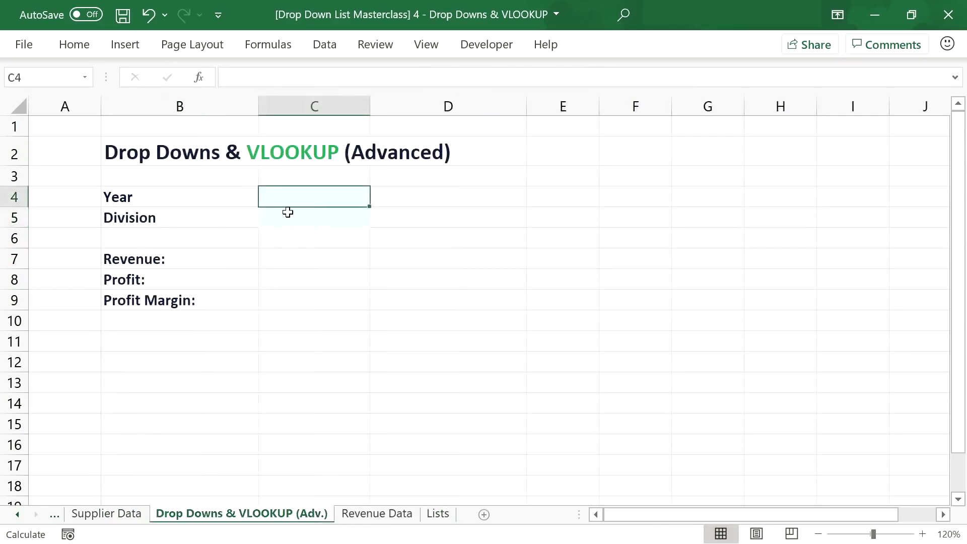
Step: Begin a List-type data validation rule for the Year cell C4
click(326, 45)
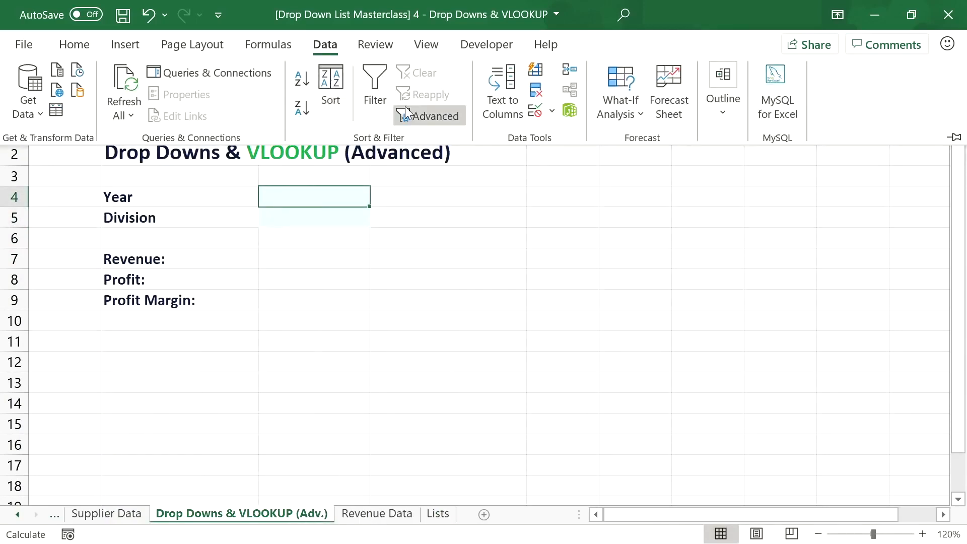
click(536, 119)
click(491, 208)
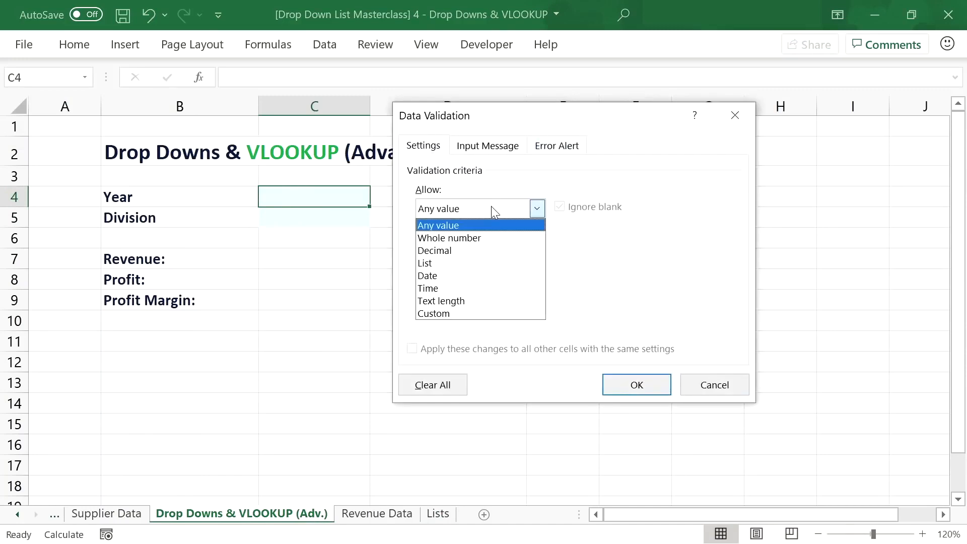
click(479, 262)
click(481, 287)
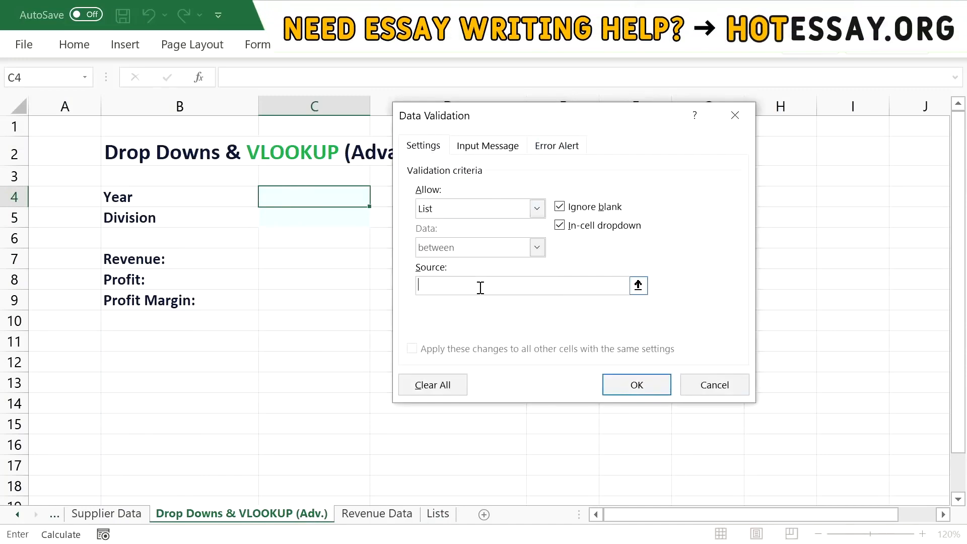
text(=OFFSET()
click(440, 514)
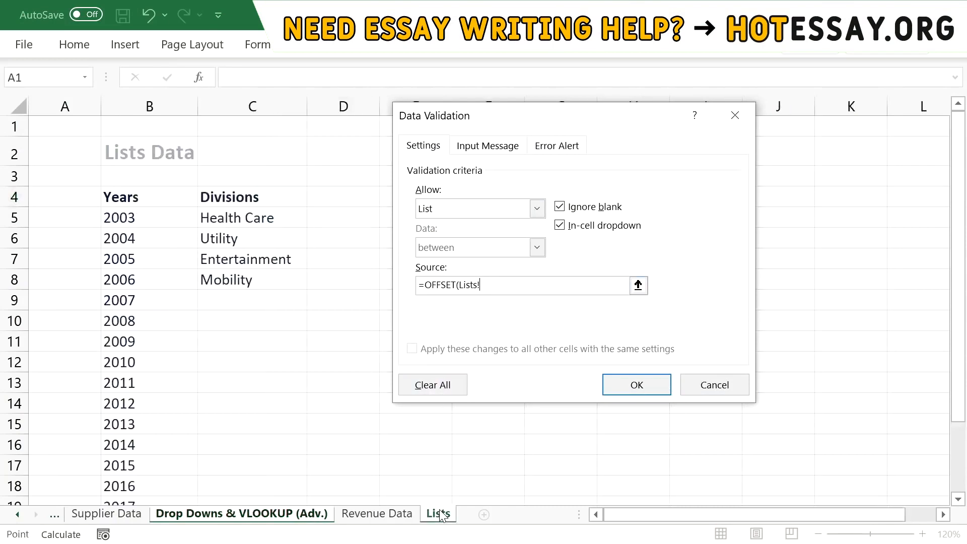
scroll(141, 345, down, 1)
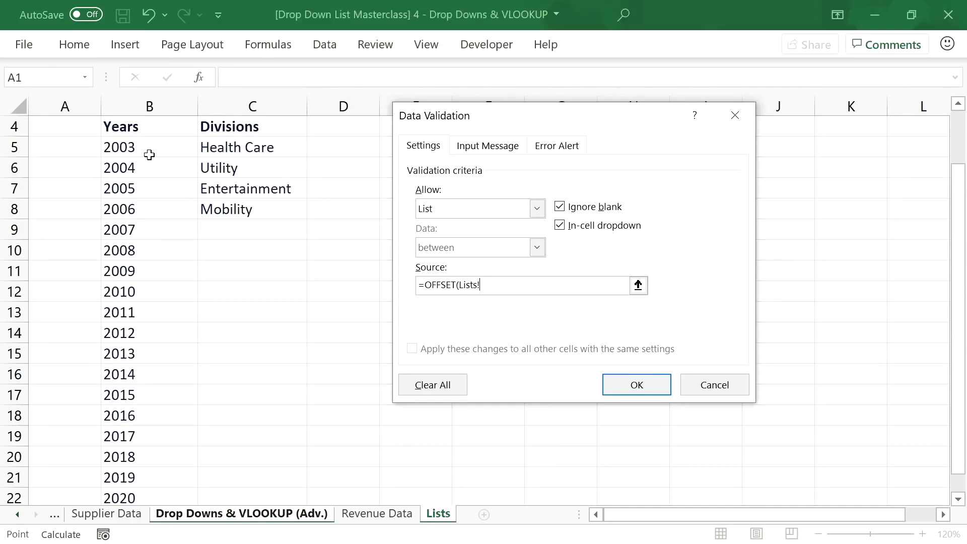
key(BackSpace)
key(BackSpace)
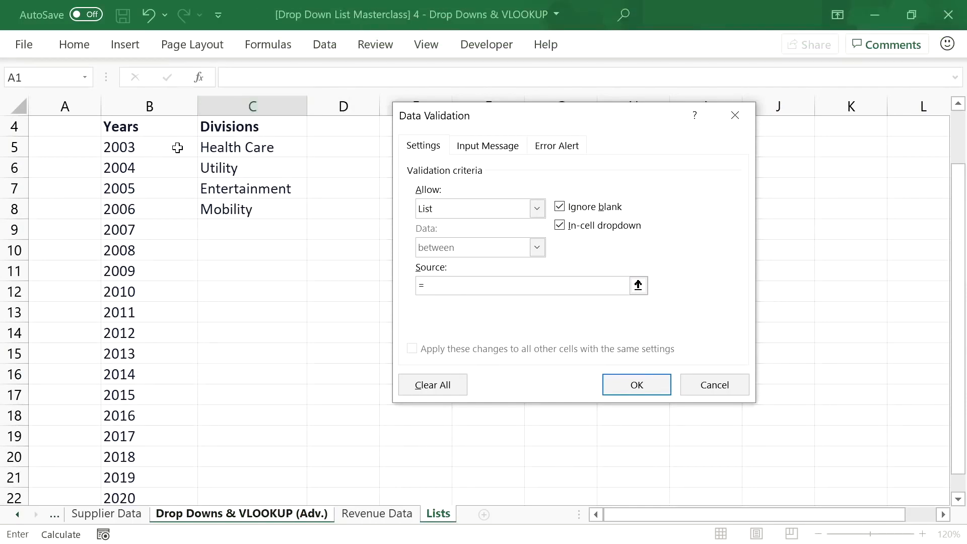
Step: Set the Year validation source to the spilled list =Lists!$B$5#, apply it, and check the drop-down in C4
click(177, 147)
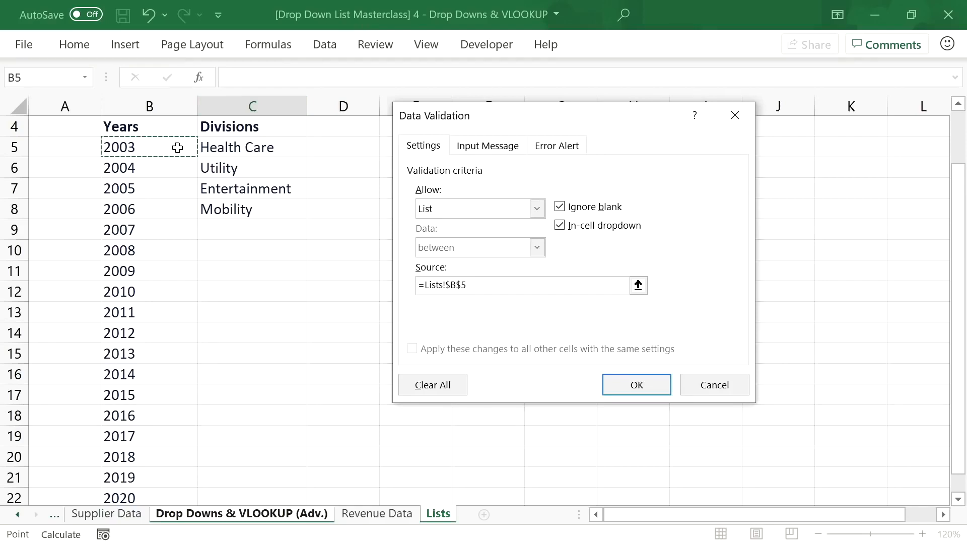
text(#)
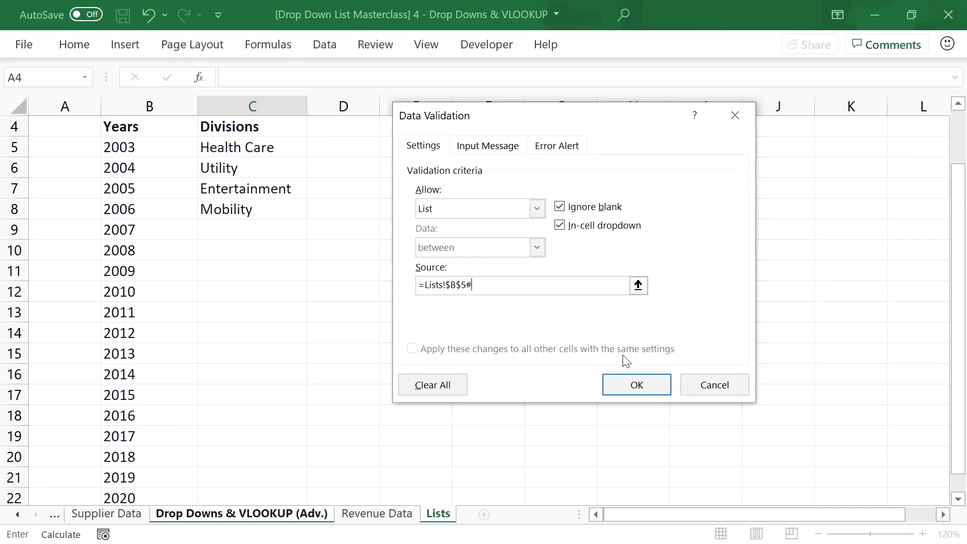
click(637, 385)
click(377, 199)
drag(380, 248, 365, 229)
click(347, 196)
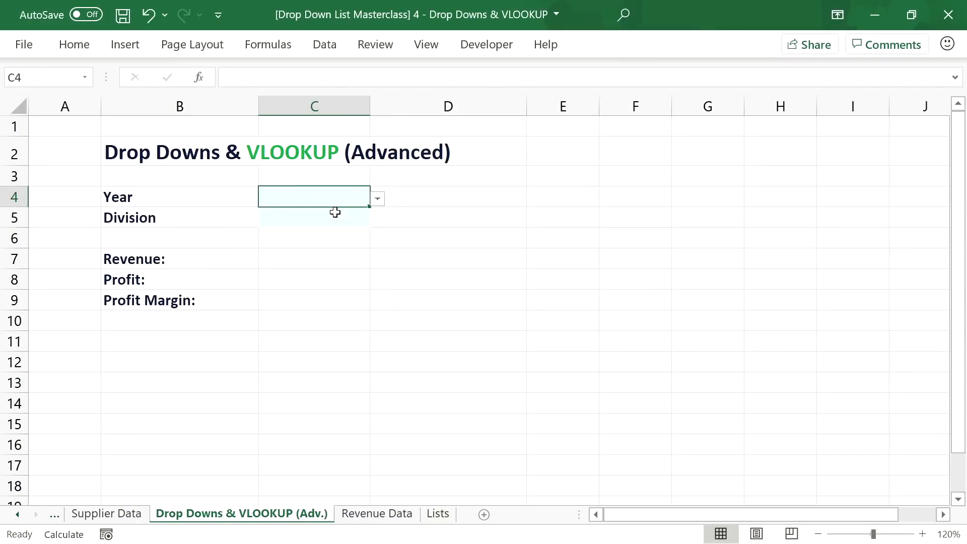
Step: Begin a List-type data validation rule for the Division cell C5
click(335, 212)
click(327, 50)
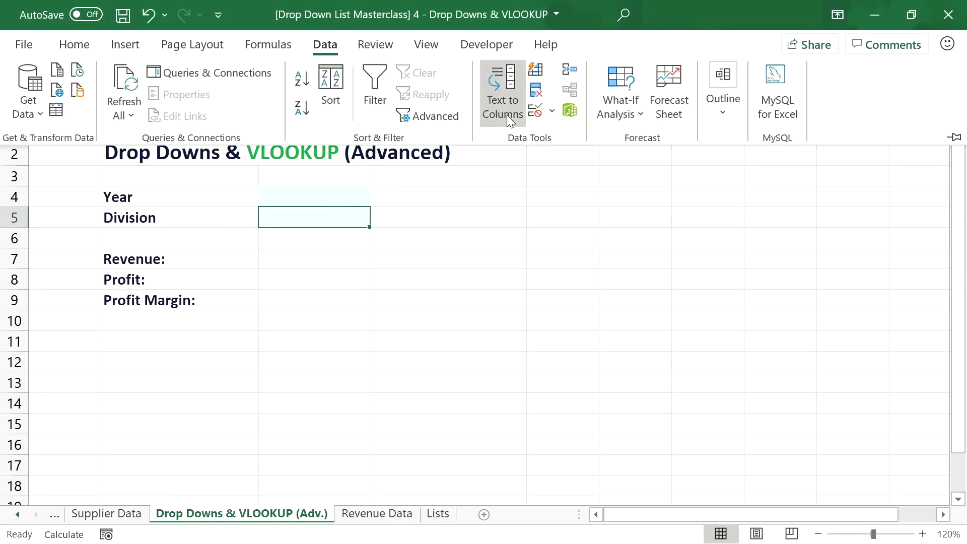
click(536, 110)
click(526, 208)
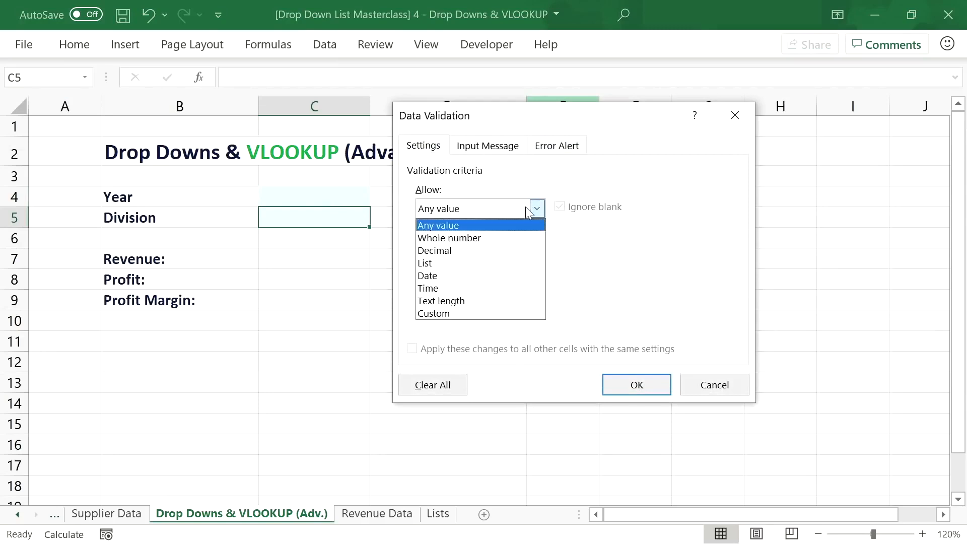
click(512, 263)
click(529, 287)
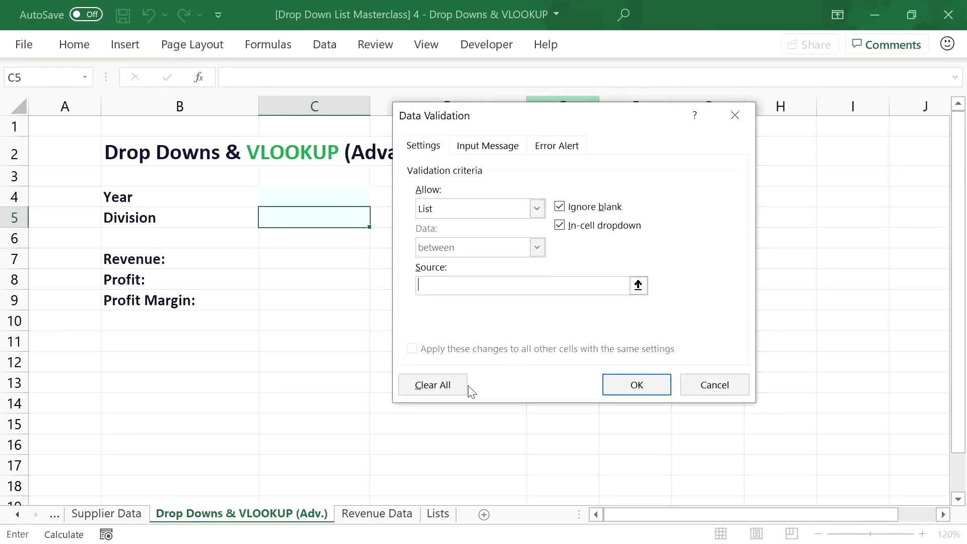
Step: Set the Division validation source to the spilled list =Lists!$C$5# and apply the rule
click(429, 514)
scroll(289, 300, up, 1)
click(246, 202)
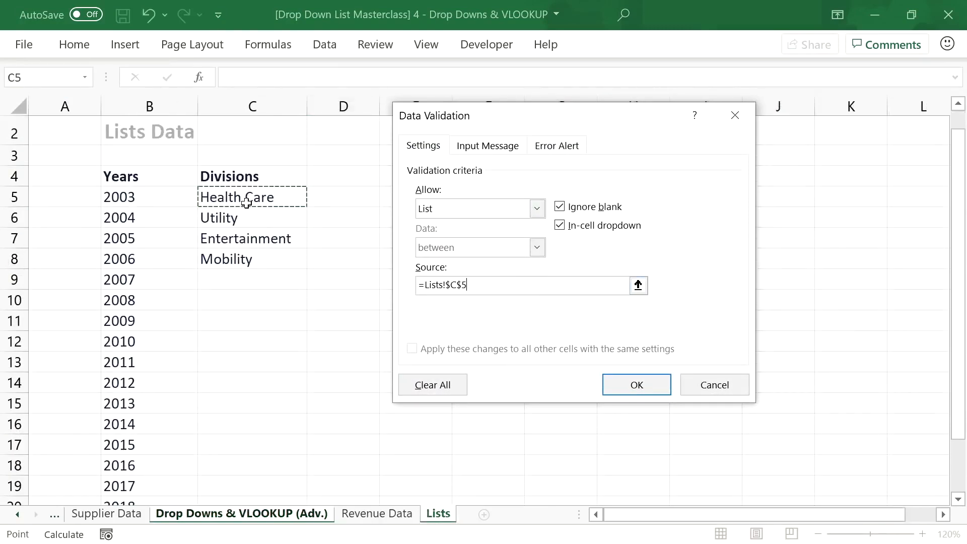
text(#)
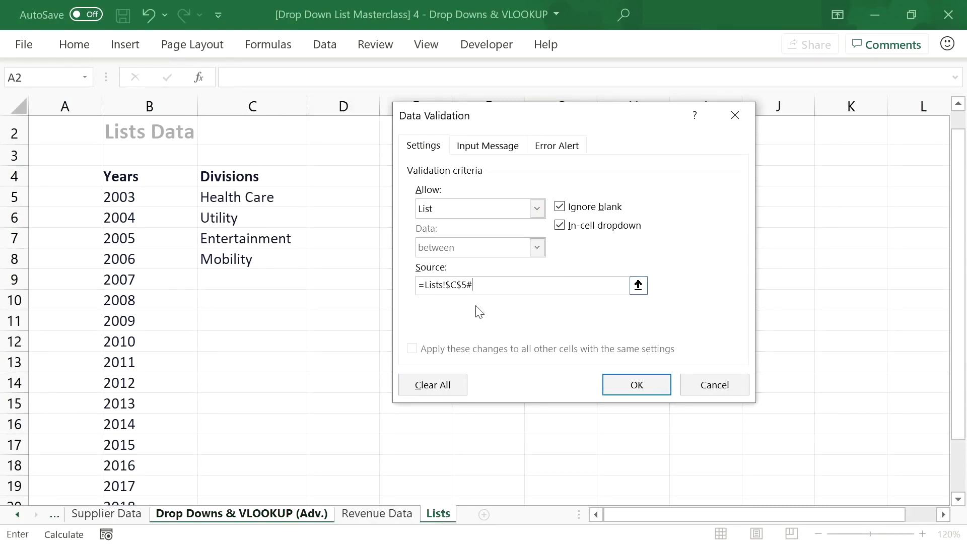
drag(469, 289, 481, 292)
click(627, 391)
Step: Review the options offered by the Division and Year drop-downs without choosing any
click(378, 219)
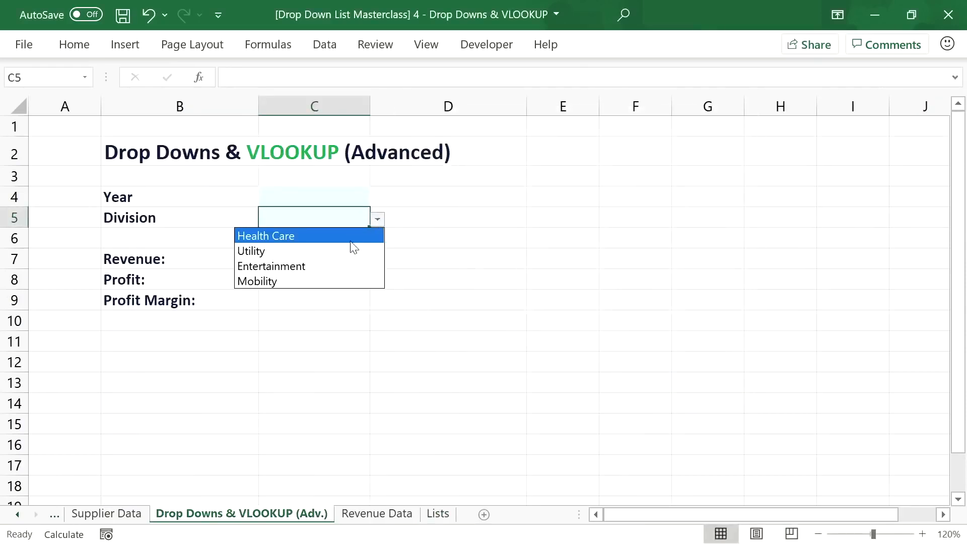
click(378, 220)
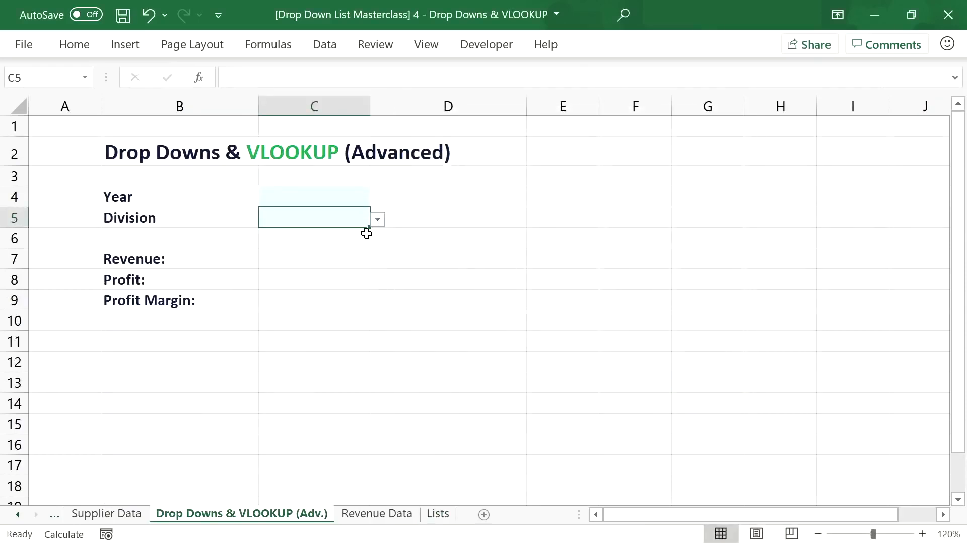
click(346, 198)
click(380, 198)
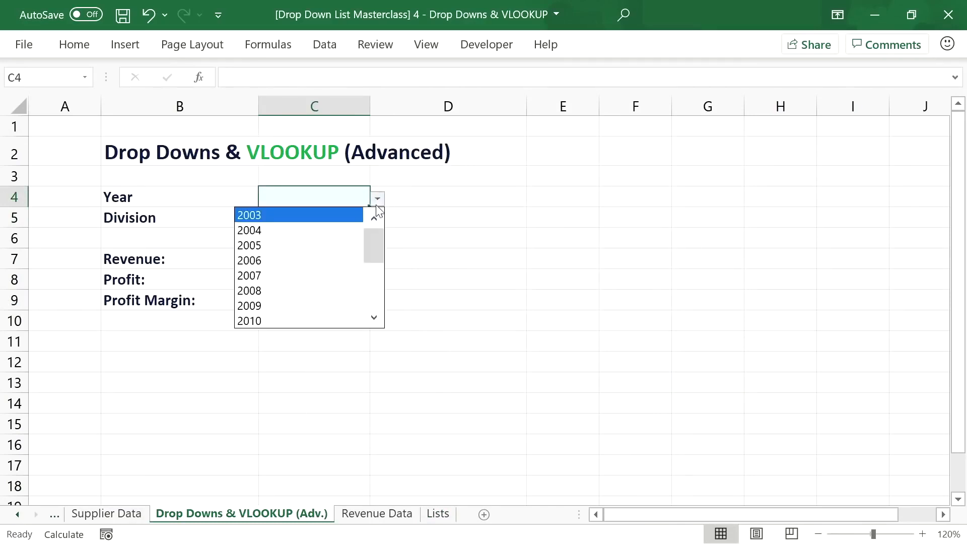
mouse_move(373, 247)
mouse_down()
mouse_move(371, 318)
mouse_move(383, 237)
mouse_up()
key(Escape)
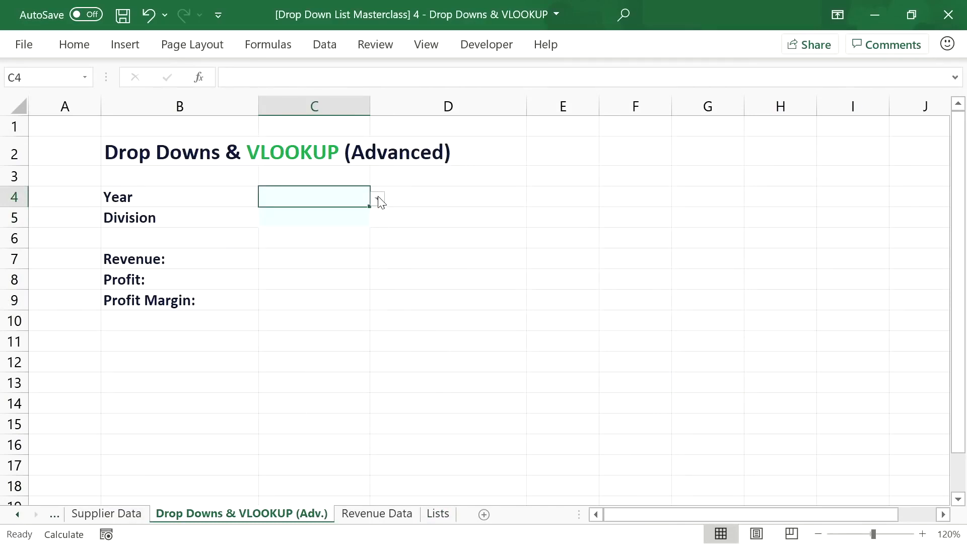
Step: Start the Revenue formula in C7 with IFNA and VLOOKUP, using C4&C5 as the lookup value
click(312, 254)
text(=IFA()
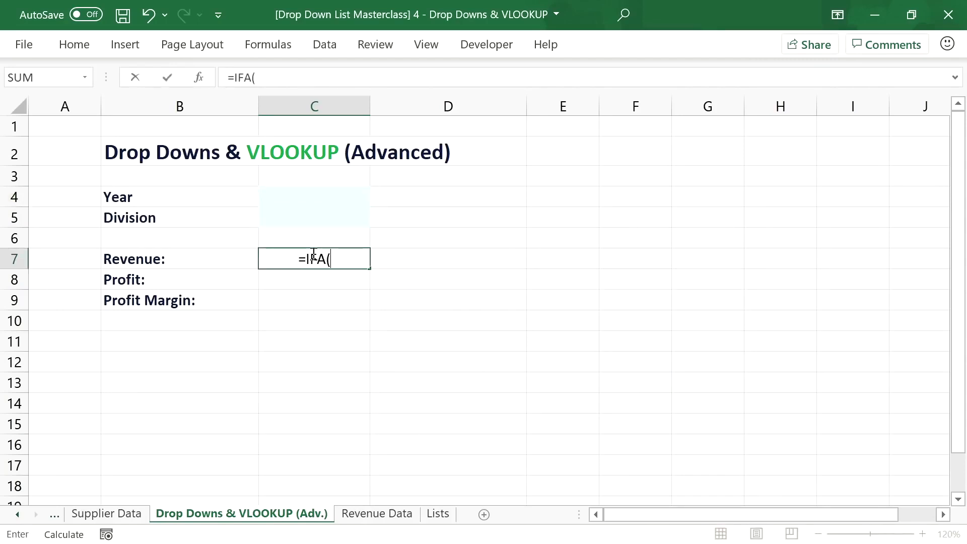
key(BackSpace)
text(NA(VLOOKUI)
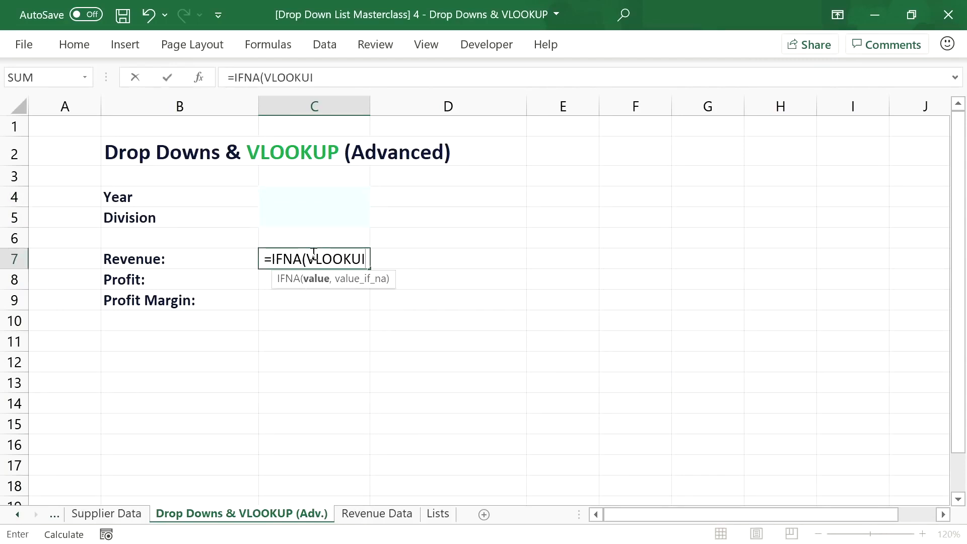
key(BackSpace)
text(P()
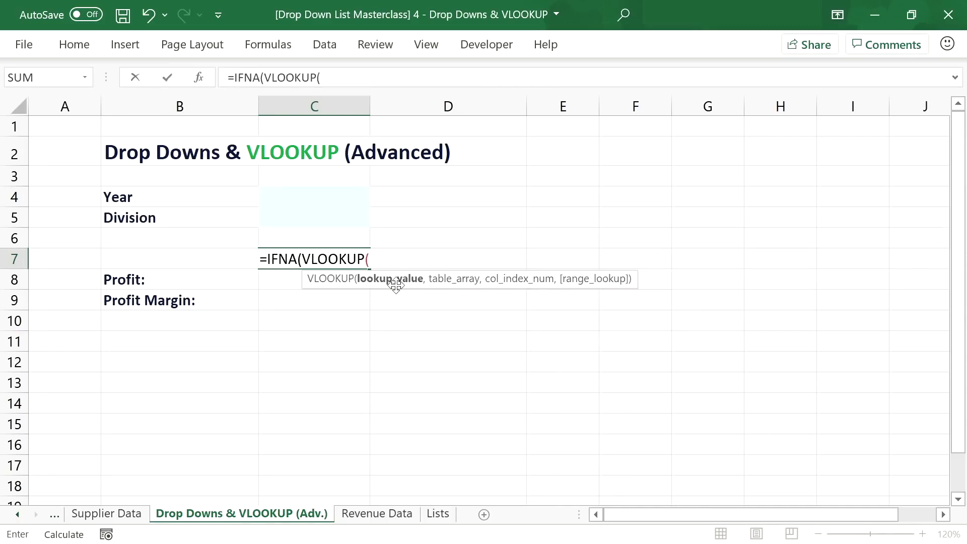
click(318, 197)
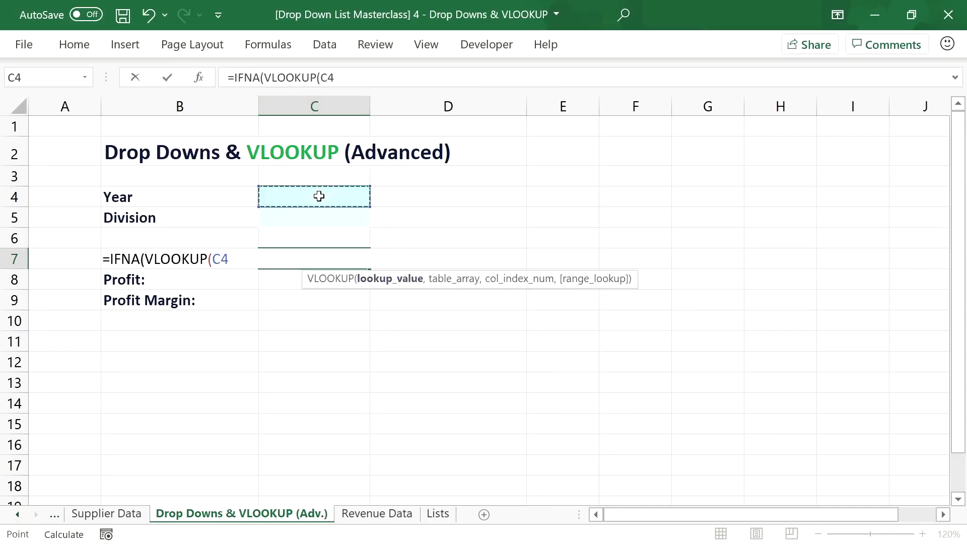
text(&)
click(323, 215)
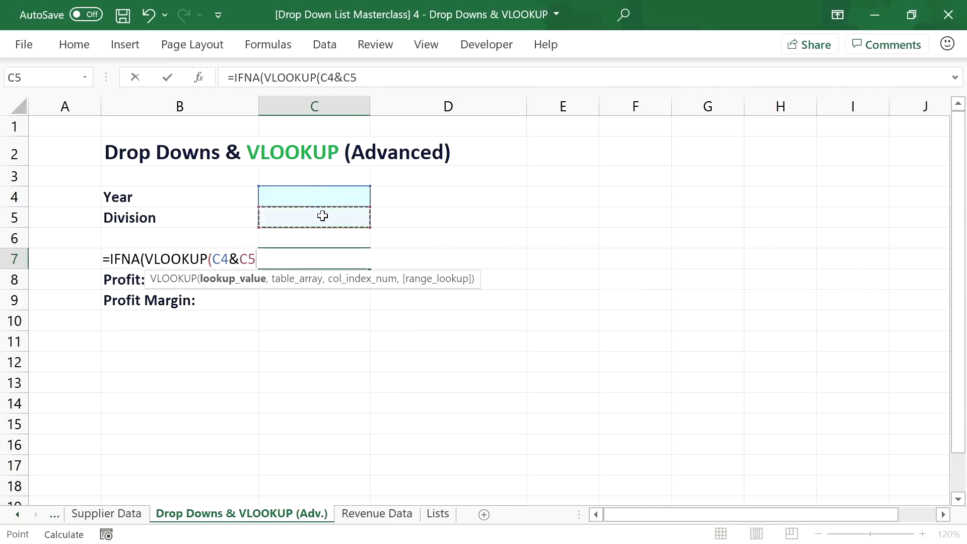
text(,)
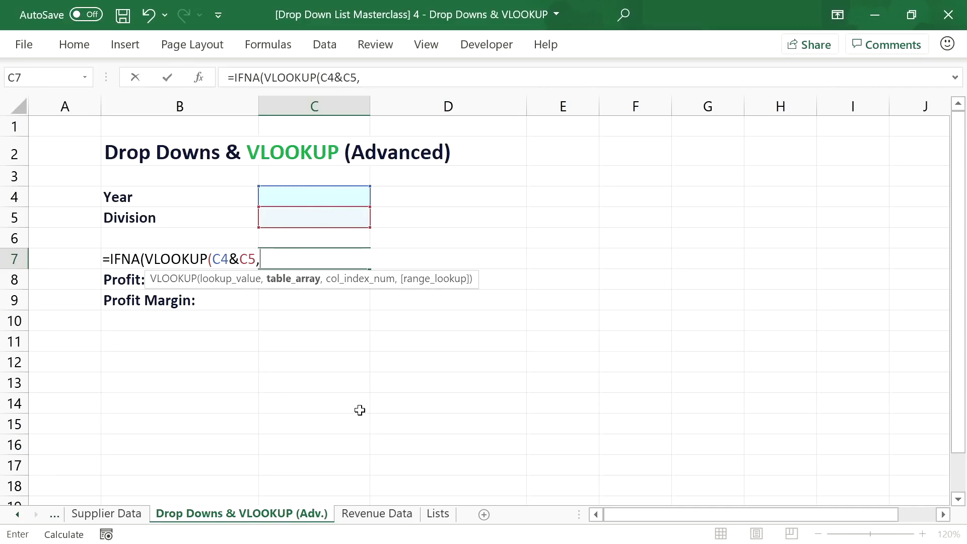
Step: Use the Revenue Data sheet's range from B4 to G100000 as the VLOOKUP table array
click(377, 513)
click(214, 194)
key(ctrl+shift+Right)
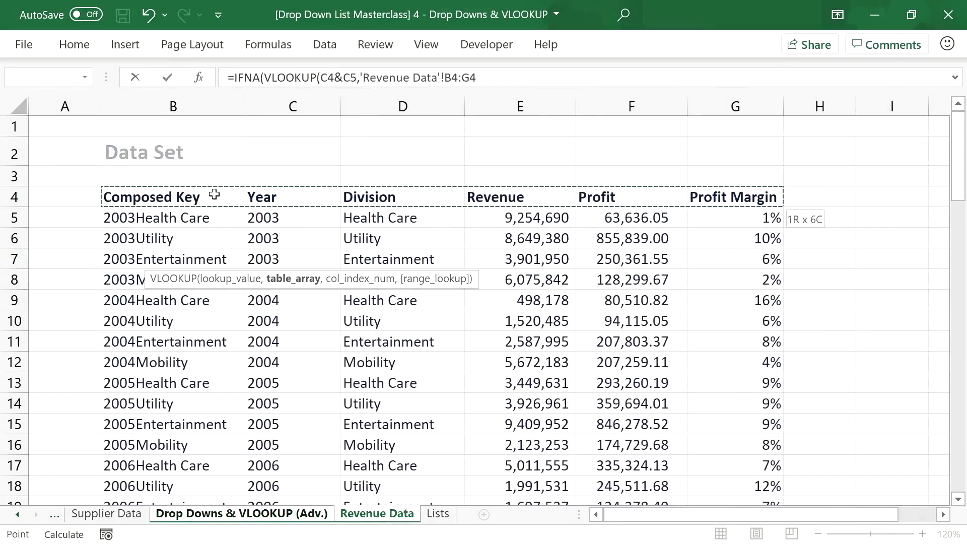
click(520, 71)
key(BackSpace)
text(100)
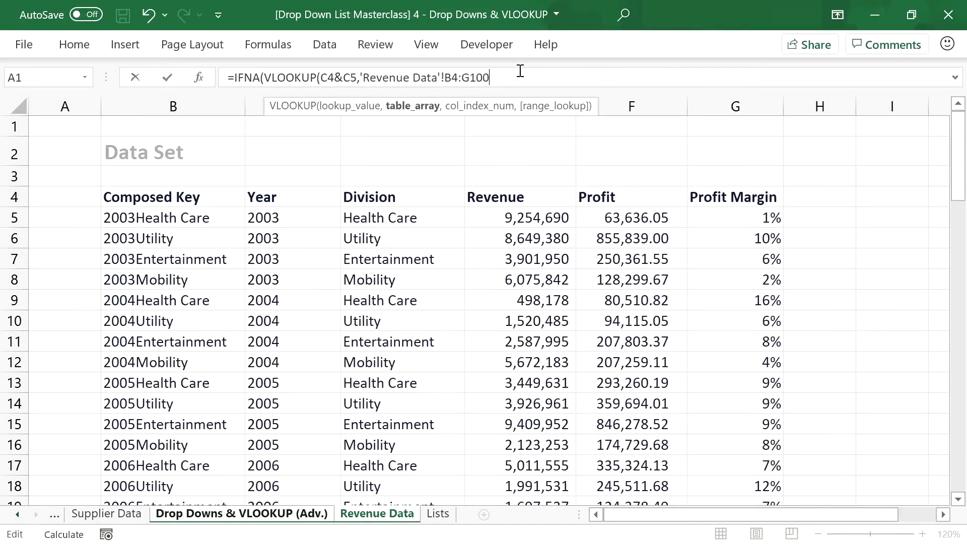
Step: Make the table array absolute as $B$4:$G$100000 and continue to the column index argument
click(455, 77)
key(F4)
click(491, 77)
key(F4)
click(550, 78)
text(,)
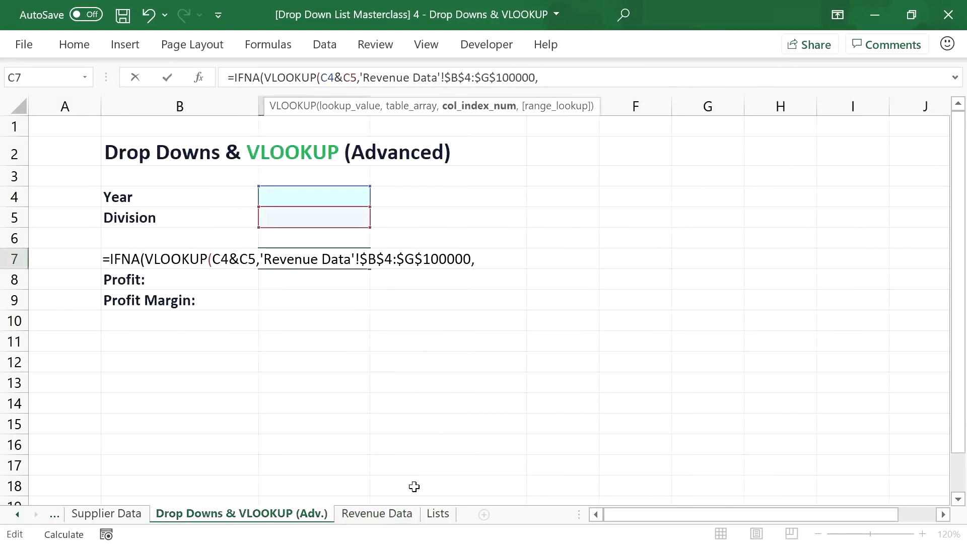
Step: Complete the Revenue formula with column index 4, exact match FALSE and the fallback text "No Data", and commit it
click(395, 514)
key(BackSpace)
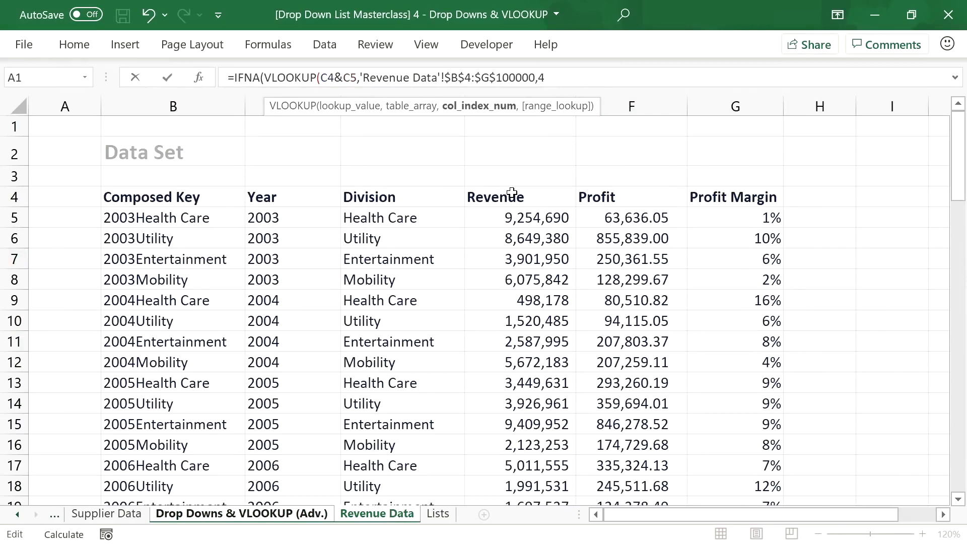
text(,FALSE),")
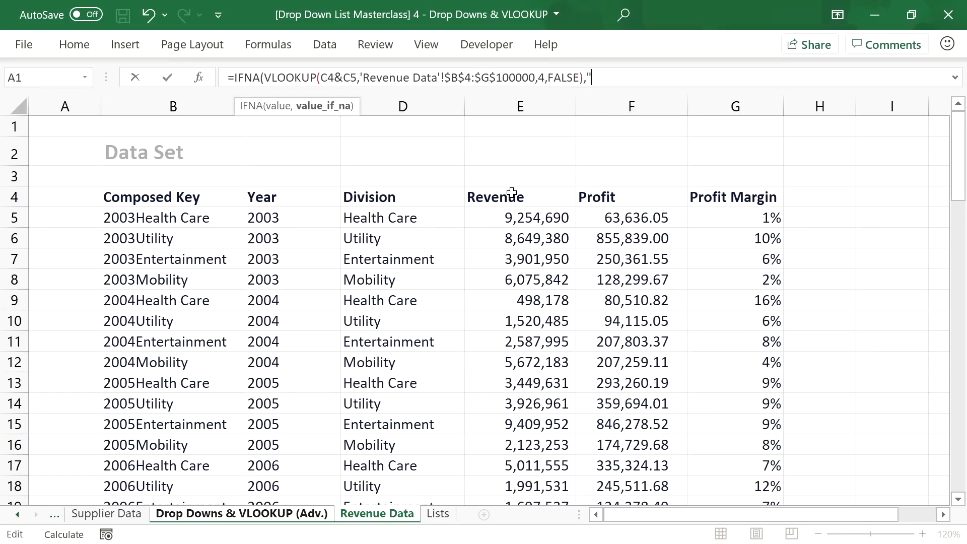
text(No Data)
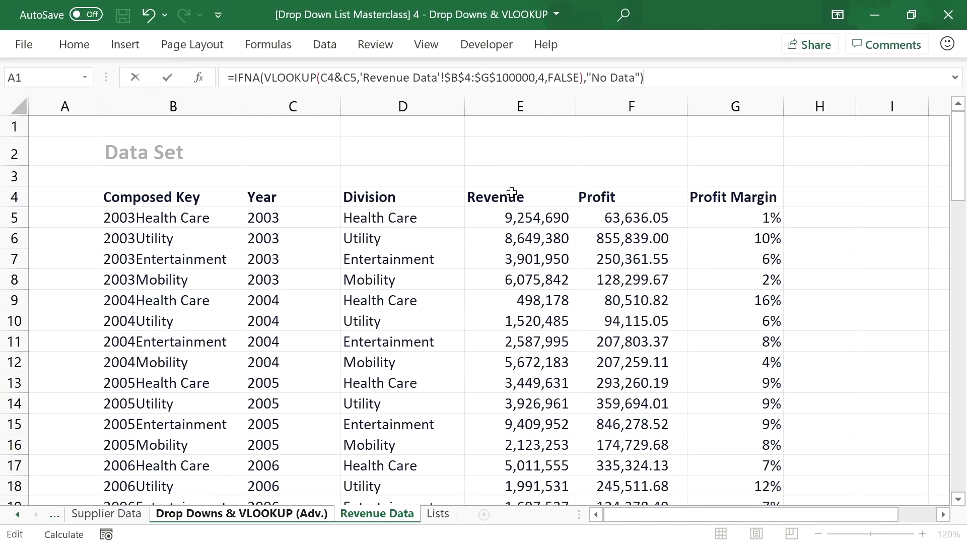
key(Return)
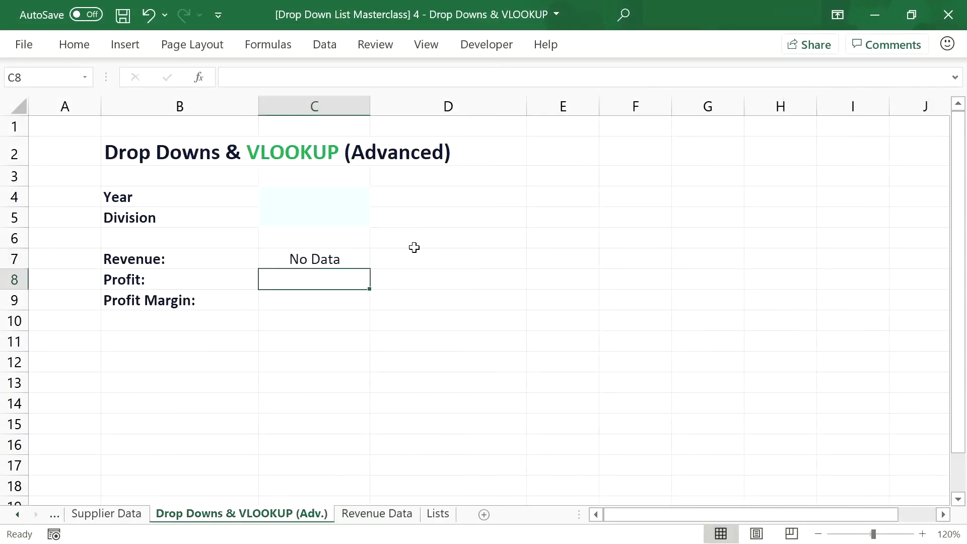
Step: Copy the full Revenue formula text from cell C7
click(319, 259)
drag(655, 75, 223, 66)
key(ctrl+c)
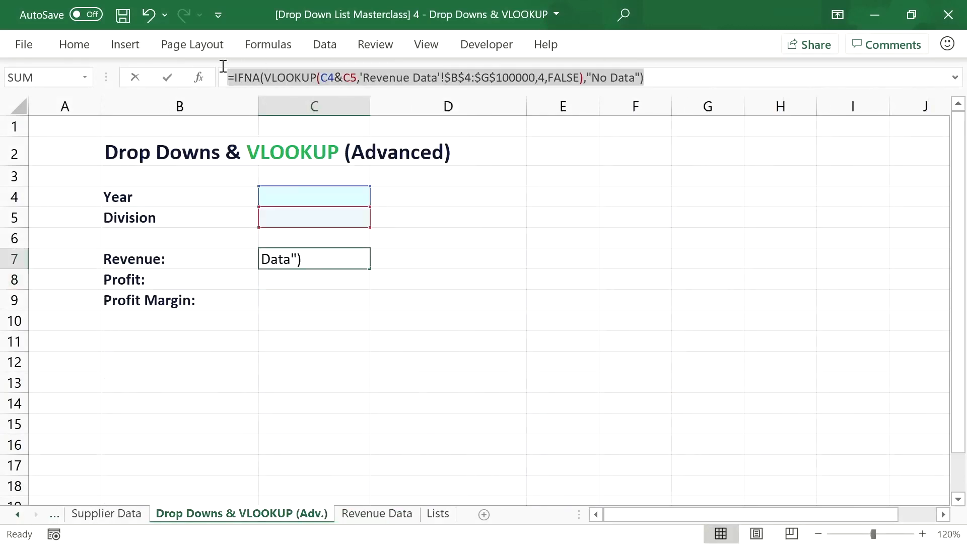
Step: Reuse the Revenue lookup formula in the Profit cell C8, with the VLOOKUP column index set to 5
key(Escape)
click(300, 278)
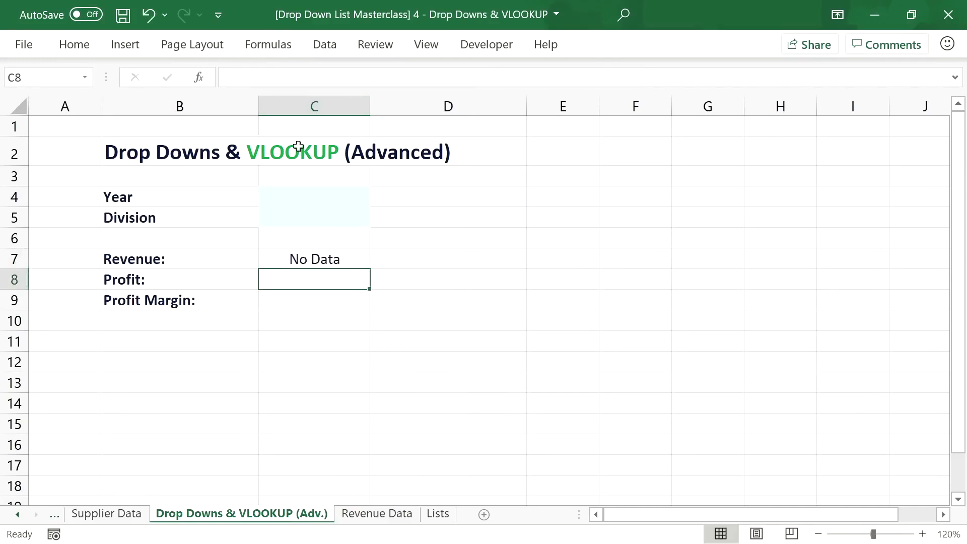
click(300, 78)
key(ctrl+v)
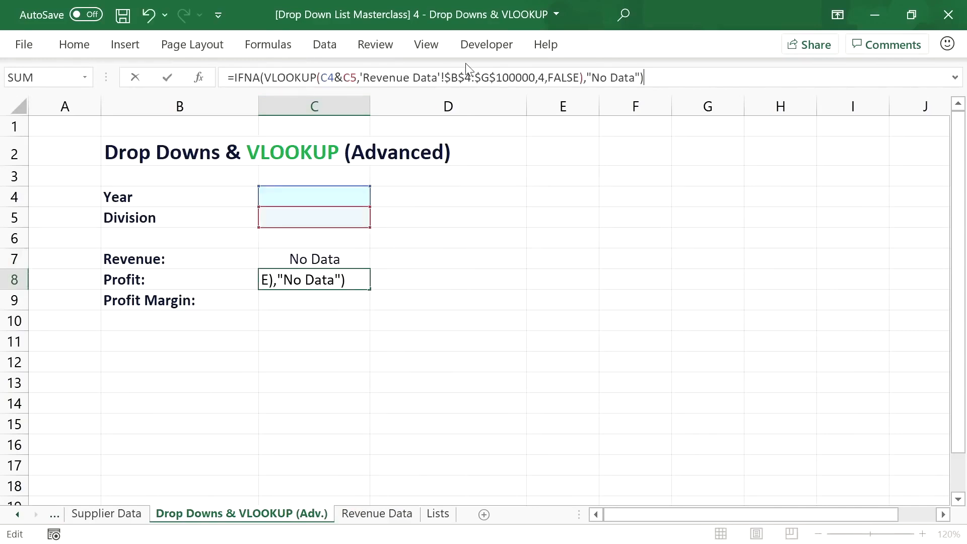
click(543, 76)
key(BackSpace)
text(5)
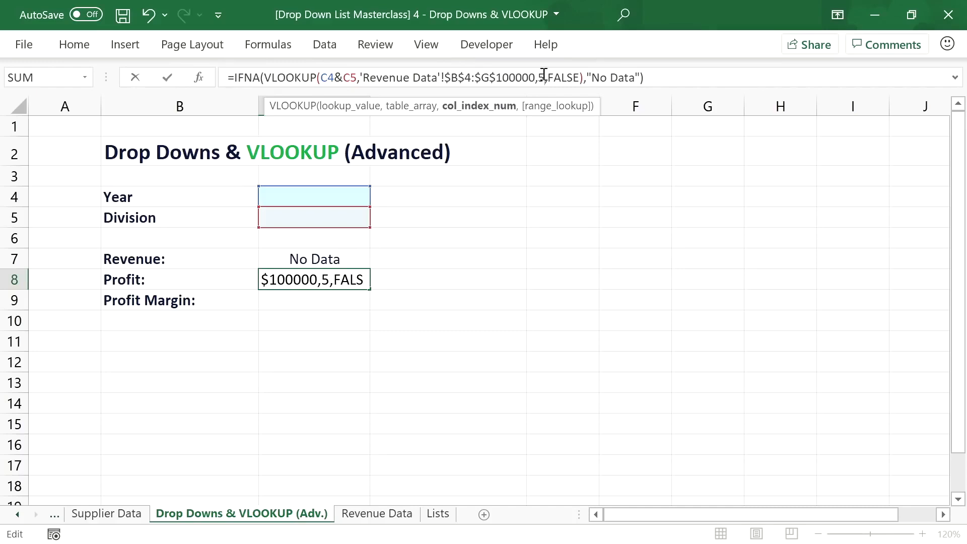
key(Return)
Step: Reuse the same lookup formula in the Profit Margin cell C9, with the VLOOKUP column index set to 6
click(543, 84)
key(ctrl+v)
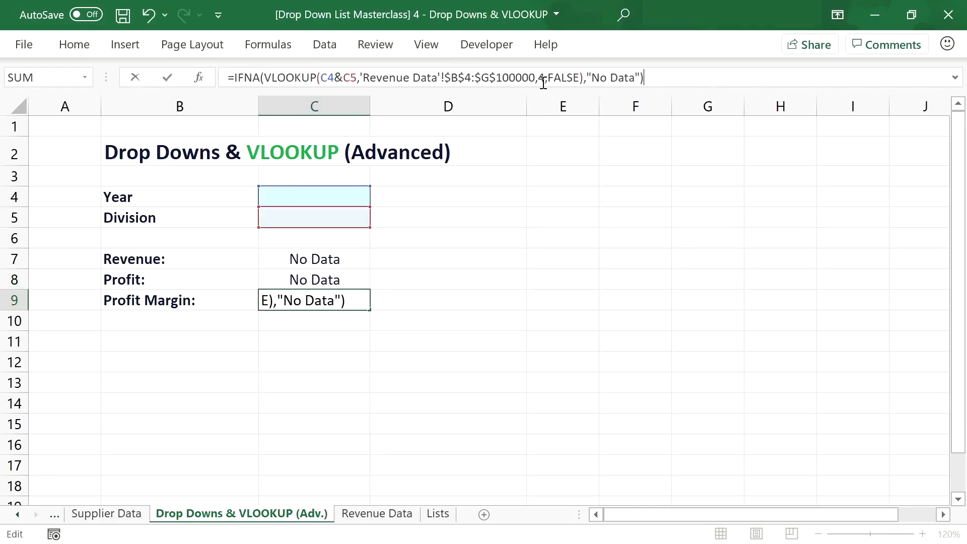
click(542, 78)
key(BackSpace)
text(6)
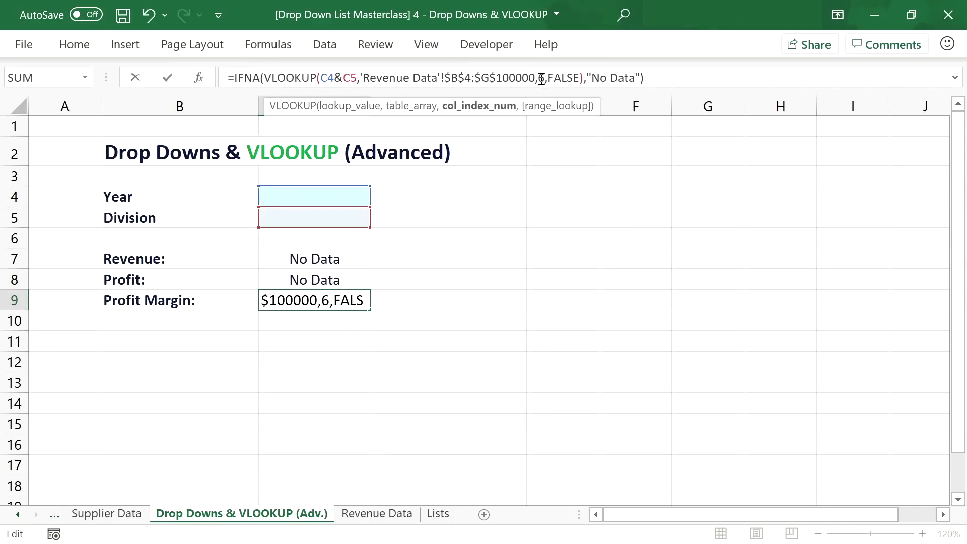
key(Return)
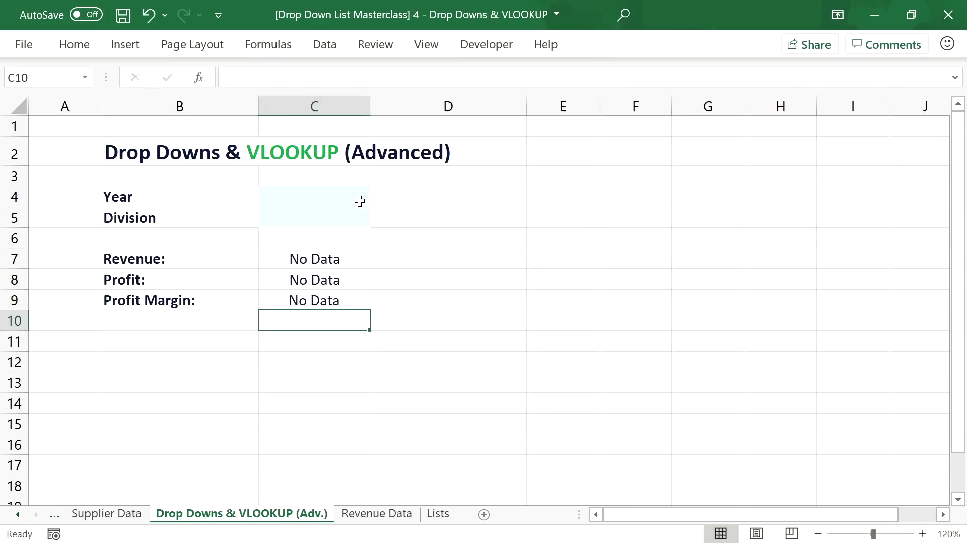
Step: Choose 2010 as the Year and Utility as the Division to test the three lookup results
click(345, 196)
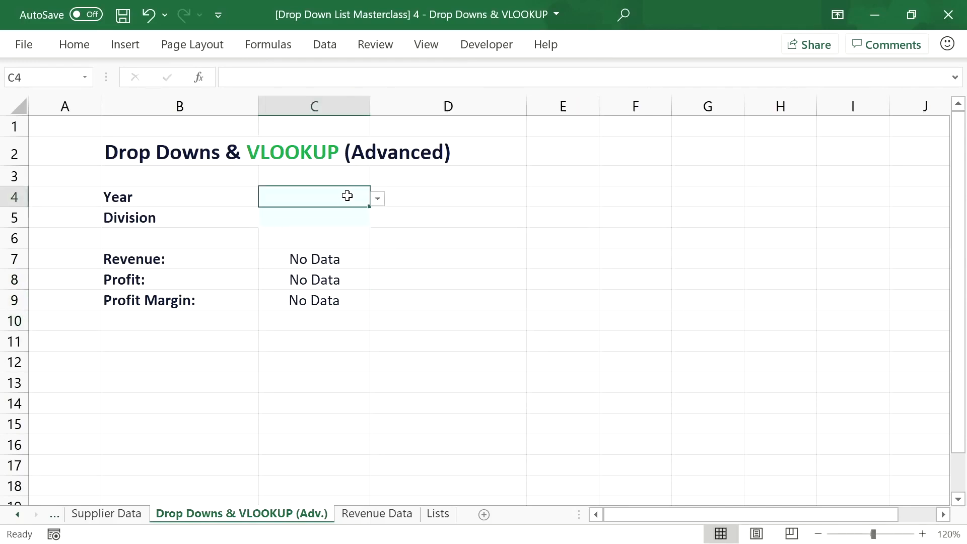
click(375, 201)
drag(370, 260, 369, 268)
click(291, 291)
click(358, 219)
click(377, 219)
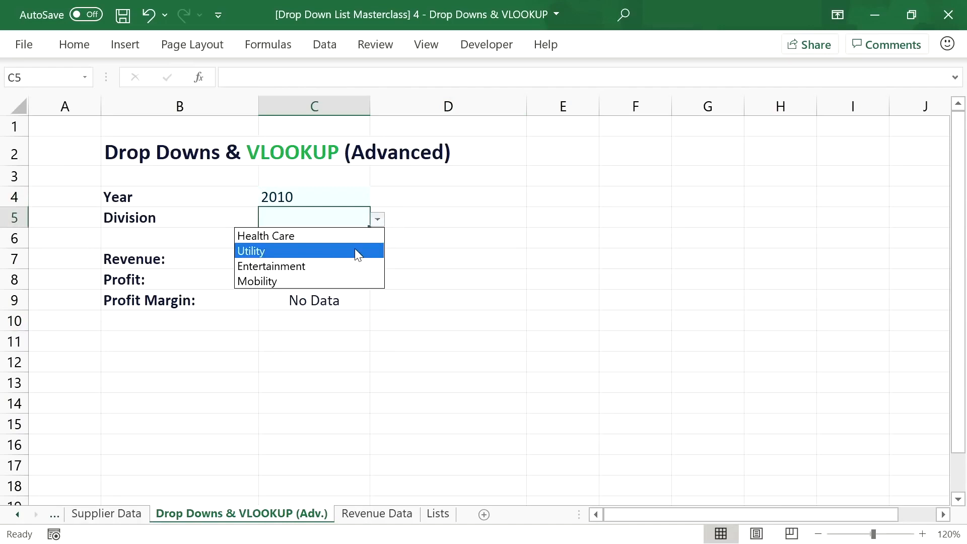
click(355, 250)
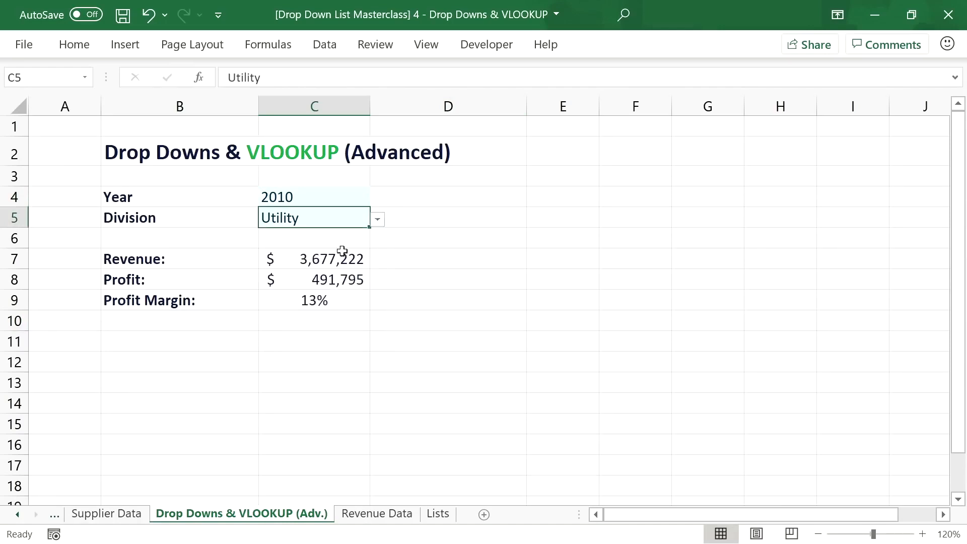
drag(319, 259, 320, 300)
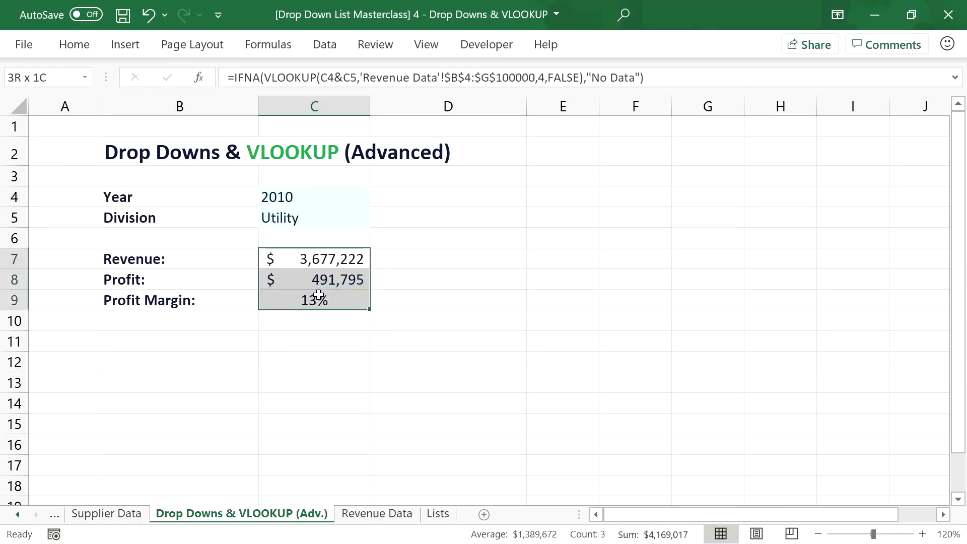
Step: Test the Division drop-down by choosing Health Care, Entertainment and finally Mobility
click(320, 213)
click(376, 219)
click(370, 235)
click(377, 220)
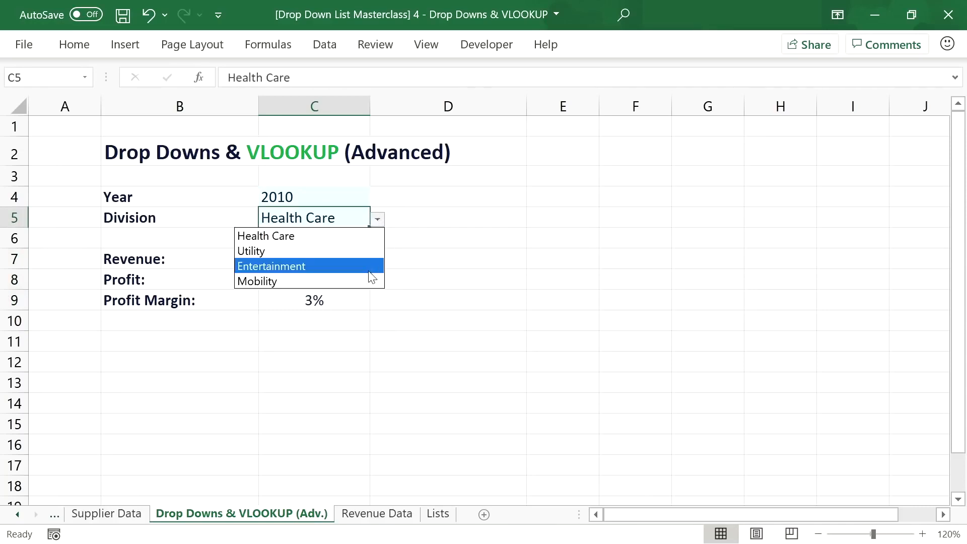
click(370, 267)
click(377, 219)
click(337, 283)
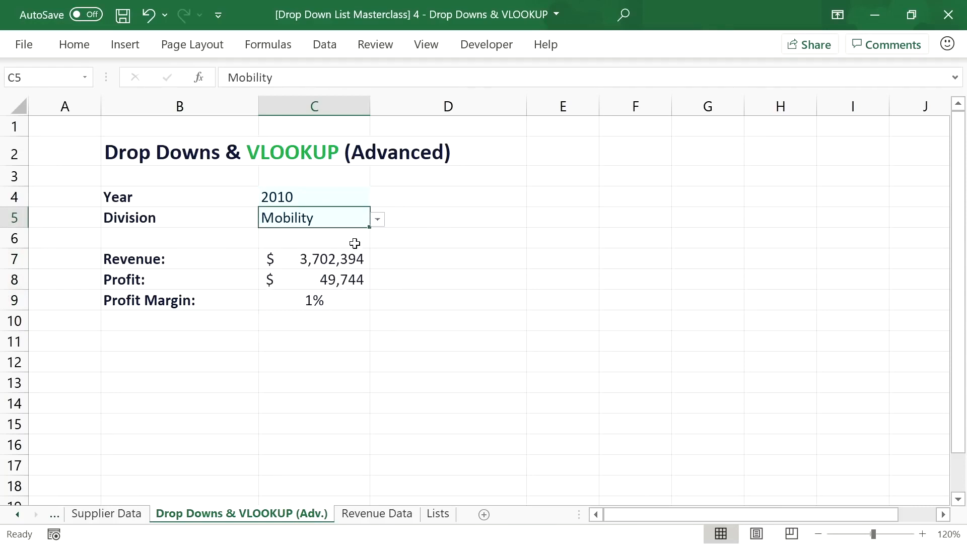
Step: Test the Year drop-down with 2017 and 2019 for the Mobility division, and check the options offered in both lists
click(355, 196)
click(378, 201)
click(335, 247)
click(378, 201)
click(327, 291)
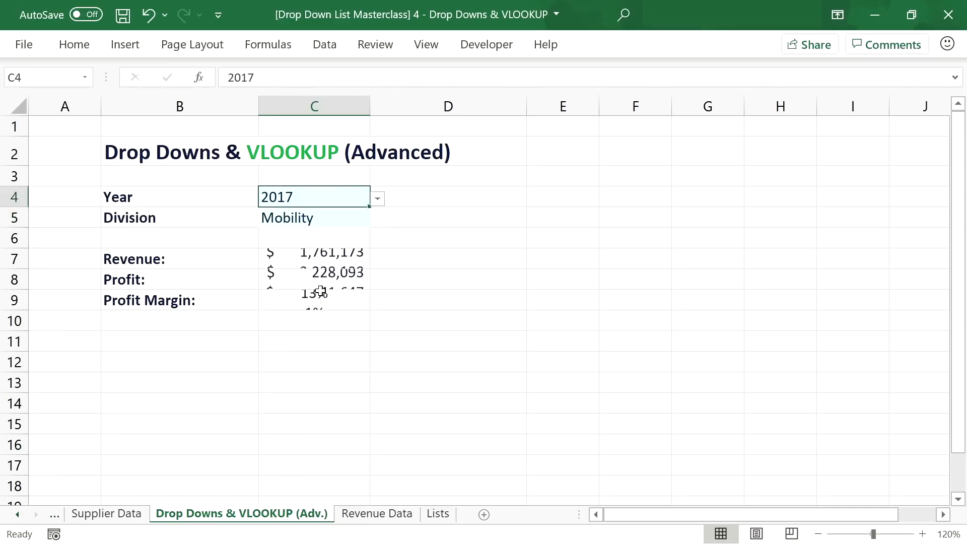
click(377, 202)
click(309, 303)
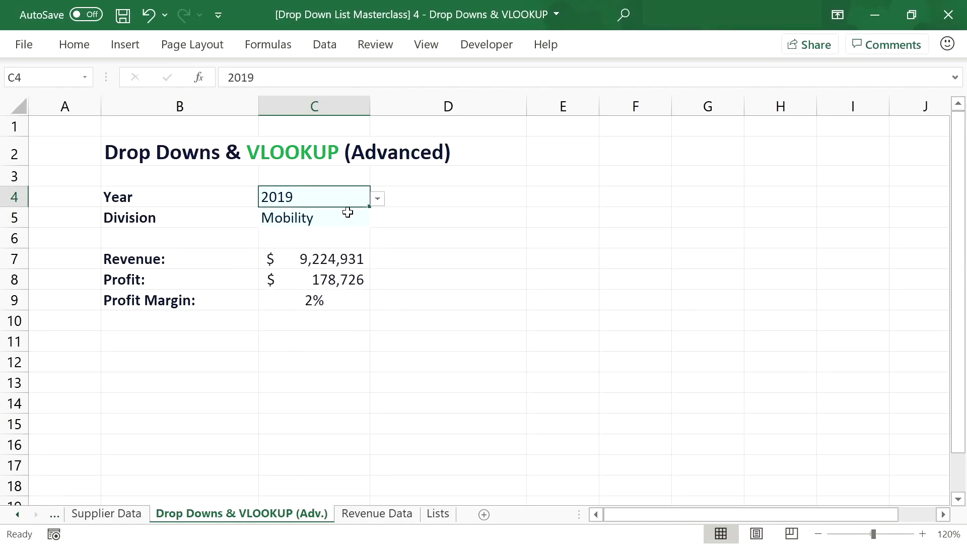
click(378, 199)
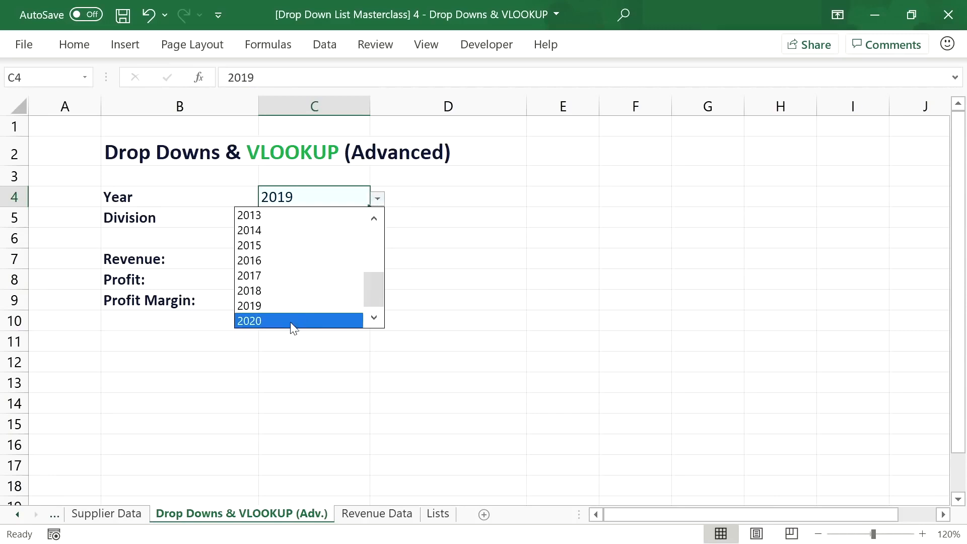
click(353, 199)
click(366, 216)
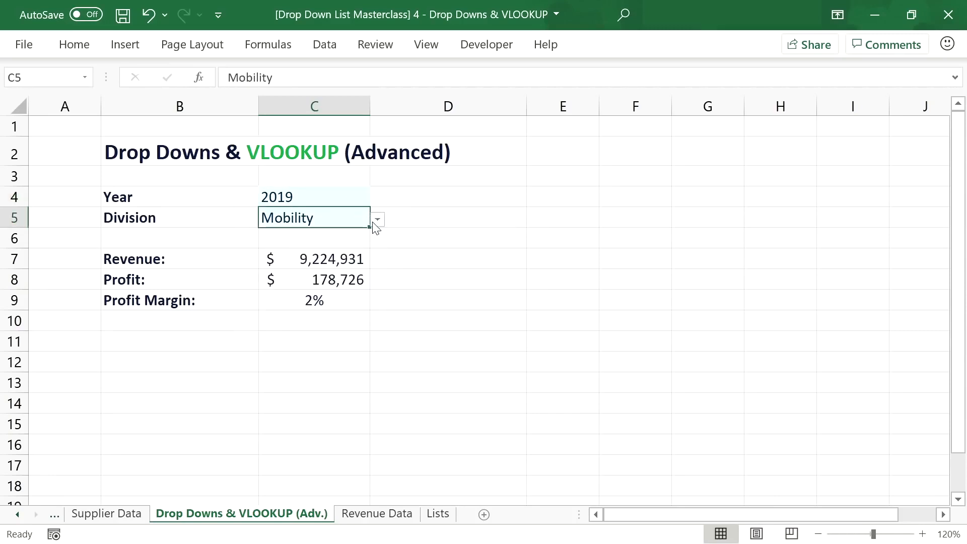
click(377, 220)
Step: Start a new record in row 77 of the Revenue Data sheet with year 2021 and division Electricity
click(370, 513)
click(373, 514)
drag(959, 173, 961, 453)
scroll(241, 412, down, 3)
click(283, 314)
text(2021)
key(Tab)
text(Electricity)
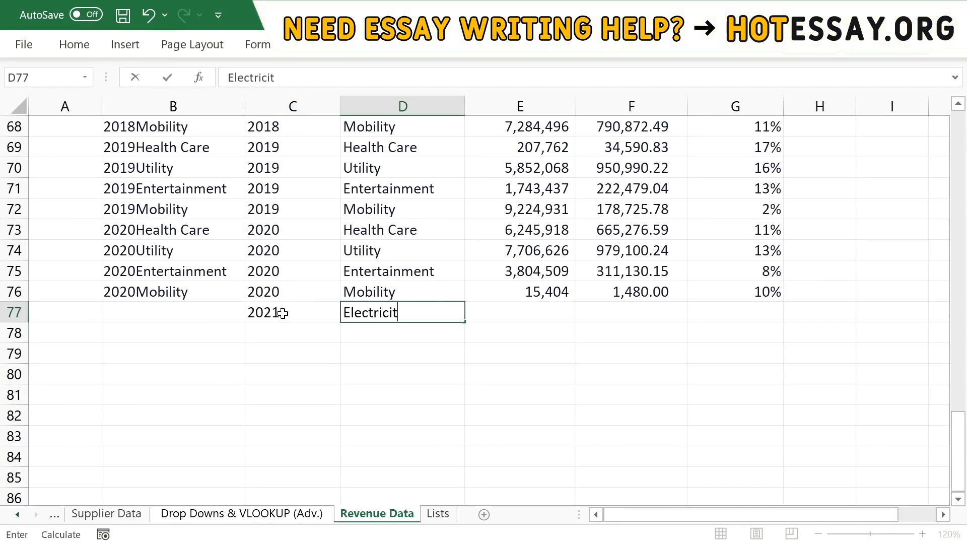
Step: Enter 10,000,000 in E77 and 1,500,000 in F77 for the 2021 Electricity record
key(Tab)
text(10,000,000)
key(Return)
click(617, 313)
text(1,500,)
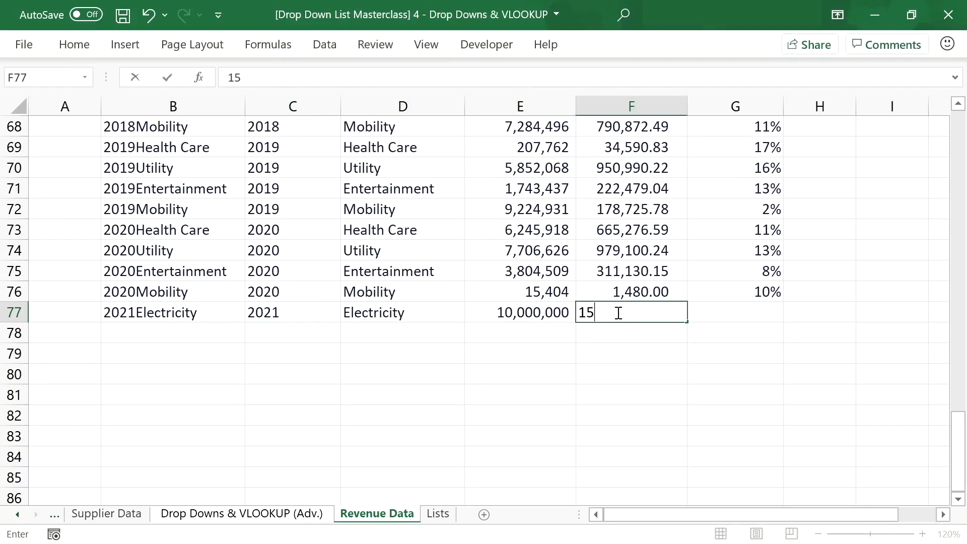
text(000)
key(Tab)
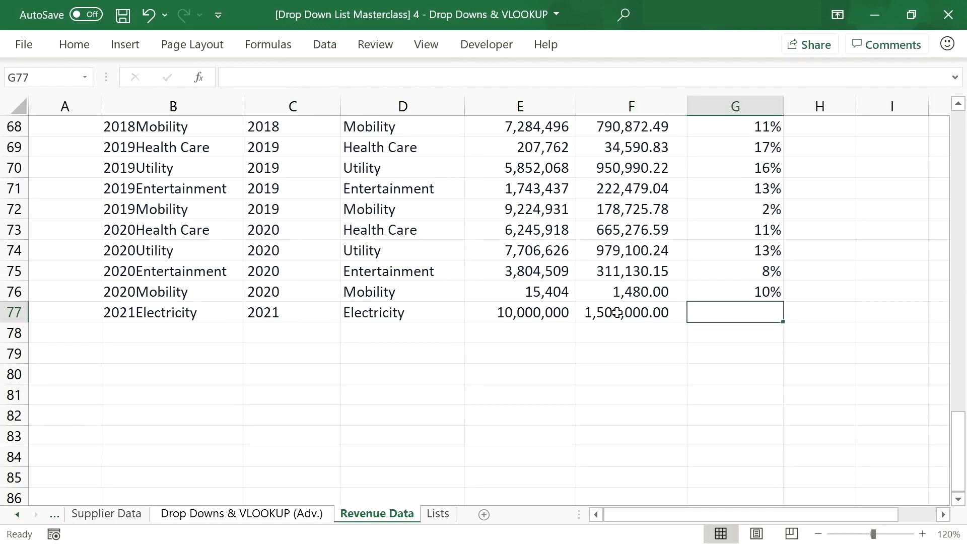
Step: Calculate the new record's profit margin in G77 with =F77/E77 and format the cell as a percentage
text(=)
key(Left)
text(/)
key(Left)
key(Left)
key(Return)
click(698, 313)
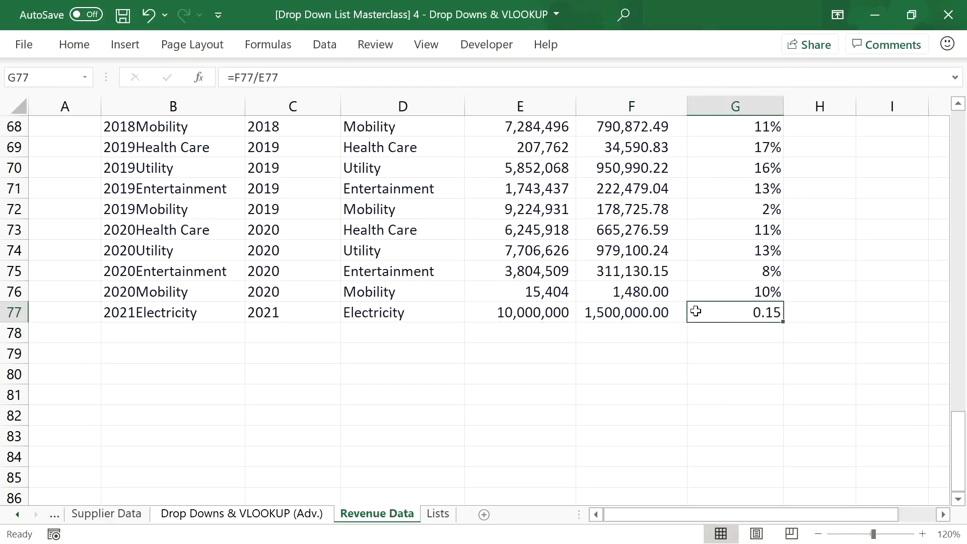
click(74, 45)
click(434, 103)
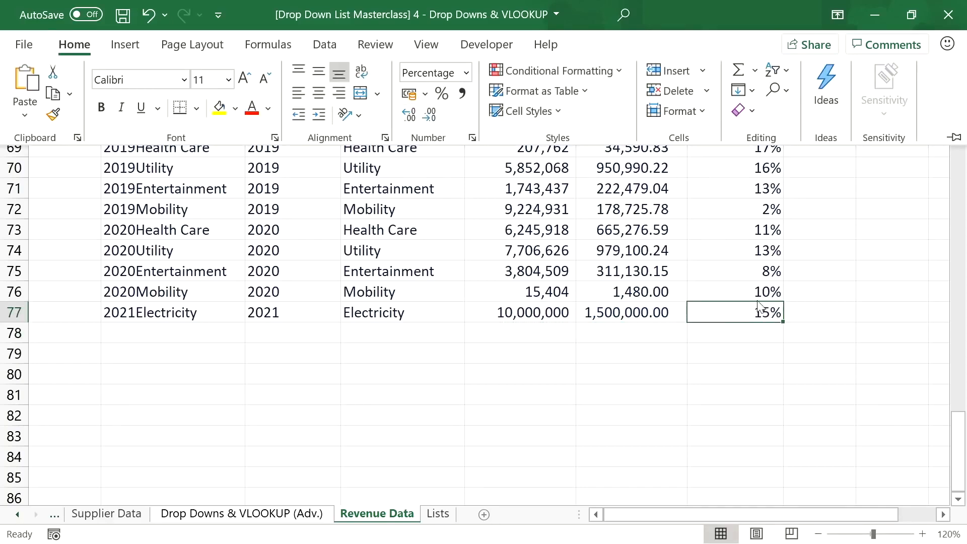
Step: Check the Years and Divisions lists on the Lists sheet for the newly added year and division
click(438, 513)
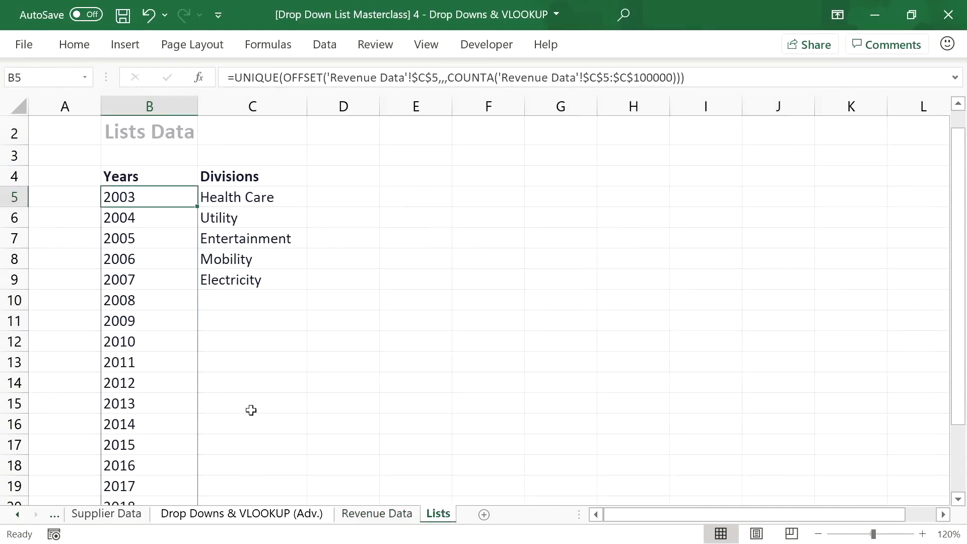
scroll(138, 313, down, 2)
scroll(138, 313, down, 1)
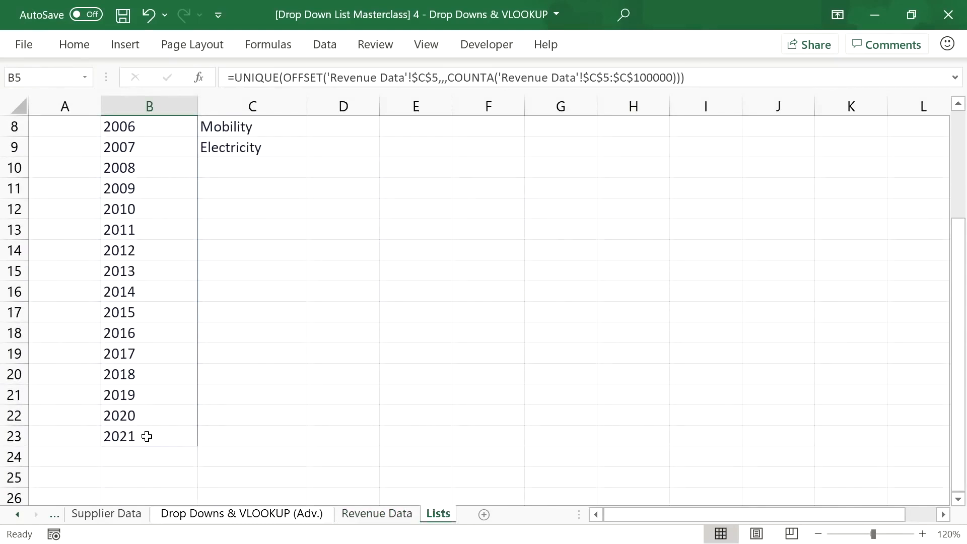
scroll(146, 436, up, 1)
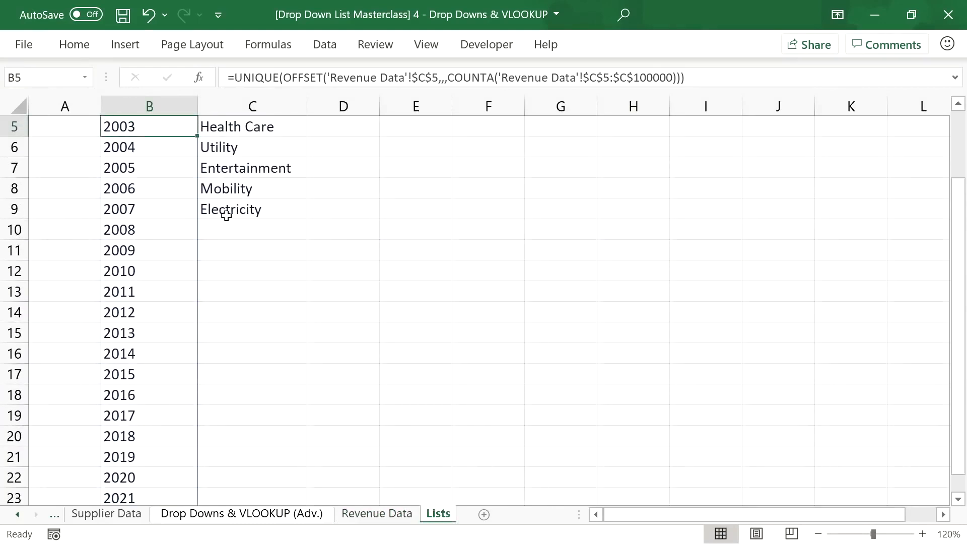
scroll(244, 282, up, 1)
click(248, 285)
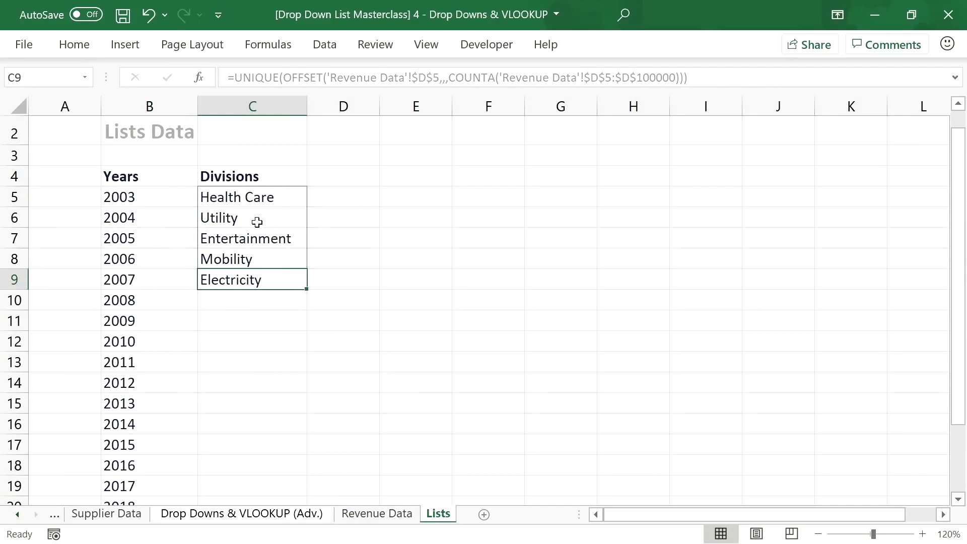
click(378, 514)
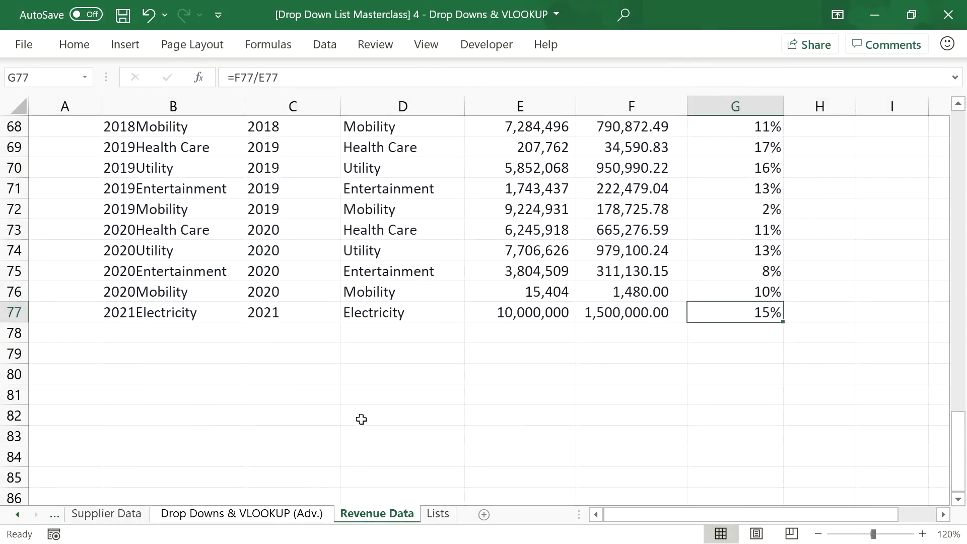
Step: On the Drop Downs & VLOOKUP (Adv.) sheet, set the Year to 2021 and the Division to Electricity
click(291, 512)
click(361, 196)
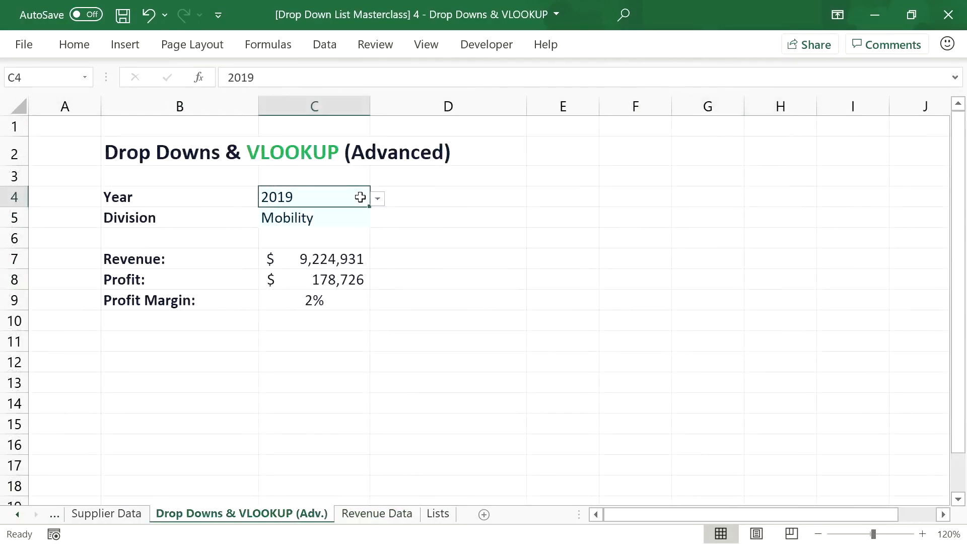
click(377, 198)
click(315, 321)
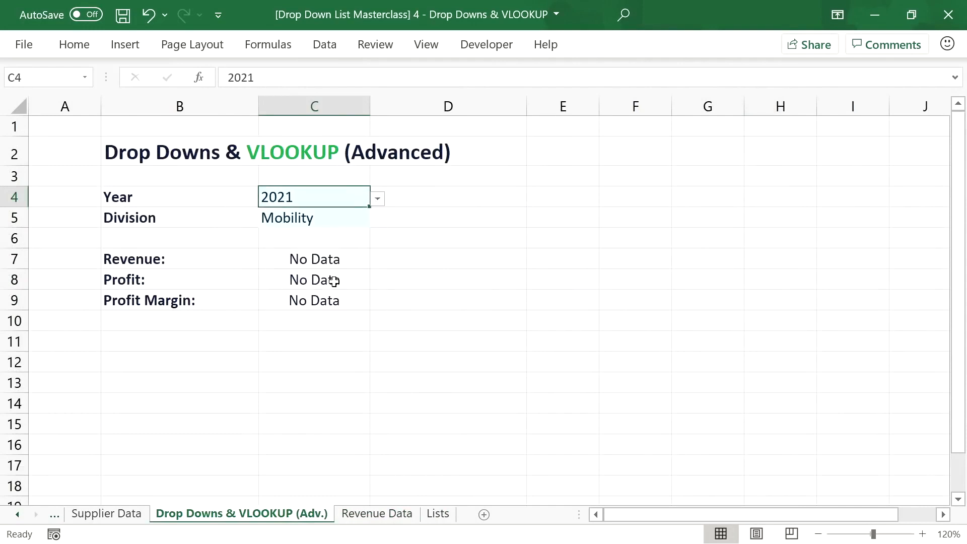
click(353, 218)
click(378, 220)
click(324, 295)
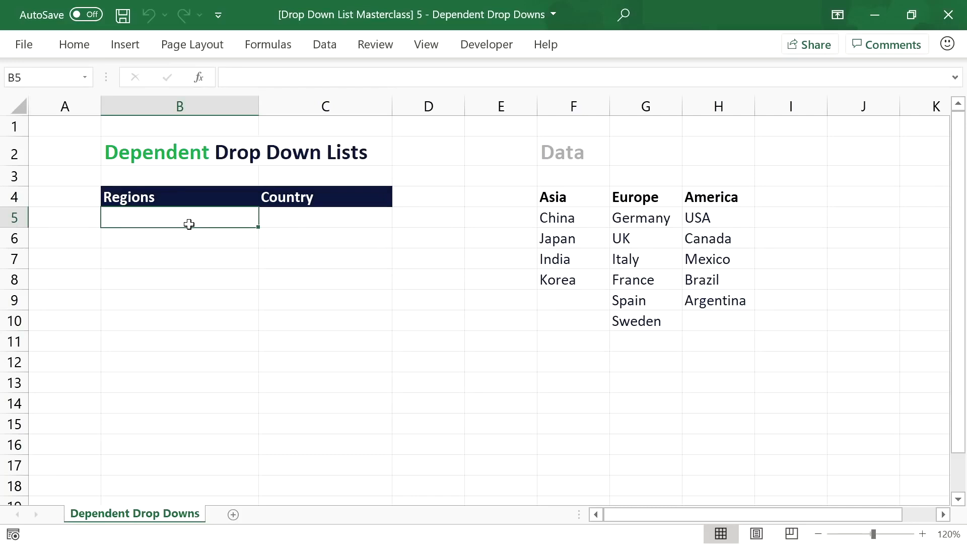
Step: In the Dependent Drop Downs workbook, examine the Asia, Europe and America headings and the countries listed under each
drag(558, 198, 690, 197)
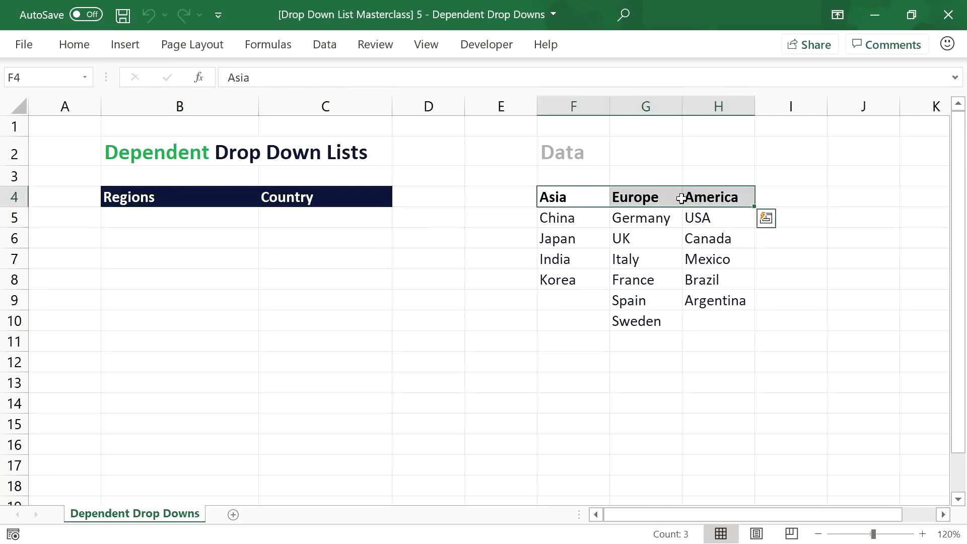
click(199, 217)
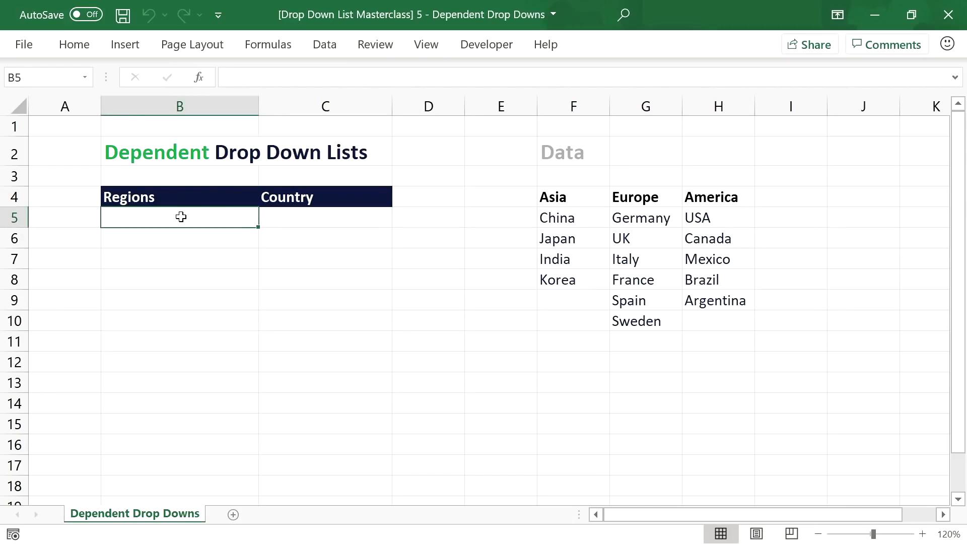
click(317, 218)
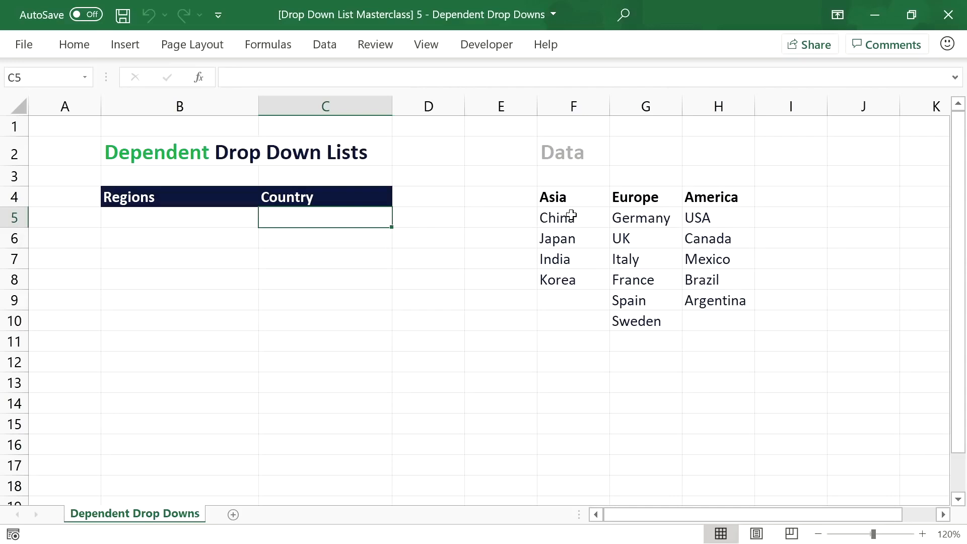
drag(571, 215, 571, 274)
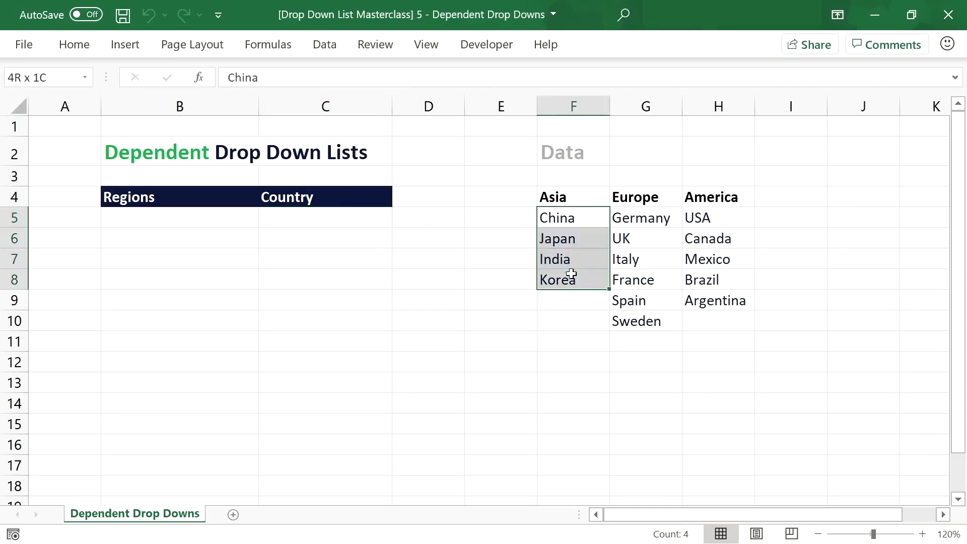
drag(629, 218, 638, 323)
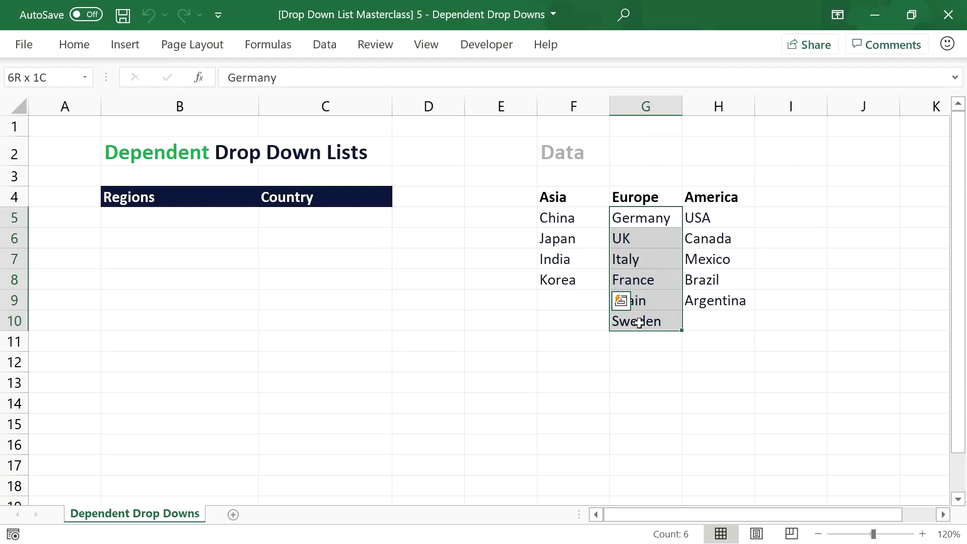
drag(695, 217, 695, 301)
click(240, 222)
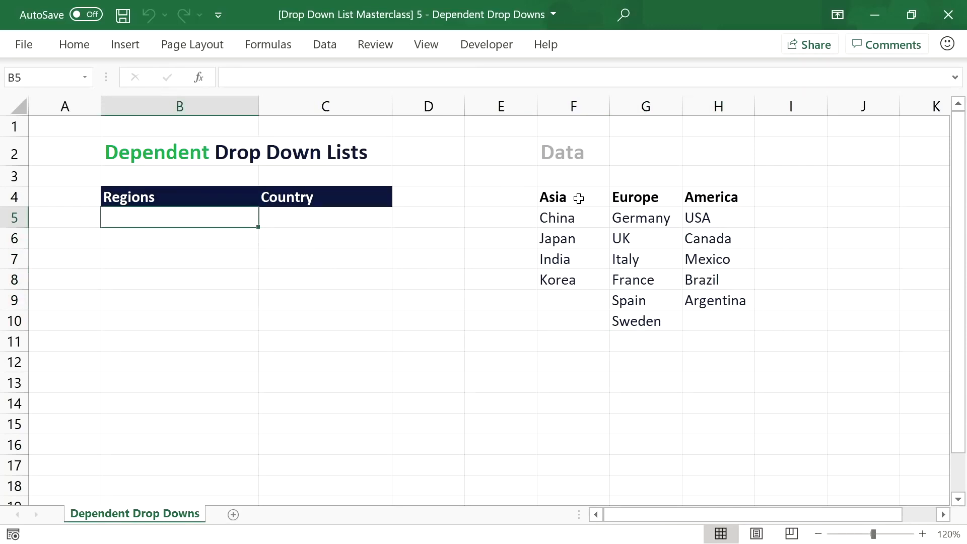
Step: Name the heading range F4:H4, containing Asia, Europe and America, as Regions
drag(579, 198, 704, 197)
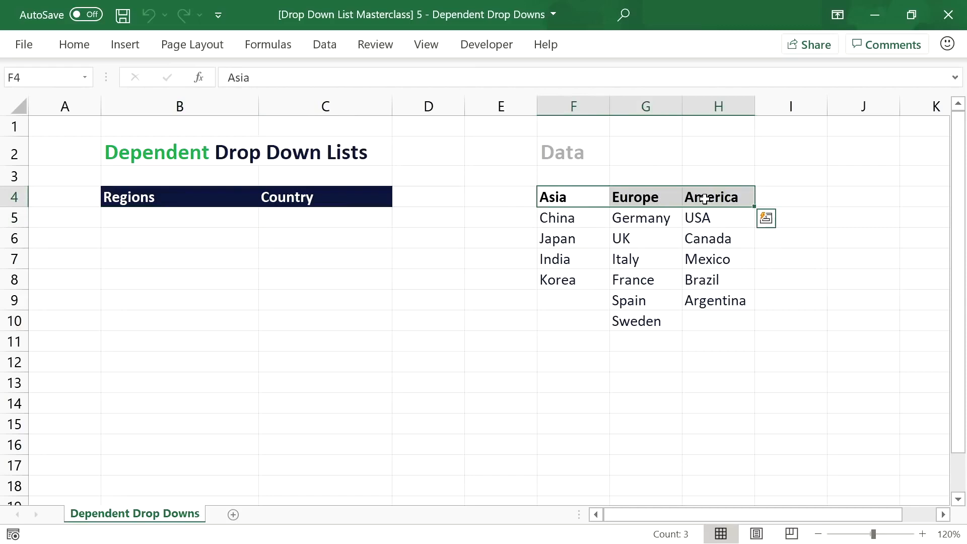
click(52, 79)
text(Regions)
key(Return)
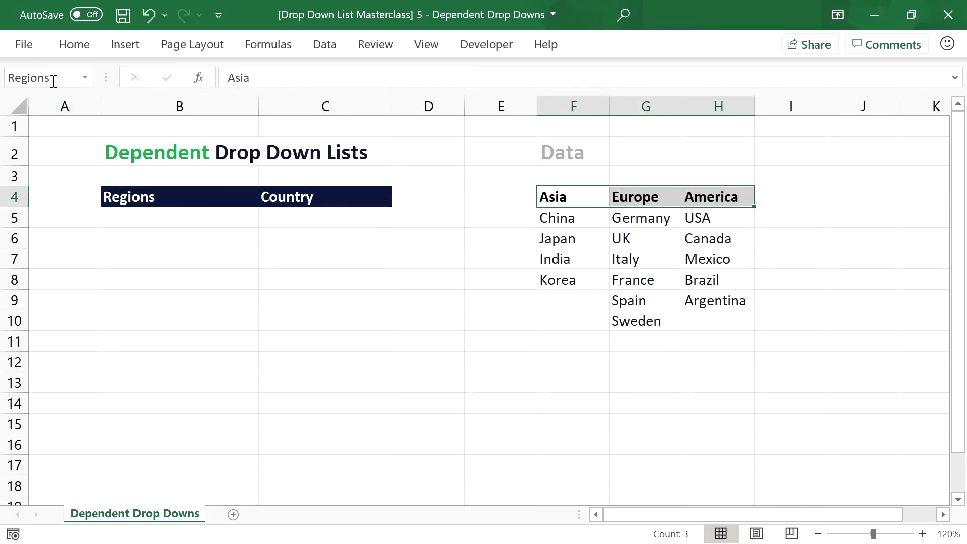
Step: Name the Asian country range F5:F8 as Asia
click(572, 219)
drag(572, 219, 581, 272)
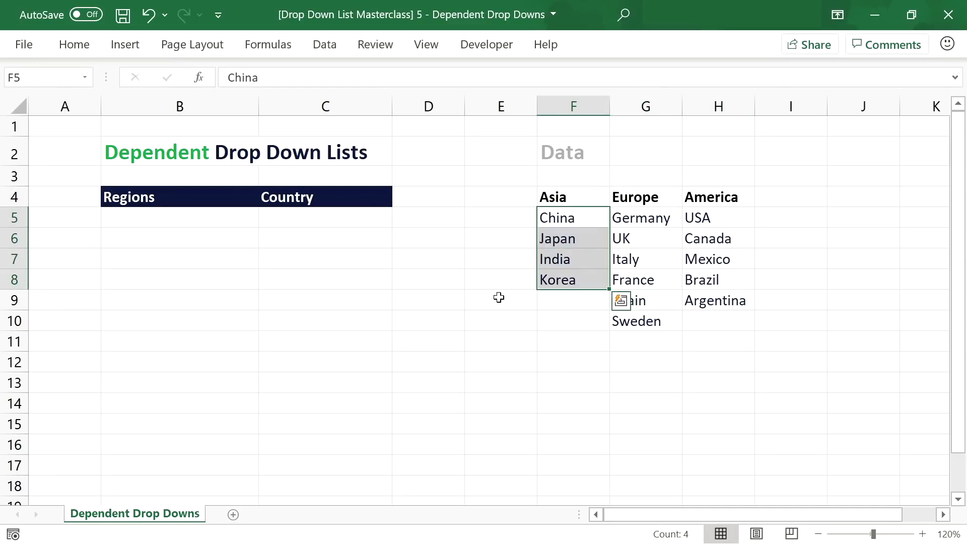
click(45, 68)
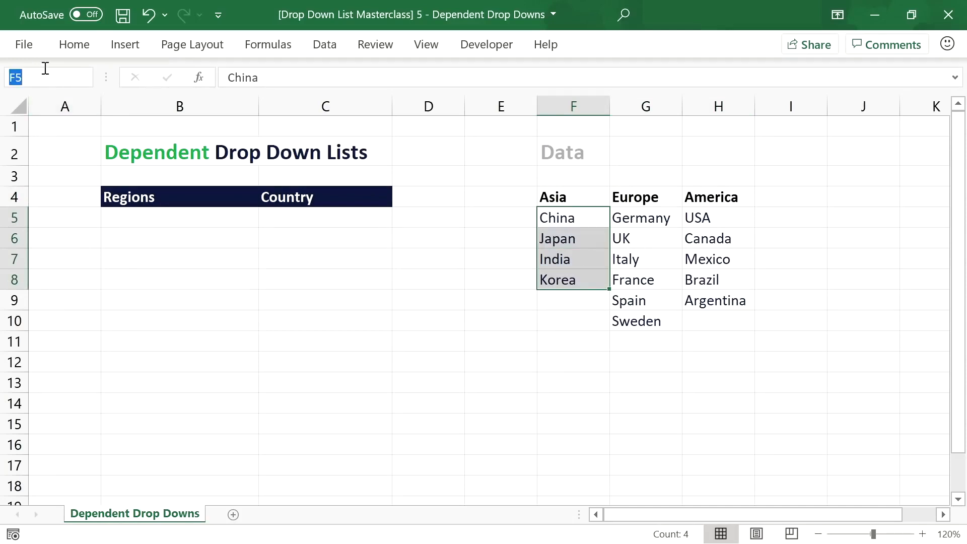
text(Asia)
key(Return)
Step: Name the European country range G5:G10 as Europe
click(647, 219)
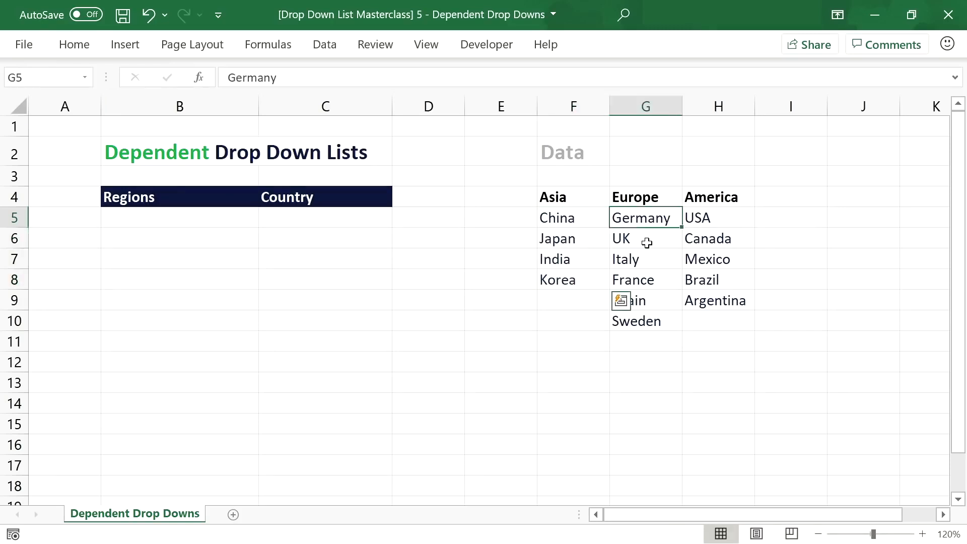
drag(647, 220, 632, 320)
click(48, 76)
text(Europe)
key(Return)
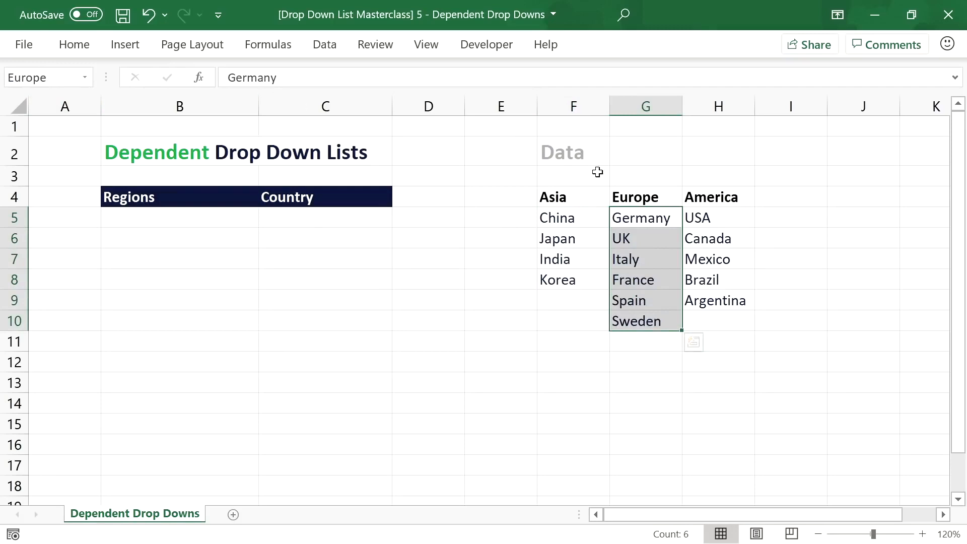
Step: Name the American country range H5:H9 as America
drag(703, 217, 729, 298)
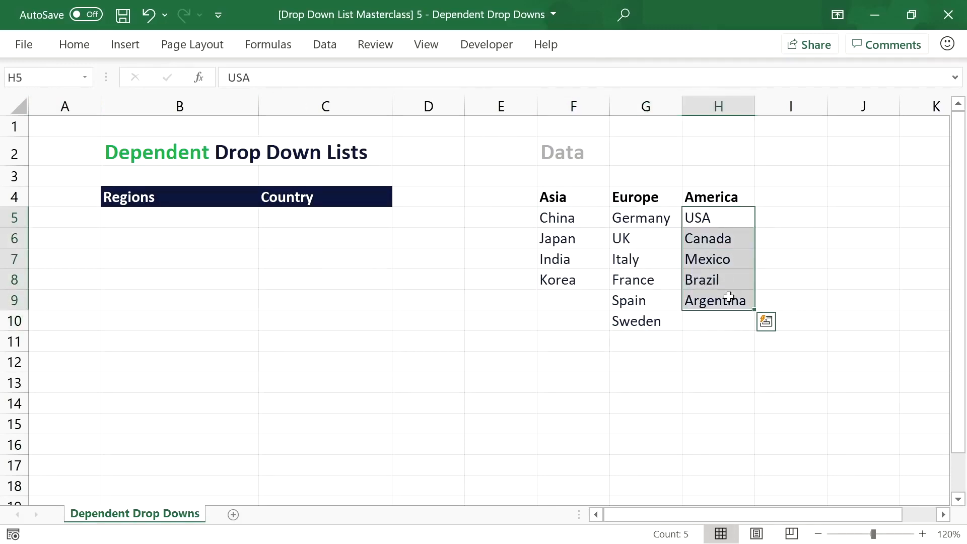
click(62, 80)
text(America)
key(Return)
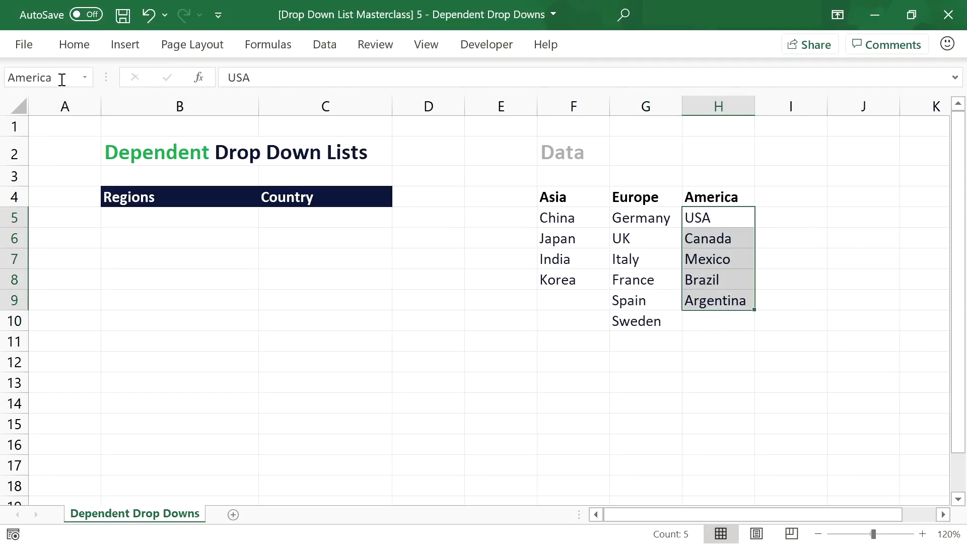
Step: Add list data validation with the source =Regions to cell B5 under Regions and check its drop-down options
click(175, 221)
click(324, 44)
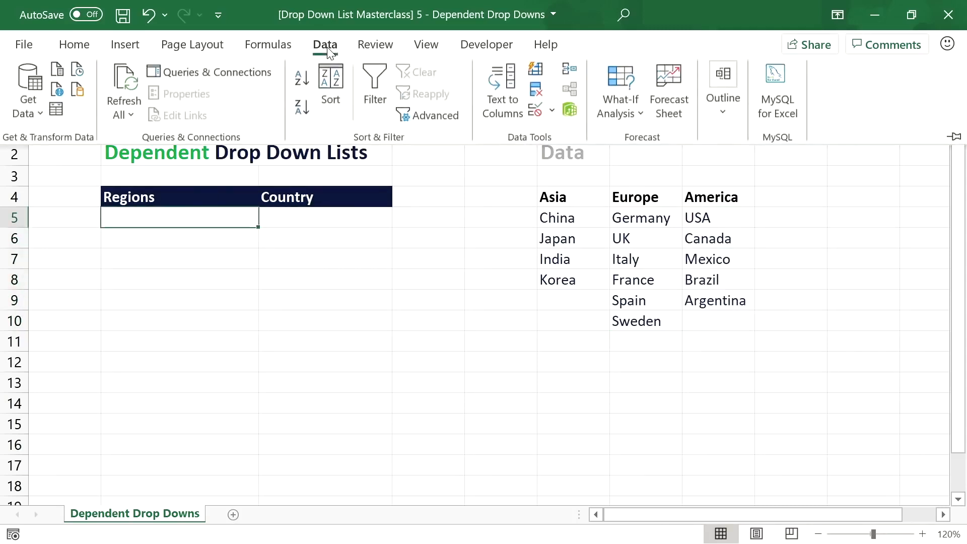
click(540, 108)
drag(398, 164, 554, 153)
click(468, 237)
click(462, 291)
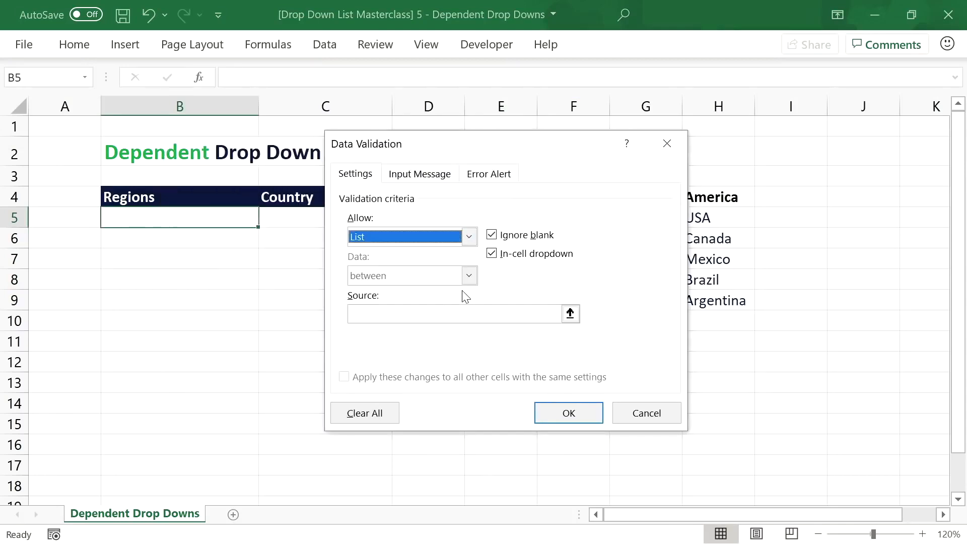
click(446, 312)
text(=Regions)
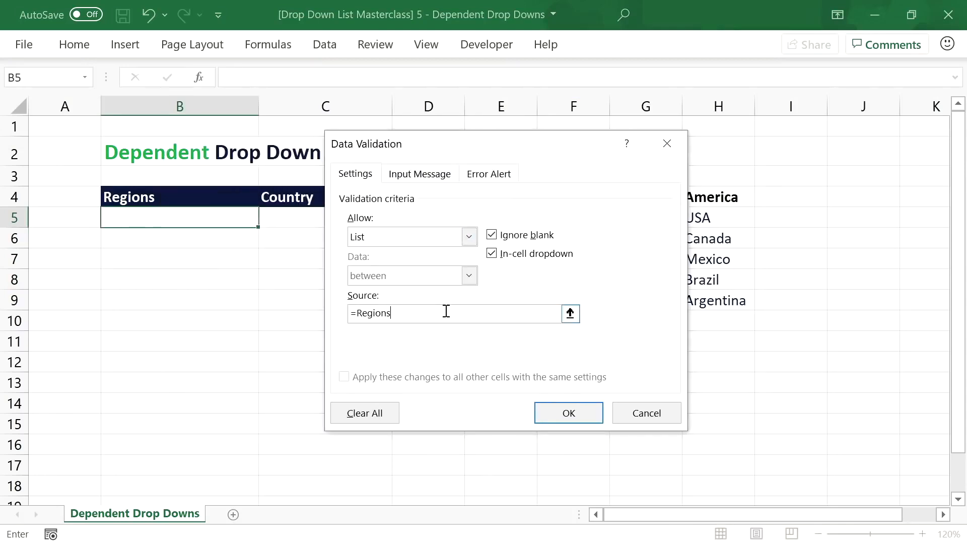
drag(533, 151, 358, 149)
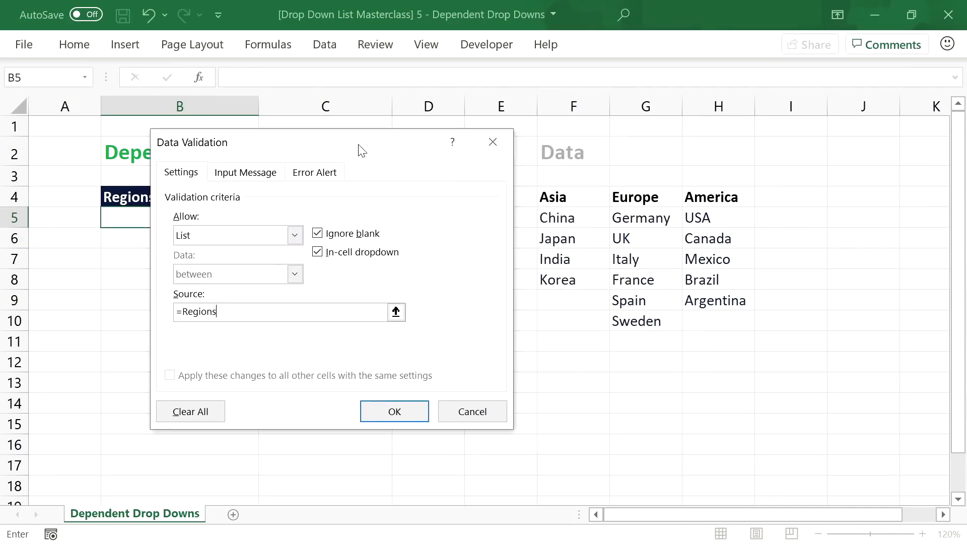
click(395, 412)
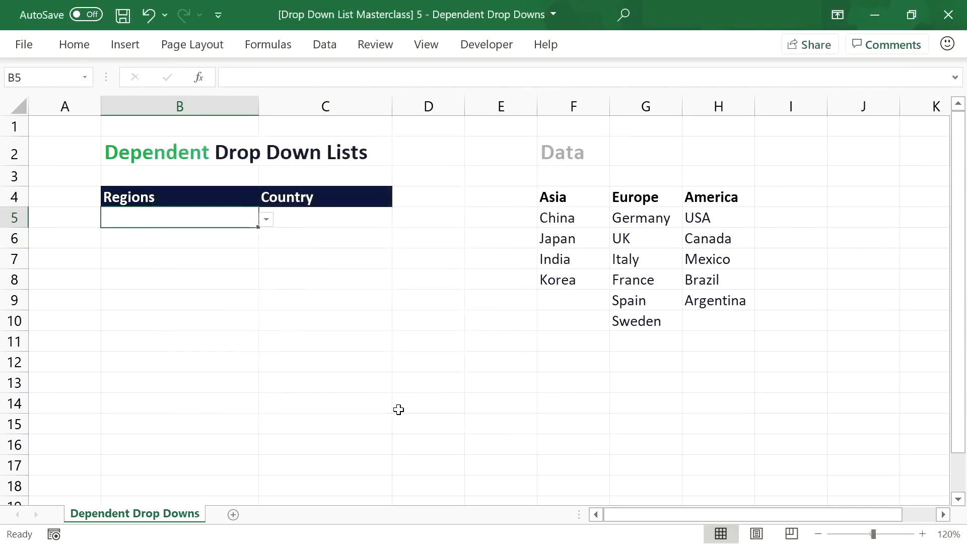
click(267, 220)
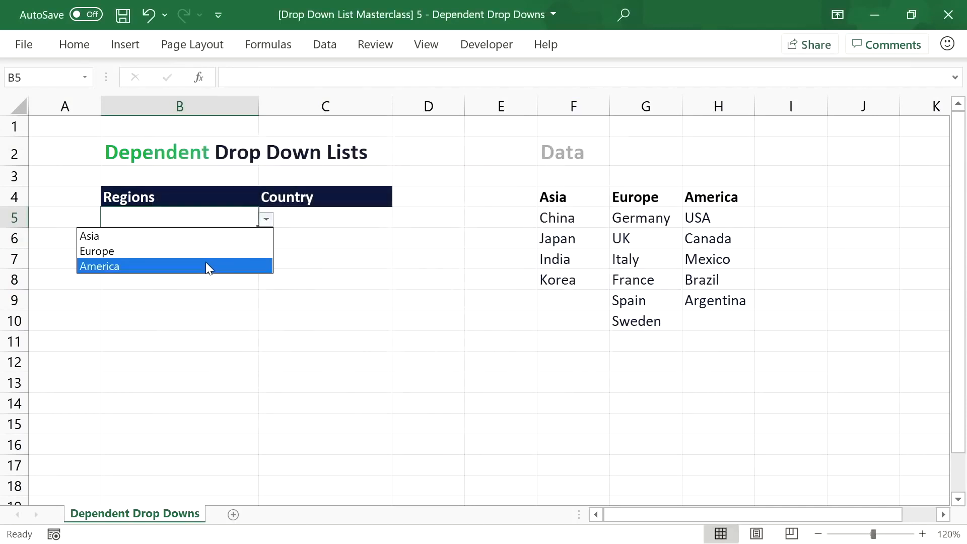
Step: Start data validation for cell C5 under Country and allow only a List
click(341, 221)
click(343, 220)
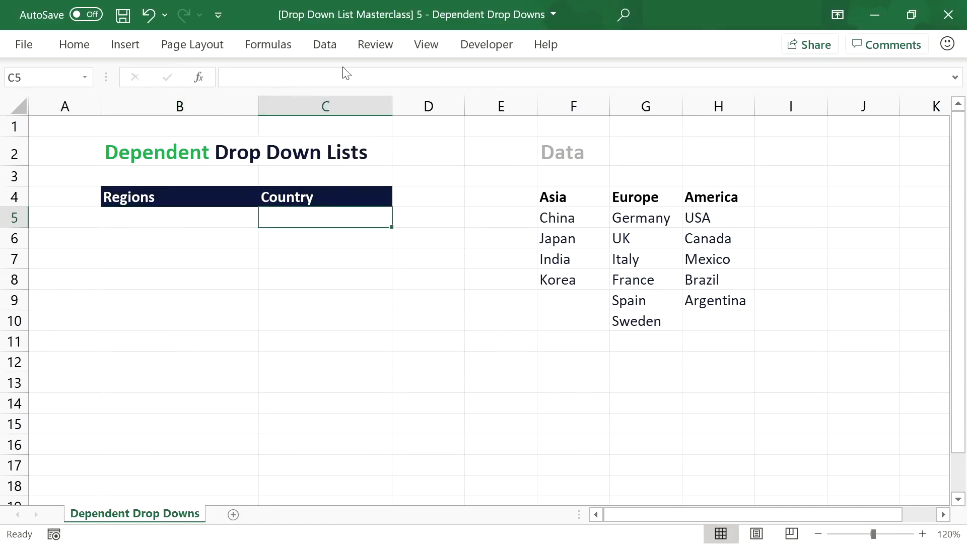
click(325, 45)
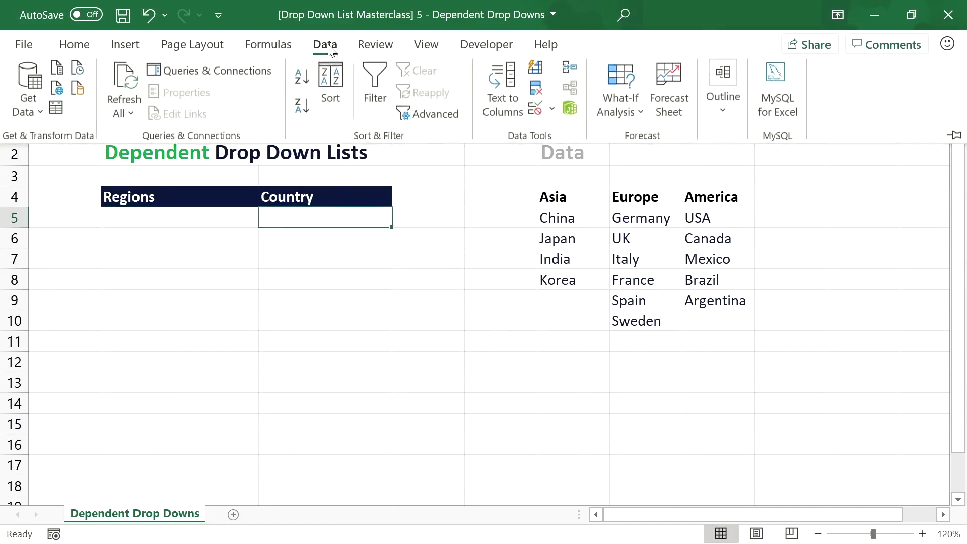
click(535, 111)
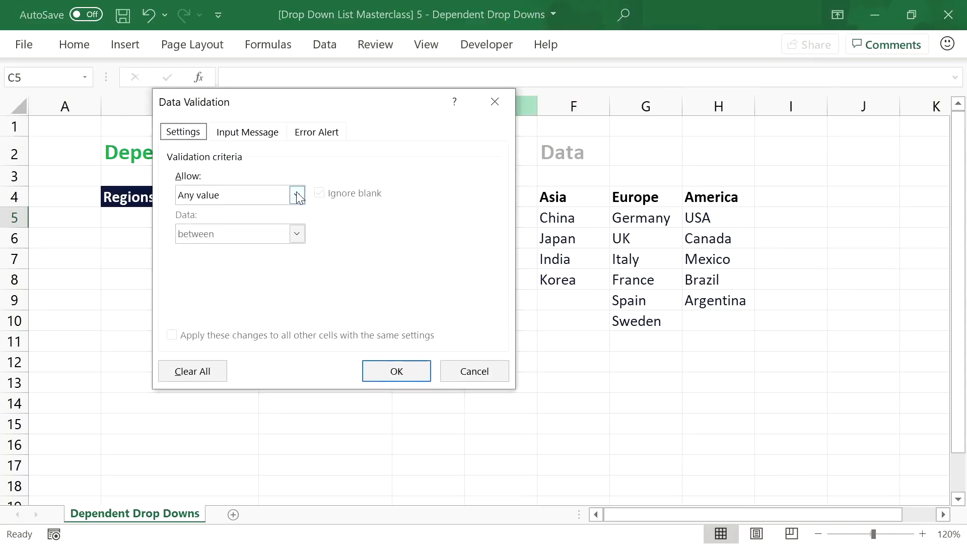
click(299, 194)
click(291, 247)
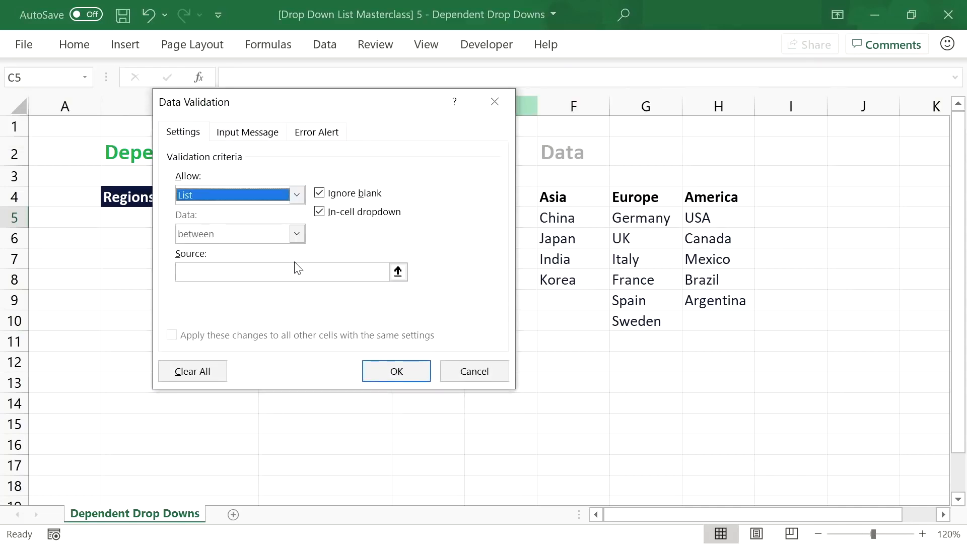
Step: Set the list source for C5 to =INDIRECT($B5) with a relative row, and apply the validation despite the empty region cell
click(296, 274)
text(=A)
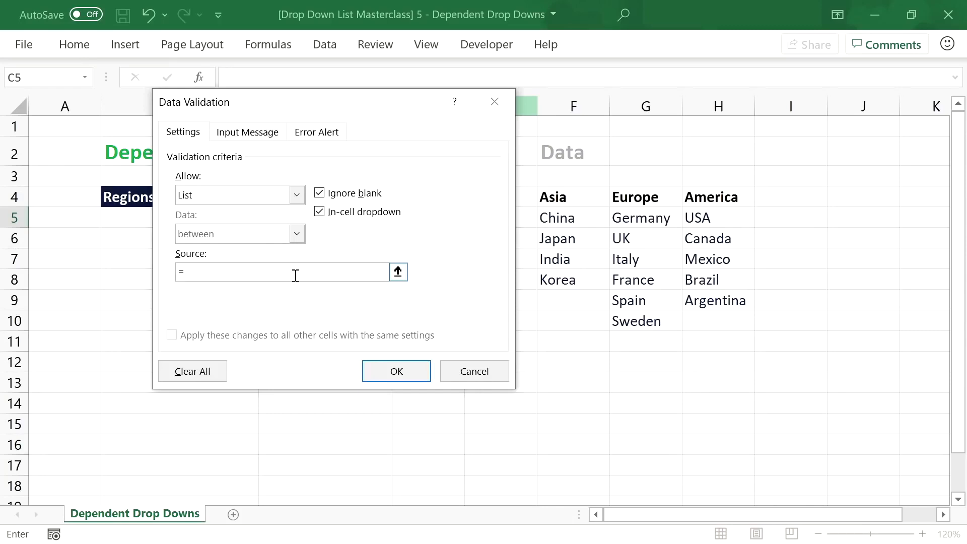
drag(304, 108, 477, 111)
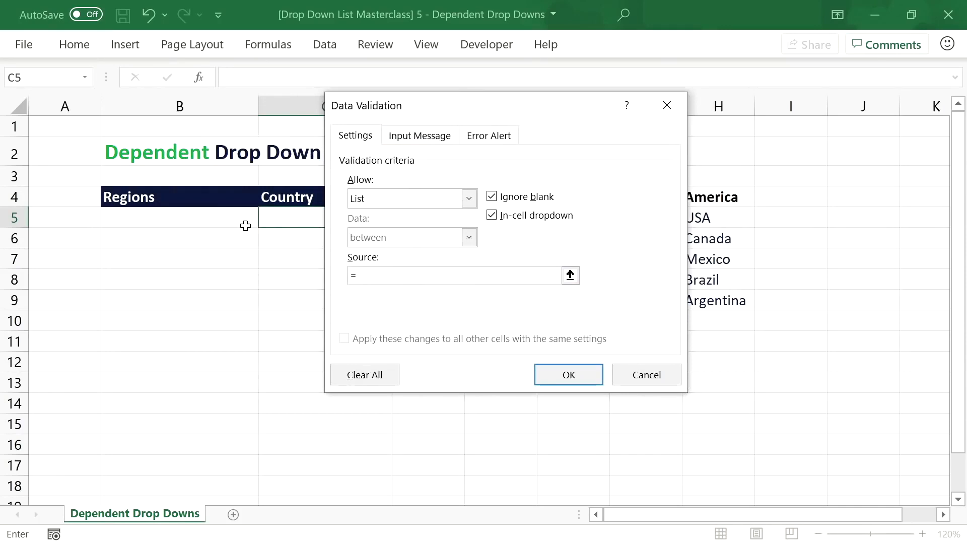
text(INDIRECT()
click(231, 216)
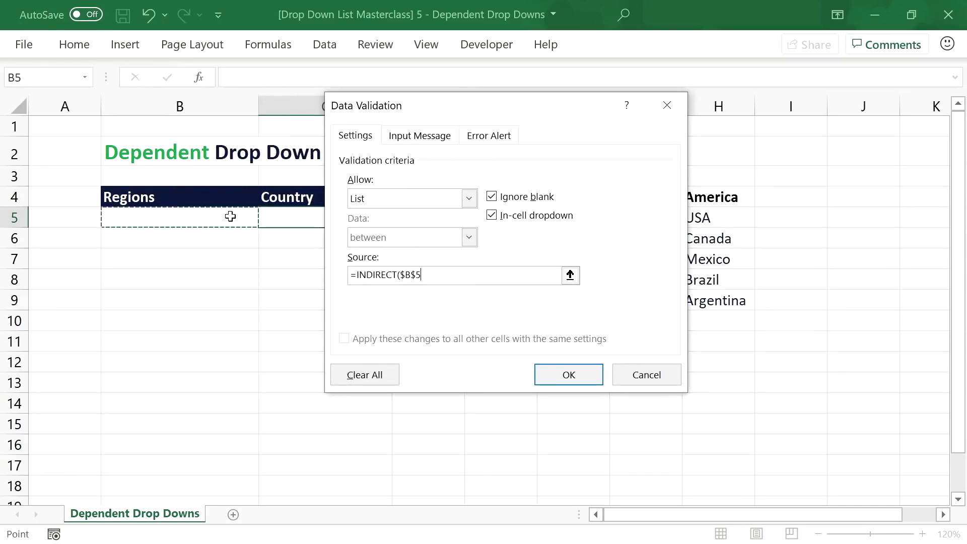
key(F4)
key(F4)
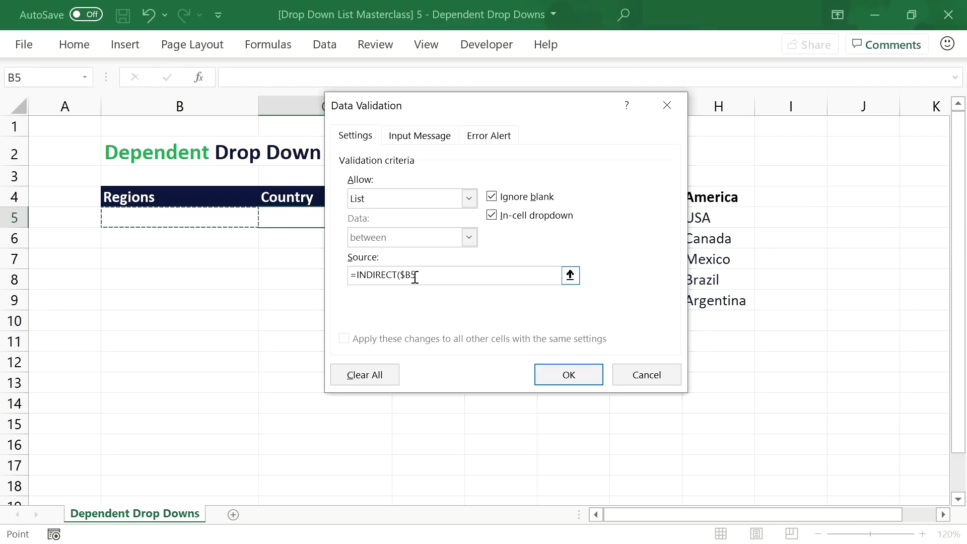
text())
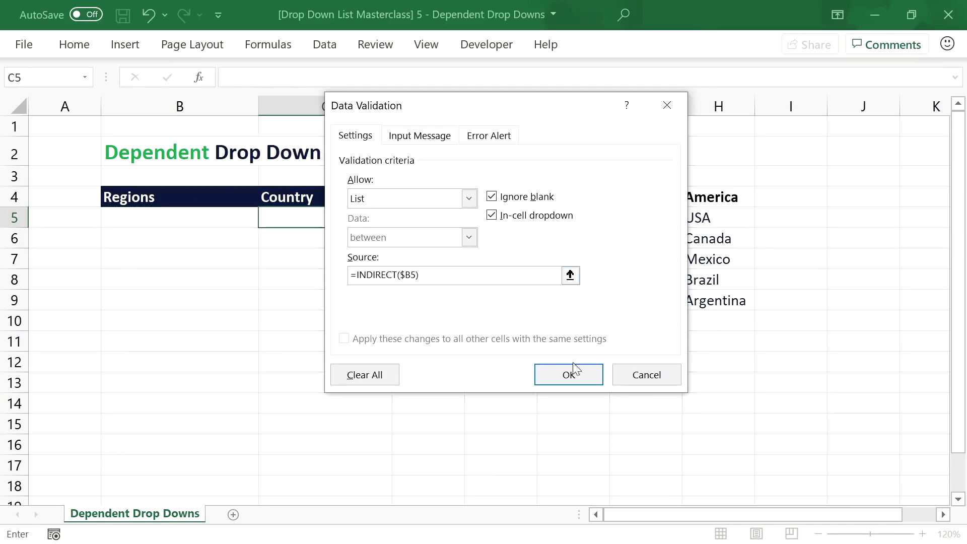
click(568, 374)
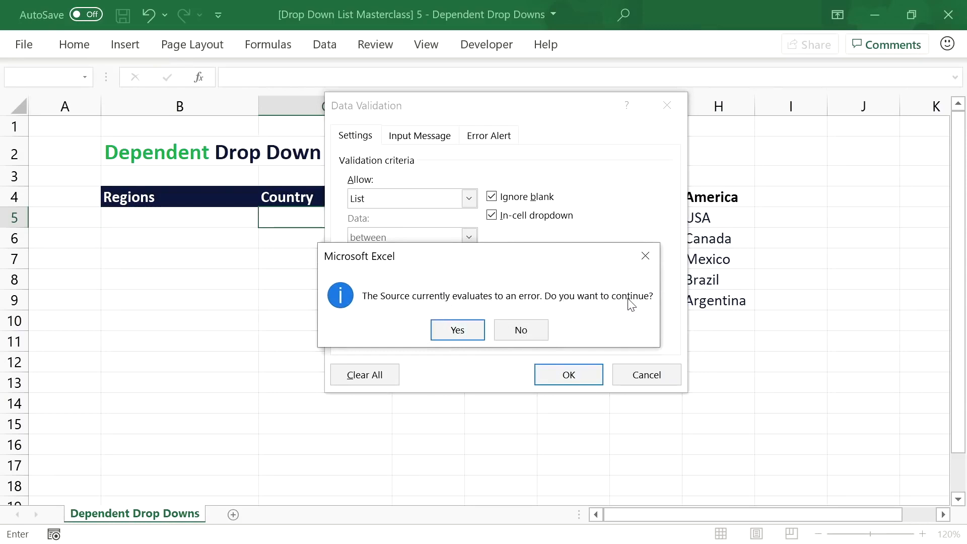
click(465, 331)
Step: Test the dependent list by choosing Asia as the region in B5 and viewing the Country options in C5
click(171, 220)
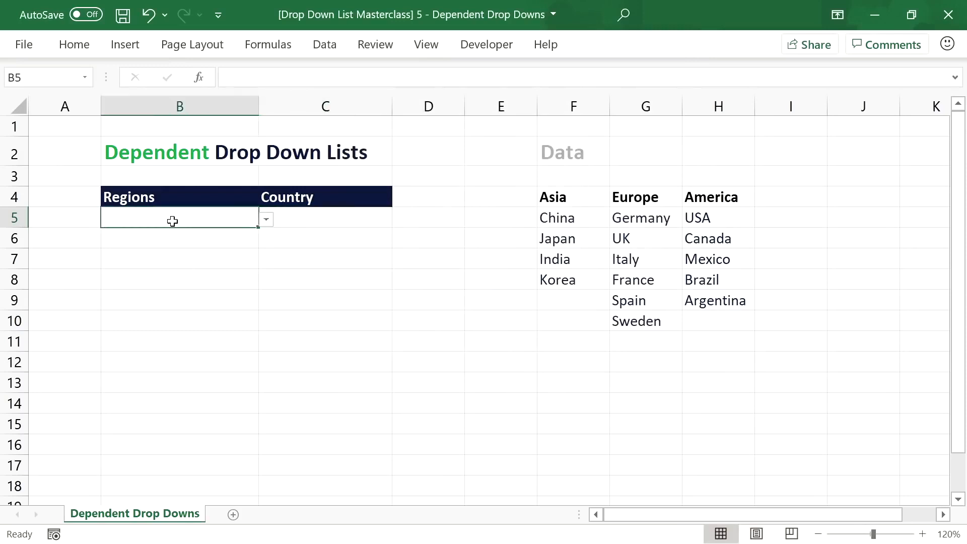
click(267, 220)
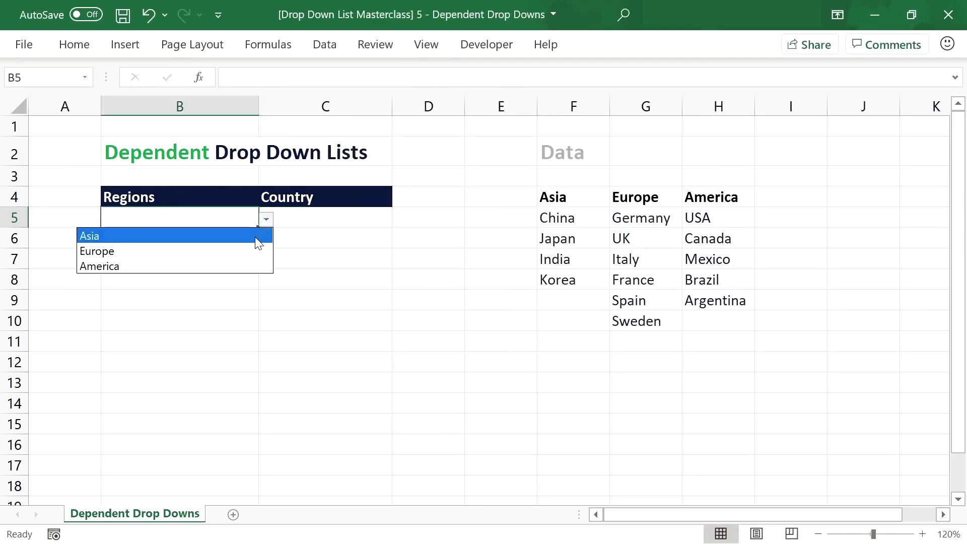
click(259, 236)
click(313, 226)
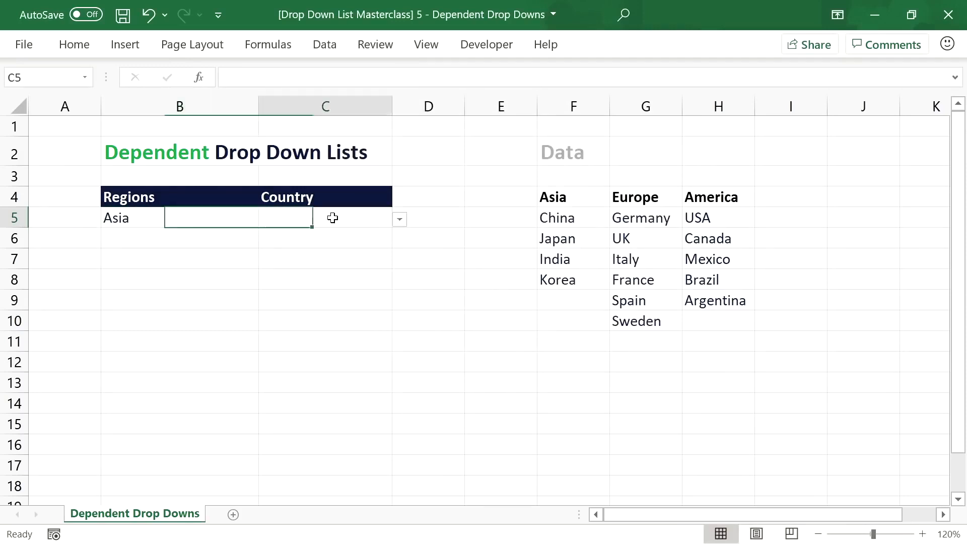
click(400, 220)
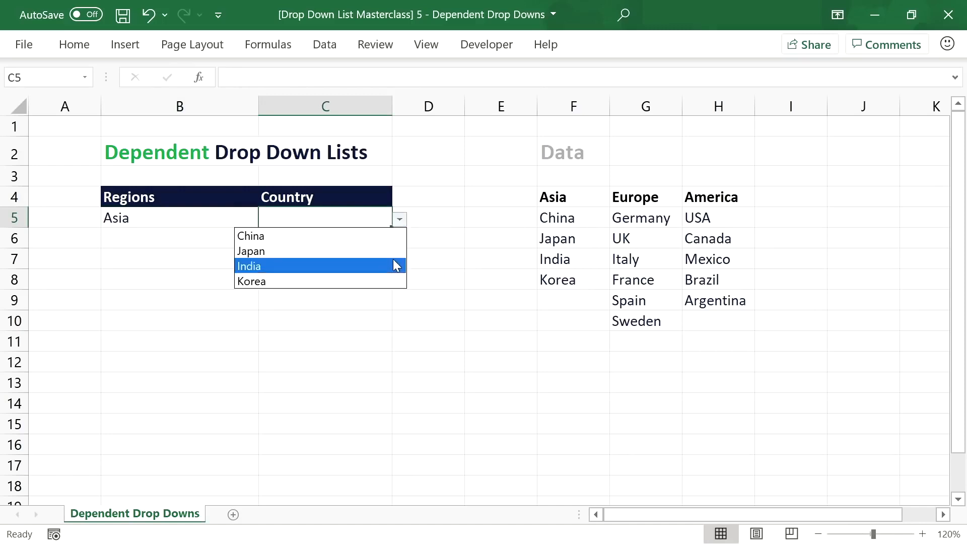
Step: Change the region in B5 to Europe and view the Country options in C5
click(220, 216)
click(227, 218)
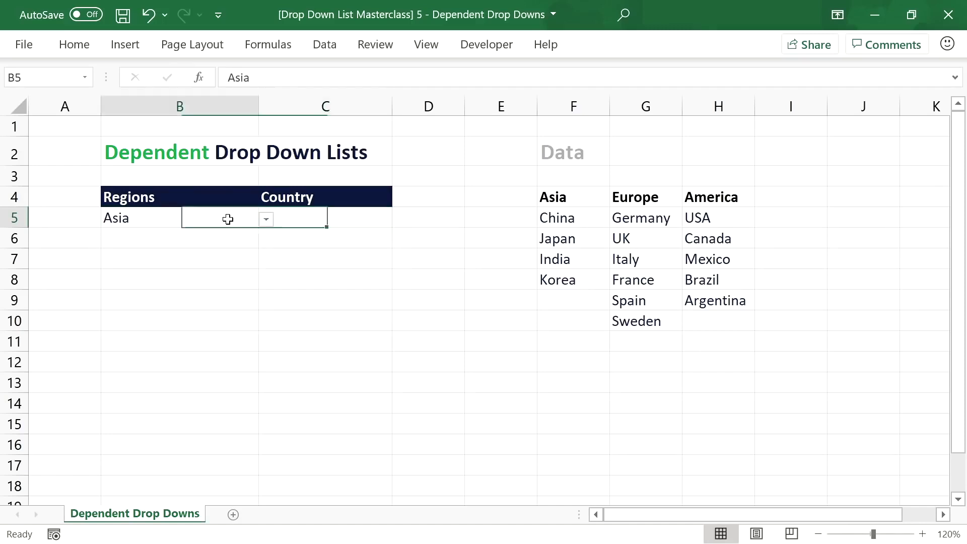
click(266, 219)
click(254, 250)
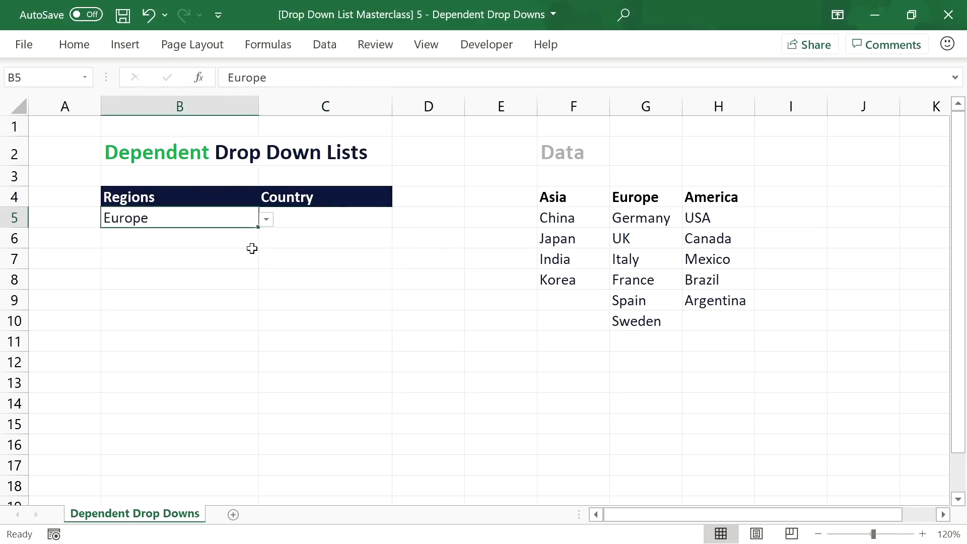
click(313, 224)
click(400, 221)
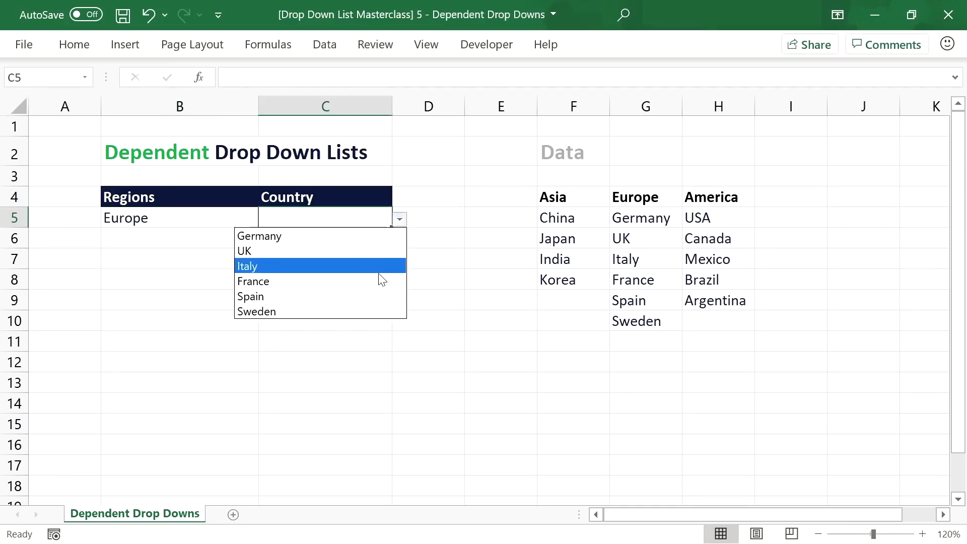
Step: Change the region in B5 to America and view the Country options in C5
click(196, 216)
click(234, 217)
click(266, 220)
click(315, 263)
click(343, 222)
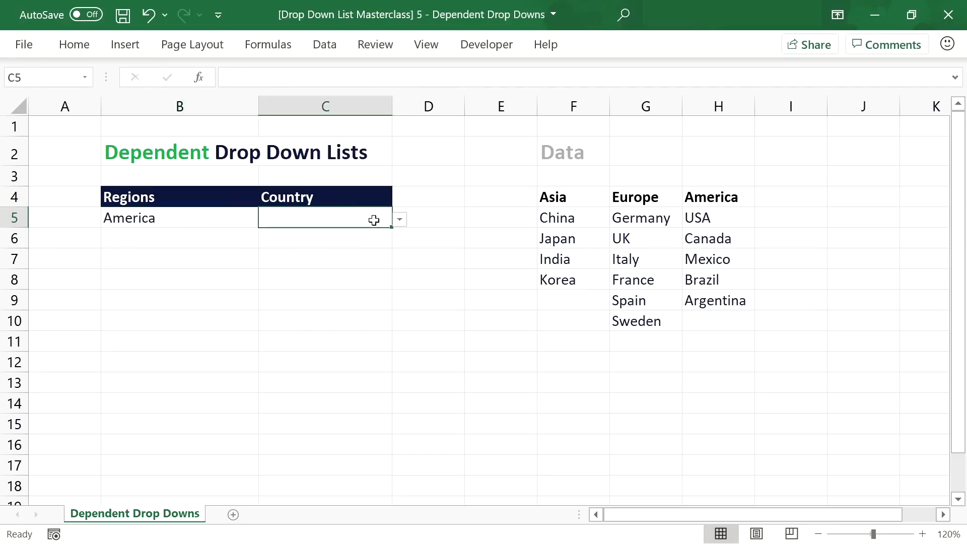
click(400, 220)
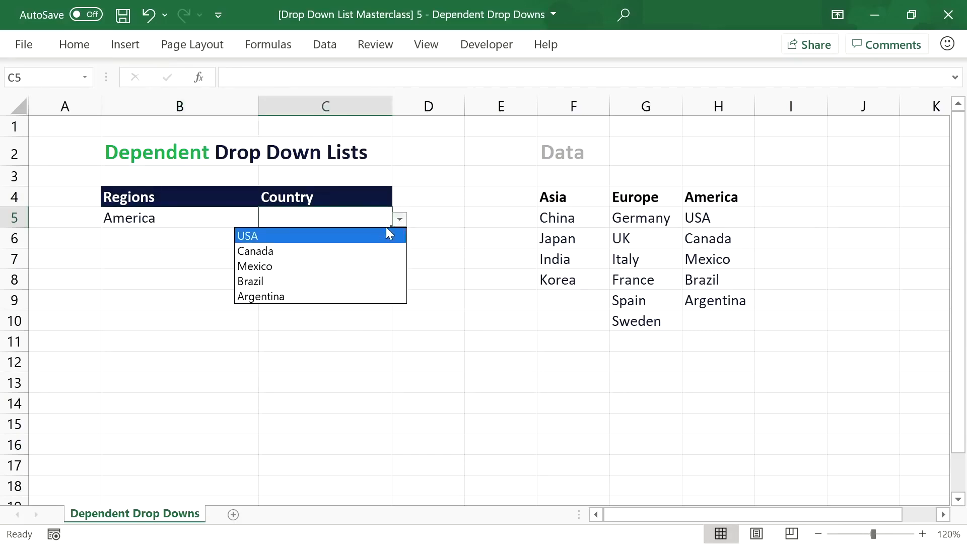
click(402, 220)
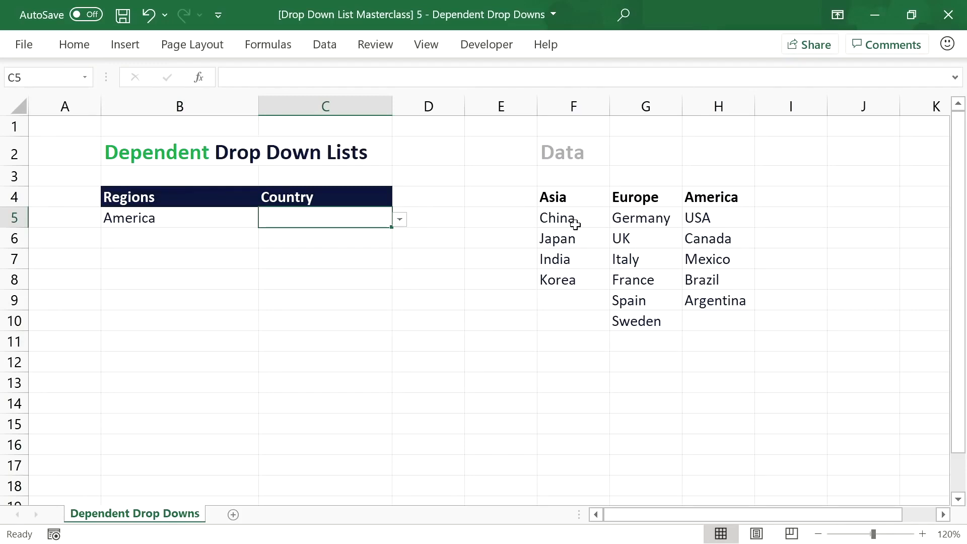
Step: Check which cell range the Europe named range refers to in the Name Manager
click(273, 44)
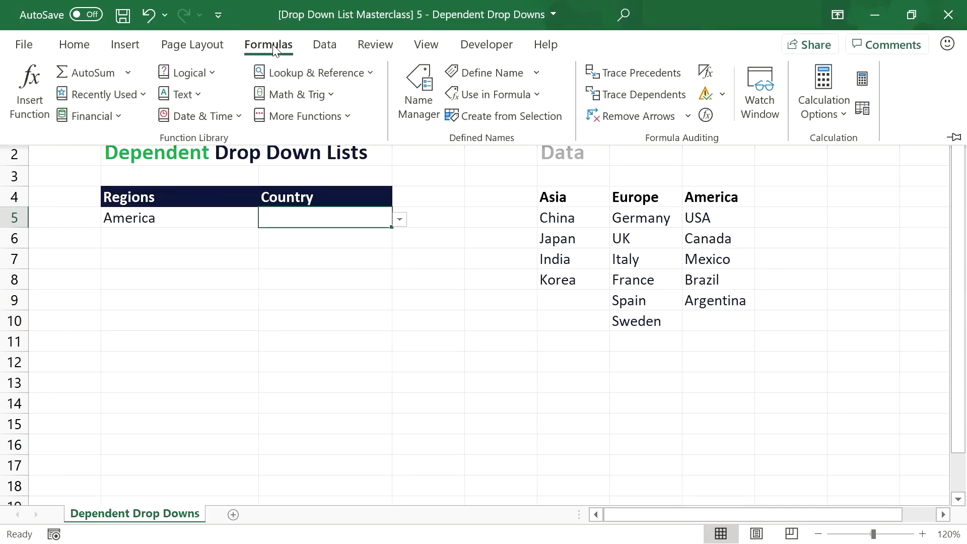
click(422, 99)
drag(438, 81, 412, 77)
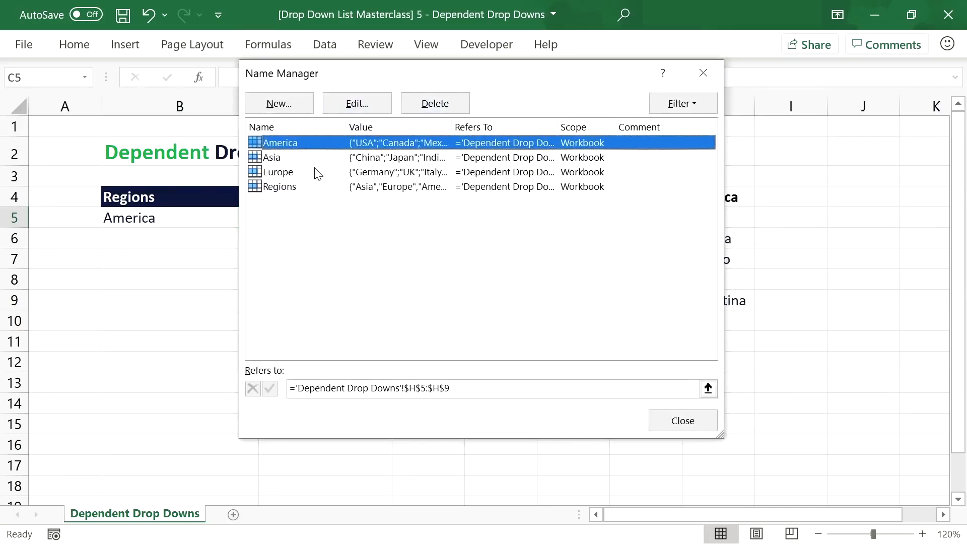
click(317, 172)
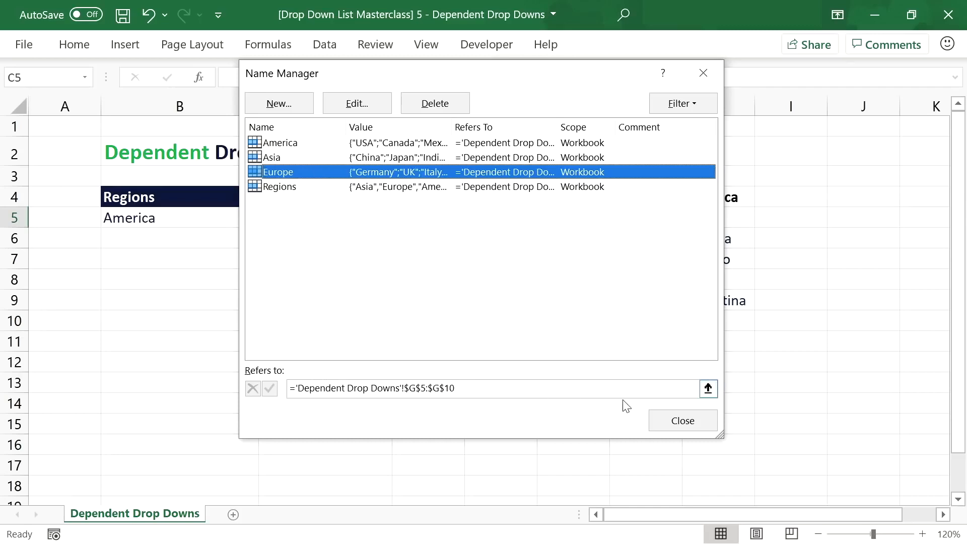
click(676, 420)
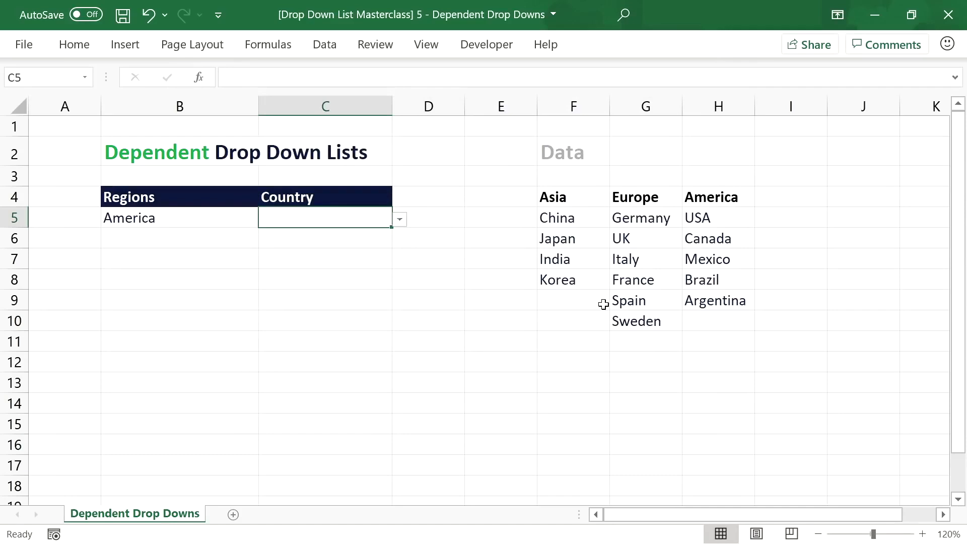
Step: Convert the Asia (F4:F8), Europe (G4:G10) and America (H4:H9) lists into three separate tables with headers
drag(575, 194, 577, 274)
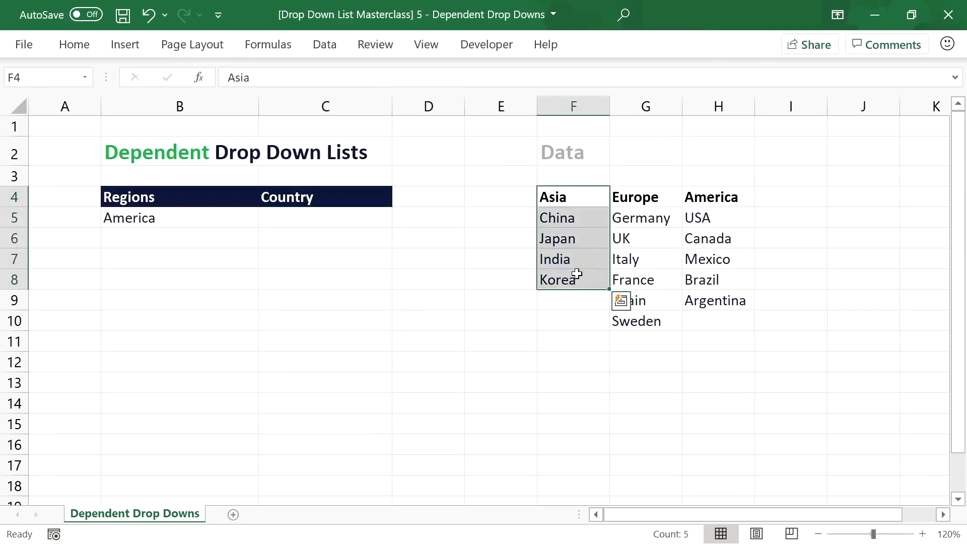
key(ctrl+t)
click(491, 297)
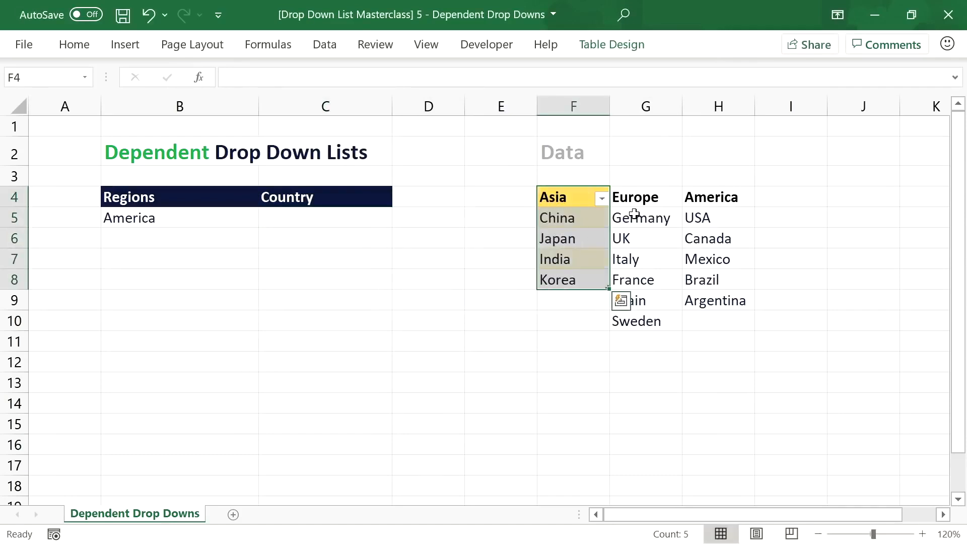
drag(657, 196, 675, 321)
key(ctrl+t)
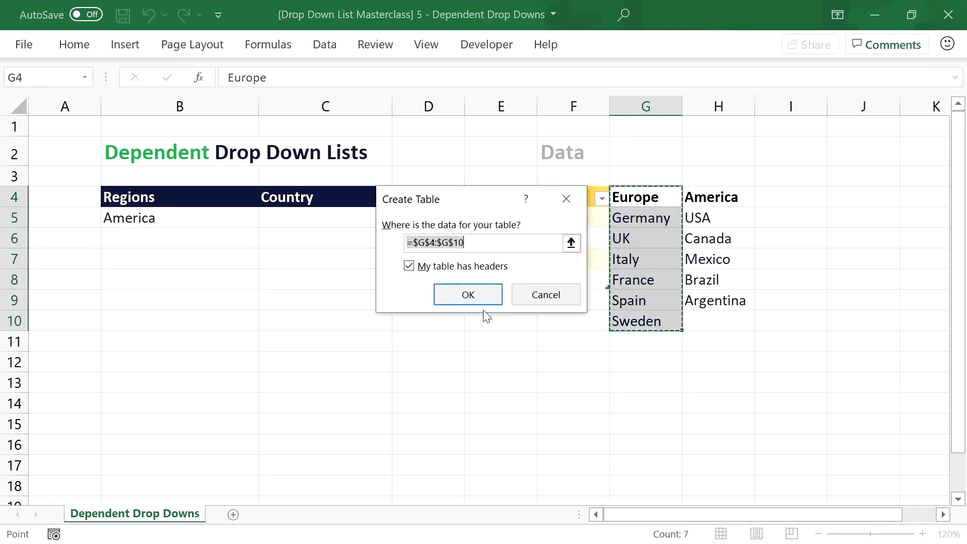
key(Return)
drag(728, 198, 733, 291)
key(ctrl+t)
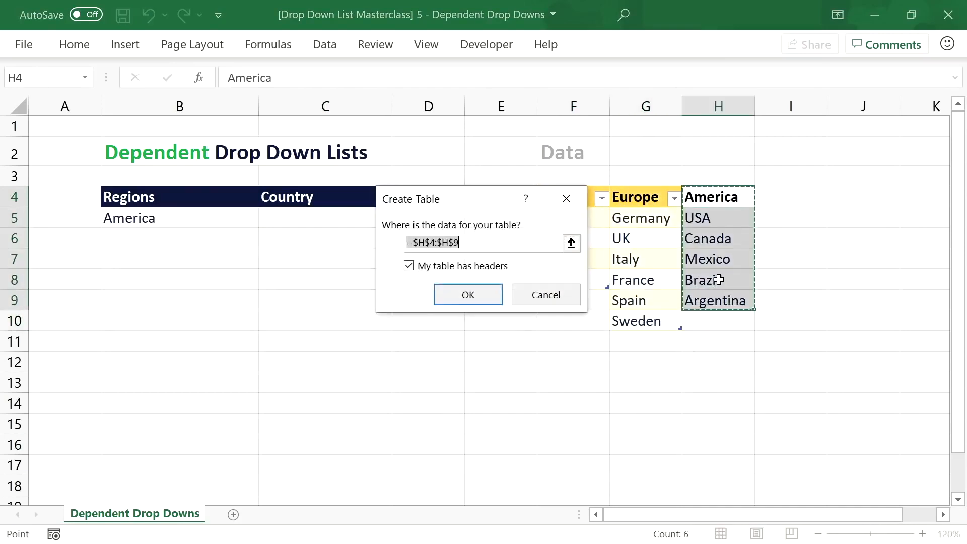
click(468, 296)
Step: Rename the Asia table as tblAsia
click(570, 203)
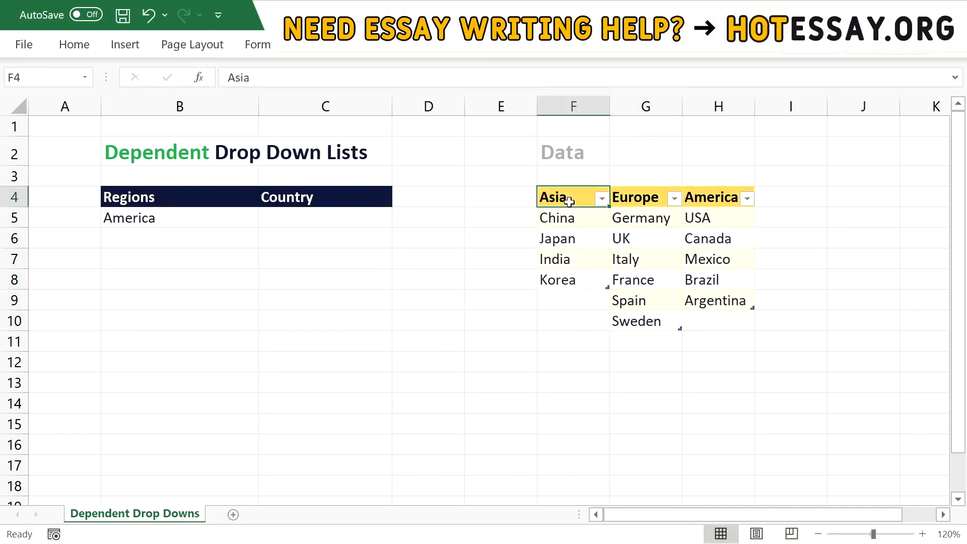
click(604, 56)
click(67, 94)
text(tblAsia)
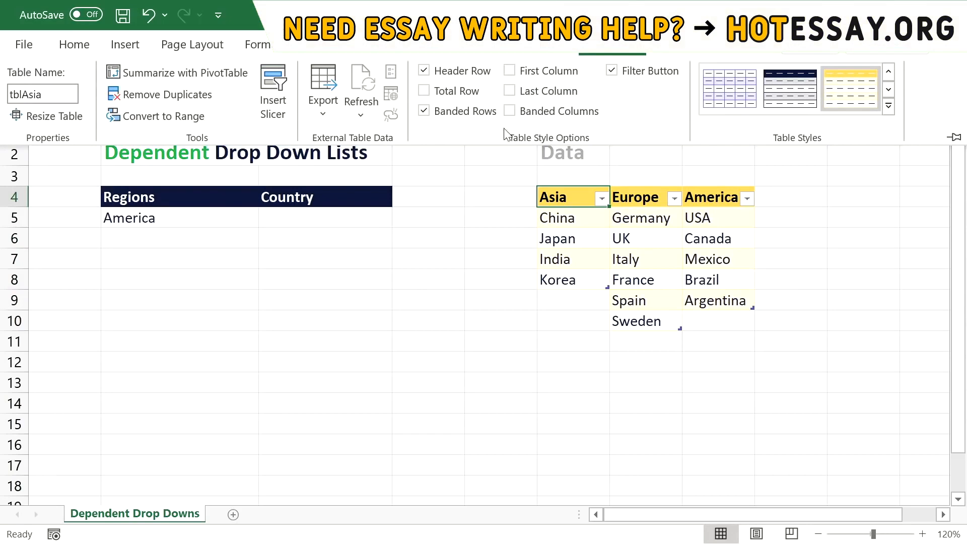
key(Return)
Step: Rename the Europe table as tblEurope
click(642, 198)
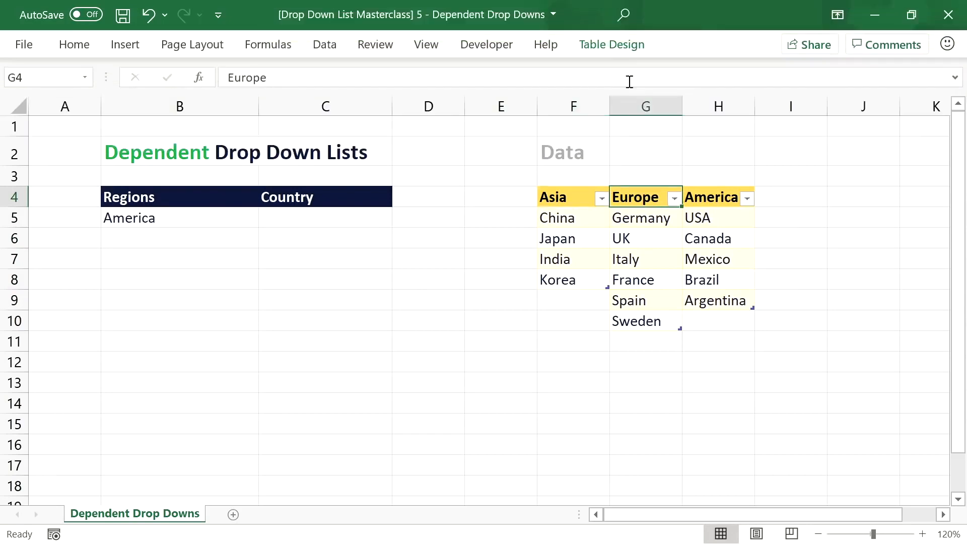
click(621, 47)
click(27, 90)
text(tbl)
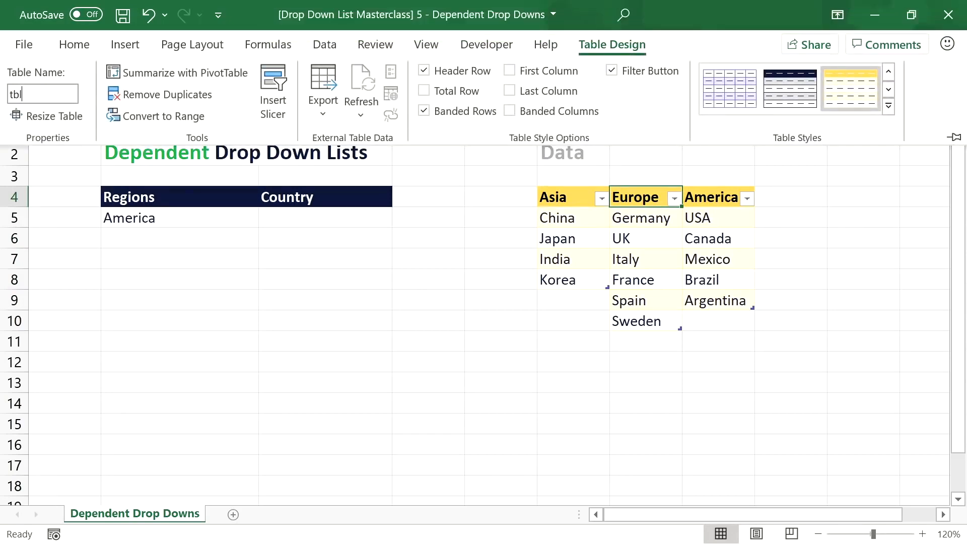
text(Europe)
key(Return)
Step: Rename the America table as tblAmerica
click(706, 201)
click(599, 50)
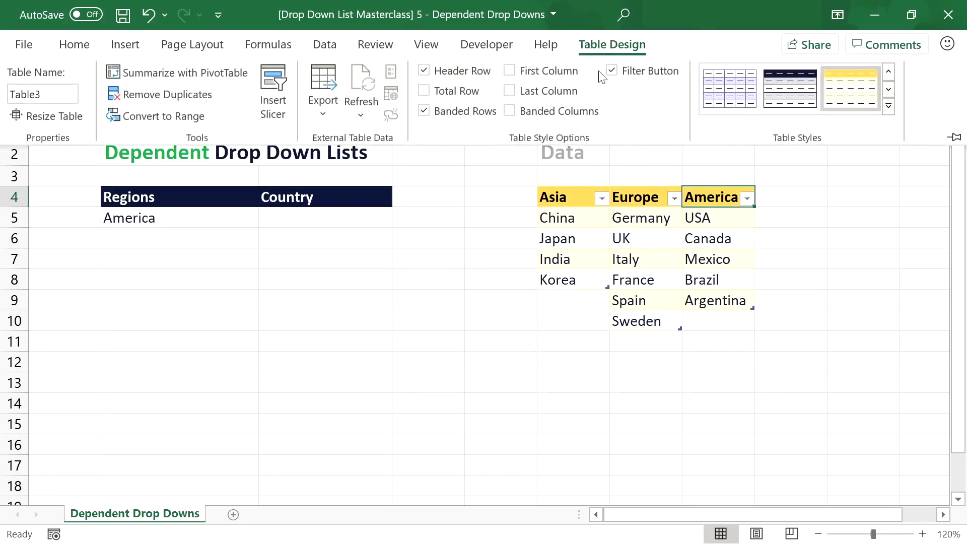
click(67, 95)
text(tblAmerica)
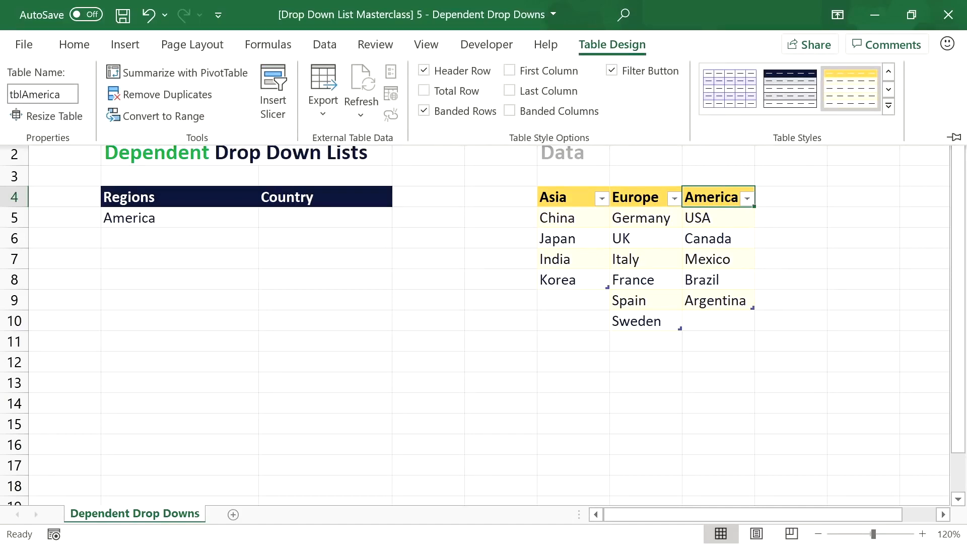
key(Return)
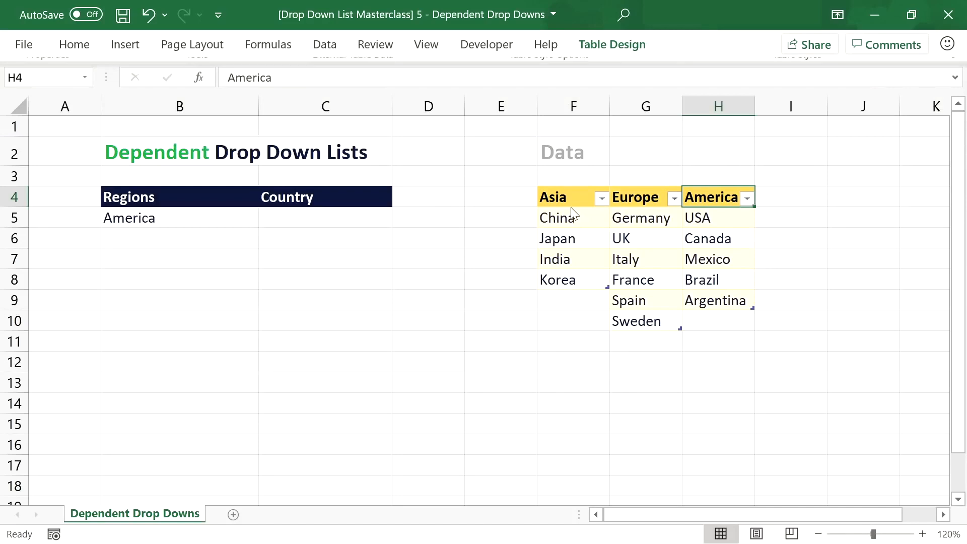
Step: Redefine the Europe named range to refer to =tblEurope[Europe] and check the cells it covers
click(571, 200)
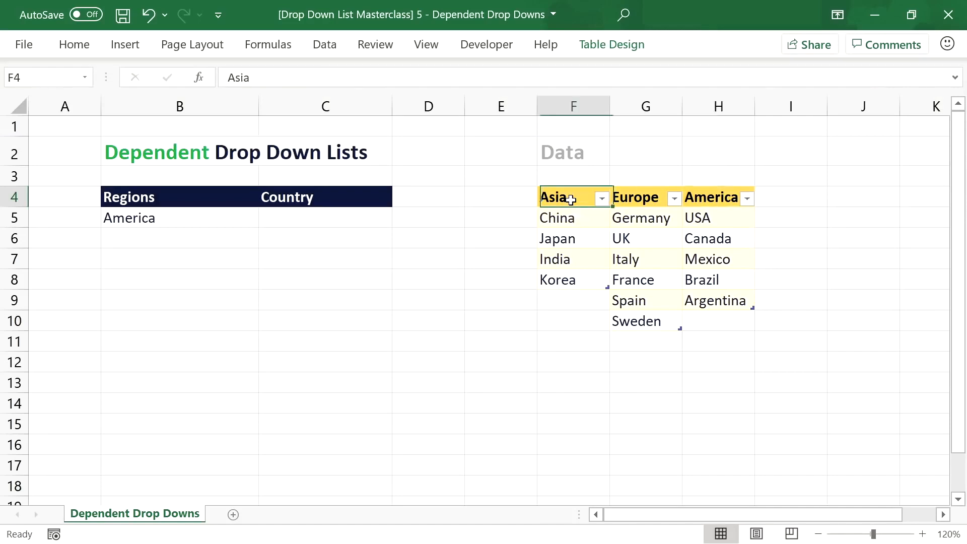
click(295, 50)
click(419, 93)
click(283, 157)
click(286, 171)
click(471, 389)
drag(471, 389, 297, 386)
text(tblEu)
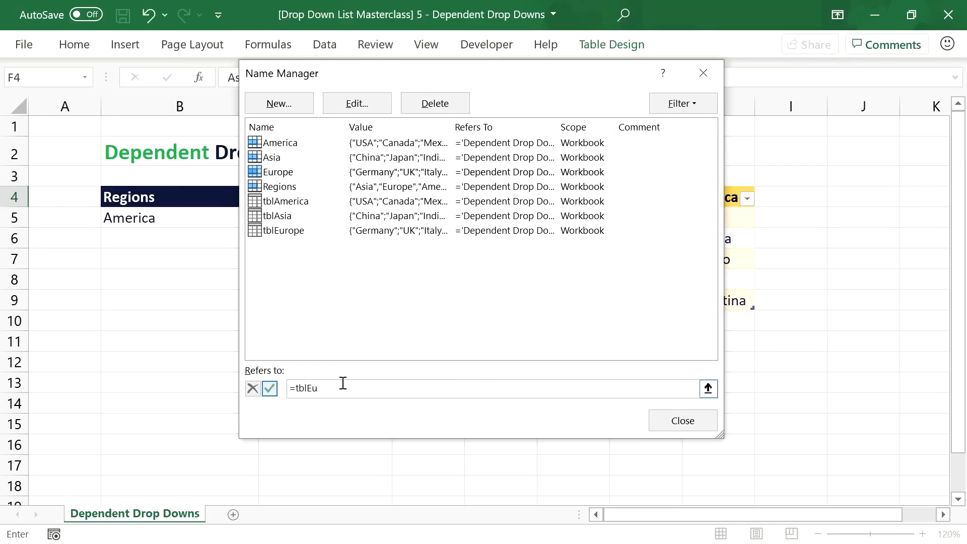
text(rope[)
drag(517, 71, 328, 125)
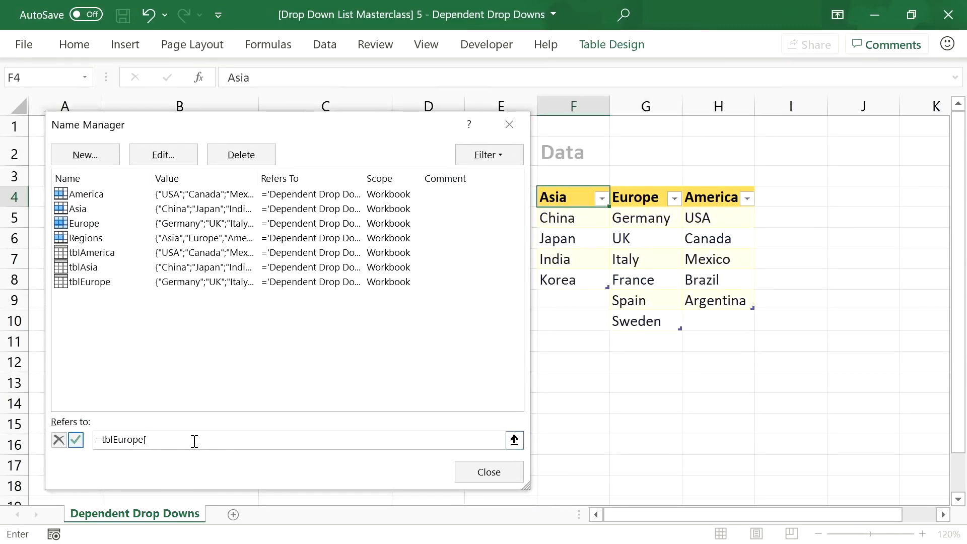
key(Return)
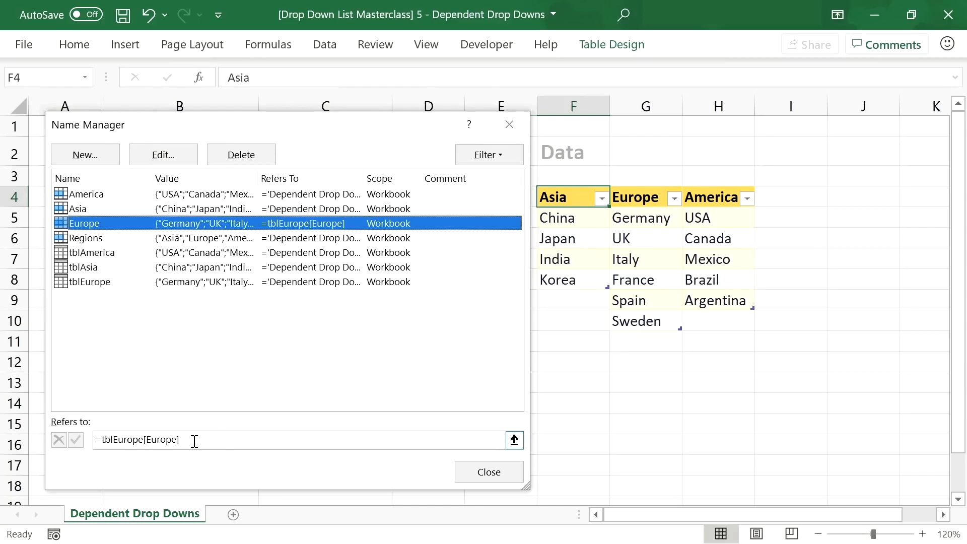
click(194, 442)
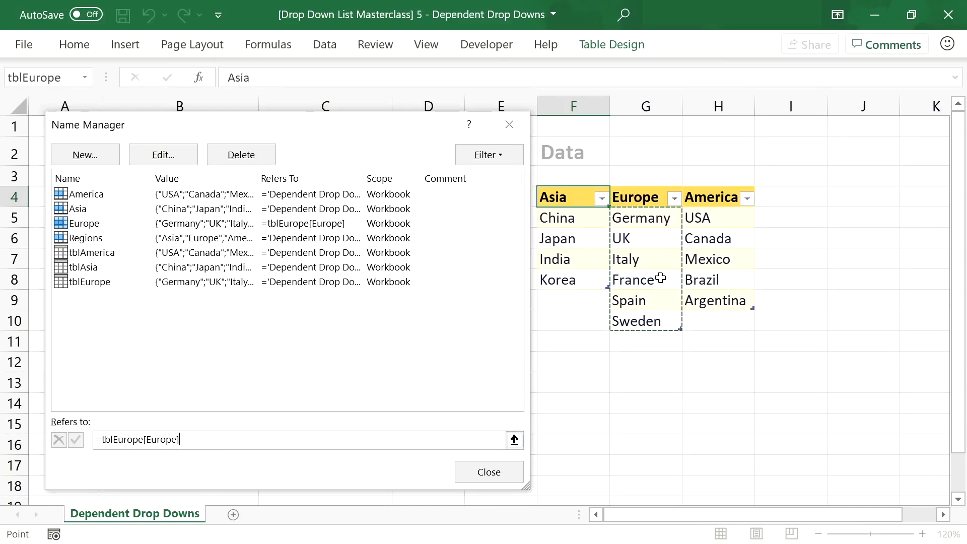
Step: Redefine the Asia named range to refer to =tblAsia[Asia]
click(106, 210)
drag(266, 440, 102, 440)
text(=tblAsia[Asia)
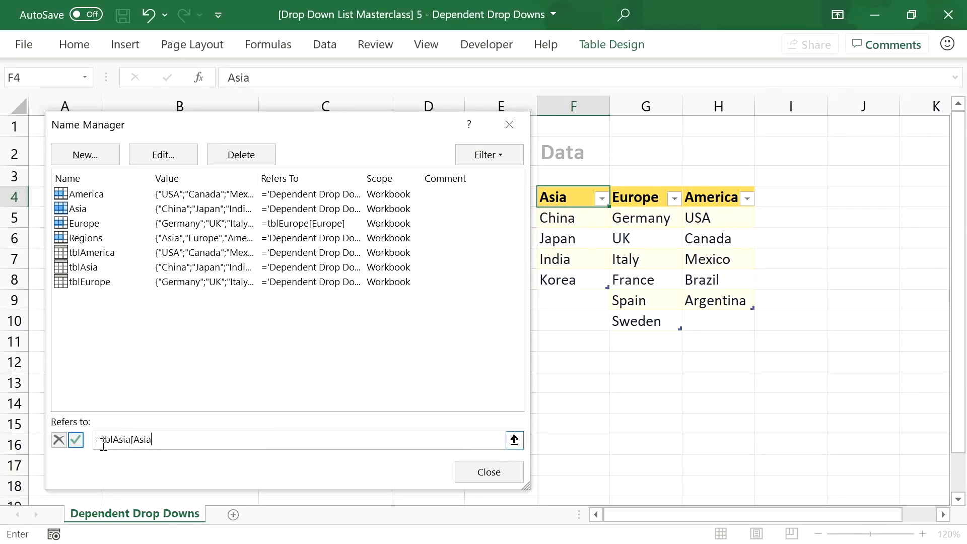
text(])
key(Return)
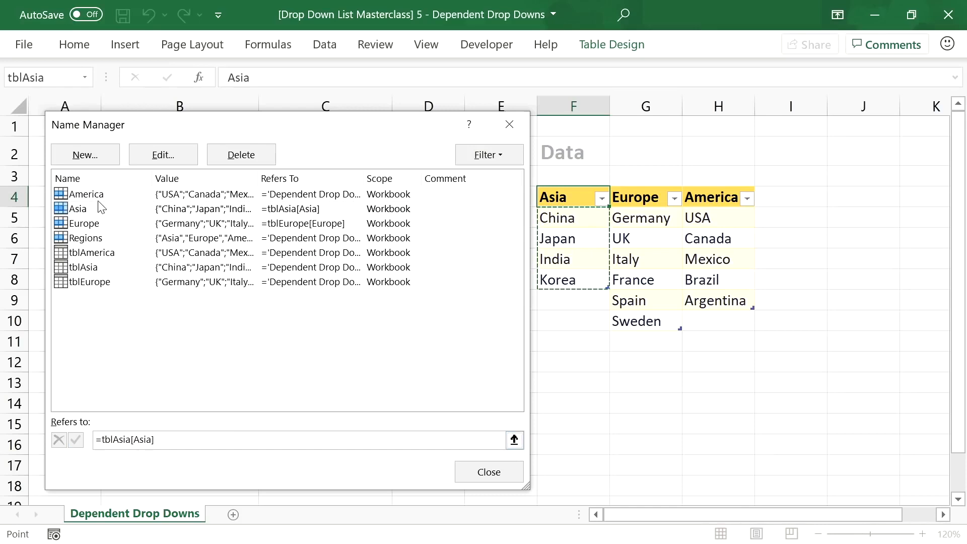
Step: Redefine the America named range to refer to =tblAmerica[America], check its cells, and close the Name Manager
click(98, 194)
drag(272, 441, 101, 442)
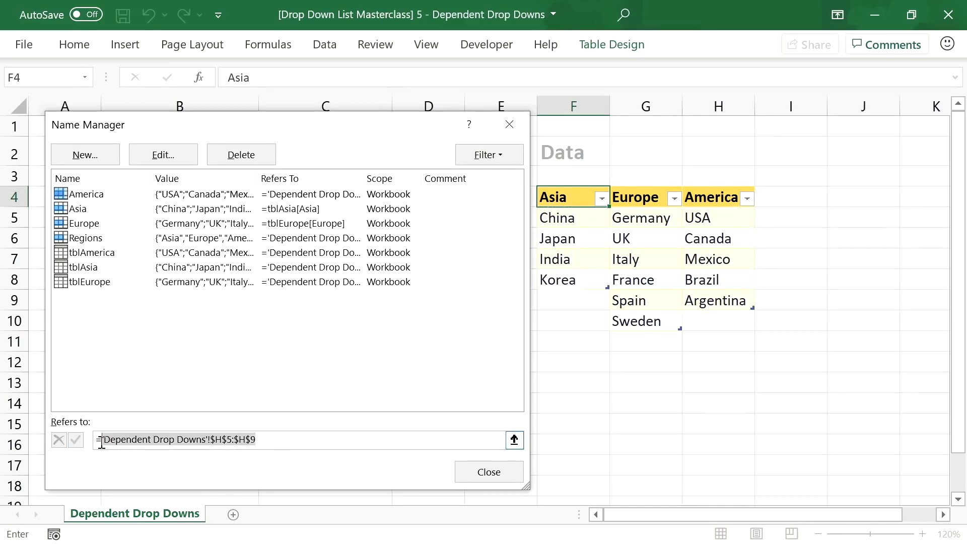
text(=tblAmerica[America])
key(Return)
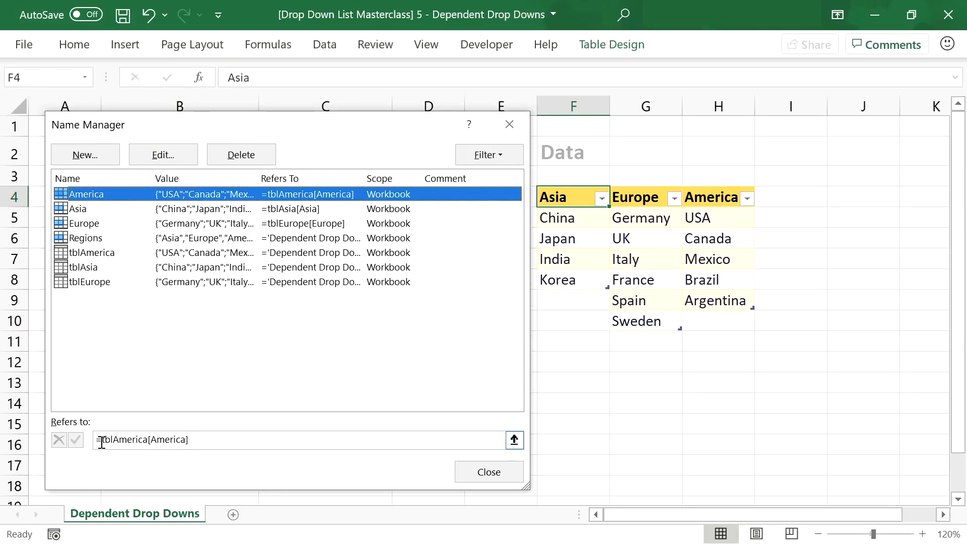
click(194, 441)
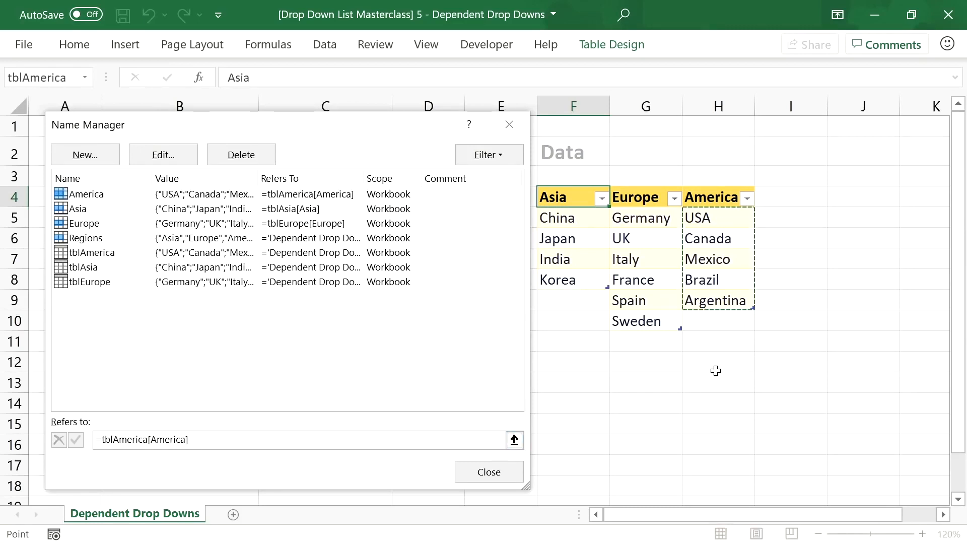
click(495, 472)
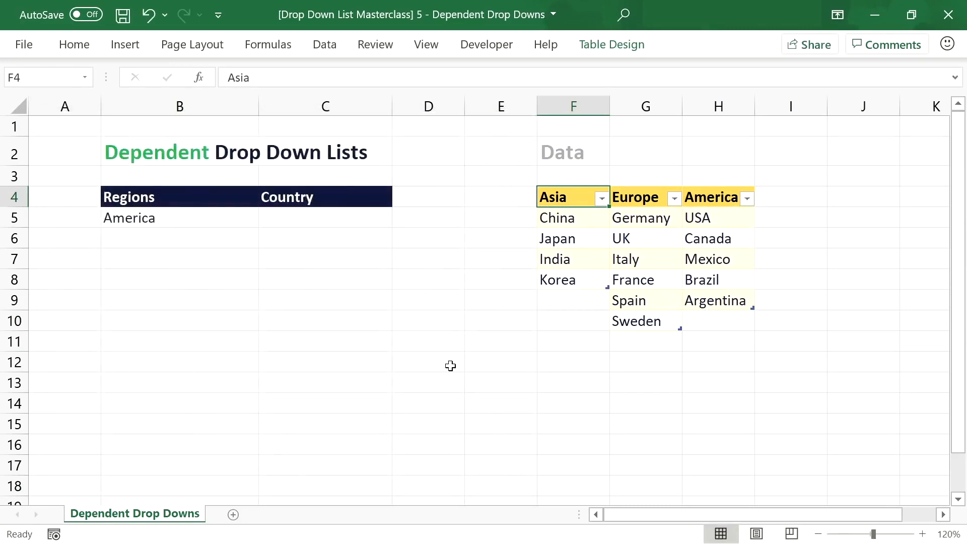
Step: View the Country options in C5 for America using the table-based named range
click(305, 219)
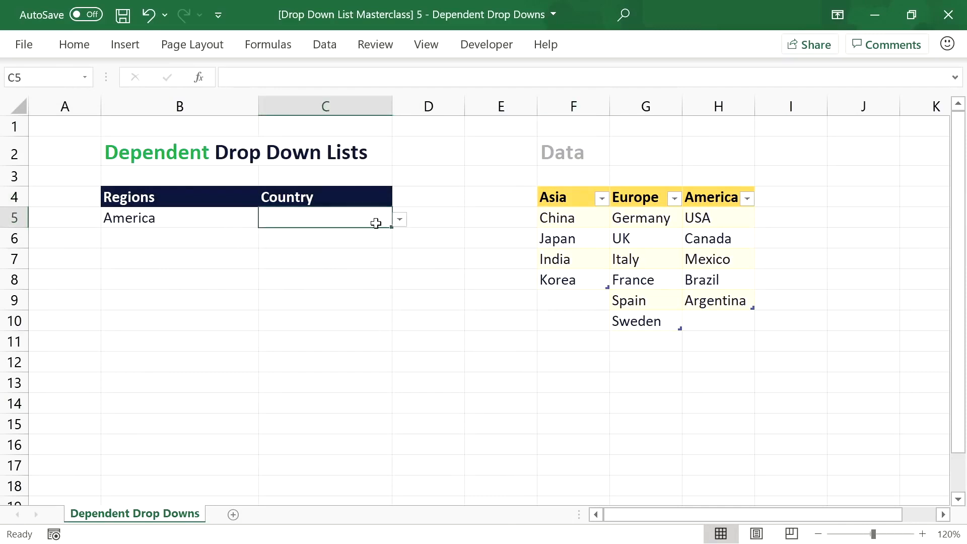
click(399, 221)
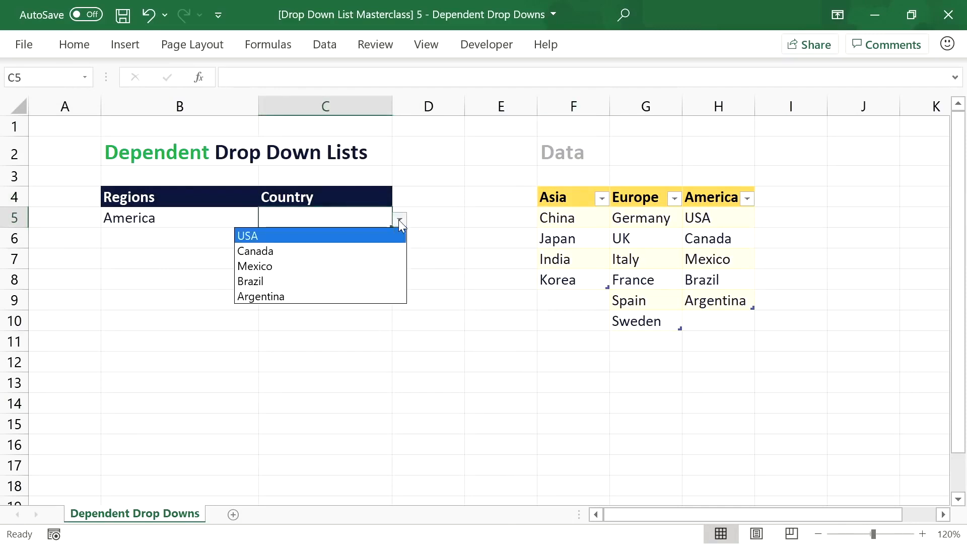
click(399, 220)
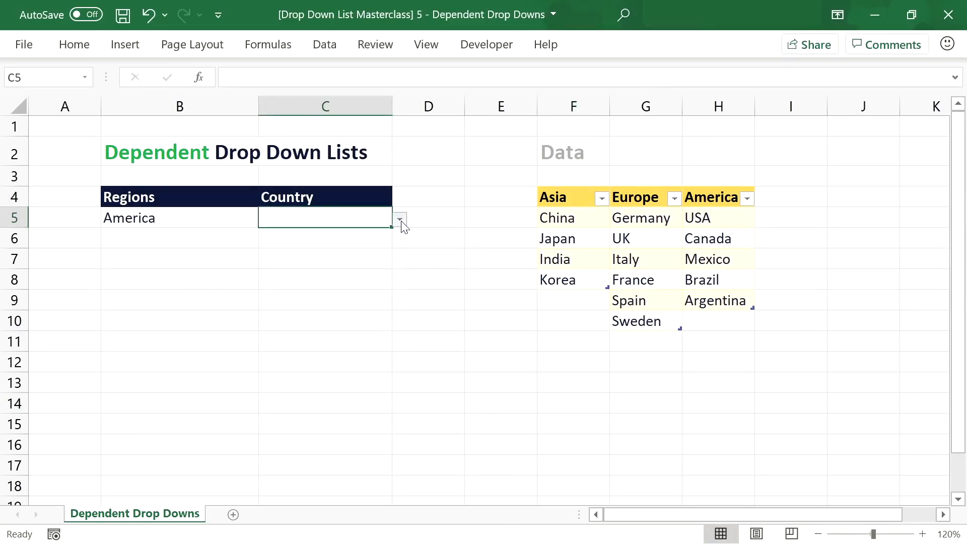
Step: Add Peru and Chile to the end of the America table in H10 and H11
click(720, 320)
text(Peru)
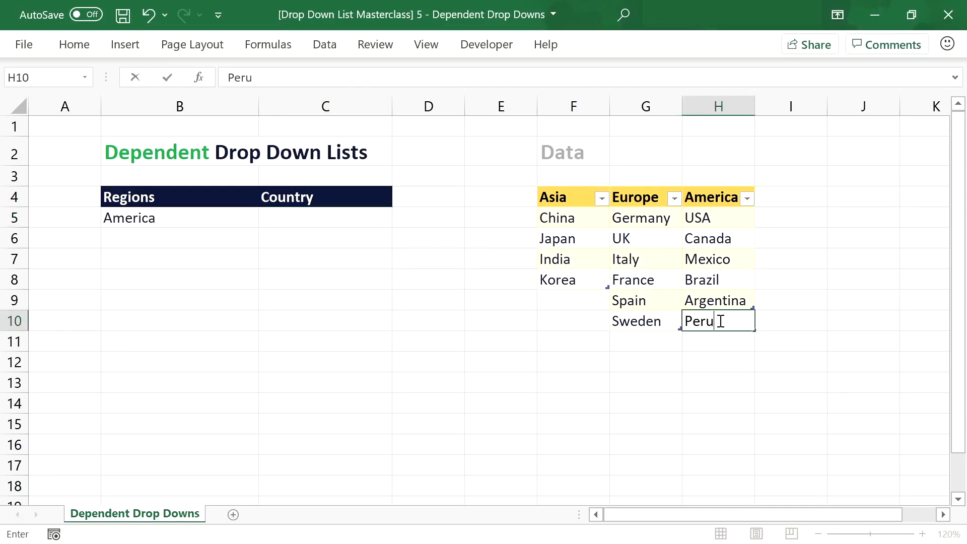
key(Return)
text(Chile)
key(Return)
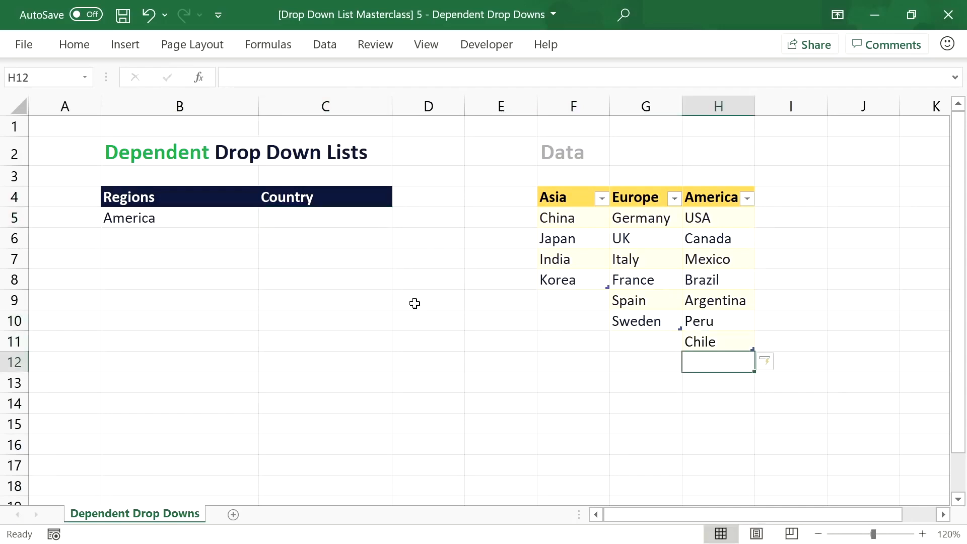
Step: Check the Country options in C5 for the countries added to the America table
click(348, 218)
click(399, 222)
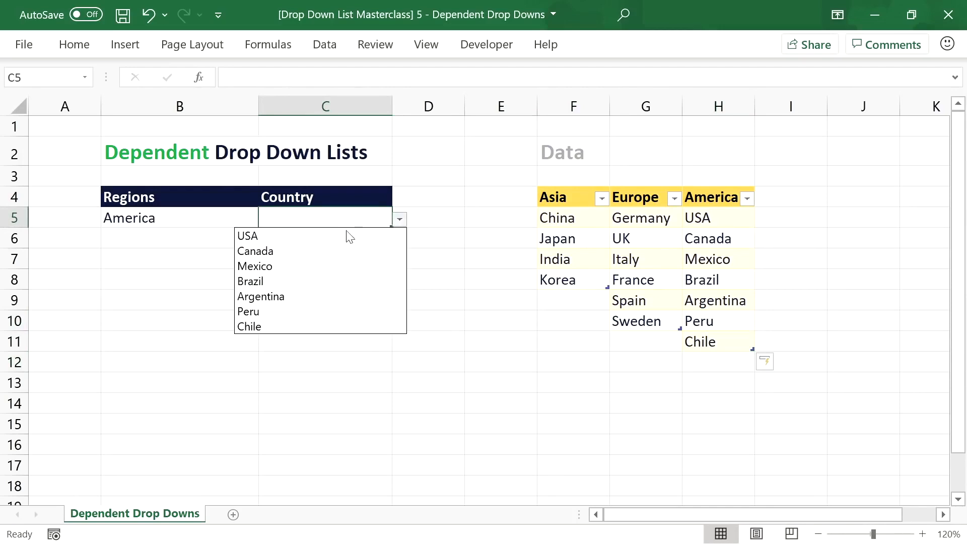
key(Escape)
Step: Add Indonesia to the end of the Asia table in F9
click(575, 306)
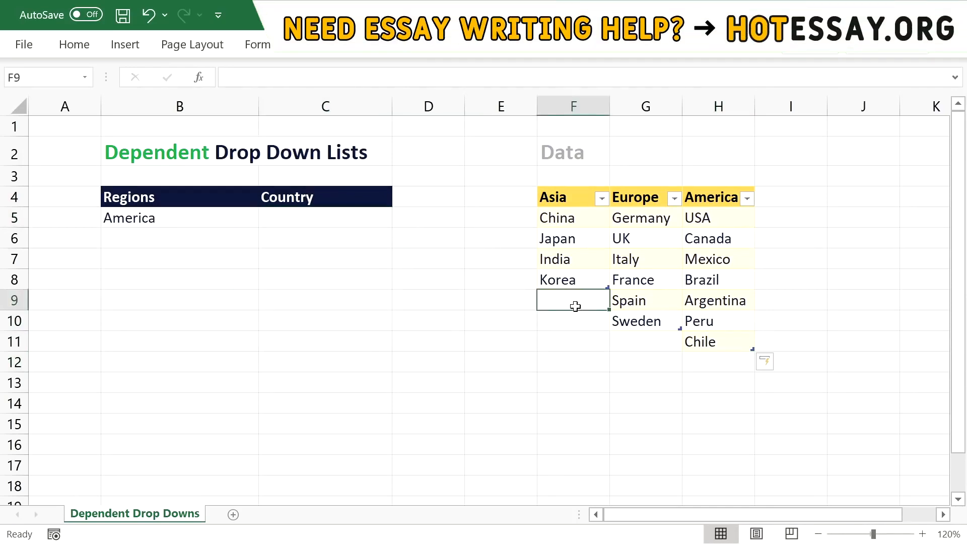
text(Indonesia)
key(Return)
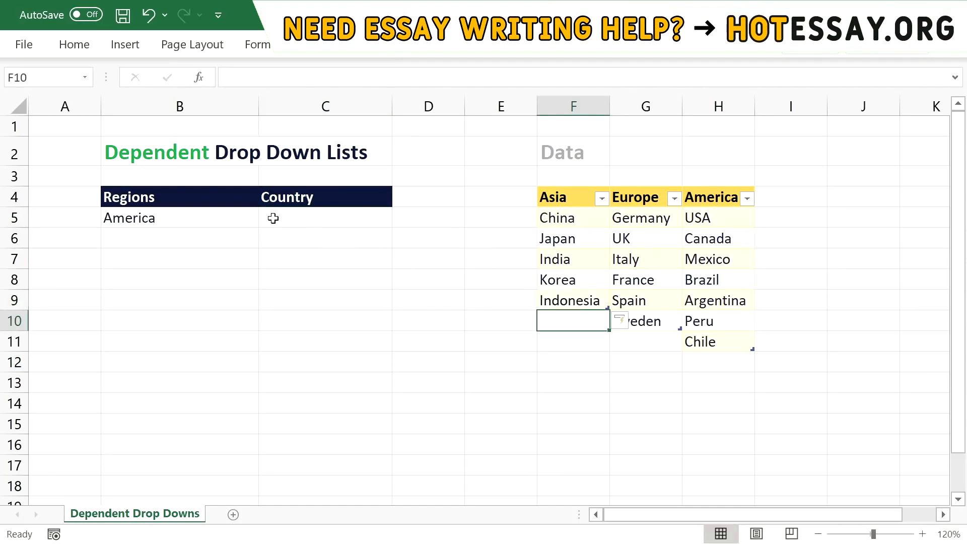
Step: Change the region in B5 to Asia
click(237, 215)
click(267, 220)
click(222, 241)
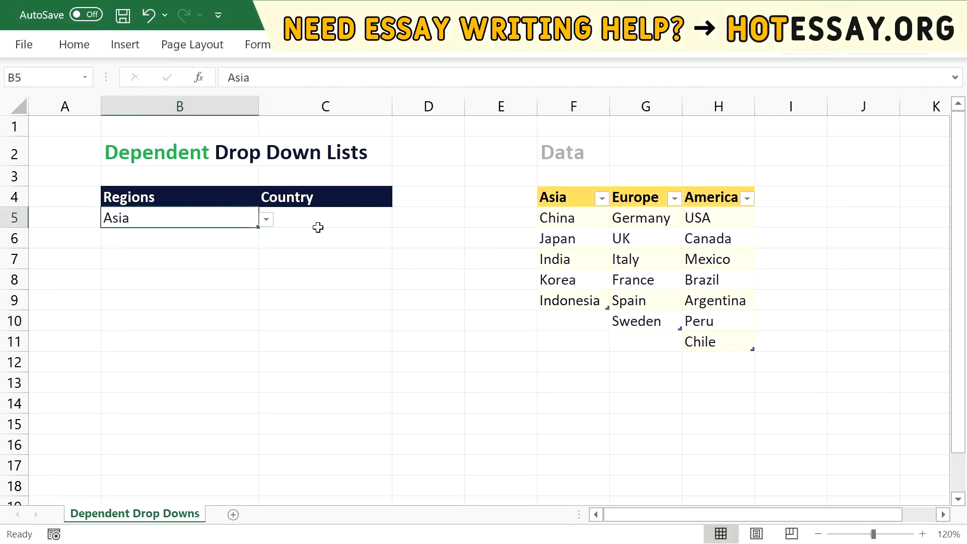
Step: Check the Country options in C5 for the country added to the Asia table
click(350, 212)
click(399, 220)
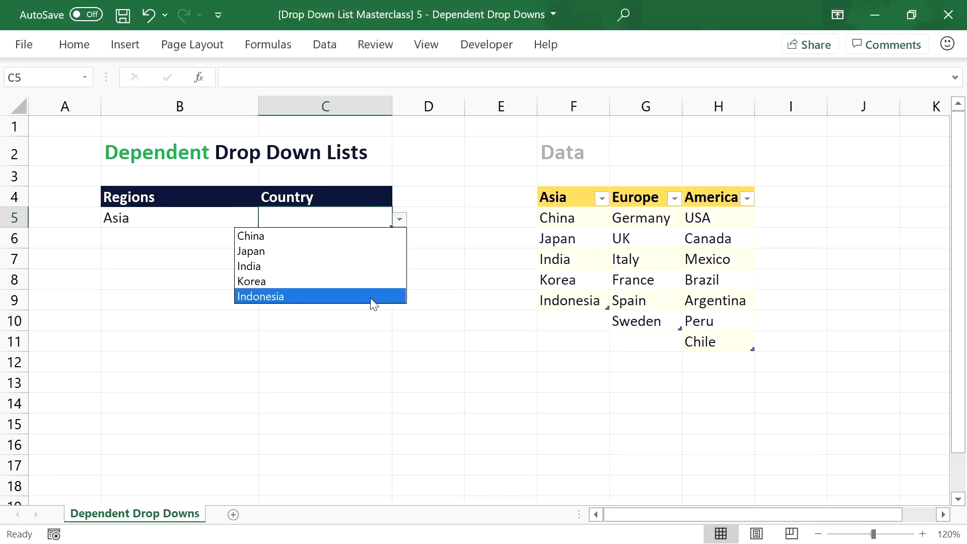
click(401, 219)
Step: Change the region in B5 to Europe and check the matching Country options in C5
click(189, 218)
click(259, 223)
click(217, 250)
click(331, 218)
click(400, 219)
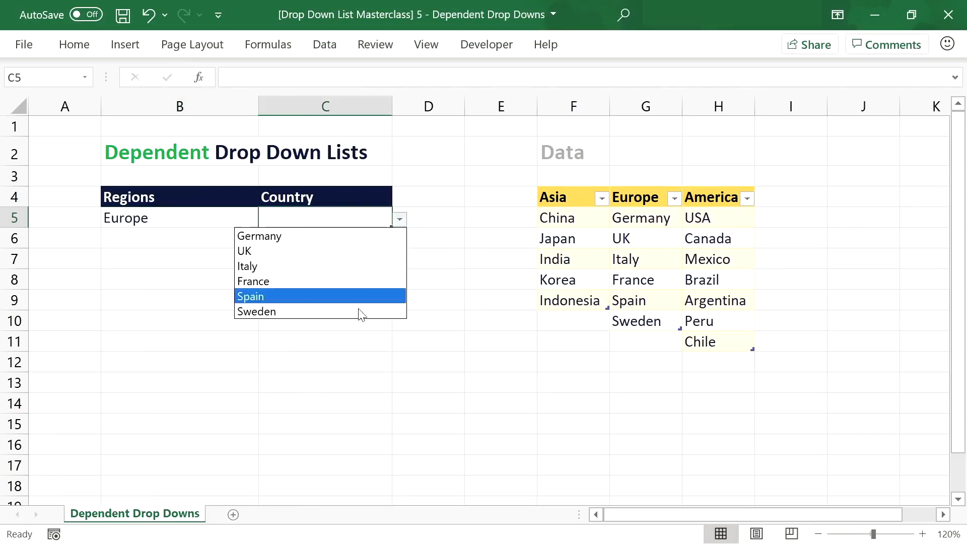
click(398, 215)
Step: Add Portugal to the end of the Europe table in G11
click(638, 341)
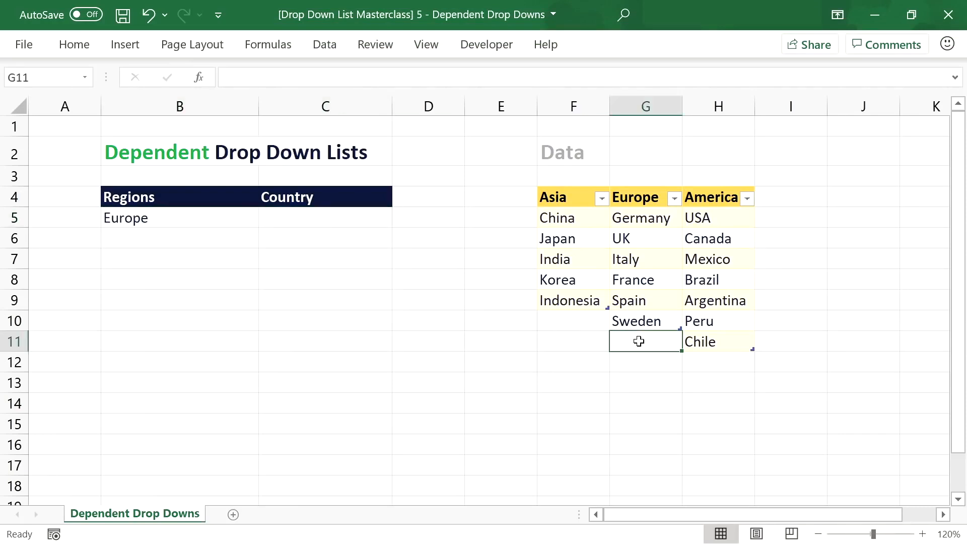
text(Portugal)
key(Return)
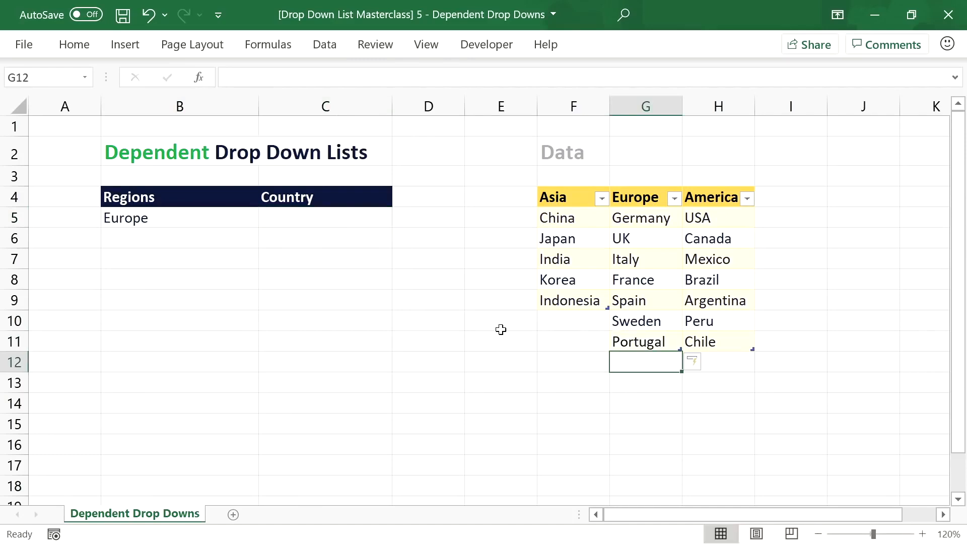
Step: Check the Country options in C5 for the country added to the Europe table
click(313, 224)
click(400, 220)
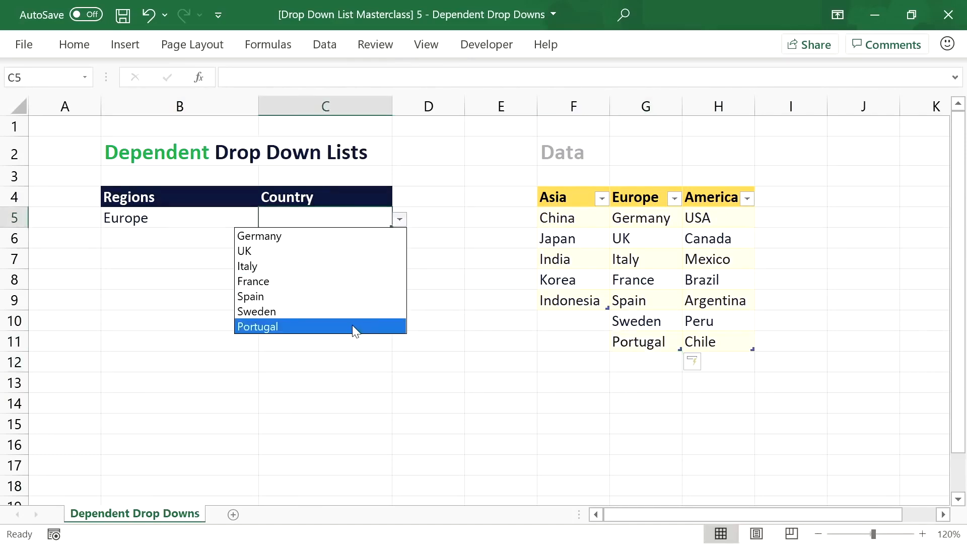
click(403, 219)
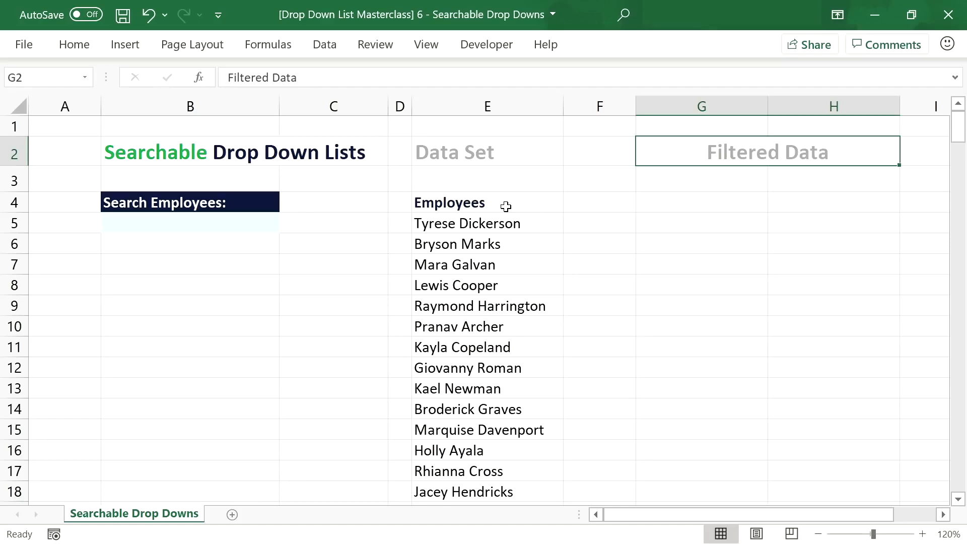
Step: Enter the bold heading Office 365 in G4 under Filtered Data
click(505, 206)
key(ctrl+c)
click(669, 200)
key(Escape)
double_click(727, 201)
drag(728, 201, 628, 203)
text(Office )
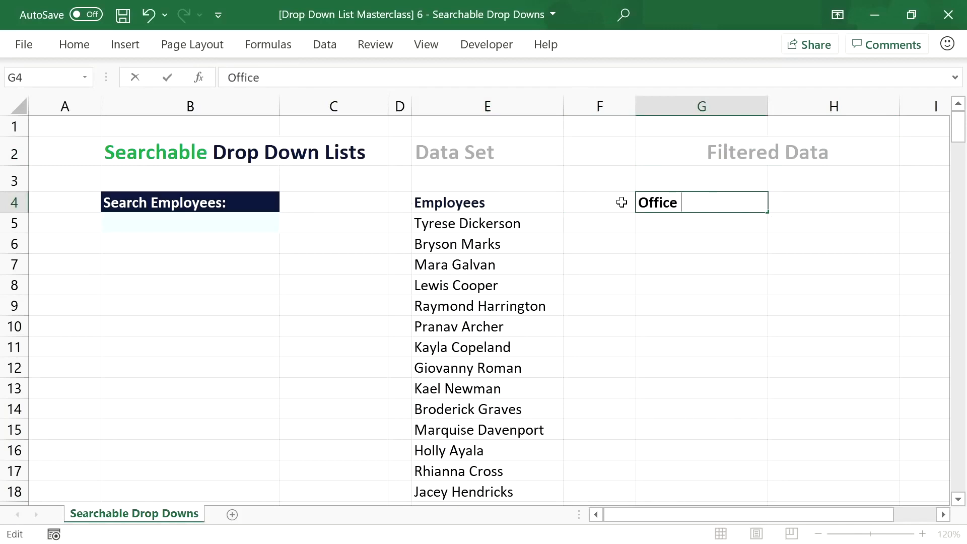
text(365)
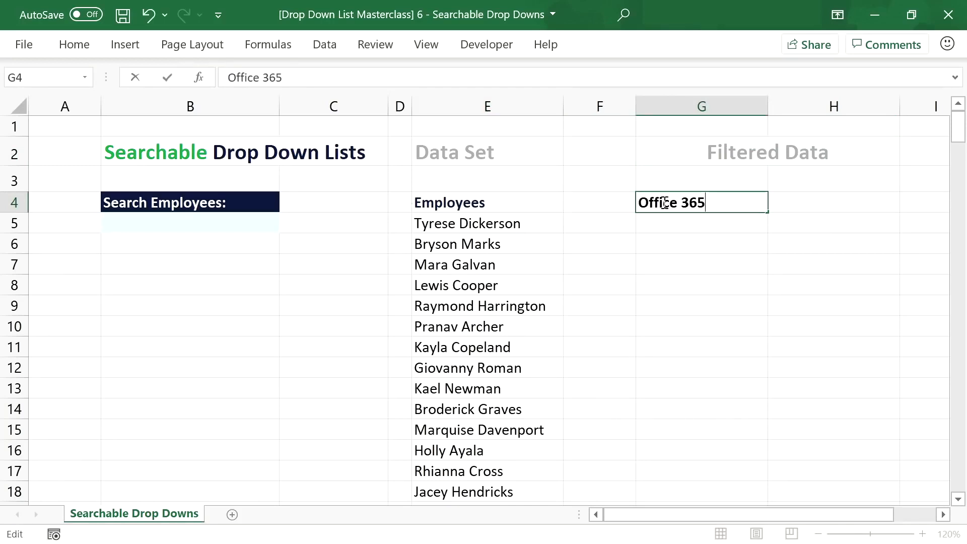
click(700, 259)
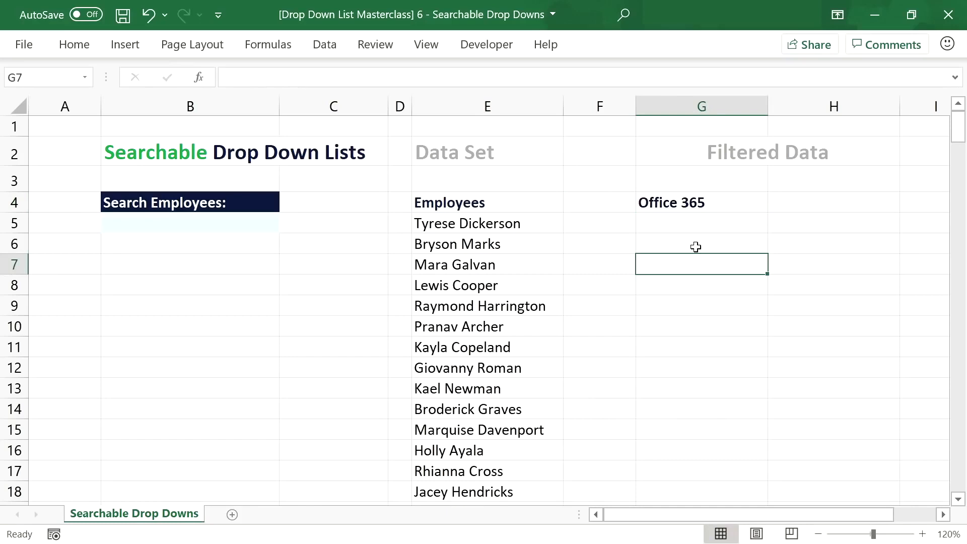
Step: Copy the Office 365 heading from G4 to H4 and change its text to Older Versions
click(725, 203)
key(ctrl+c)
click(826, 195)
key(ctrl+v)
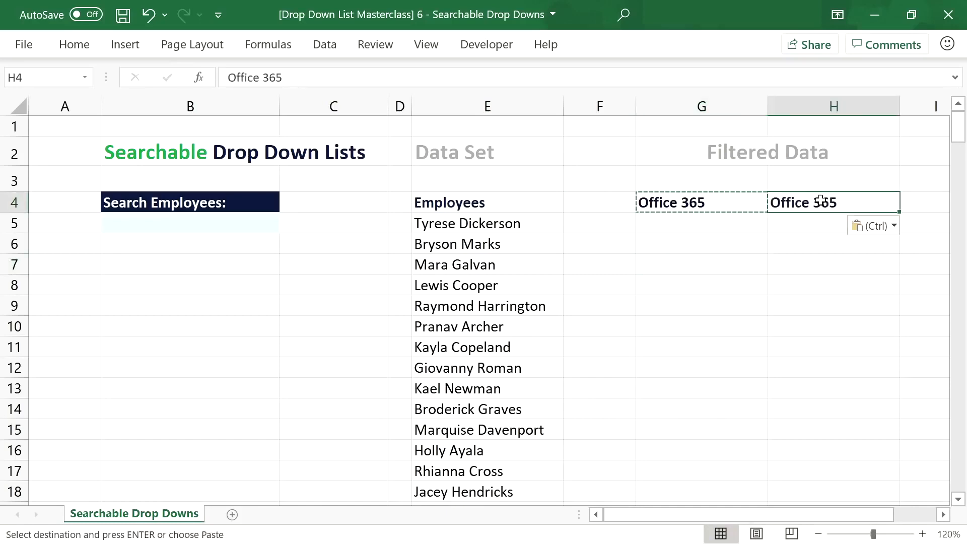
key(Escape)
double_click(822, 201)
drag(860, 203, 769, 204)
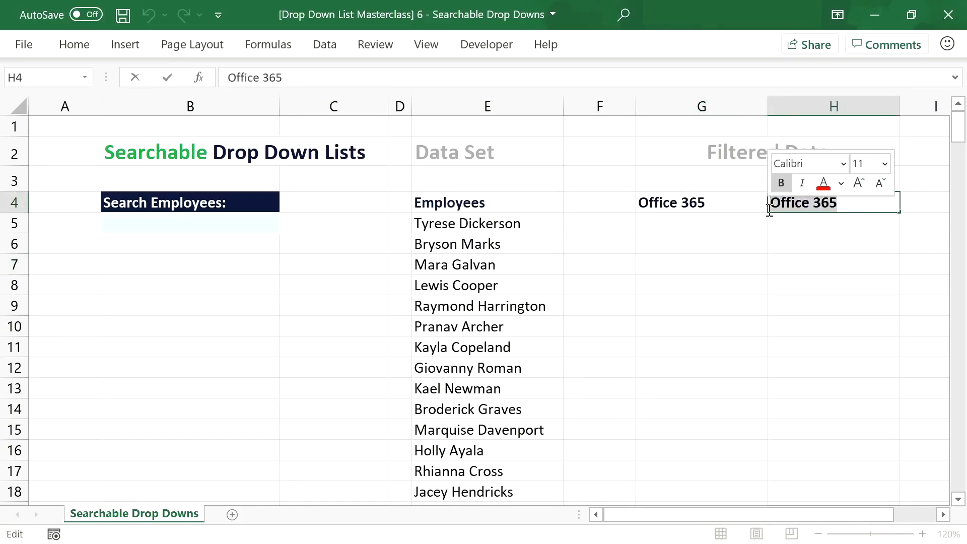
text(Older Versions)
key(Return)
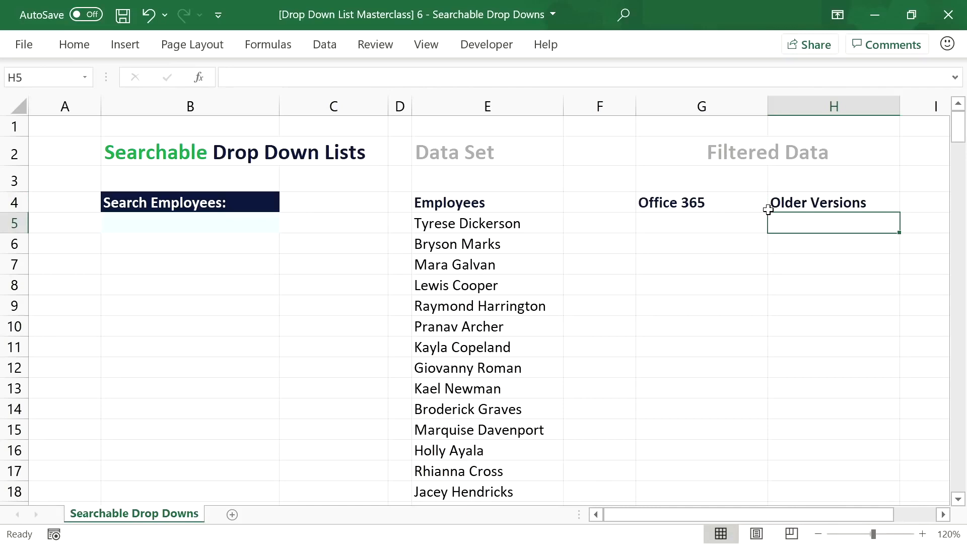
Step: Start a FILTER formula in G5 with the employee list E5:E216 as its array
click(686, 225)
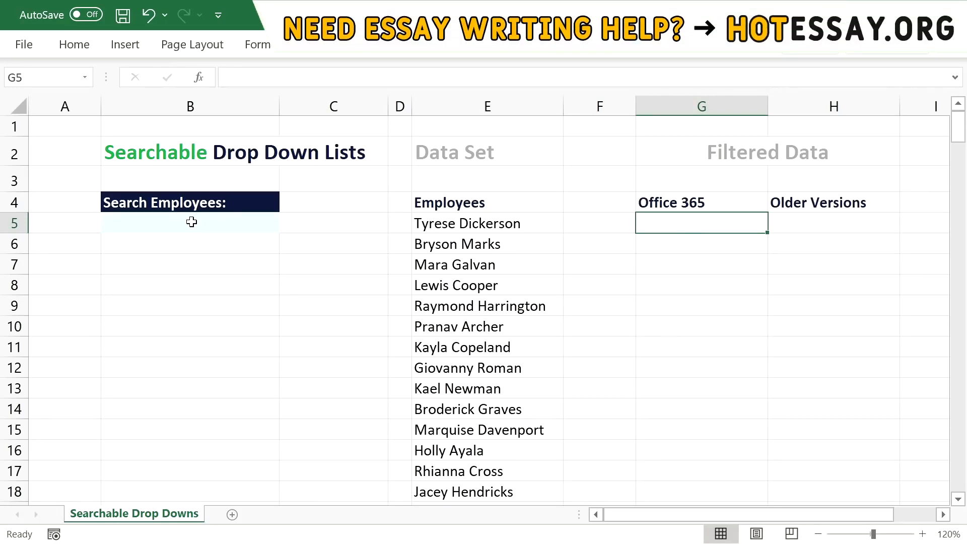
text(=FILTER()
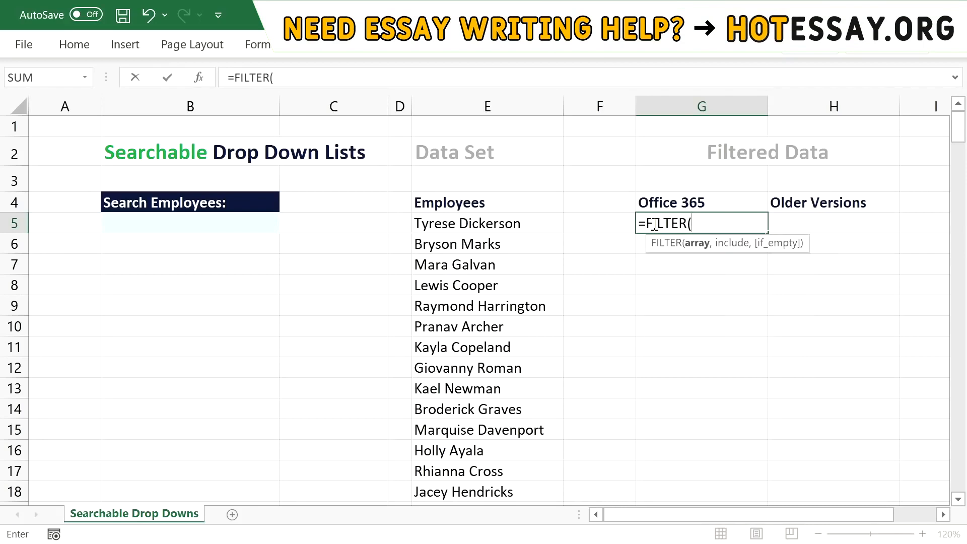
click(489, 225)
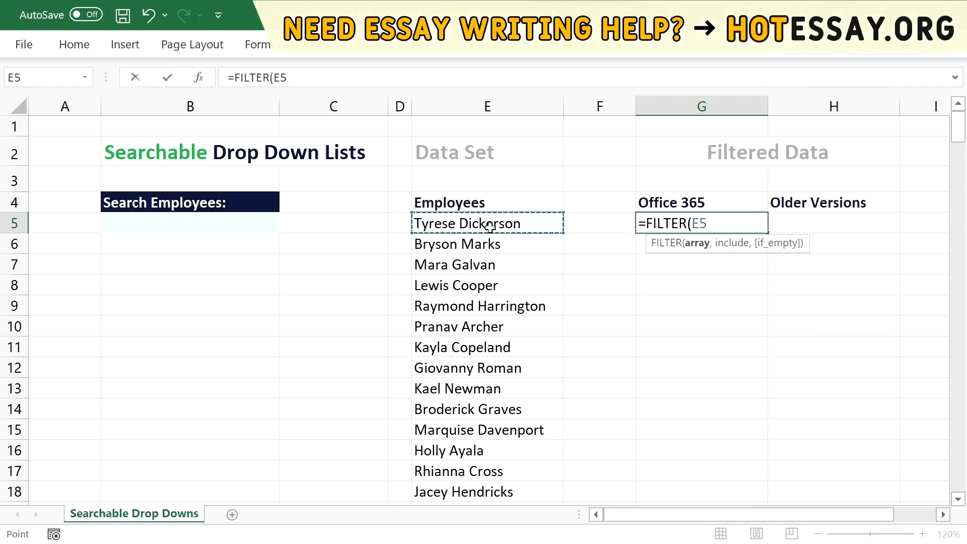
key(ctrl+shift+Down)
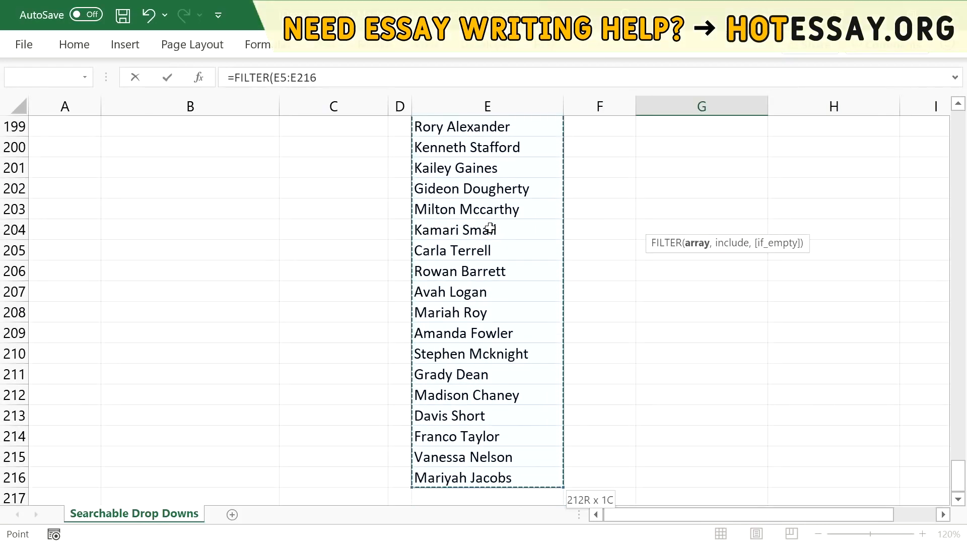
text(,)
drag(959, 476, 950, 118)
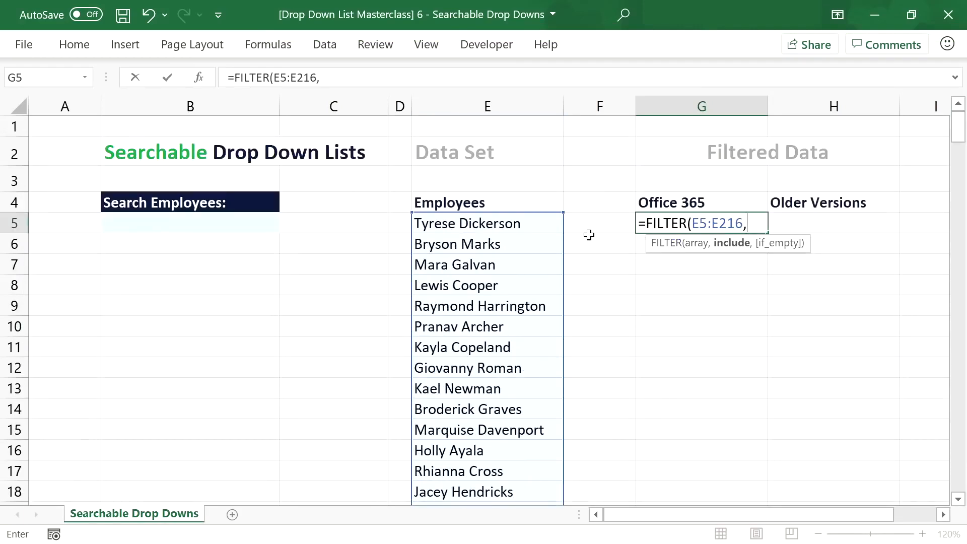
Step: Complete the FILTER formula in G5 with the condition B5=E5:E216 and "No Results" as the if_empty value
click(259, 224)
text(=)
click(440, 223)
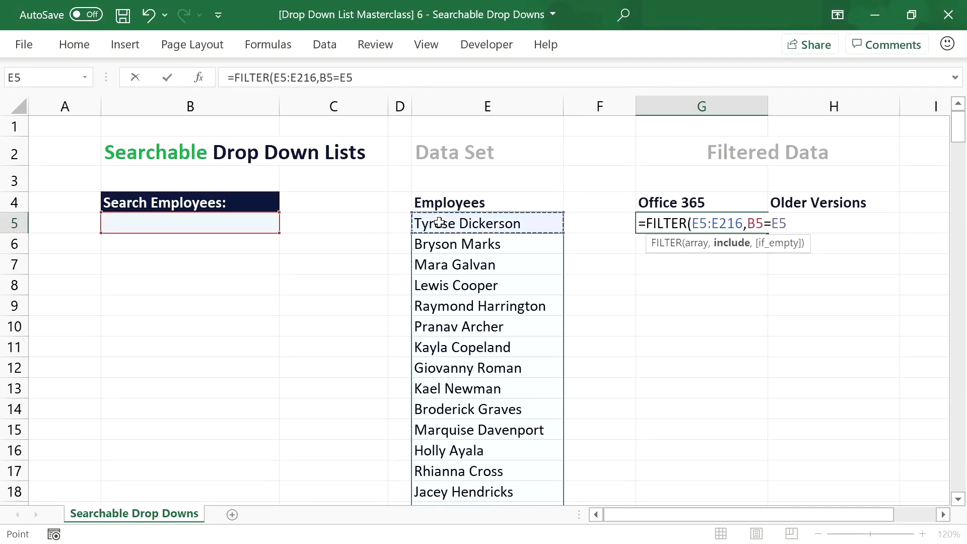
key(ctrl+shift+Down)
text(,)
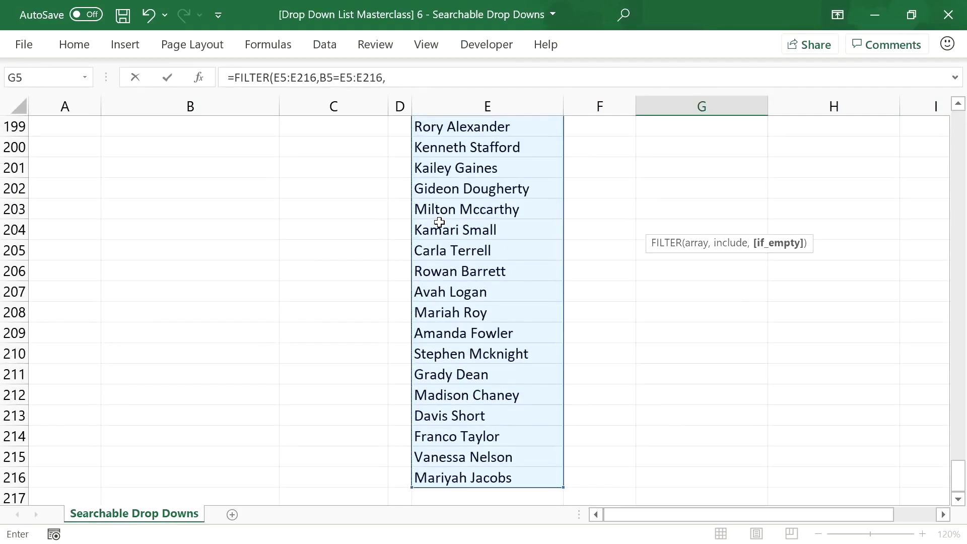
drag(959, 484, 960, 124)
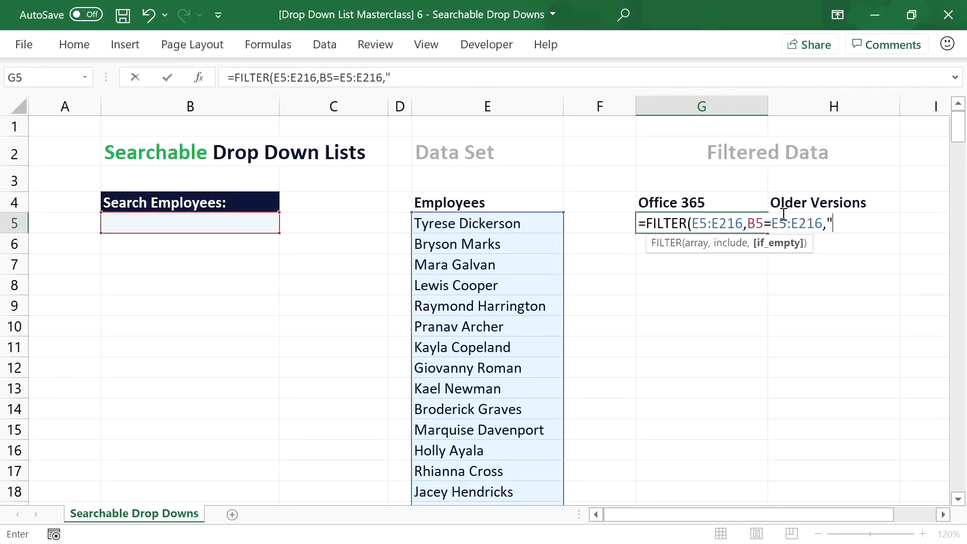
text("No Results")
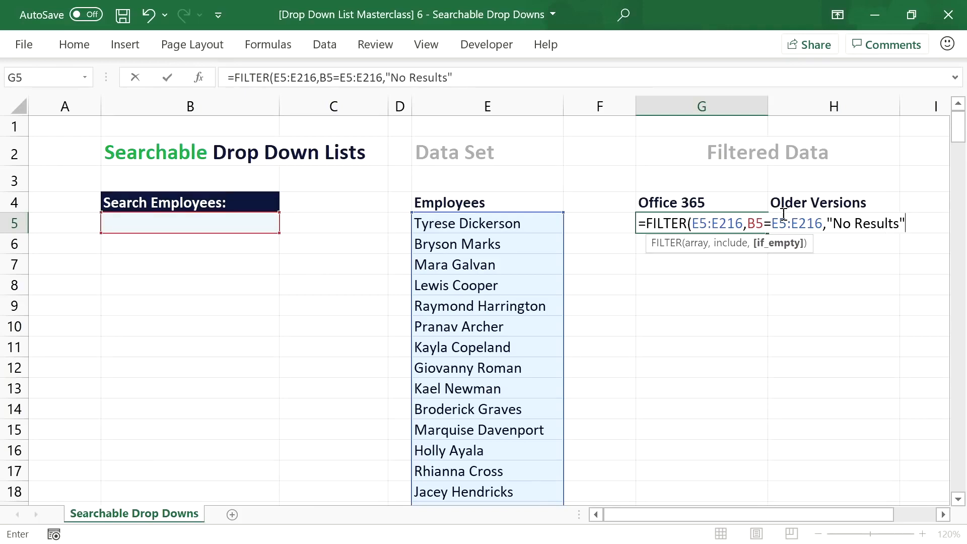
text())
key(Return)
click(754, 220)
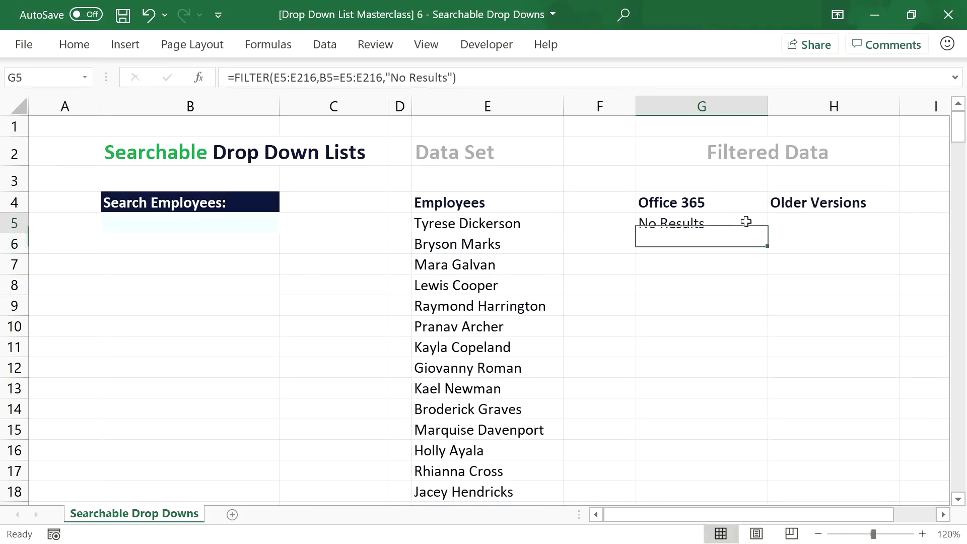
Step: Enter only the first name of the first listed employee in search cell B5 to test the filter
click(266, 223)
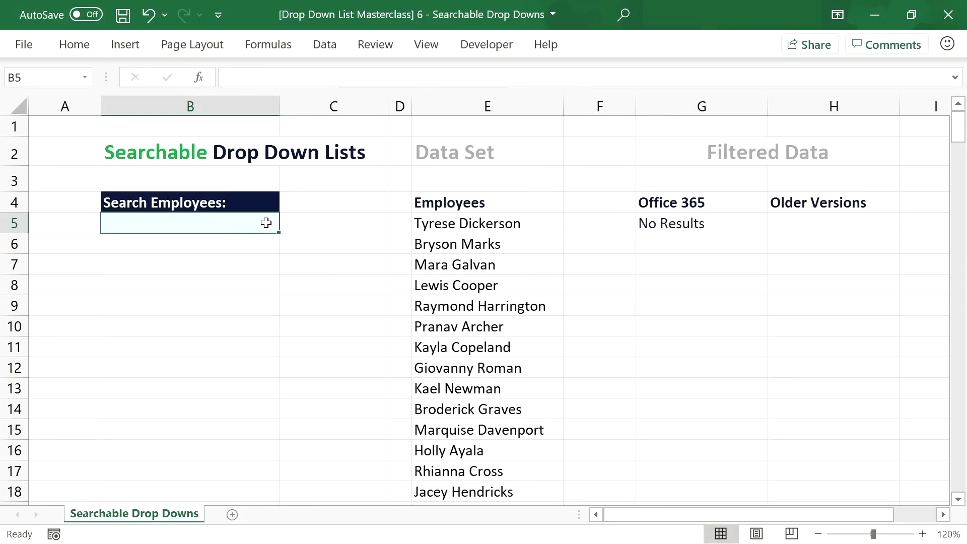
double_click(265, 223)
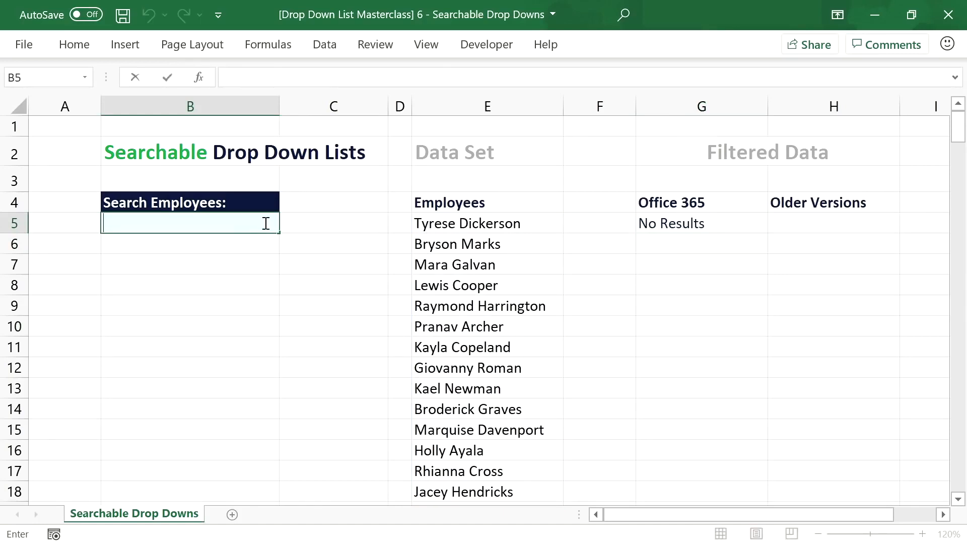
text(Tyre)
key(Return)
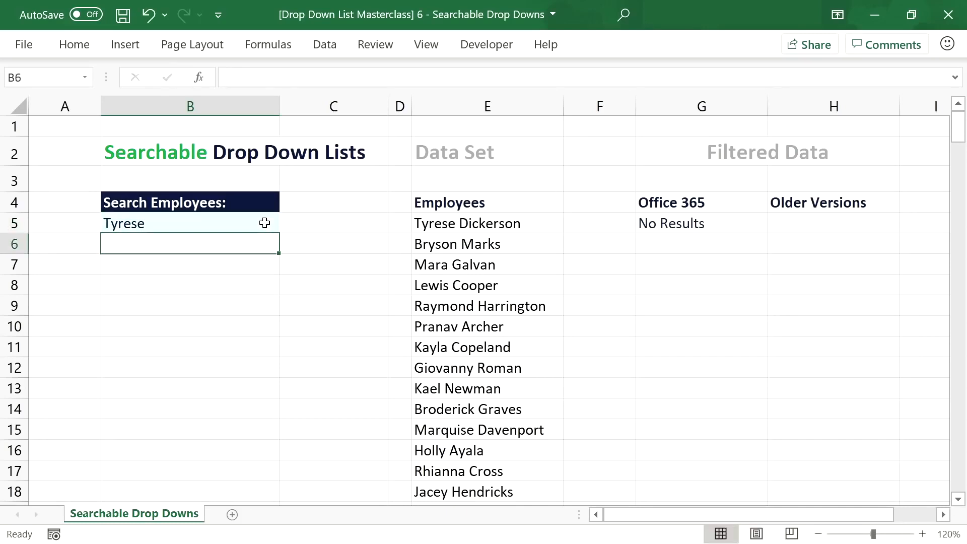
Step: Add the employee's surname to the search entry in B5 and compare the full name with the filtered result in G5
click(265, 223)
double_click(229, 220)
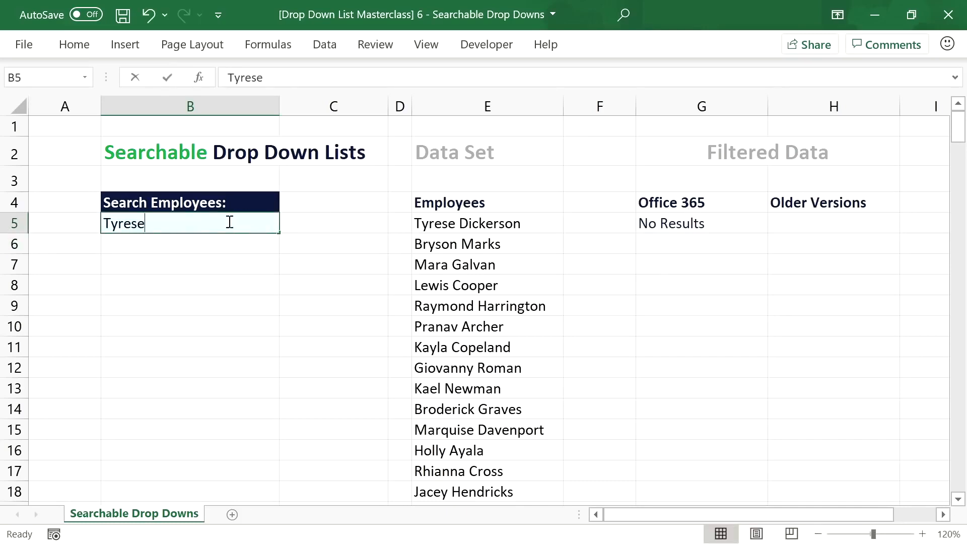
text(Dickerson)
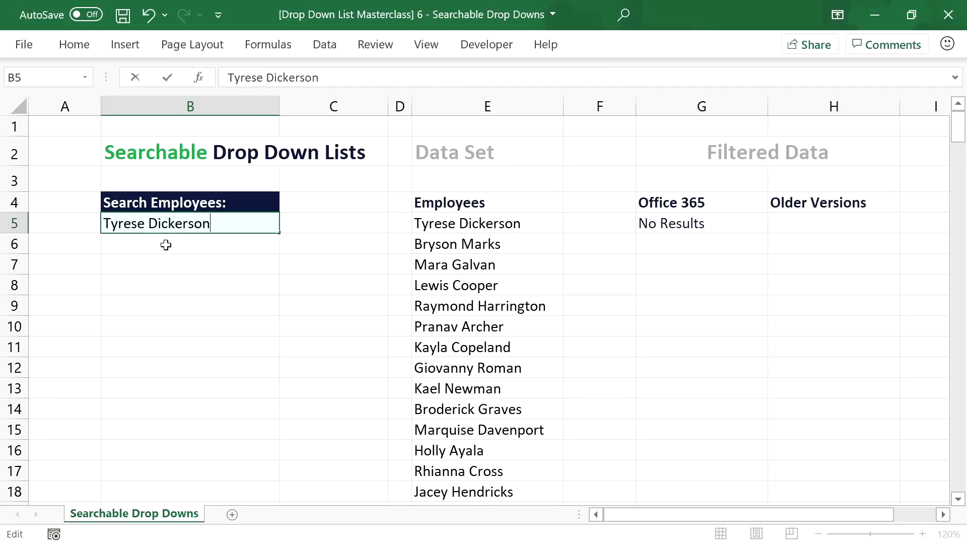
click(166, 245)
click(174, 227)
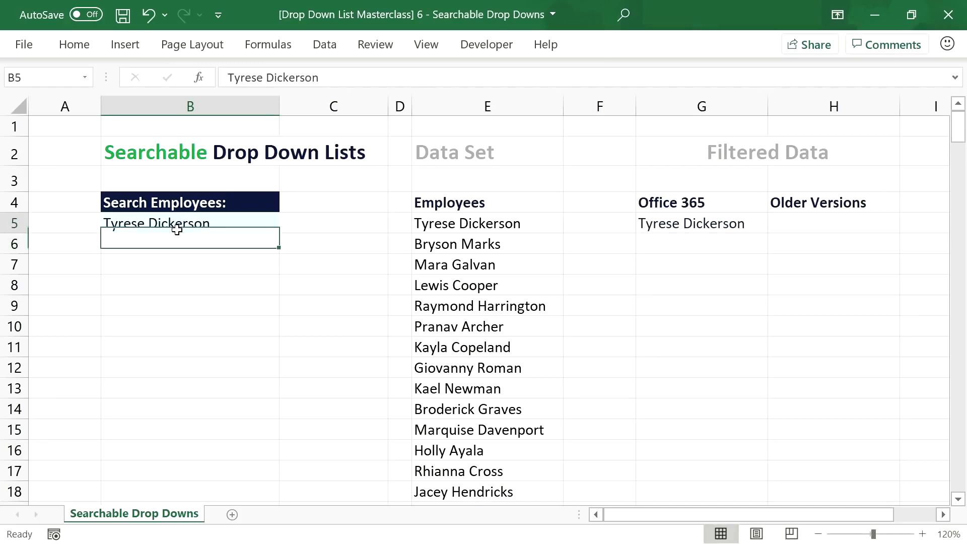
click(496, 217)
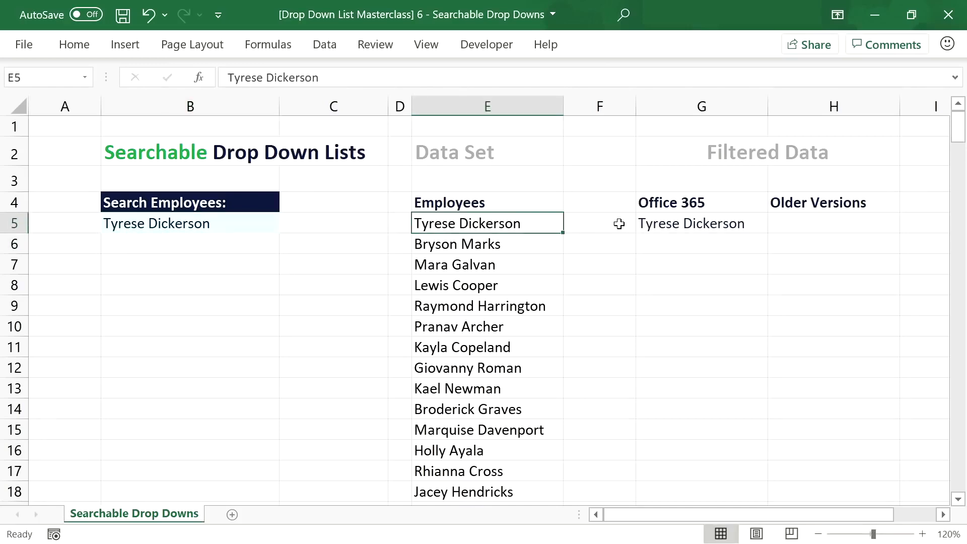
click(644, 224)
Step: Reduce the search entry in B5 to the first three letters of the first listed employee's name
double_click(211, 225)
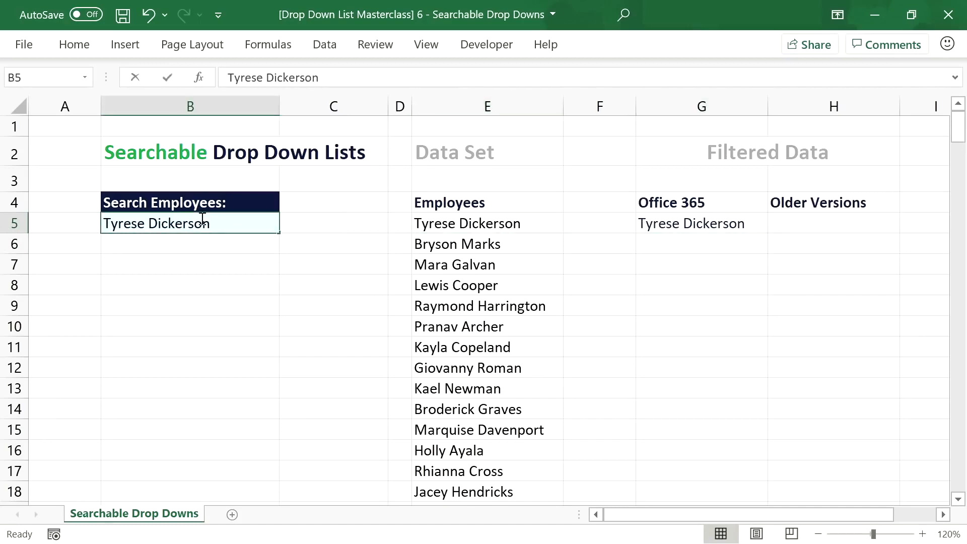
drag(211, 225, 124, 225)
key(BackSpace)
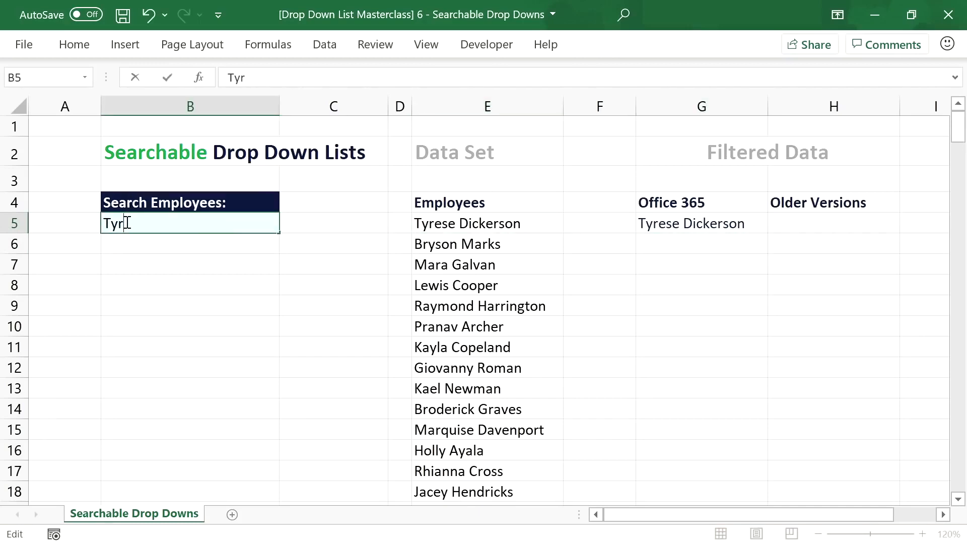
key(Return)
click(129, 226)
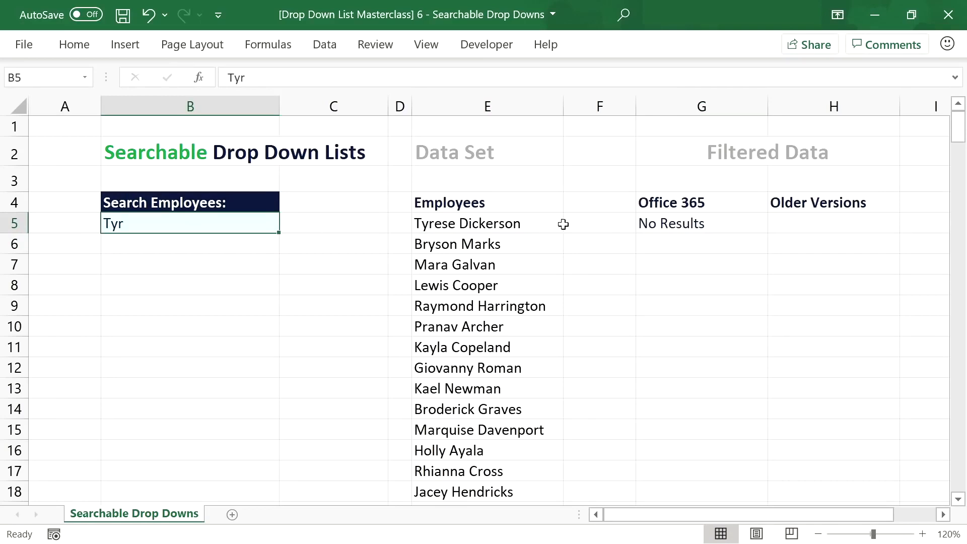
Step: Delete the exact-match FILTER formula from G5
click(655, 223)
drag(474, 74, 226, 77)
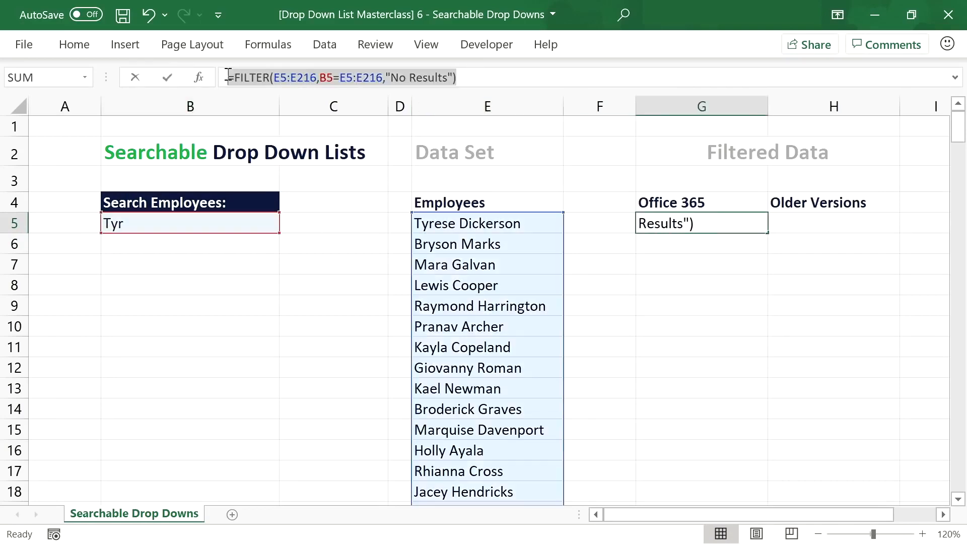
key(Delete)
key(Return)
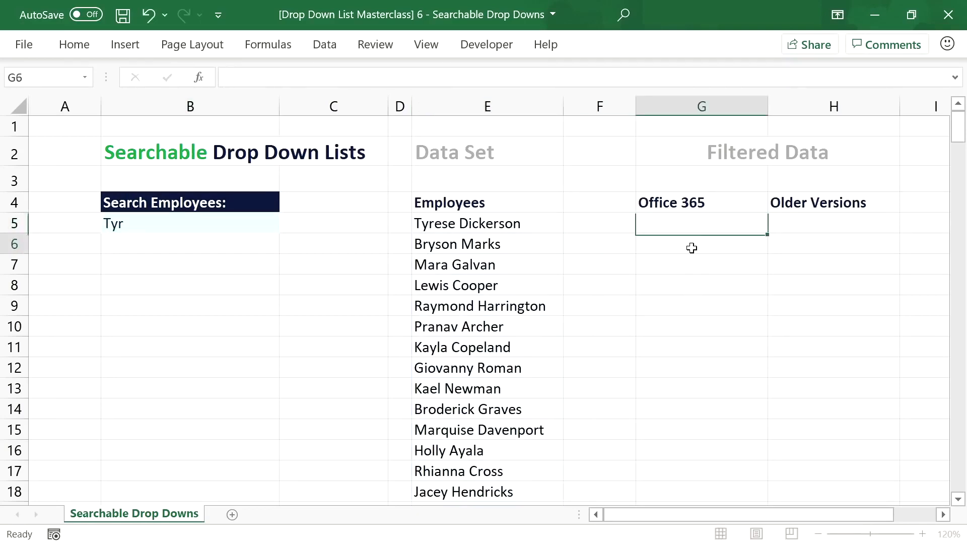
click(686, 223)
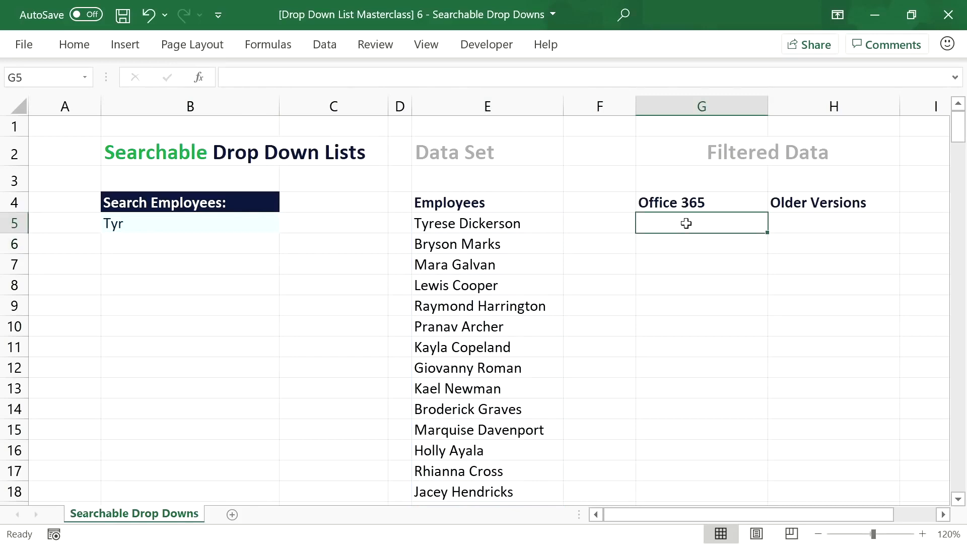
Step: Enter the formula =SEARCH(B5,E5:E216) in G5 to look for the search entry within every employee name
text(=SEARCH()
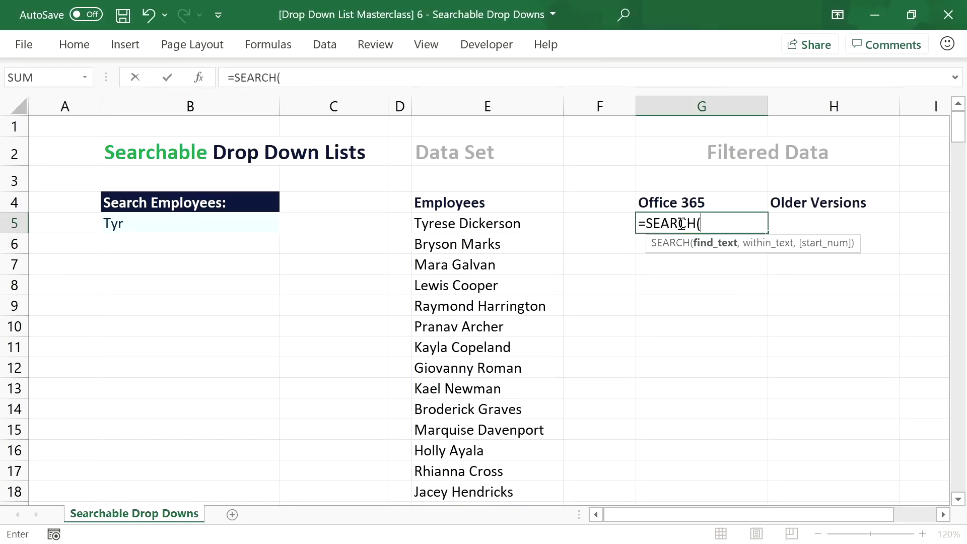
click(252, 222)
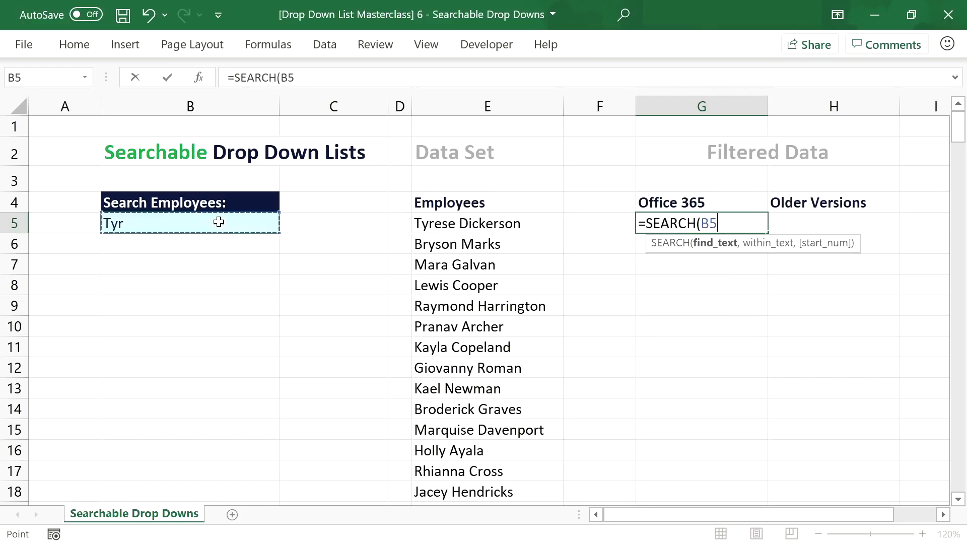
text(,)
click(463, 223)
key(ctrl+shift+Down)
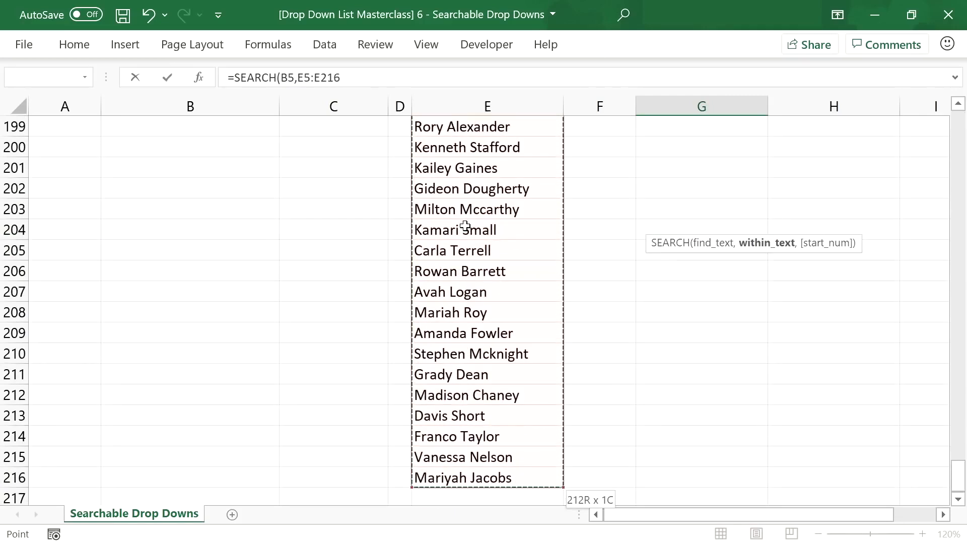
text())
key(Return)
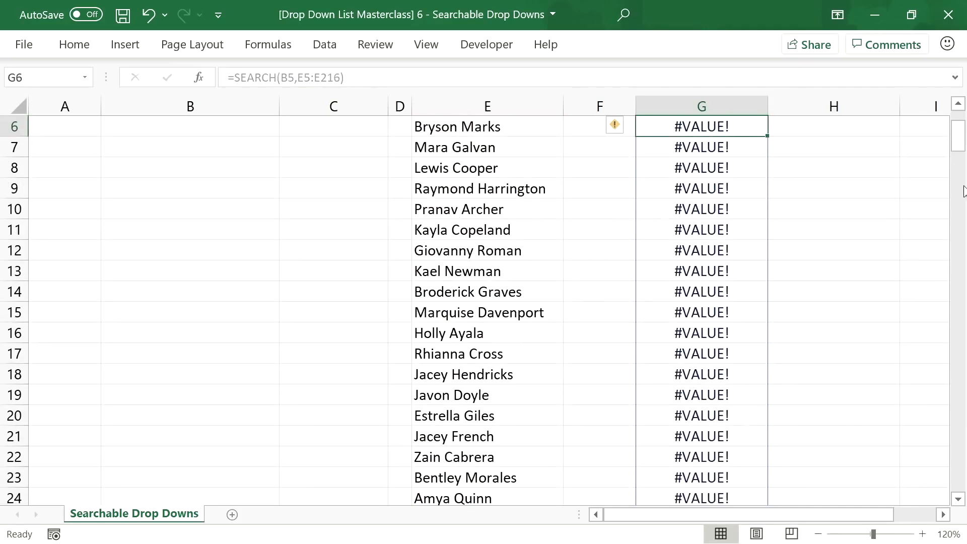
drag(959, 138, 958, 121)
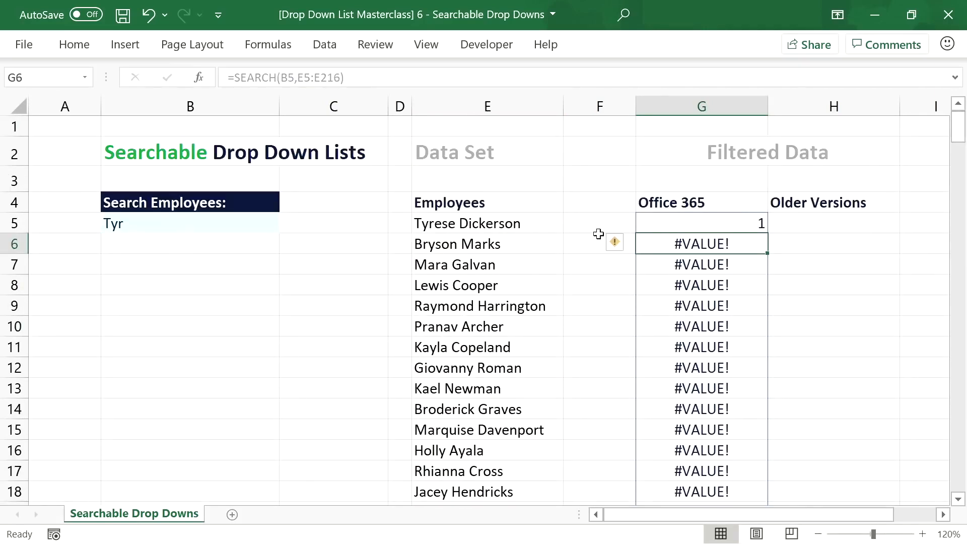
click(724, 224)
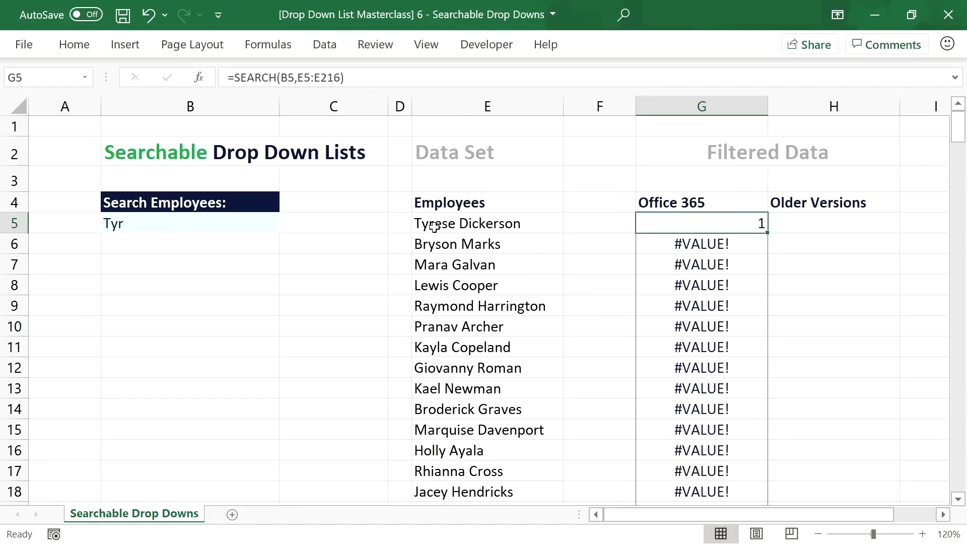
Step: Change the search entry in B5 to "y" and compare the SEARCH results in column G with the employee names
drag(962, 143, 958, 124)
double_click(141, 223)
drag(127, 223, 95, 223)
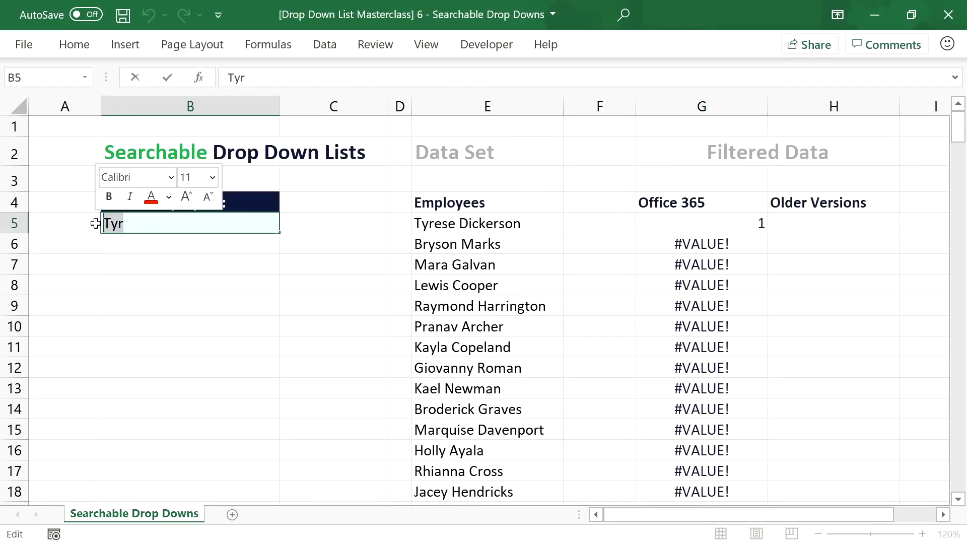
text(y)
key(Return)
click(703, 226)
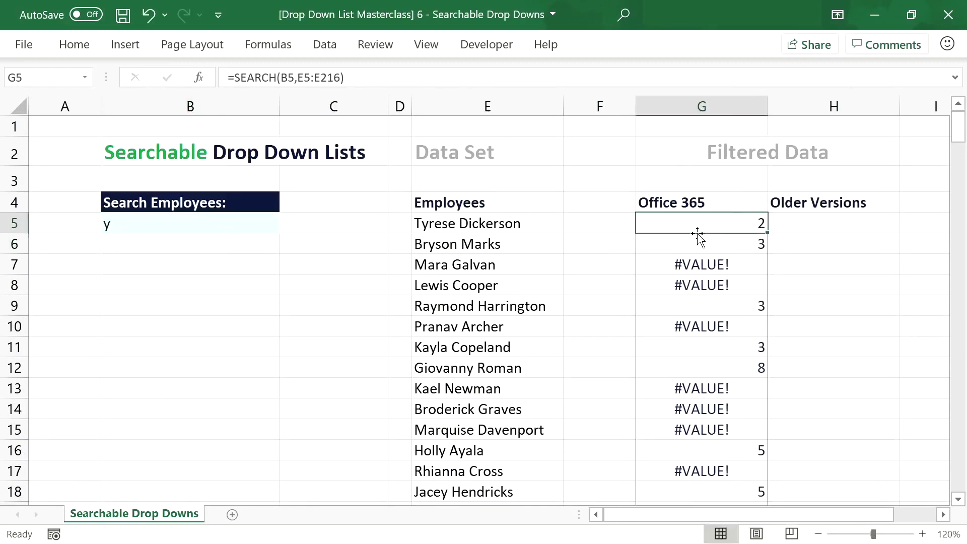
click(685, 247)
click(718, 310)
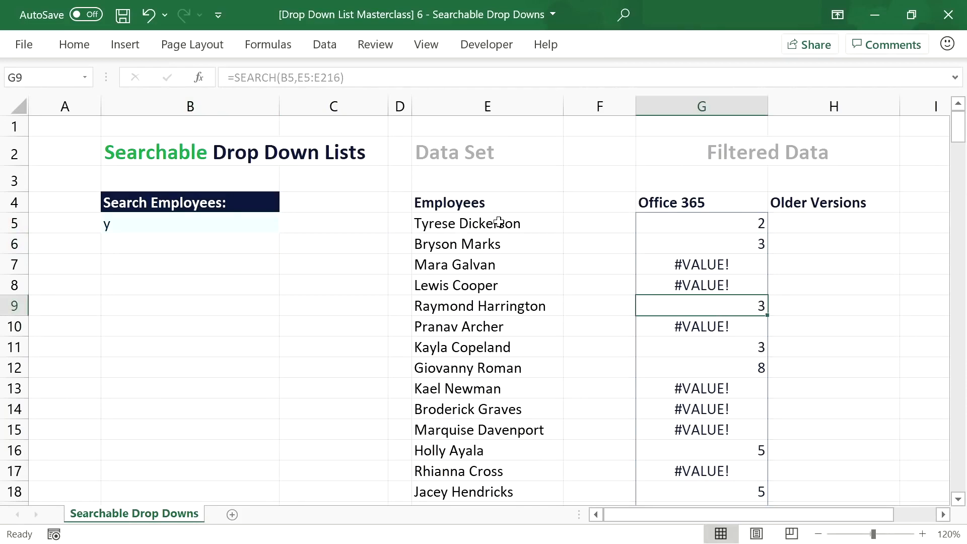
click(685, 266)
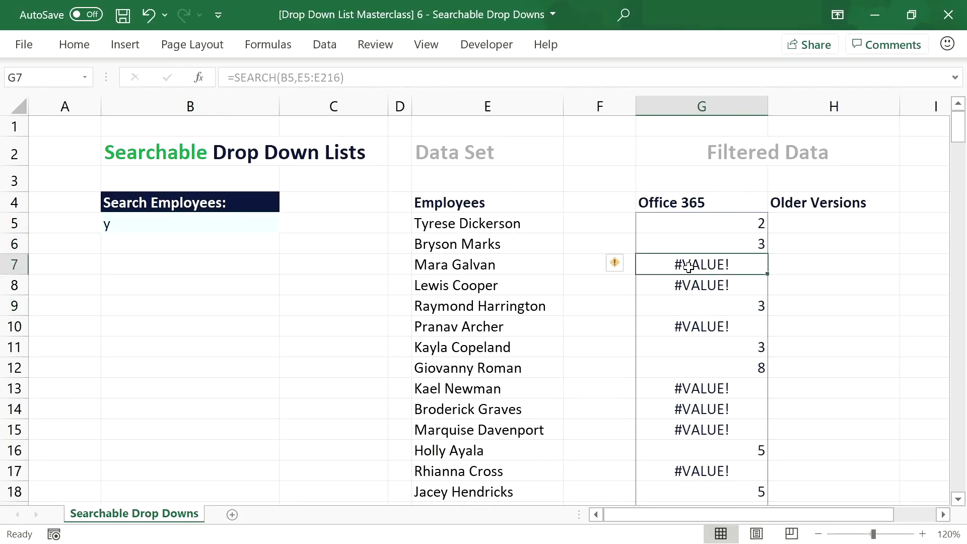
Step: Wrap the SEARCH formula in G5 in ISNUMBER, giving =ISNUMBER(SEARCH(B5,E5:E216))
click(694, 218)
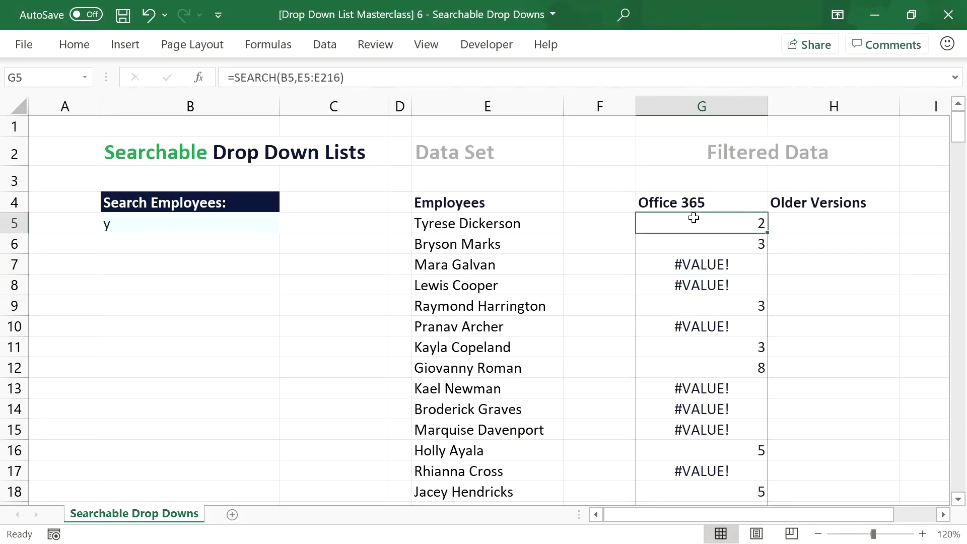
click(238, 77)
text(ISNUMBER()
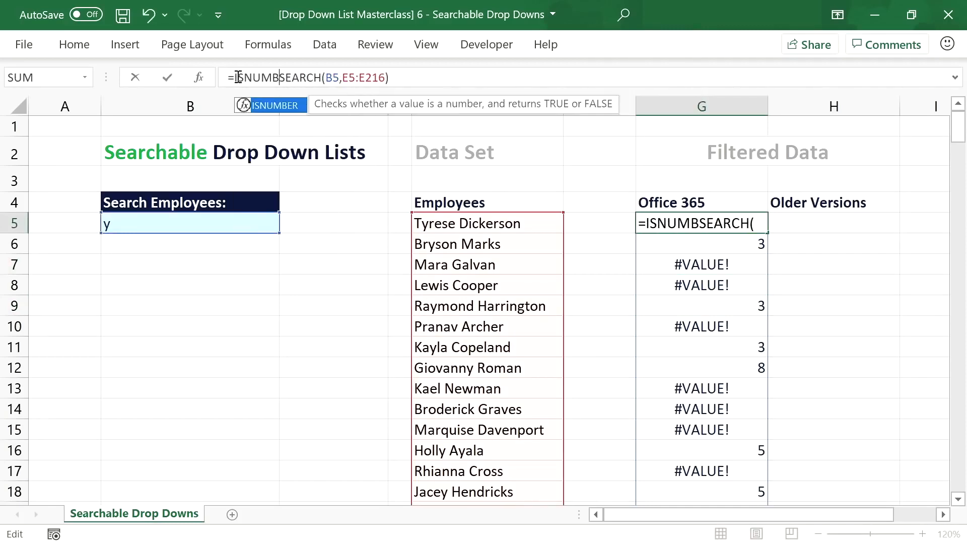
click(418, 77)
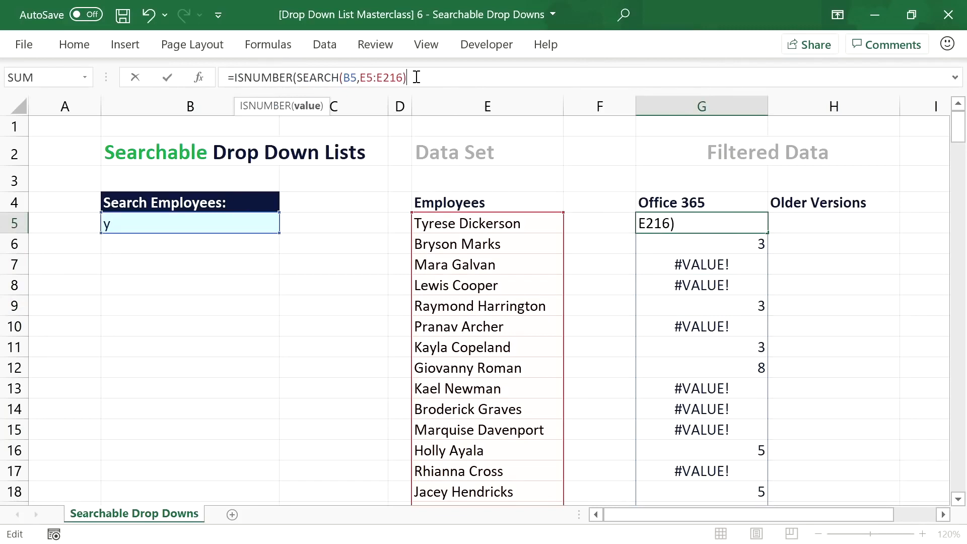
text())
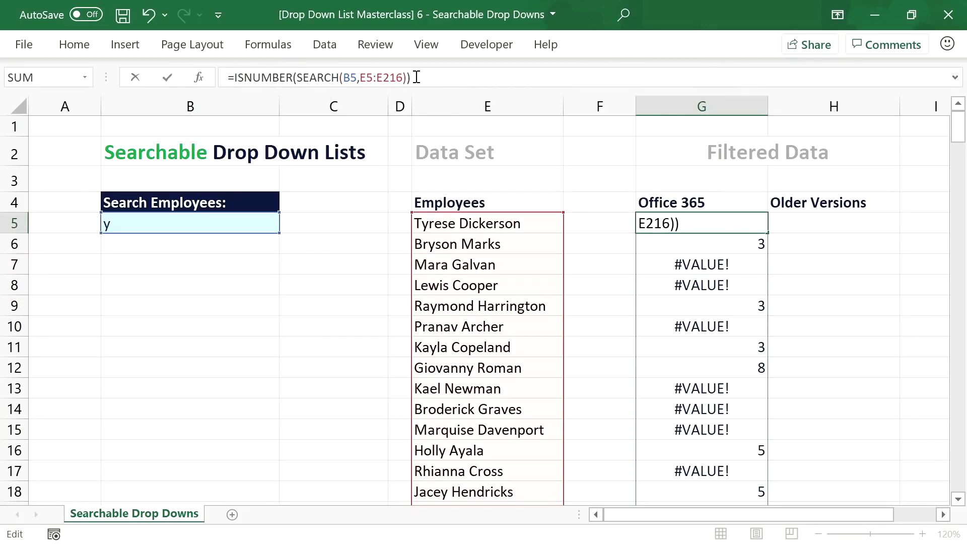
key(Return)
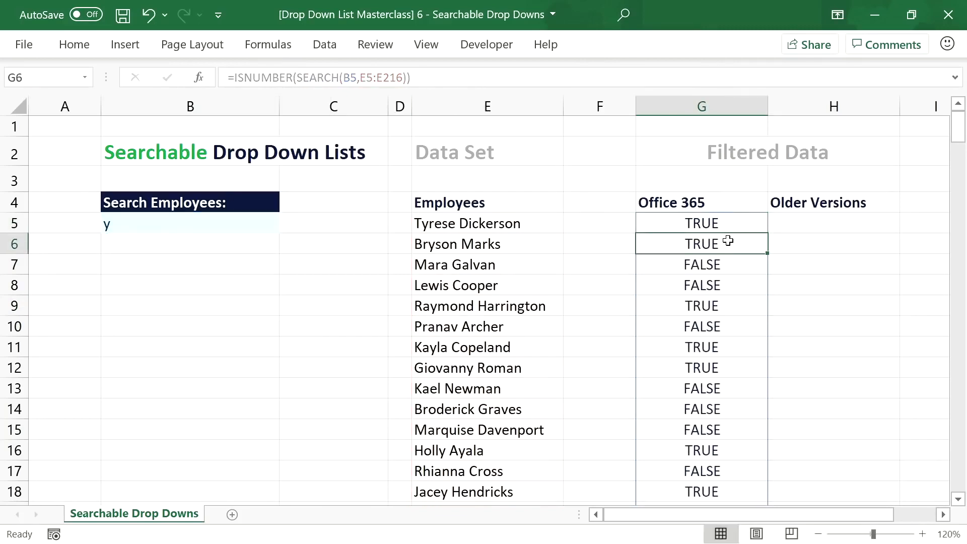
Step: Extend the G5 formula to =FILTER(E5:E216,ISNUMBER(SEARCH(B5,E5:E216)), "No Result") so it lists the matching employees
click(729, 225)
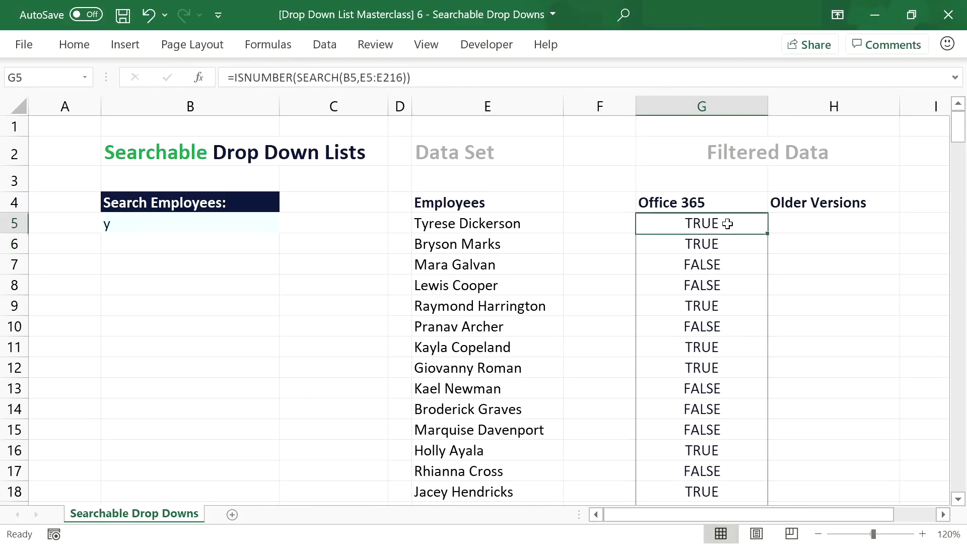
click(423, 81)
click(234, 78)
text(FILTER()
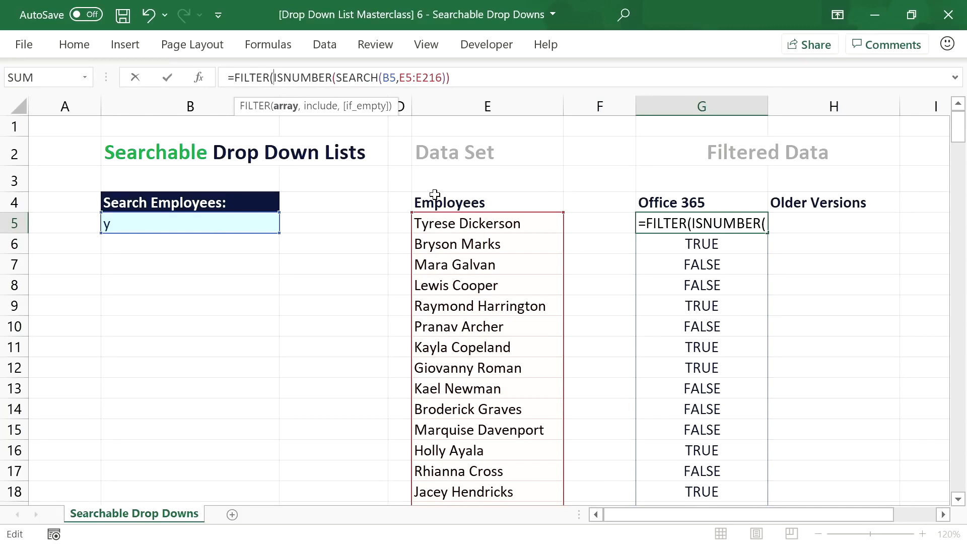
click(463, 225)
key(ctrl+shift+Down)
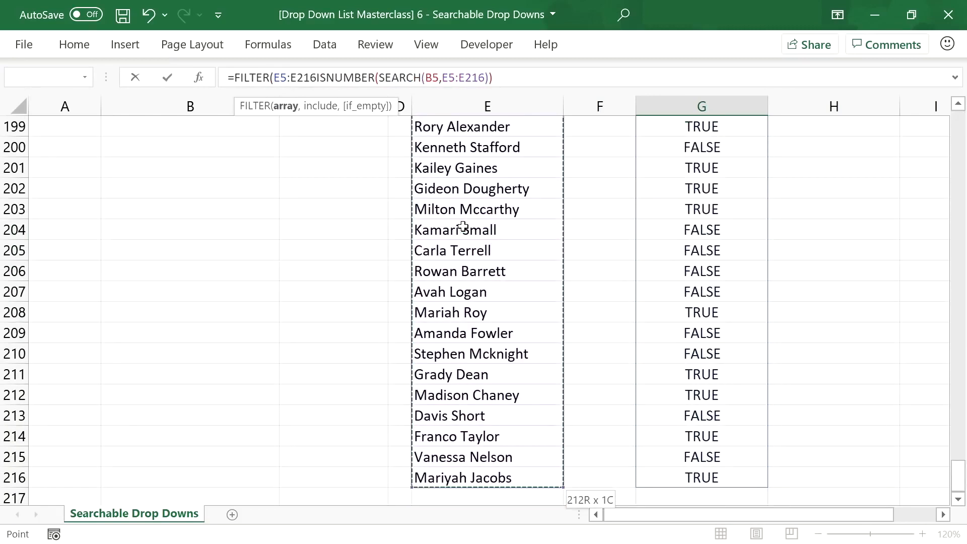
text(,)
click(499, 77)
text(, "No Result)
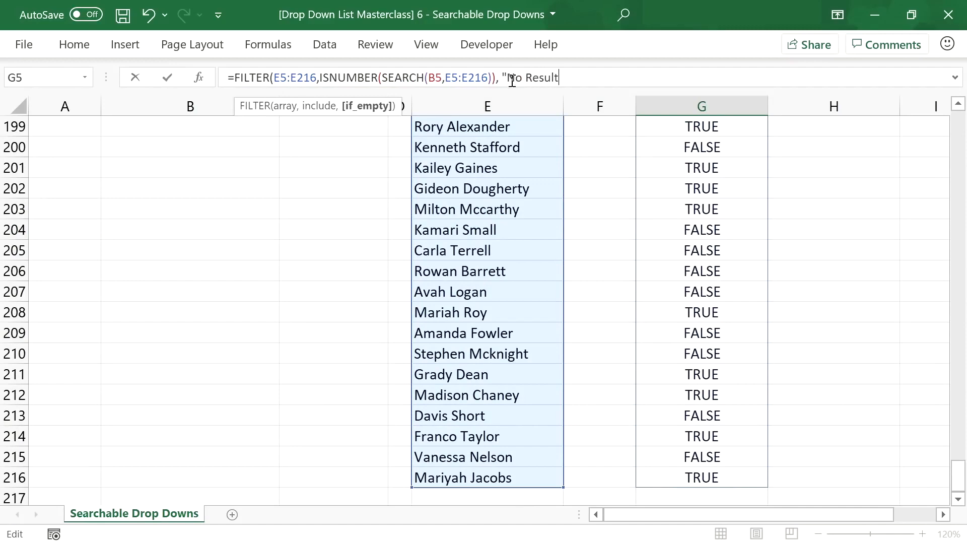
text("))
key(Return)
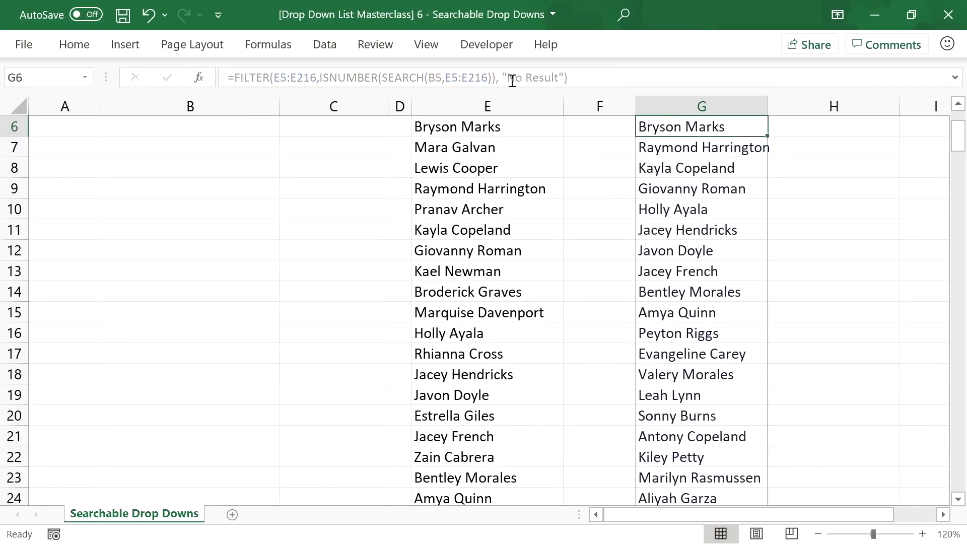
scroll(957, 145, up, 2)
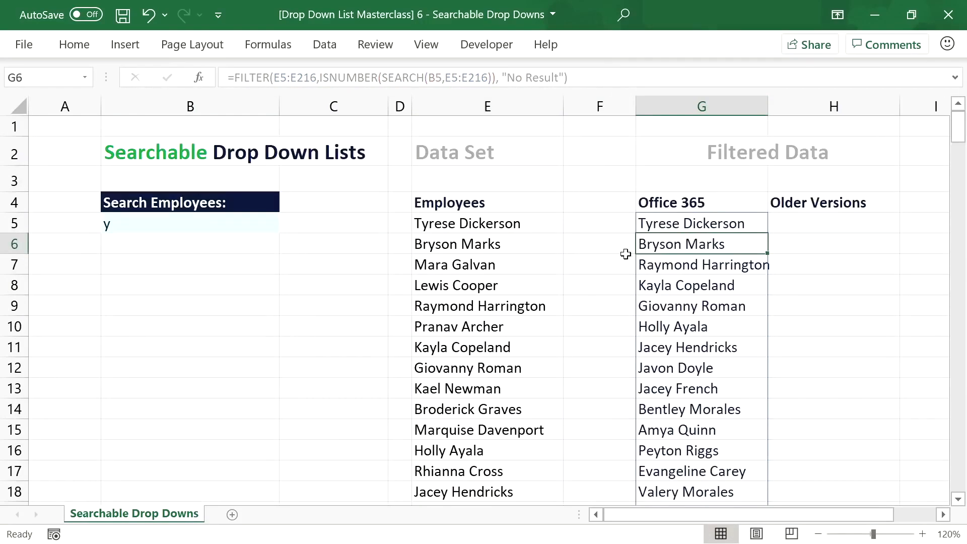
Step: Extend the search entry in B5 to "yr" and check the filtered names in column G
double_click(131, 222)
text(r)
key(Return)
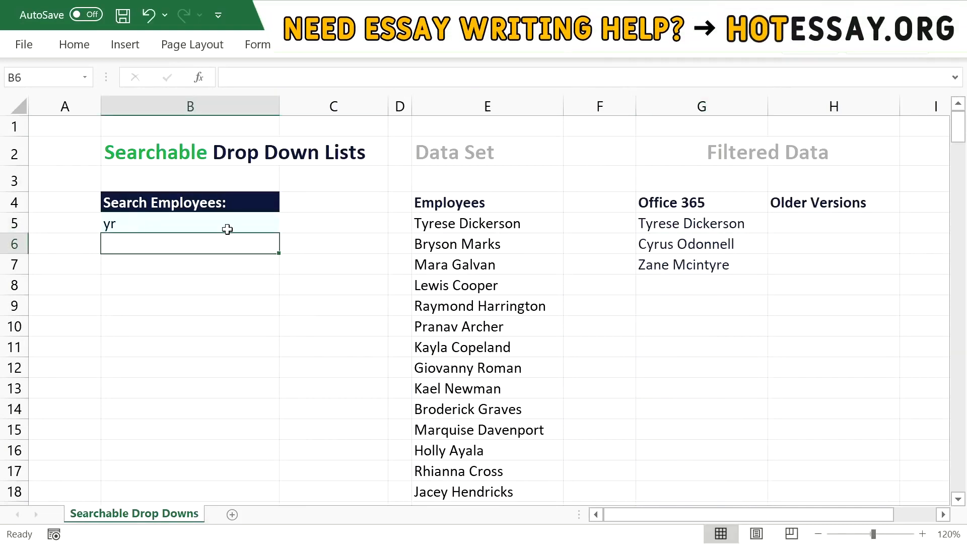
click(673, 262)
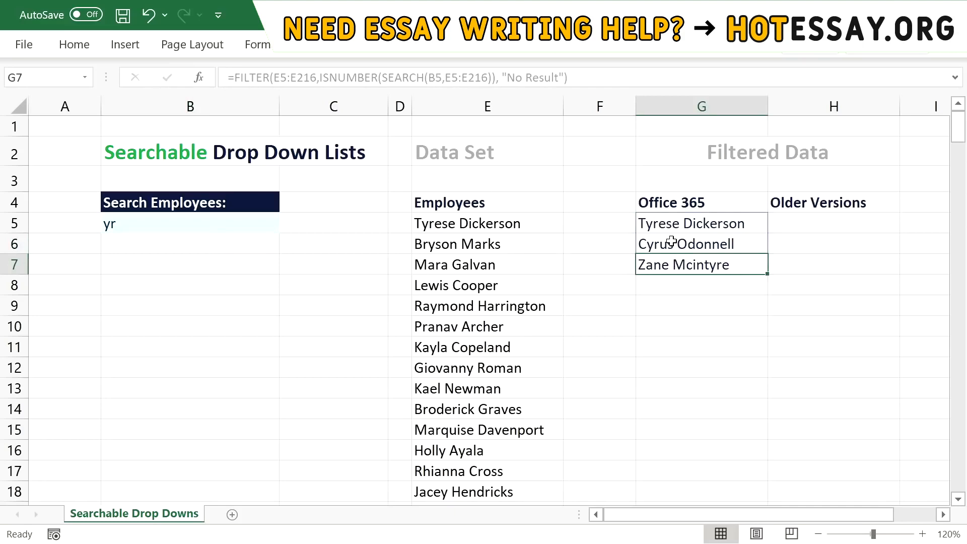
click(672, 225)
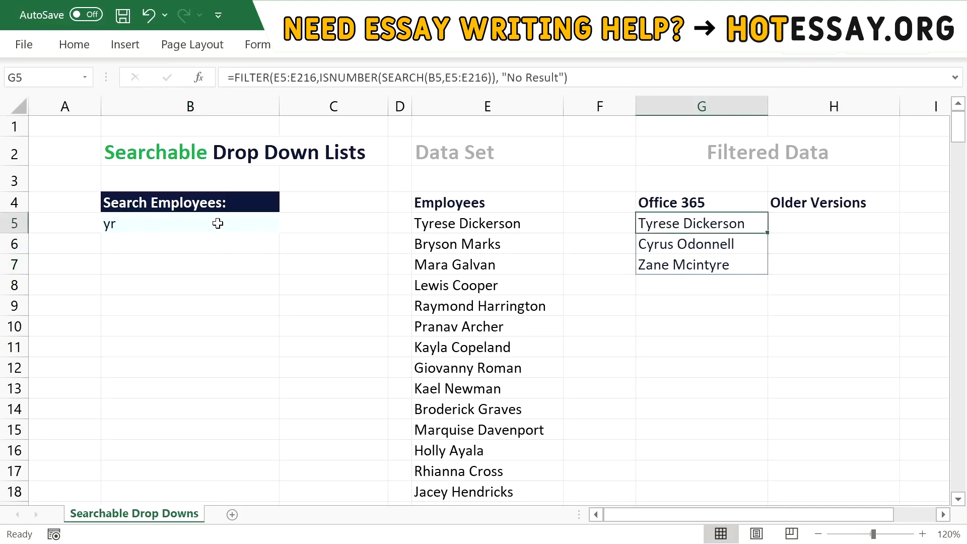
Step: Add List data validation to search cell B5, with its source pointing to the filtered results starting at G5
click(217, 224)
click(326, 49)
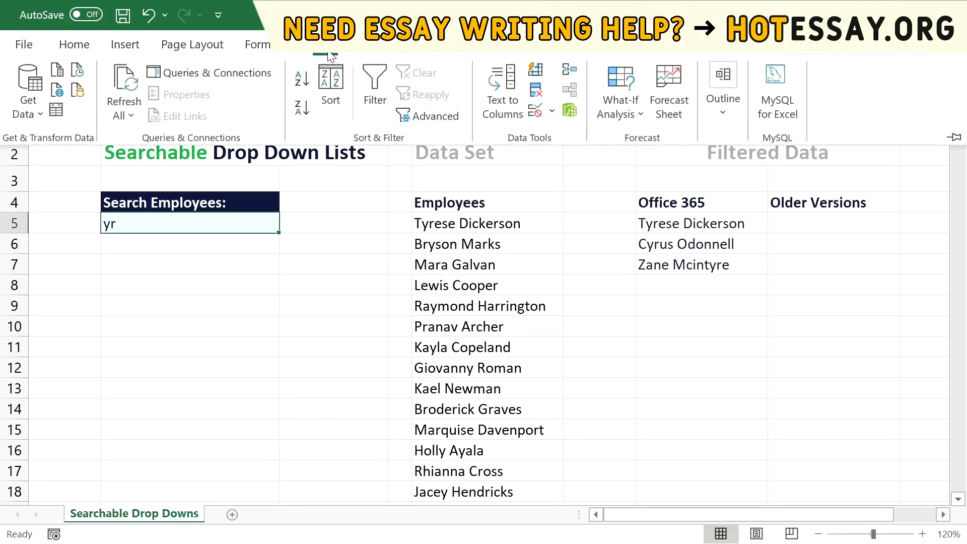
click(536, 112)
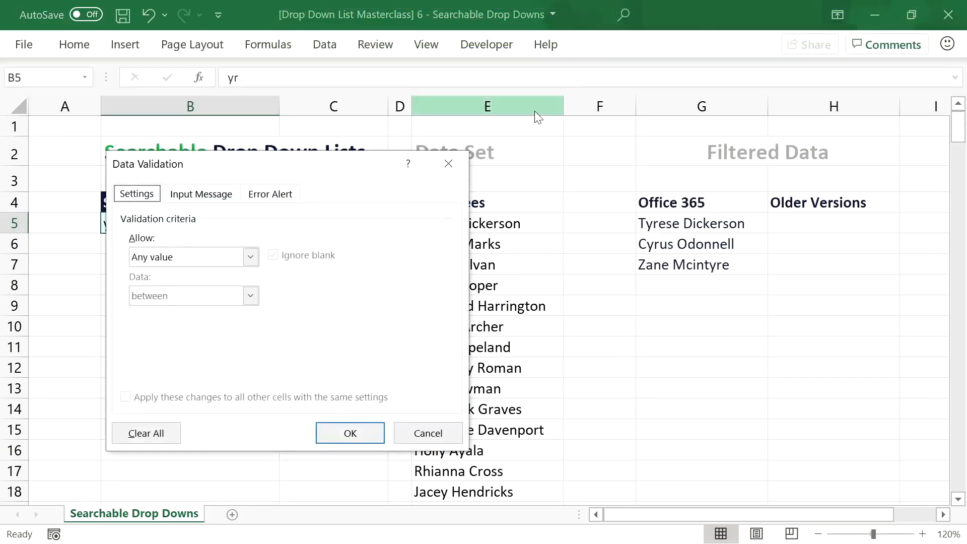
click(210, 256)
click(201, 314)
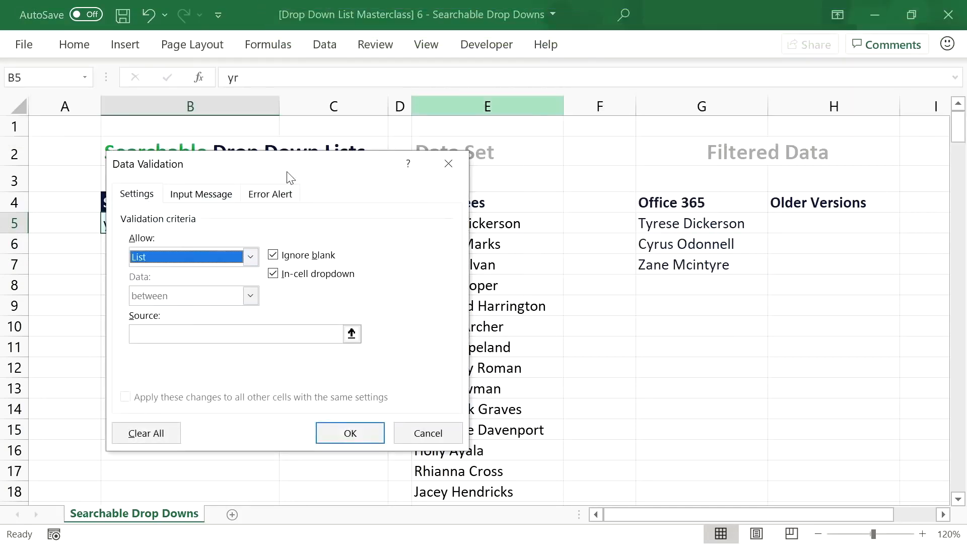
drag(296, 168, 350, 137)
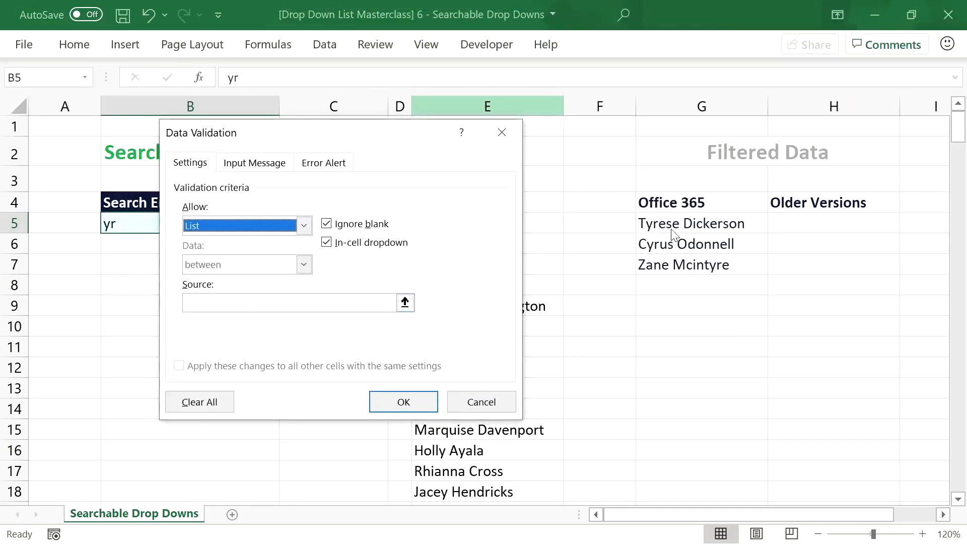
click(212, 304)
text(=)
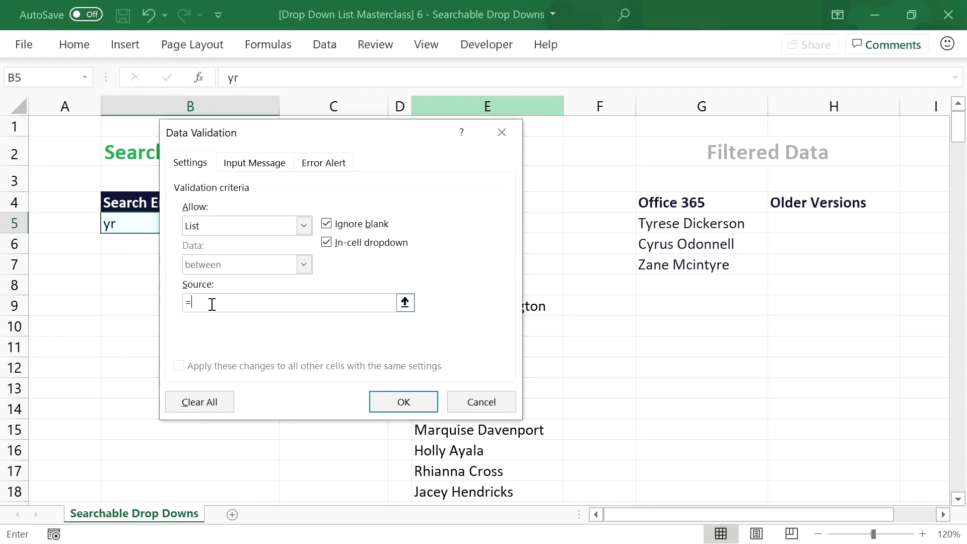
click(675, 223)
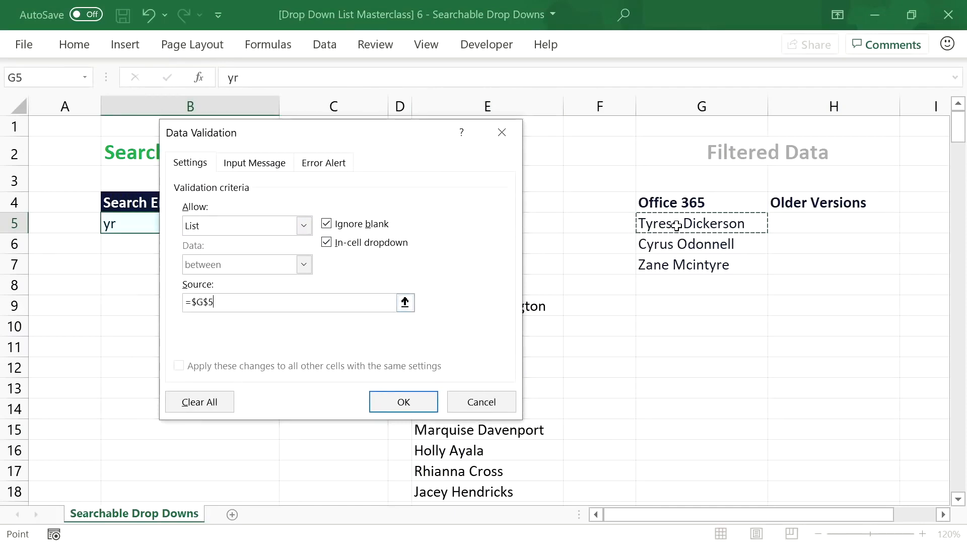
click(226, 303)
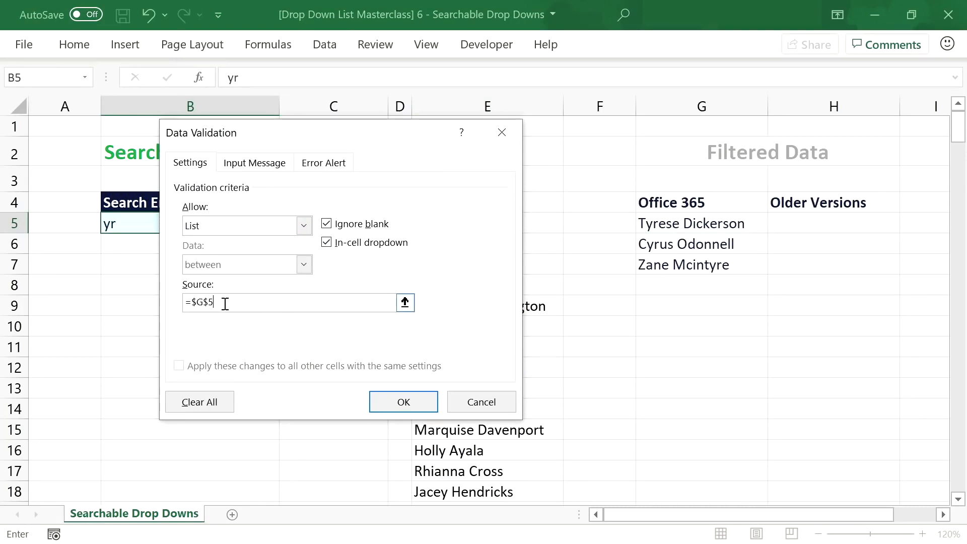
click(403, 402)
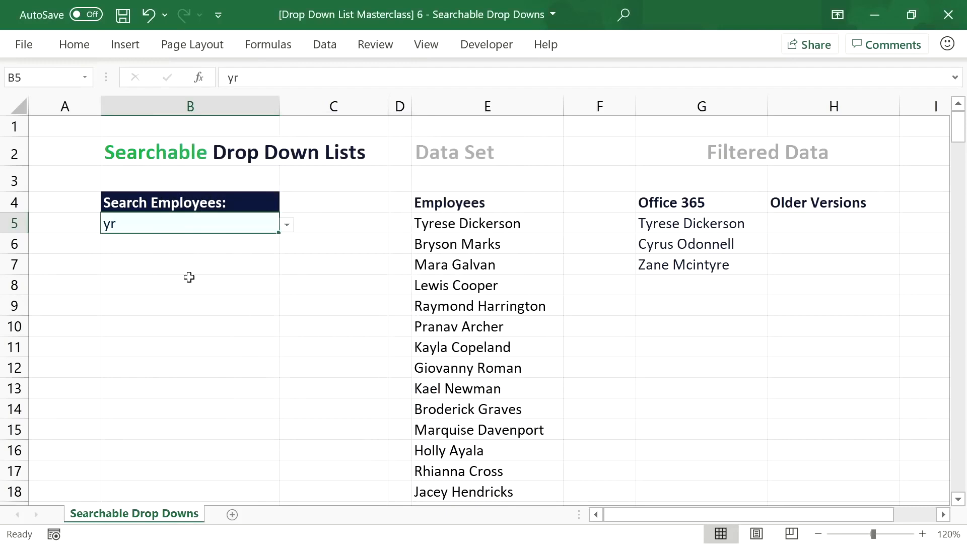
Step: Try to re-enter "yr" in B5 and open its drop-down list
double_click(228, 226)
key(BackSpace)
key(BackSpace)
text(yr)
click(289, 228)
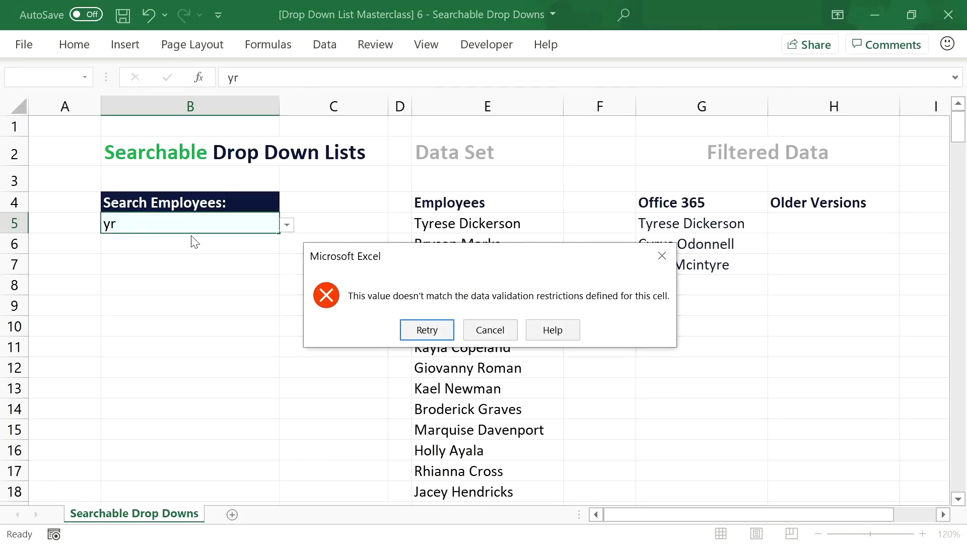
click(483, 331)
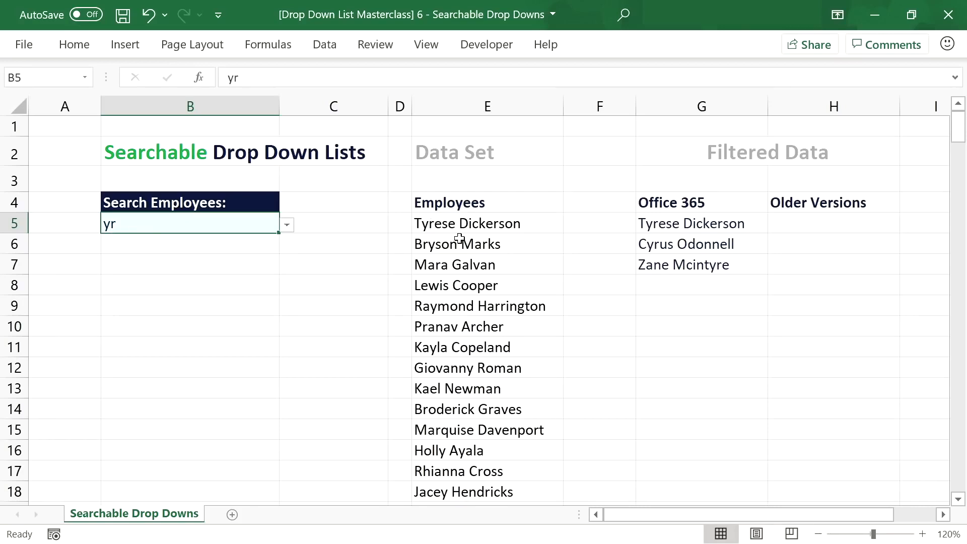
Step: Turn off the error alert for invalid data in the data validation of search cell B5
click(325, 44)
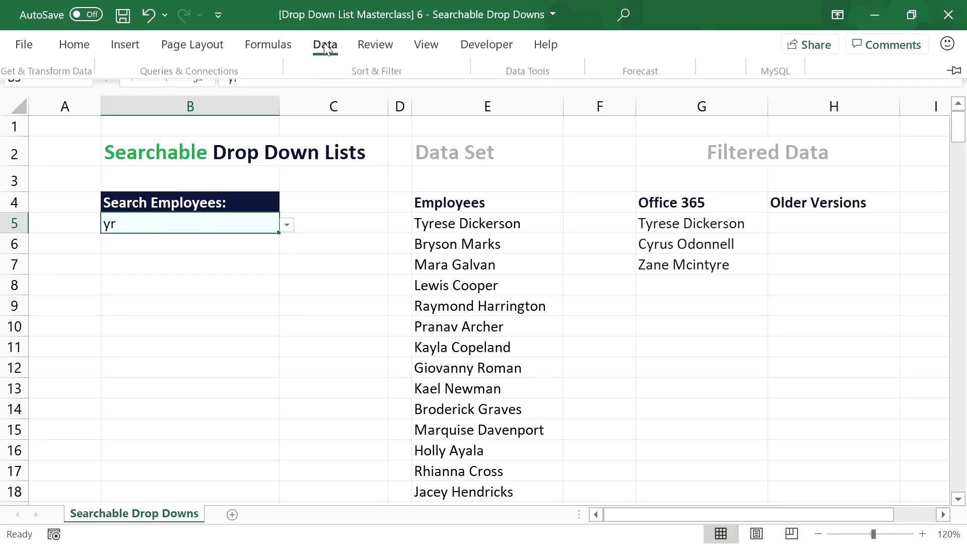
click(536, 91)
click(324, 163)
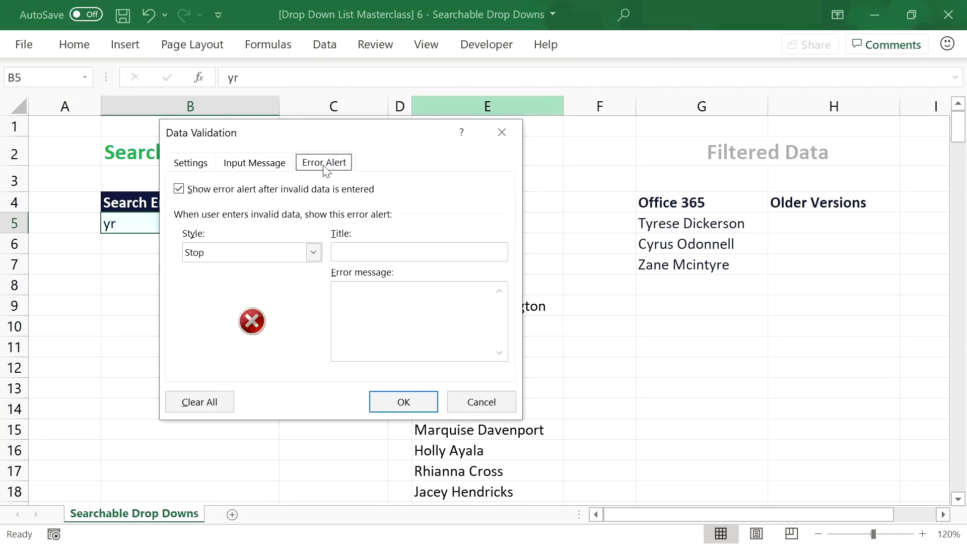
click(180, 189)
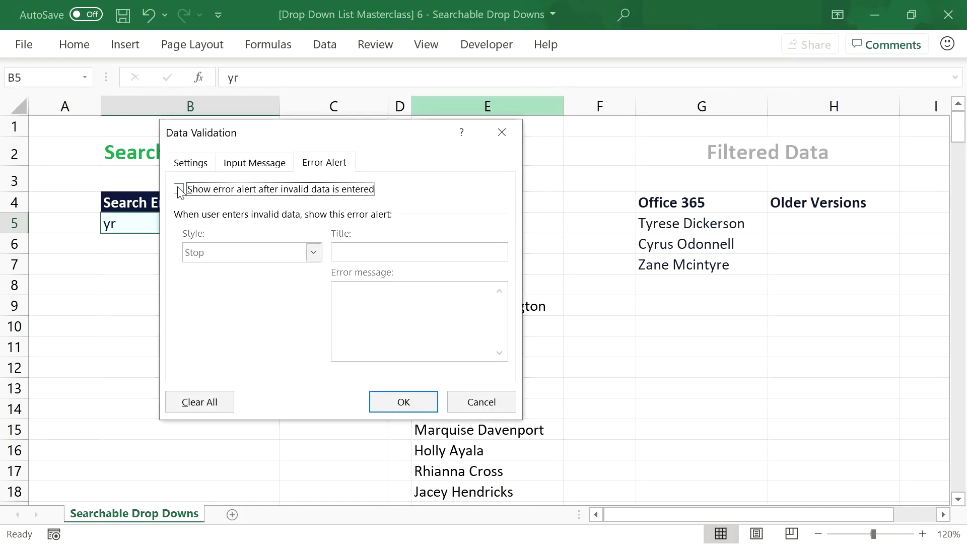
click(400, 402)
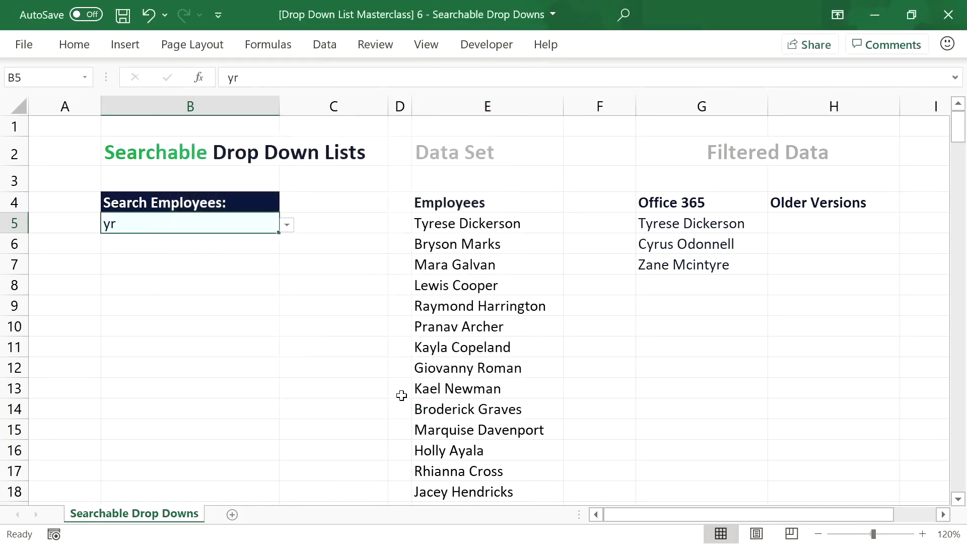
Step: Re-enter "yr" in B5 and check the employee names offered in its drop-down list
double_click(134, 220)
key(BackSpace)
key(BackSpace)
text(yr)
click(288, 226)
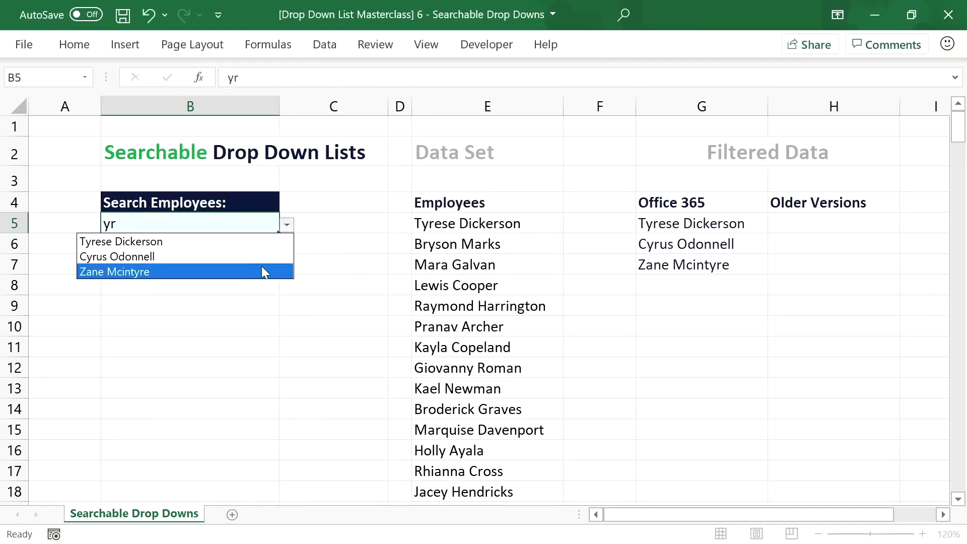
click(246, 228)
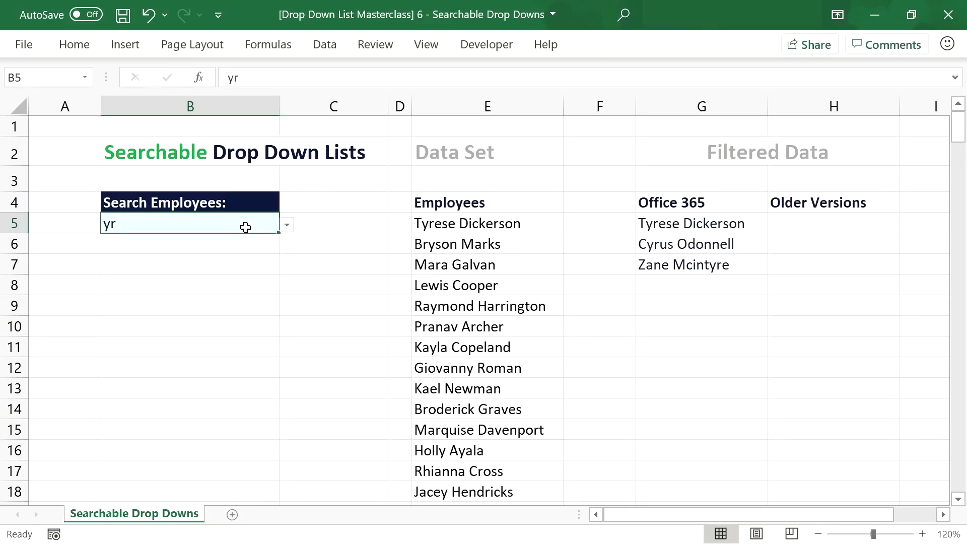
Step: Replace the B5 search entry with "ab" and check the names in its drop-down list
key(BackSpace)
text(ab)
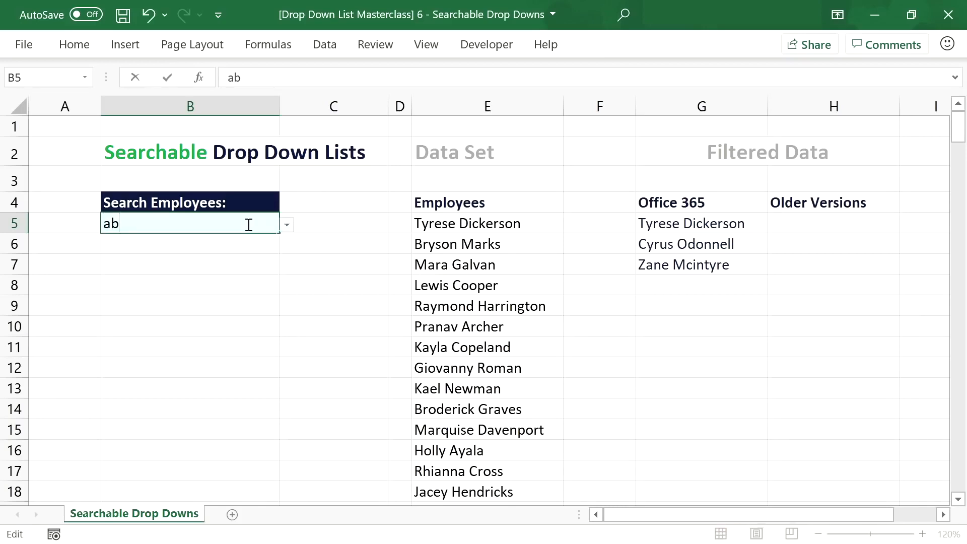
click(286, 225)
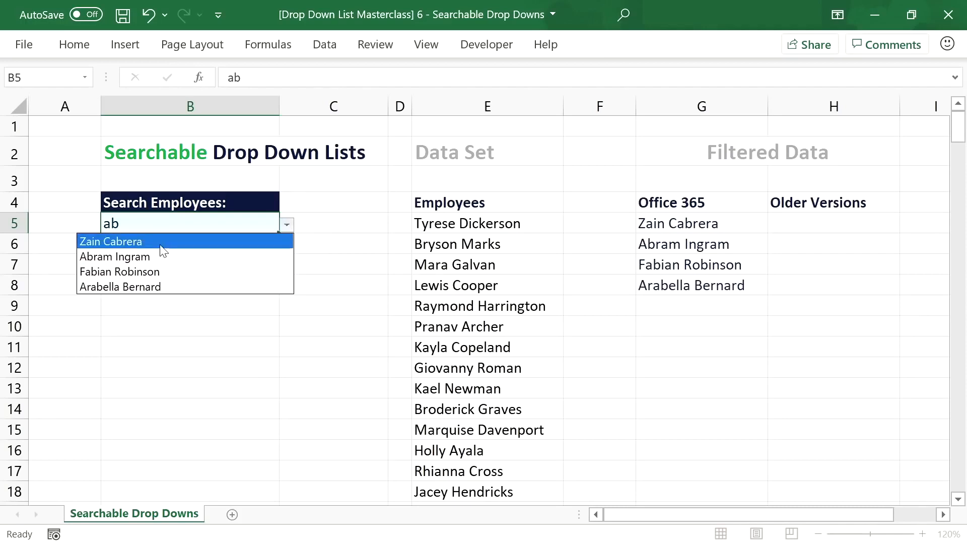
click(190, 216)
Step: Shorten the B5 search entry to "a" and browse the longer drop-down list
double_click(192, 220)
key(BackSpace)
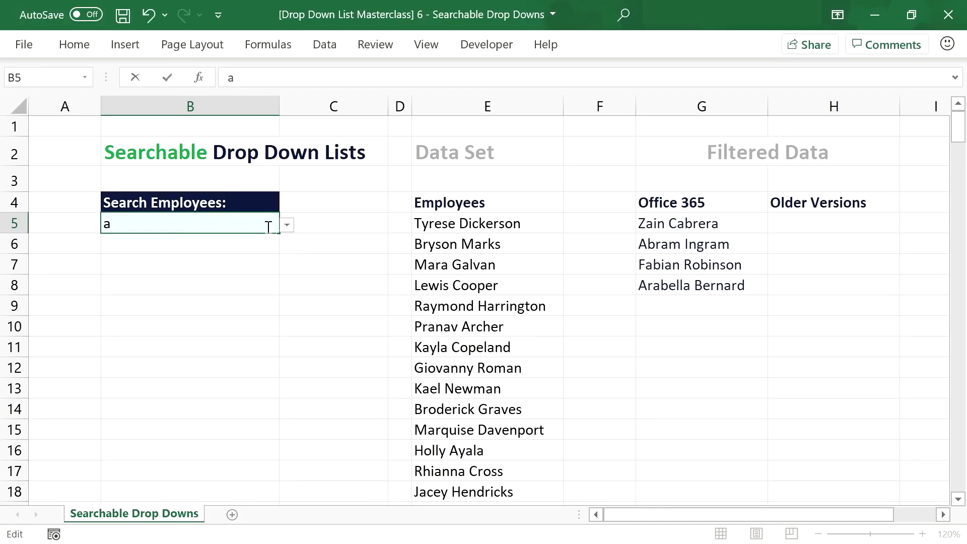
click(287, 225)
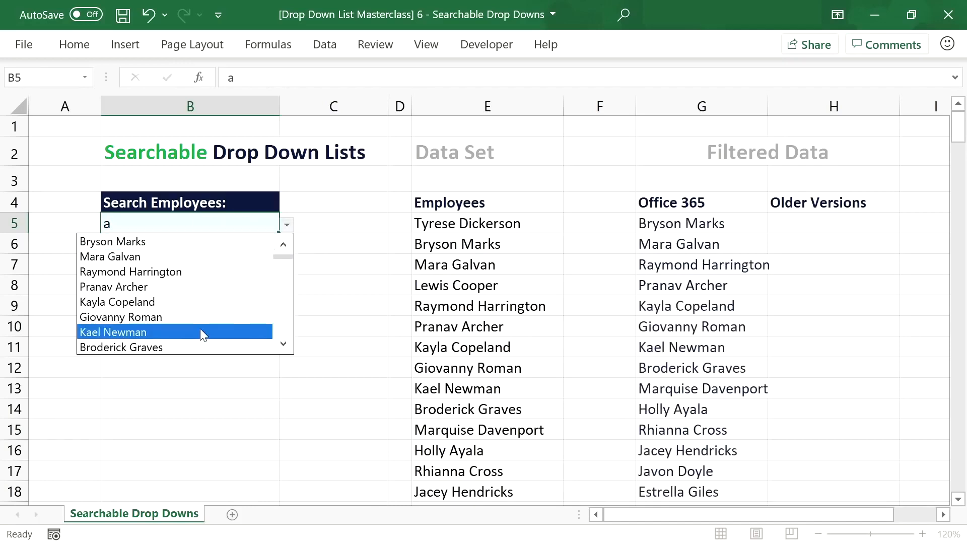
mouse_move(287, 267)
mouse_down()
mouse_move(287, 307)
mouse_move(281, 252)
mouse_up()
Step: Clear the search entry from B5
click(182, 219)
double_click(180, 220)
key(BackSpace)
key(Return)
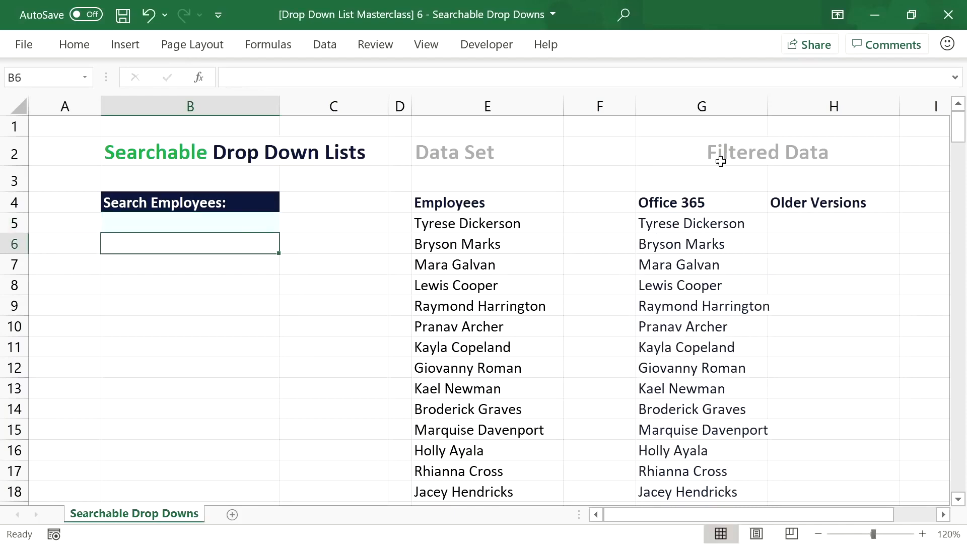
Step: Widen column G to fit the filtered names and narrow the empty column F
drag(768, 108, 803, 109)
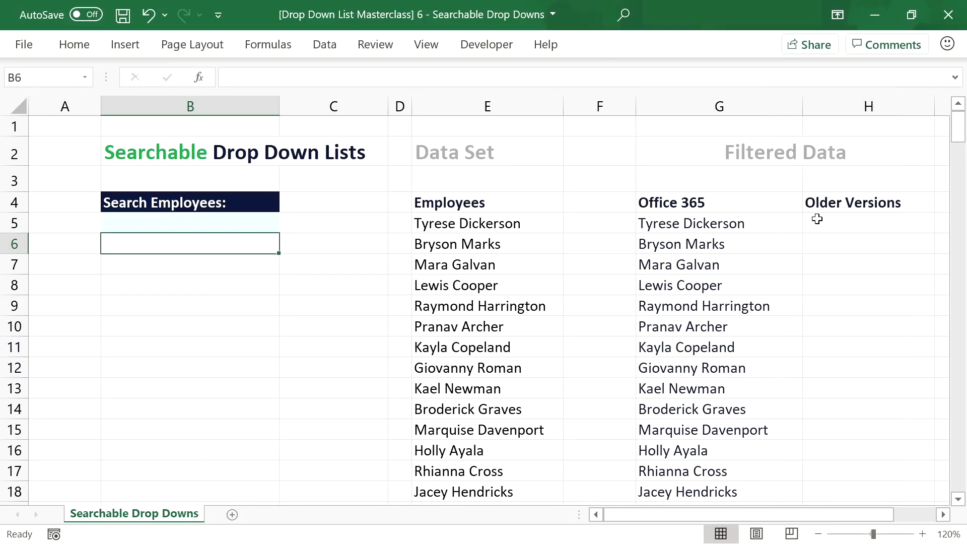
click(768, 228)
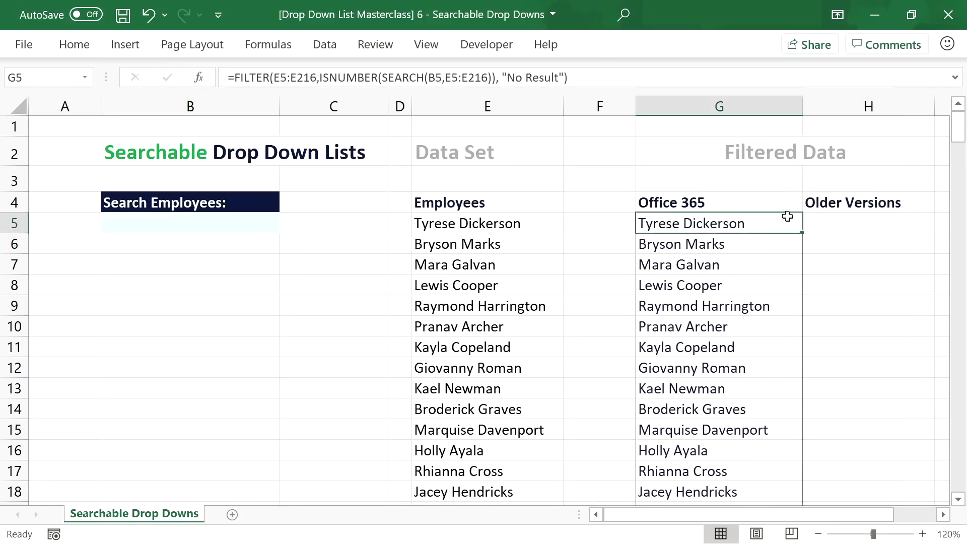
drag(636, 106, 605, 107)
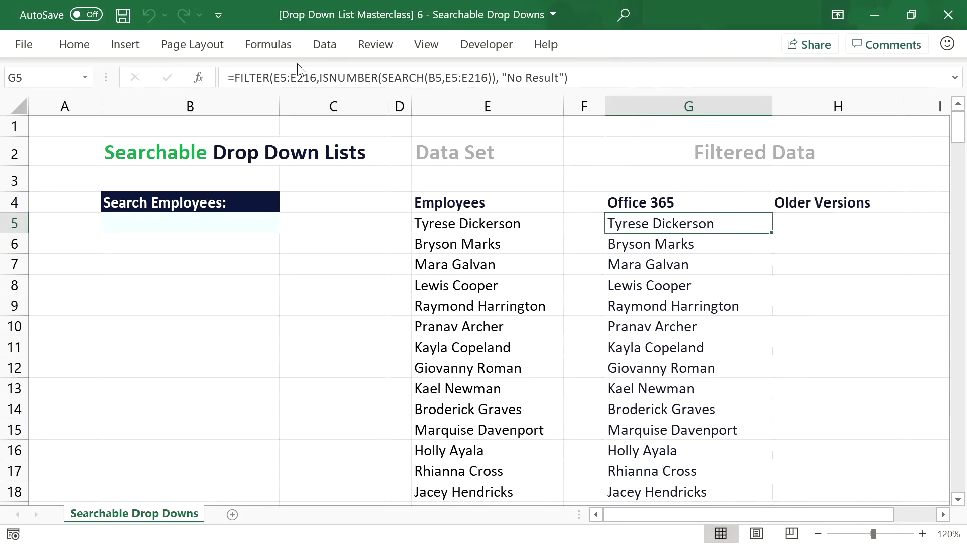
Step: Copy the ISNUMBER(SEARCH(B5,E5:E216)) part of the G5 formula and start a formula in D5 with it
drag(318, 78, 497, 79)
key(ctrl+c)
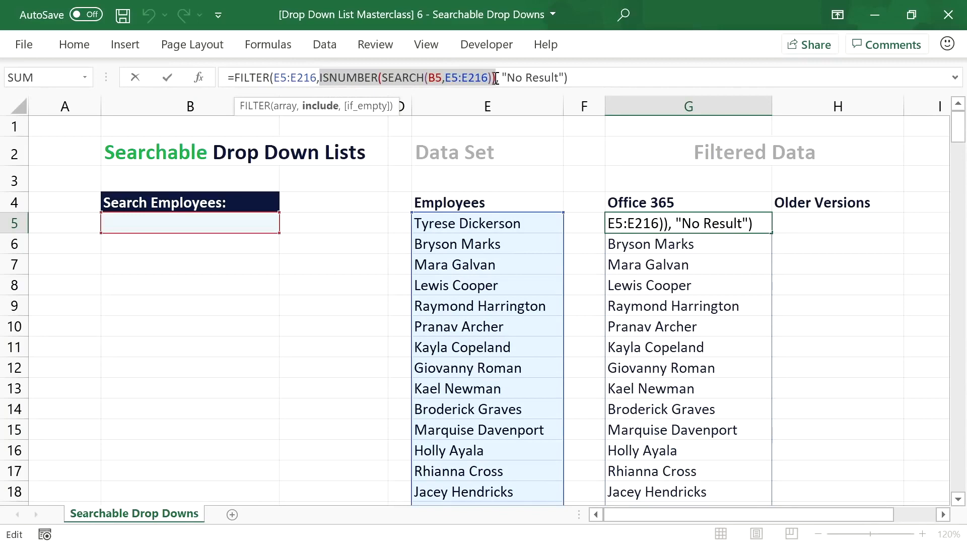
key(Escape)
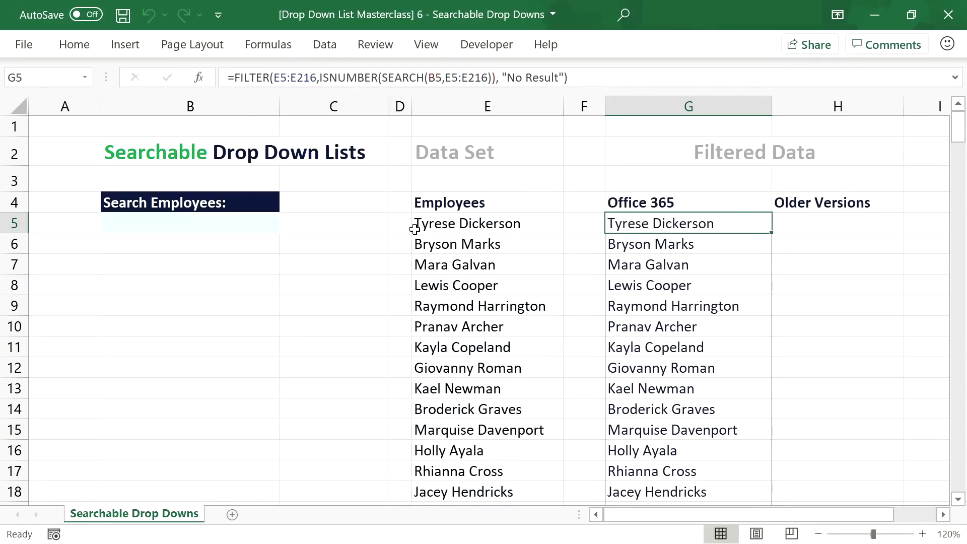
click(398, 224)
click(372, 82)
text(=)
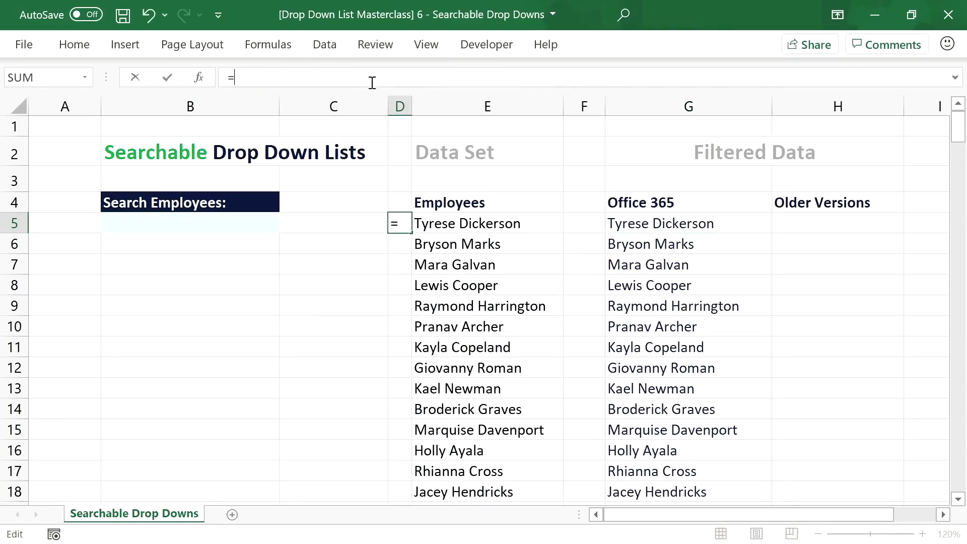
key(ctrl+v)
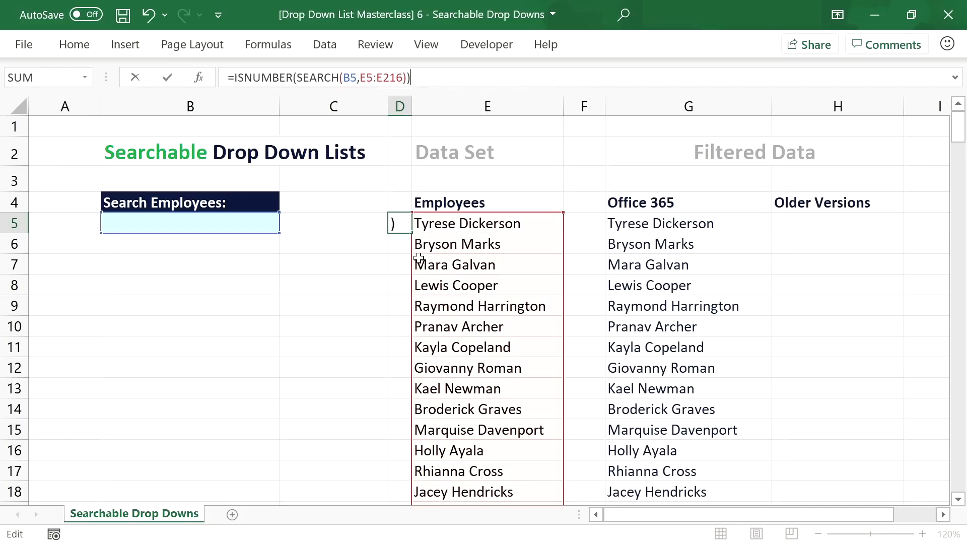
Step: Change the D5 formula to =ISNUMBER(SEARCH($B$5,E5)) and enter it
drag(402, 77, 360, 77)
text(E)
key(Escape)
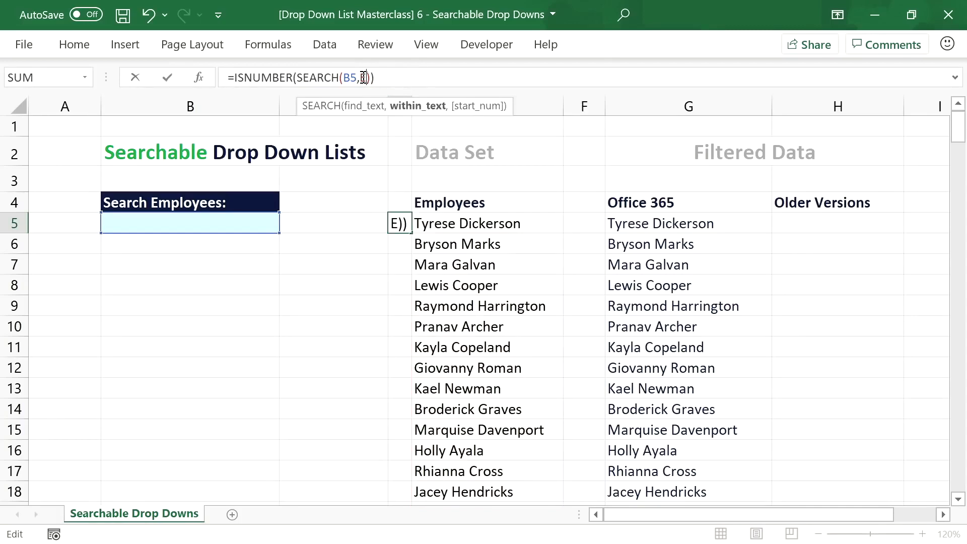
text(5)
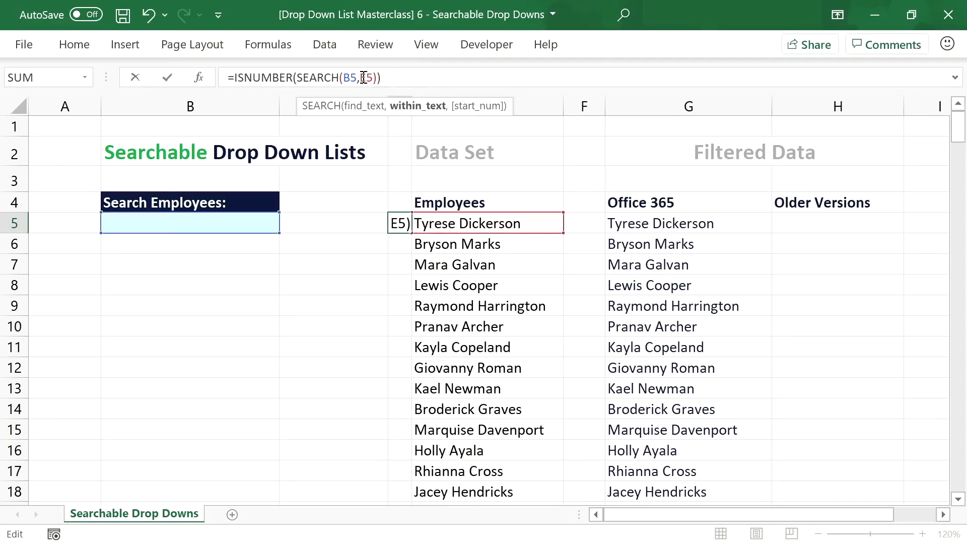
click(350, 76)
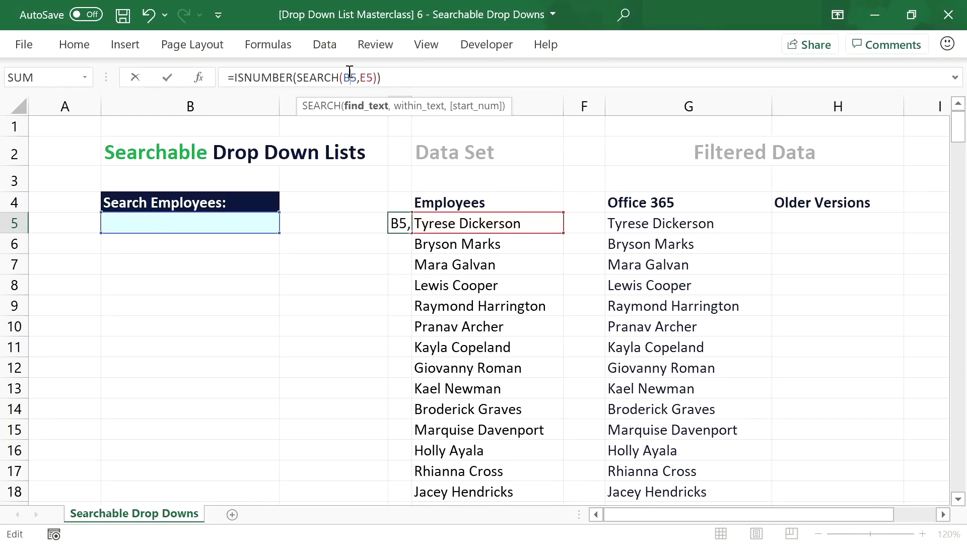
key(F4)
key(Return)
Step: Widen column D and fill the D5 formula down alongside the whole employee list
drag(412, 106, 439, 115)
click(431, 227)
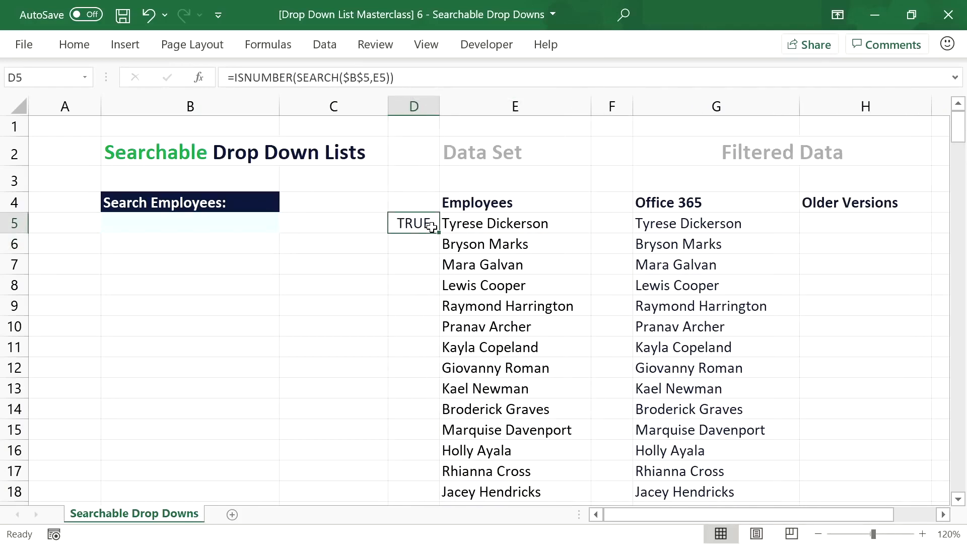
double_click(431, 226)
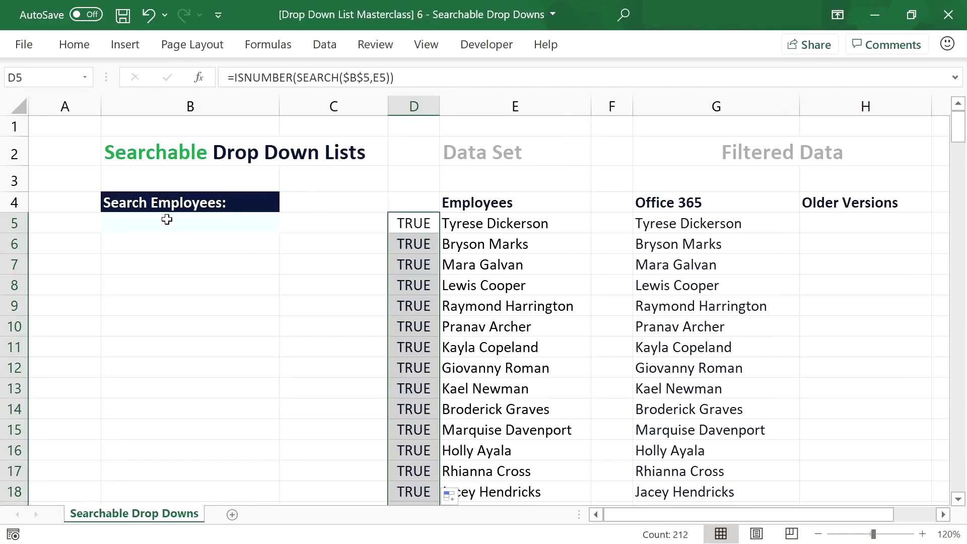
Step: Enter "yr" in B5 to test the match formulas in column D
double_click(167, 220)
text(yr)
key(Return)
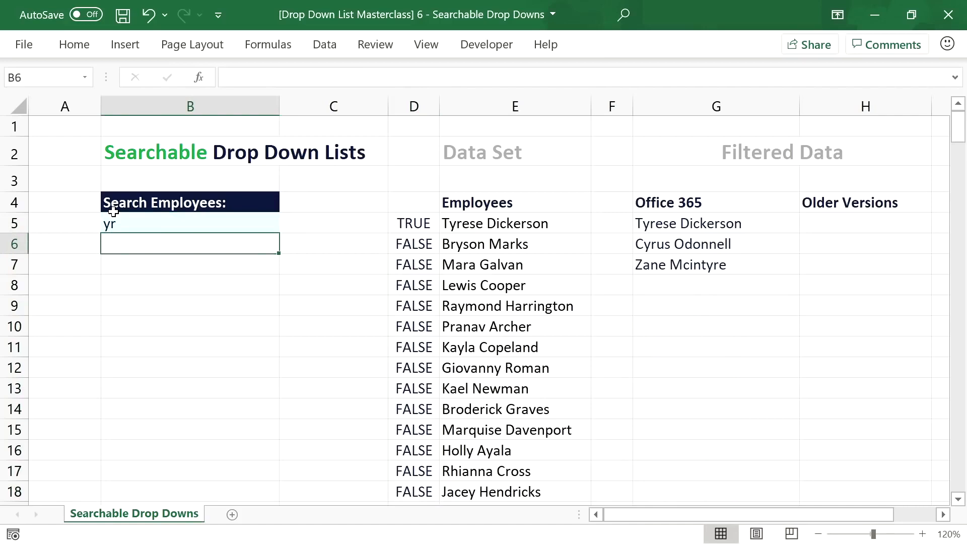
Step: Replace the search entry in B5 with "br"
click(134, 216)
double_click(139, 219)
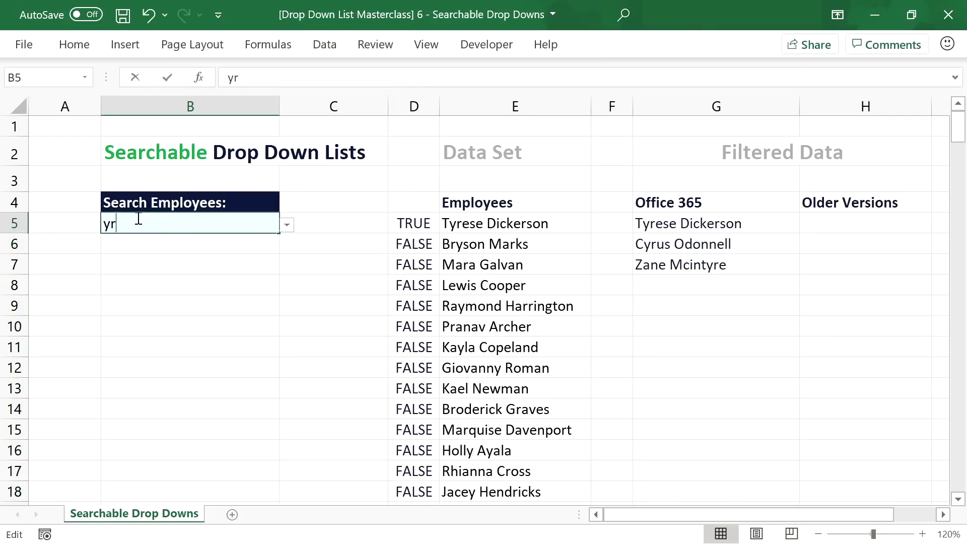
key(BackSpace)
key(BackSpace)
text(br)
key(Return)
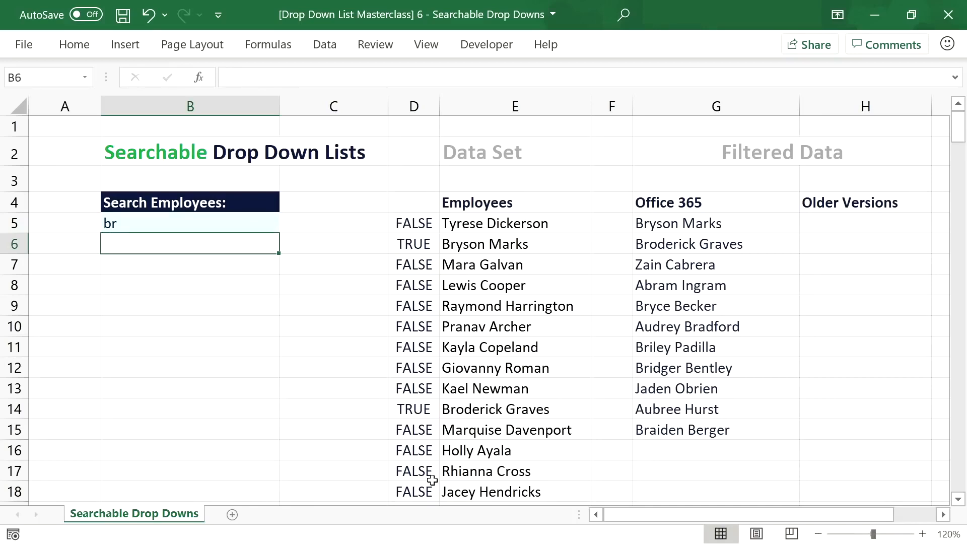
Step: Wrap the D5 formula in an IF function with MAX(D4:D4) as the value if true
click(418, 225)
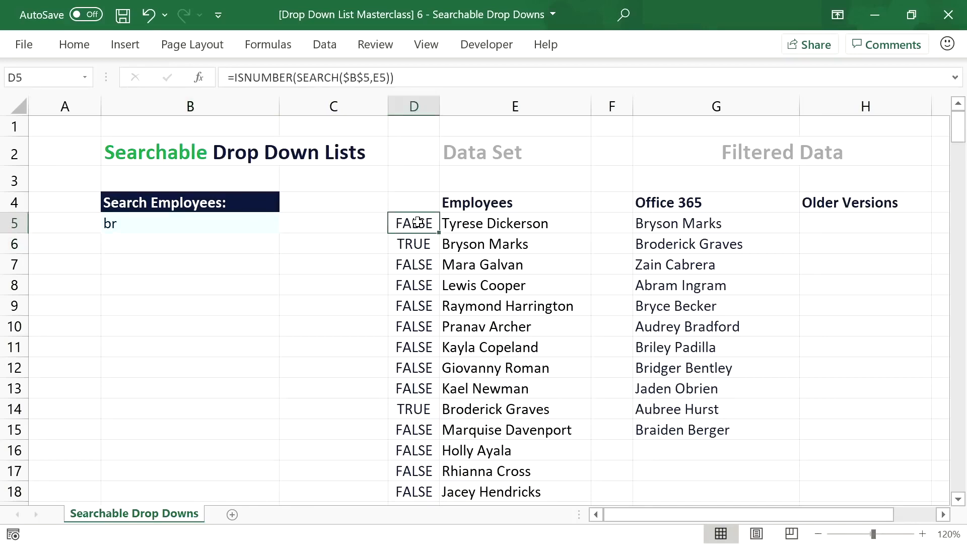
click(236, 80)
text(IF()
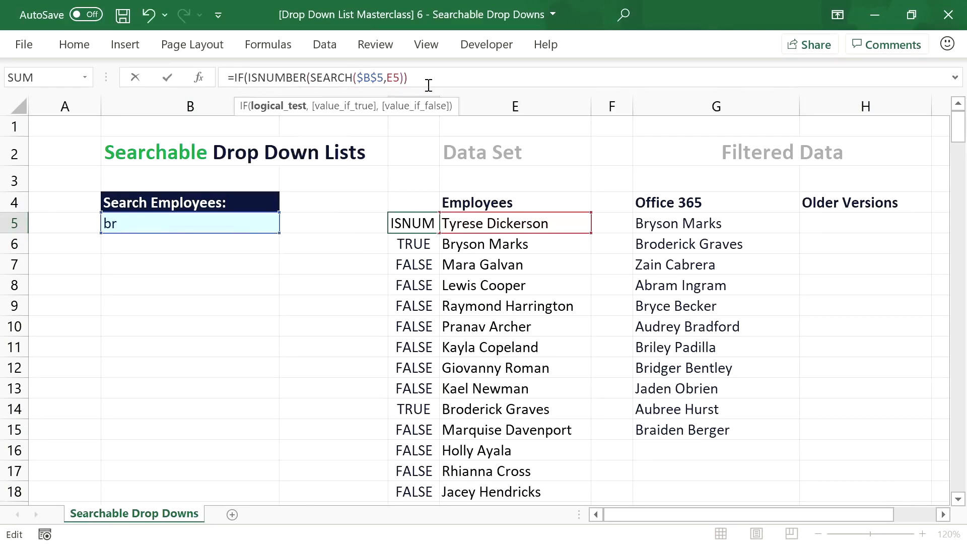
text(,)
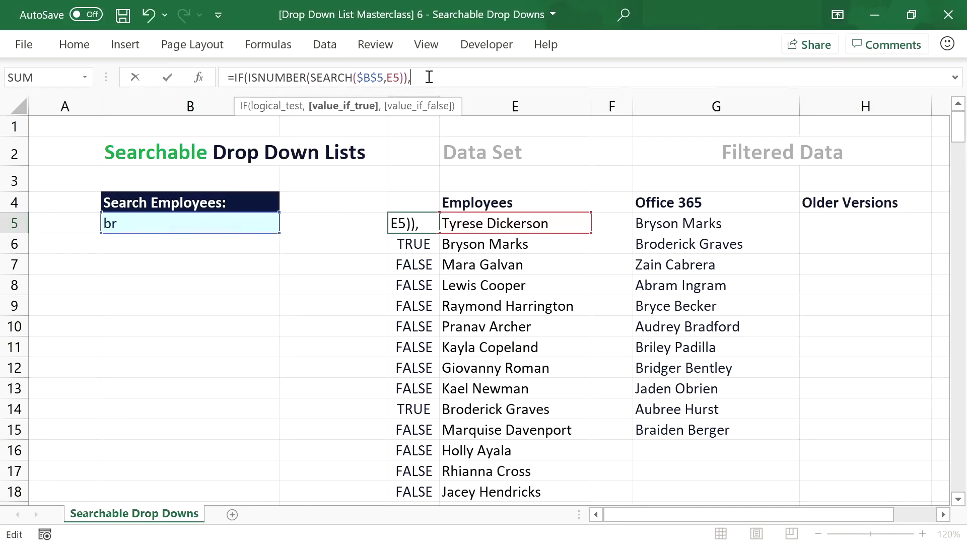
text(MAX()
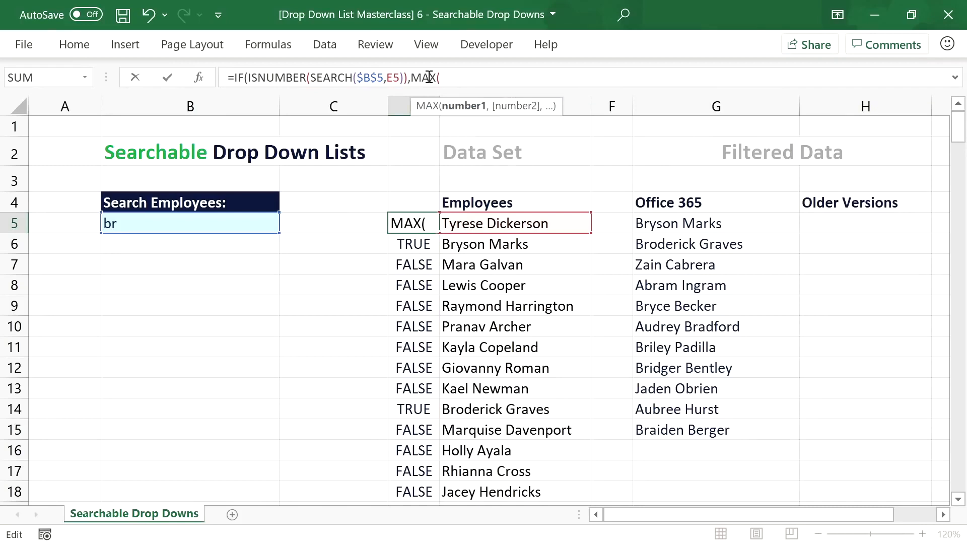
click(421, 196)
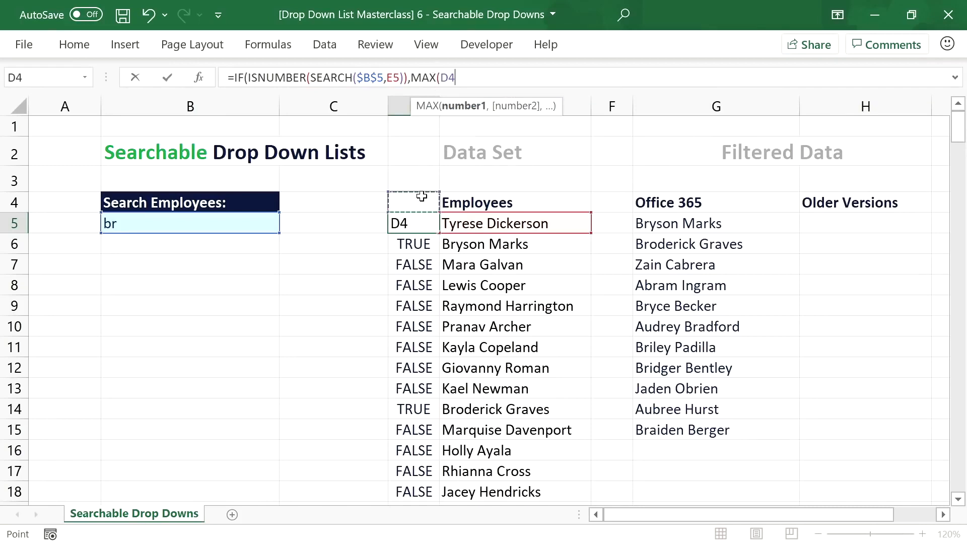
key(F8)
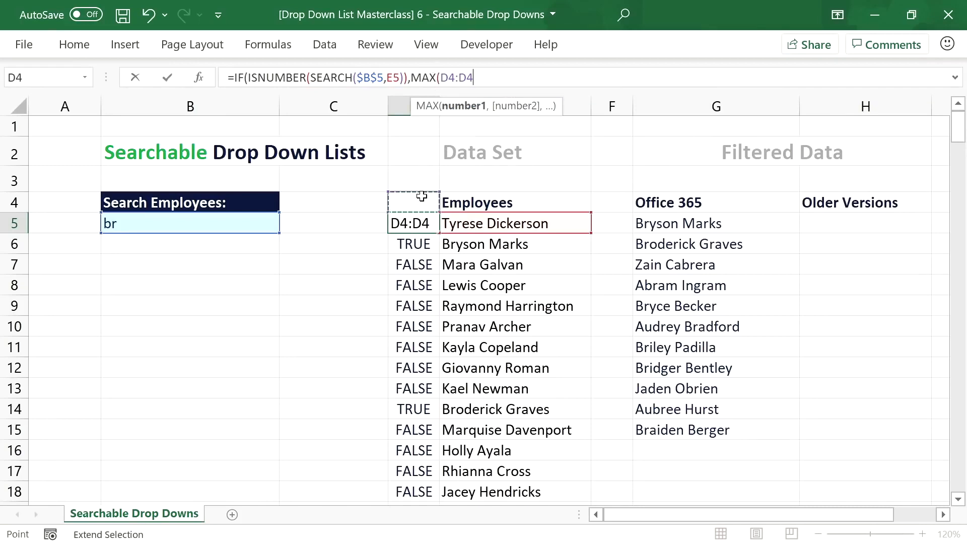
text())
Step: Change the MAX range in the D5 formula to the expanding reference $D$4:$D4
click(449, 77)
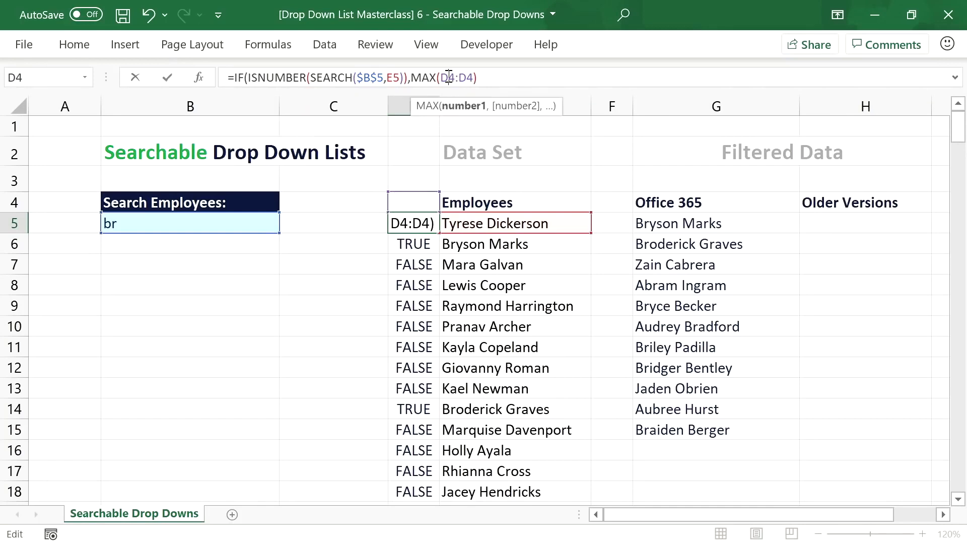
key(F4)
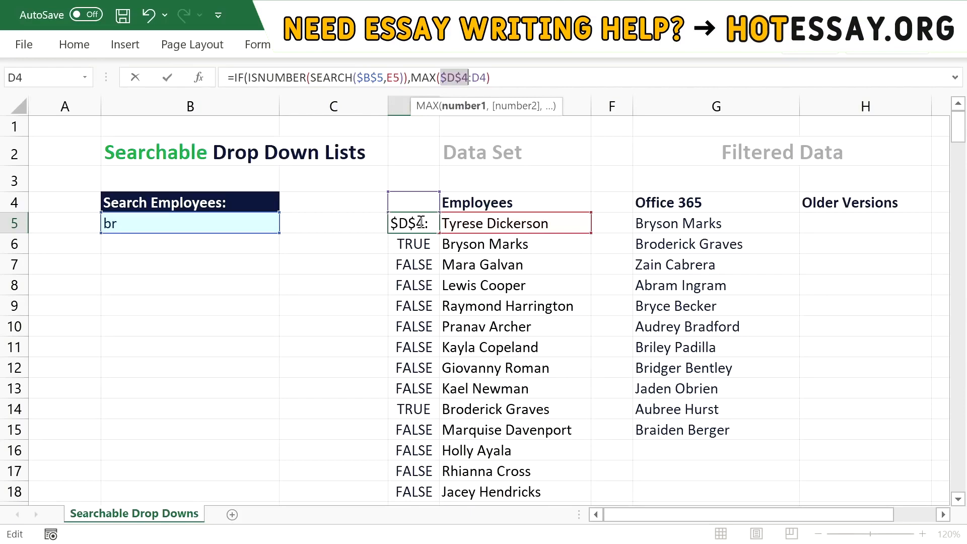
key(Right)
key(Right)
key(Right)
key(Right)
key(F4)
key(F4)
key(F4)
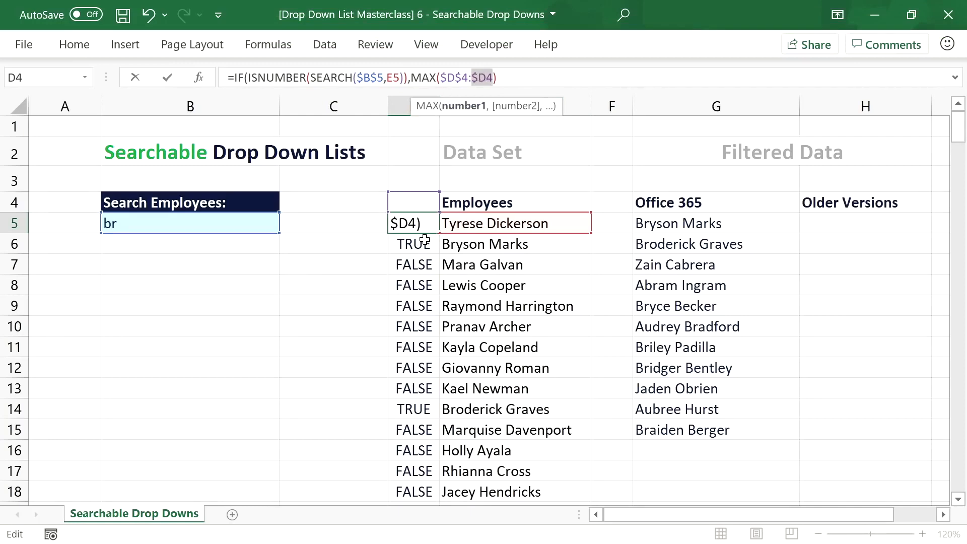
Step: Complete the D5 formula by adding 1 to the MAX result and returning 0 as the value if false
click(509, 77)
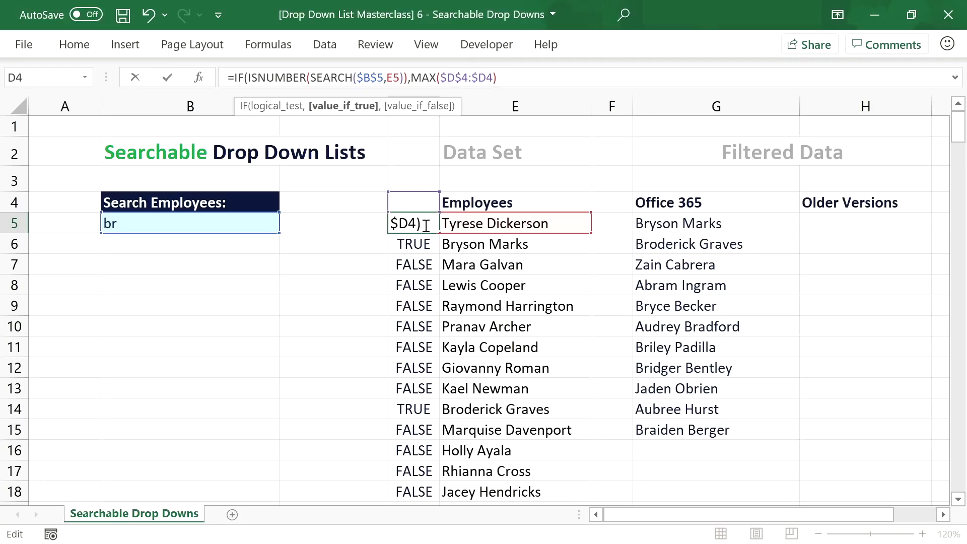
text(+1,)
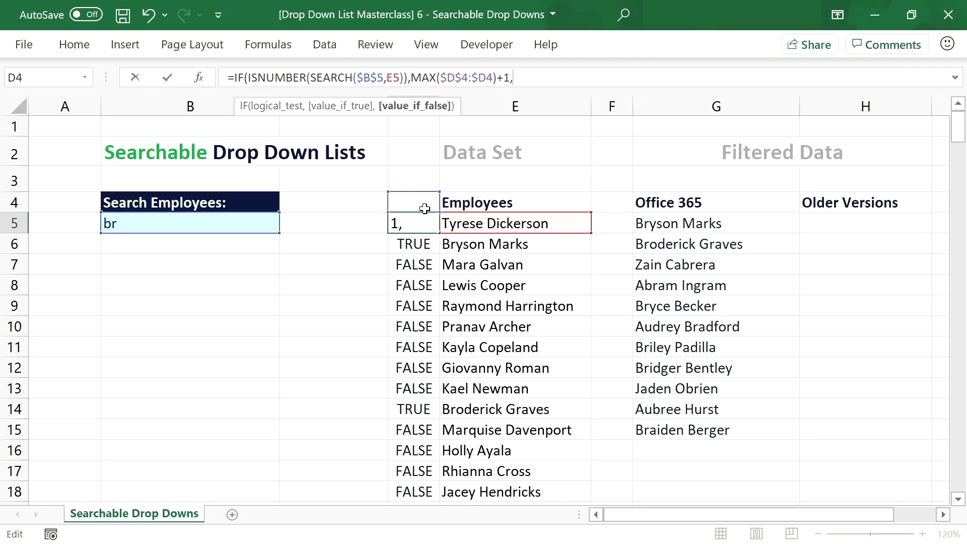
text(0))
key(Return)
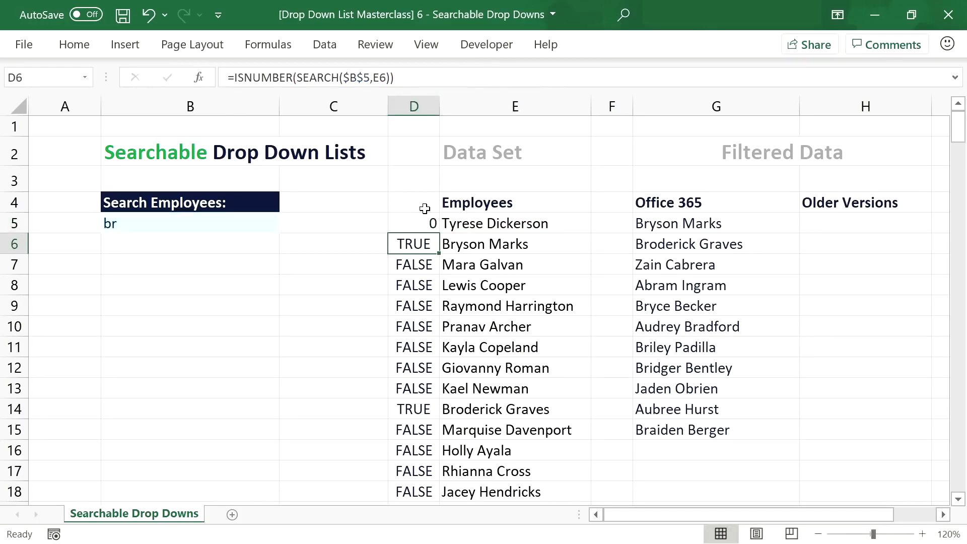
Step: Fill the D5 formula down column D and inspect the copied formulas in D6 and D14
click(423, 221)
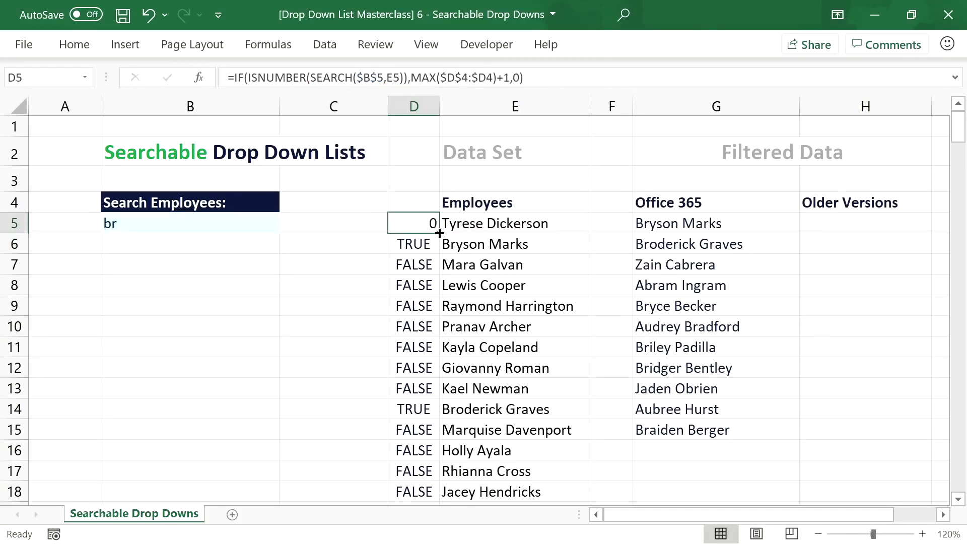
double_click(439, 233)
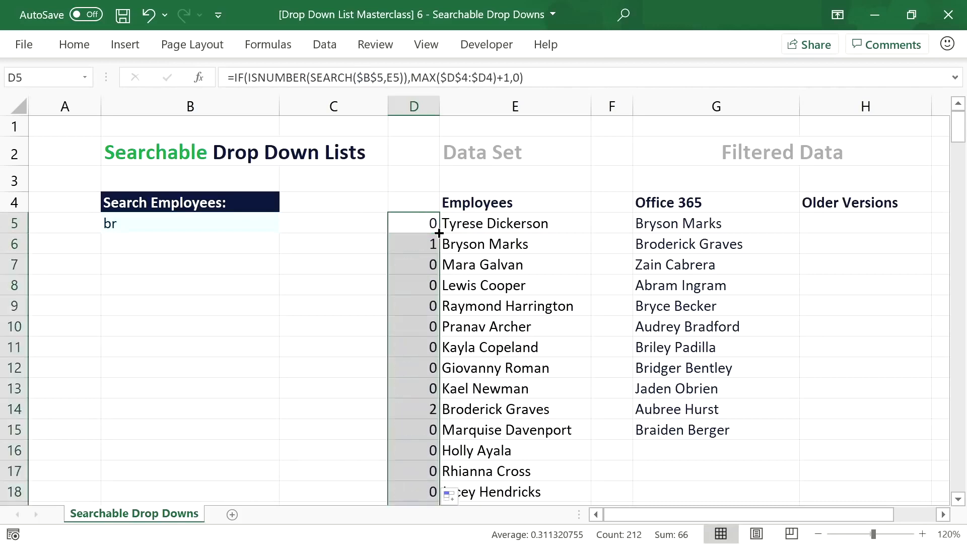
click(430, 240)
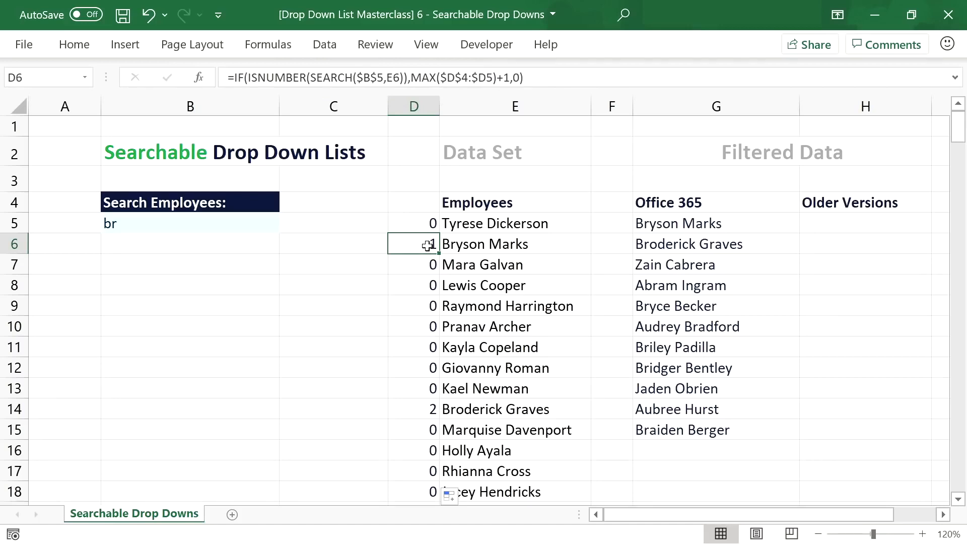
drag(432, 224, 430, 204)
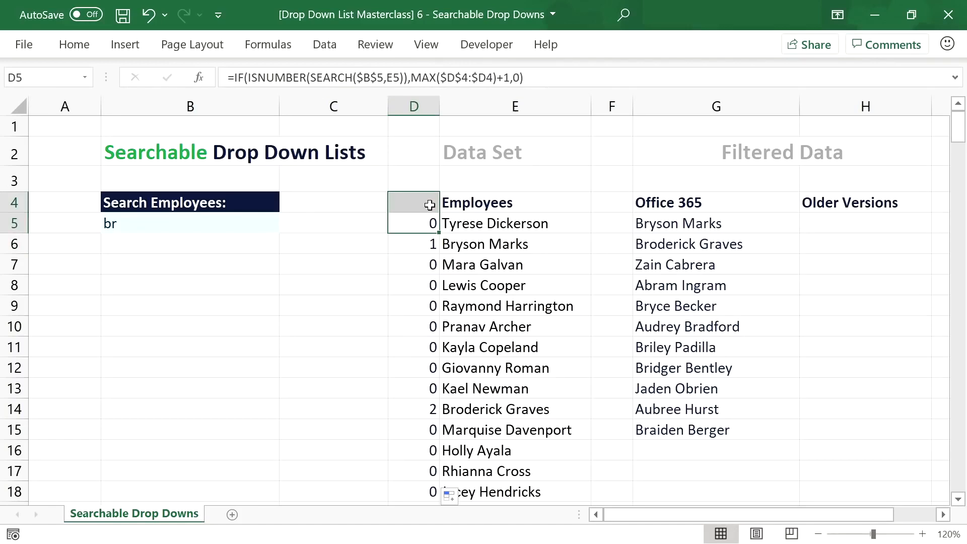
click(423, 242)
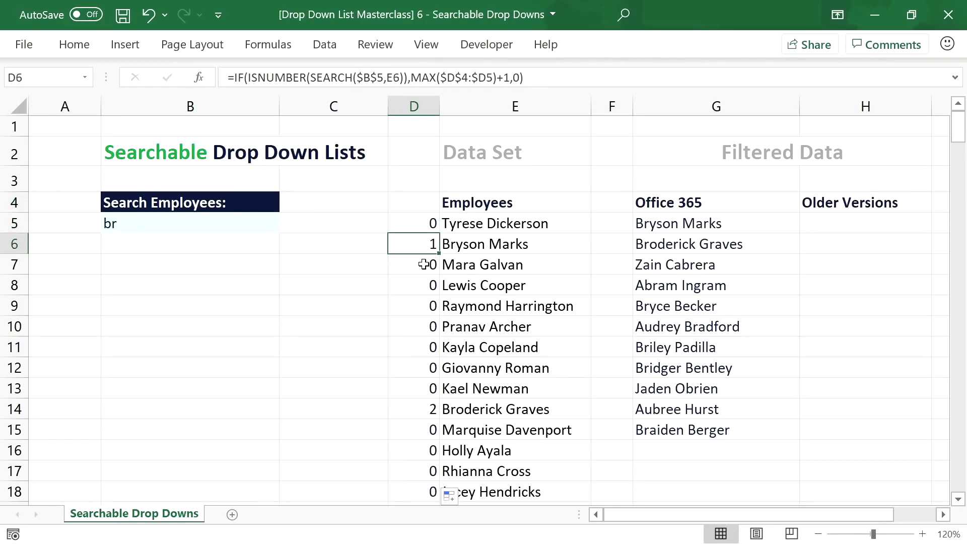
click(427, 409)
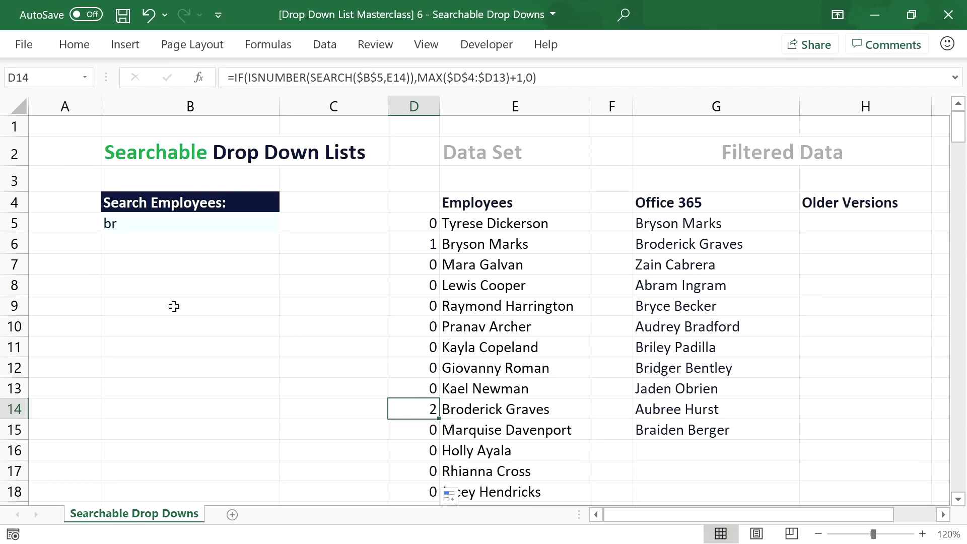
Step: Replace the search entry in B5 with "a" and examine the match numbering in column D
double_click(142, 225)
key(BackSpace)
key(BackSpace)
text(a)
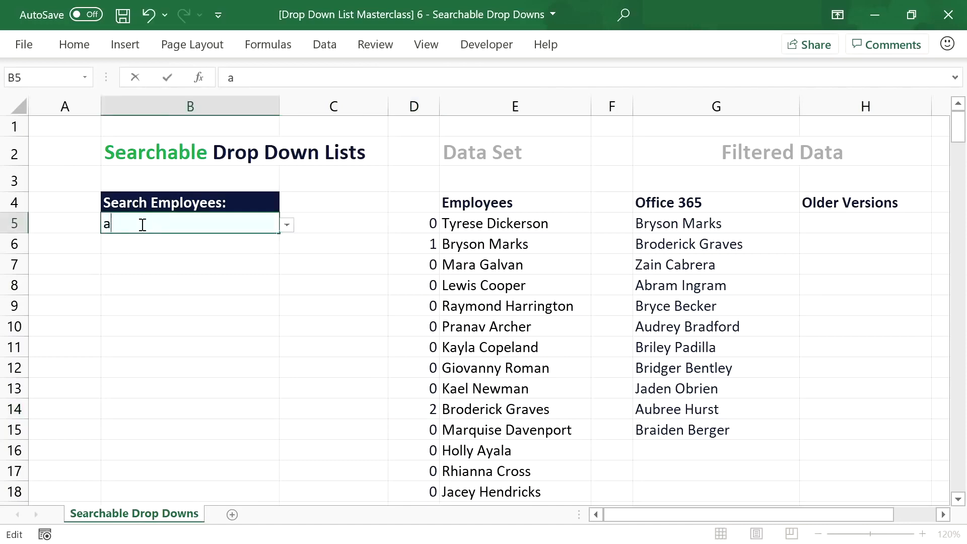
key(Return)
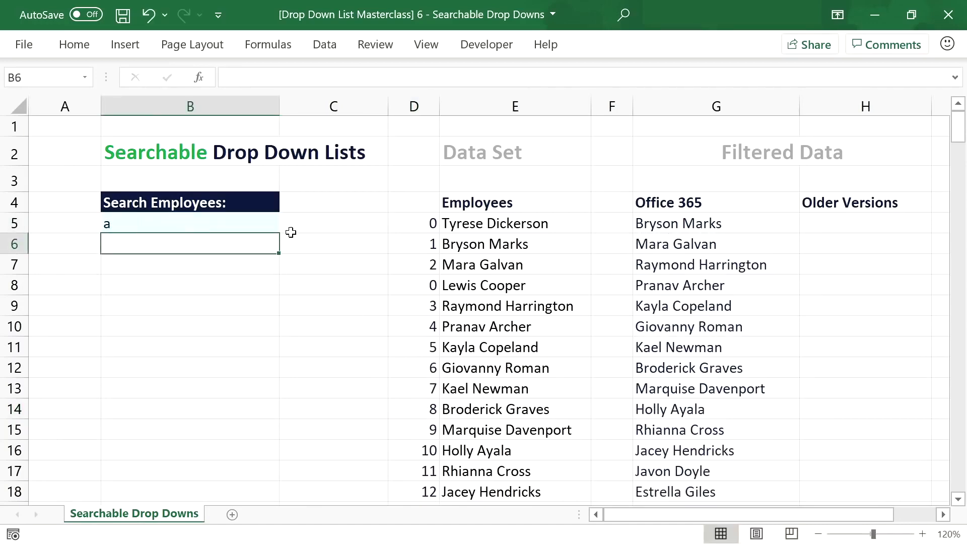
click(427, 243)
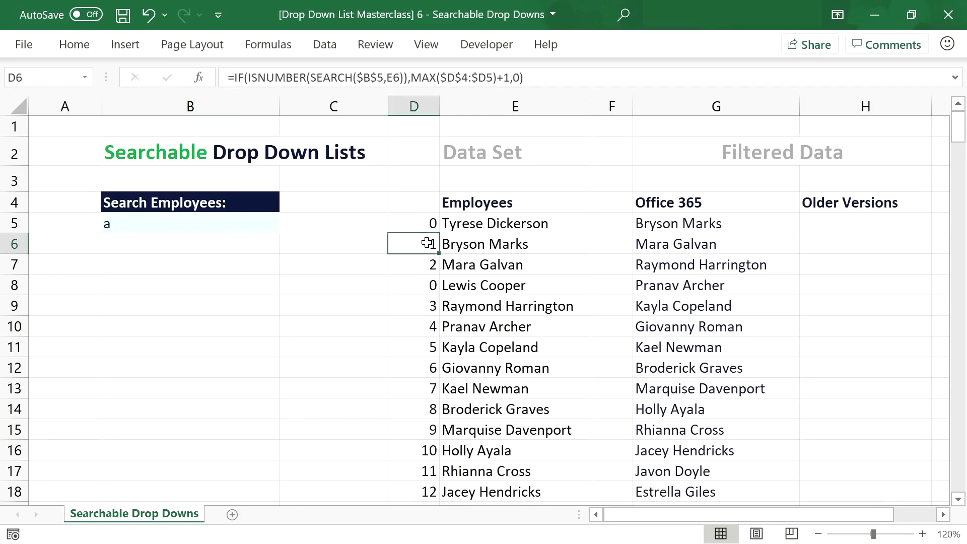
click(428, 267)
click(427, 306)
click(428, 327)
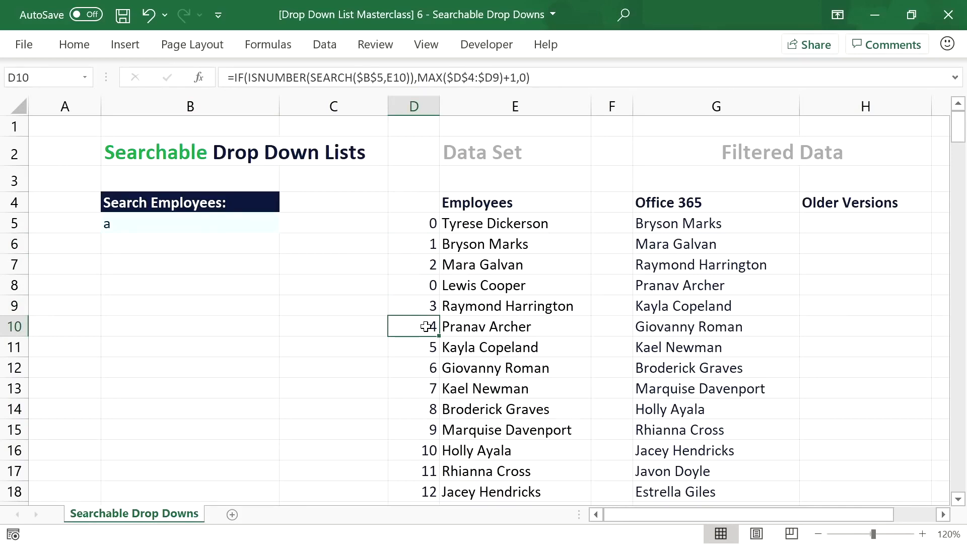
drag(426, 223, 410, 448)
click(428, 222)
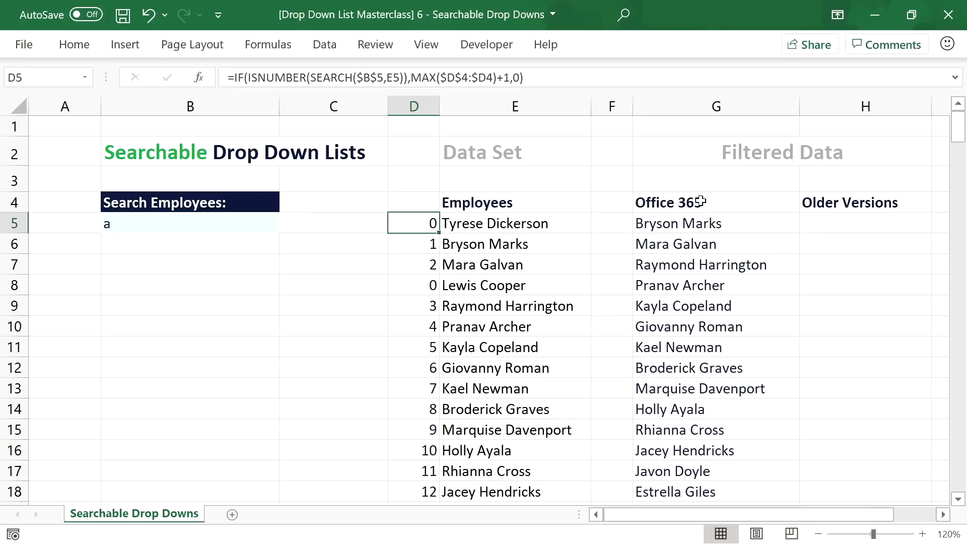
Step: Narrow column G slightly and begin a ROWS formula in H5 with the range H5:H5
click(817, 220)
drag(799, 106, 776, 106)
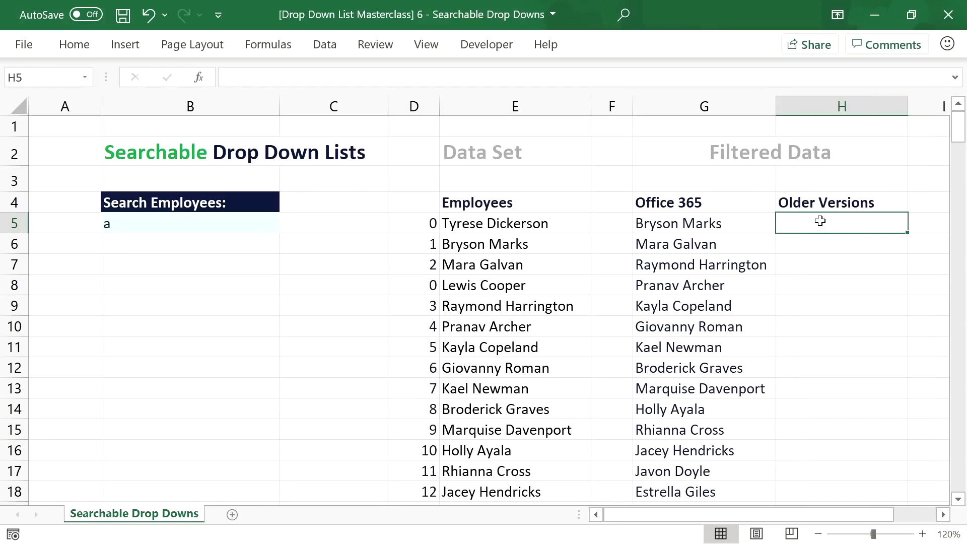
text(=ROWS()
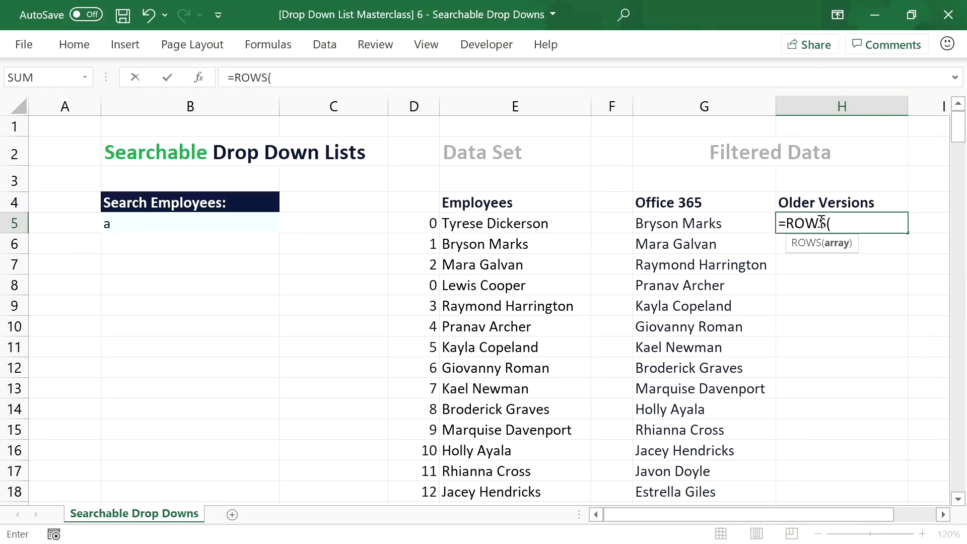
click(821, 222)
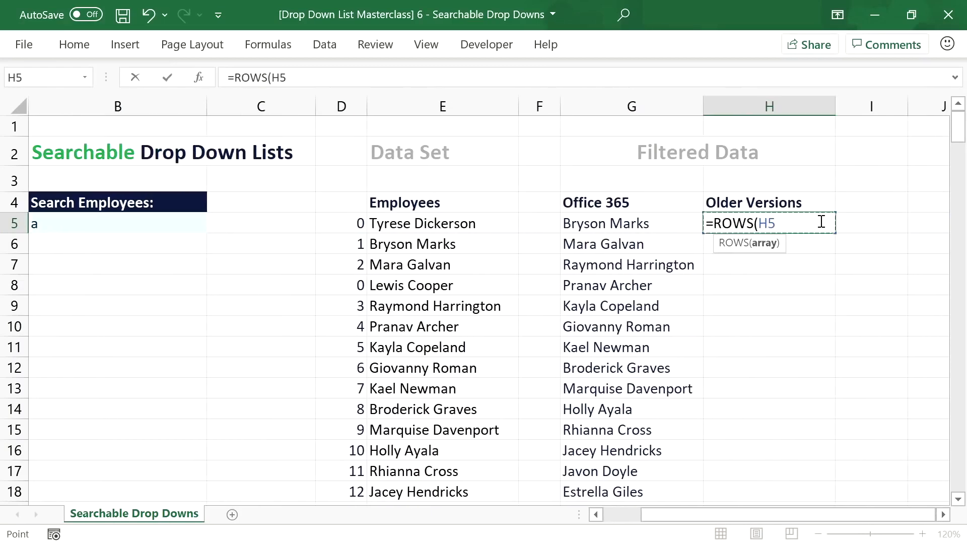
key(F8)
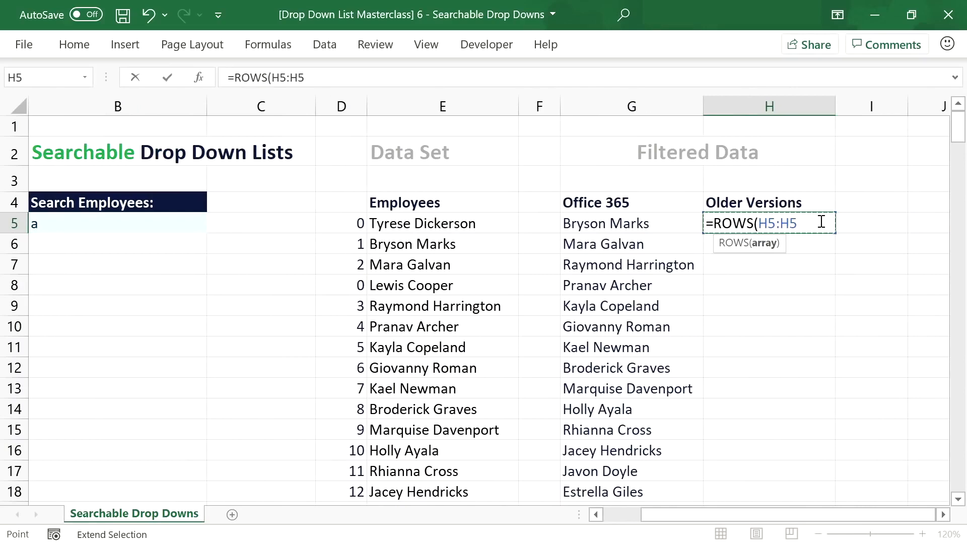
Step: Change the ROWS range in H5 to the expanding reference $H$5:$H5 and fill the formula down column H
click(771, 223)
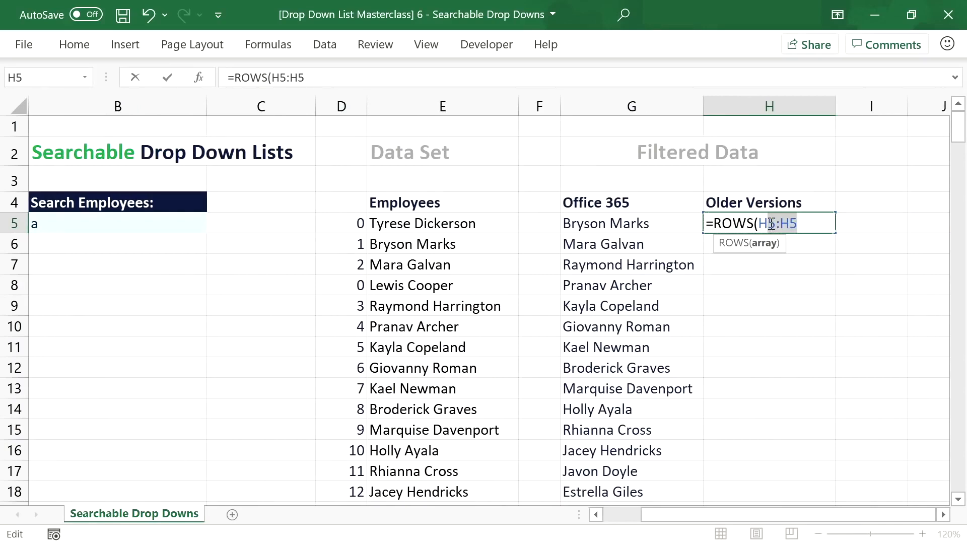
click(765, 223)
key(F4)
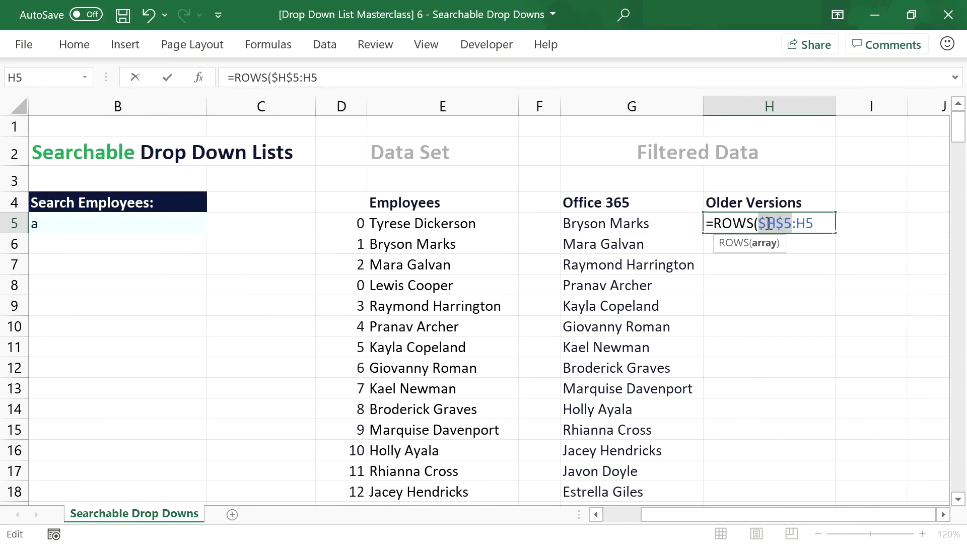
click(810, 225)
key(F4)
key(F4)
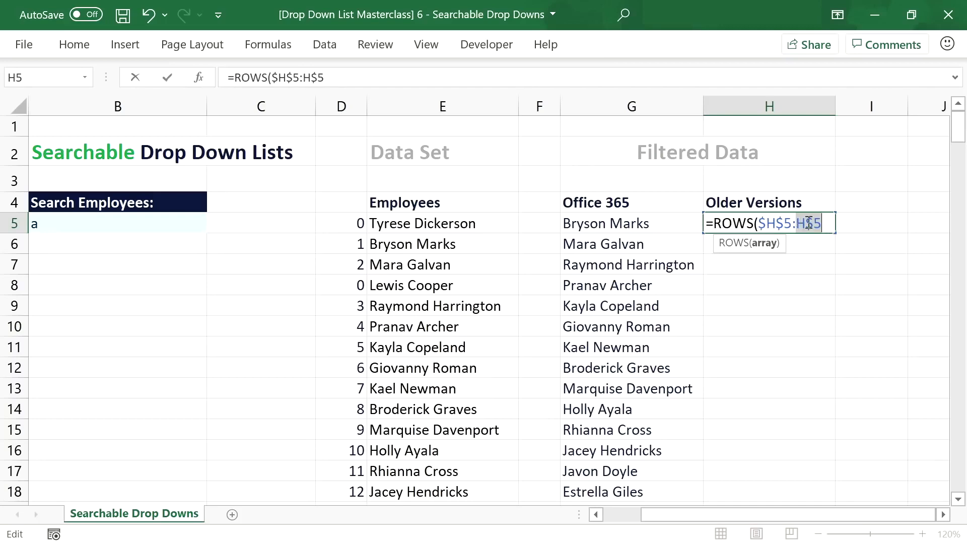
key(F4)
click(826, 224)
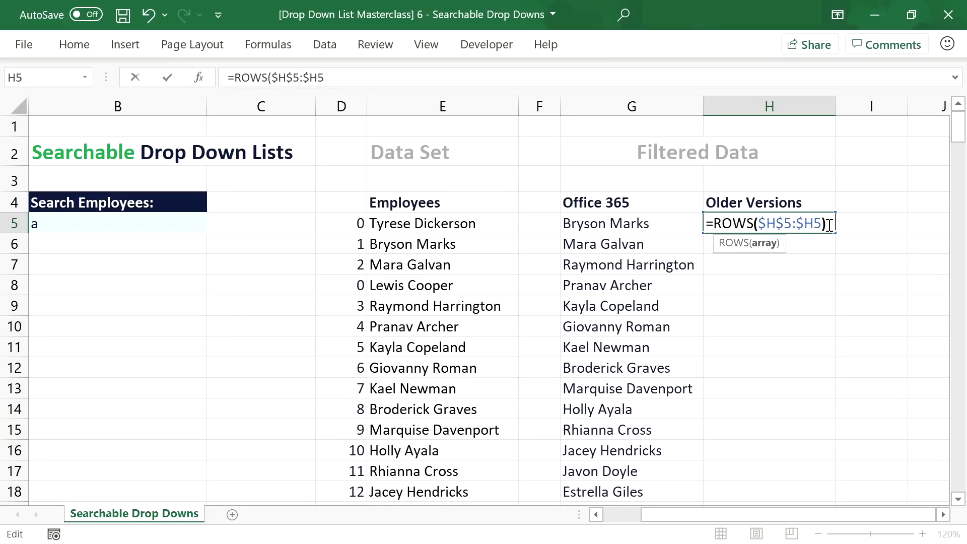
key(Return)
click(828, 226)
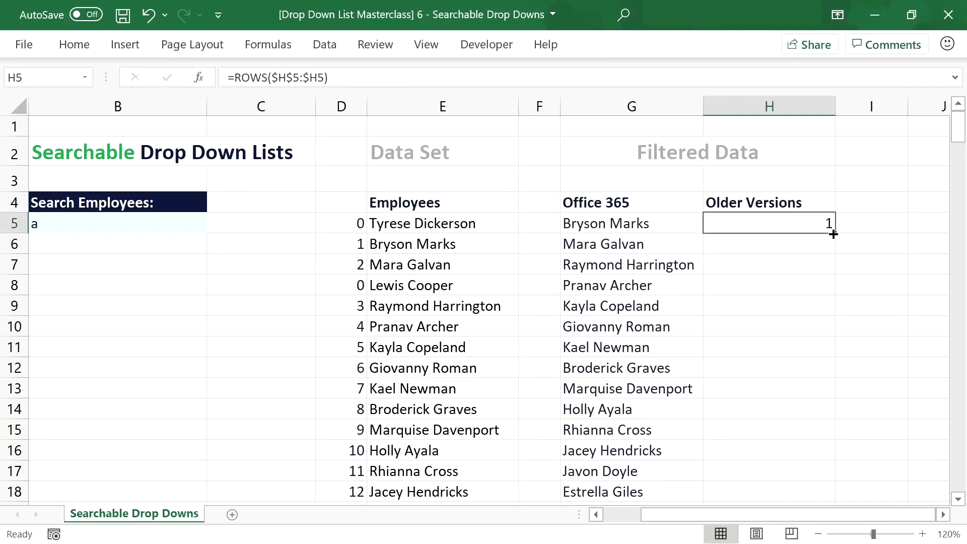
double_click(833, 235)
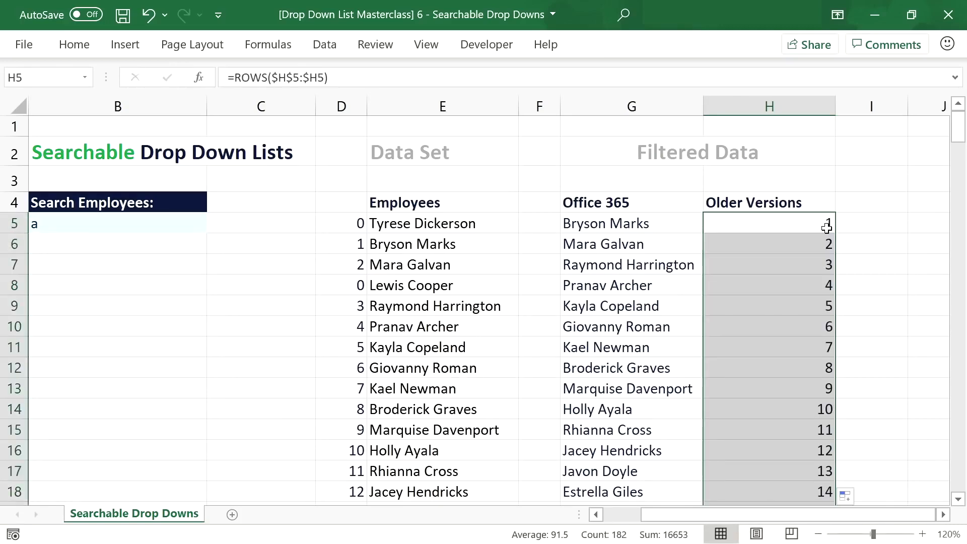
Step: Wrap the H5 formula in a VLOOKUP function with ROWS($H$5:$H5) as the lookup value
click(802, 223)
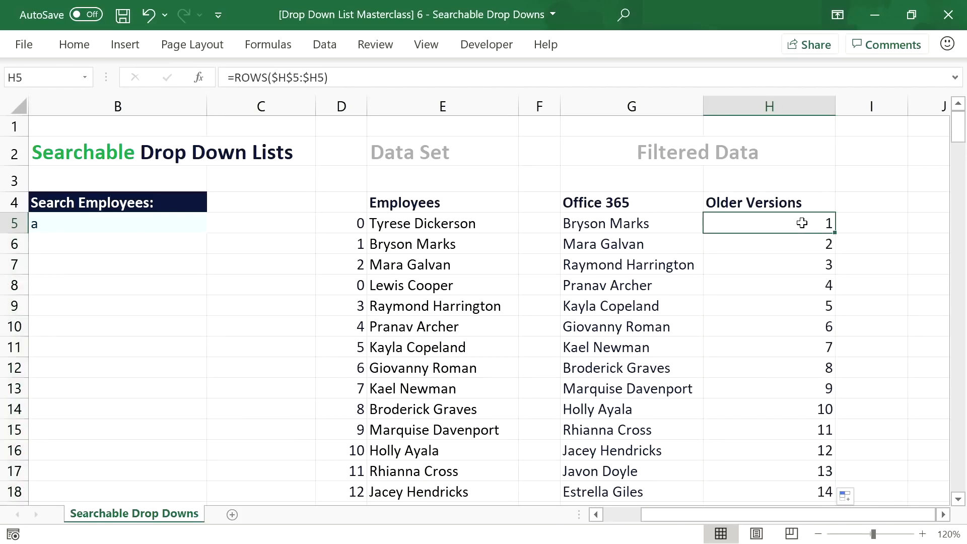
click(234, 77)
text(VLOOKUP()
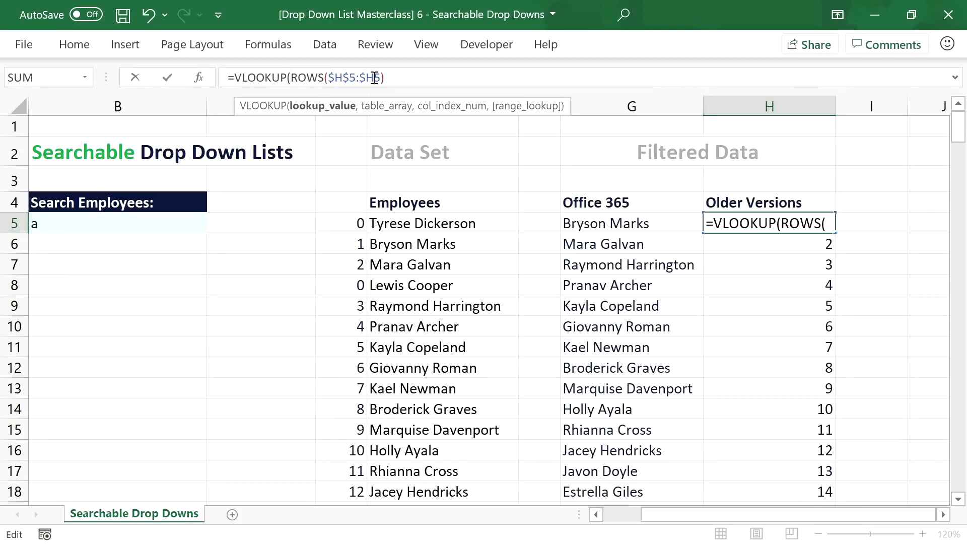
click(397, 78)
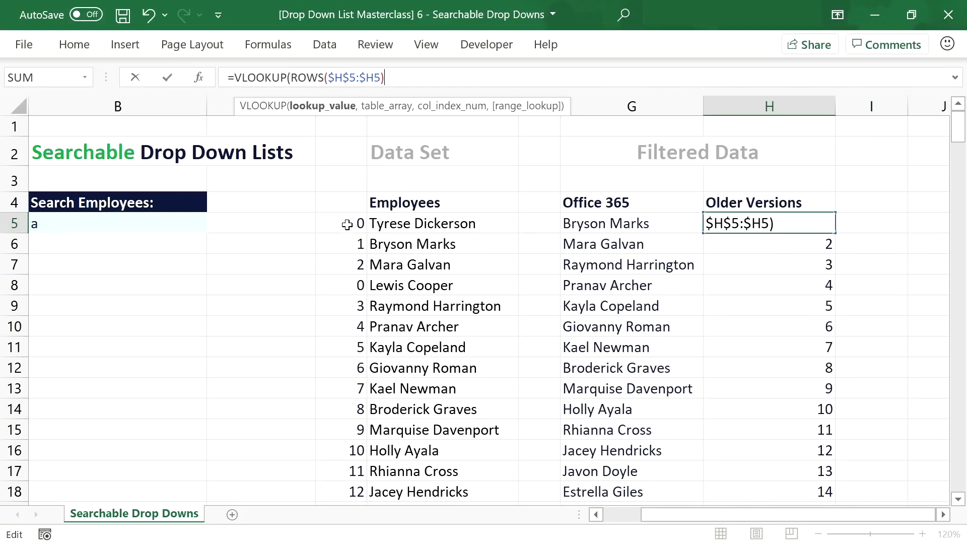
text(,)
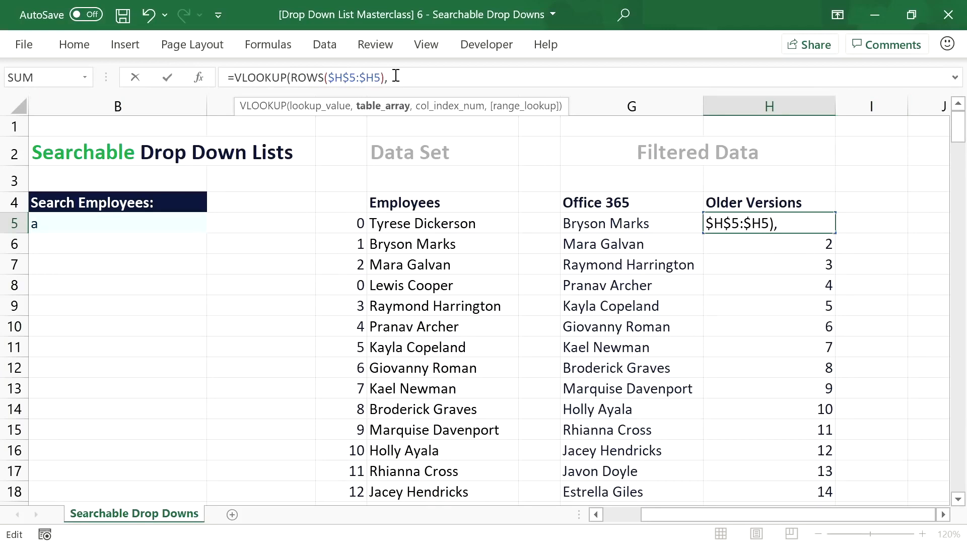
Step: Complete the VLOOKUP in H5 with table array D5:E216, column index 2 and FALSE for an exact match
click(347, 224)
key(ctrl+shift+Right)
key(ctrl+shift+Down)
text(,)
drag(958, 482, 958, 126)
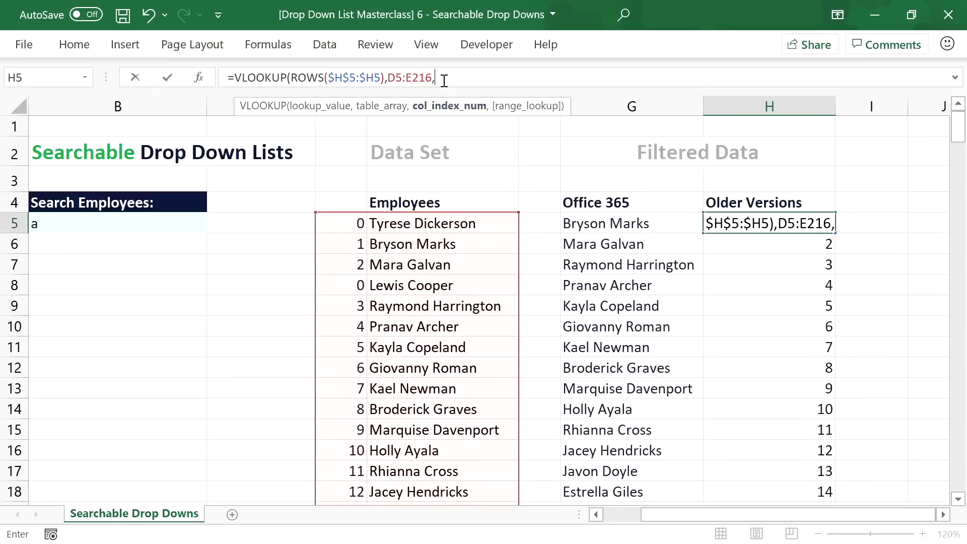
text(2)
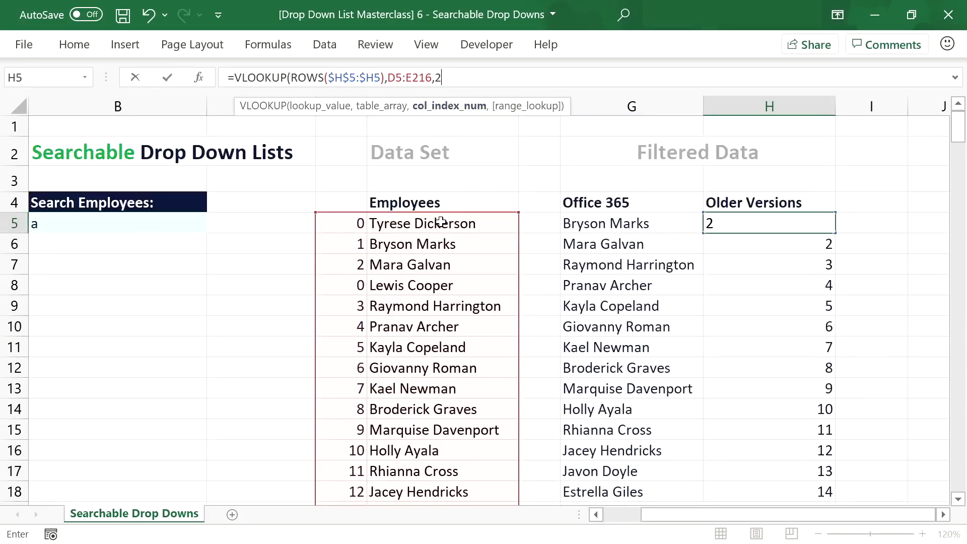
text(,FALSE))
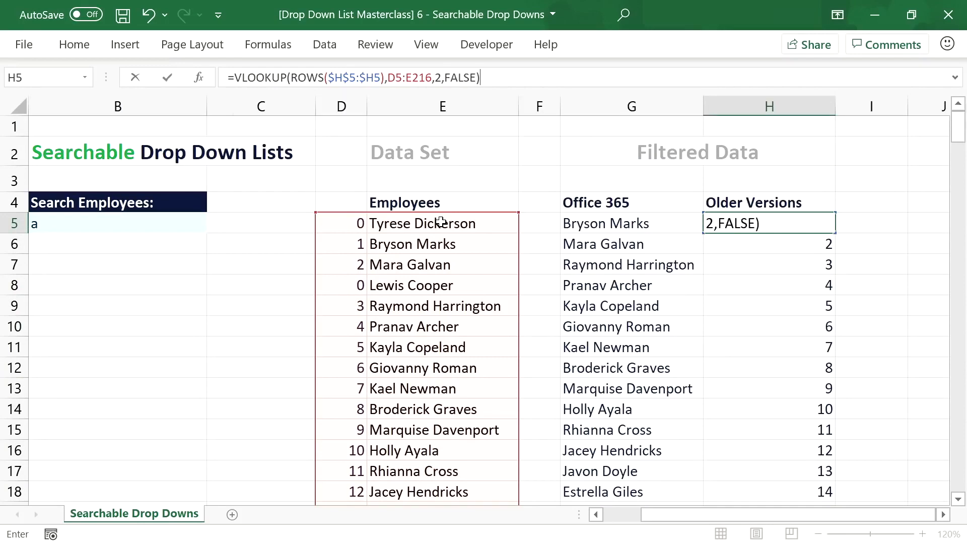
key(Return)
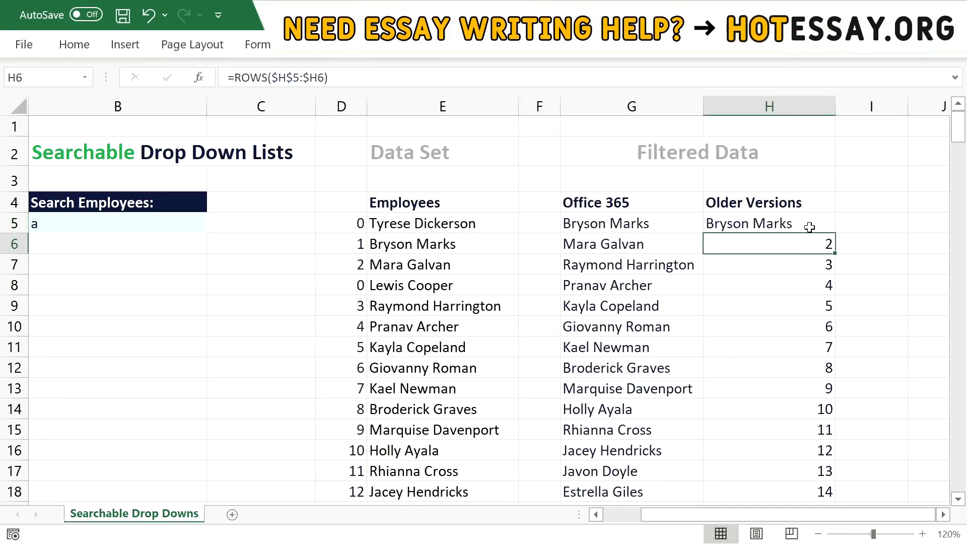
Step: Fill the VLOOKUP formula from H5 down column H and widen the column to fit the names
click(810, 227)
double_click(835, 233)
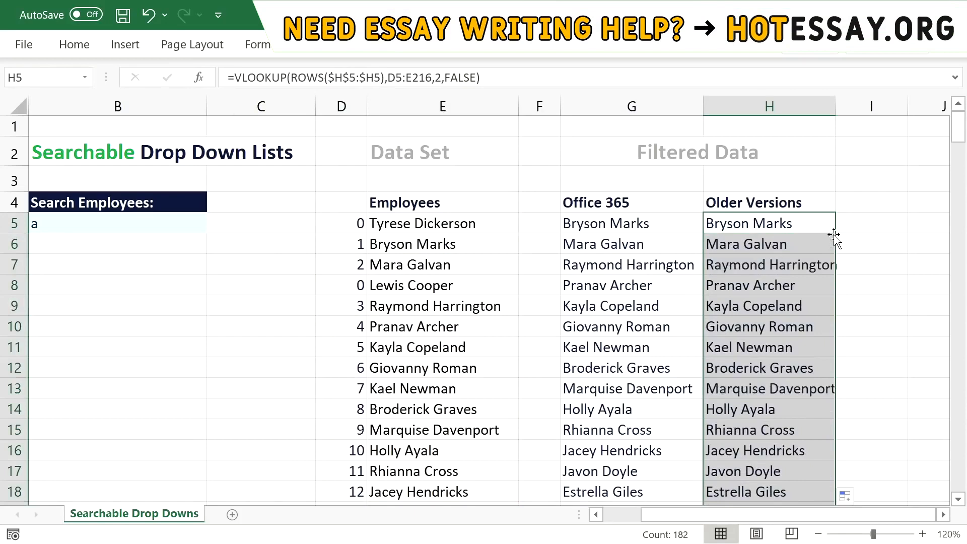
click(838, 107)
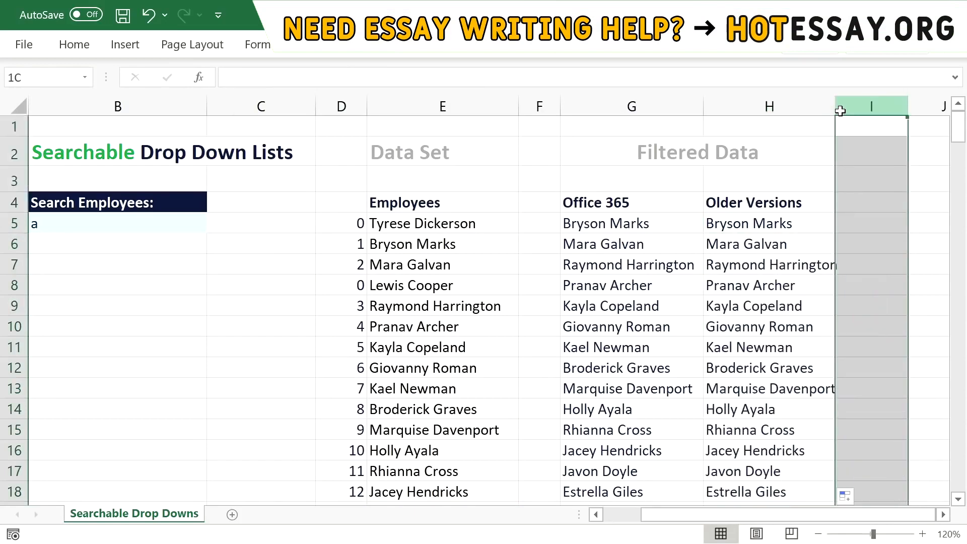
drag(830, 107, 851, 108)
click(820, 259)
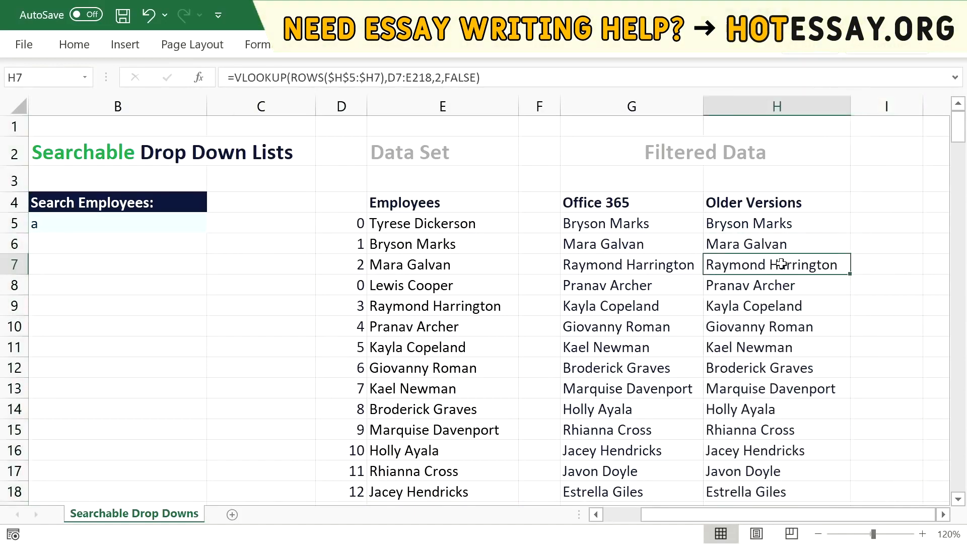
Step: Extend the VLOOKUP formula in column H from row 186 down to row 216, the last row of the employee data
click(771, 225)
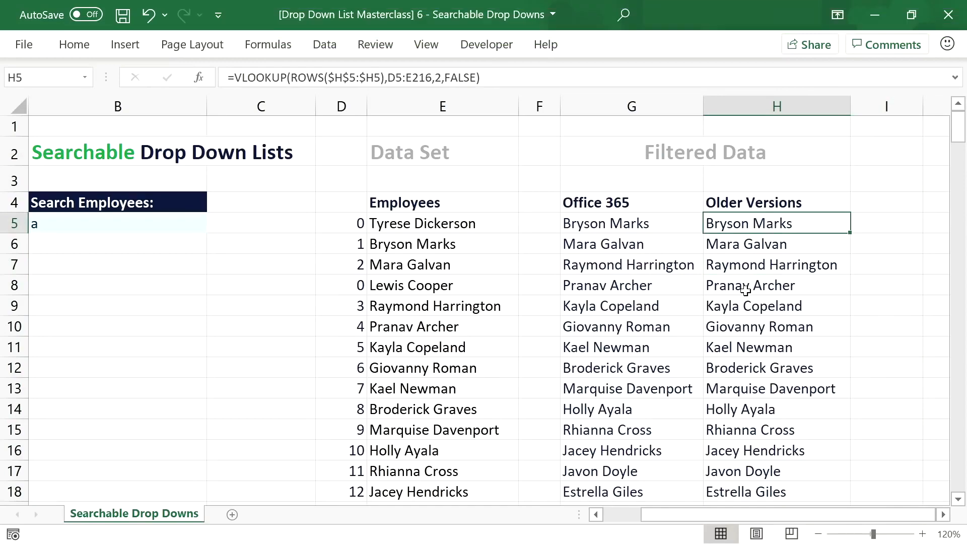
click(762, 251)
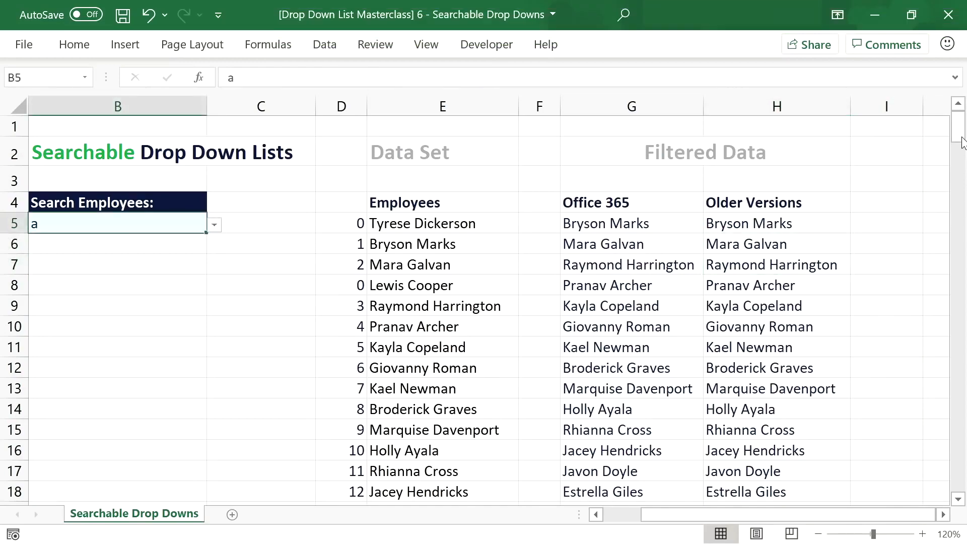
drag(962, 141, 959, 459)
click(787, 175)
click(806, 151)
drag(852, 158, 822, 467)
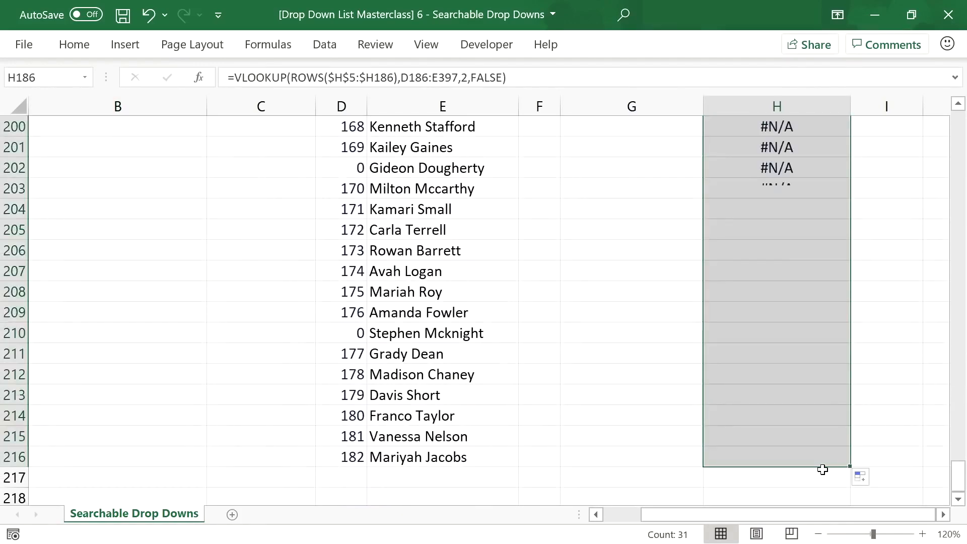
drag(957, 488, 951, 121)
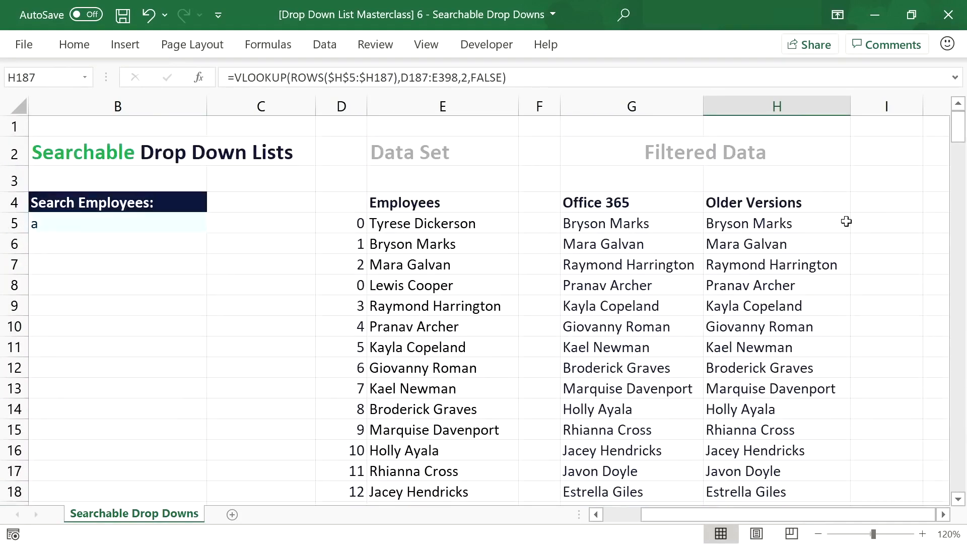
Step: Wrap the VLOOKUP in H5 in an IFNA function that returns an empty string "" for missing matches
click(794, 223)
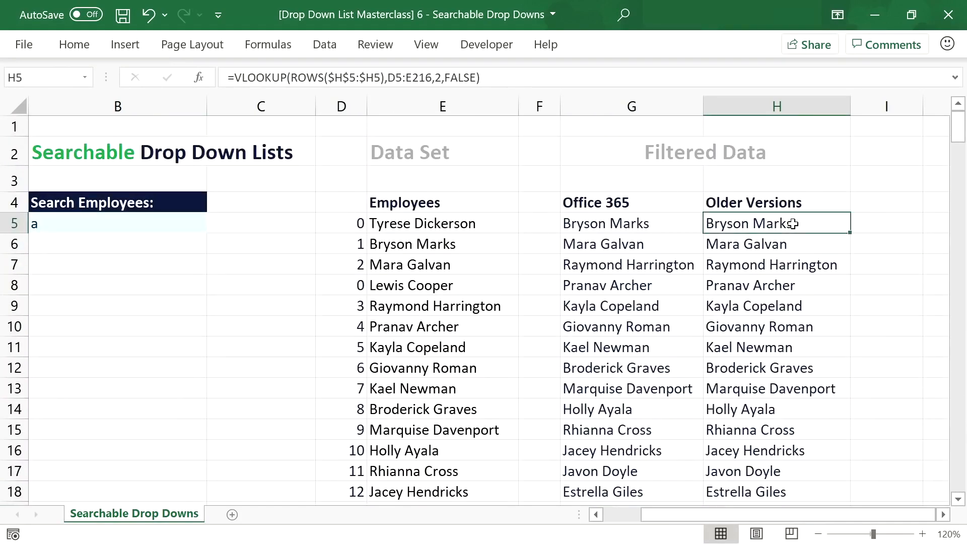
click(236, 77)
text(IFNA()
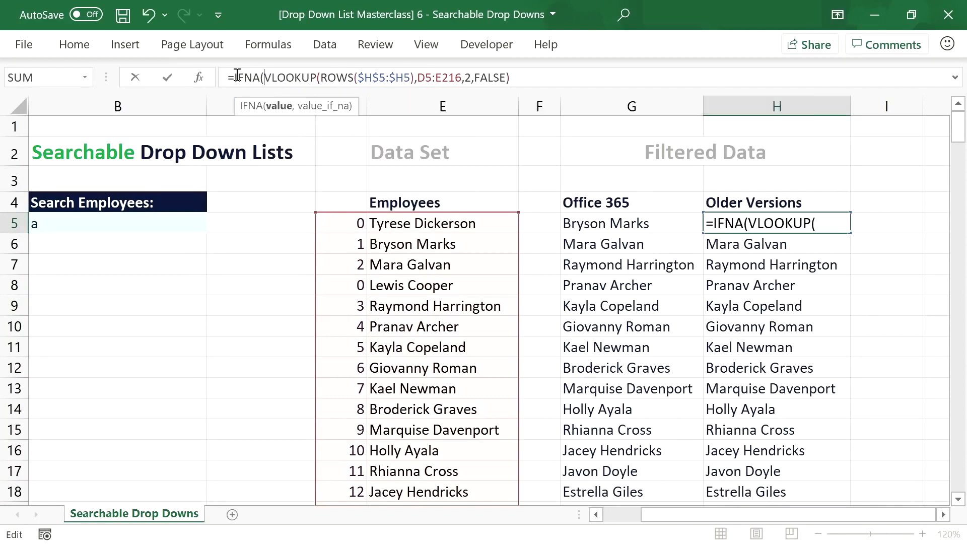
click(513, 80)
text(,""))
key(Return)
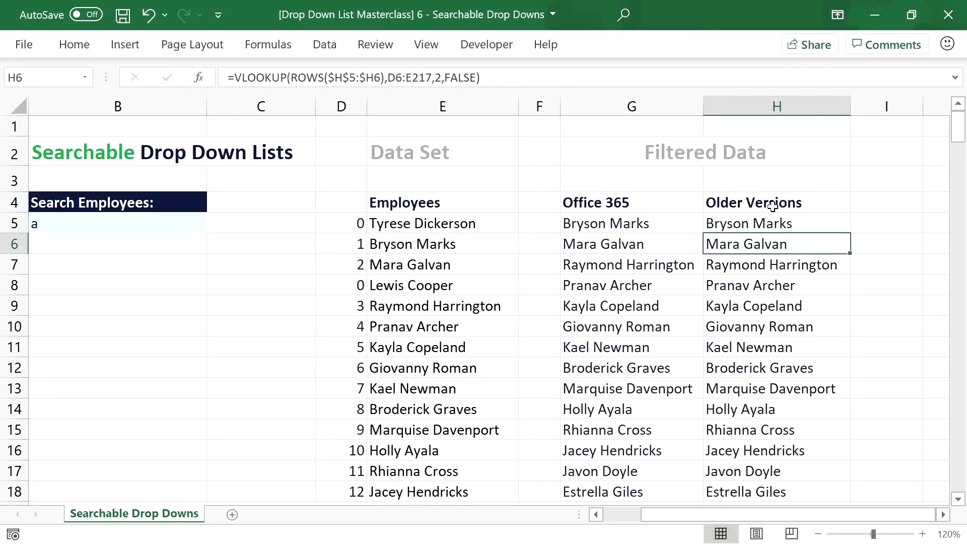
Step: Fill the IFNA formula from H5 down column H and compare it with the FILTER formula in G5
click(828, 225)
double_click(850, 232)
drag(959, 144, 962, 123)
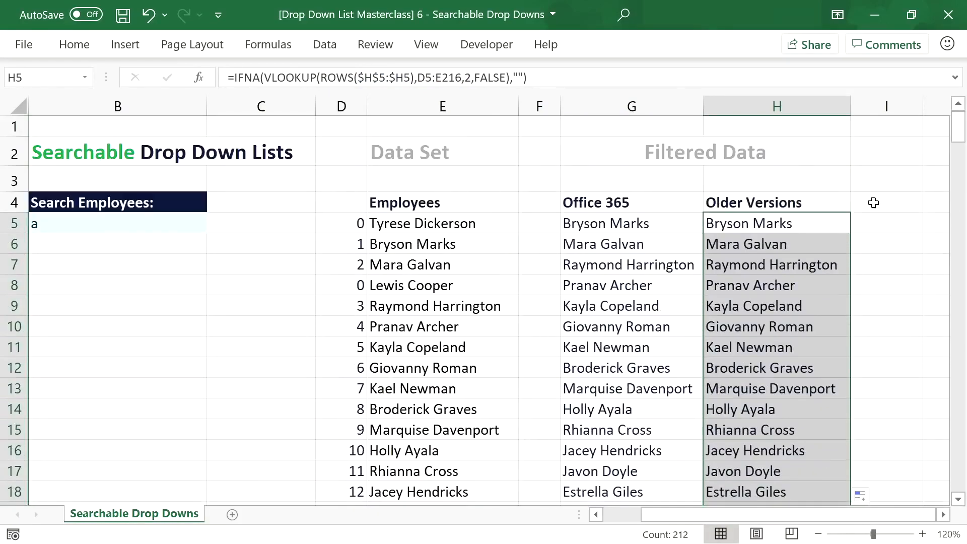
click(814, 227)
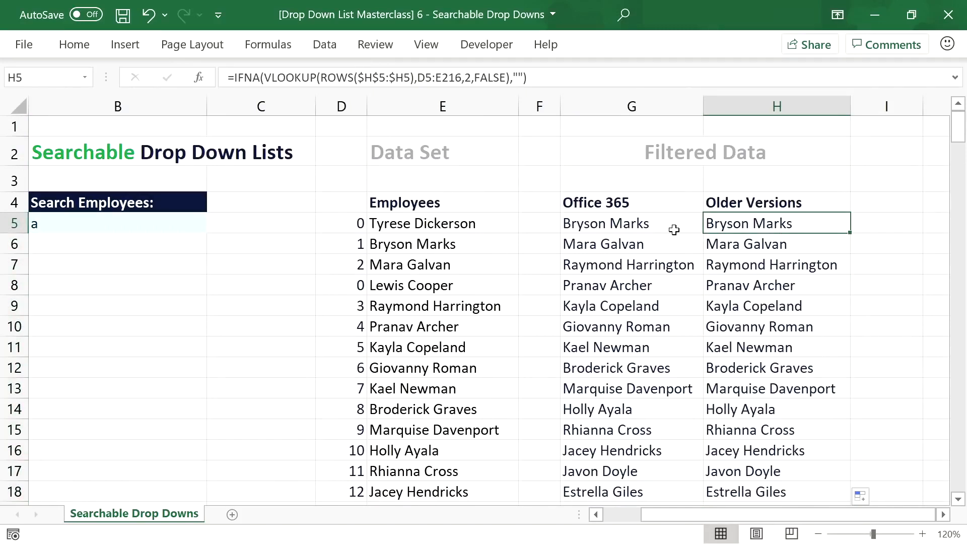
click(611, 223)
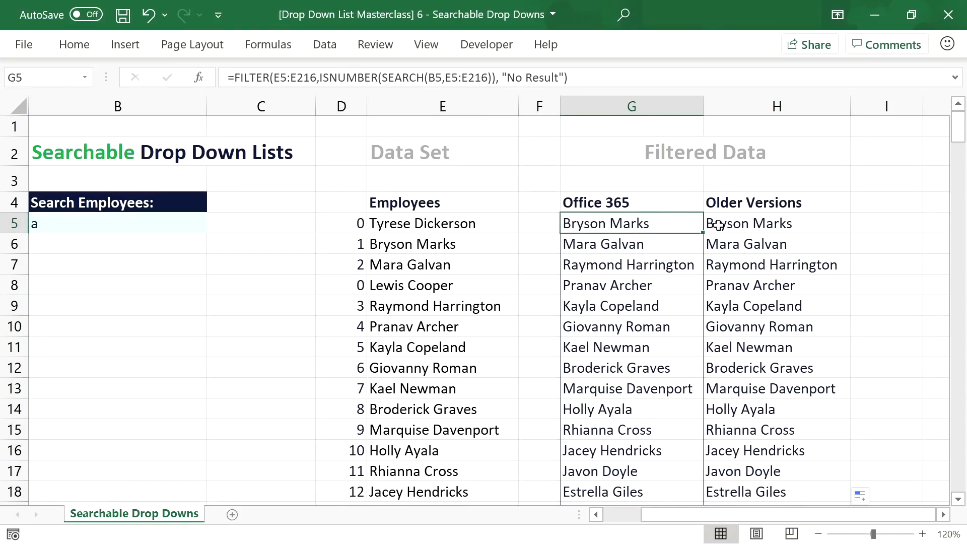
click(739, 223)
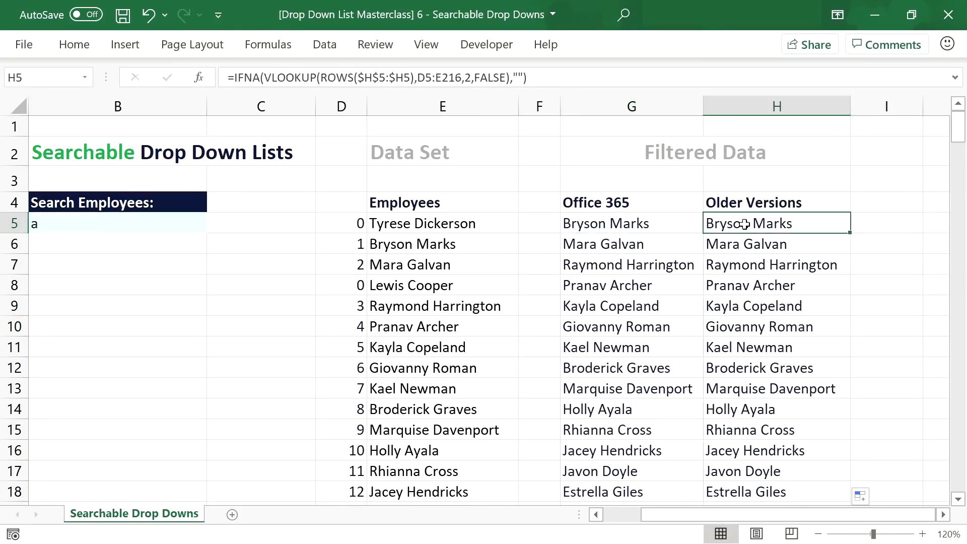
Step: Replace B5's data validation list source with an OFFSET formula starting at $H$5, leaving rows and columns empty and opening COUNTIF as the height
click(145, 223)
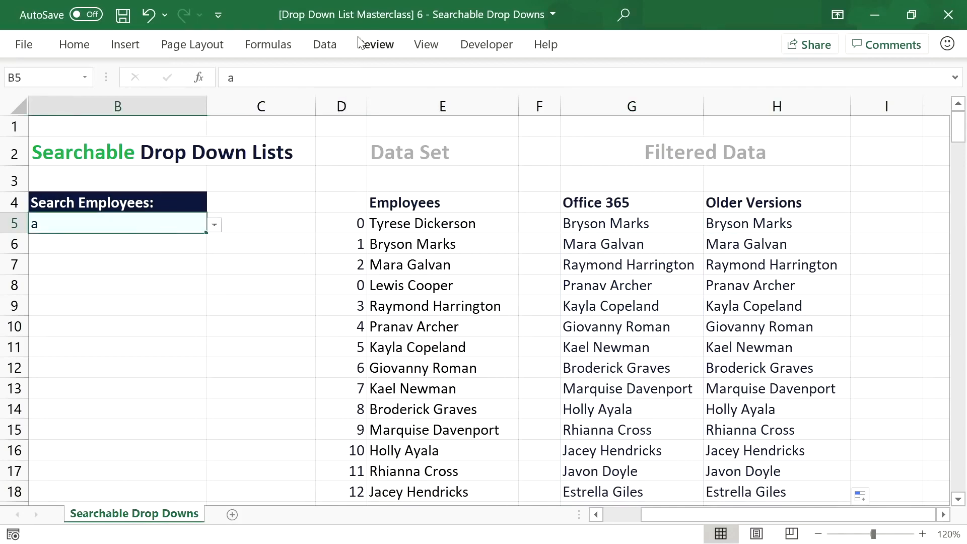
click(325, 44)
click(535, 119)
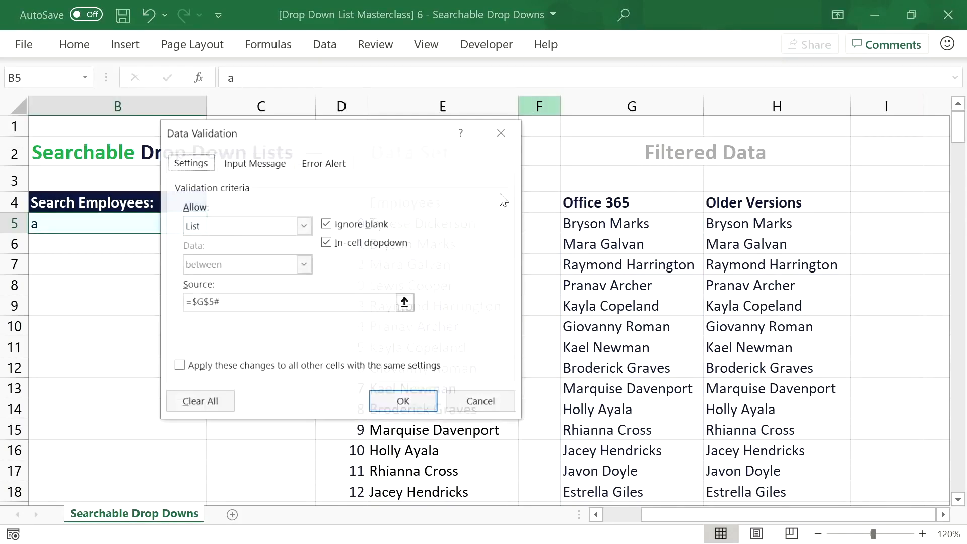
click(284, 306)
key(BackSpace)
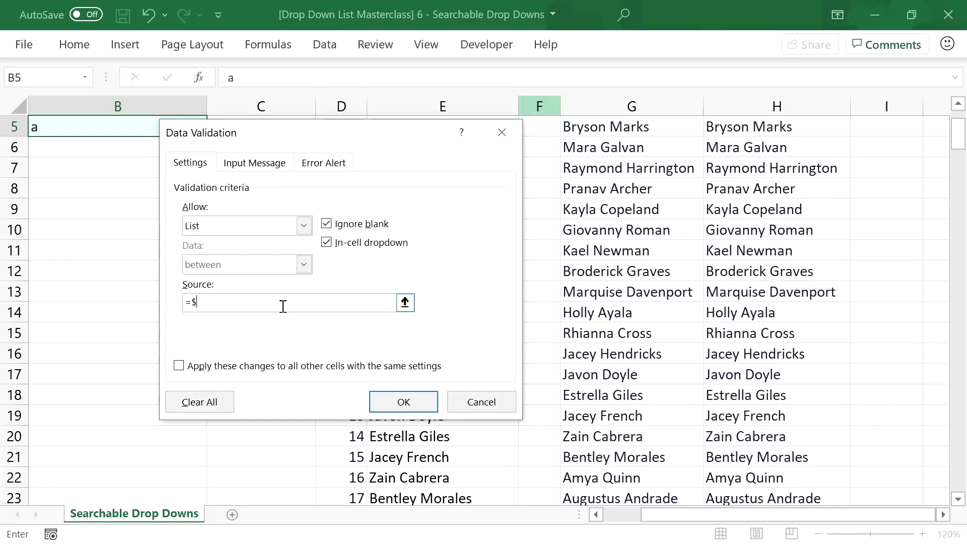
scroll(789, 222, up, 2)
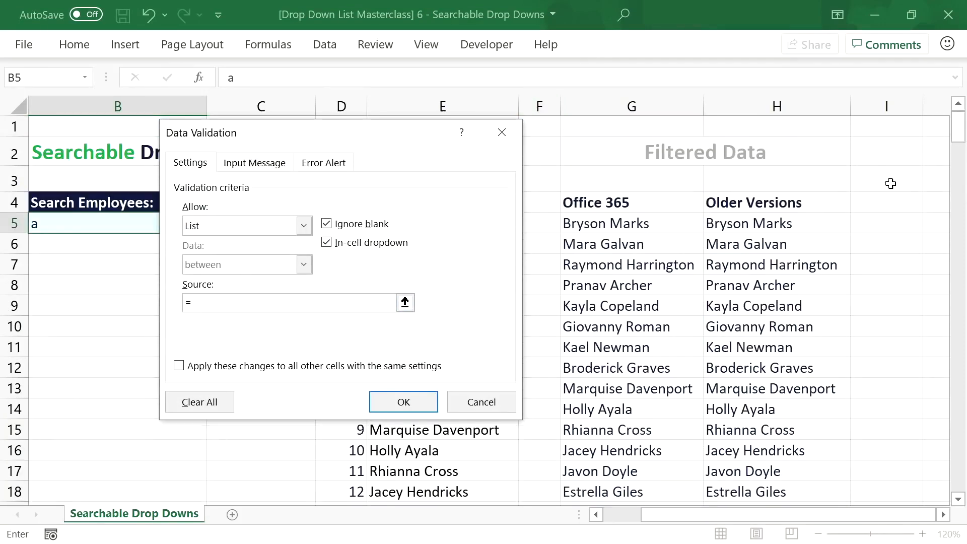
text(OFFSET()
click(789, 222)
text(,,,COUNTIF()
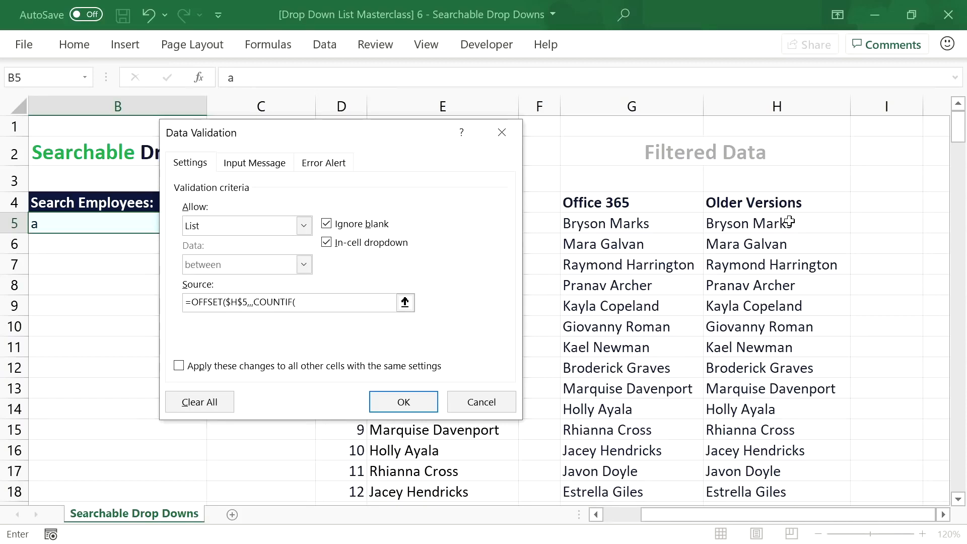
Step: Complete the COUNTIF with range $H$5:$H$216 and criterion "?*", close the OFFSET formula and apply the validation
click(789, 222)
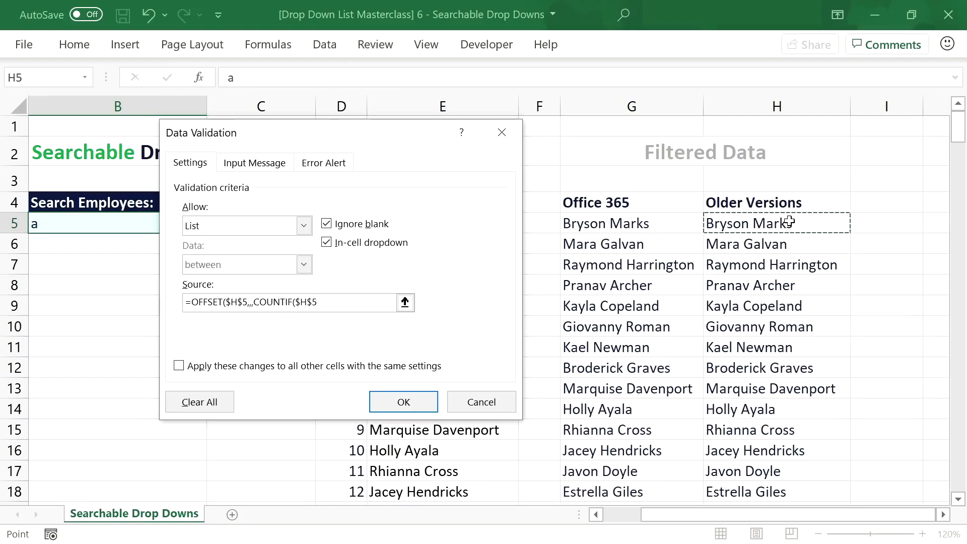
key(F8)
drag(342, 302, 295, 302)
drag(796, 224, 744, 462)
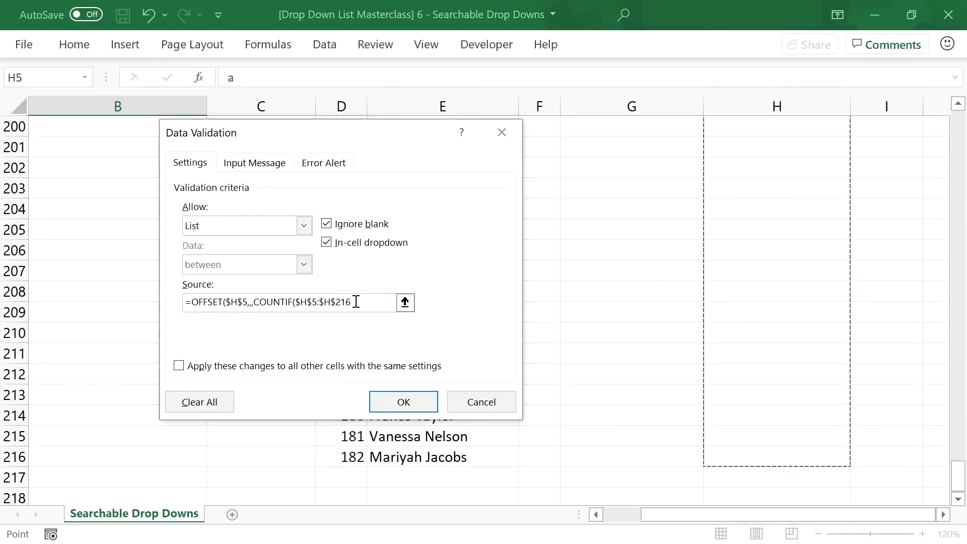
text(,)
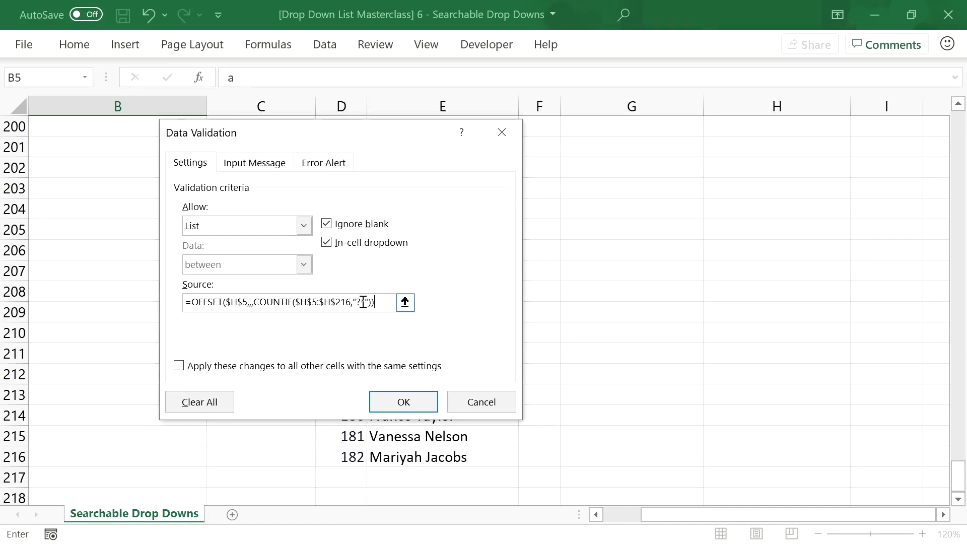
click(402, 403)
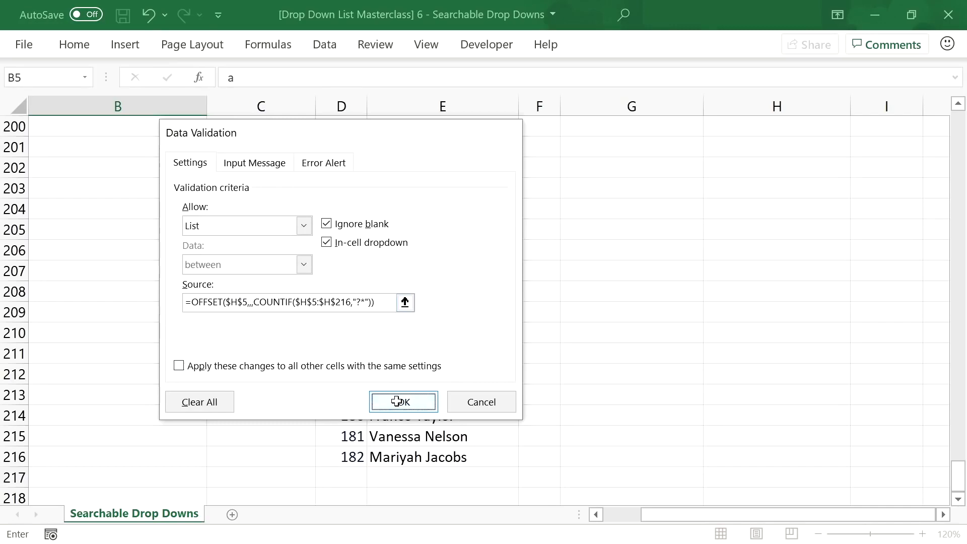
Step: Enter the search text Bry in B5 and check the names offered in its drop-down list
drag(959, 470, 929, 130)
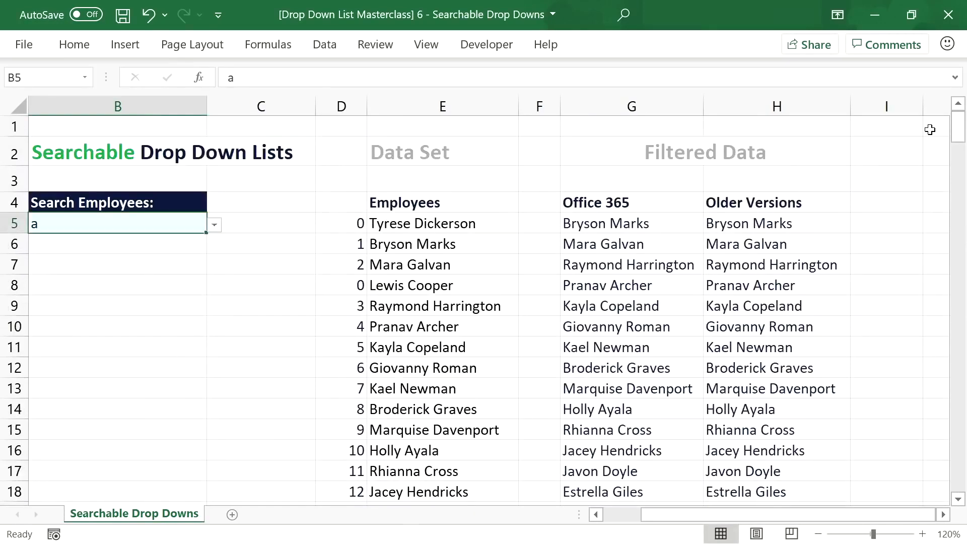
double_click(189, 225)
key(BackSpace)
text(Bry)
key(Return)
click(194, 223)
click(214, 225)
click(168, 223)
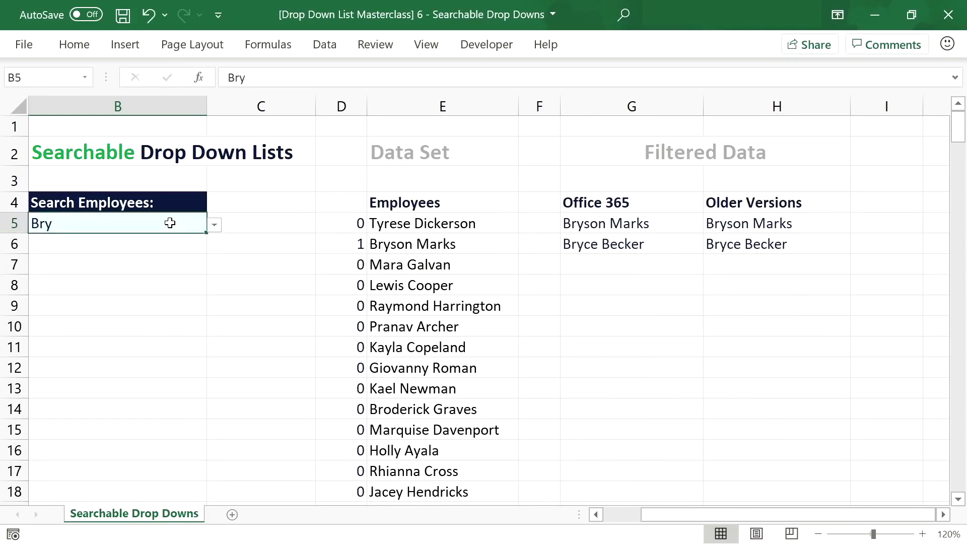
Step: Replace the search text in B5 with Ab and check the names offered in its drop-down list
double_click(139, 224)
key(BackSpace)
key(BackSpace)
key(BackSpace)
text(Ab)
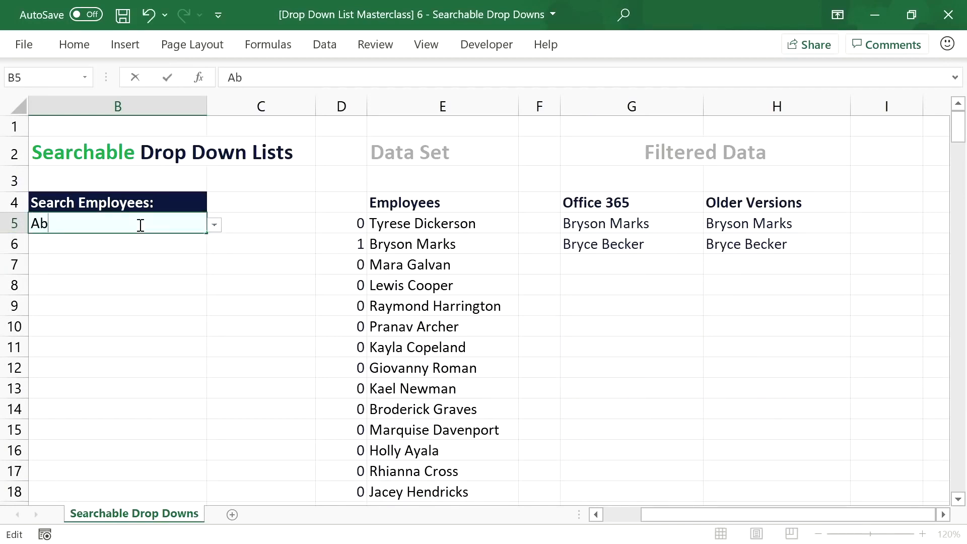
click(211, 225)
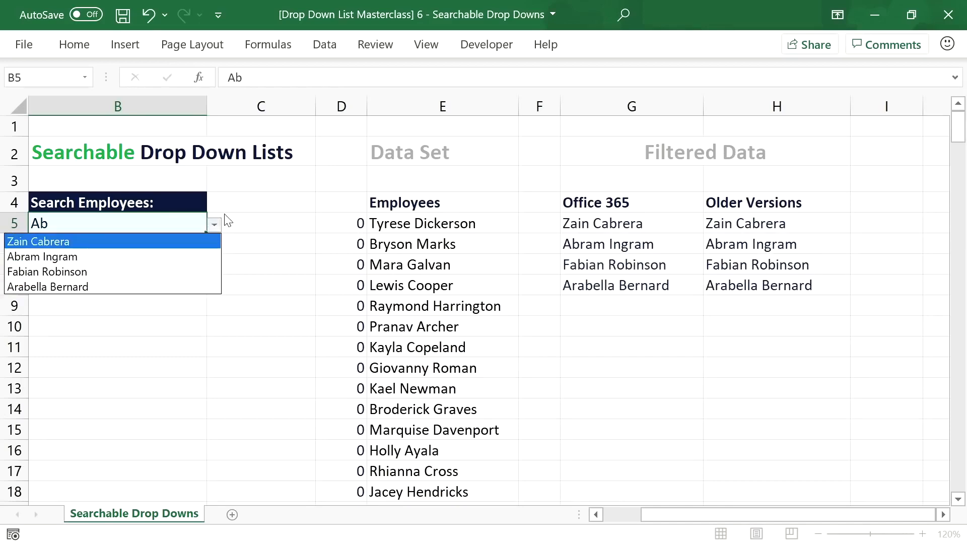
click(214, 225)
Step: Replace the search text in B5 with Ze and check the names offered in its drop-down list
click(597, 514)
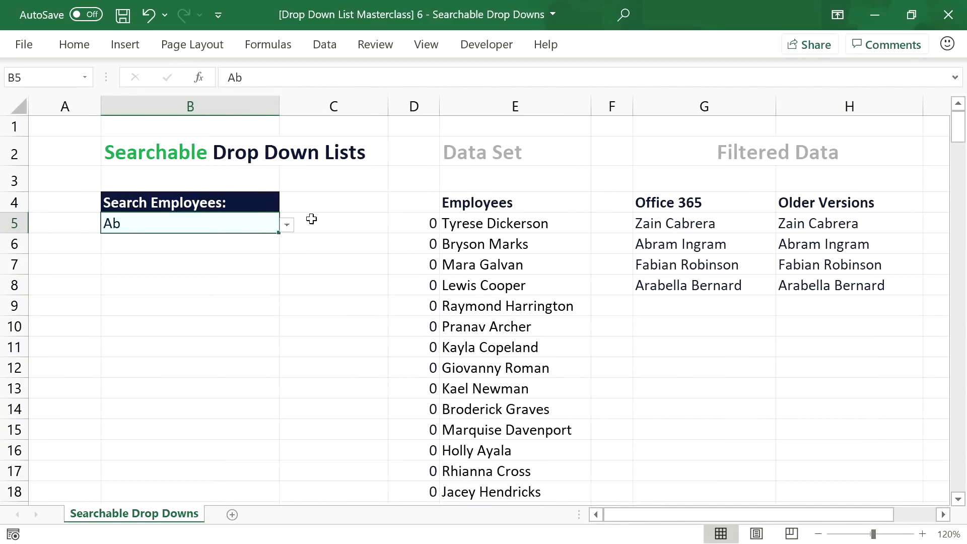
double_click(246, 220)
key(BackSpace)
key(BackSpace)
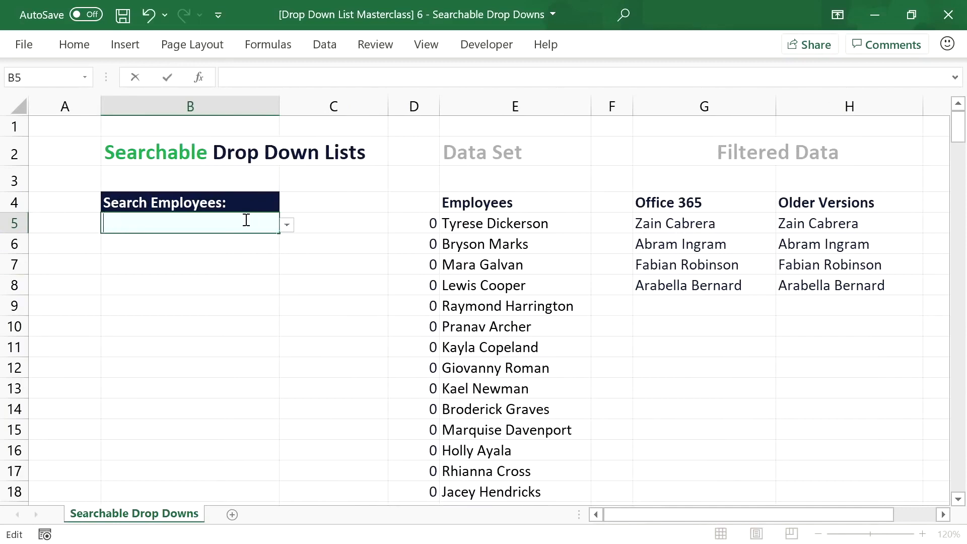
text(Ze)
click(287, 225)
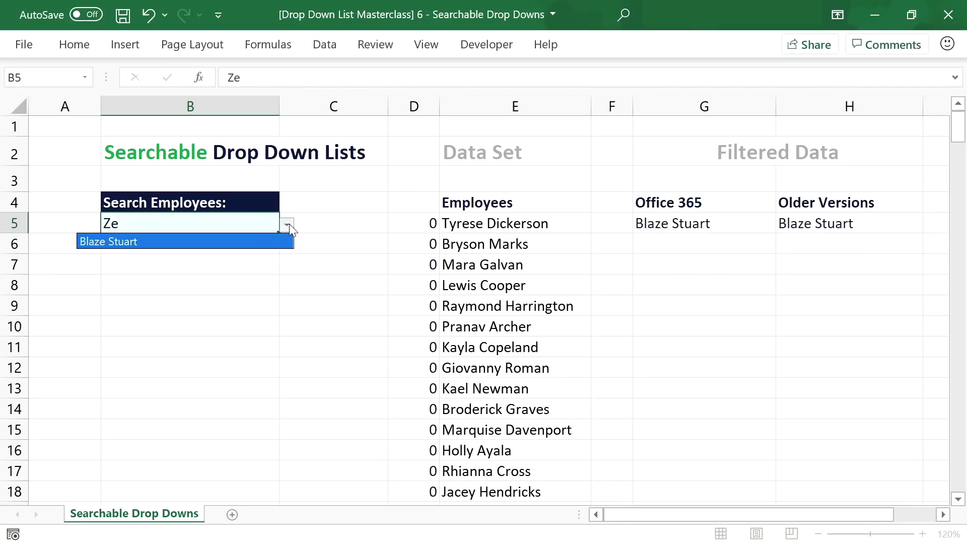
click(121, 223)
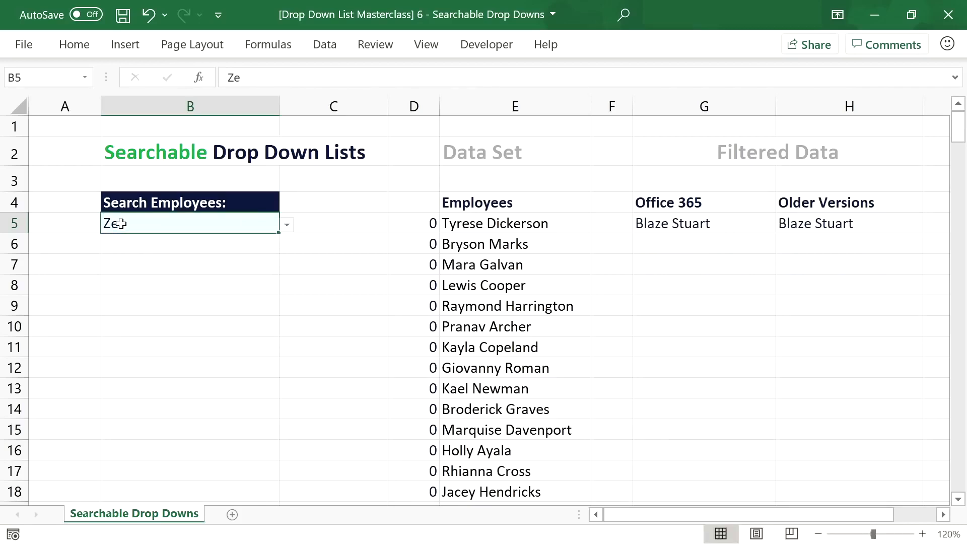